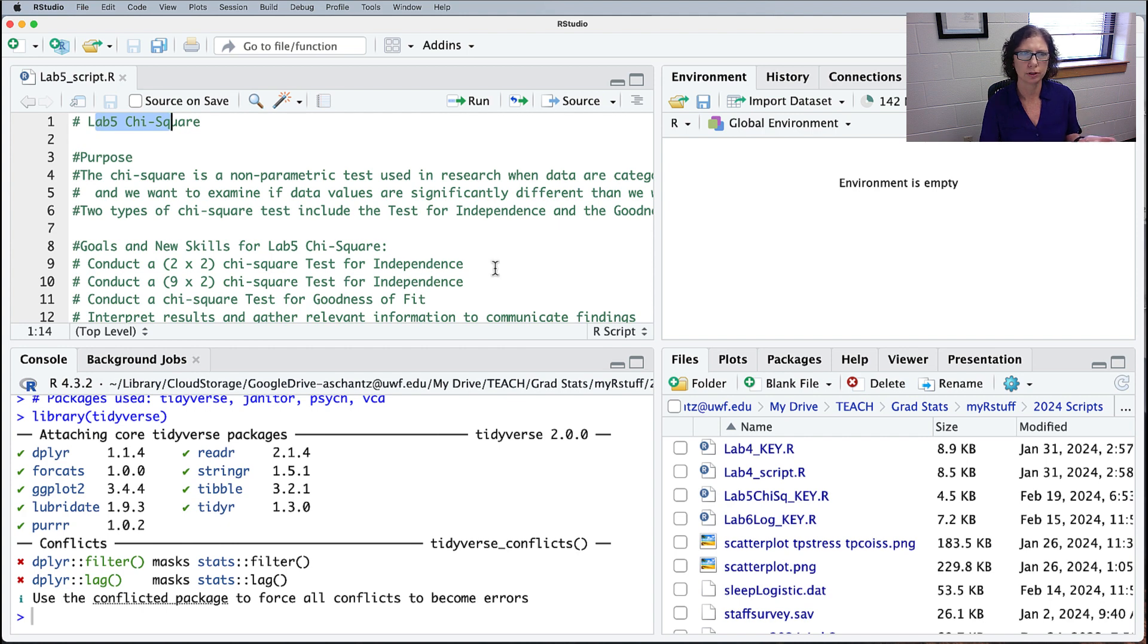
Step: Review the lab goals listed in Lab5_script.R, including the 2 x 2, 9 x 2 and Goodness of Fit chi-square tests
{"action": "scroll", "coordinate": [495, 254], "scroll_direction": "down", "scroll_amount": 5}
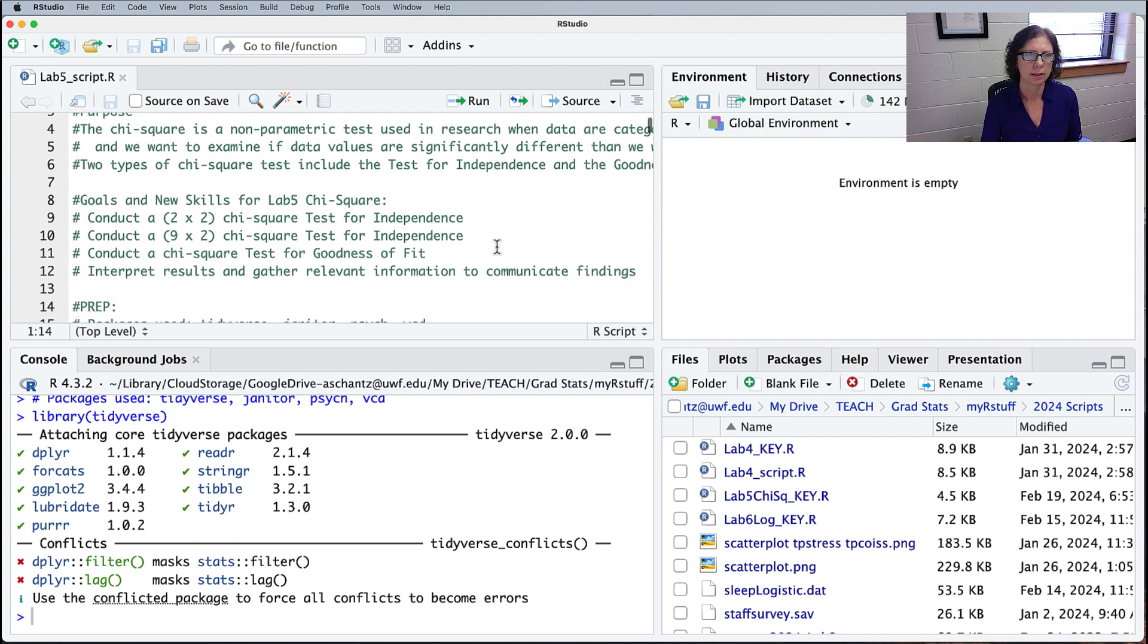
{"action": "left_click_drag", "start_coordinate": [124, 173], "coordinate": [406, 174]}
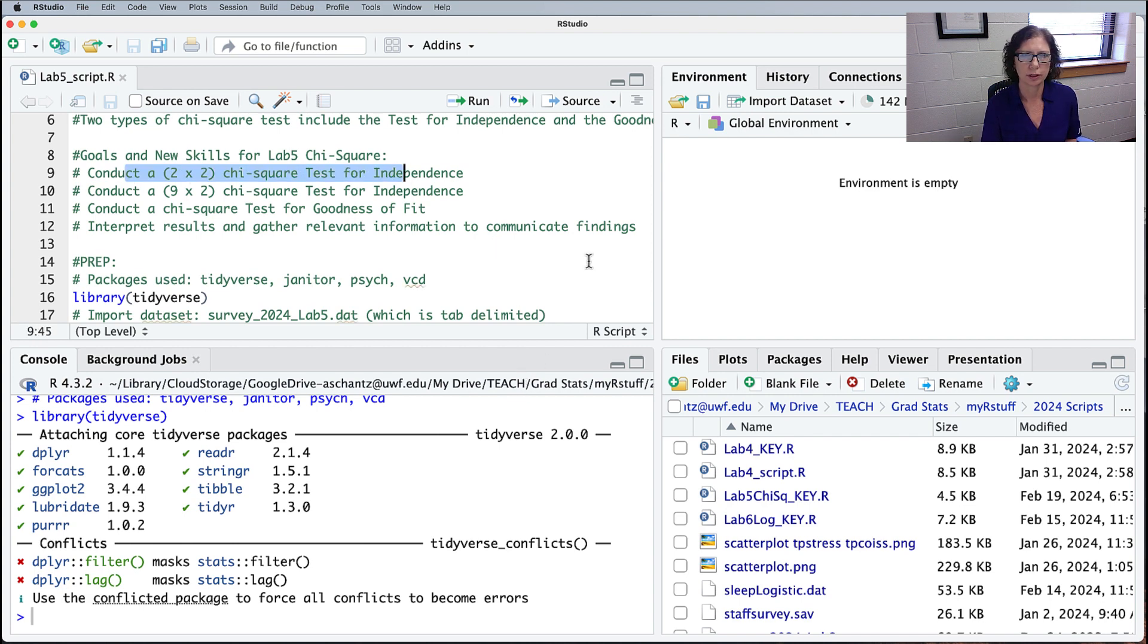
{"action": "left_click_drag", "start_coordinate": [125, 209], "coordinate": [357, 211]}
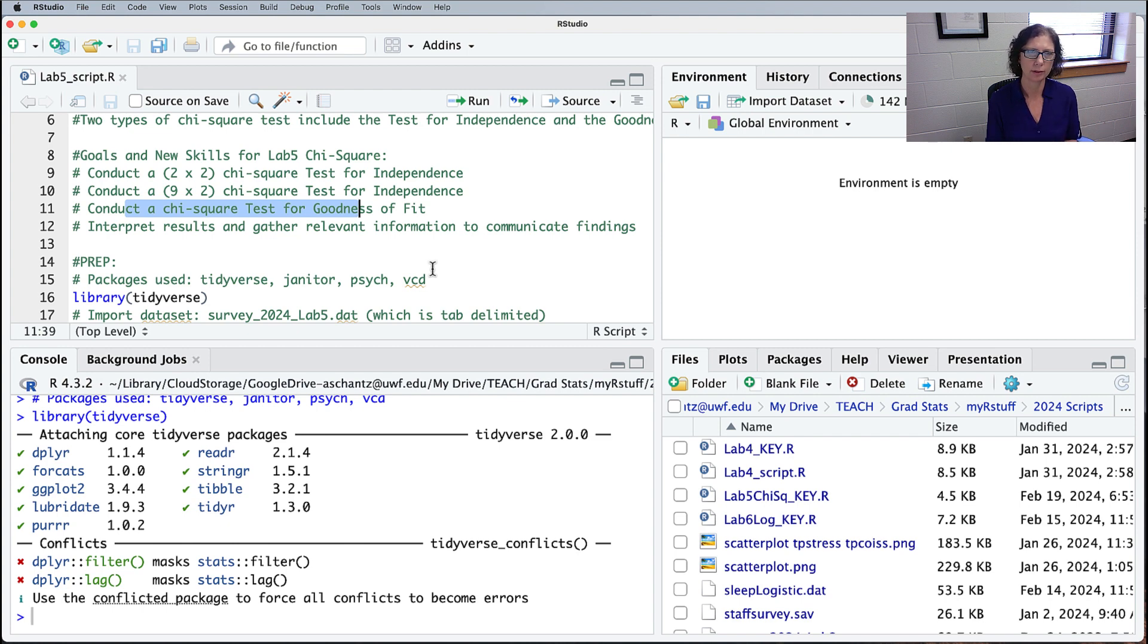
{"action": "scroll", "coordinate": [484, 232], "scroll_direction": "down", "scroll_amount": 2}
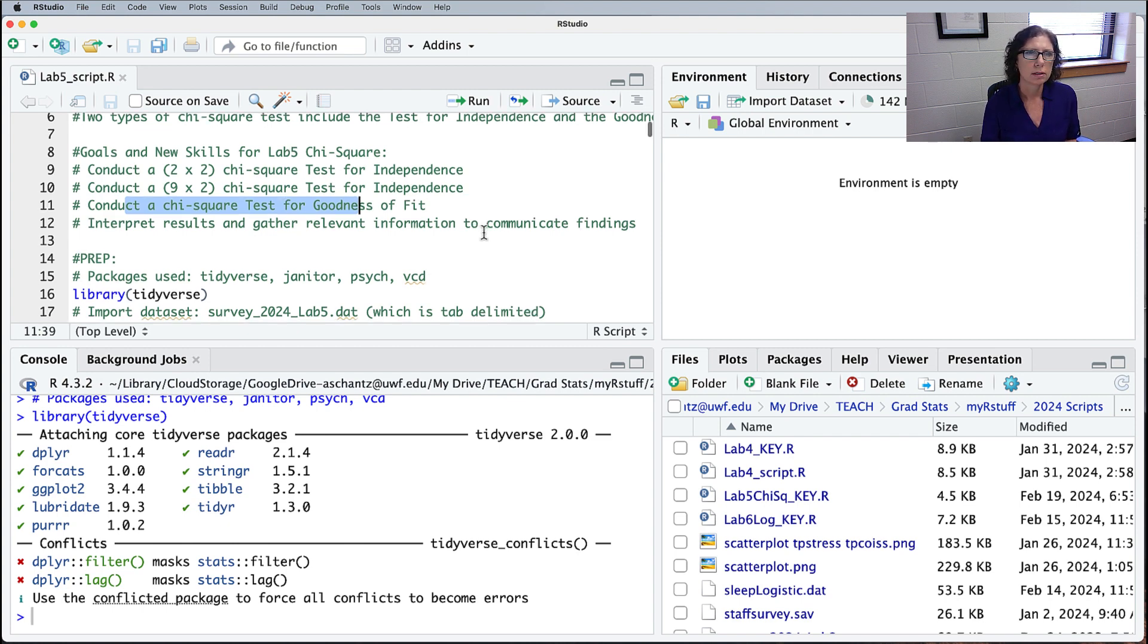
Step: Read the script's PREP section covering the required packages, the tab-delimited survey dataset and the readr import method
{"action": "scroll", "coordinate": [484, 232], "scroll_direction": "down", "scroll_amount": 2}
{"action": "left_click_drag", "start_coordinate": [200, 164], "coordinate": [433, 163]}
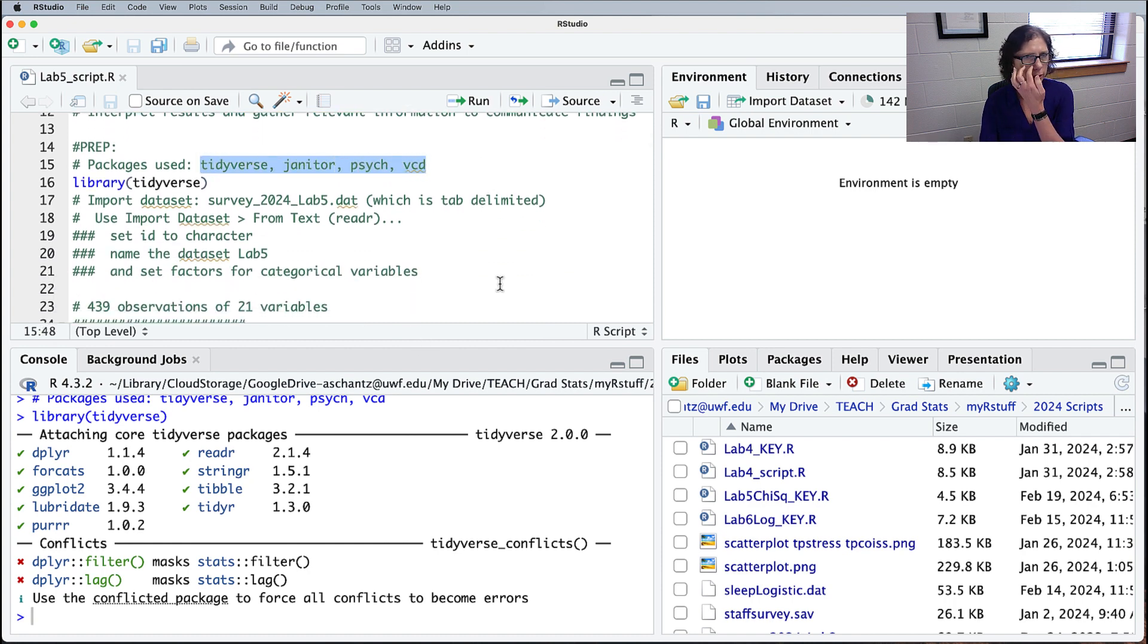
{"action": "left_click", "coordinate": [216, 183]}
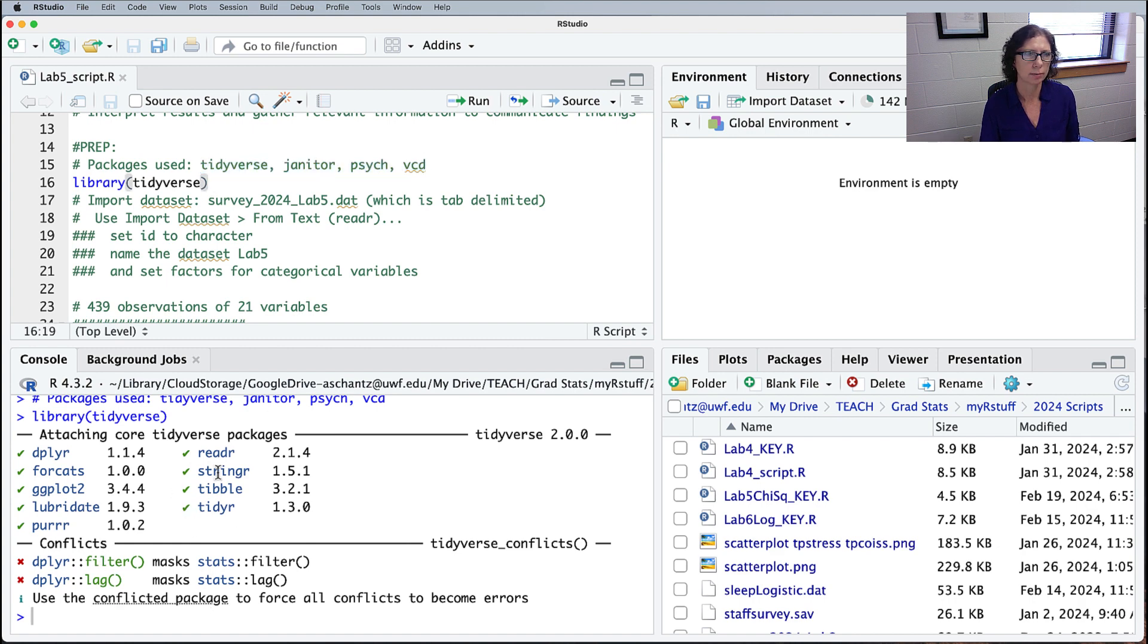
{"action": "left_click_drag", "start_coordinate": [99, 201], "coordinate": [267, 201]}
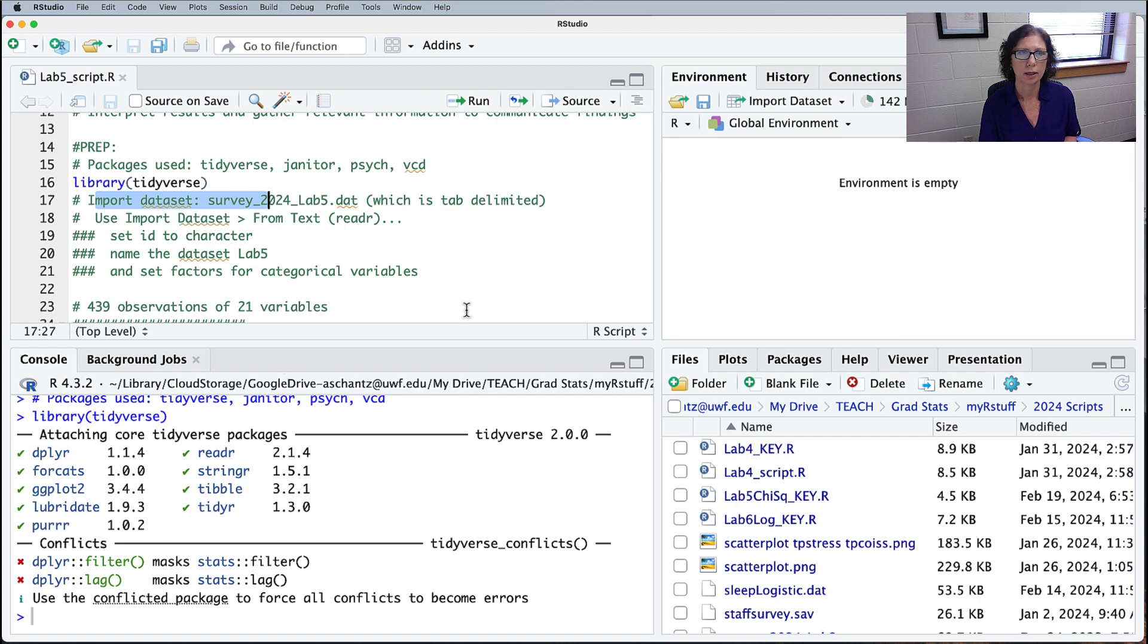
{"action": "scroll", "coordinate": [478, 303], "scroll_direction": "up", "scroll_amount": 1}
{"action": "left_click_drag", "start_coordinate": [449, 219], "coordinate": [539, 219]}
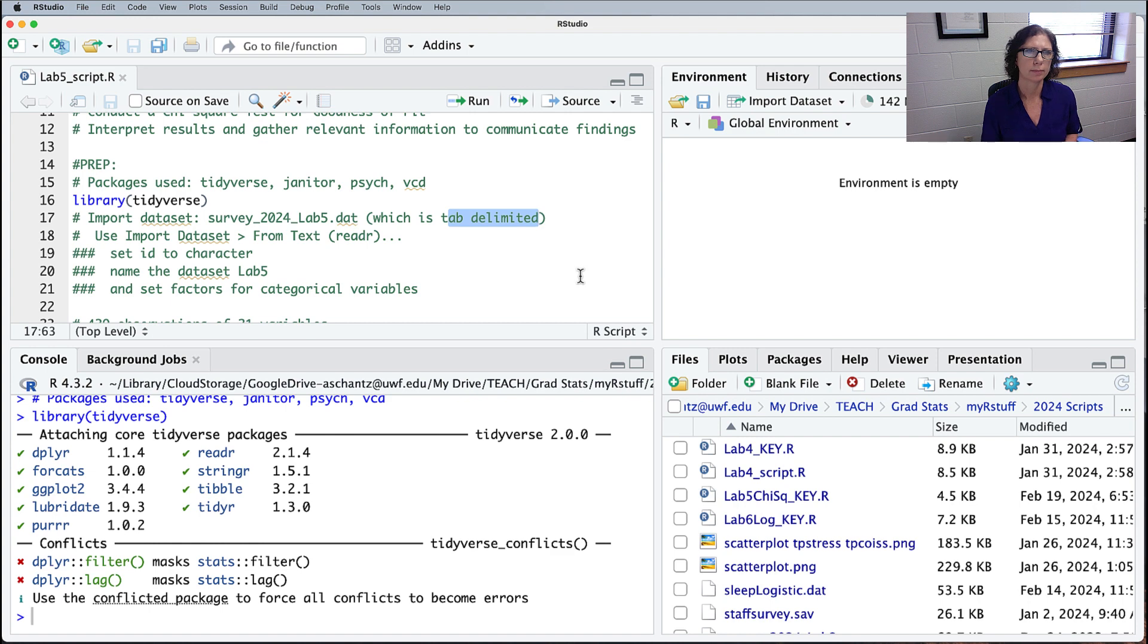
{"action": "scroll", "coordinate": [580, 276], "scroll_direction": "up", "scroll_amount": 2}
{"action": "scroll", "coordinate": [580, 275], "scroll_direction": "left", "scroll_amount": 1}
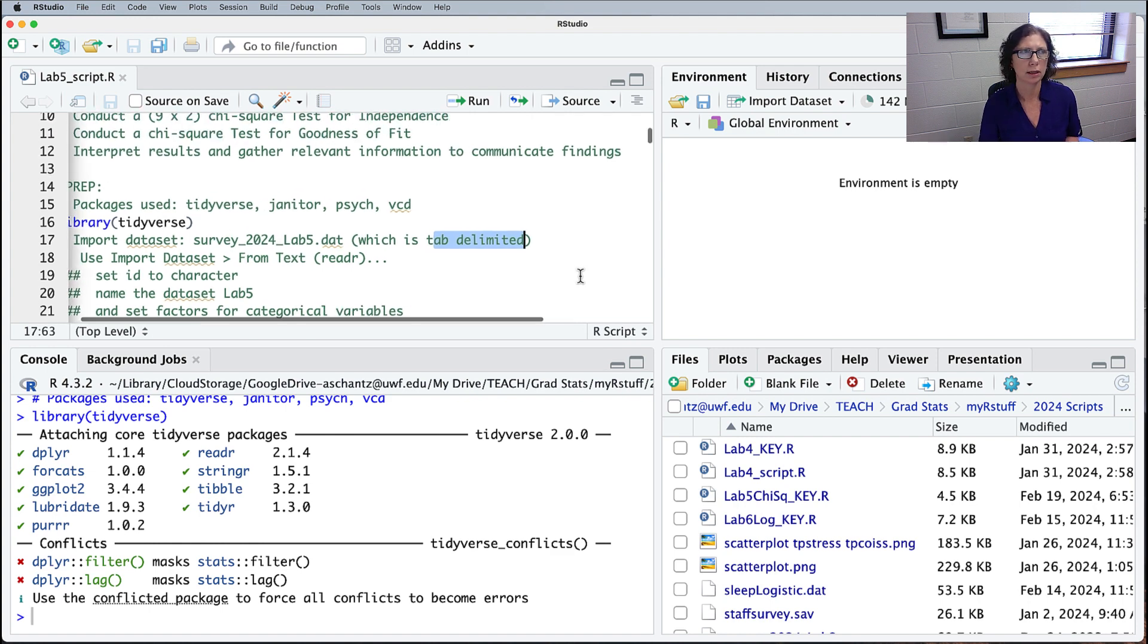
{"action": "scroll", "coordinate": [551, 277], "scroll_direction": "left", "scroll_amount": 1}
{"action": "scroll", "coordinate": [551, 277], "scroll_direction": "down", "scroll_amount": 2}
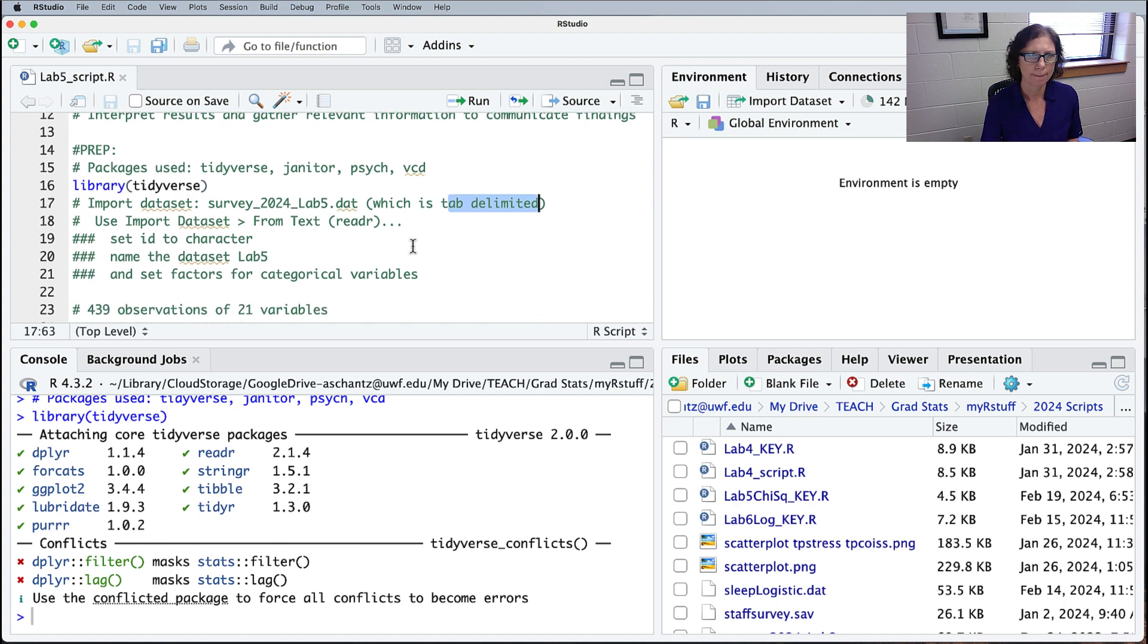
{"action": "left_click_drag", "start_coordinate": [110, 221], "coordinate": [322, 221]}
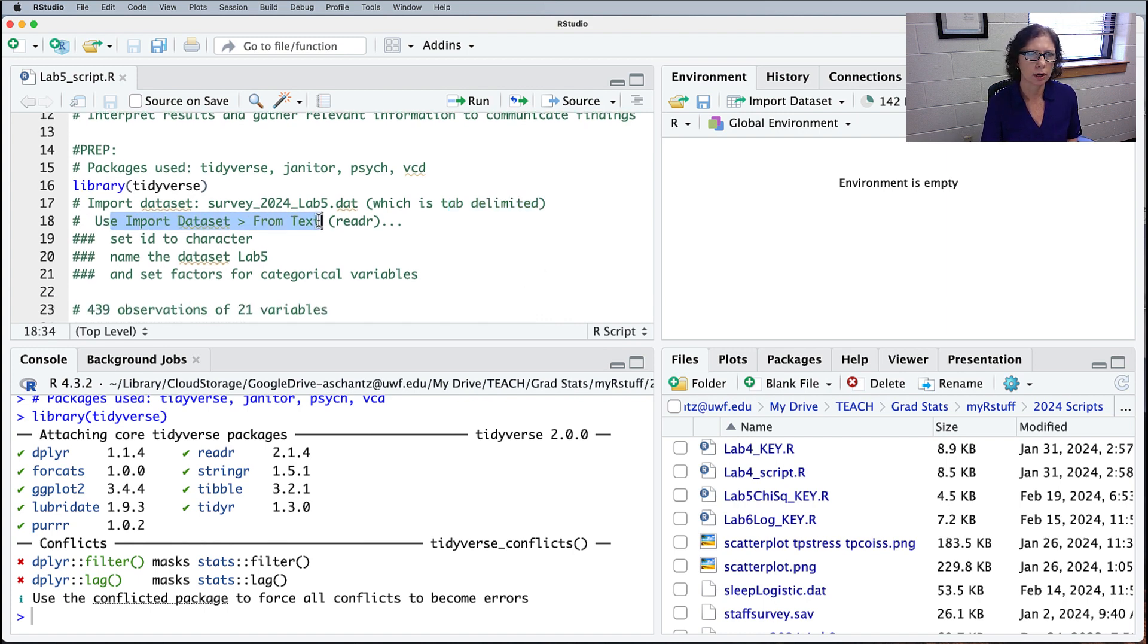
Step: Read the script's import tips on exact factor spelling and label preparation, widening the source editor to fit the longer comments
{"action": "scroll", "coordinate": [420, 238], "scroll_direction": "down", "scroll_amount": 2}
{"action": "scroll", "coordinate": [420, 238], "scroll_direction": "down", "scroll_amount": 5}
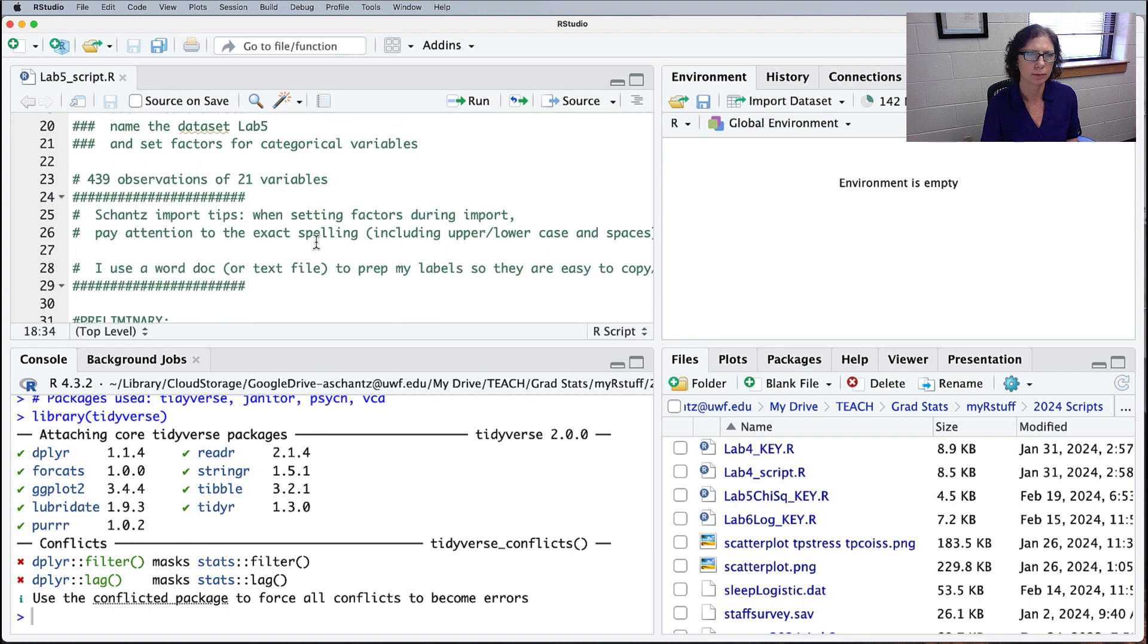
{"action": "left_click_drag", "start_coordinate": [171, 214], "coordinate": [433, 213]}
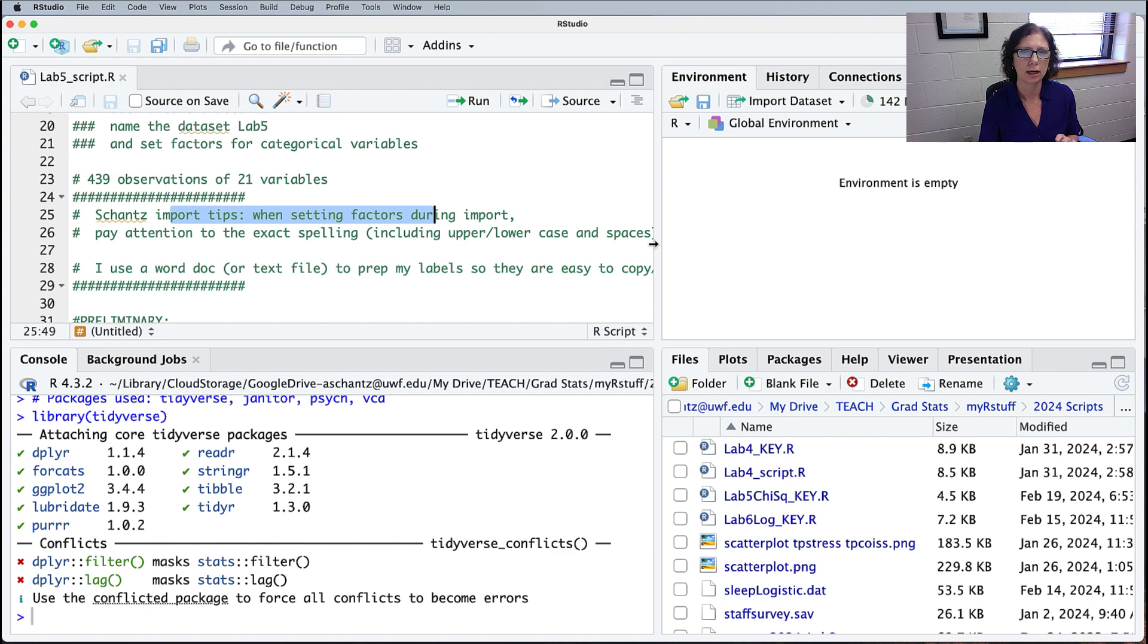
{"action": "left_click_drag", "start_coordinate": [659, 246], "coordinate": [686, 246]}
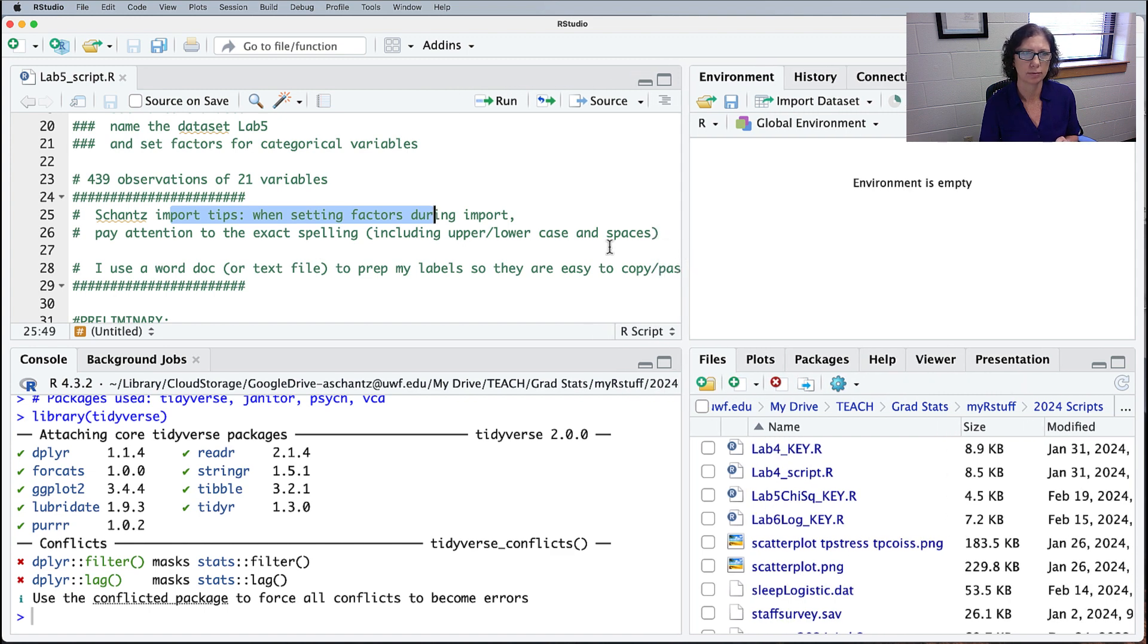
{"action": "scroll", "coordinate": [154, 235], "scroll_direction": "down", "scroll_amount": 2}
{"action": "left_click_drag", "start_coordinate": [149, 229], "coordinate": [411, 228]}
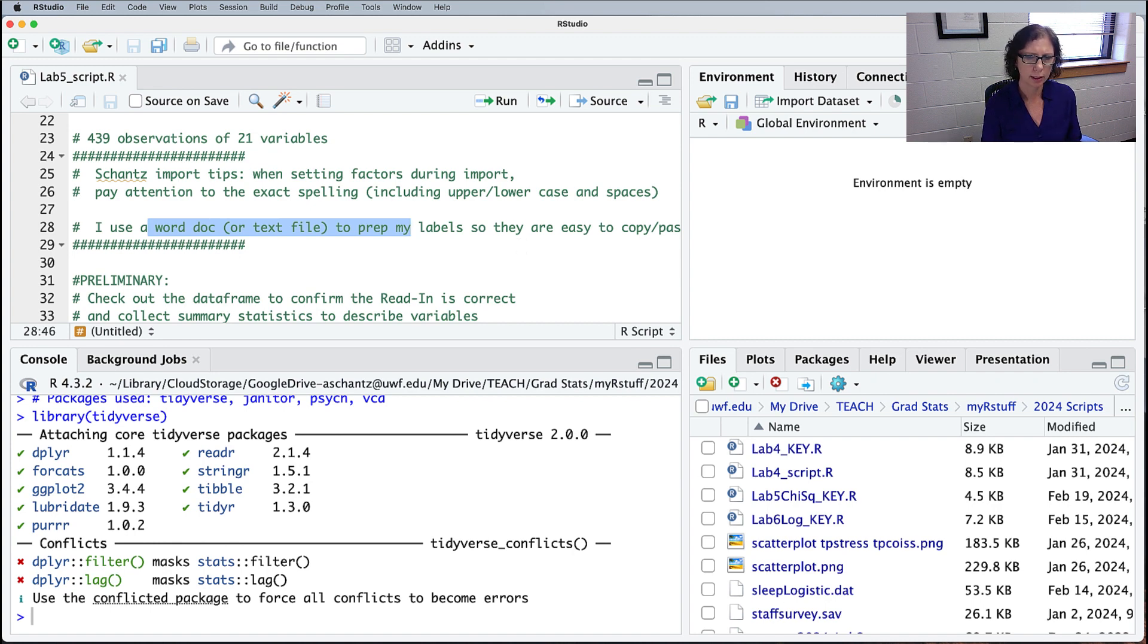
Step: Switch to the Word document "prep factors for RStudio", review the prepared factor labels, and return to RStudio
{"action": "key", "text": "super+Tab"}
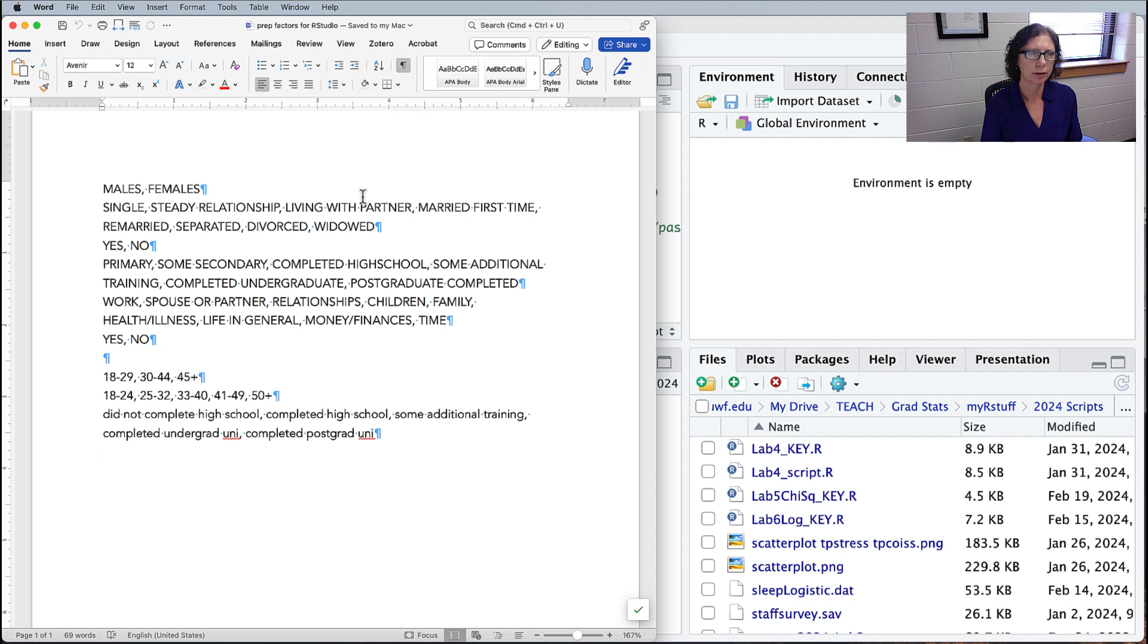
{"action": "left_click_drag", "start_coordinate": [101, 179], "coordinate": [89, 419]}
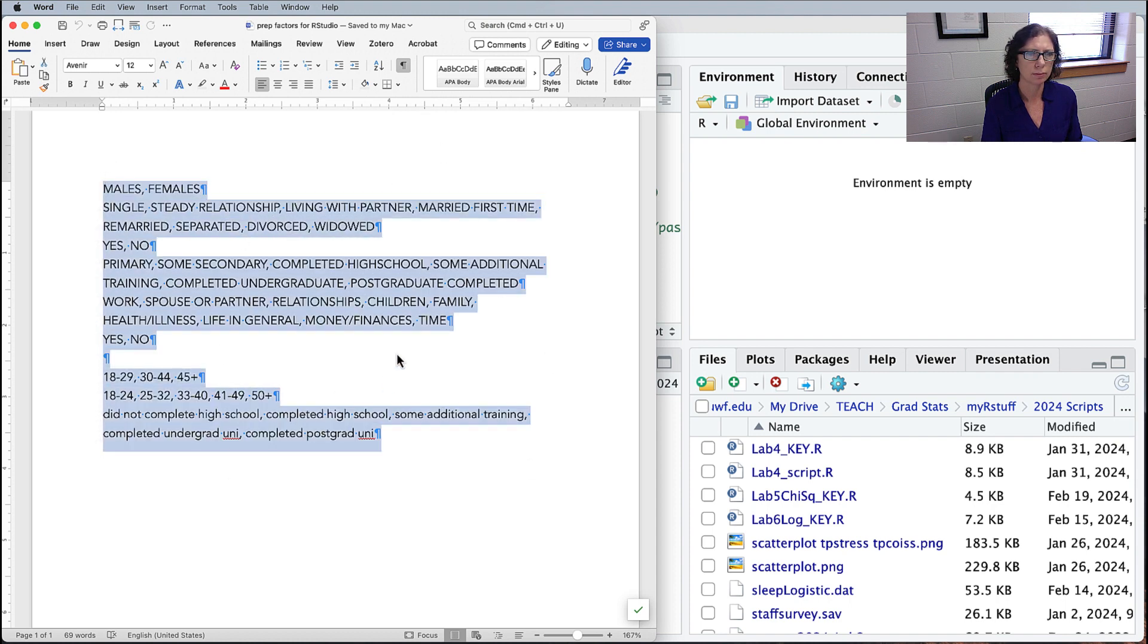
{"action": "left_click", "coordinate": [426, 442]}
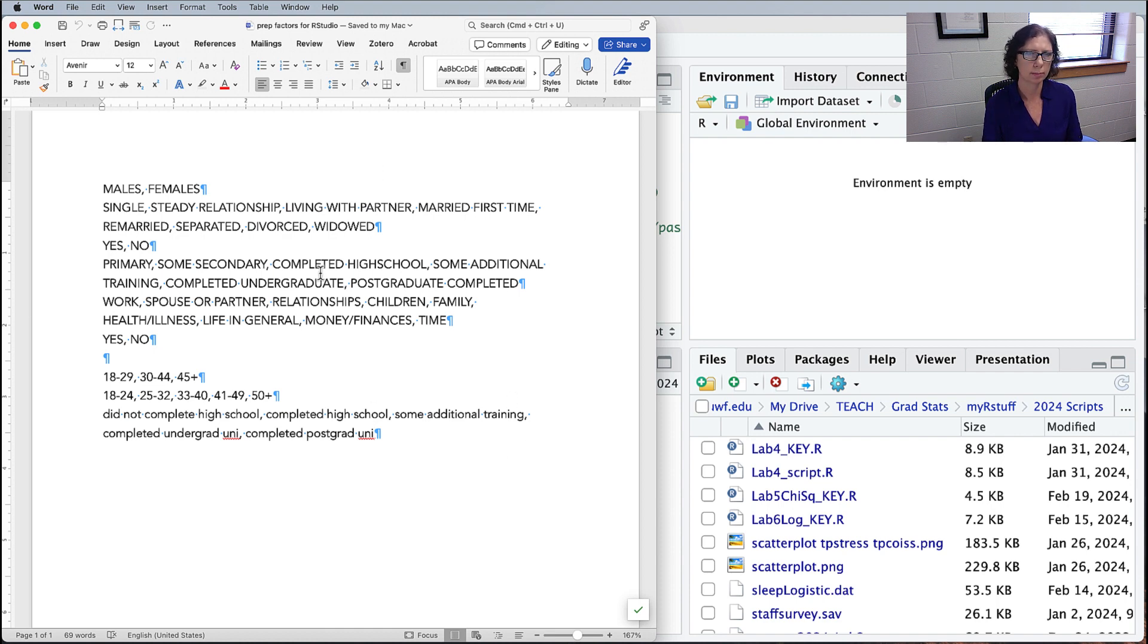
{"action": "left_click", "coordinate": [850, 272]}
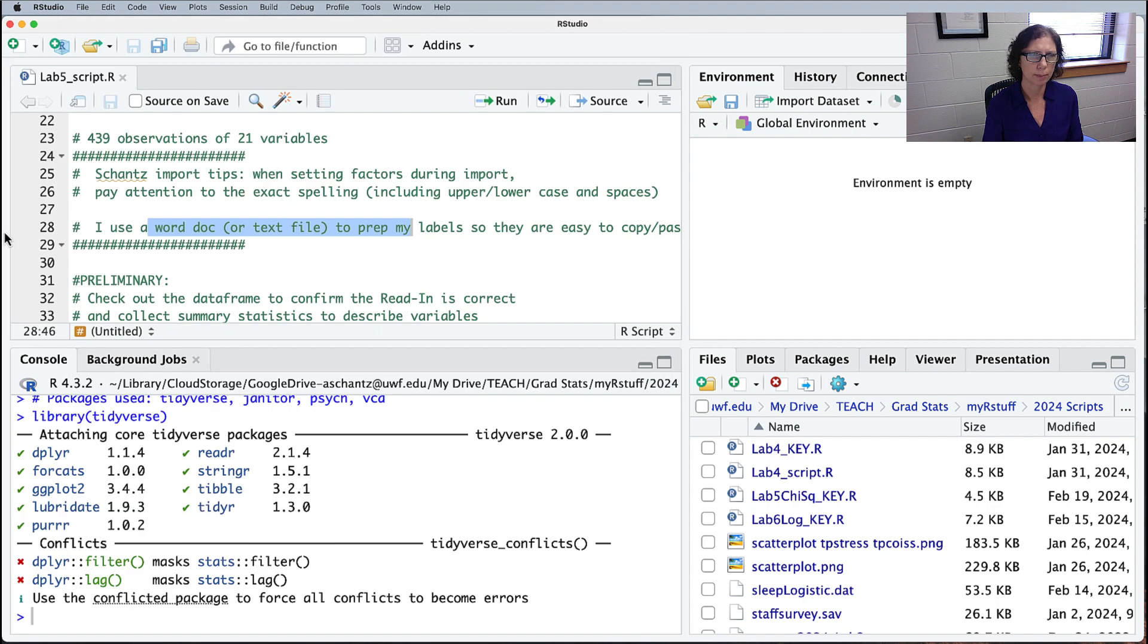
Step: Recheck the script's import instructions for the dataset file name and the From Text (readr) import option
{"action": "scroll", "coordinate": [420, 234], "scroll_direction": "up", "scroll_amount": 5}
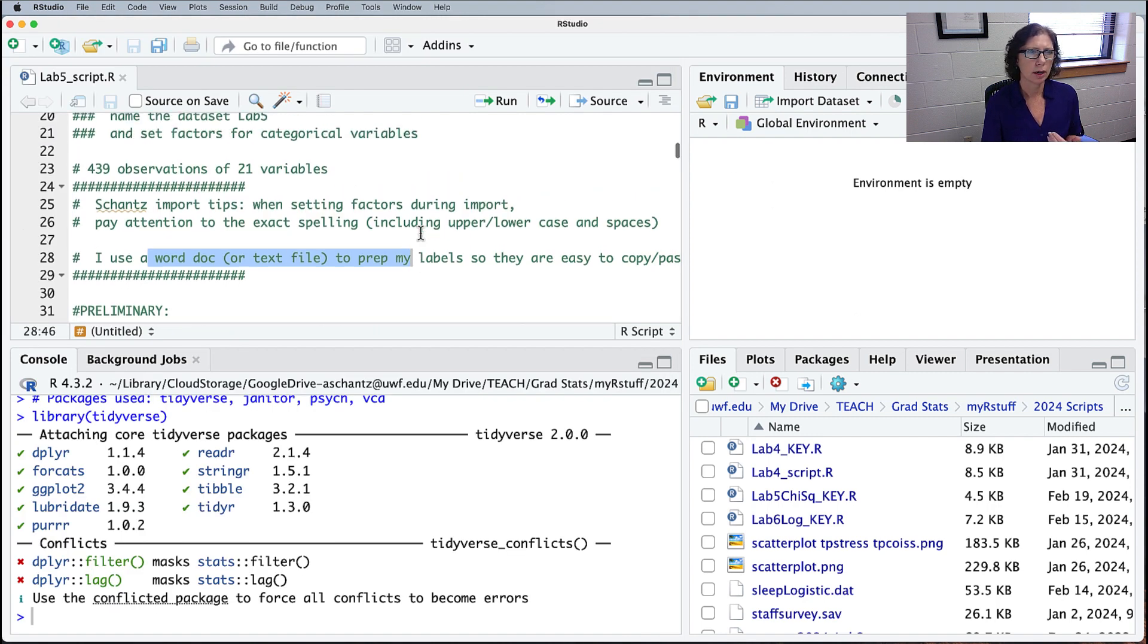
{"action": "left_click", "coordinate": [259, 190]}
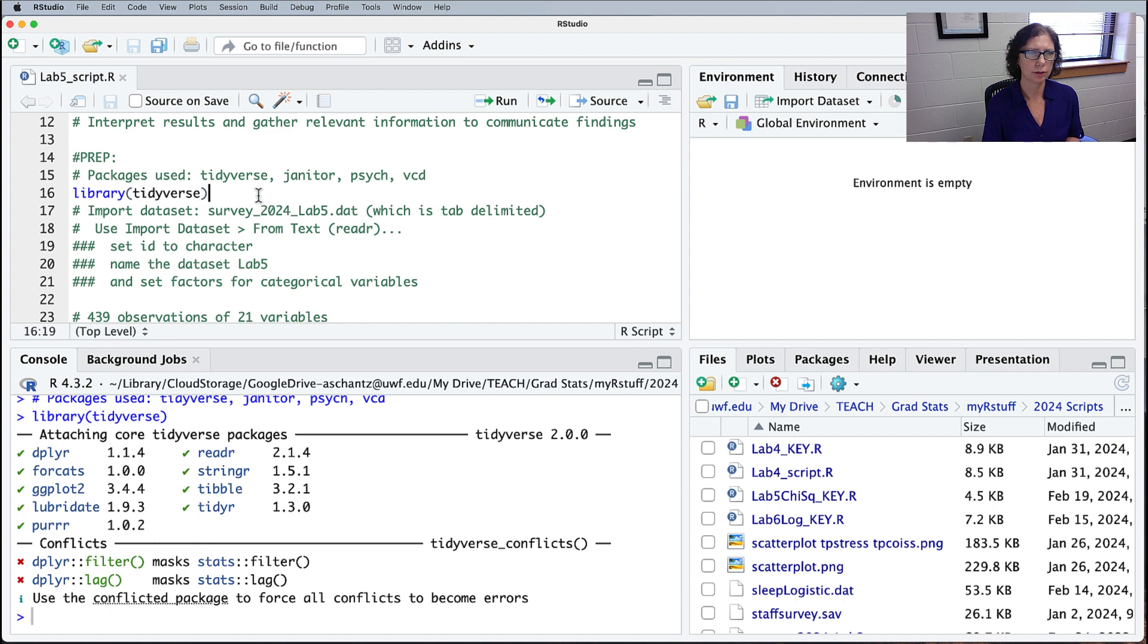
{"action": "scroll", "coordinate": [440, 201], "scroll_direction": "down", "scroll_amount": 3}
{"action": "scroll", "coordinate": [441, 200], "scroll_direction": "up", "scroll_amount": 3}
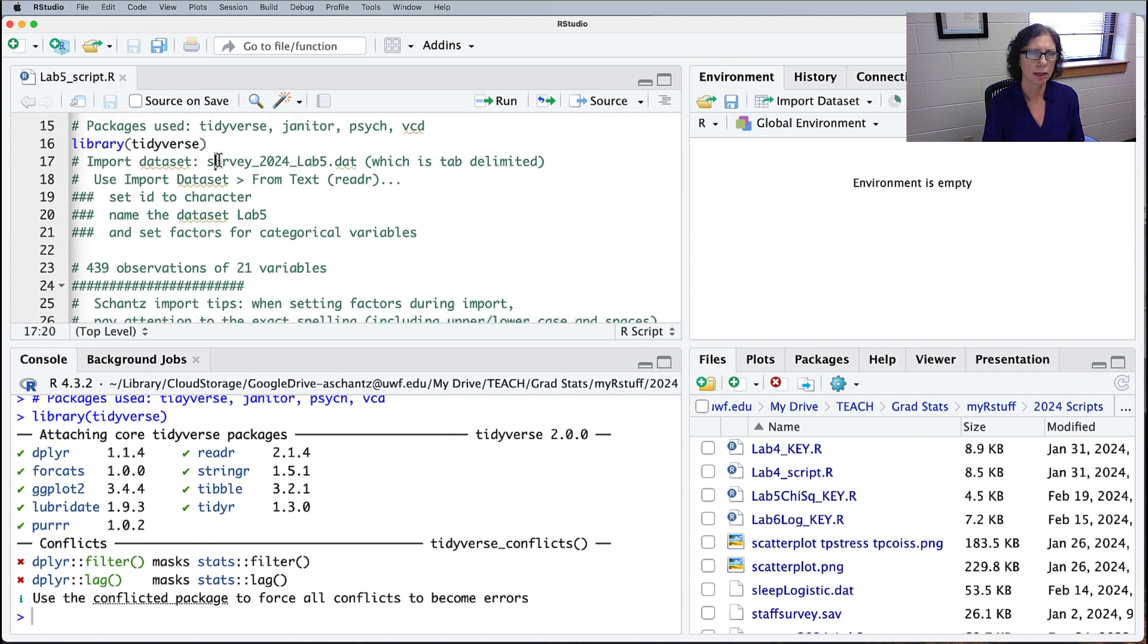
{"action": "left_click_drag", "start_coordinate": [215, 161], "coordinate": [417, 161]}
{"action": "scroll", "coordinate": [477, 235], "scroll_direction": "down", "scroll_amount": 2}
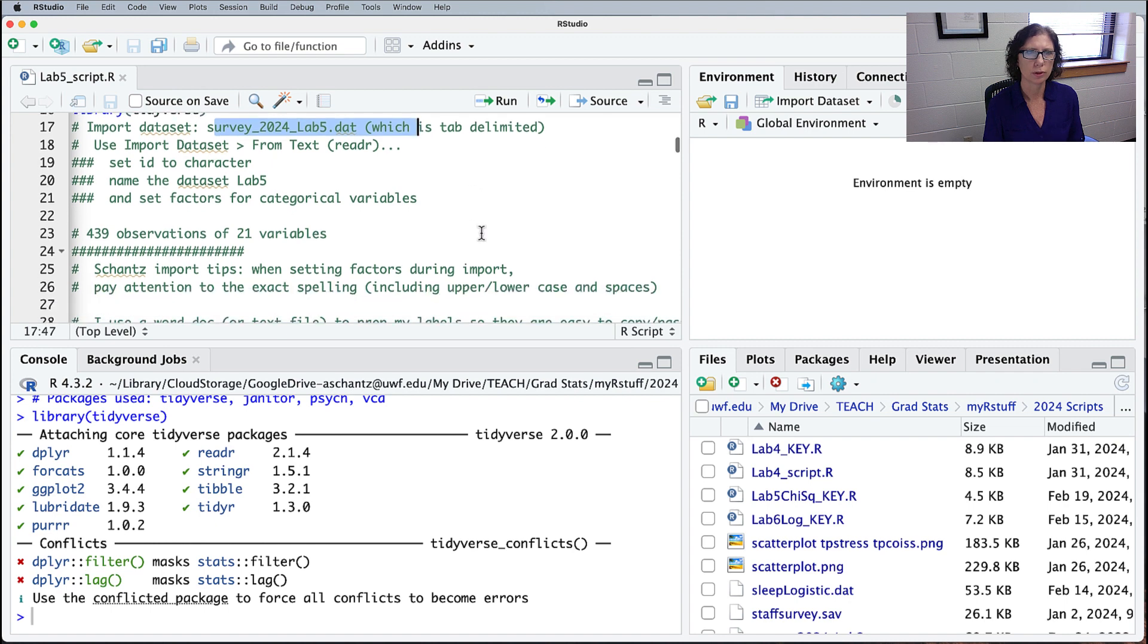
{"action": "scroll", "coordinate": [478, 234], "scroll_direction": "up", "scroll_amount": 2}
{"action": "left_click_drag", "start_coordinate": [161, 180], "coordinate": [328, 180]}
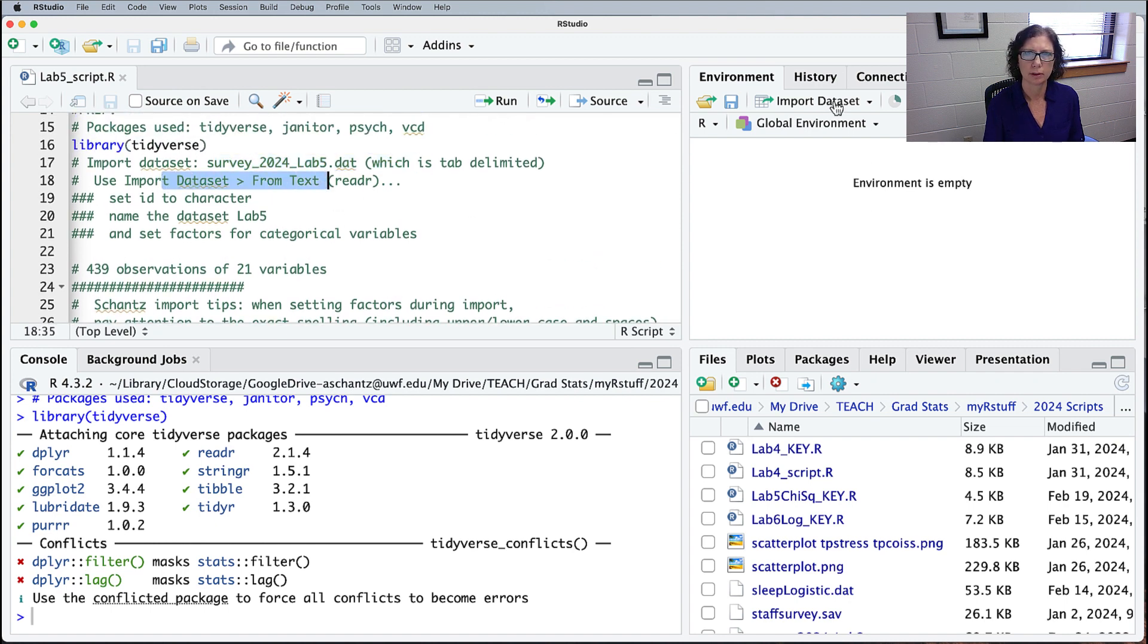
Step: Start a From Text (readr) dataset import and load survey_2024_Lab5.dat from the 2024 Scripts folder
{"action": "left_click", "coordinate": [868, 102]}
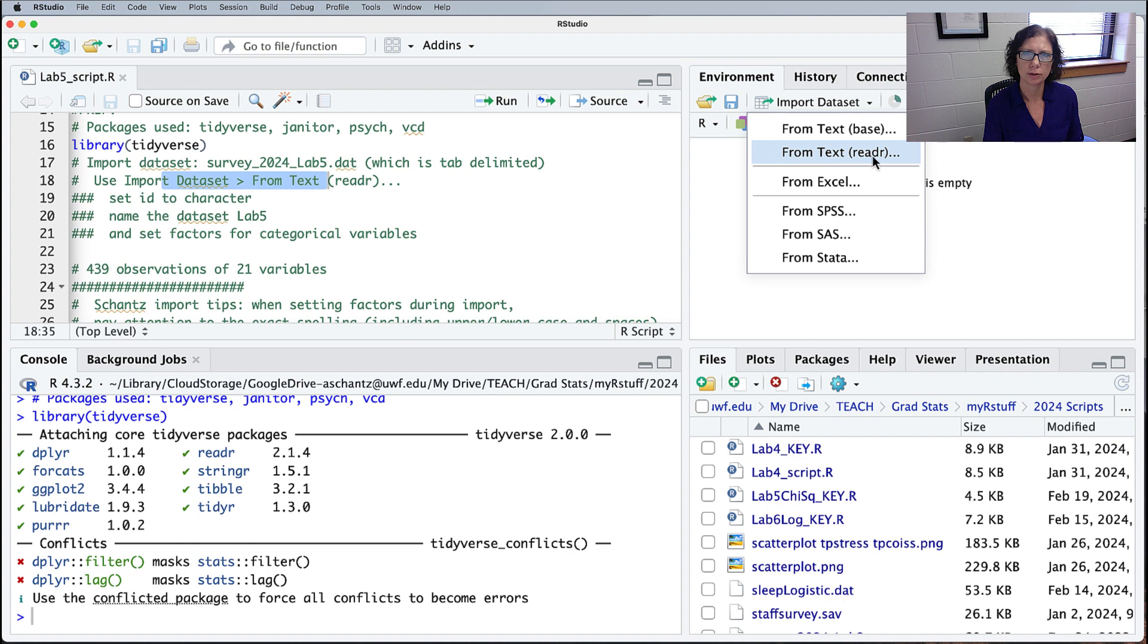
{"action": "left_click", "coordinate": [834, 154]}
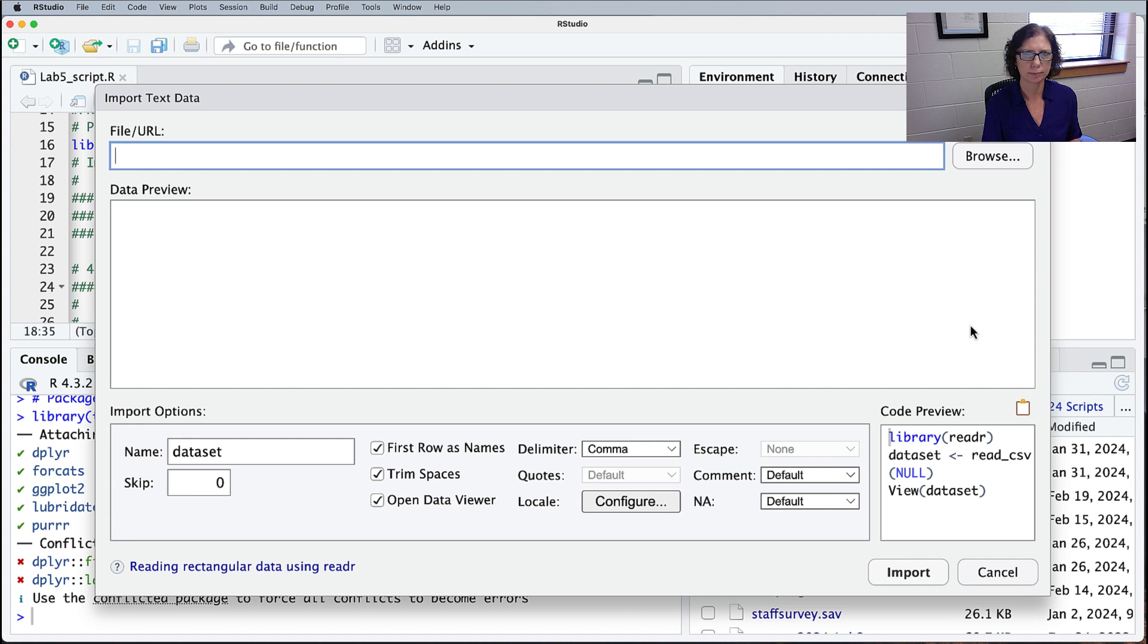
{"action": "left_click", "coordinate": [985, 156]}
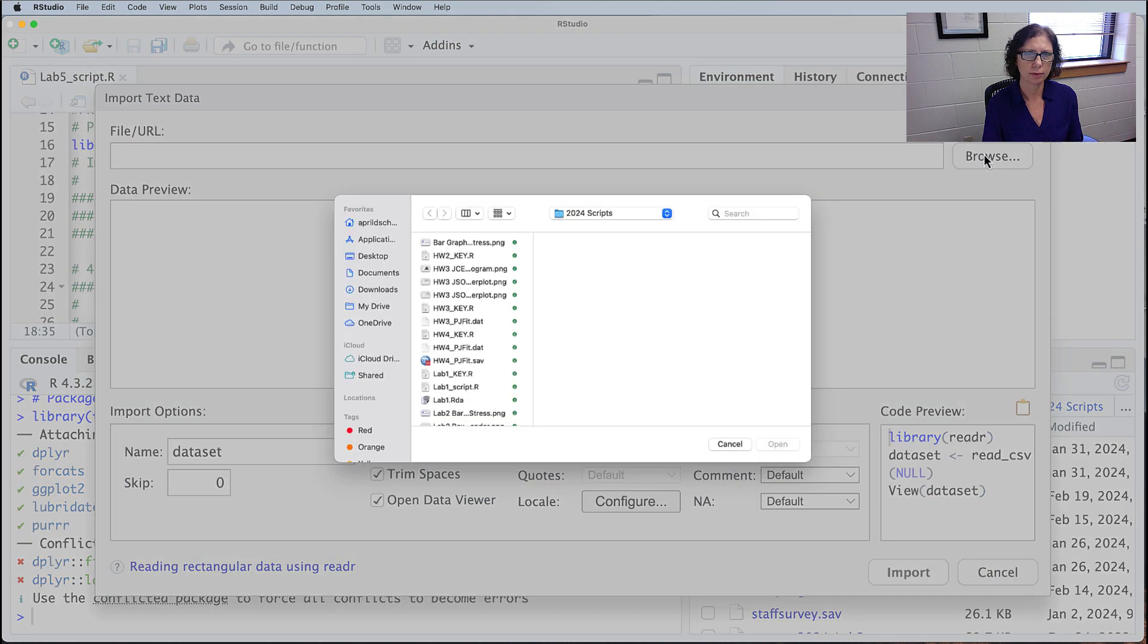
{"action": "scroll", "coordinate": [481, 326], "scroll_direction": "down", "scroll_amount": 10}
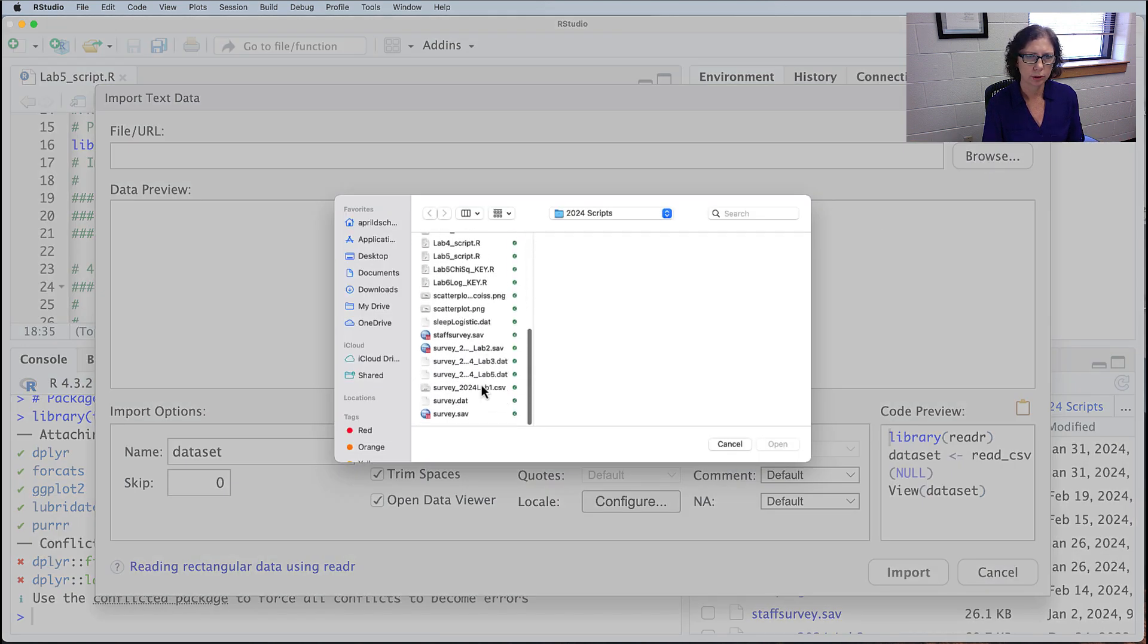
{"action": "left_click", "coordinate": [462, 376]}
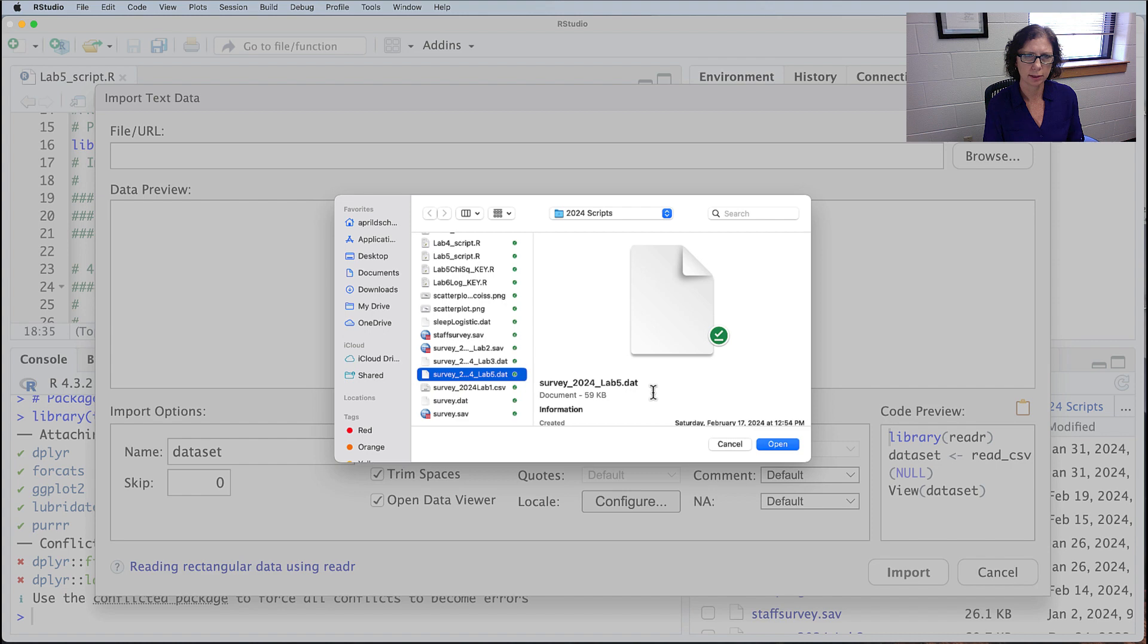
{"action": "left_click", "coordinate": [779, 445]}
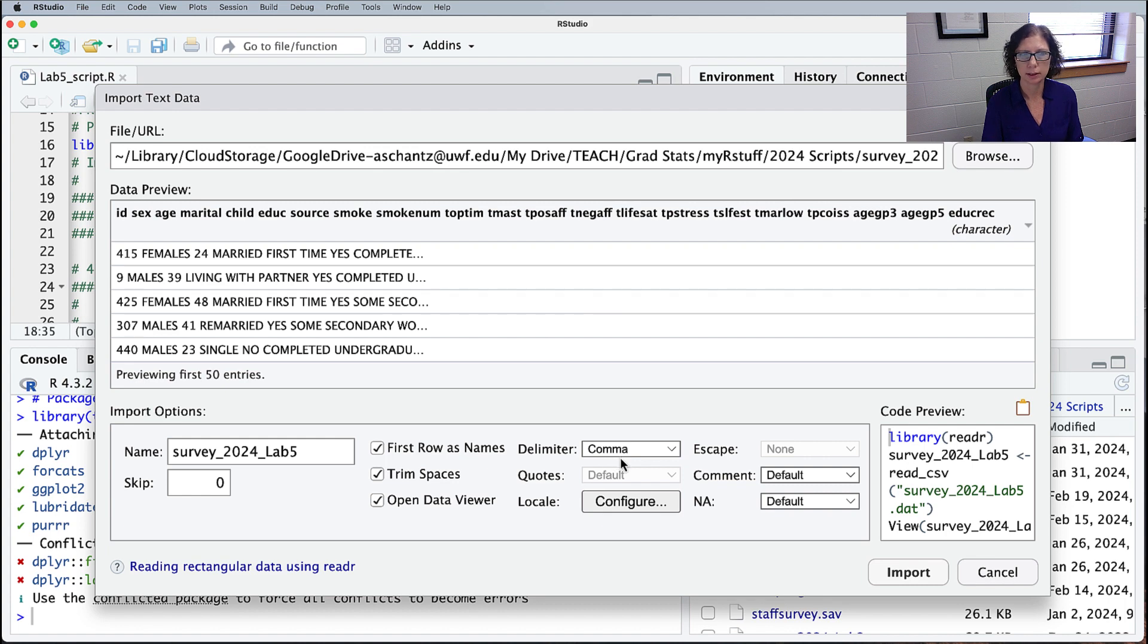
Step: Set the import delimiter to Tab and shorten the dataset name to Lab5
{"action": "left_click", "coordinate": [671, 449]}
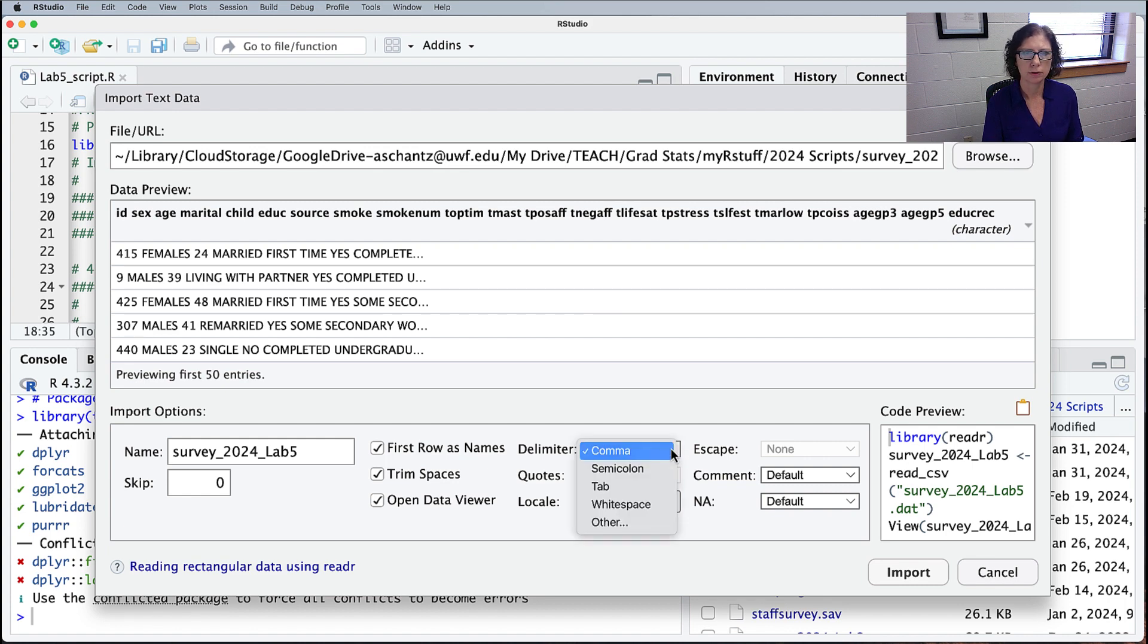
{"action": "left_click", "coordinate": [610, 489]}
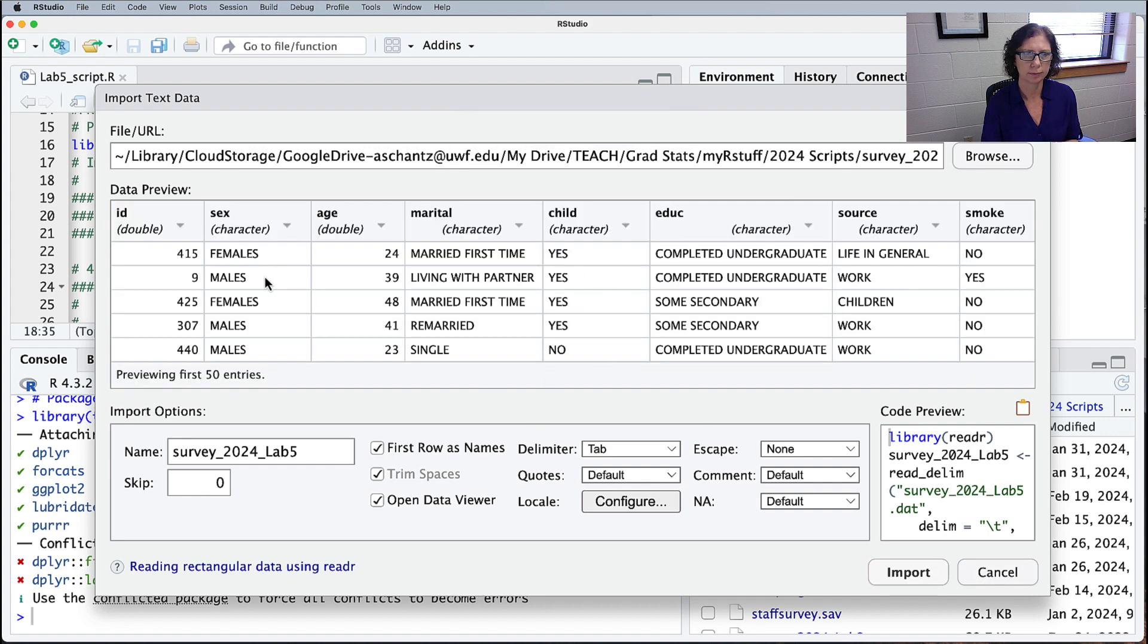
{"action": "left_click_drag", "start_coordinate": [266, 451], "coordinate": [168, 449]}
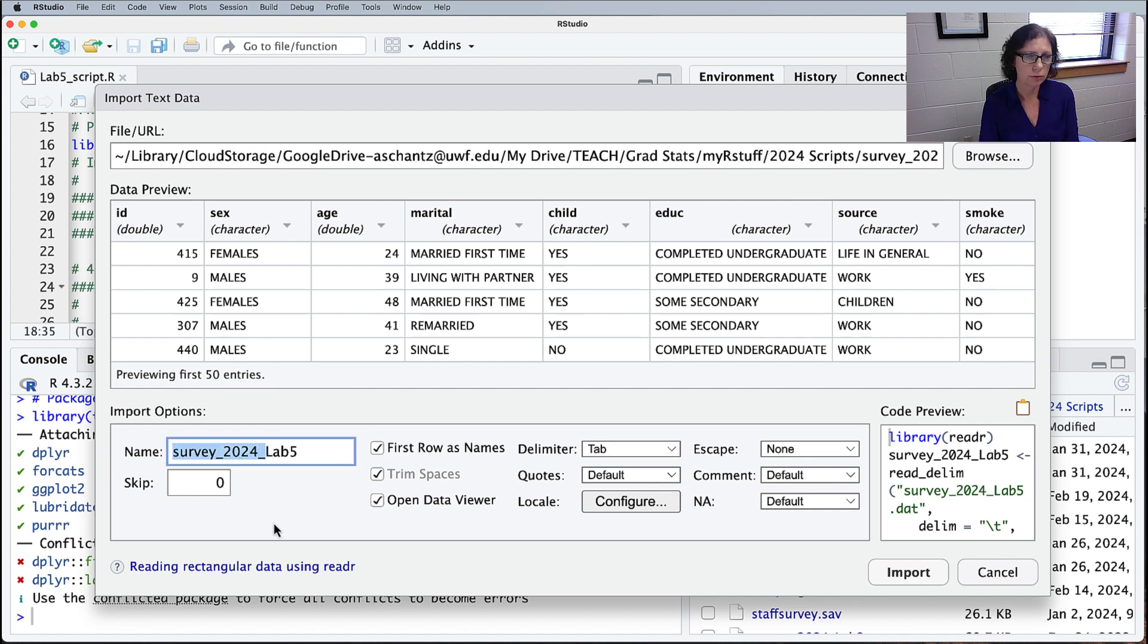
{"action": "key", "text": "BackSpace"}
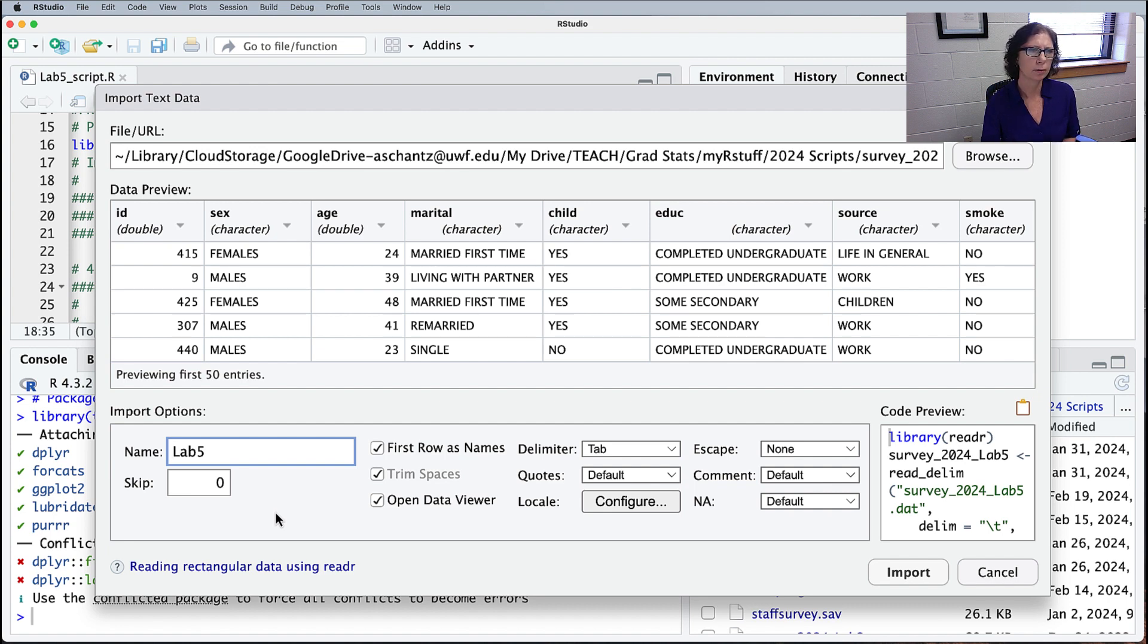
Step: Set the id column's import type to Character
{"action": "left_click", "coordinate": [180, 228]}
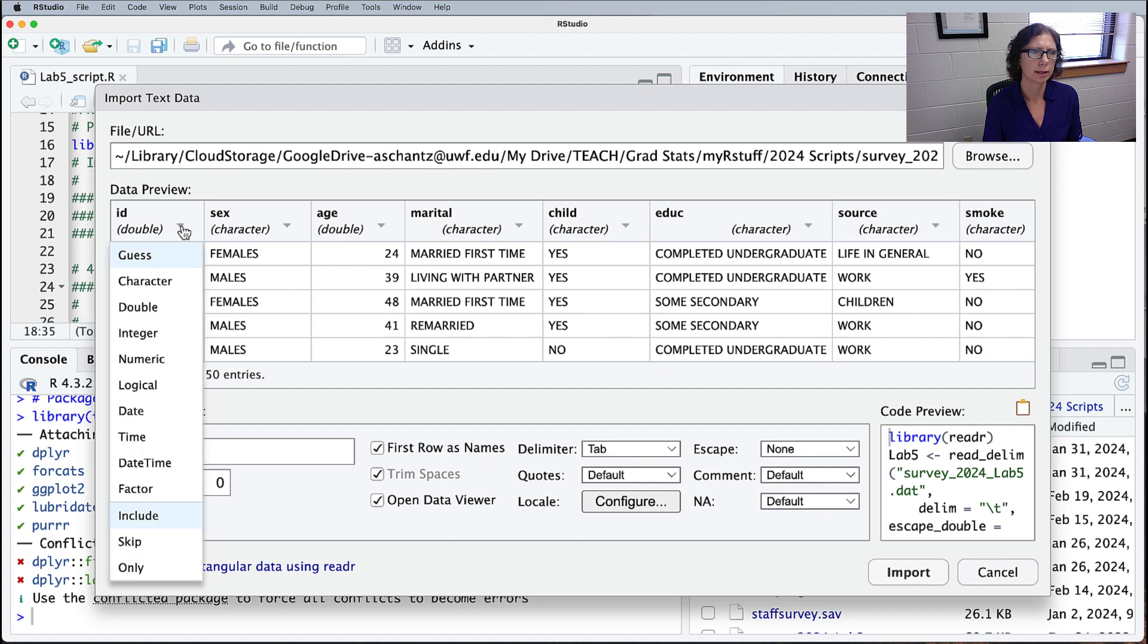
{"action": "left_click", "coordinate": [151, 282]}
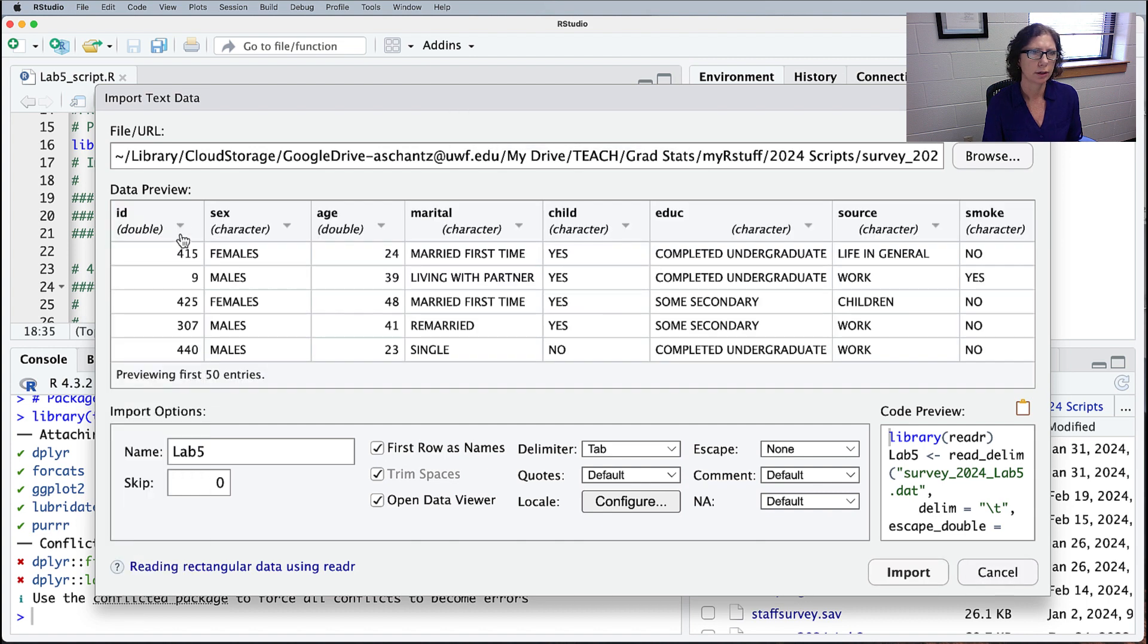
{"action": "left_click", "coordinate": [181, 227]}
{"action": "left_click", "coordinate": [174, 281]}
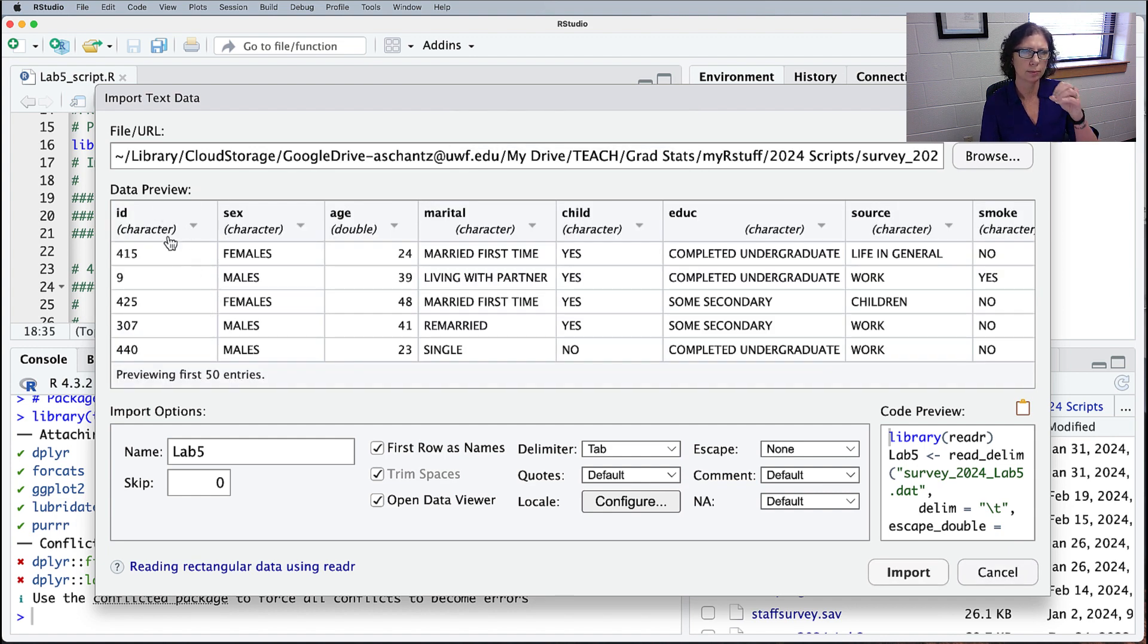
Step: Try to import the sex column as a factor with the lowercase levels males, females, and check the preview rows
{"action": "left_click", "coordinate": [301, 225]}
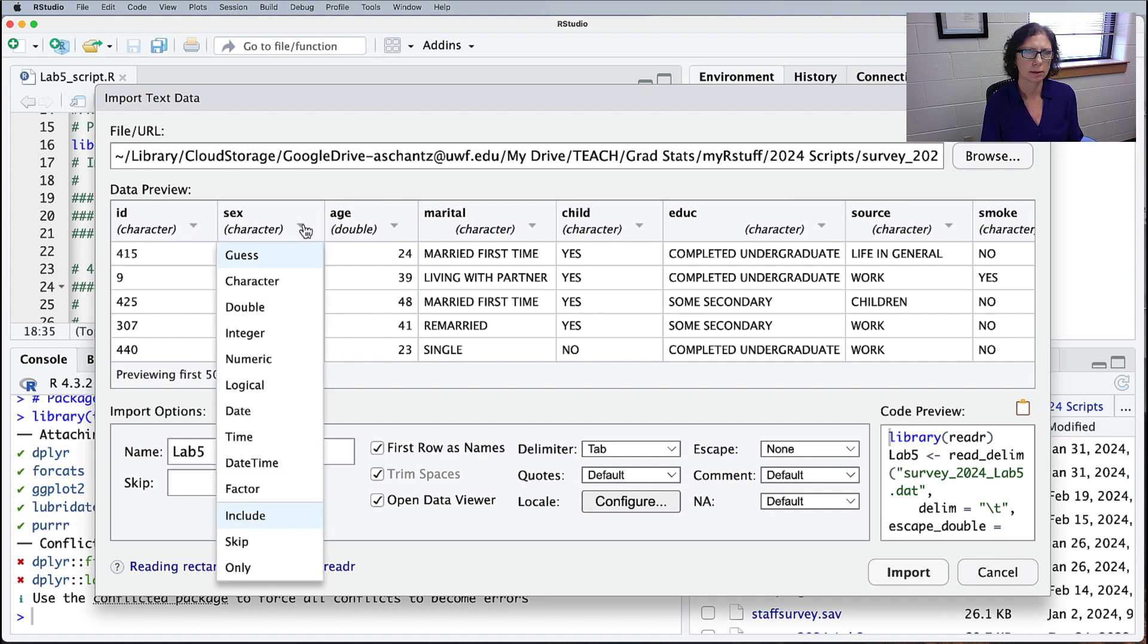
{"action": "left_click", "coordinate": [243, 489]}
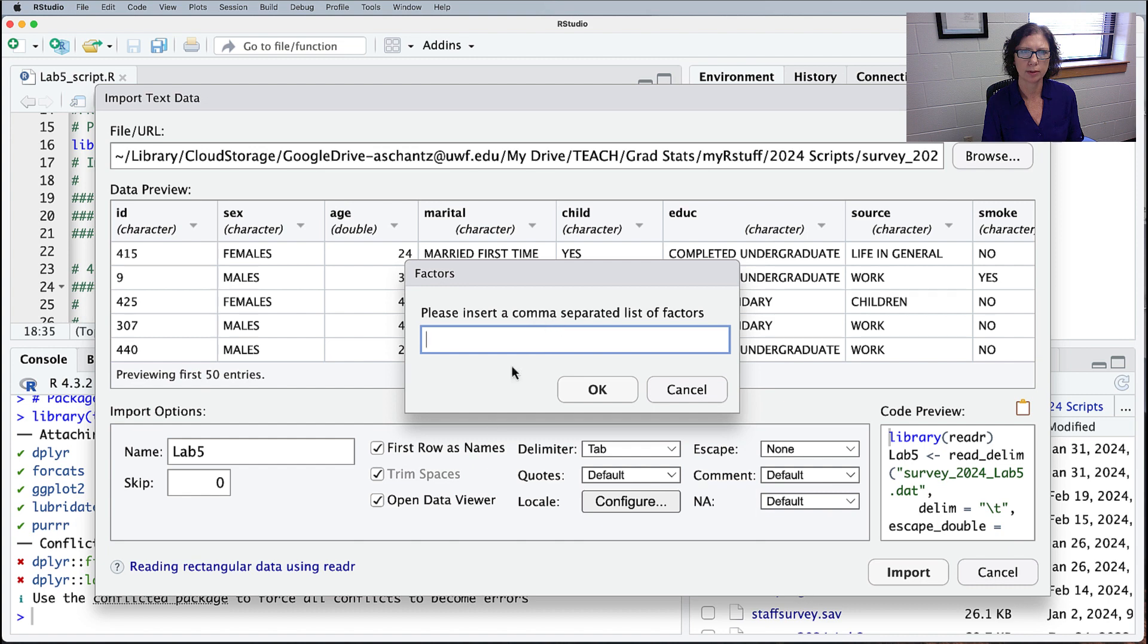
{"action": "type", "text": "ma"}
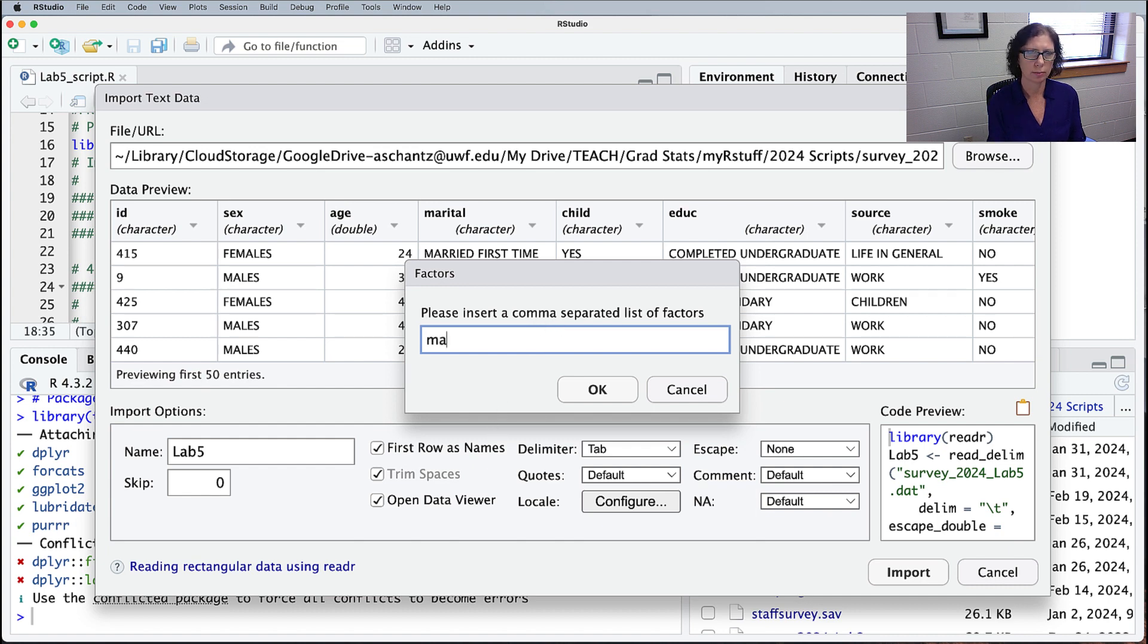
{"action": "type", "text": "les, females"}
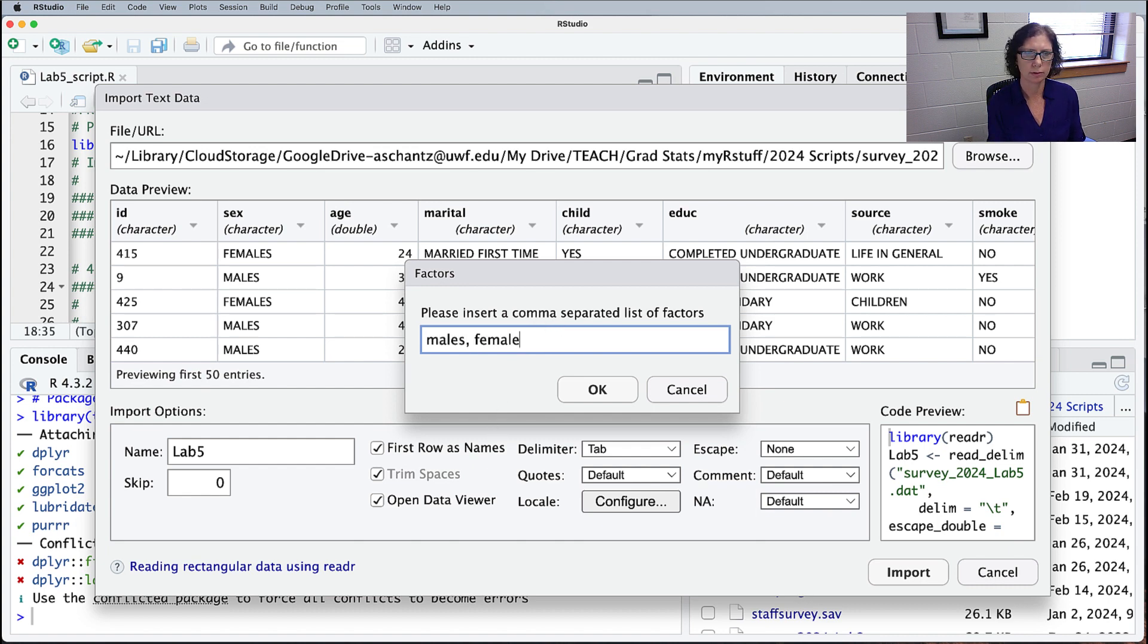
{"action": "left_click", "coordinate": [598, 389]}
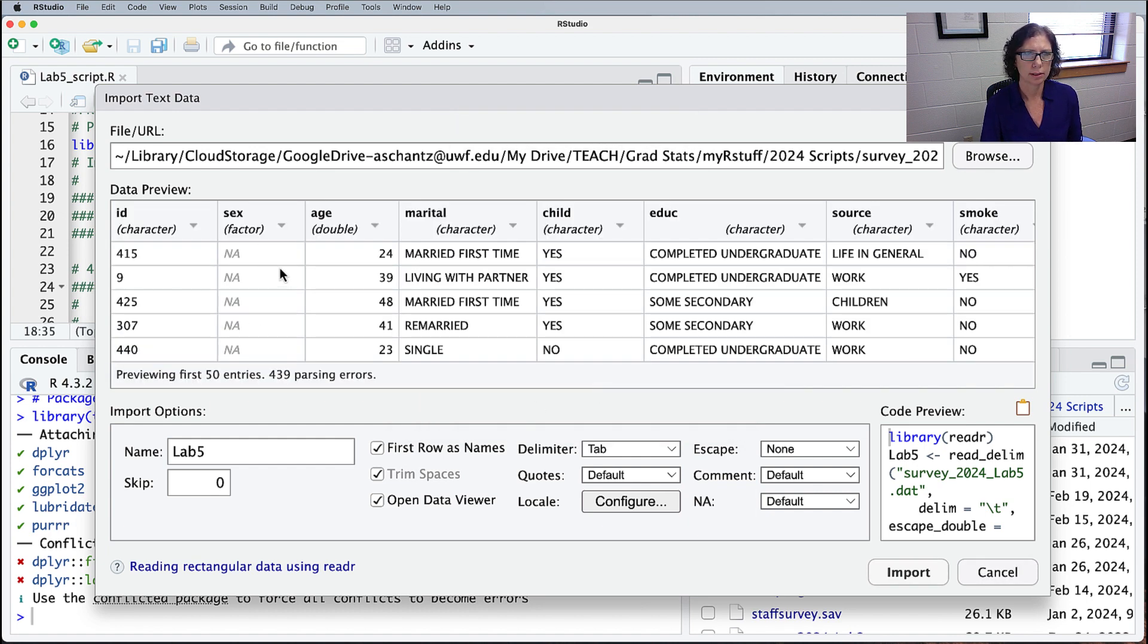
{"action": "scroll", "coordinate": [280, 274], "scroll_direction": "down", "scroll_amount": 5}
{"action": "scroll", "coordinate": [280, 274], "scroll_direction": "down", "scroll_amount": 10}
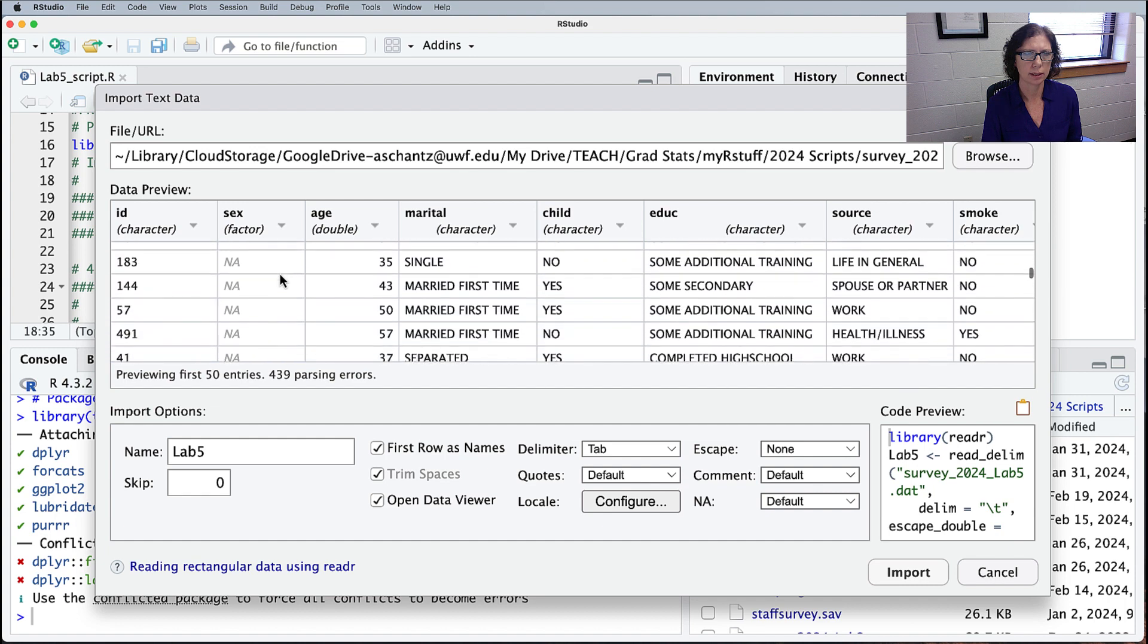
{"action": "scroll", "coordinate": [280, 274], "scroll_direction": "down", "scroll_amount": 2}
{"action": "scroll", "coordinate": [280, 274], "scroll_direction": "up", "scroll_amount": 10}
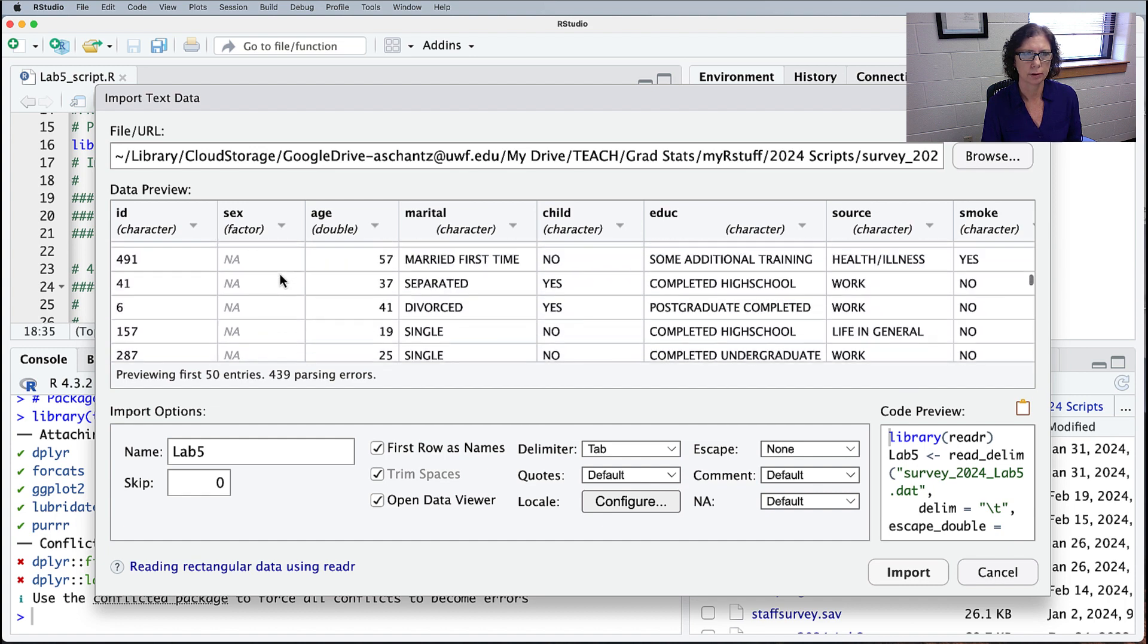
{"action": "scroll", "coordinate": [280, 274], "scroll_direction": "up", "scroll_amount": 1}
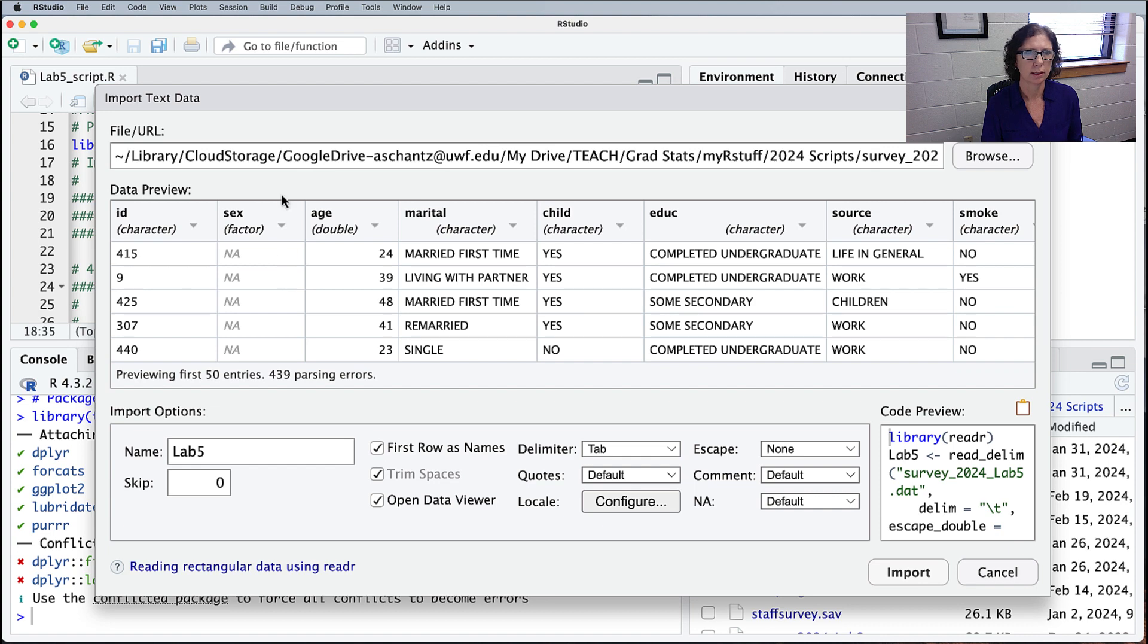
Step: Redefine the sex column as a factor with the uppercase levels MALES, FEMALES, and check its values in the preview
{"action": "left_click", "coordinate": [282, 227]}
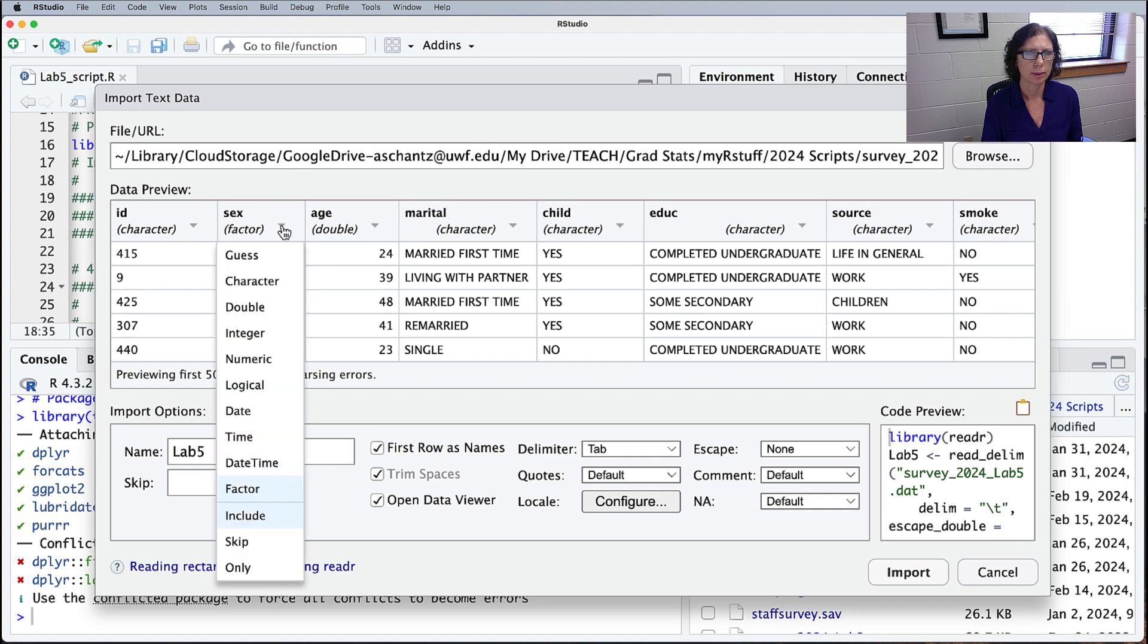
{"action": "left_click", "coordinate": [252, 489]}
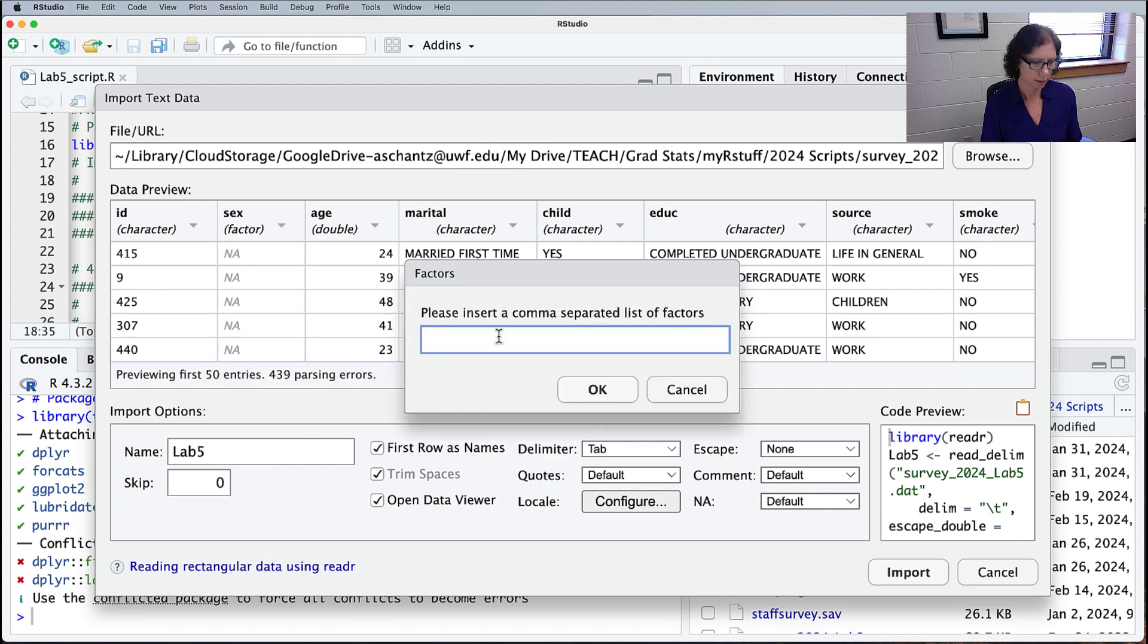
{"action": "key", "text": "super+Tab"}
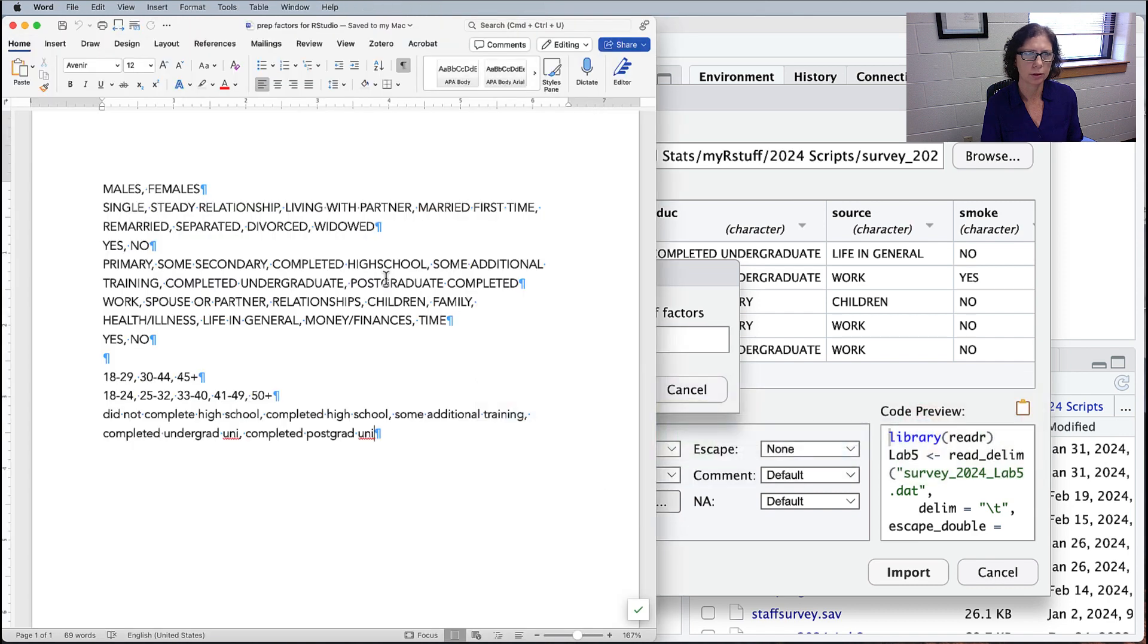
{"action": "key", "text": "super+Tab"}
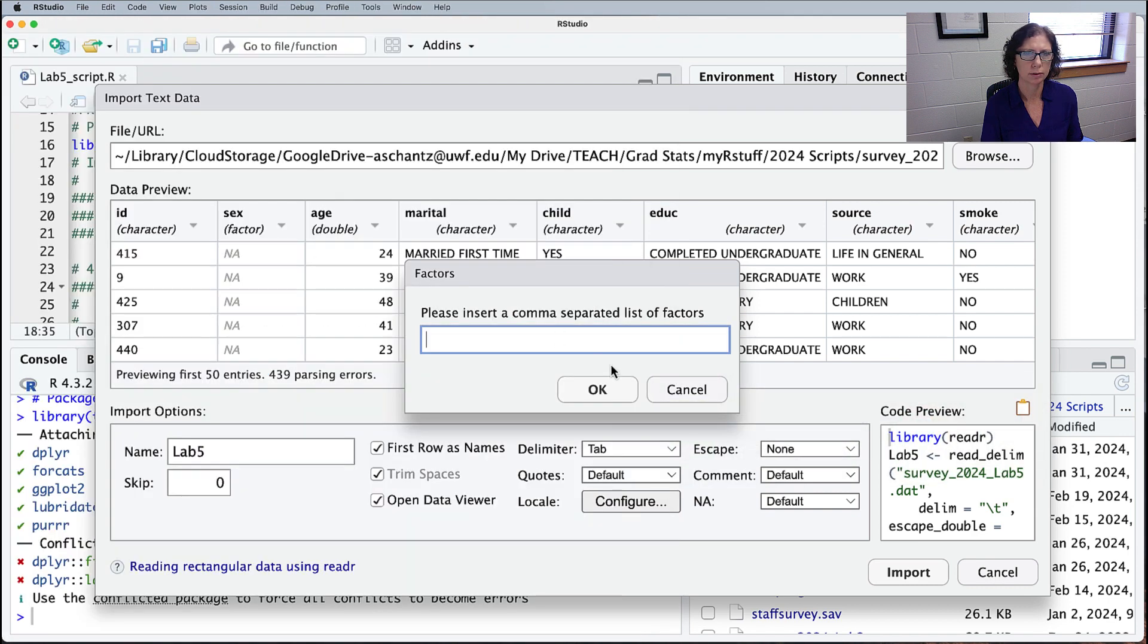
{"action": "type", "text": "M"}
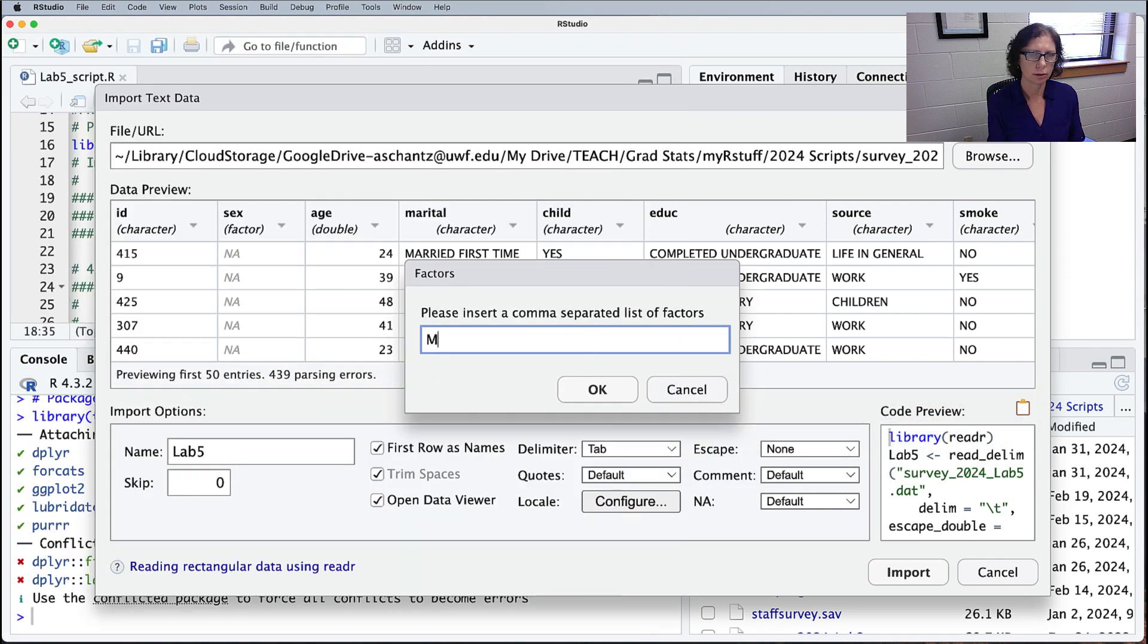
{"action": "type", "text": "ALES, F"}
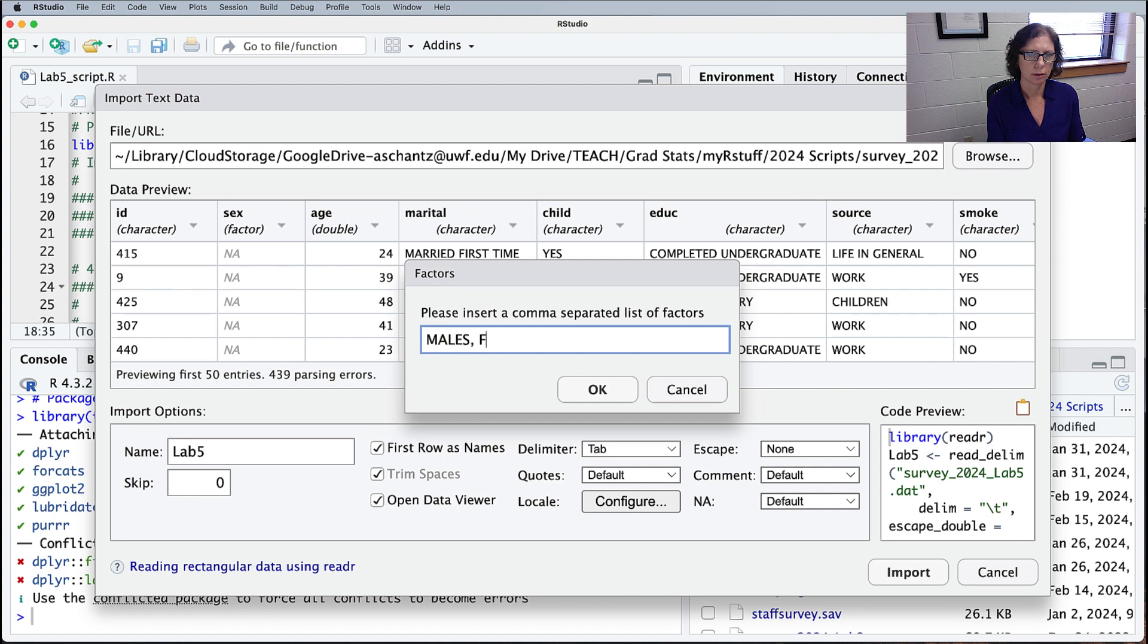
{"action": "type", "text": "EMALES"}
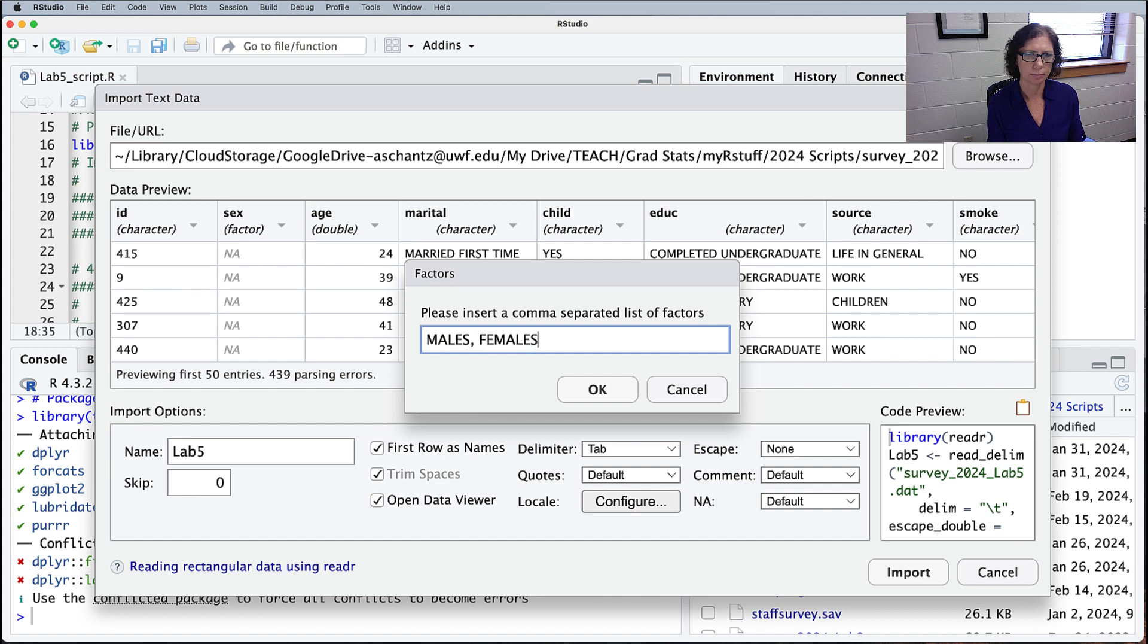
{"action": "left_click", "coordinate": [598, 390]}
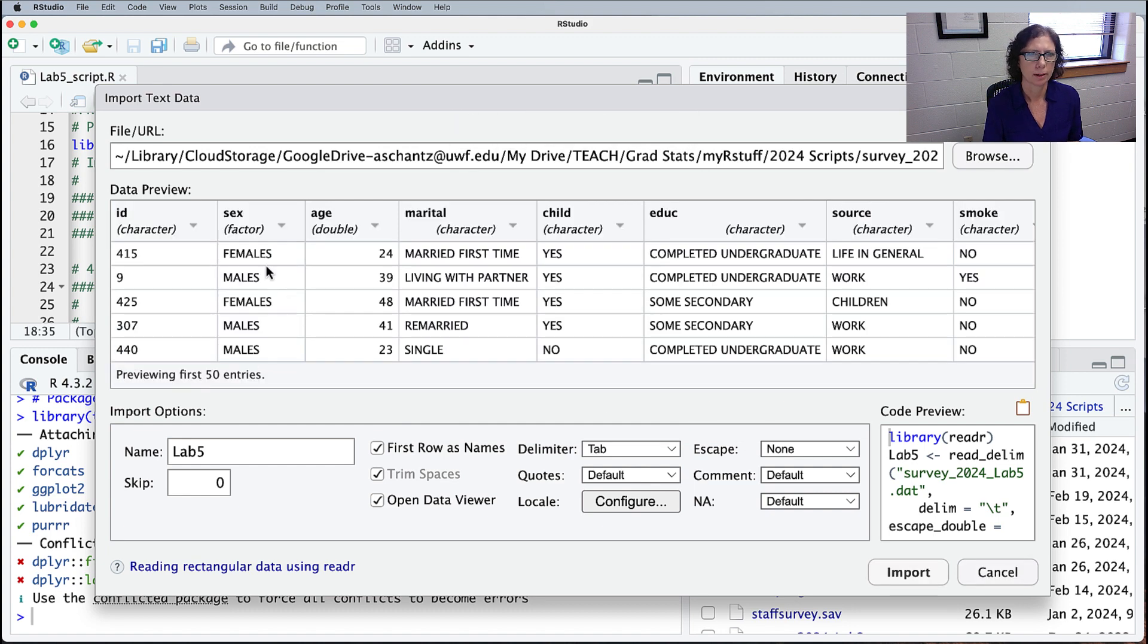
{"action": "scroll", "coordinate": [263, 285], "scroll_direction": "down", "scroll_amount": 3}
{"action": "scroll", "coordinate": [263, 287], "scroll_direction": "down", "scroll_amount": 5}
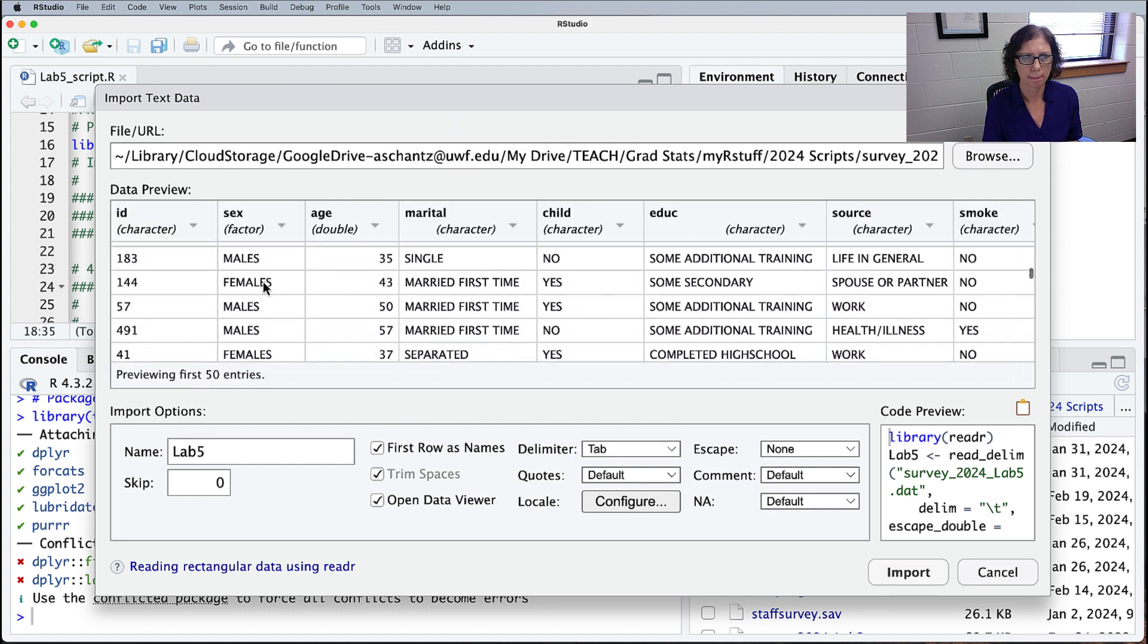
{"action": "scroll", "coordinate": [263, 281], "scroll_direction": "up", "scroll_amount": 10}
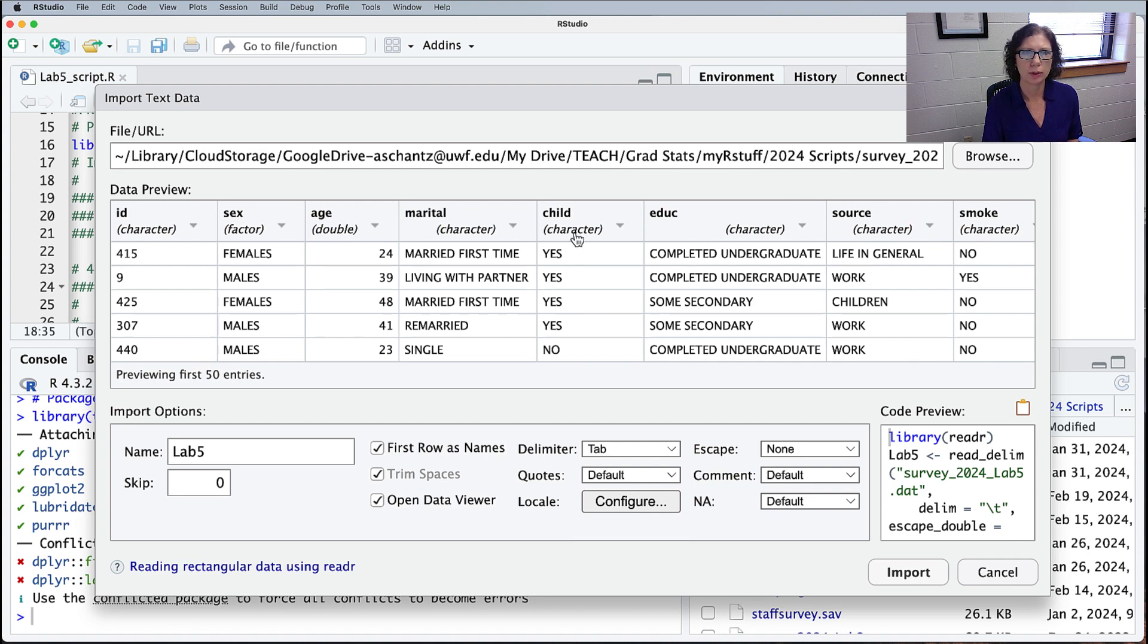
Step: Make the marital column a factor, copying the prepared levels from SINGLE through WIDOWED out of the Word document into the RStudio factor list
{"action": "left_click", "coordinate": [516, 228]}
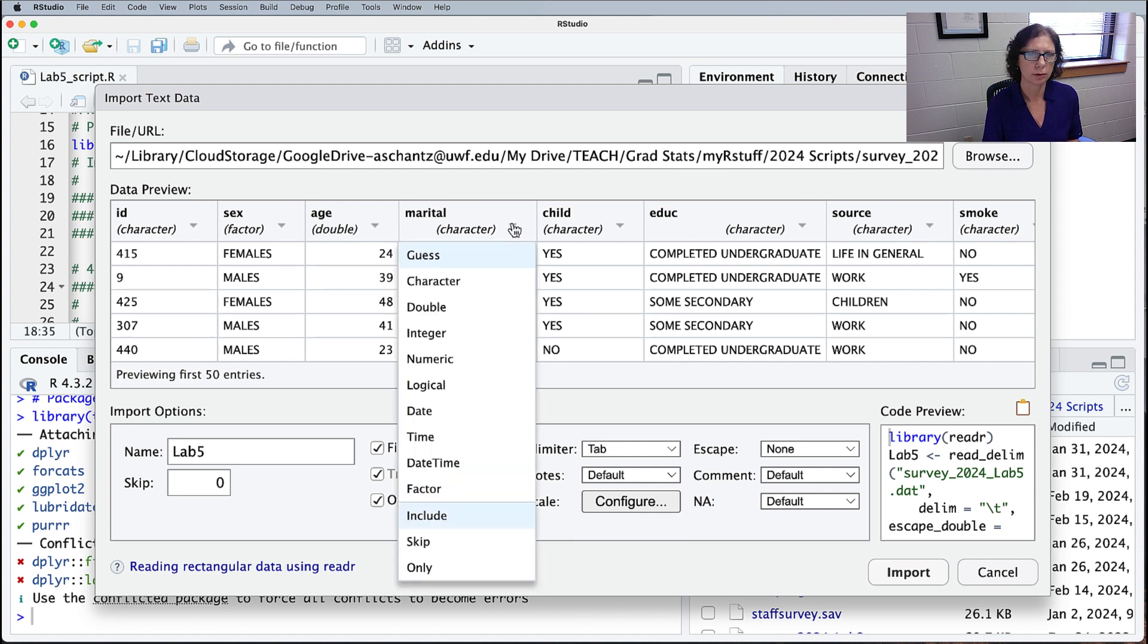
{"action": "left_click", "coordinate": [436, 490]}
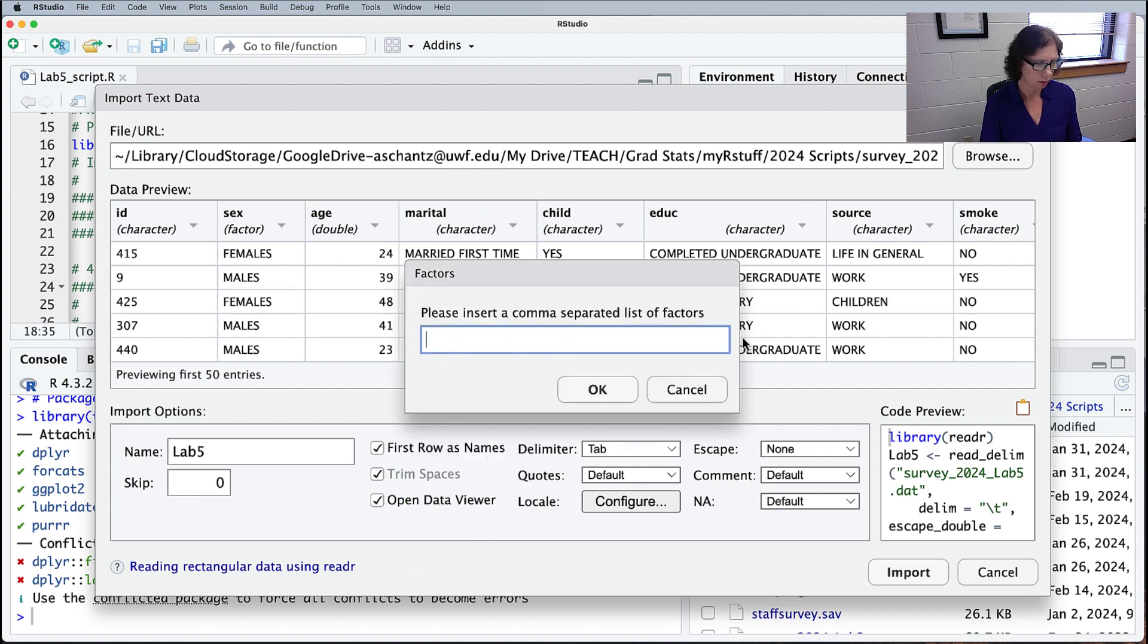
{"action": "key", "text": "super+Tab"}
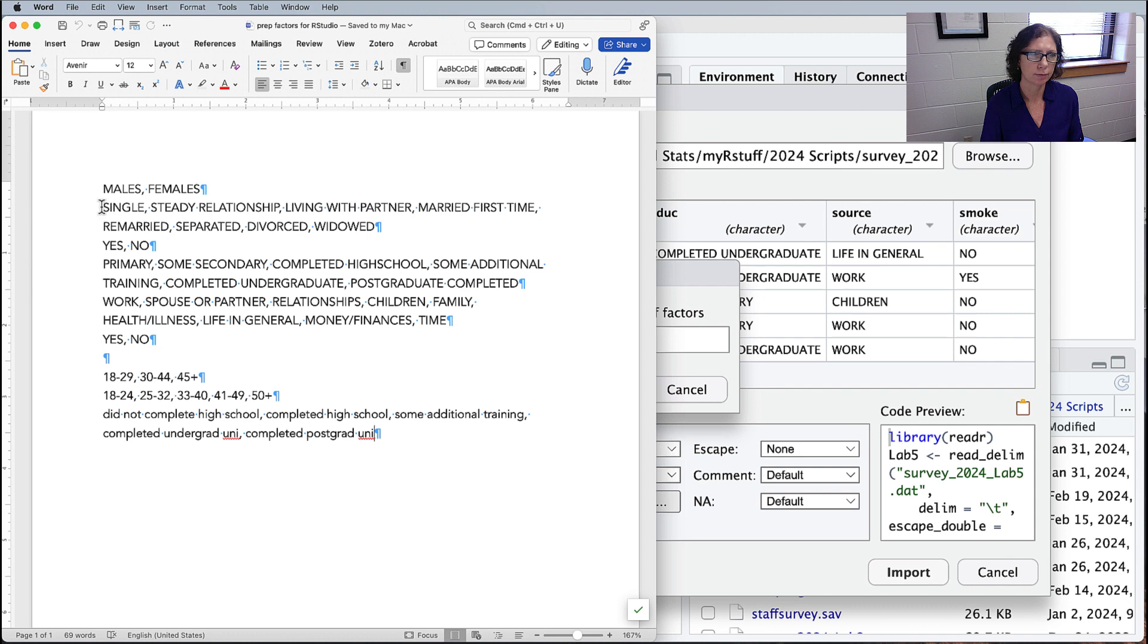
{"action": "left_click_drag", "start_coordinate": [103, 207], "coordinate": [376, 230]}
{"action": "key", "text": "super+c"}
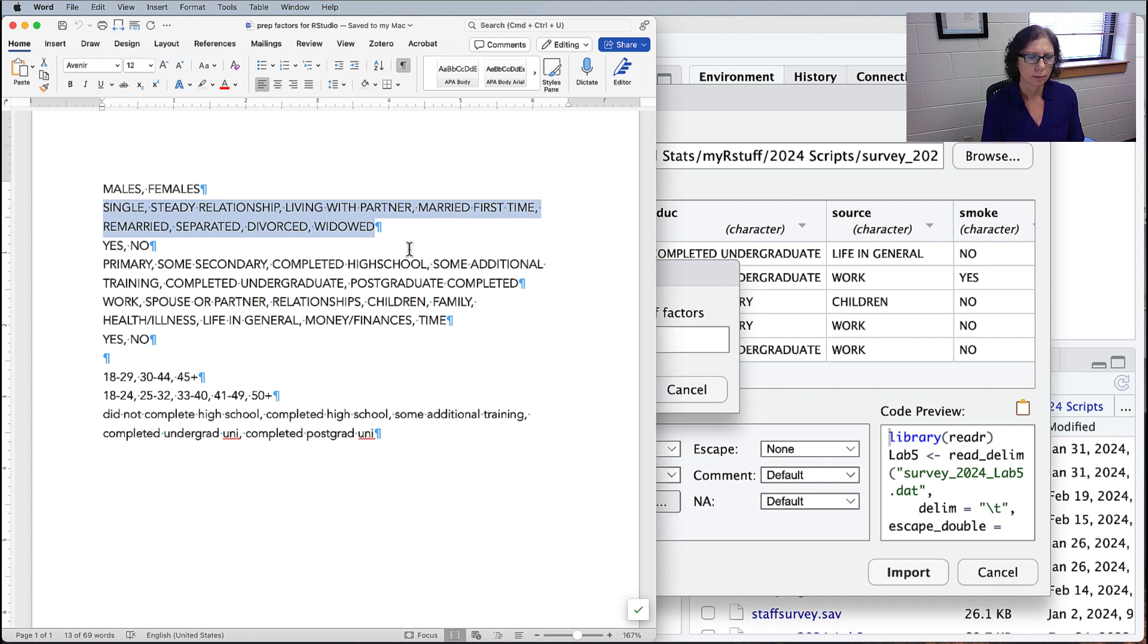
{"action": "key", "text": "super+Tab"}
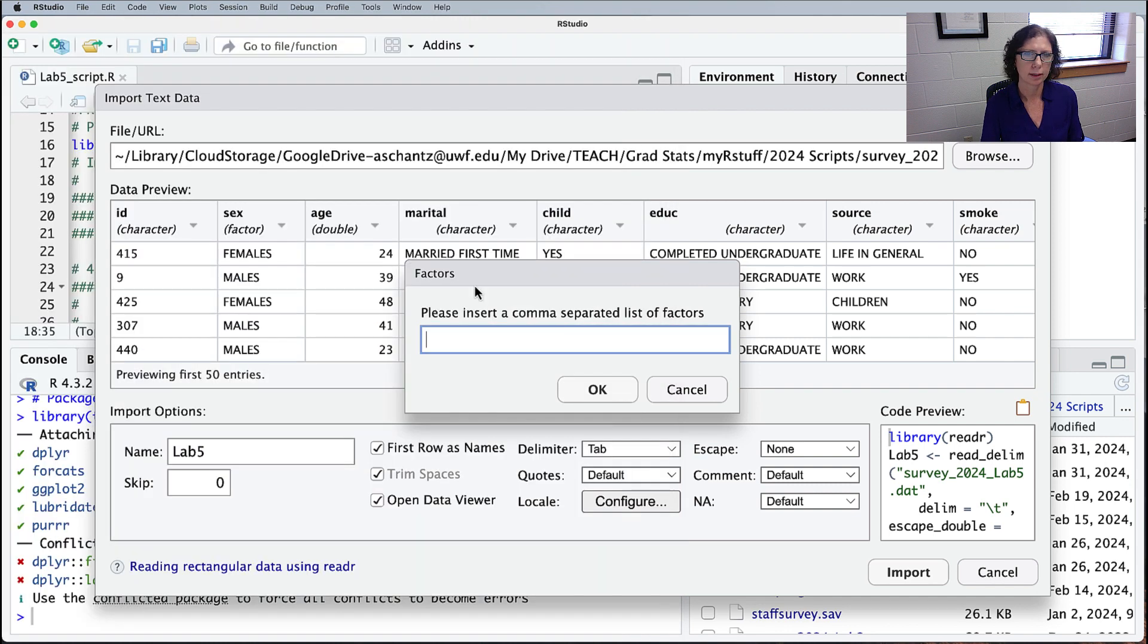
{"action": "key", "text": "super+v"}
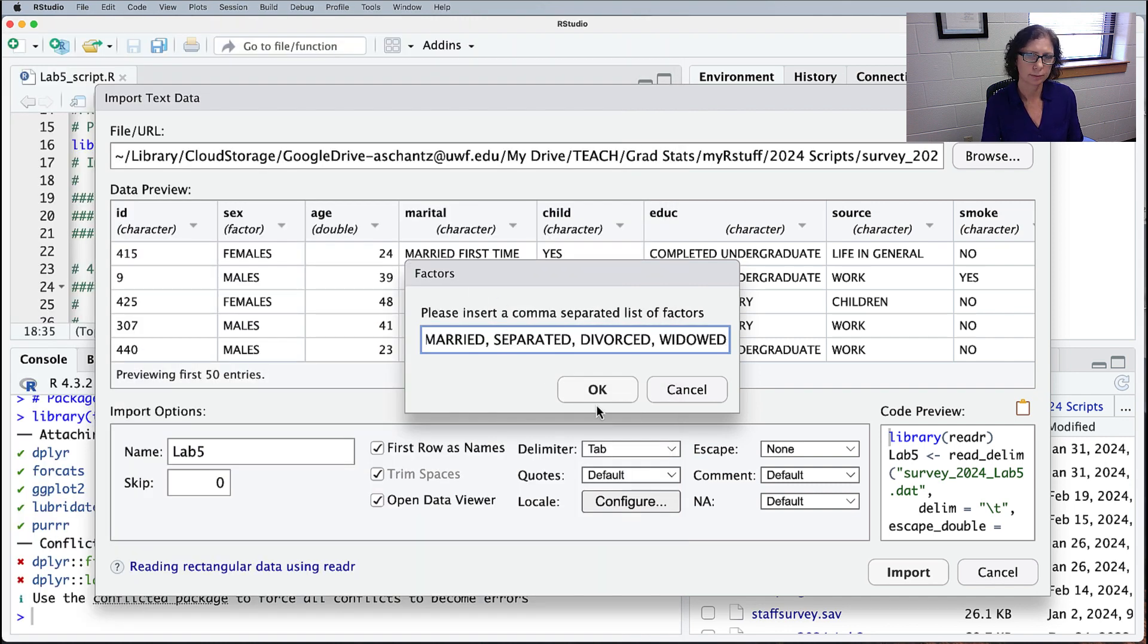
{"action": "left_click", "coordinate": [597, 389]}
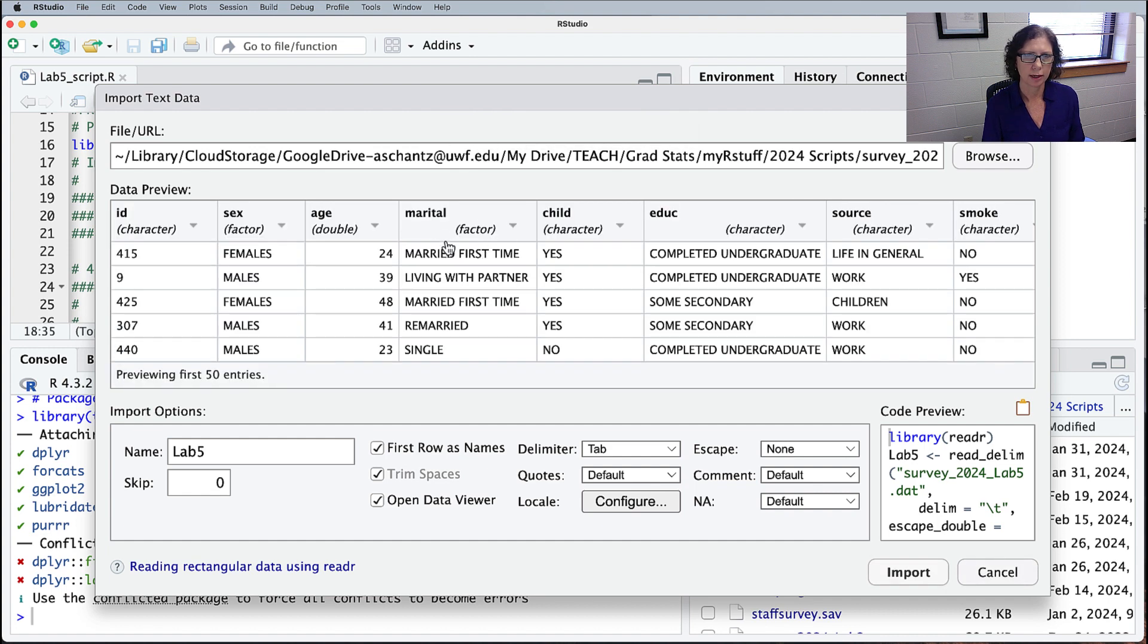
Step: Make the child column a factor with the levels YES, NO
{"action": "left_click", "coordinate": [622, 228]}
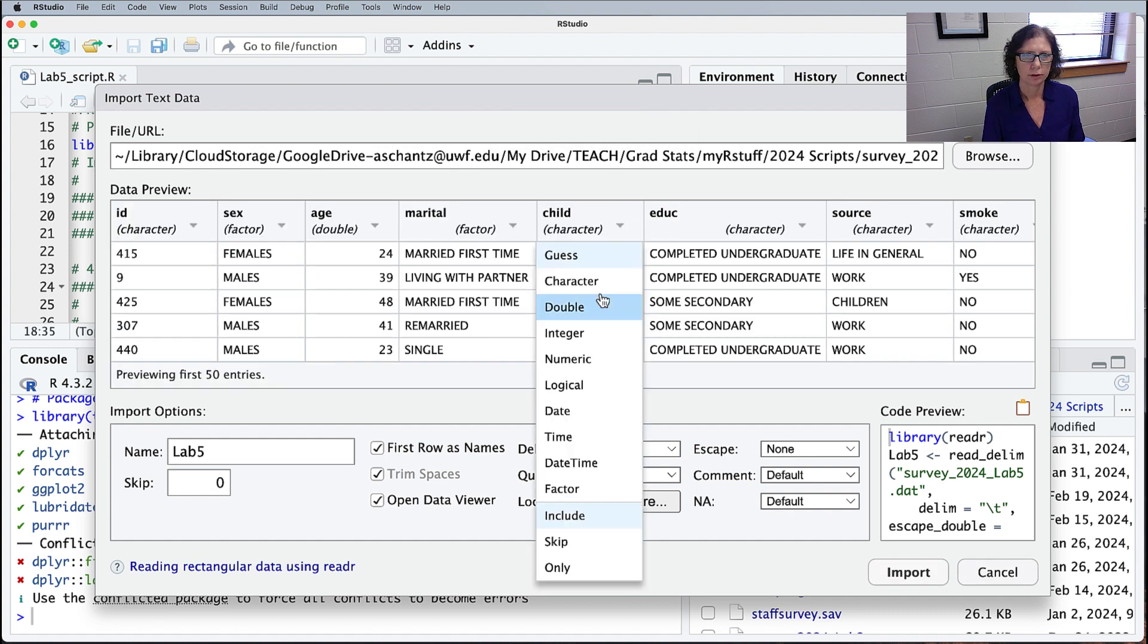
{"action": "left_click", "coordinate": [567, 489]}
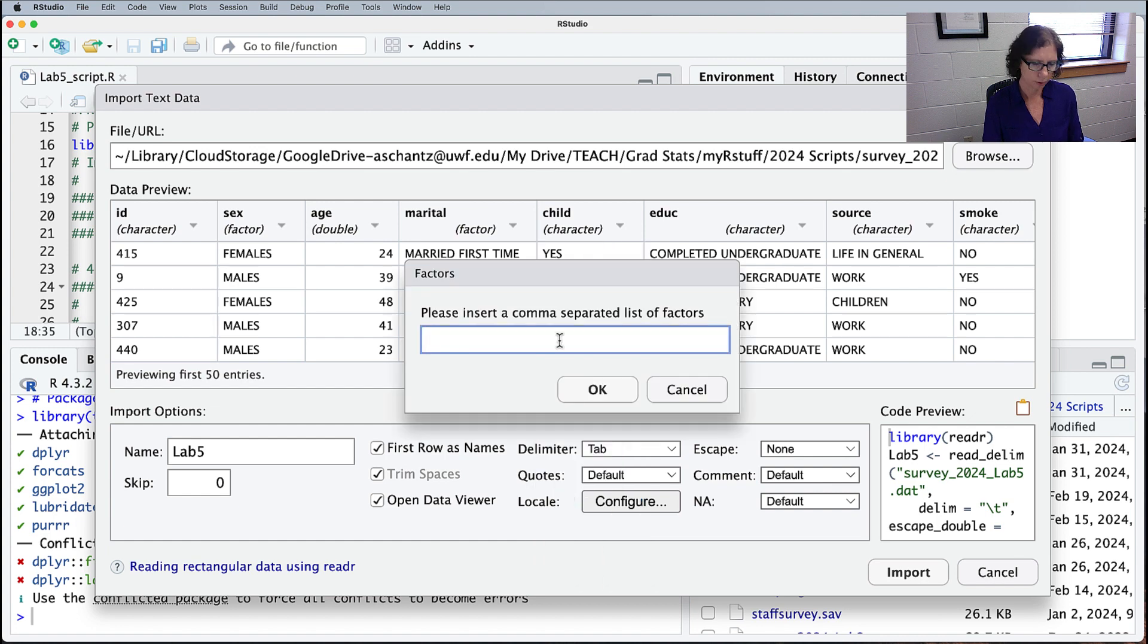
{"action": "type", "text": "YES, NO"}
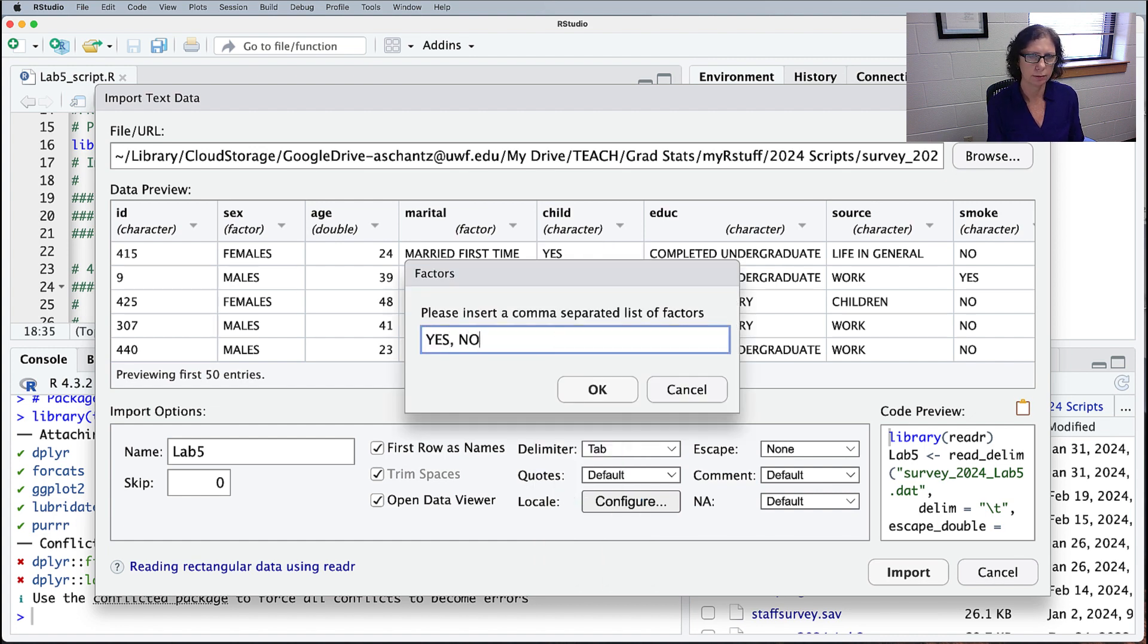
{"action": "left_click", "coordinate": [602, 389]}
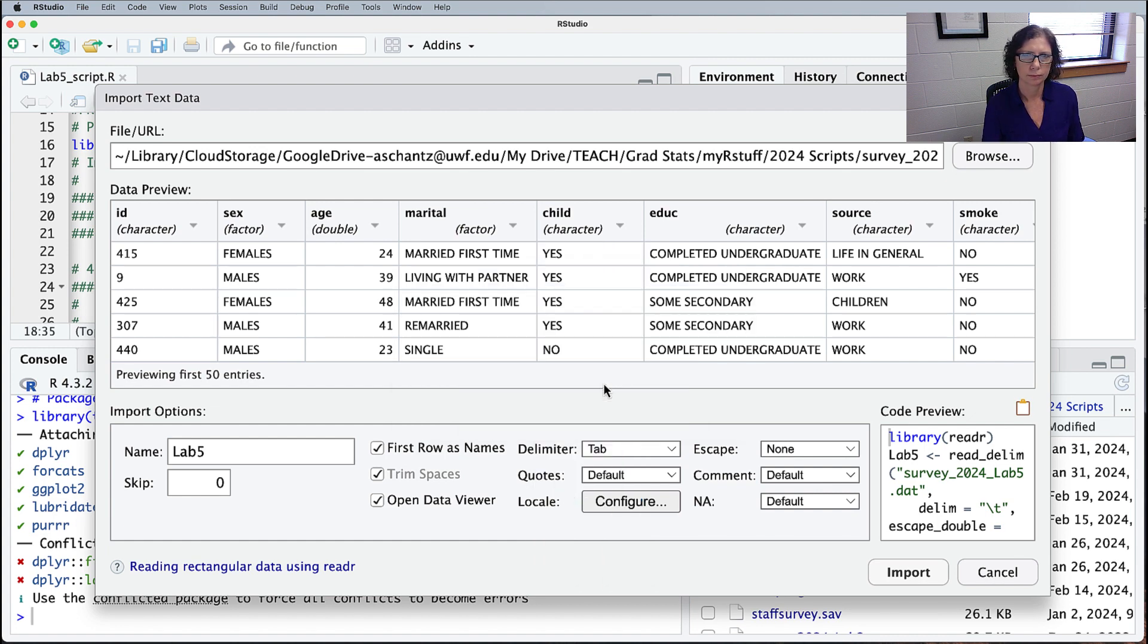
Step: Make the smoke column a factor with the levels YES, NO
{"action": "left_click", "coordinate": [1022, 228]}
{"action": "left_click", "coordinate": [966, 487]}
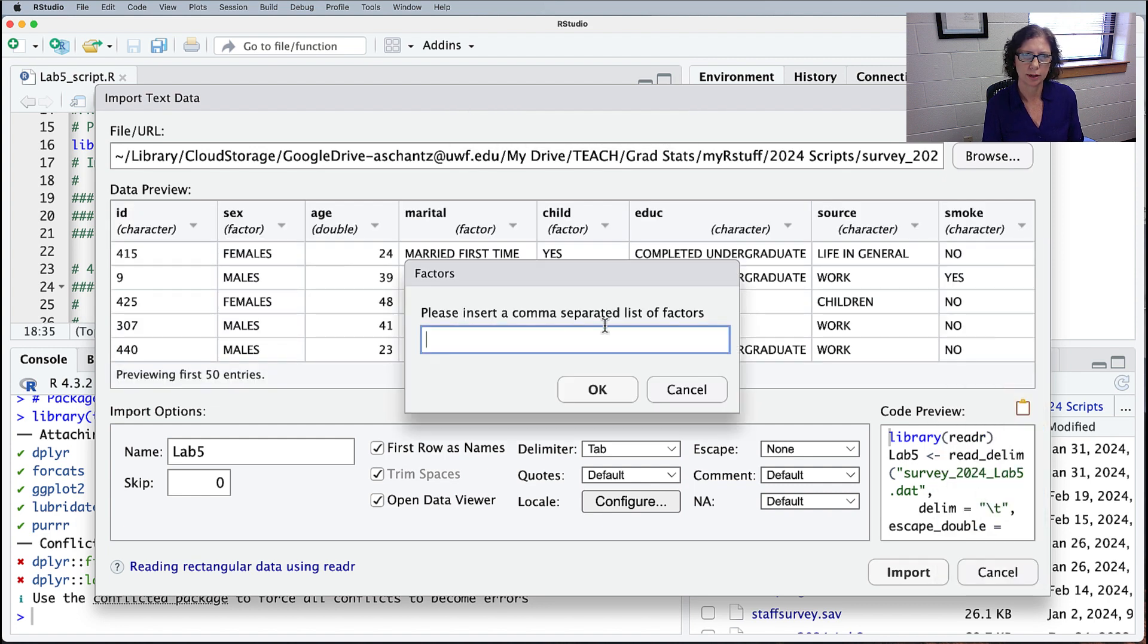
{"action": "type", "text": "Yes,"}
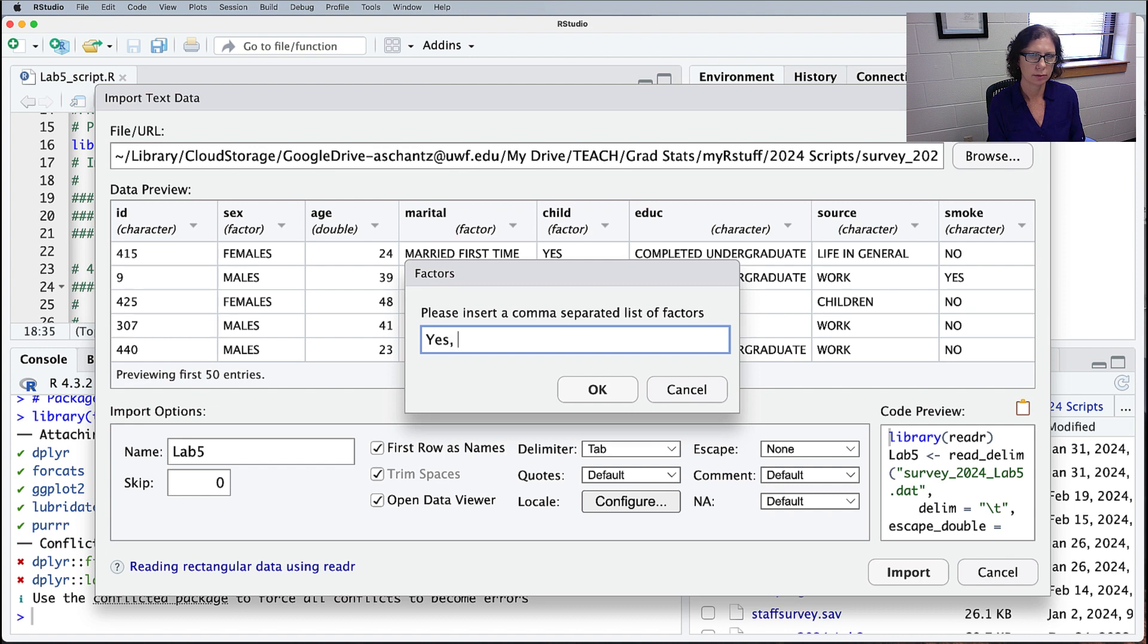
{"action": "key", "text": "BackSpace"}
{"action": "type", "text": "ES, NO"}
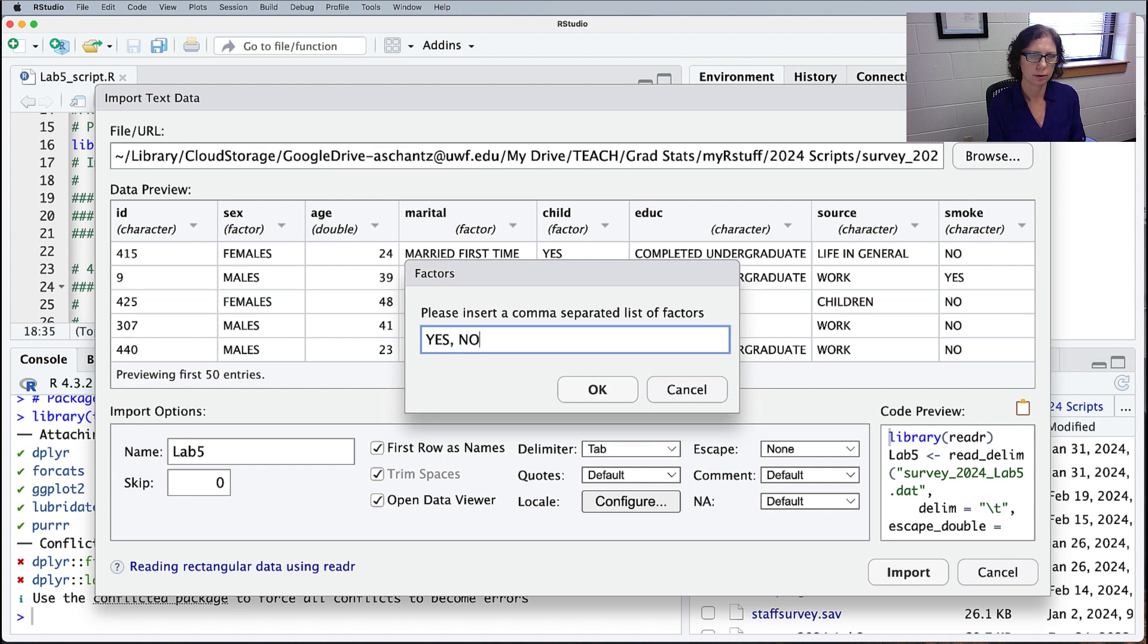
{"action": "left_click", "coordinate": [608, 390]}
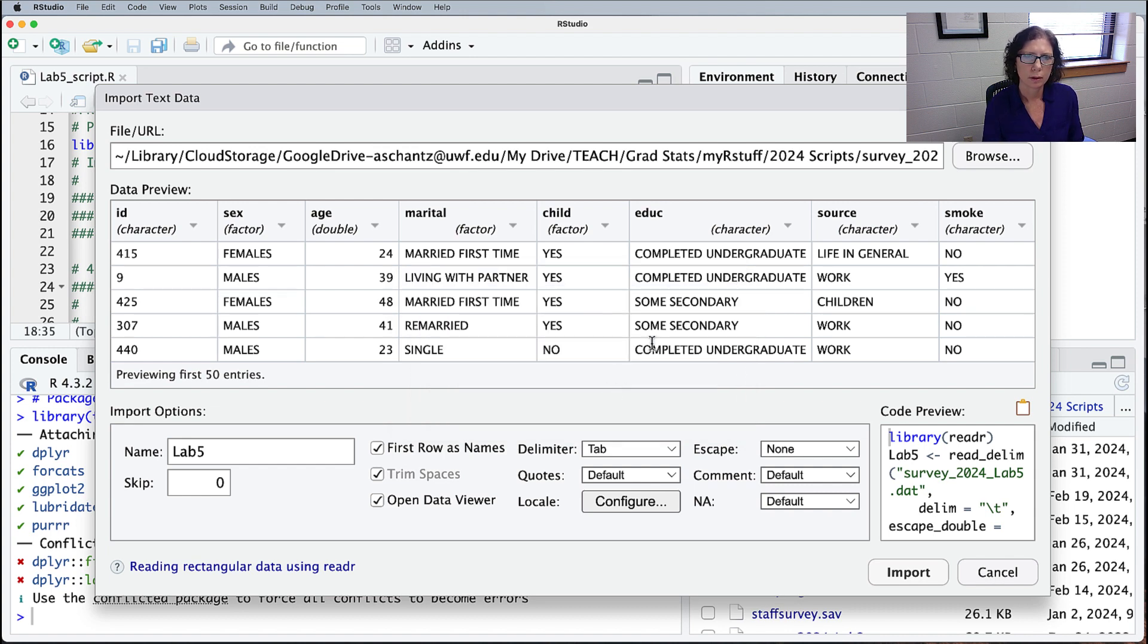
Step: Make the educ column a factor, copying the prepared levels from PRIMARY through POSTGRADUATE COMPLETED out of the Word document into the RStudio factor list
{"action": "left_click", "coordinate": [788, 229]}
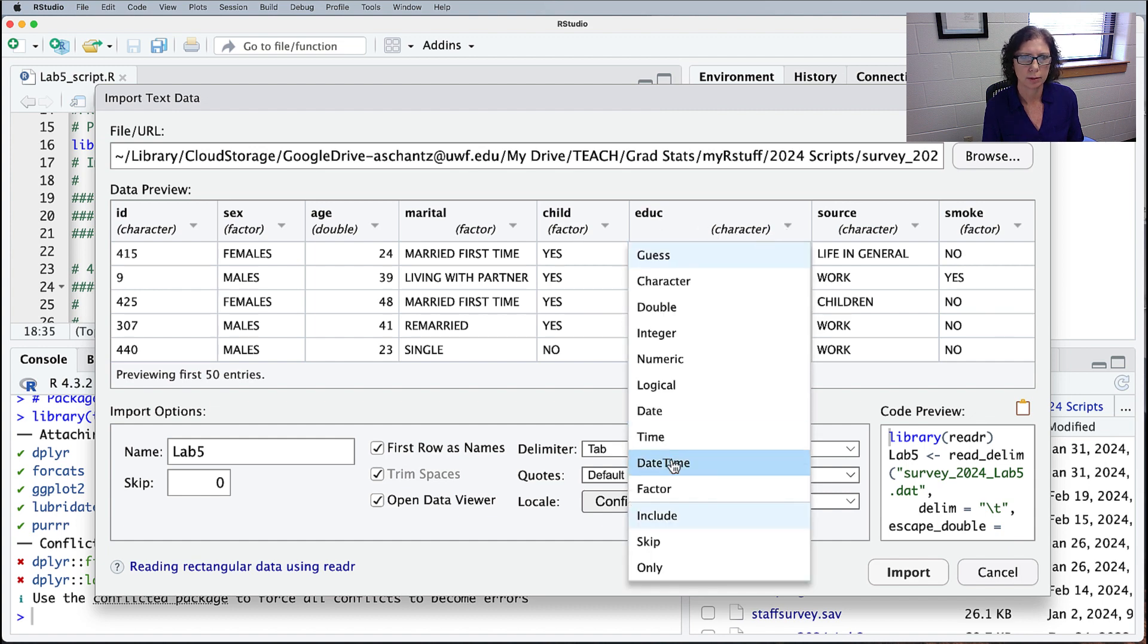
{"action": "left_click", "coordinate": [660, 492]}
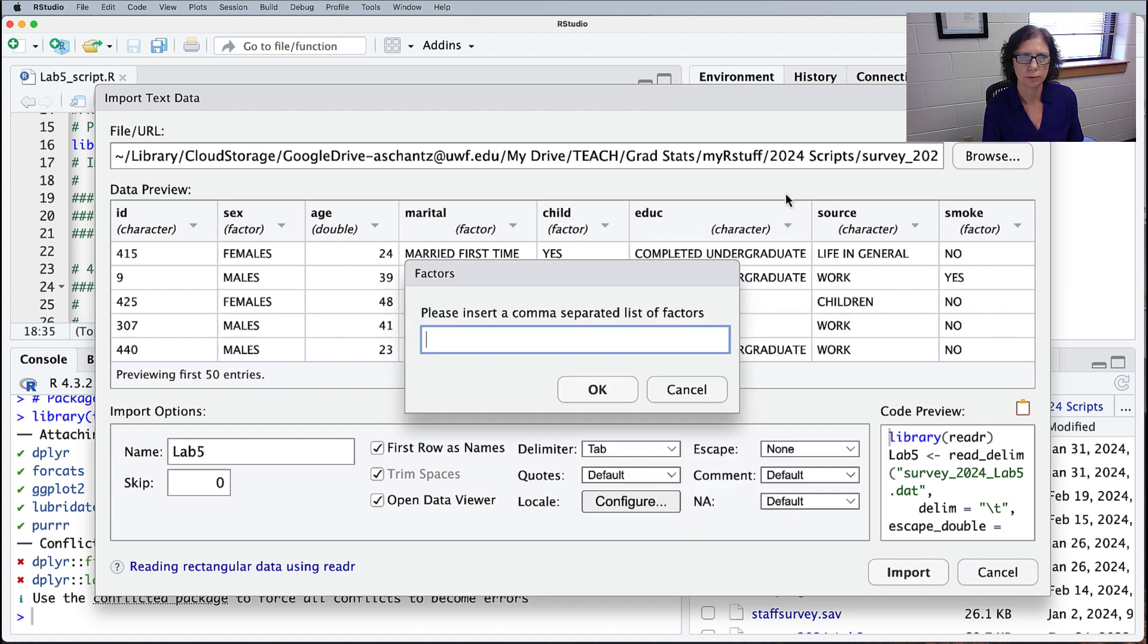
{"action": "key", "text": "super+Tab"}
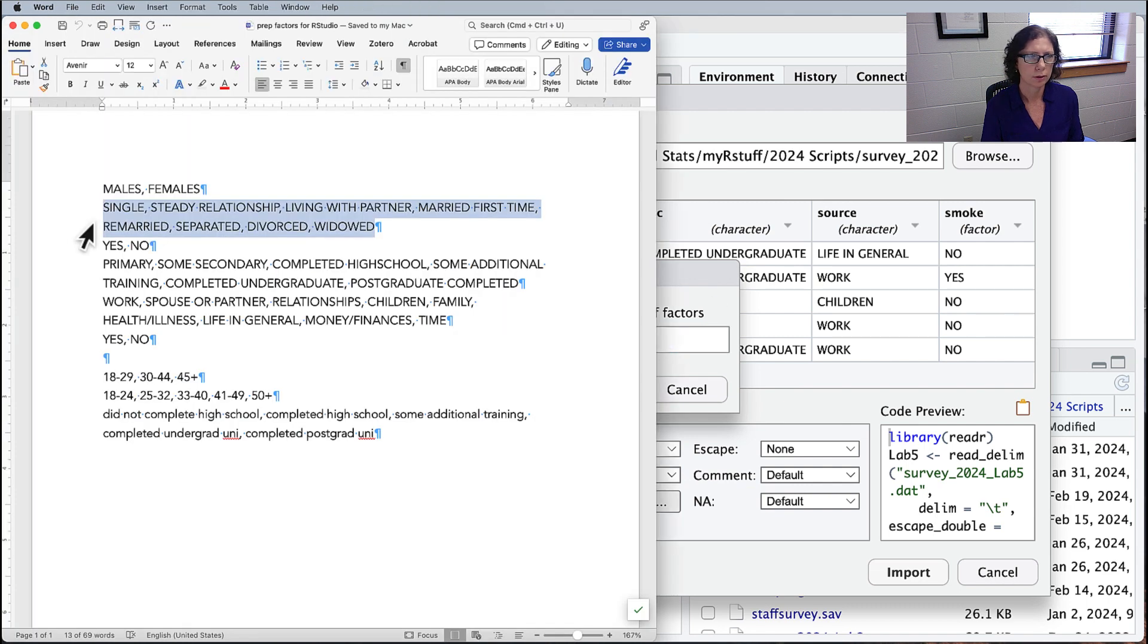
{"action": "left_click_drag", "start_coordinate": [106, 263], "coordinate": [482, 286]}
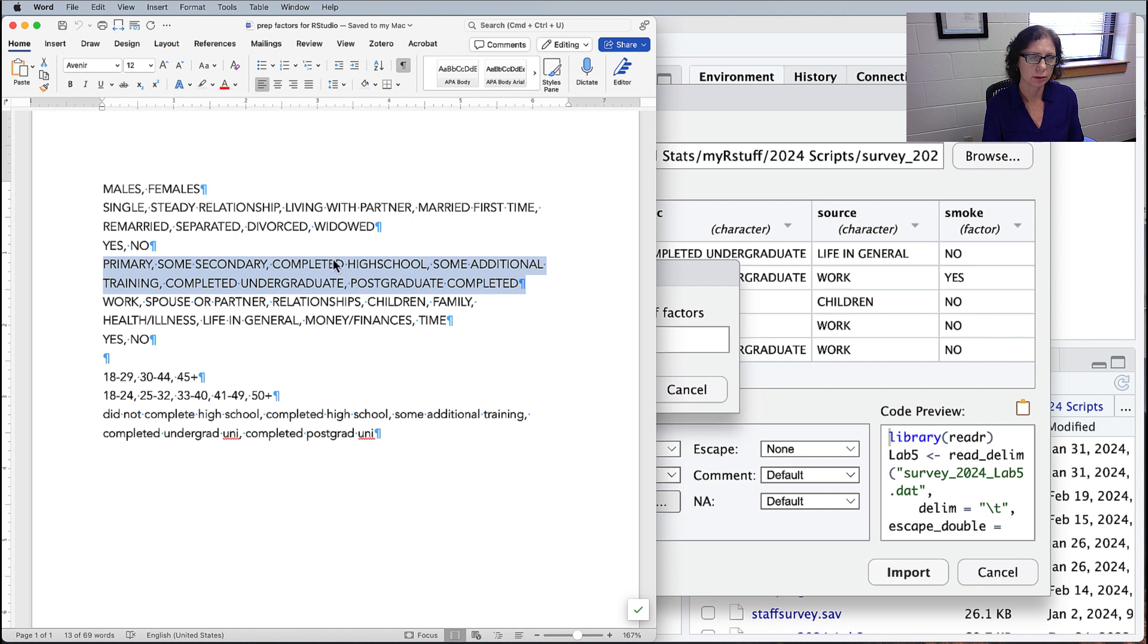
{"action": "left_click", "coordinate": [683, 336]}
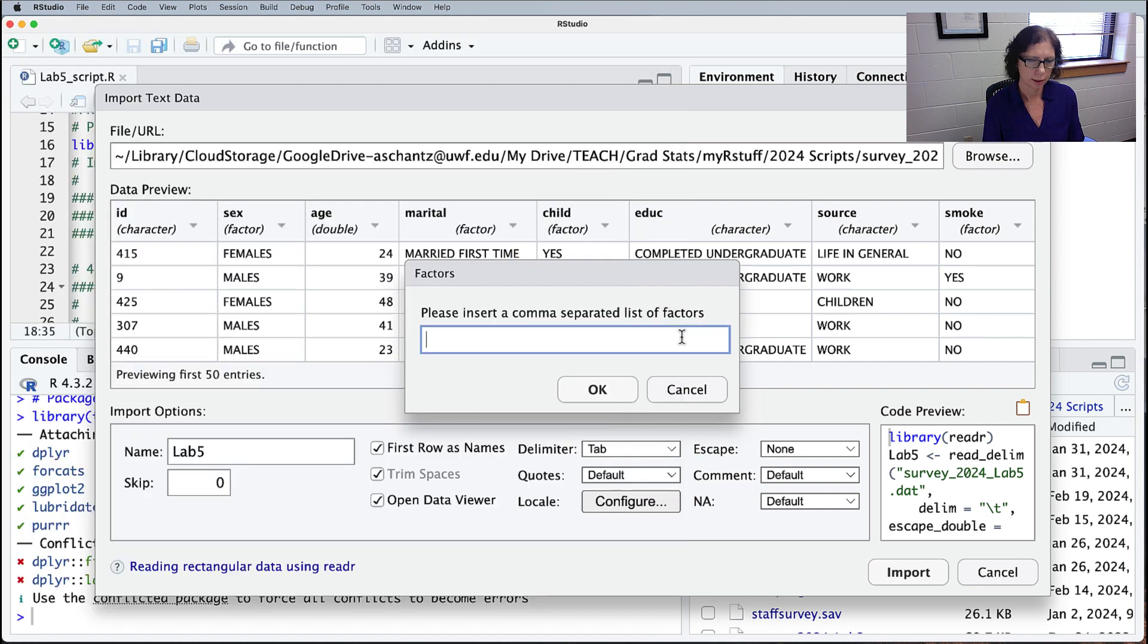
{"action": "key", "text": "super+v"}
{"action": "left_click", "coordinate": [611, 387]}
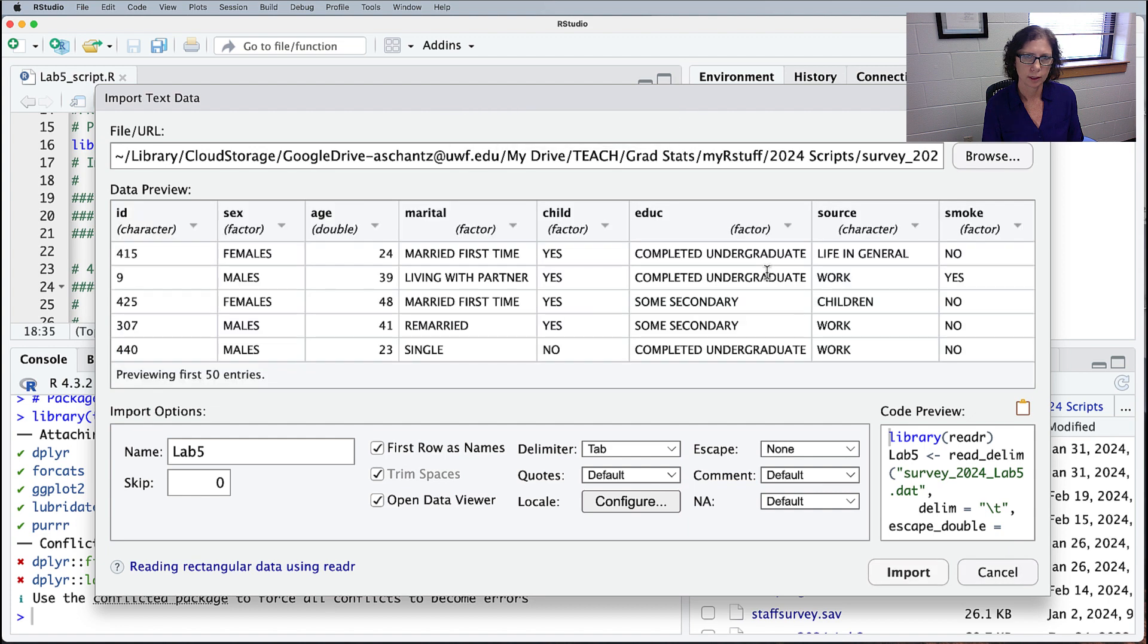
Step: Check the educ column's values throughout the import preview rows
{"action": "scroll", "coordinate": [767, 271], "scroll_direction": "down", "scroll_amount": 10}
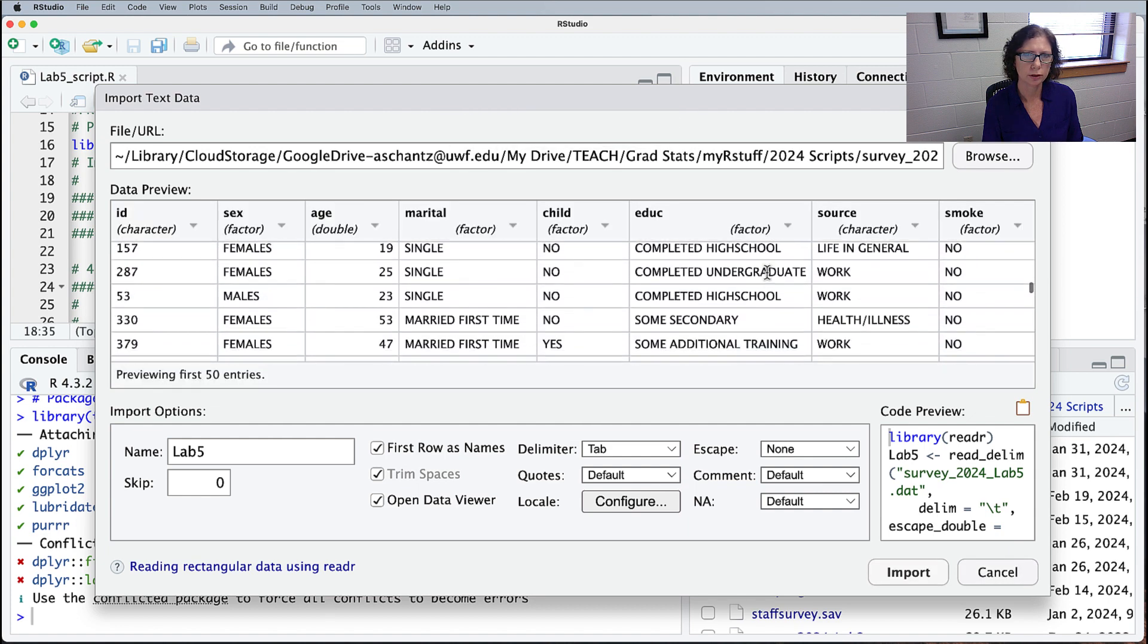
{"action": "scroll", "coordinate": [768, 272], "scroll_direction": "down", "scroll_amount": 10}
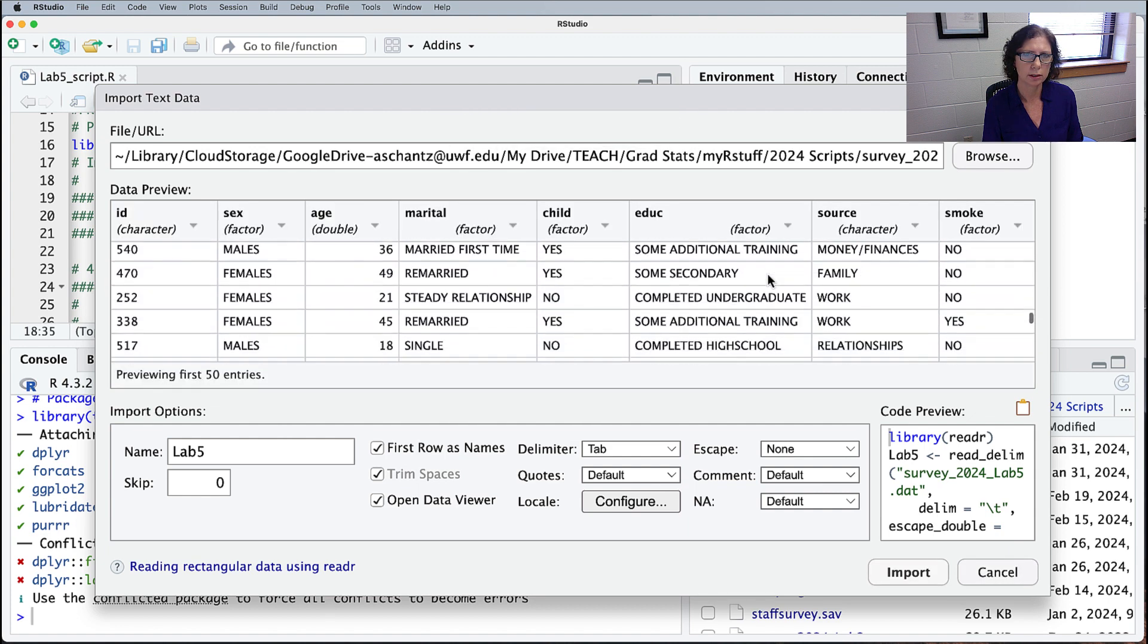
{"action": "scroll", "coordinate": [768, 274], "scroll_direction": "up", "scroll_amount": 5}
{"action": "scroll", "coordinate": [768, 274], "scroll_direction": "down", "scroll_amount": 5}
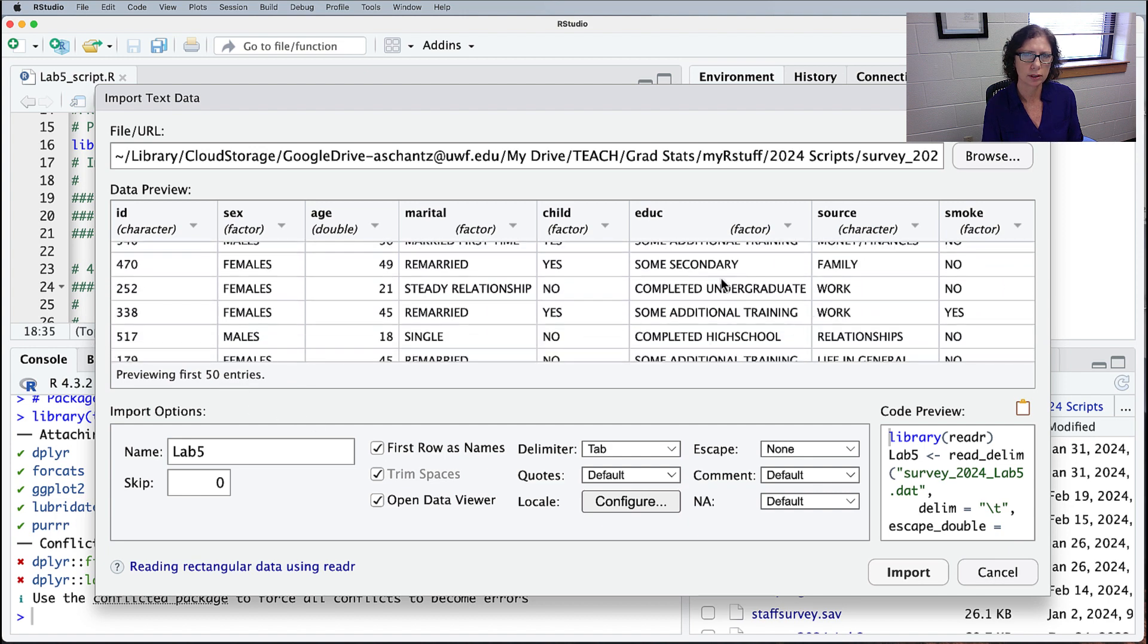
{"action": "scroll", "coordinate": [722, 284], "scroll_direction": "down", "scroll_amount": 3}
{"action": "scroll", "coordinate": [720, 278], "scroll_direction": "up", "scroll_amount": 10}
{"action": "scroll", "coordinate": [720, 277], "scroll_direction": "up", "scroll_amount": 5}
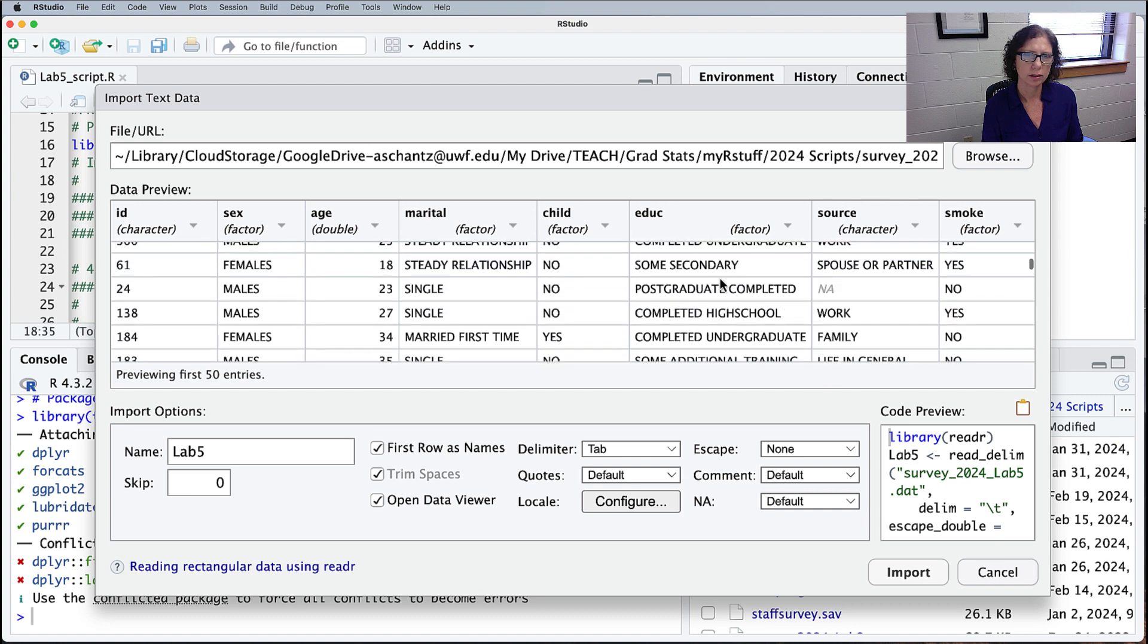
Step: Set the source column's type to factor and select its prepared levels, WORK through TIME, in the Word document
{"action": "scroll", "coordinate": [693, 263], "scroll_direction": "right", "scroll_amount": 5}
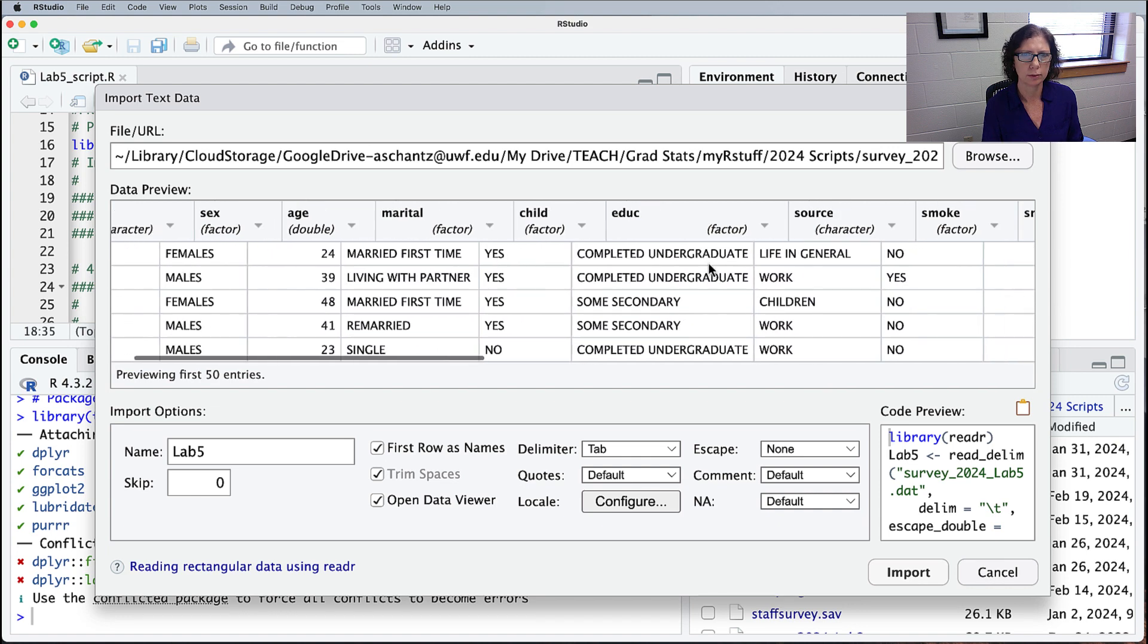
{"action": "scroll", "coordinate": [703, 263], "scroll_direction": "right", "scroll_amount": 1}
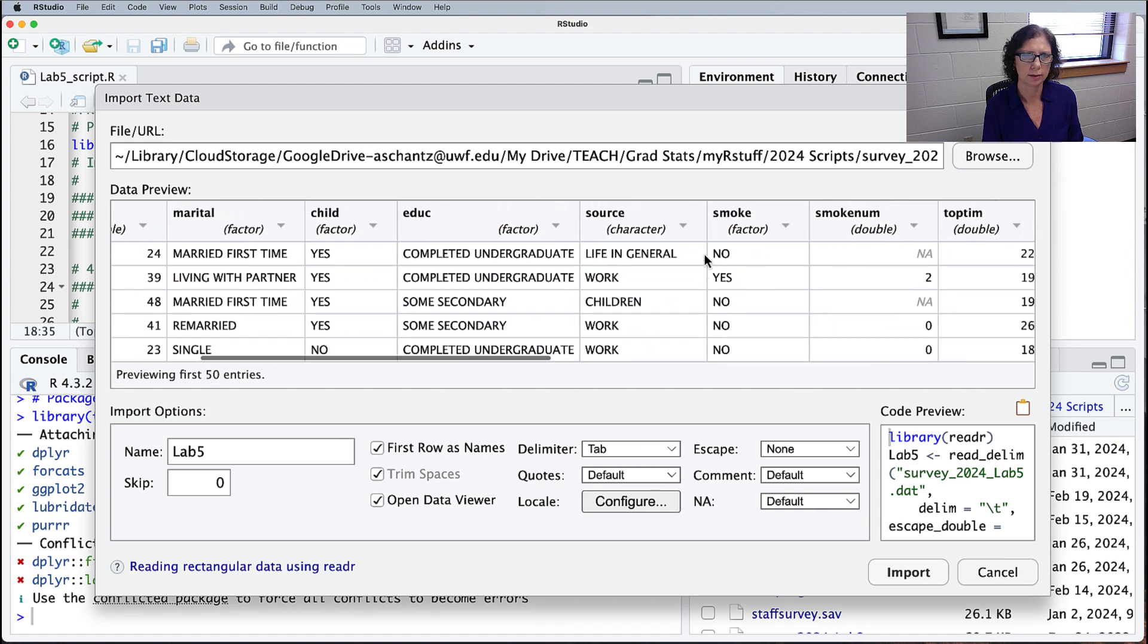
{"action": "left_click", "coordinate": [686, 228]}
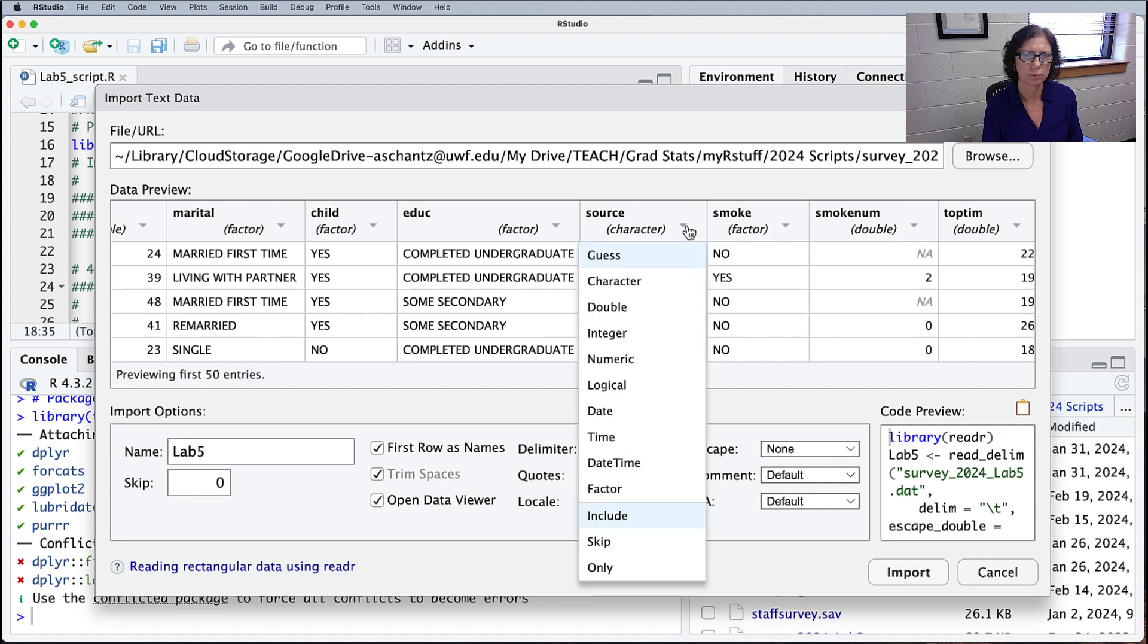
{"action": "left_click", "coordinate": [610, 488]}
{"action": "key", "text": "super+Tab"}
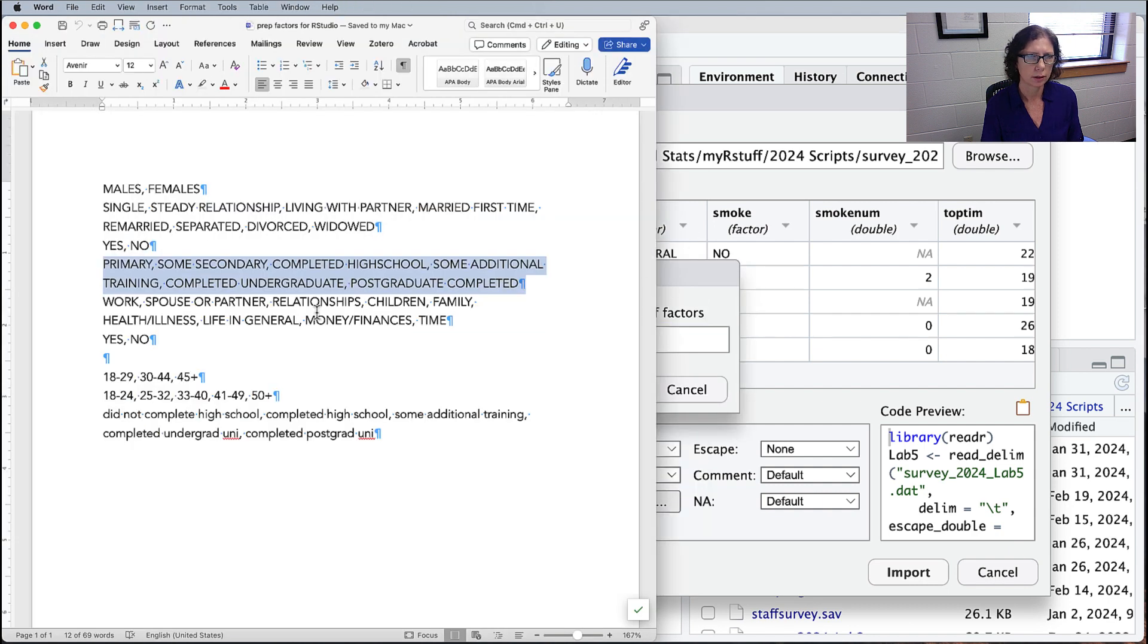
{"action": "left_click_drag", "start_coordinate": [104, 300], "coordinate": [451, 319]}
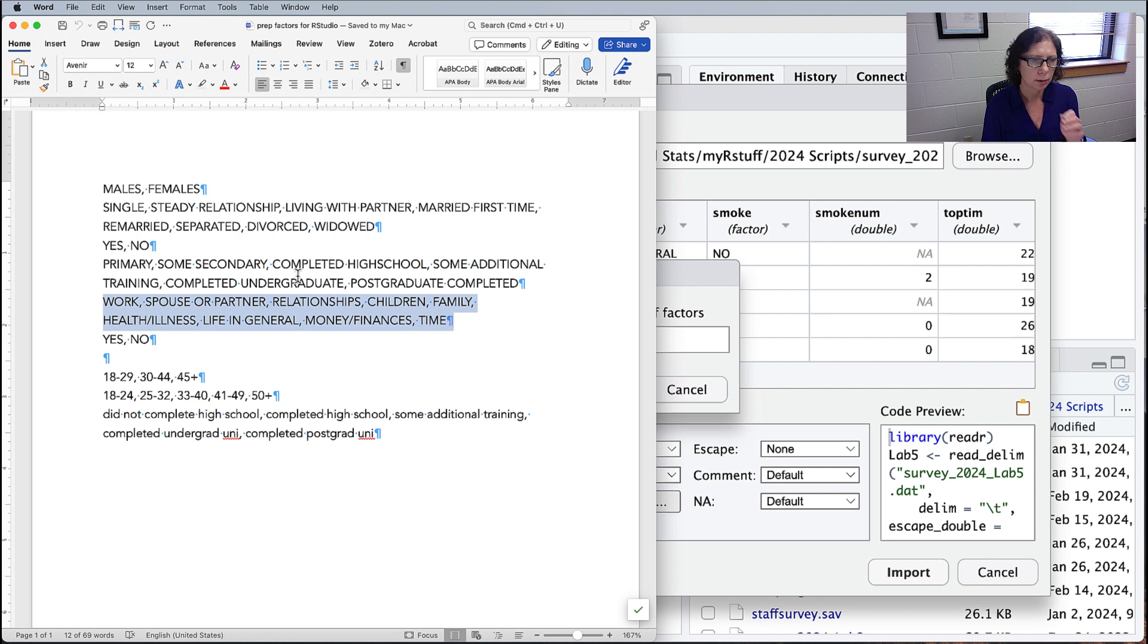
Step: Add the explanation "(too little time, too much work)" after TIME in the Word list of source levels
{"action": "double_click", "coordinate": [435, 323]}
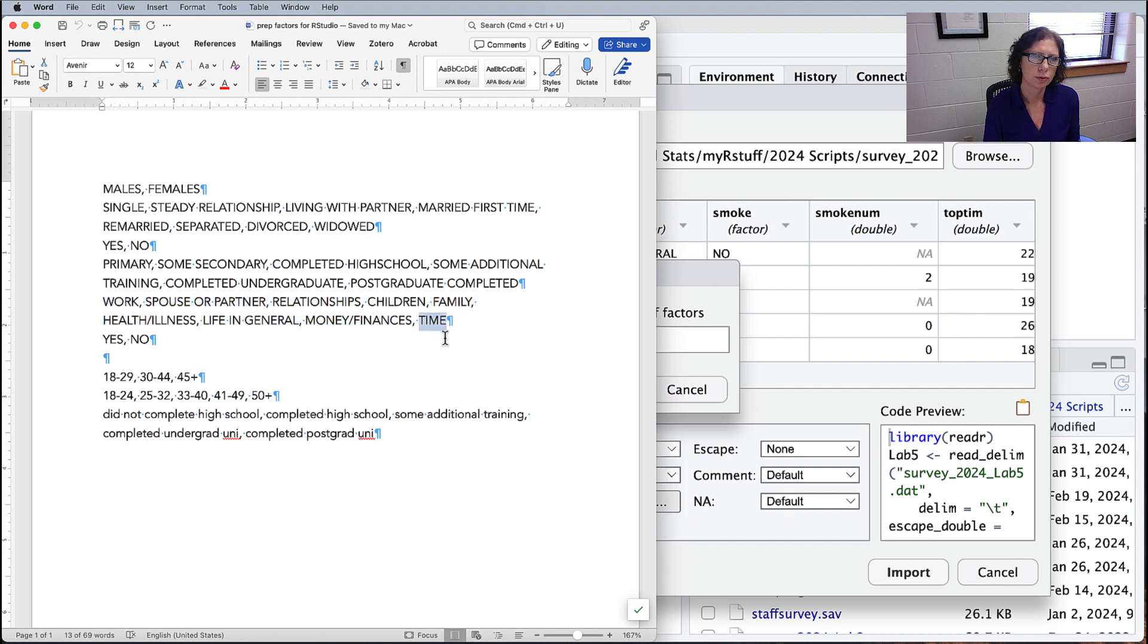
{"action": "left_click", "coordinate": [454, 320]}
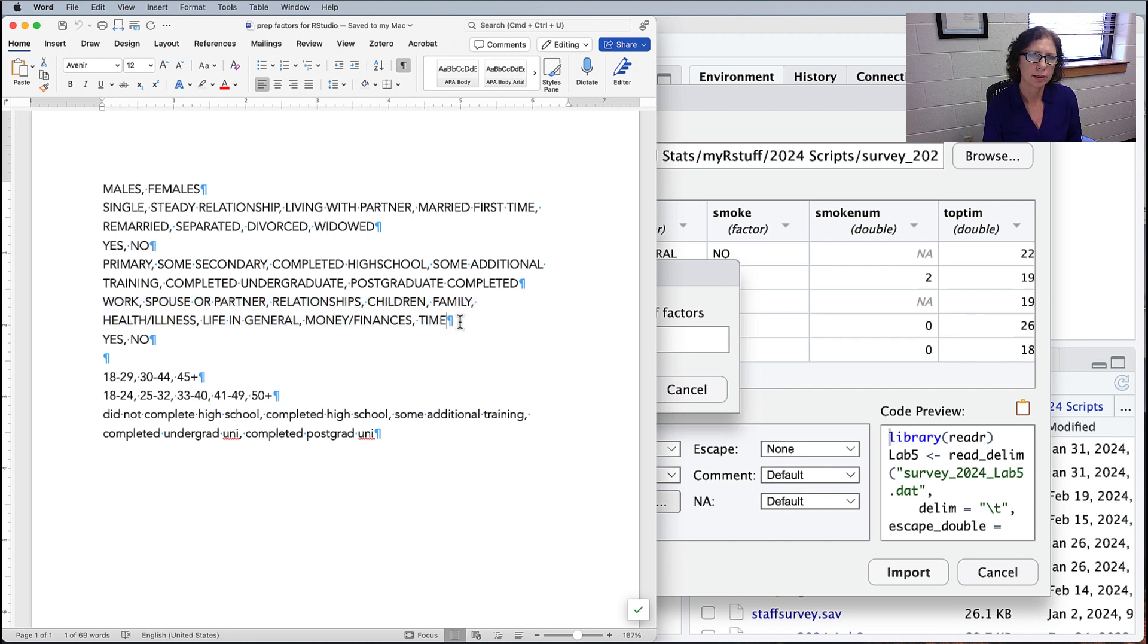
{"action": "type", "text": "("}
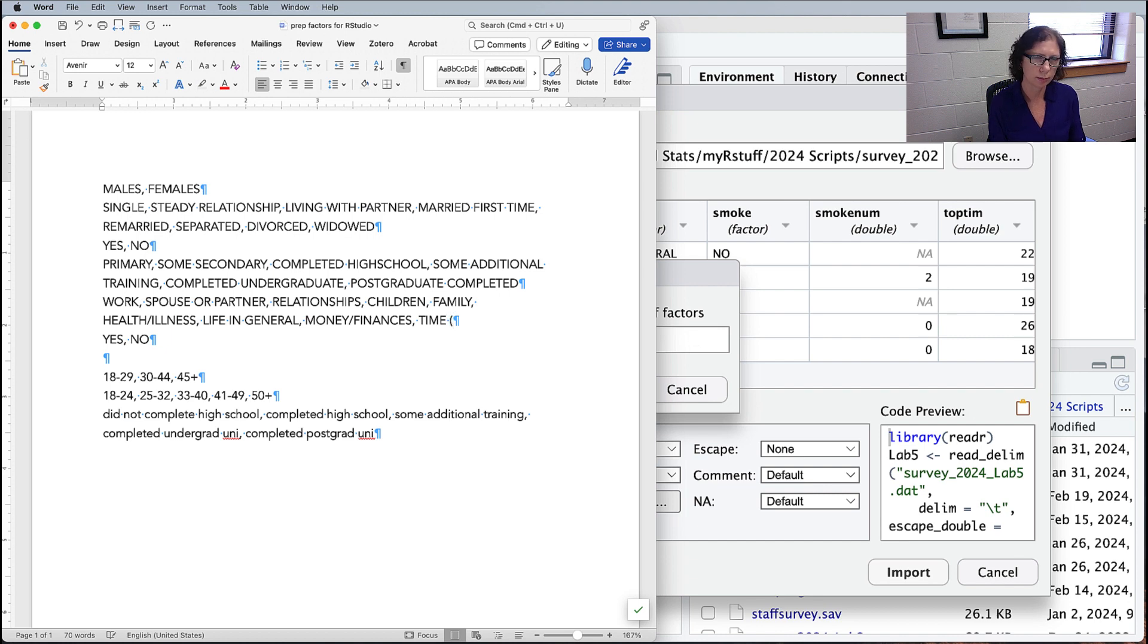
{"action": "type", "text": "too litt"}
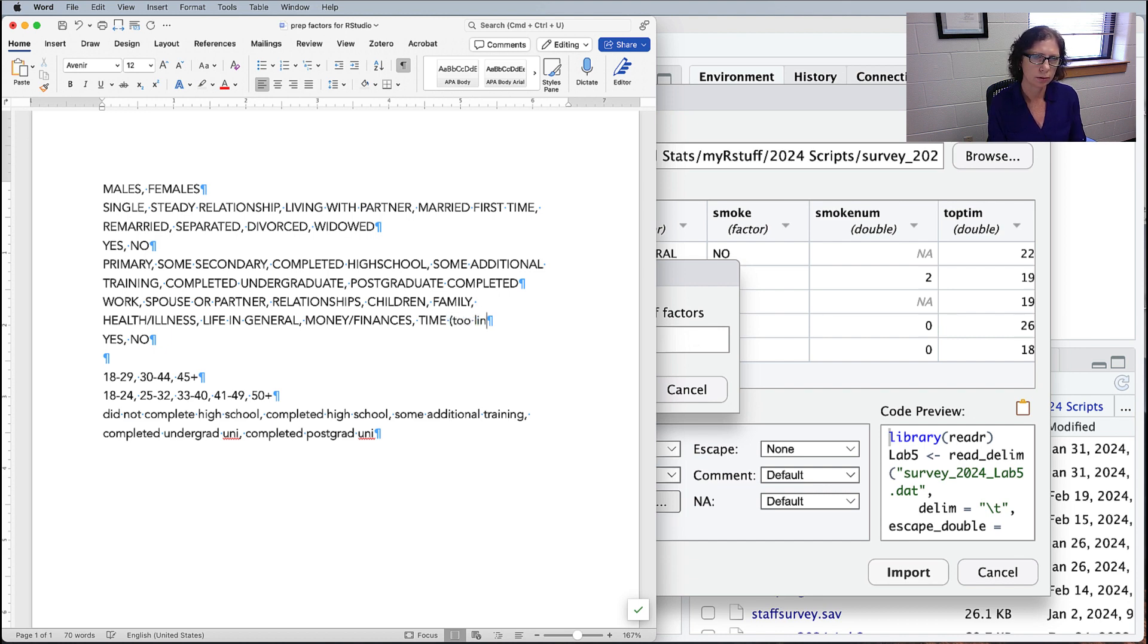
{"action": "type", "text": "le time"}
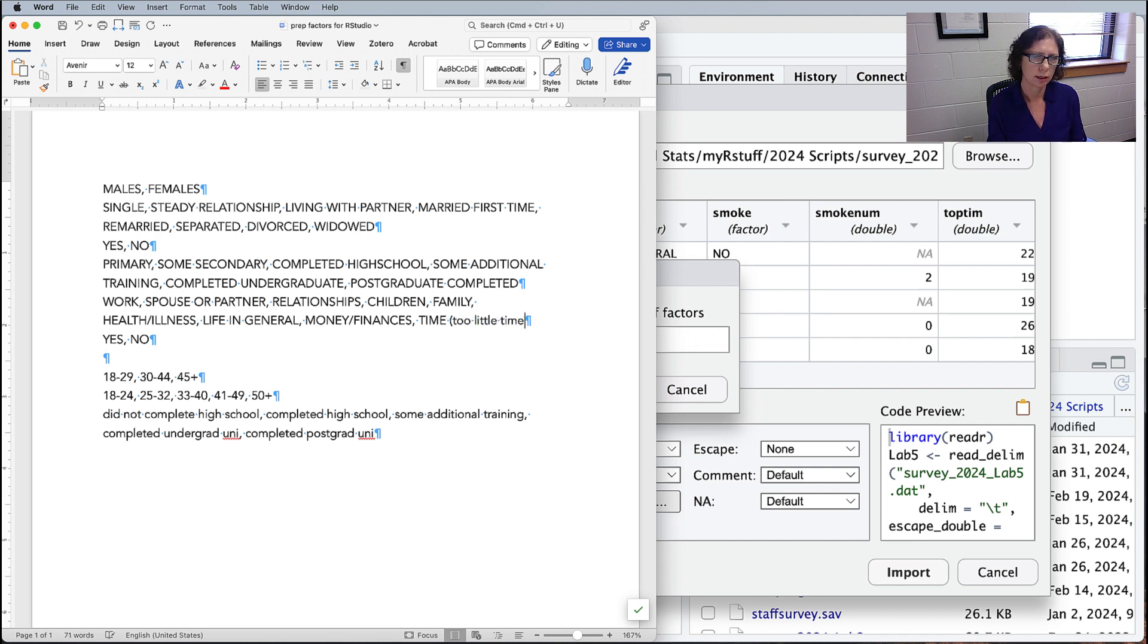
{"action": "type", "text": ", too much"}
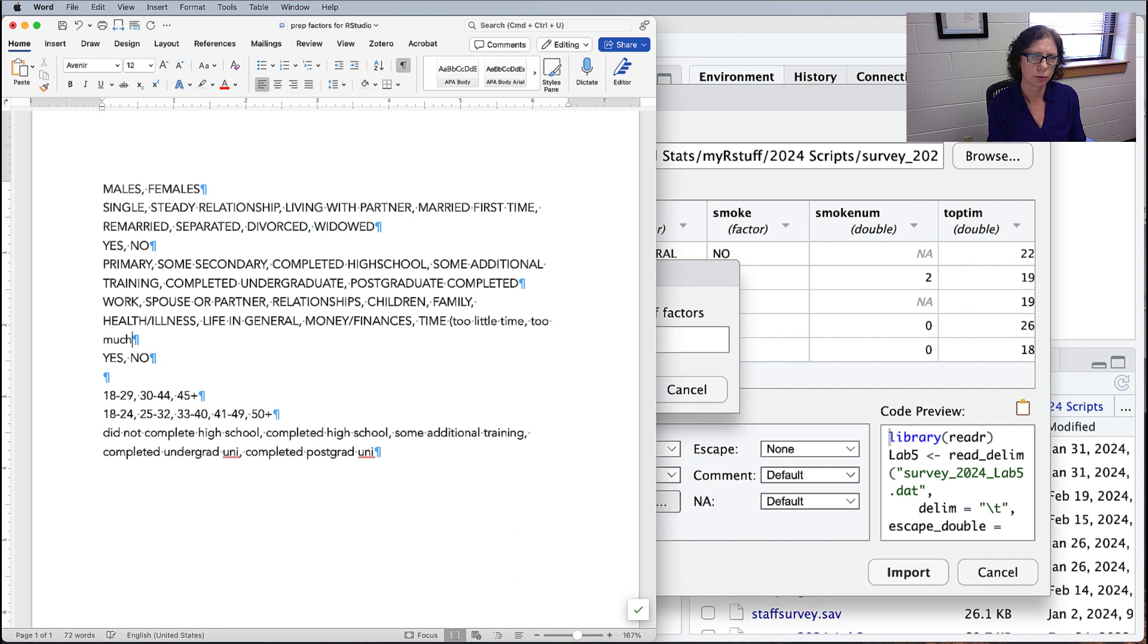
{"action": "type", "text": " work)"}
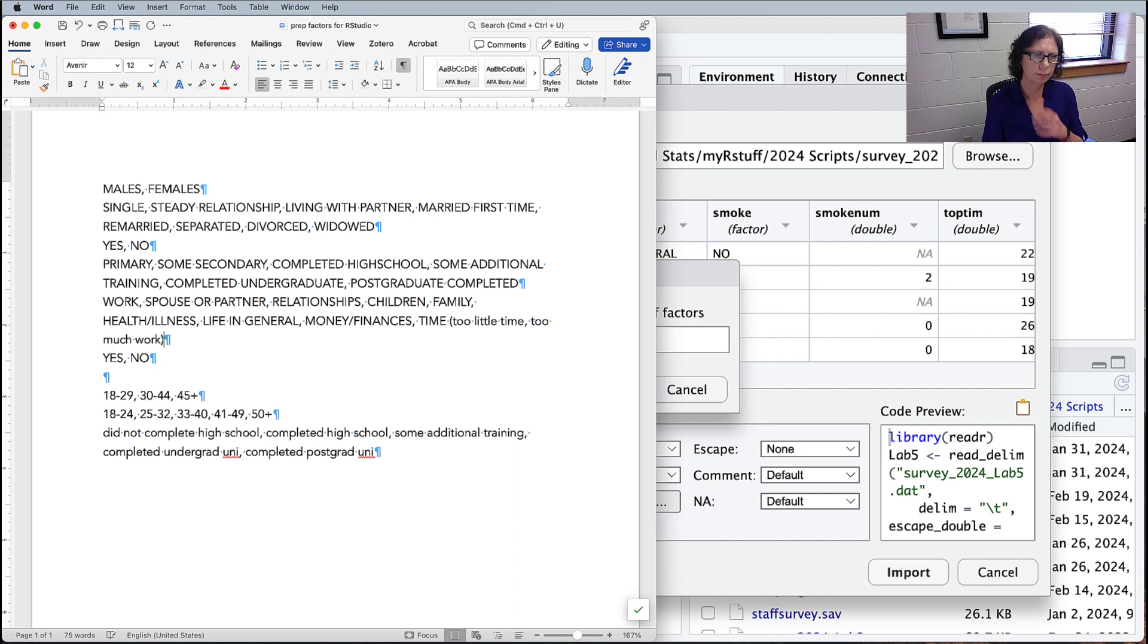
{"action": "left_click_drag", "start_coordinate": [531, 321], "coordinate": [518, 321]}
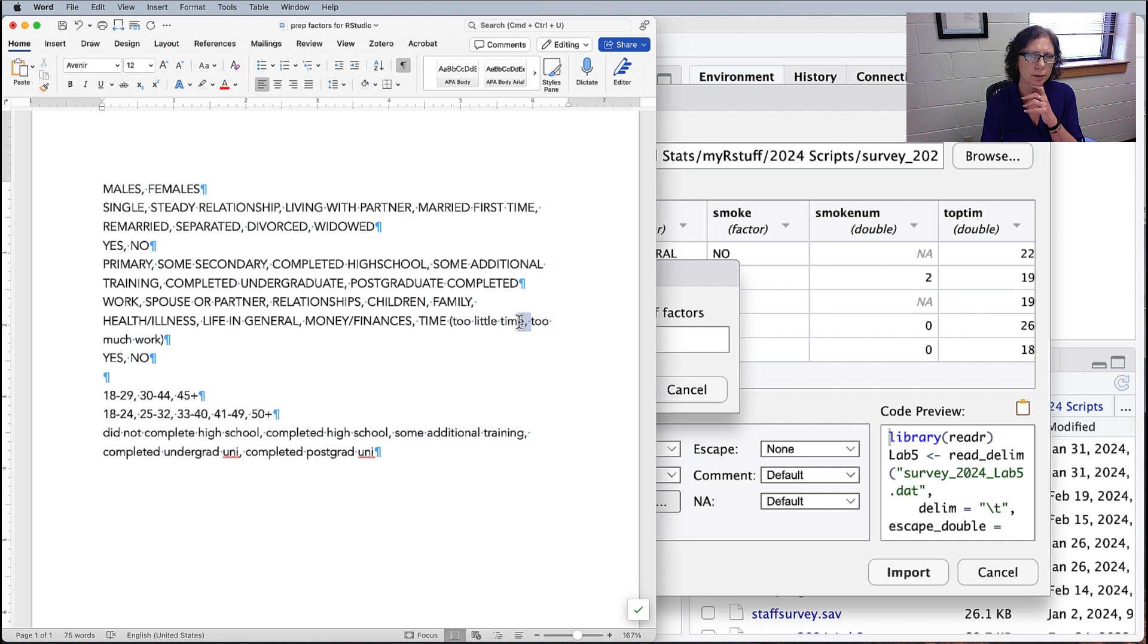
Step: Delete the parenthetical explanation after TIME from the source levels in the Word document
{"action": "left_click", "coordinate": [710, 272]}
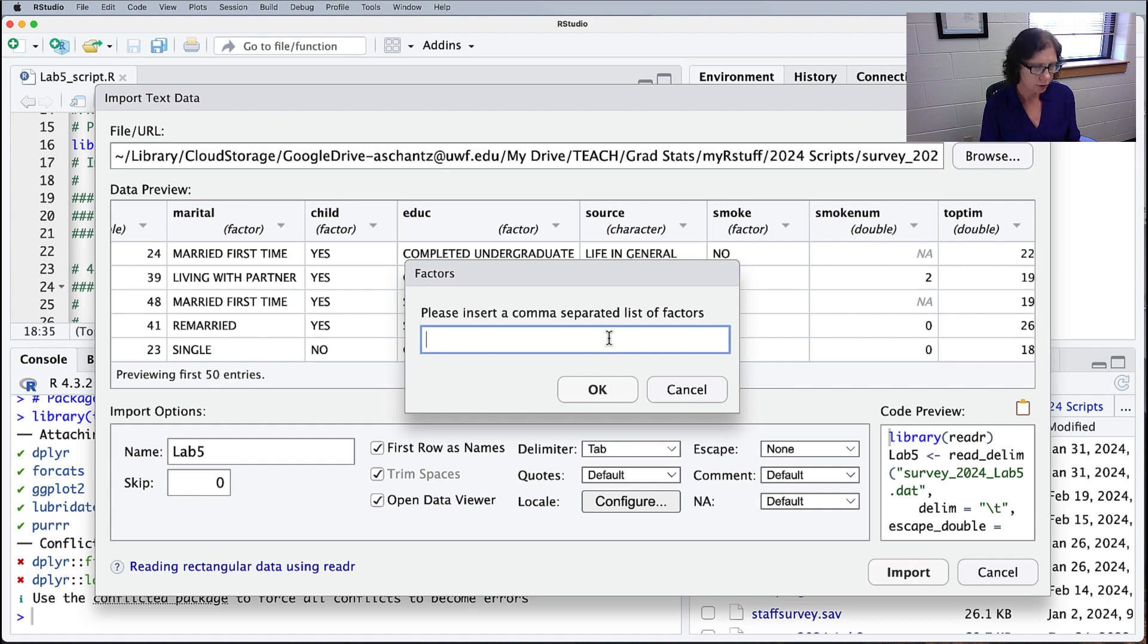
{"action": "key", "text": "super+Tab"}
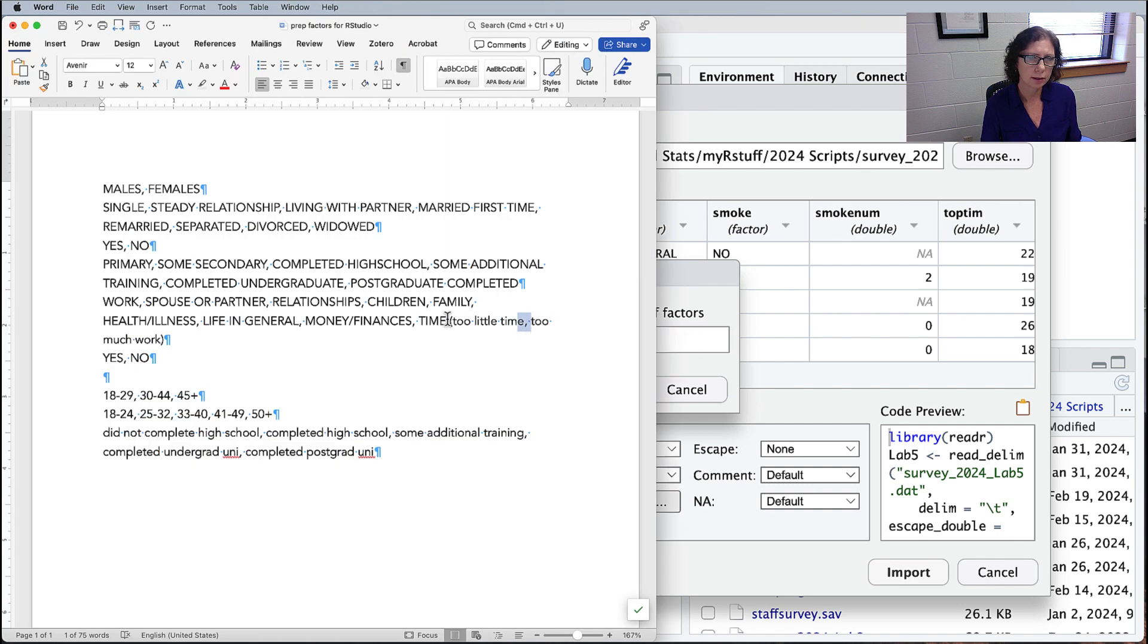
{"action": "left_click_drag", "start_coordinate": [448, 321], "coordinate": [165, 340]}
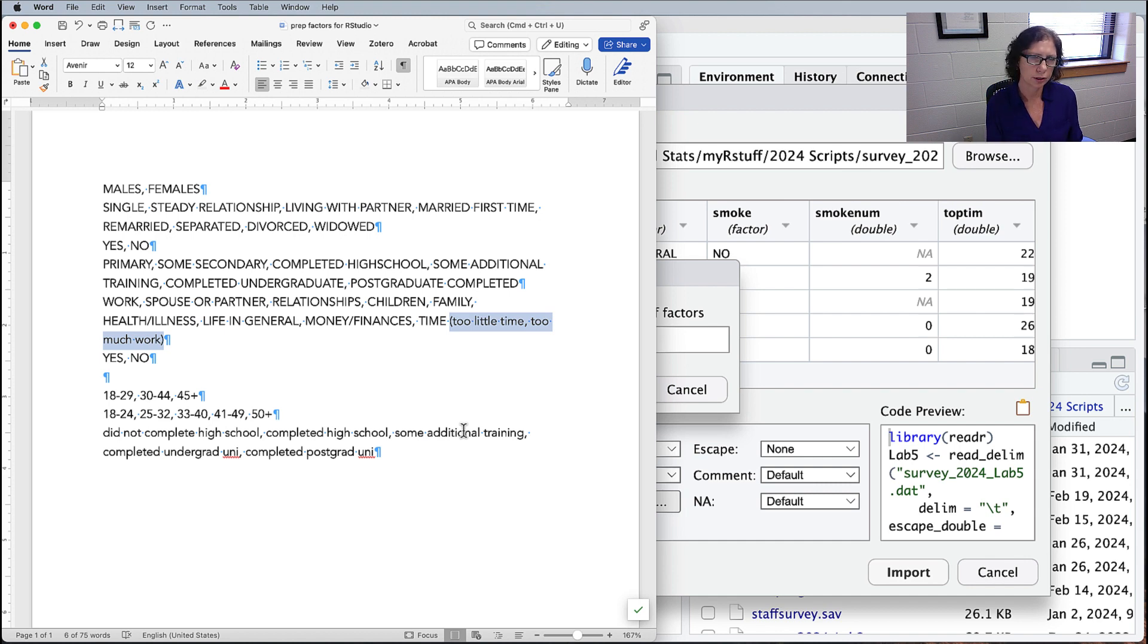
{"action": "key", "text": "BackSpace"}
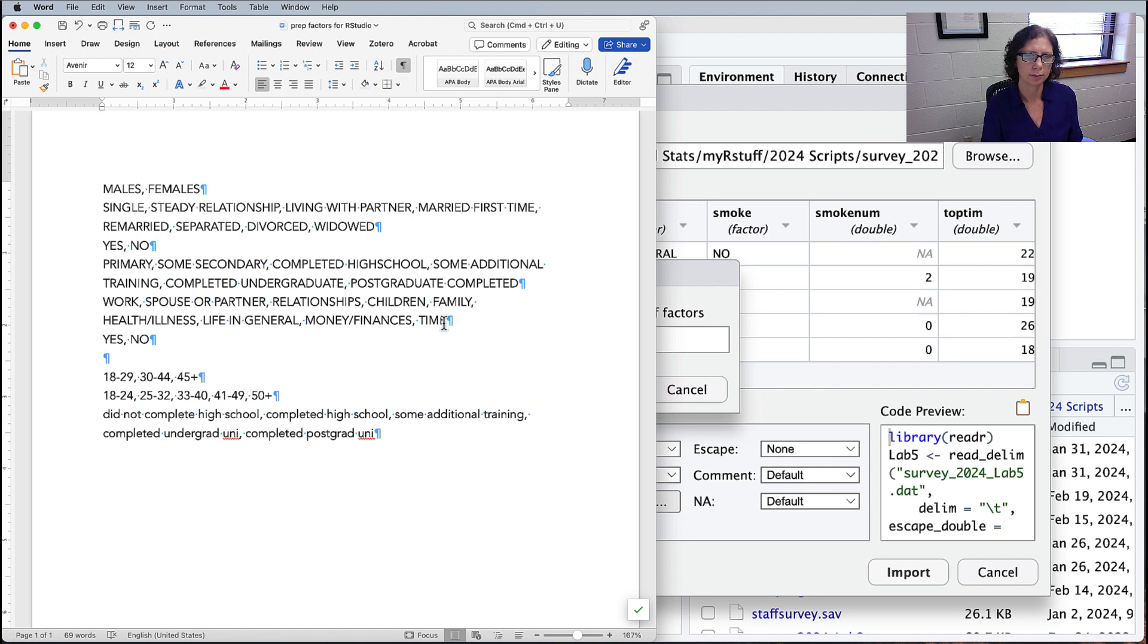
Step: Copy the source levels from WORK through TIME out of the Word document into the RStudio factor list and apply them
{"action": "left_click_drag", "start_coordinate": [99, 301], "coordinate": [428, 322]}
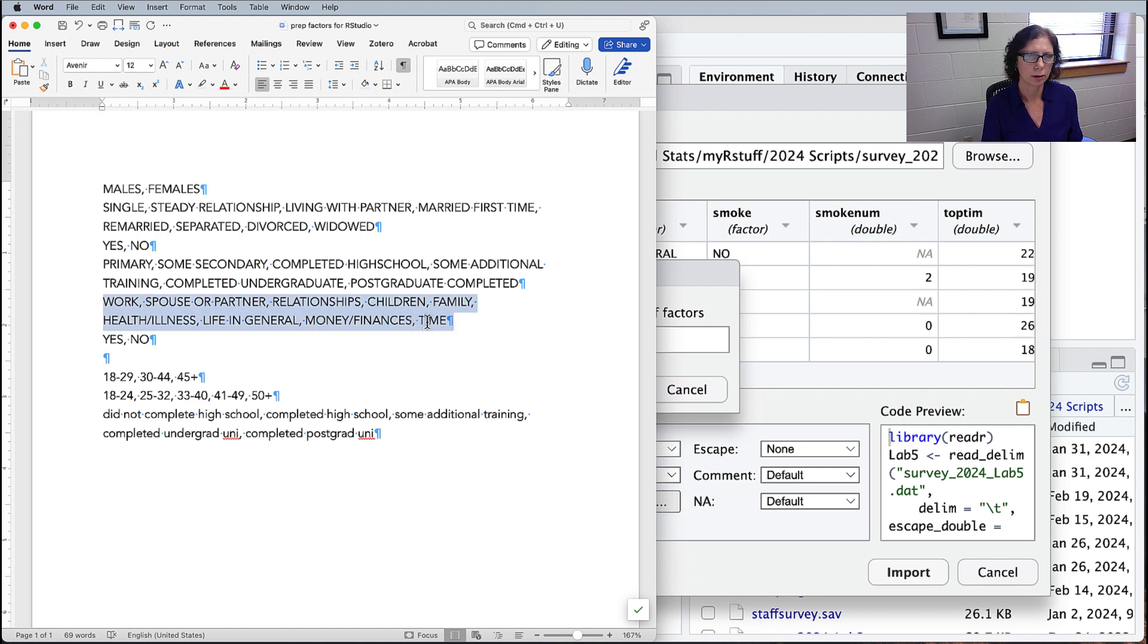
{"action": "left_click", "coordinate": [672, 339]}
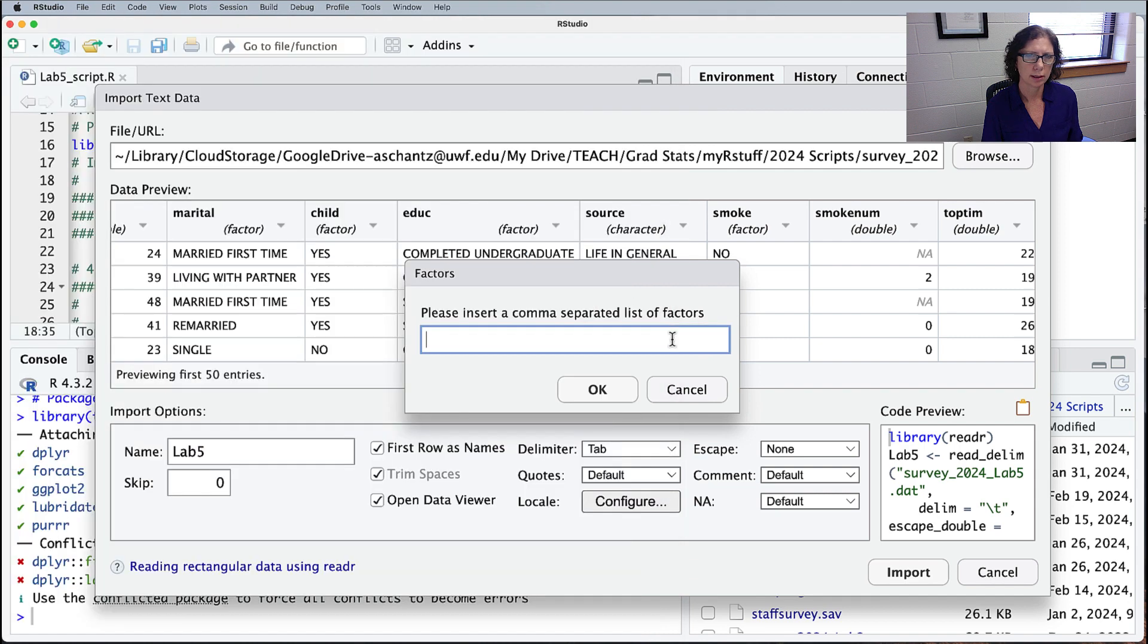
{"action": "key", "text": "super+v"}
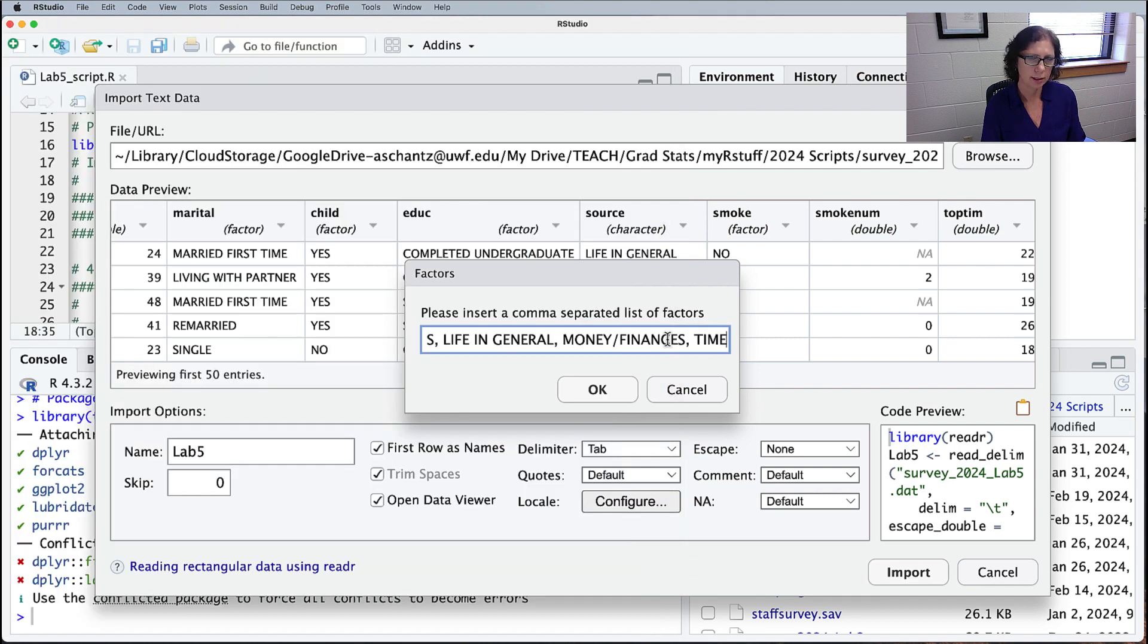
{"action": "left_click", "coordinate": [596, 390]}
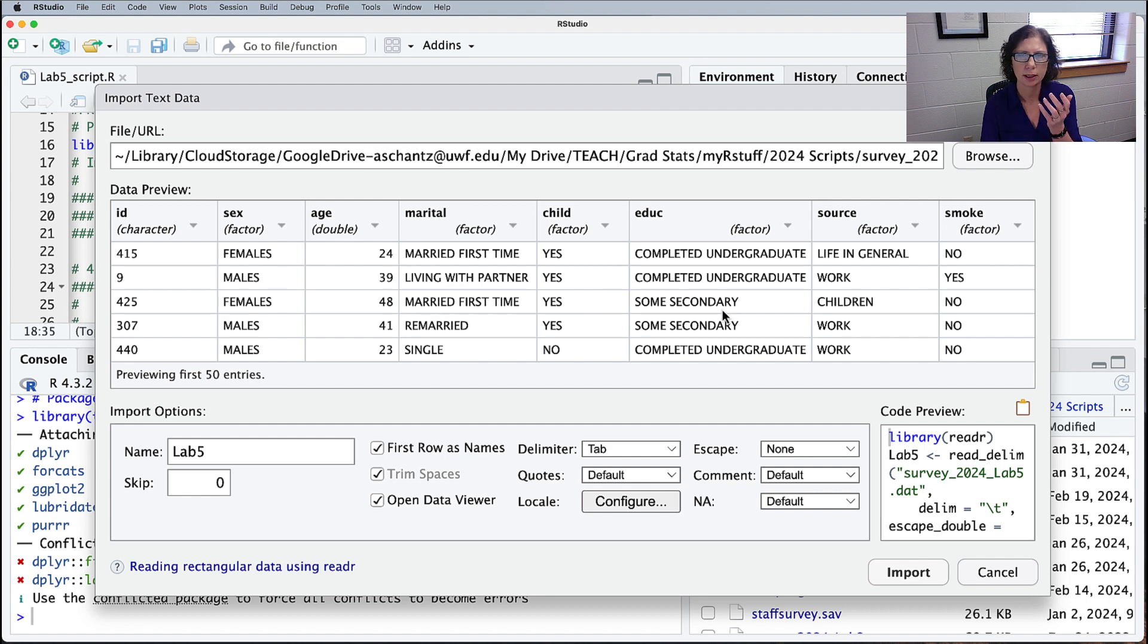
Step: Try to set the agegp3 column to factor with the levels 18-29, 30-44, 45+ copied from the Word document
{"action": "scroll", "coordinate": [723, 310], "scroll_direction": "right", "scroll_amount": 5}
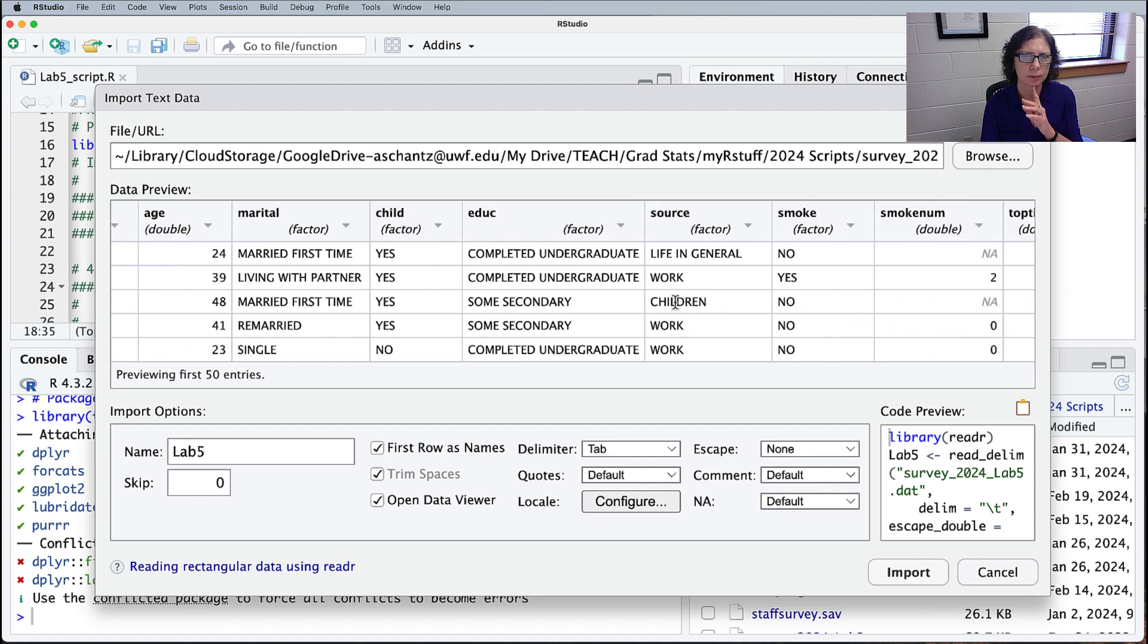
{"action": "scroll", "coordinate": [673, 302], "scroll_direction": "right", "scroll_amount": 10}
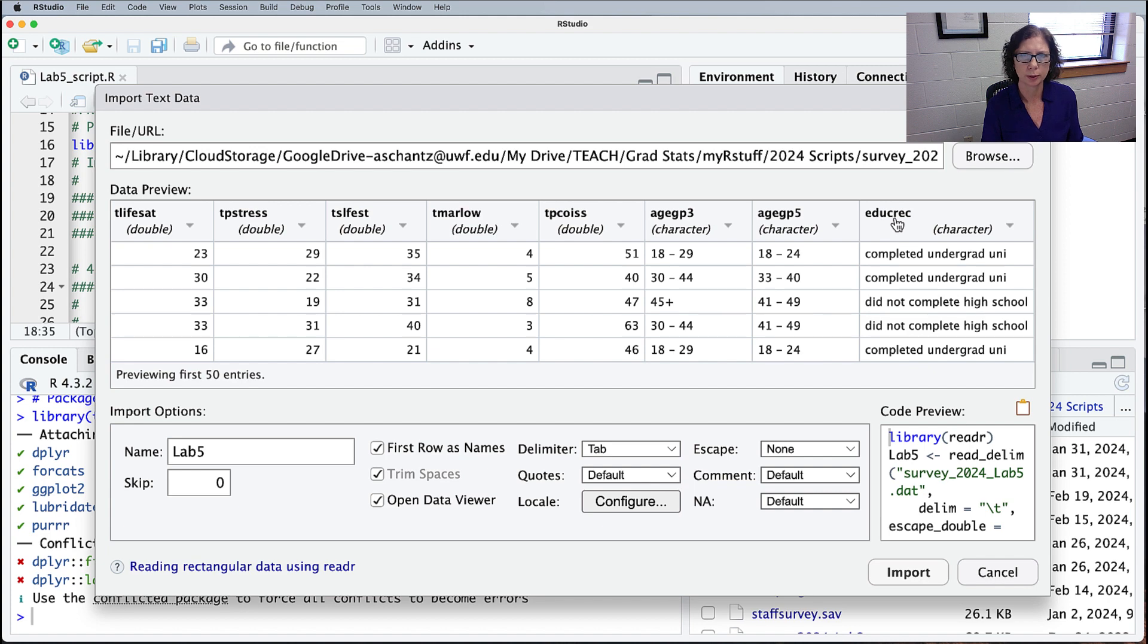
{"action": "left_click", "coordinate": [731, 228]}
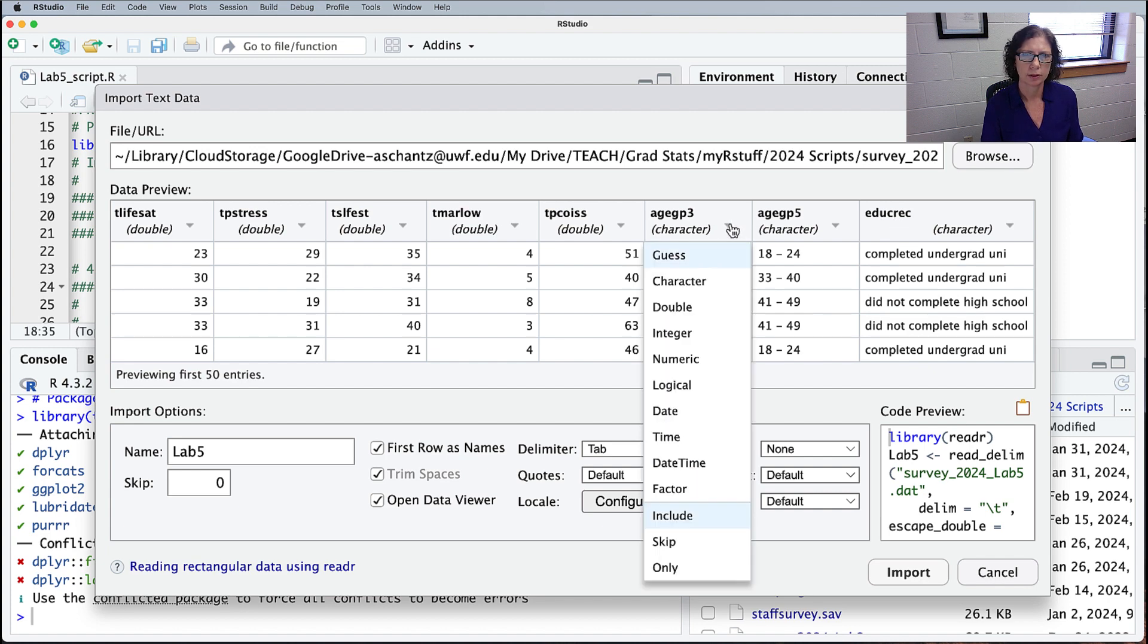
{"action": "left_click", "coordinate": [684, 490]}
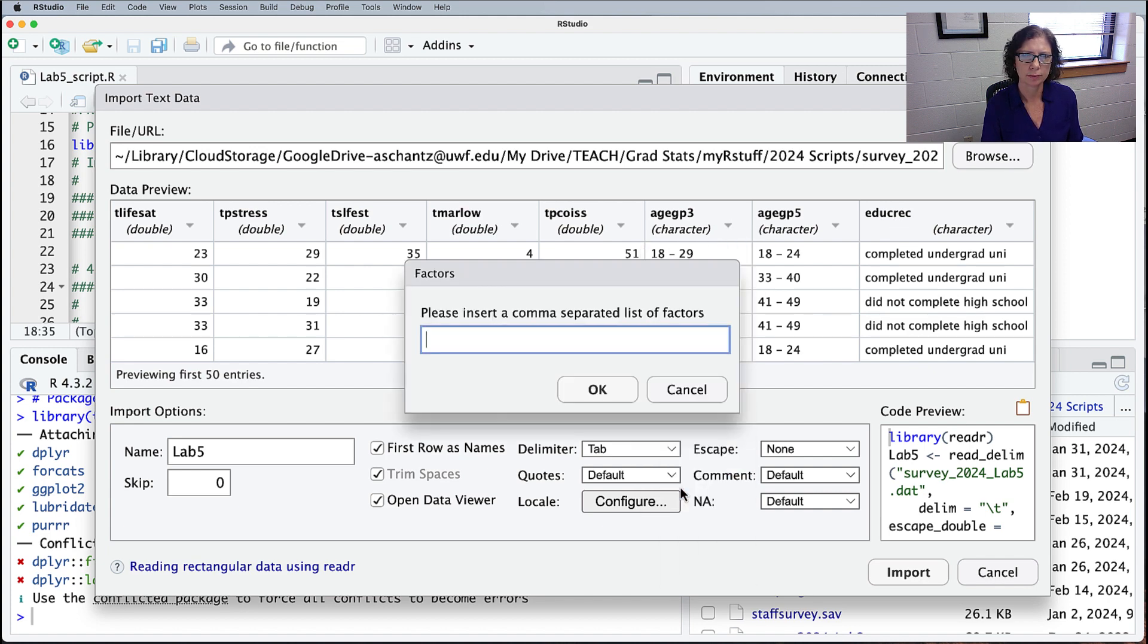
{"action": "key", "text": "super+Tab"}
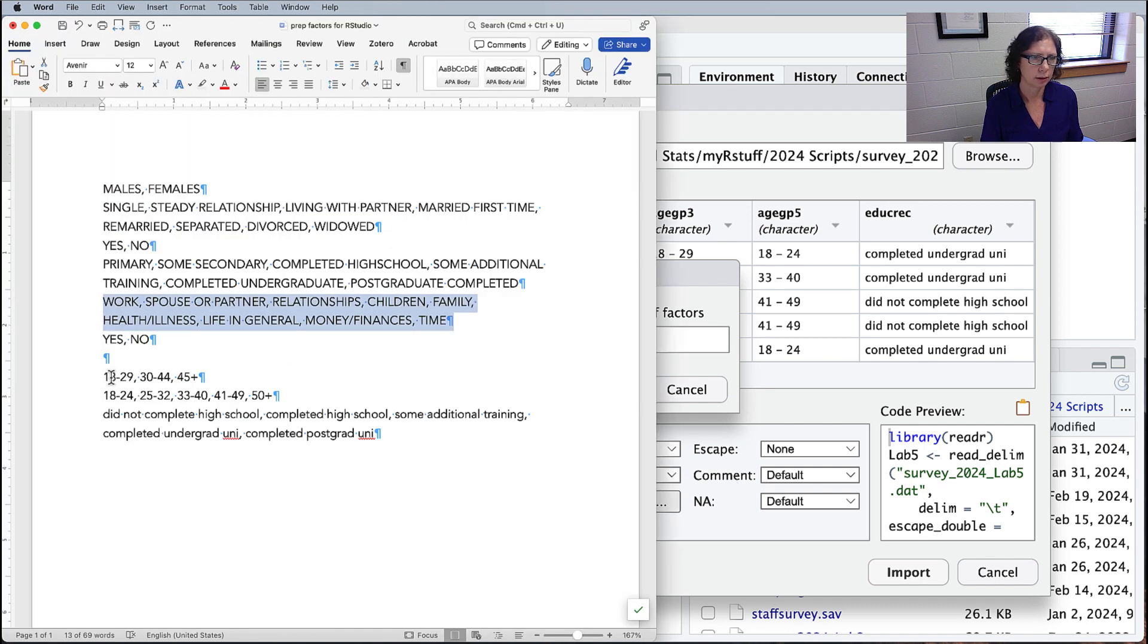
{"action": "left_click_drag", "start_coordinate": [102, 376], "coordinate": [207, 379]}
{"action": "key", "text": "super+c"}
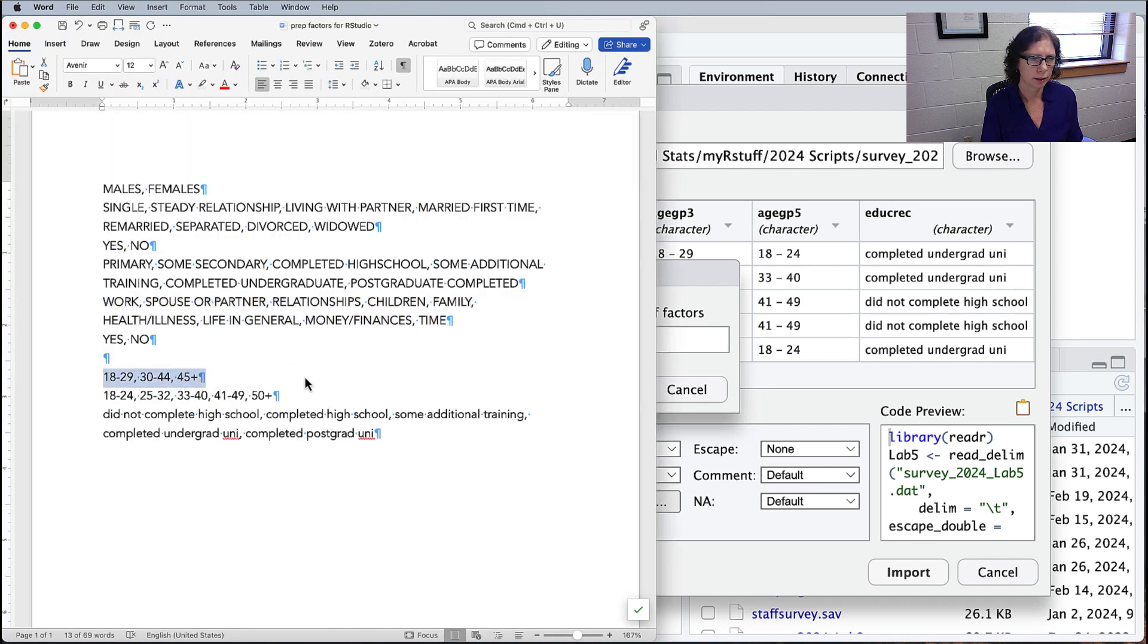
{"action": "key", "text": "super+Tab"}
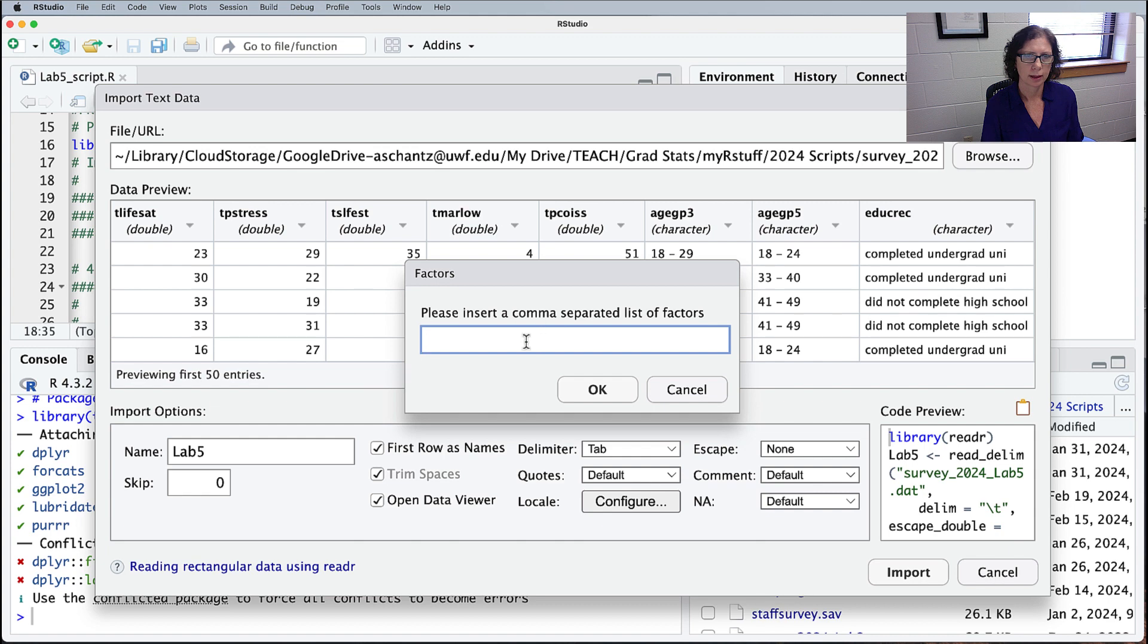
{"action": "key", "text": "super+v"}
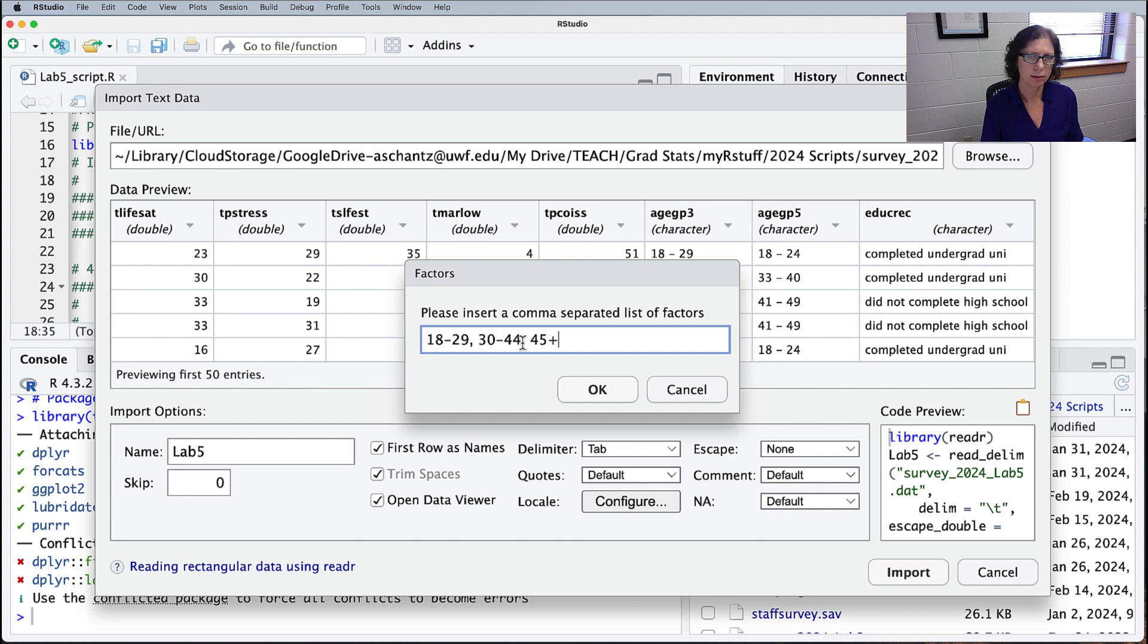
{"action": "left_click", "coordinate": [597, 389]}
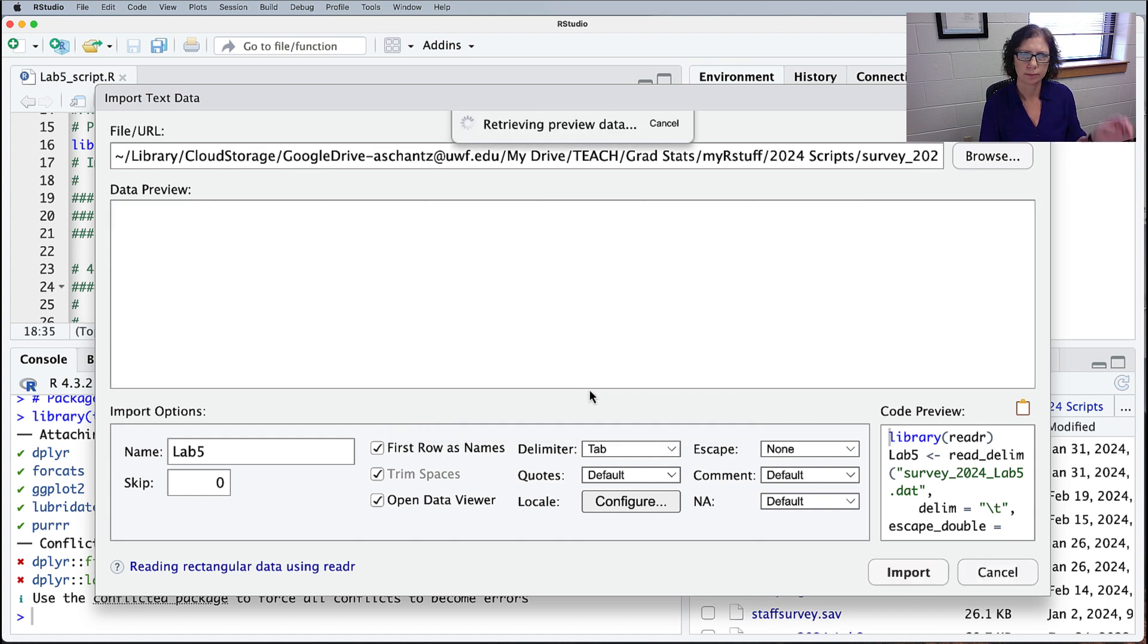
Step: Check the agegp3 preview and add spaces around the hyphens in its Word levels, making them 18 - 29, 30 - 44, 45+
{"action": "scroll", "coordinate": [701, 292], "scroll_direction": "right", "scroll_amount": 2}
{"action": "scroll", "coordinate": [701, 292], "scroll_direction": "right", "scroll_amount": 10}
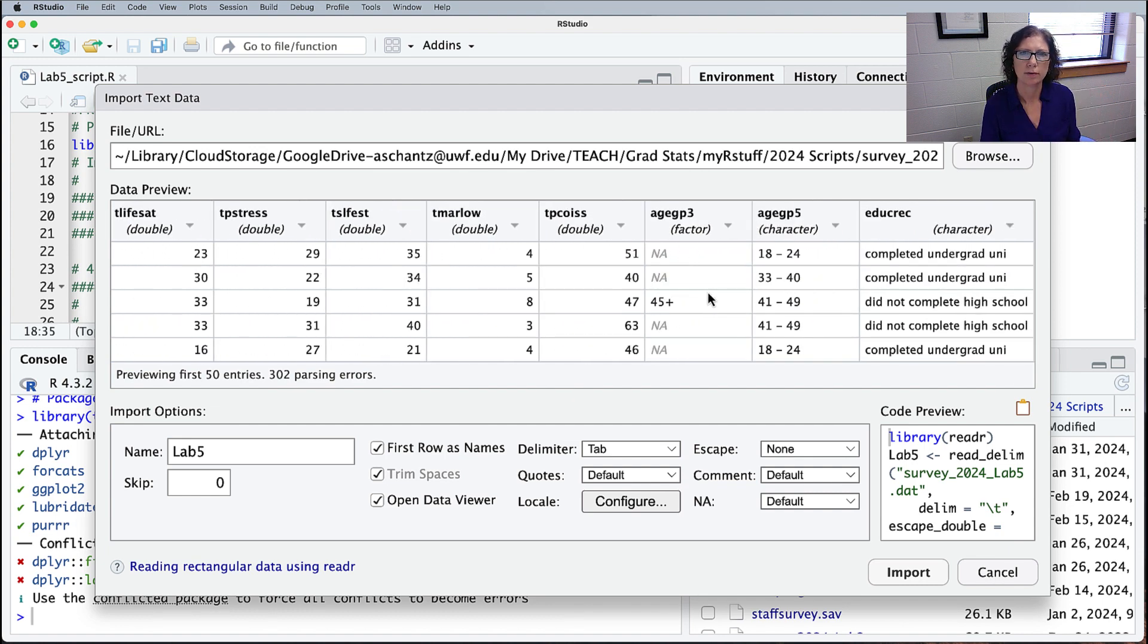
{"action": "scroll", "coordinate": [708, 292], "scroll_direction": "down", "scroll_amount": 8}
{"action": "scroll", "coordinate": [708, 292], "scroll_direction": "down", "scroll_amount": 5}
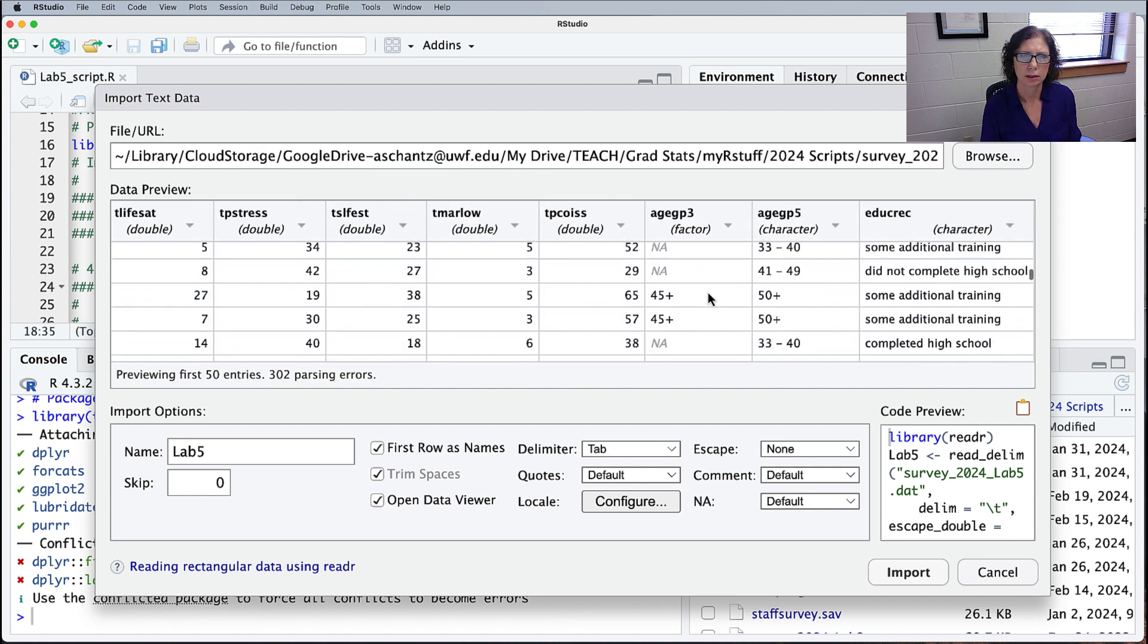
{"action": "scroll", "coordinate": [708, 292], "scroll_direction": "up", "scroll_amount": 3}
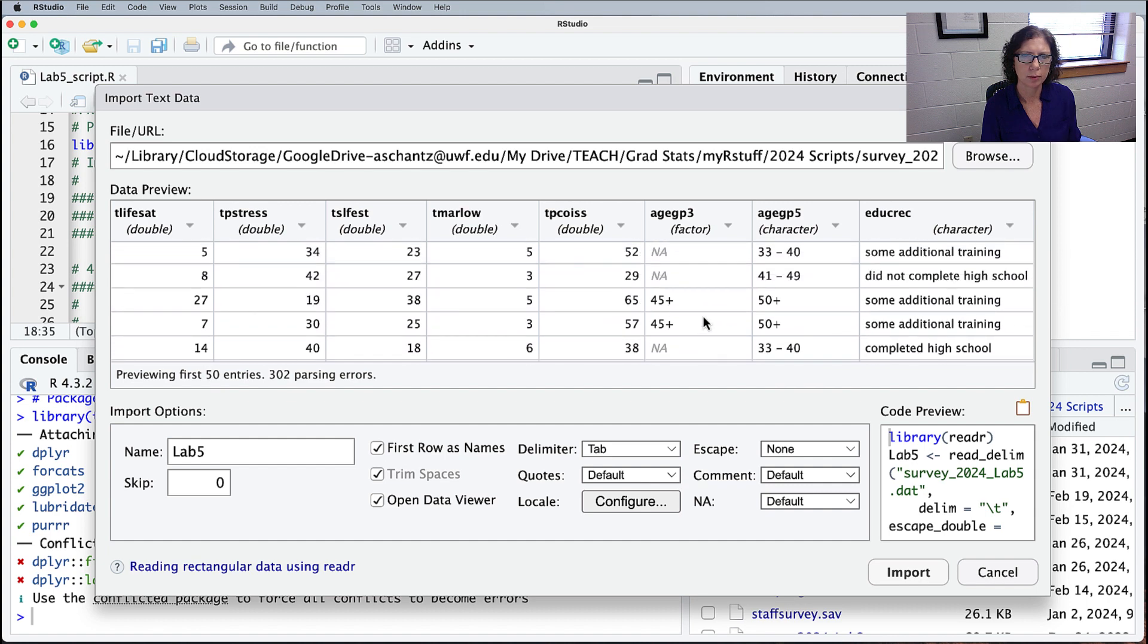
{"action": "scroll", "coordinate": [690, 311], "scroll_direction": "down", "scroll_amount": 6}
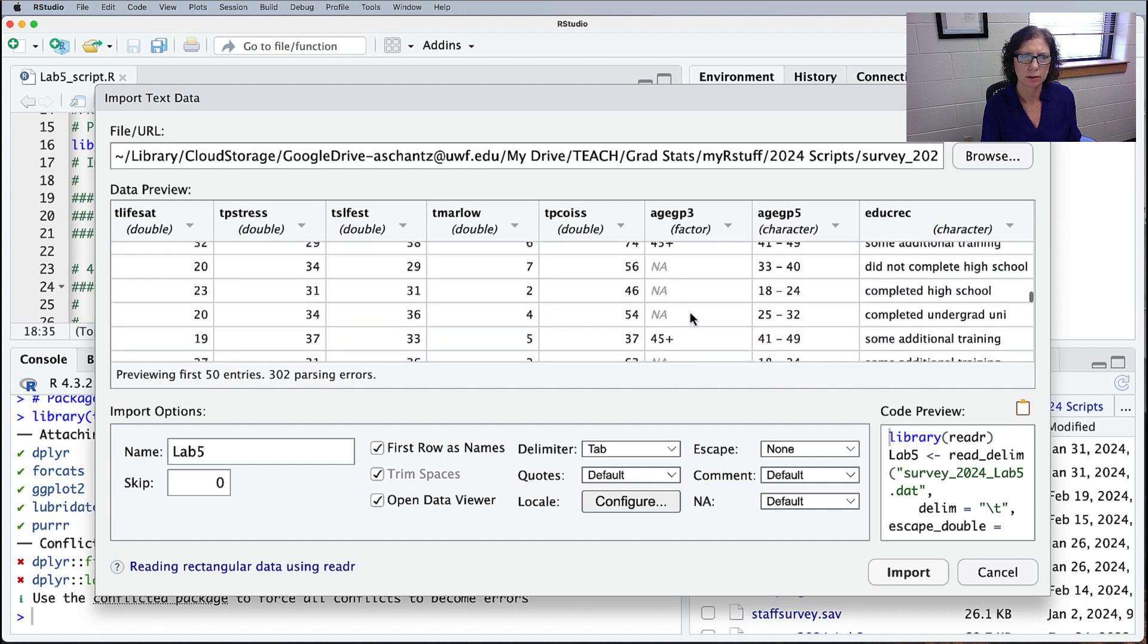
{"action": "key", "text": "super+Tab"}
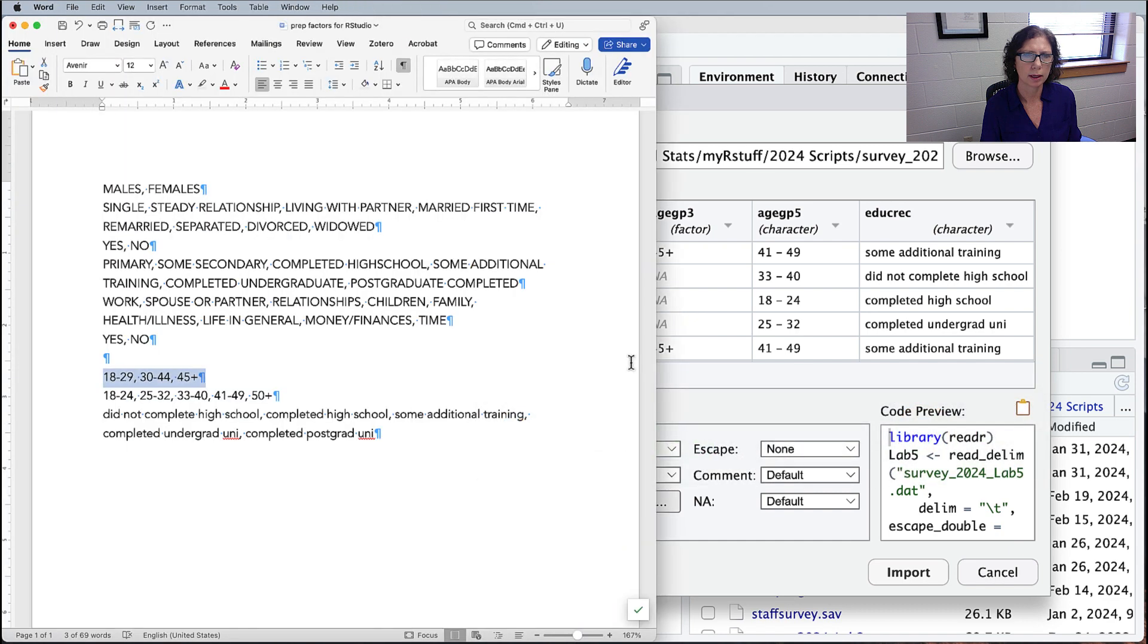
{"action": "left_click", "coordinate": [118, 378]}
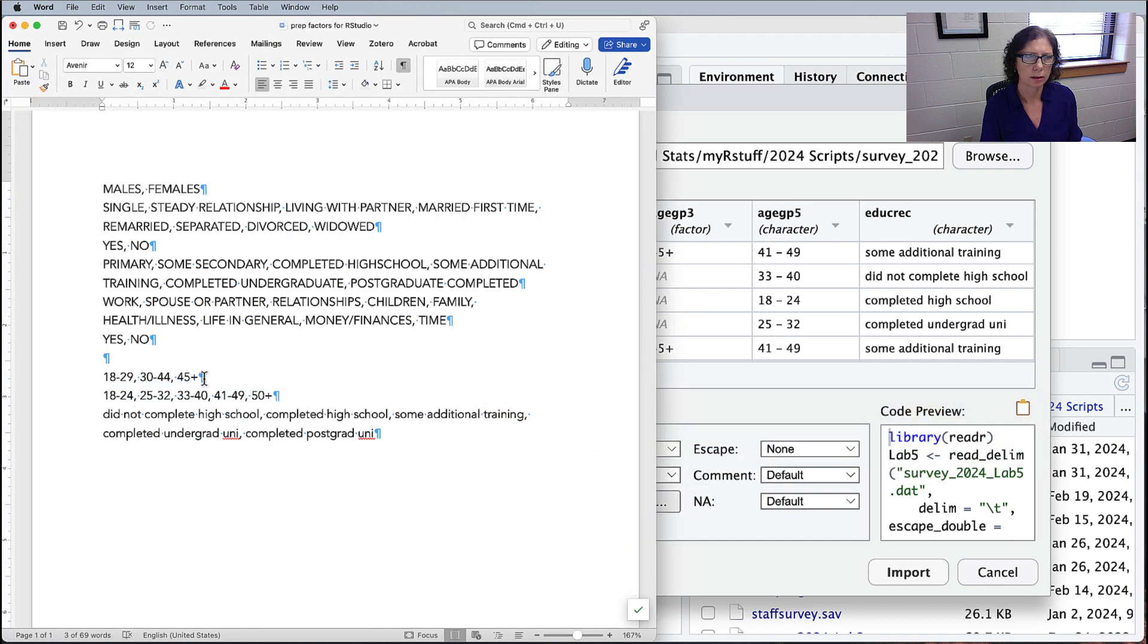
{"action": "left_click", "coordinate": [125, 377]}
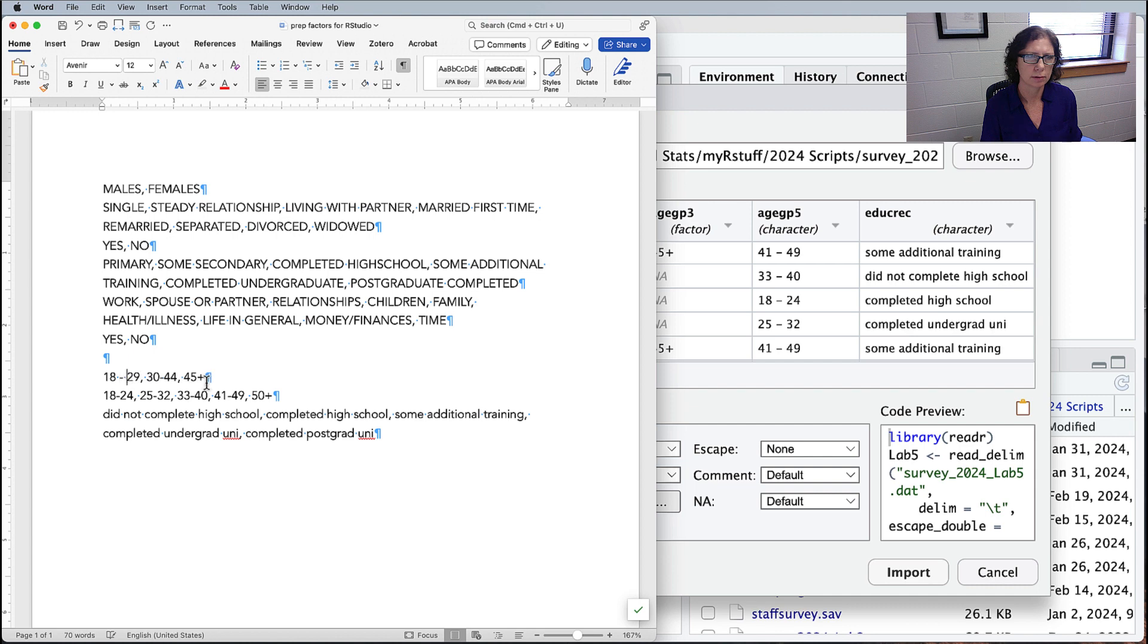
{"action": "left_click", "coordinate": [159, 376]}
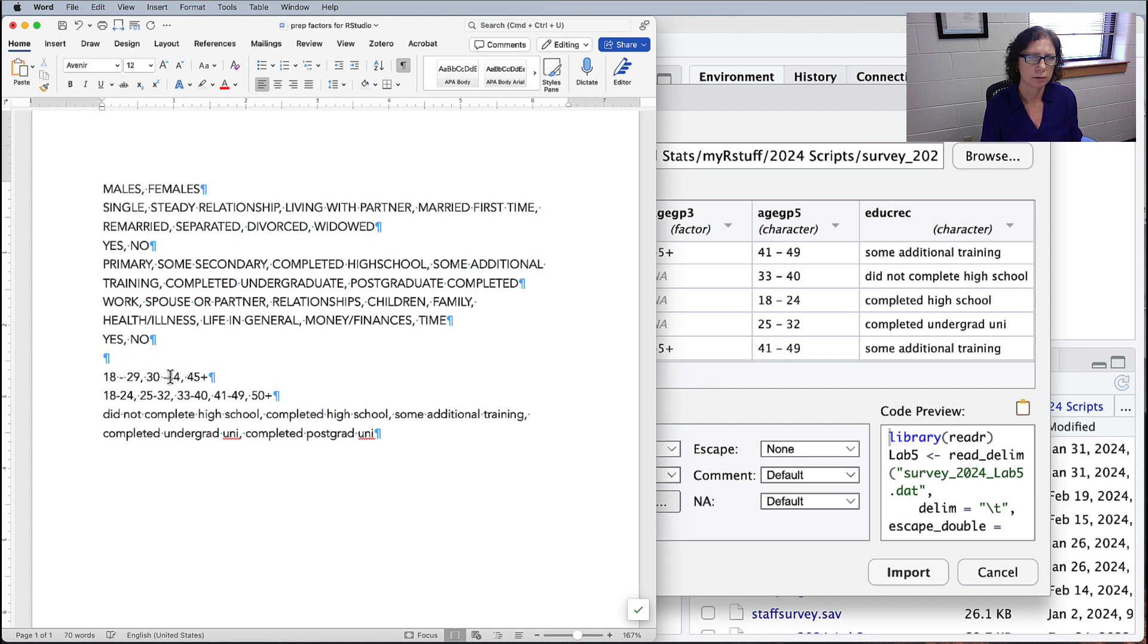
{"action": "left_click", "coordinate": [169, 377]}
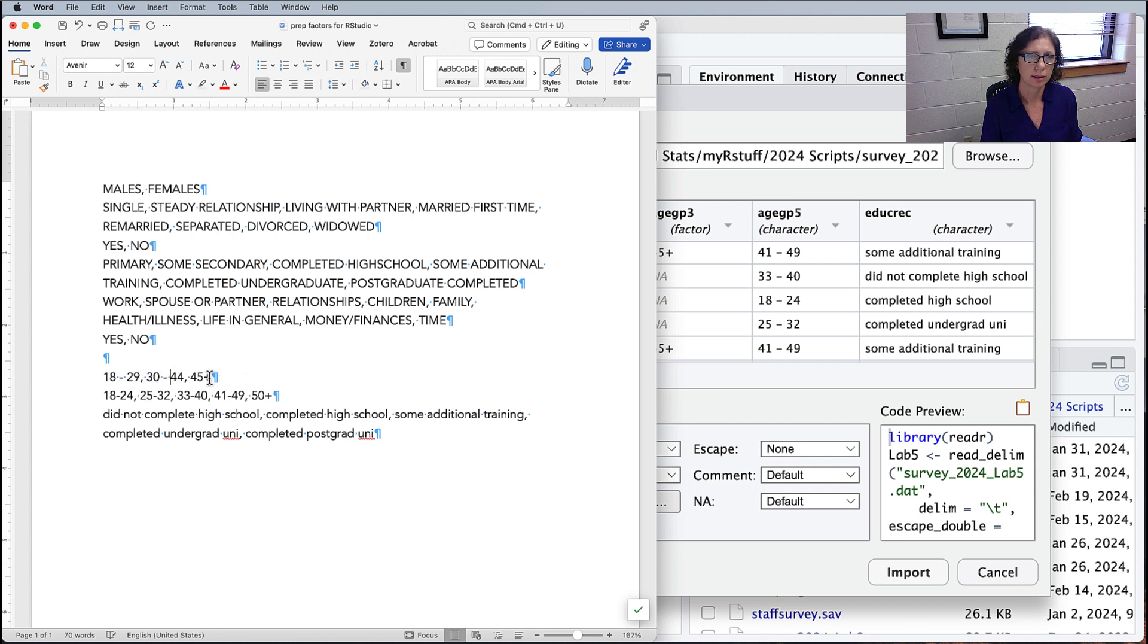
Step: Copy the levels 18 - 29, 30 - 44, 45+ from the Word document and apply them as the agegp3 factor levels in RStudio
{"action": "left_click_drag", "start_coordinate": [211, 377], "coordinate": [100, 372]}
{"action": "key", "text": "super+c"}
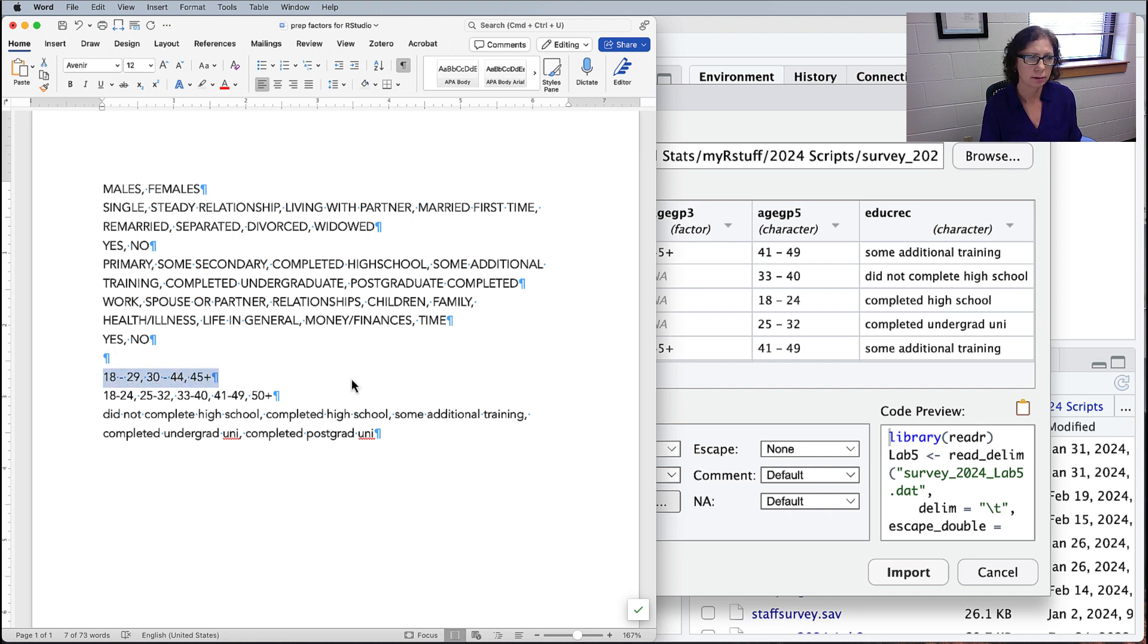
{"action": "left_click", "coordinate": [720, 317]}
{"action": "left_click", "coordinate": [730, 227]}
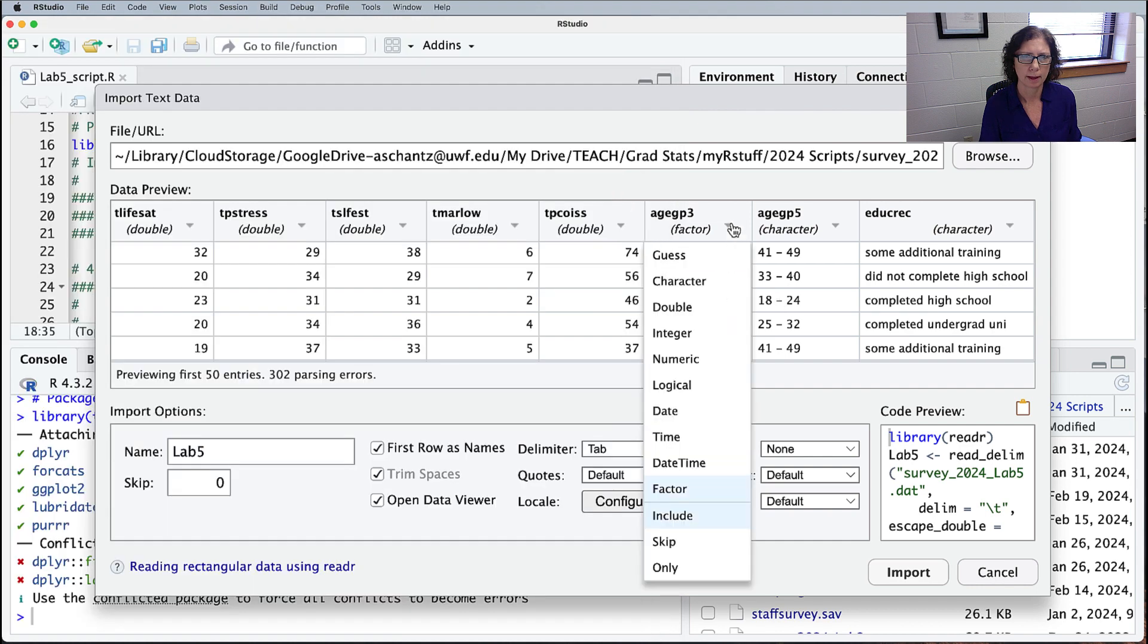
{"action": "left_click", "coordinate": [670, 488]}
{"action": "key", "text": "super+v"}
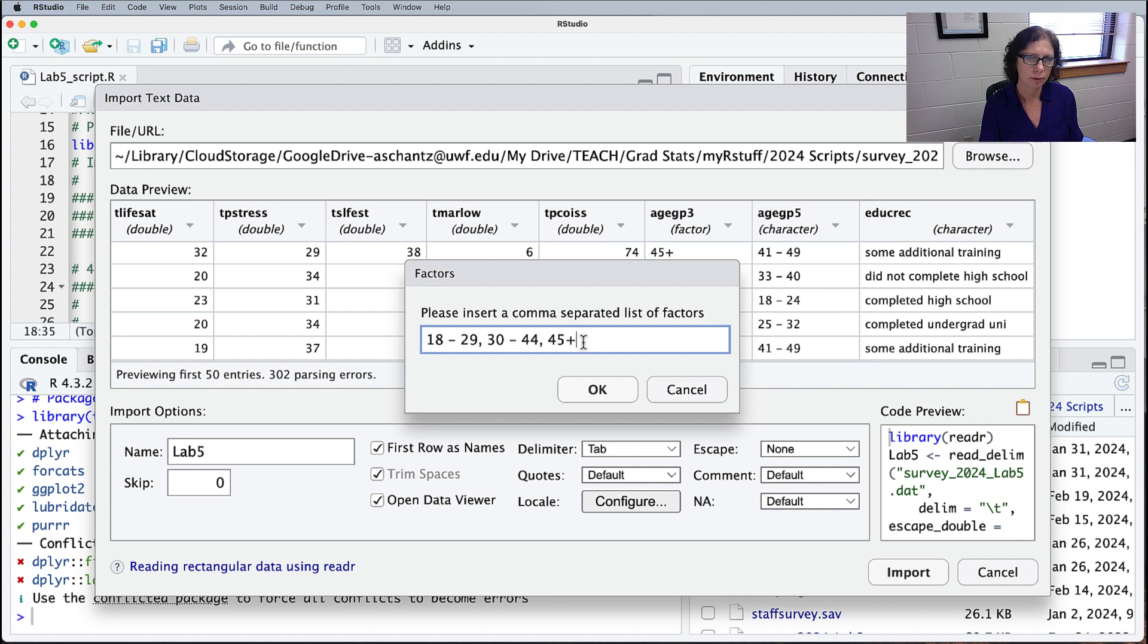
{"action": "left_click", "coordinate": [596, 392]}
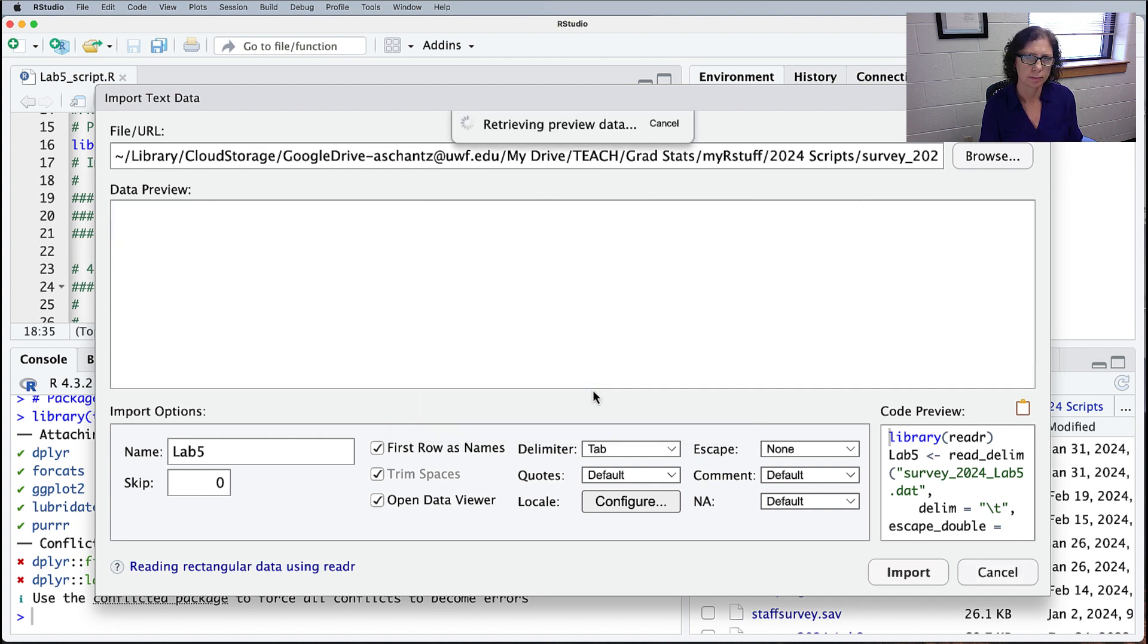
Step: Choose the factor type for the agegp5 column and paste 18-24, 25-32, 33-40, 41-49, 50+ from the Word document into its factor list
{"action": "scroll", "coordinate": [662, 303], "scroll_direction": "right", "scroll_amount": 5}
{"action": "scroll", "coordinate": [661, 303], "scroll_direction": "right", "scroll_amount": 10}
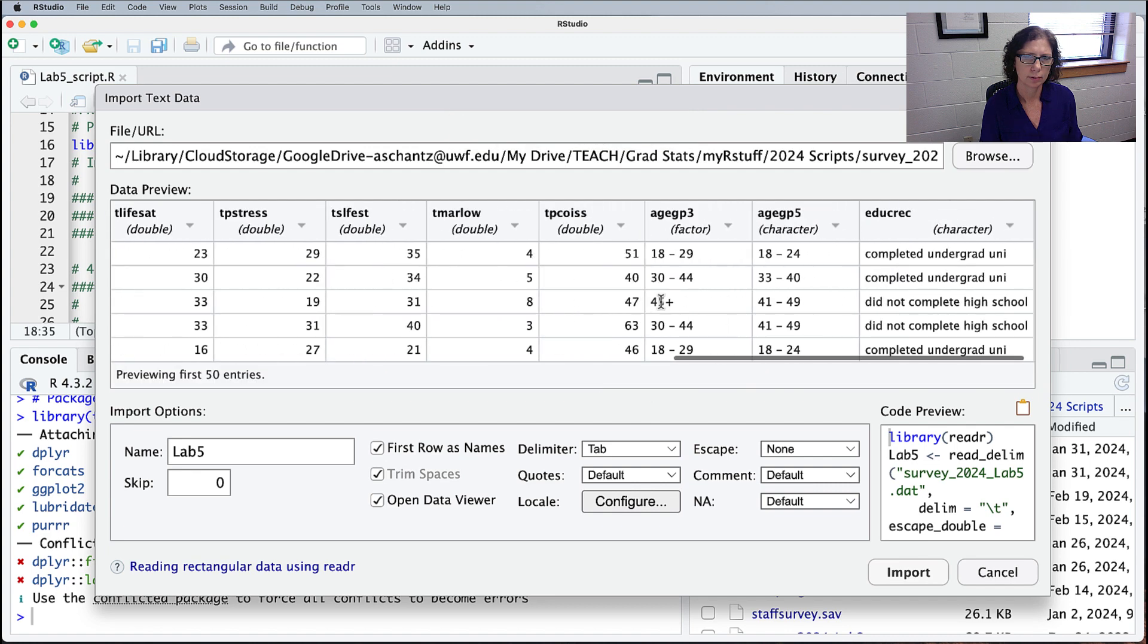
{"action": "scroll", "coordinate": [737, 257], "scroll_direction": "down", "scroll_amount": 2}
{"action": "scroll", "coordinate": [737, 257], "scroll_direction": "down", "scroll_amount": 3}
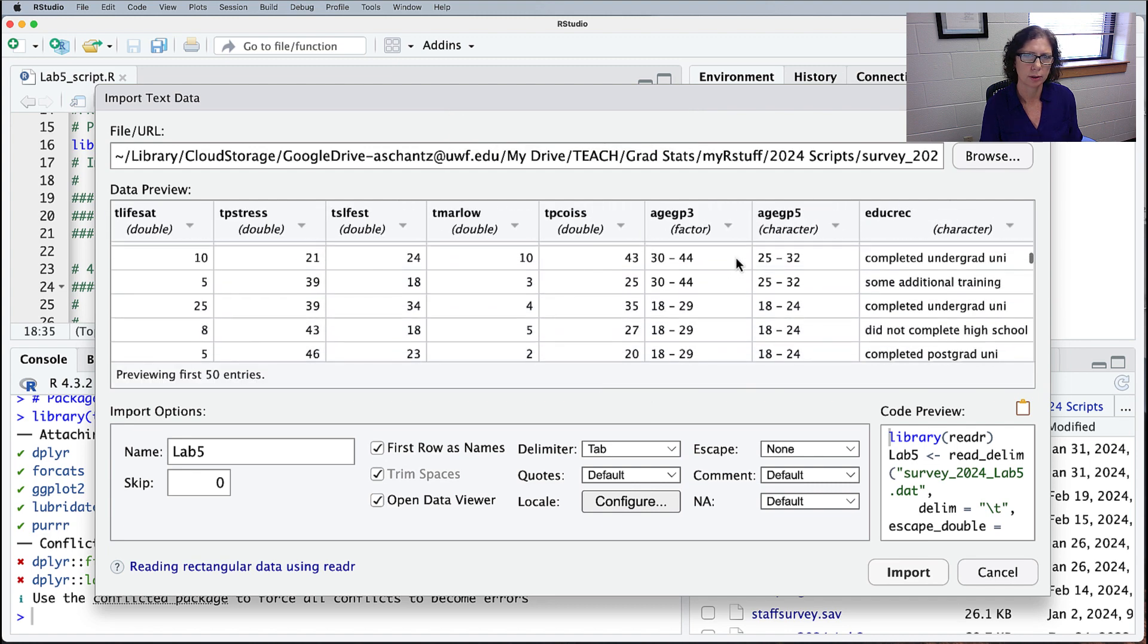
{"action": "scroll", "coordinate": [699, 293], "scroll_direction": "down", "scroll_amount": 5}
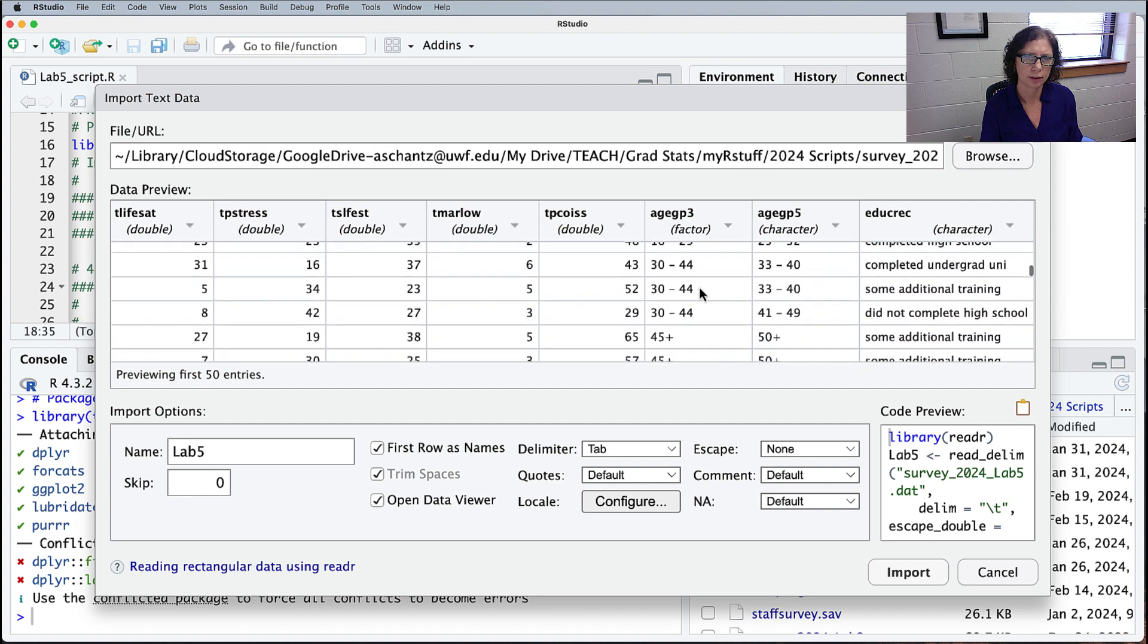
{"action": "scroll", "coordinate": [700, 293], "scroll_direction": "up", "scroll_amount": 5}
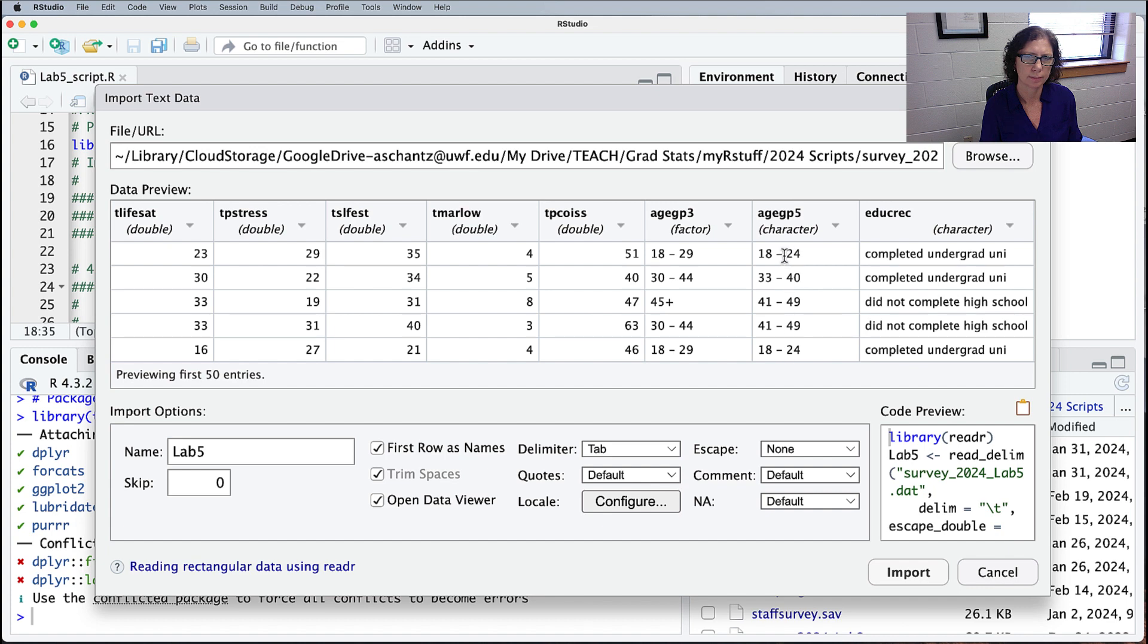
{"action": "left_click", "coordinate": [835, 227]}
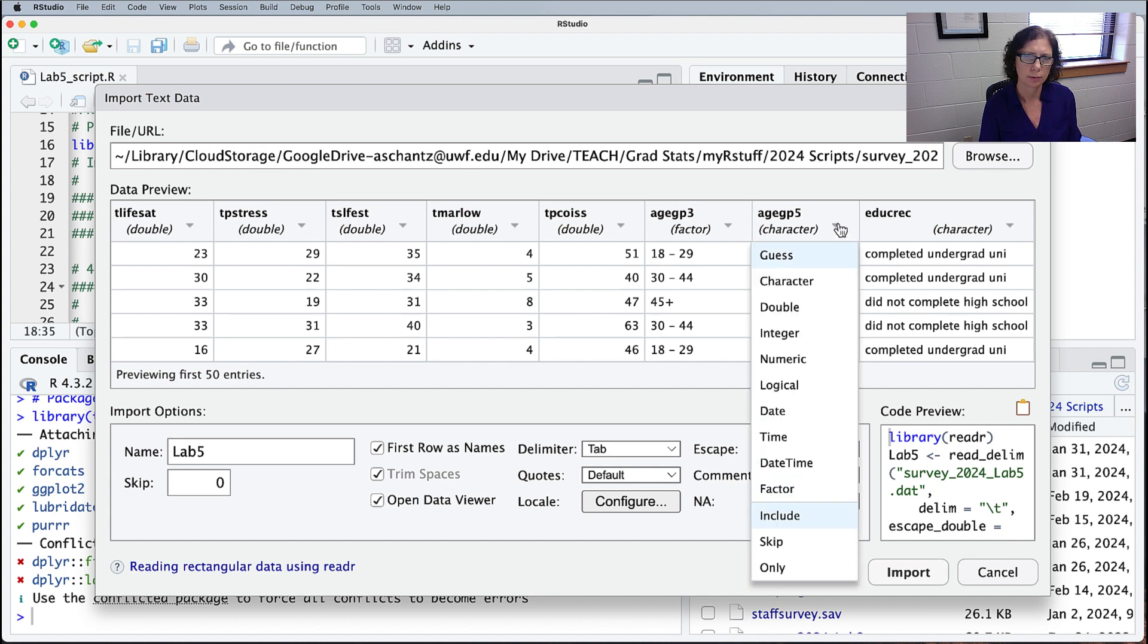
{"action": "left_click", "coordinate": [777, 490]}
{"action": "key", "text": "super+Tab"}
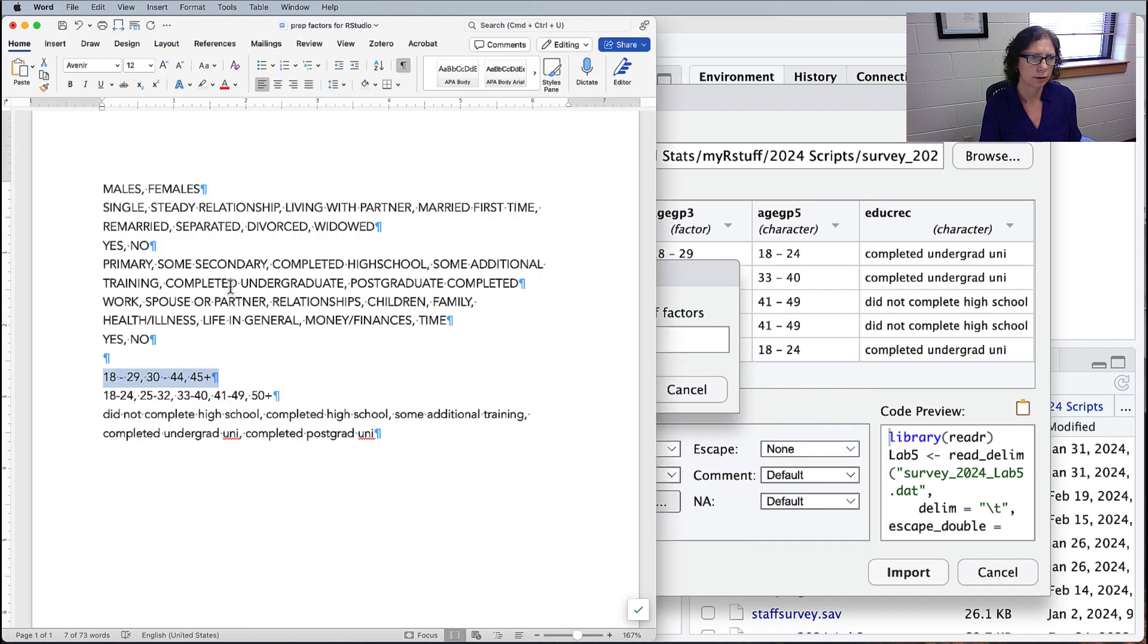
{"action": "left_click_drag", "start_coordinate": [104, 395], "coordinate": [275, 400]}
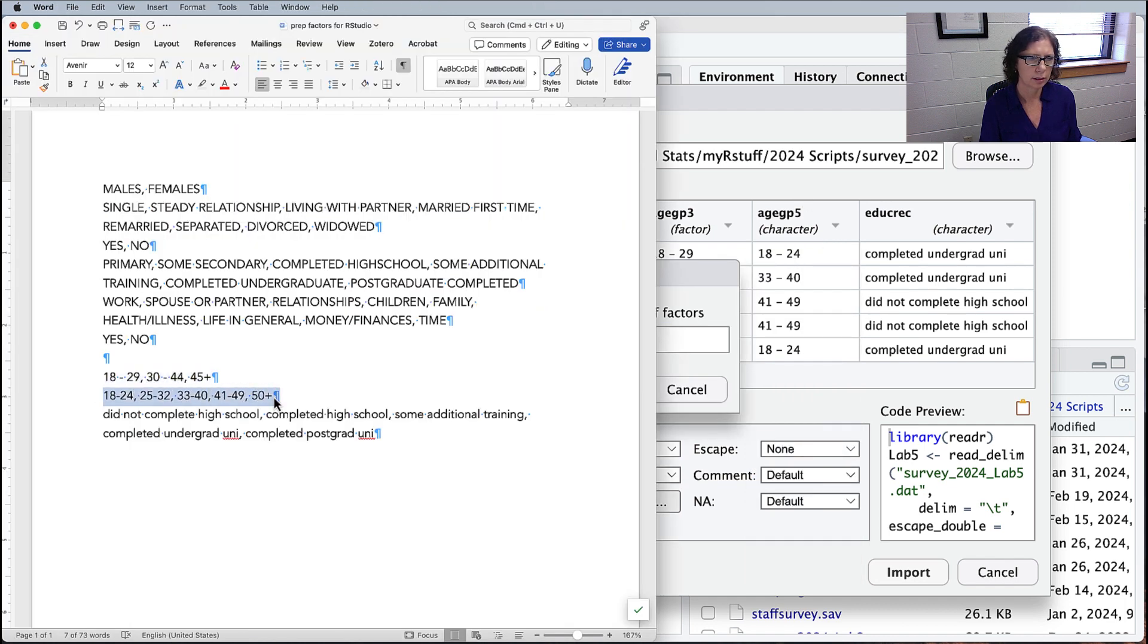
{"action": "key", "text": "super+c"}
{"action": "key", "text": "super+Tab"}
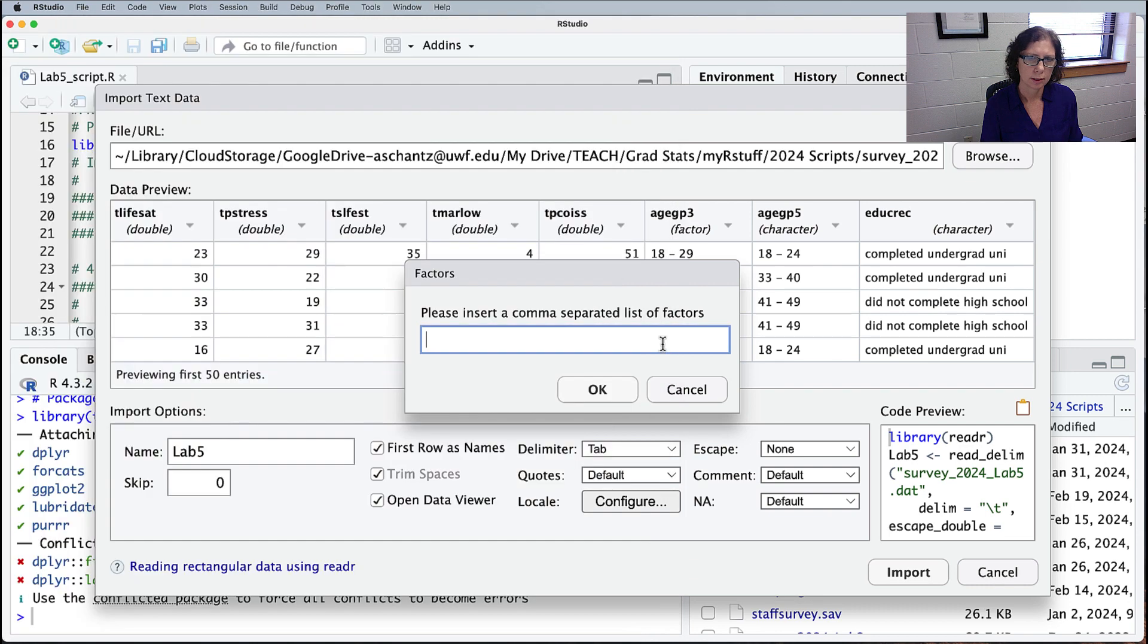
{"action": "key", "text": "super+v"}
Step: Add spaces around the hyphens in the agegp5 factor list so it reads 18 - 24, 25 - 32, 33 - 40, 41 - 49, 50+
{"action": "key", "text": "Left"}
{"action": "key", "text": "Left"}
{"action": "key", "text": "Left"}
{"action": "key", "text": "Left"}
{"action": "key", "text": "Left"}
{"action": "key", "text": "Left"}
{"action": "key", "text": "Left"}
{"action": "key", "text": "Left"}
{"action": "key", "text": "Left"}
{"action": "key", "text": "Left"}
{"action": "key", "text": "Left"}
{"action": "key", "text": "Left"}
{"action": "key", "text": "Left"}
{"action": "key", "text": "Left"}
{"action": "key", "text": "Left"}
{"action": "key", "text": "Left"}
{"action": "key", "text": "Left"}
{"action": "key", "text": "Left"}
{"action": "key", "text": "Left"}
{"action": "key", "text": "Left"}
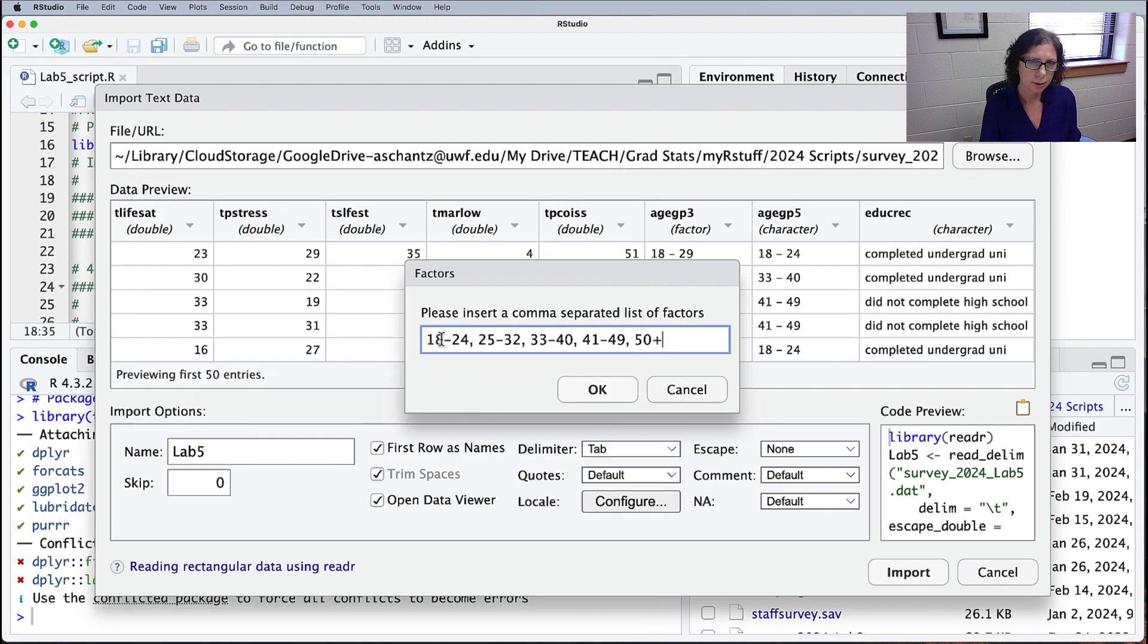
{"action": "key", "text": "Right"}
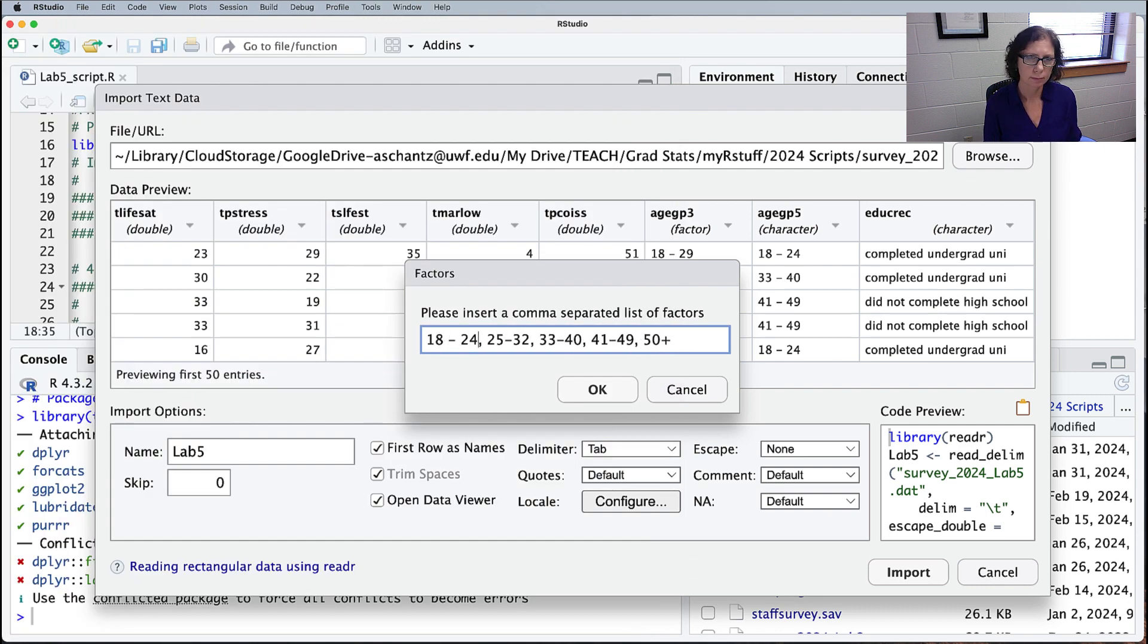
{"action": "key", "text": "Right"}
{"action": "key", "text": "Right"}
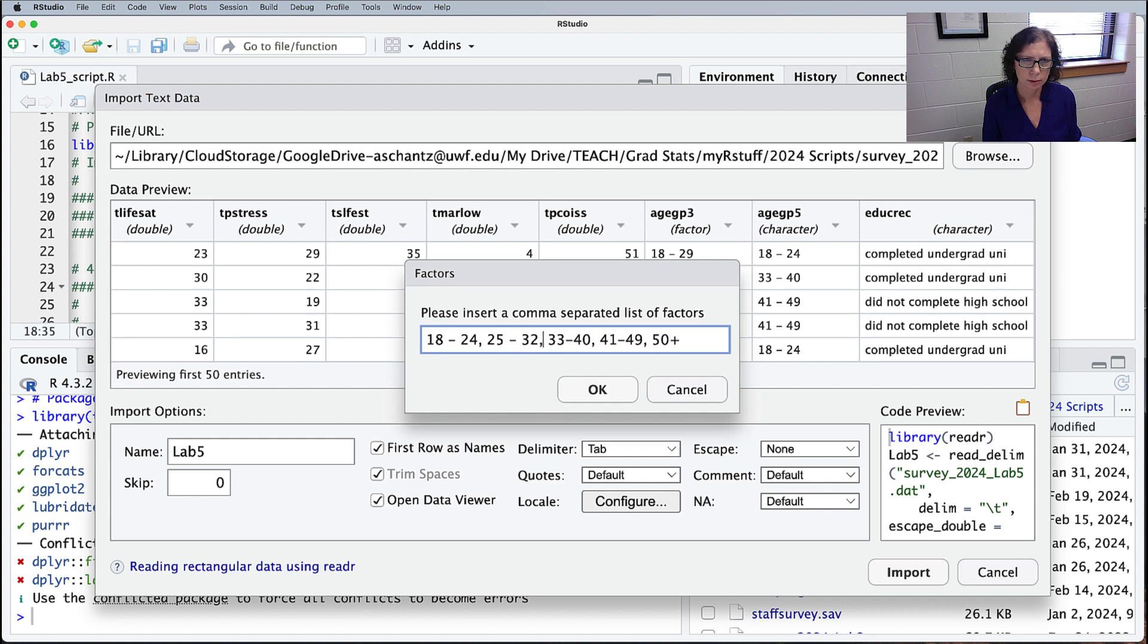
{"action": "key", "text": "Right"}
{"action": "key", "text": "Right"}
{"action": "key", "text": "Right"}
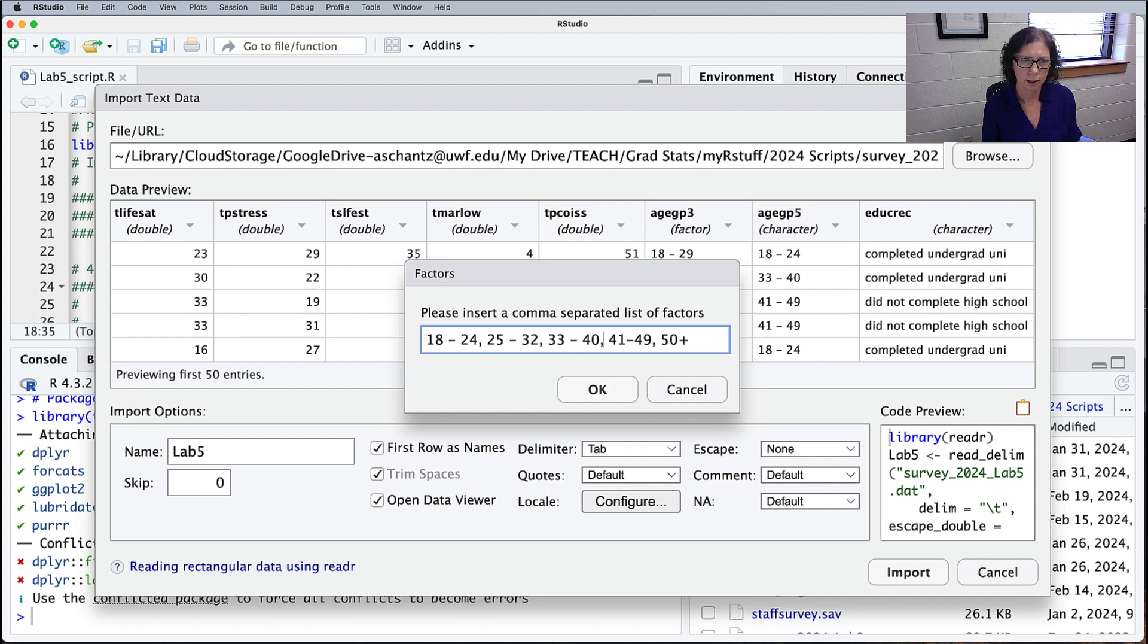
{"action": "key", "text": "Right"}
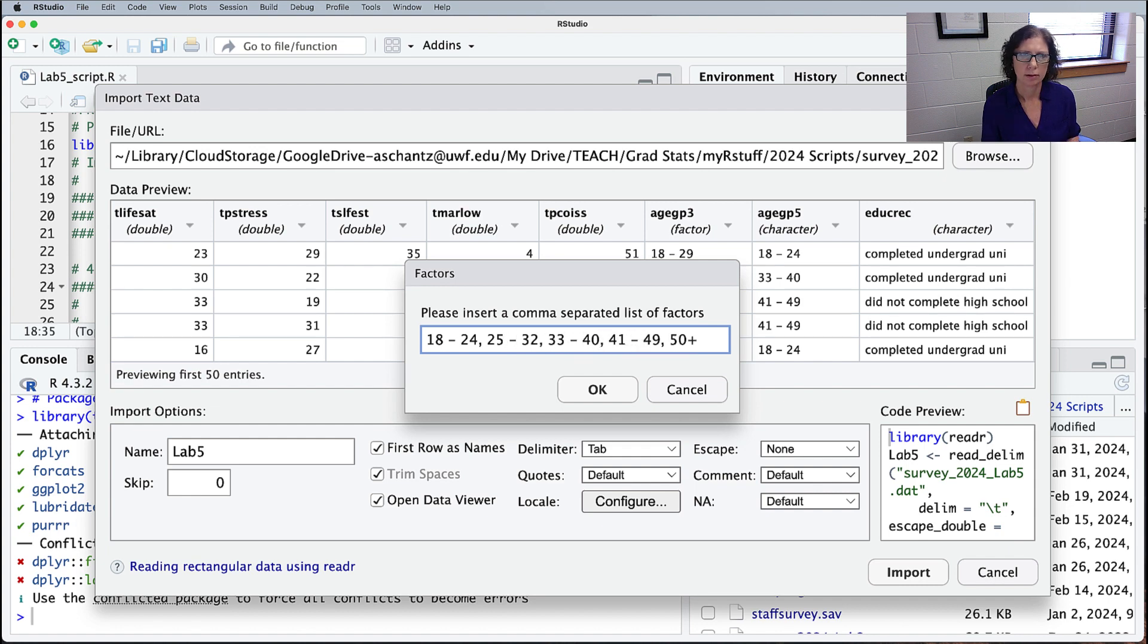
Step: Apply the levels 18 - 24, 25 - 32, 33 - 40, 41 - 49, 50+ to agegp5 and check its preview rows
{"action": "left_click", "coordinate": [596, 391]}
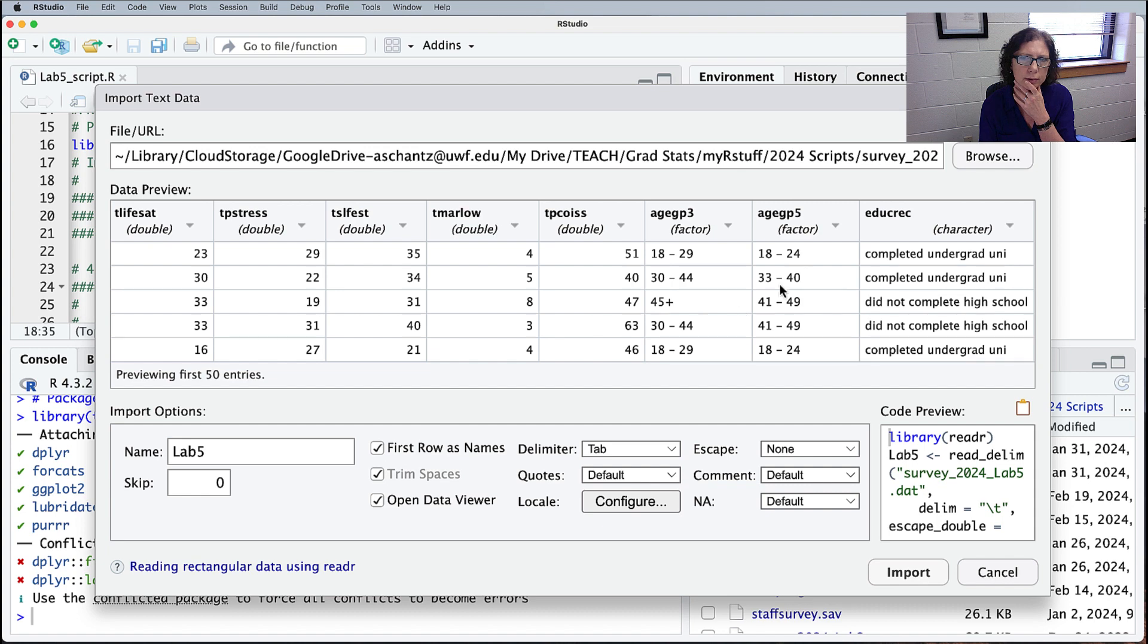
{"action": "scroll", "coordinate": [825, 301], "scroll_direction": "down", "scroll_amount": 10}
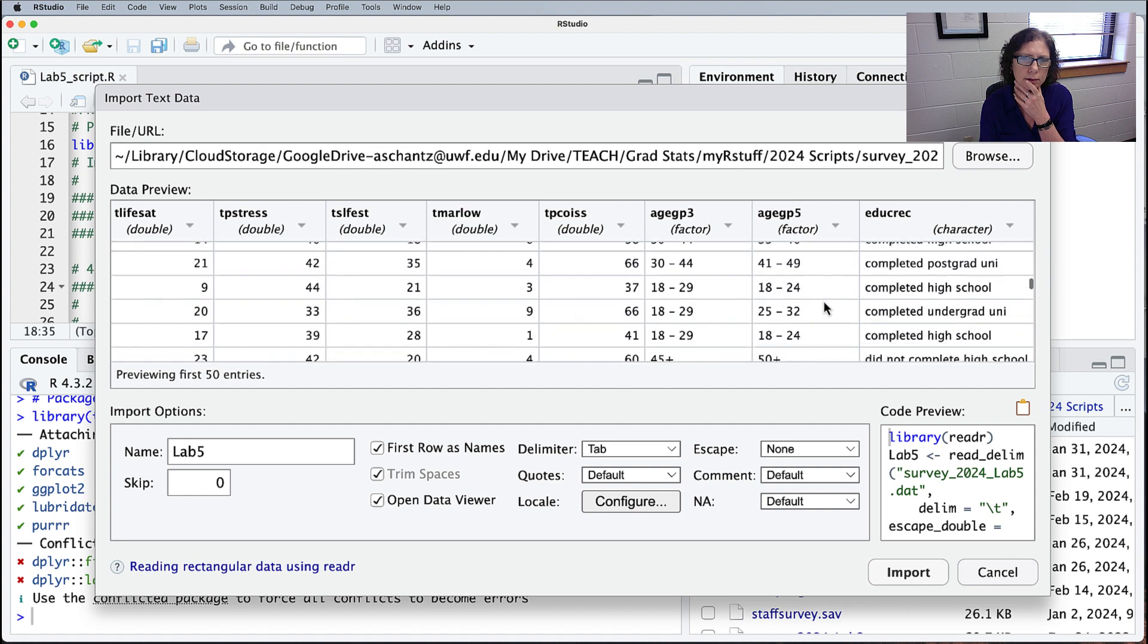
{"action": "scroll", "coordinate": [824, 301], "scroll_direction": "down", "scroll_amount": 3}
{"action": "scroll", "coordinate": [824, 301], "scroll_direction": "up", "scroll_amount": 10}
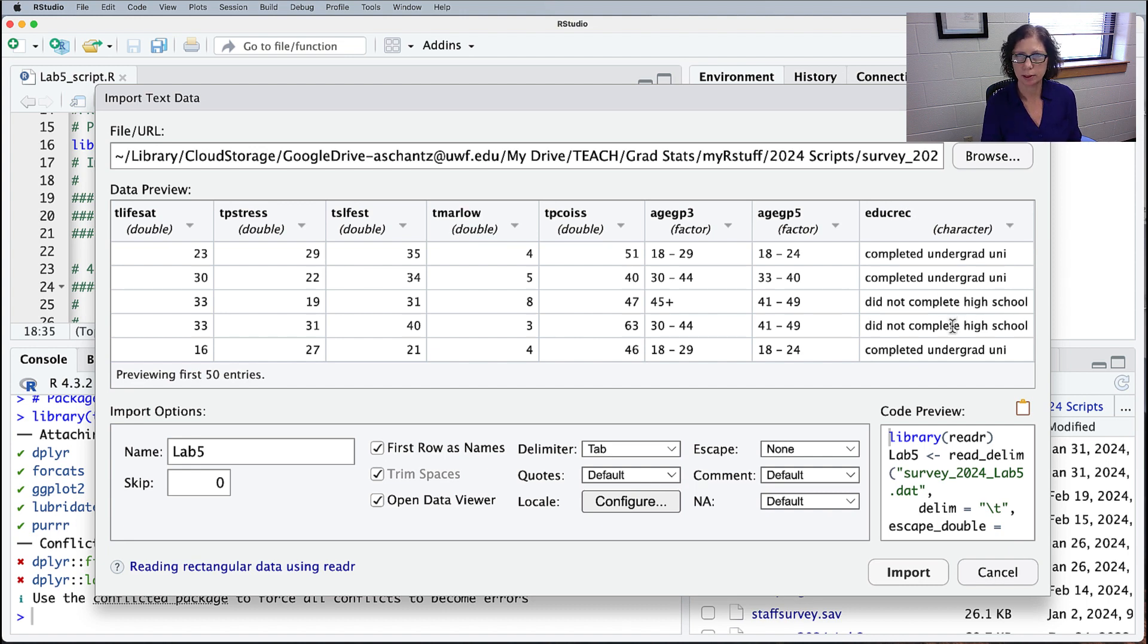
Step: Copy the education levels, did not complete high school through completed postgrad uni, from the Word document and apply them as educrec factor levels in RStudio
{"action": "key", "text": "super+Tab"}
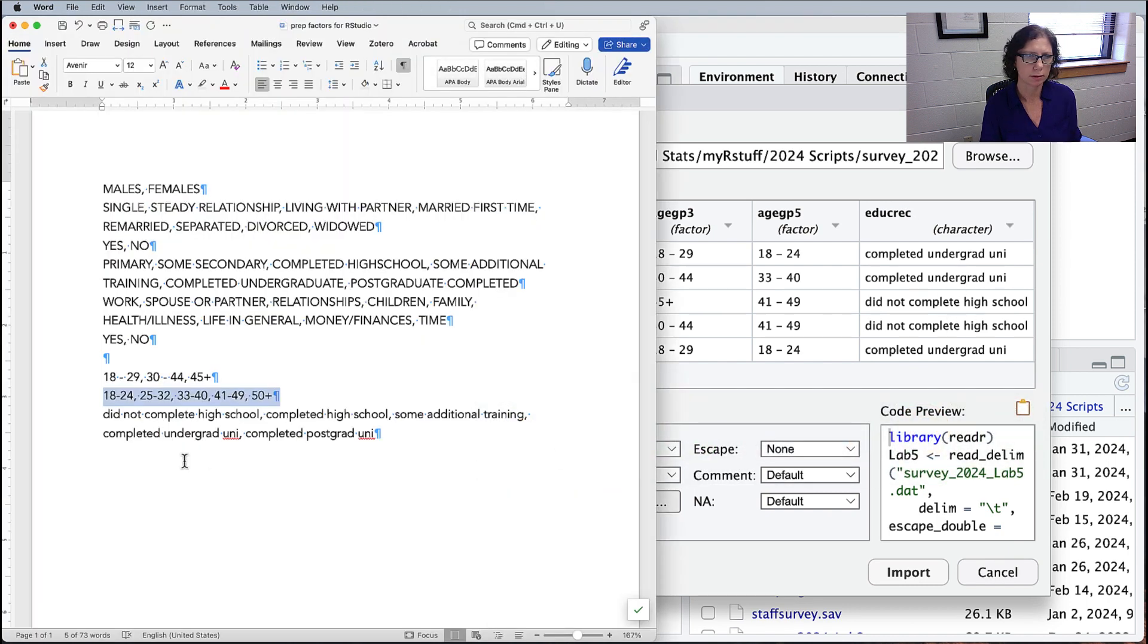
{"action": "left_click_drag", "start_coordinate": [100, 413], "coordinate": [374, 435]}
{"action": "key", "text": "super+c"}
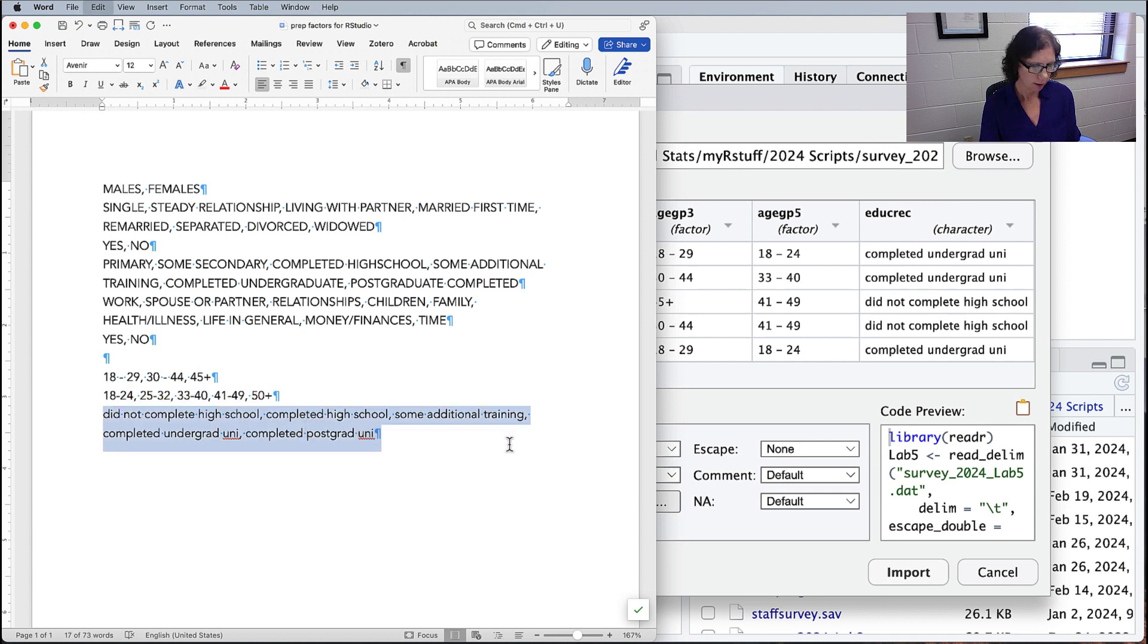
{"action": "left_click", "coordinate": [906, 284]}
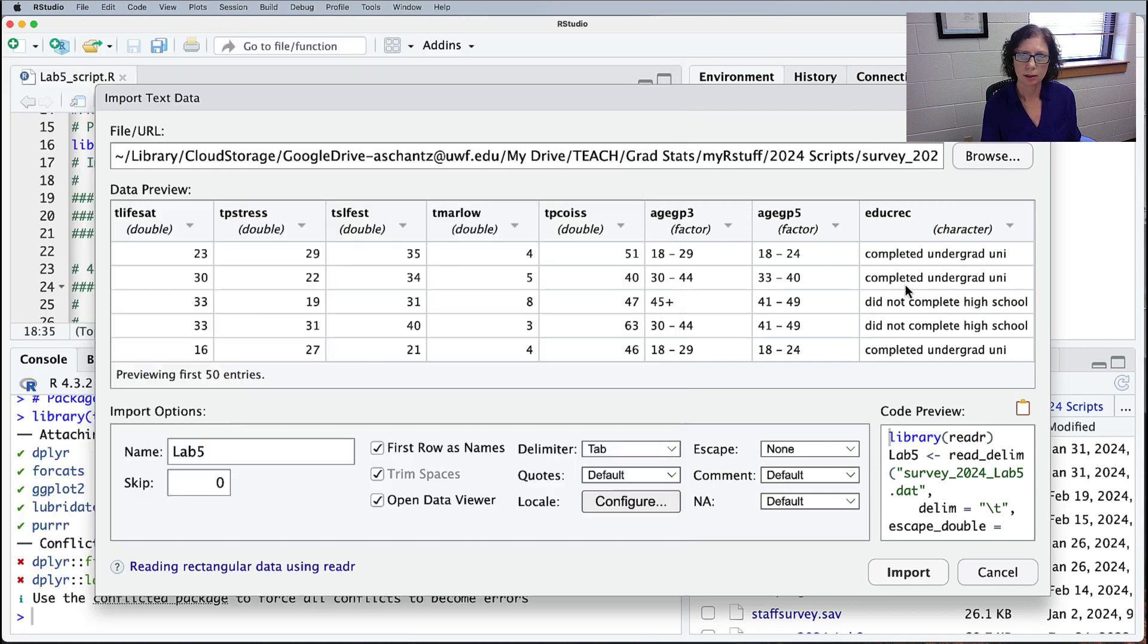
{"action": "left_click", "coordinate": [1010, 226]}
{"action": "left_click", "coordinate": [911, 485]}
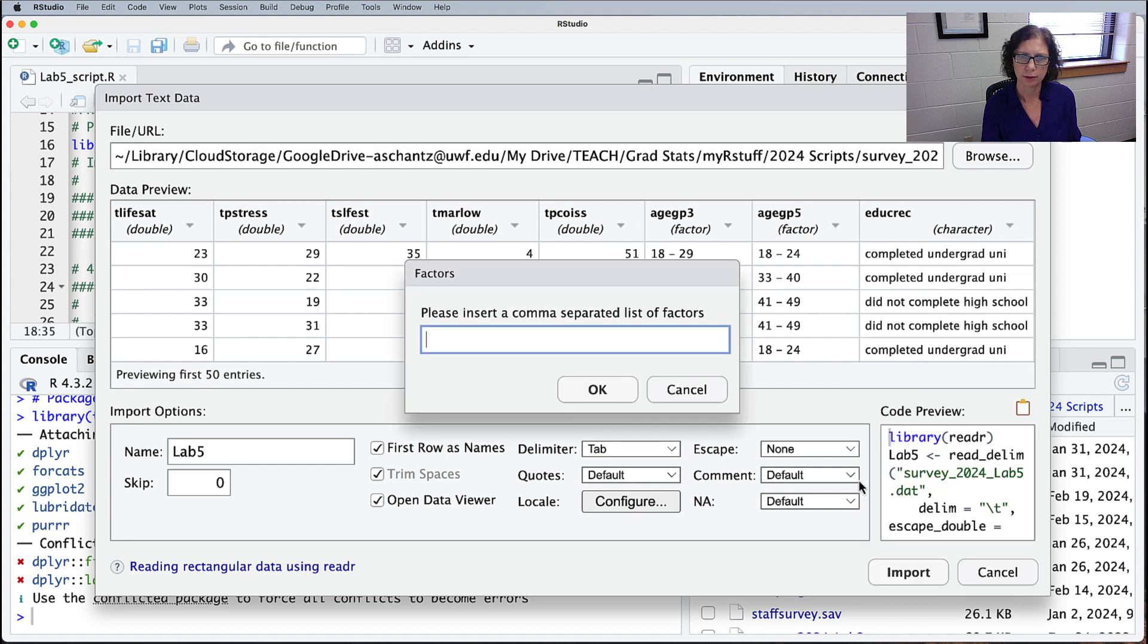
{"action": "key", "text": "super+v"}
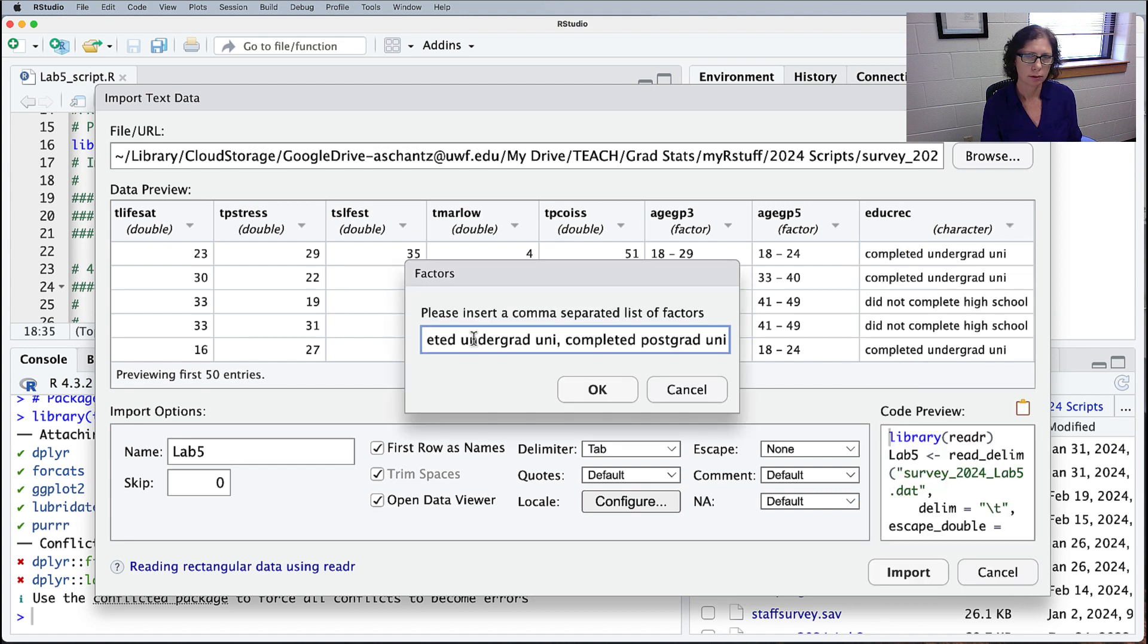
{"action": "left_click", "coordinate": [597, 391]}
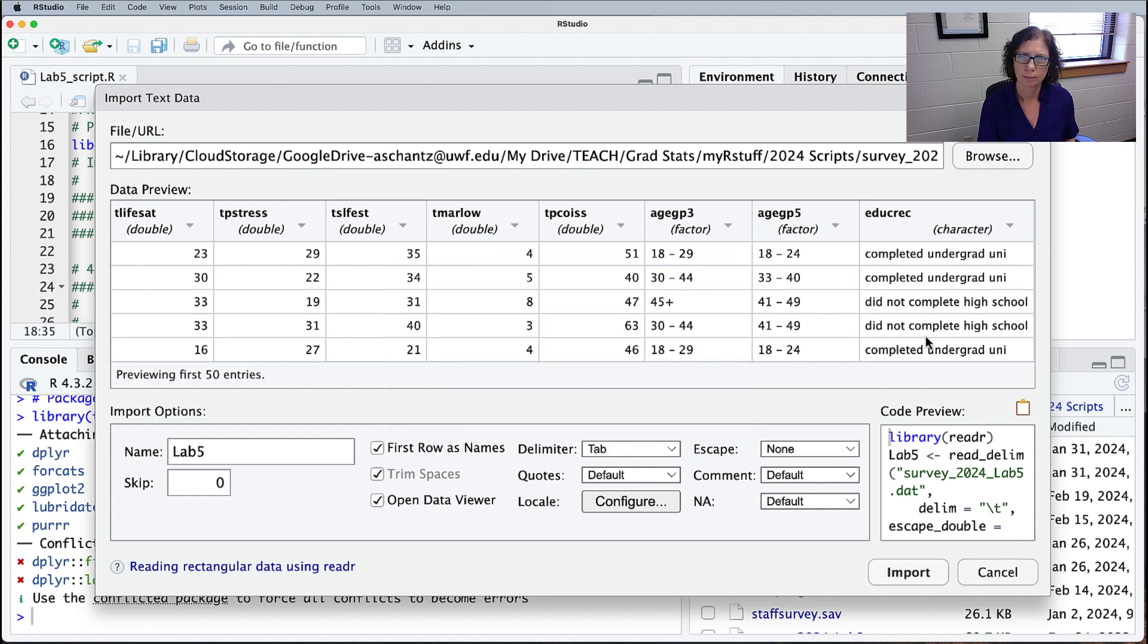
Step: Check the column types and values across the data preview and import the dataset as Lab5
{"action": "scroll", "coordinate": [752, 297], "scroll_direction": "right", "scroll_amount": 15}
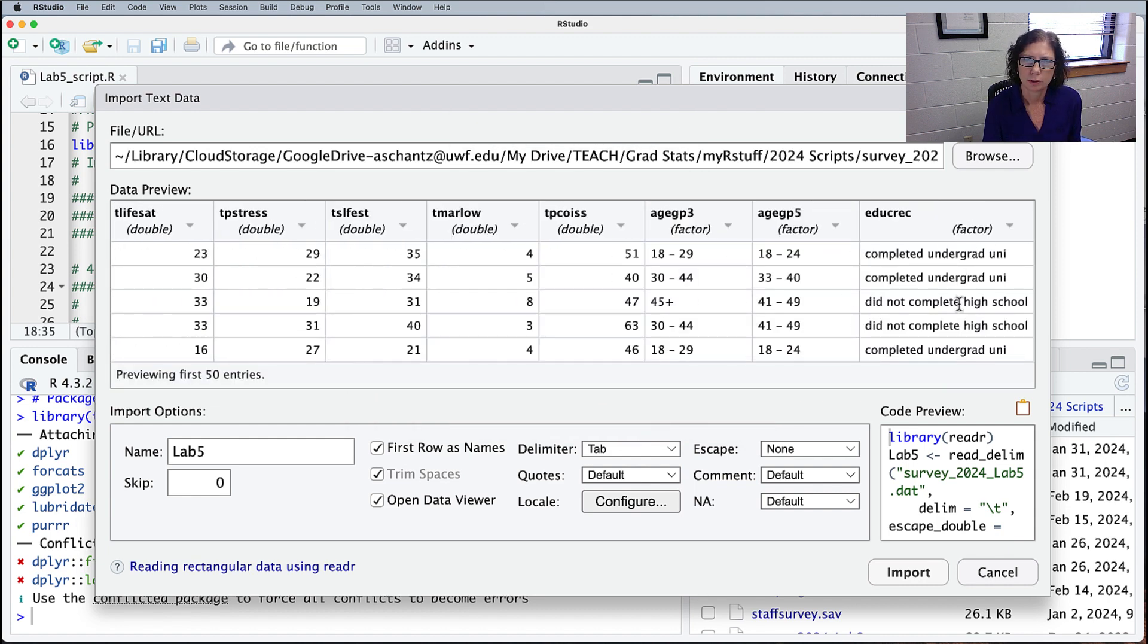
{"action": "scroll", "coordinate": [959, 305], "scroll_direction": "down", "scroll_amount": 5}
{"action": "scroll", "coordinate": [960, 305], "scroll_direction": "up", "scroll_amount": 5}
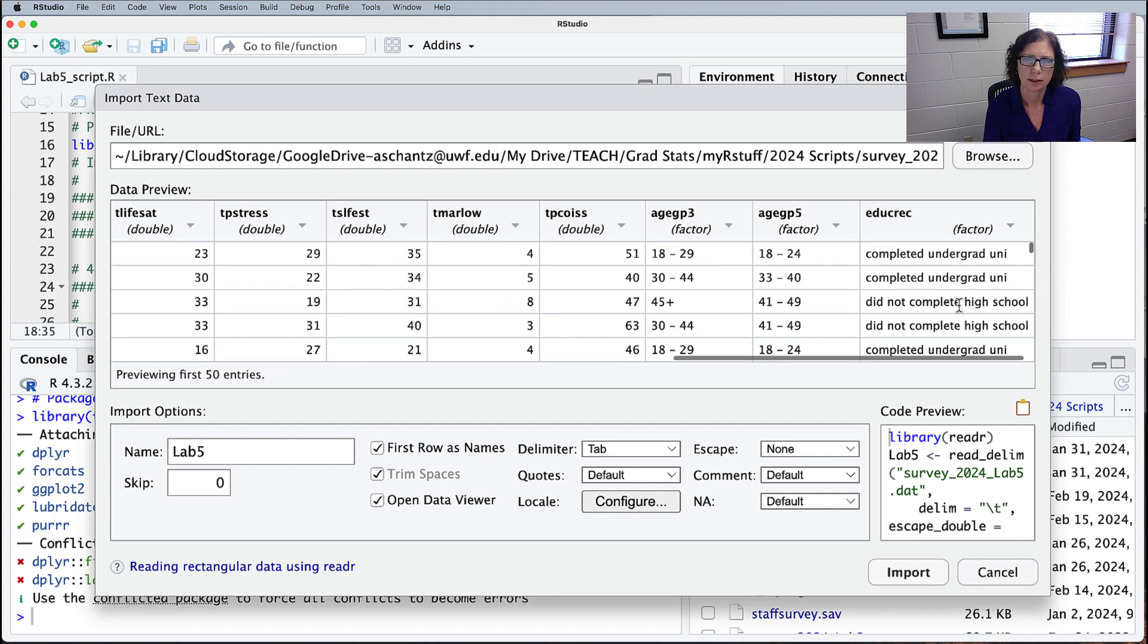
{"action": "scroll", "coordinate": [959, 305], "scroll_direction": "down", "scroll_amount": 5}
{"action": "scroll", "coordinate": [959, 305], "scroll_direction": "up", "scroll_amount": 5}
{"action": "scroll", "coordinate": [959, 305], "scroll_direction": "left", "scroll_amount": 15}
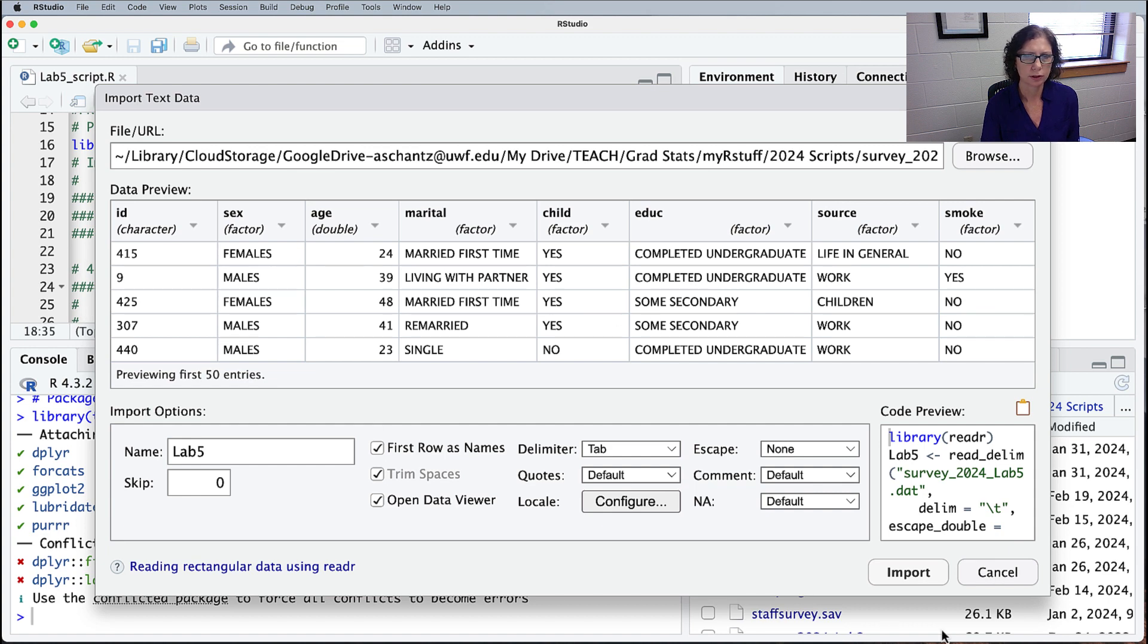
{"action": "left_click", "coordinate": [907, 573]}
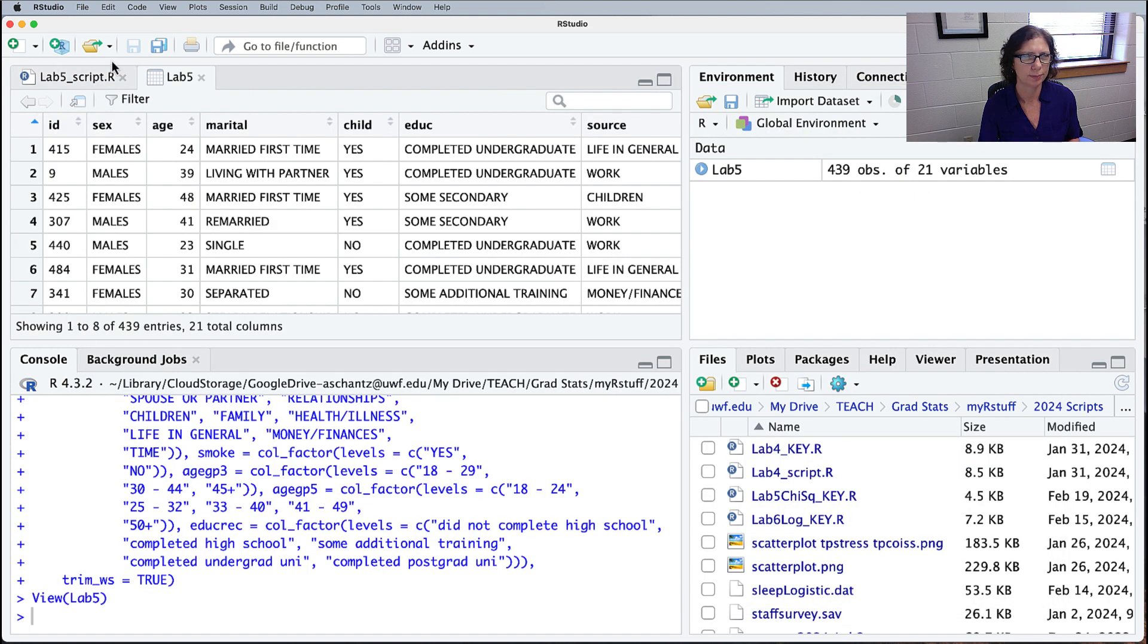
Step: In Lab5_script.R, replace the #[] placeholder under the PRELIMINARY comments with summary(Lab5) and run it
{"action": "left_click", "coordinate": [85, 77]}
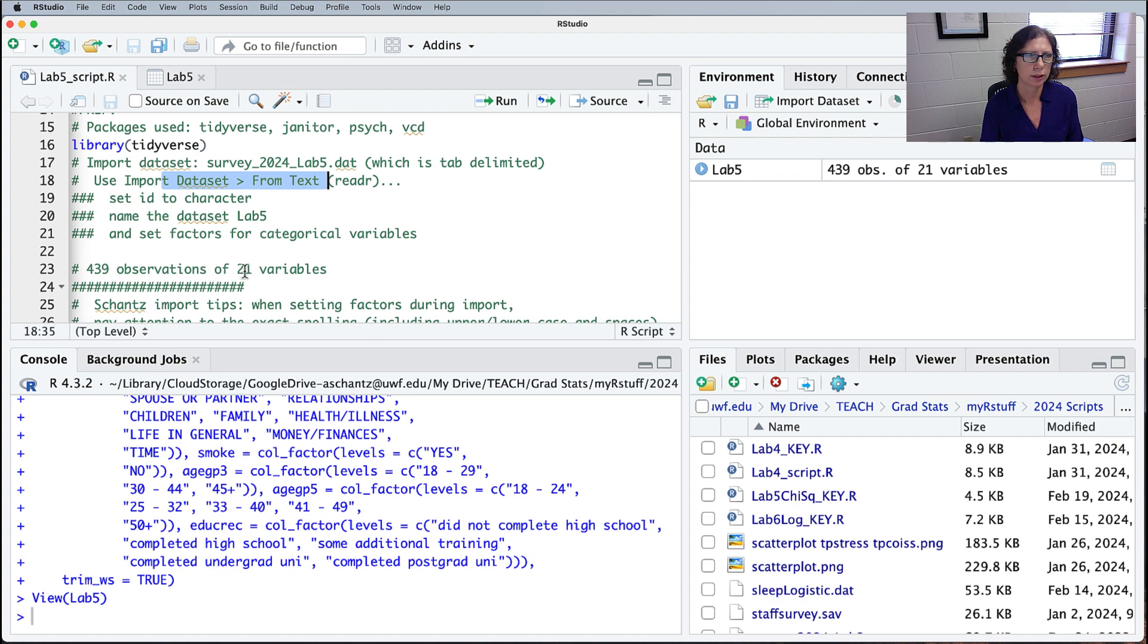
{"action": "left_click_drag", "start_coordinate": [153, 270], "coordinate": [297, 269]}
{"action": "scroll", "coordinate": [382, 276], "scroll_direction": "down", "scroll_amount": 2}
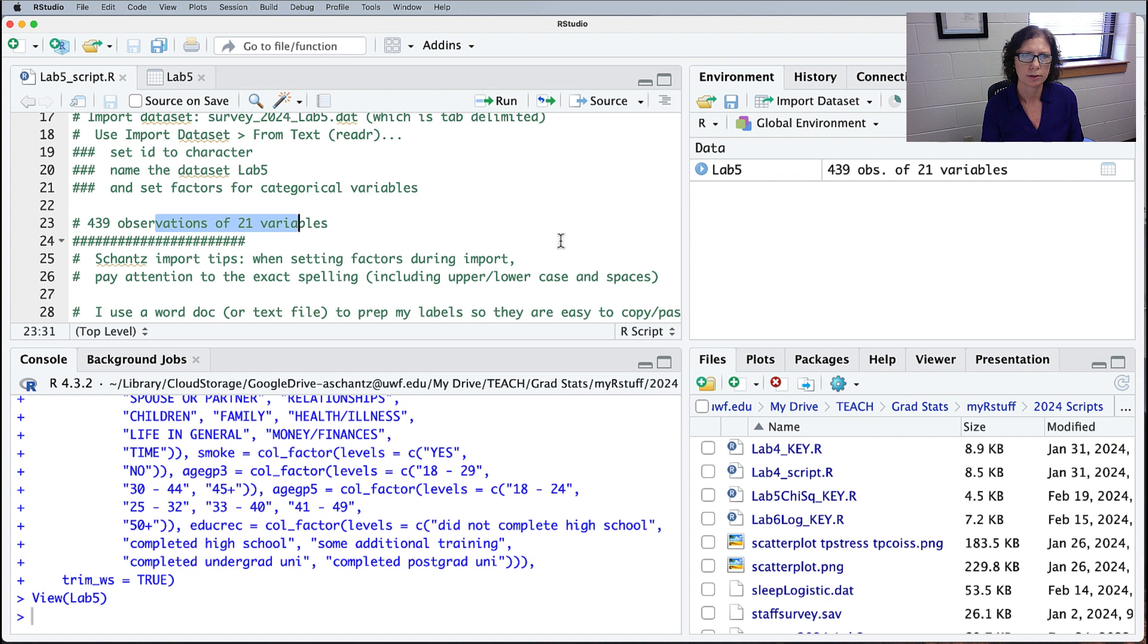
{"action": "scroll", "coordinate": [302, 235], "scroll_direction": "down", "scroll_amount": 8}
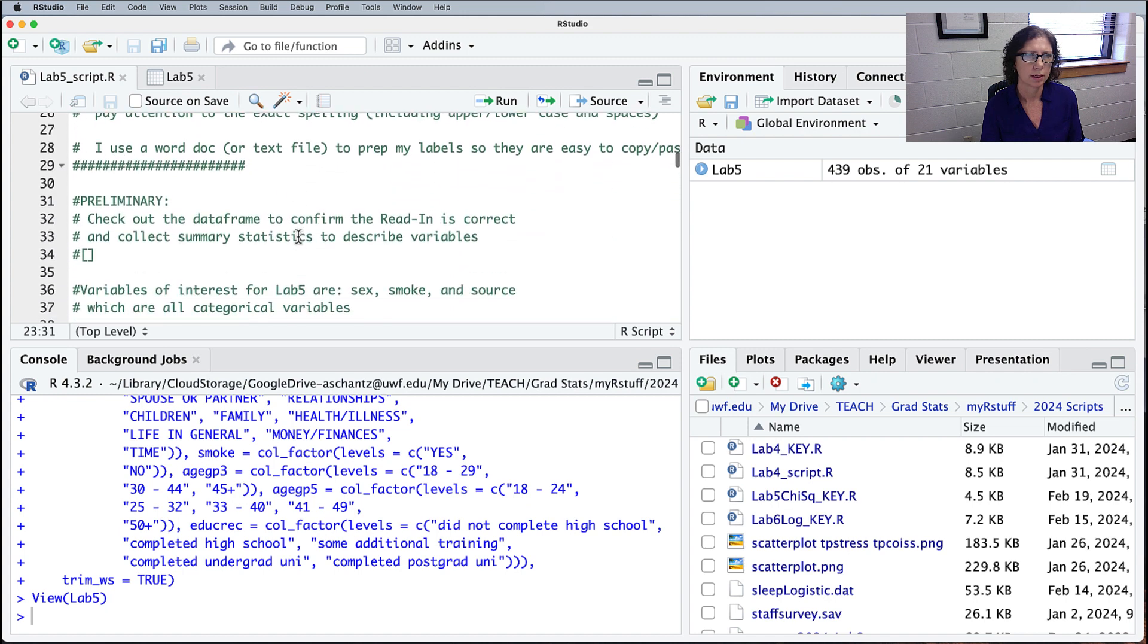
{"action": "left_click_drag", "start_coordinate": [106, 242], "coordinate": [67, 244]}
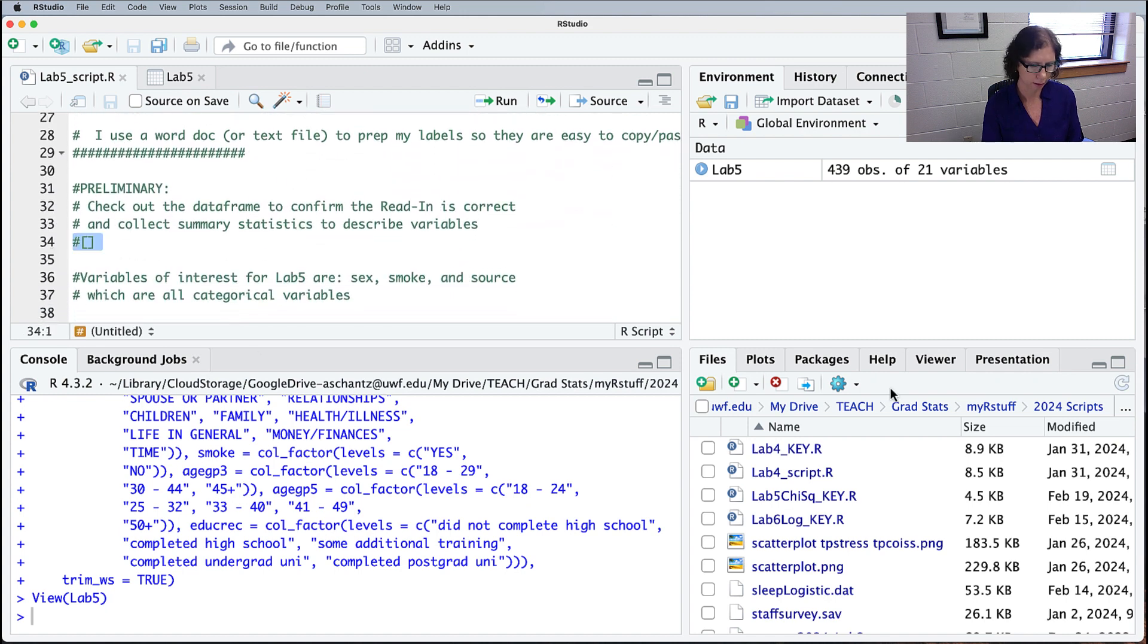
{"action": "type", "text": "summary"}
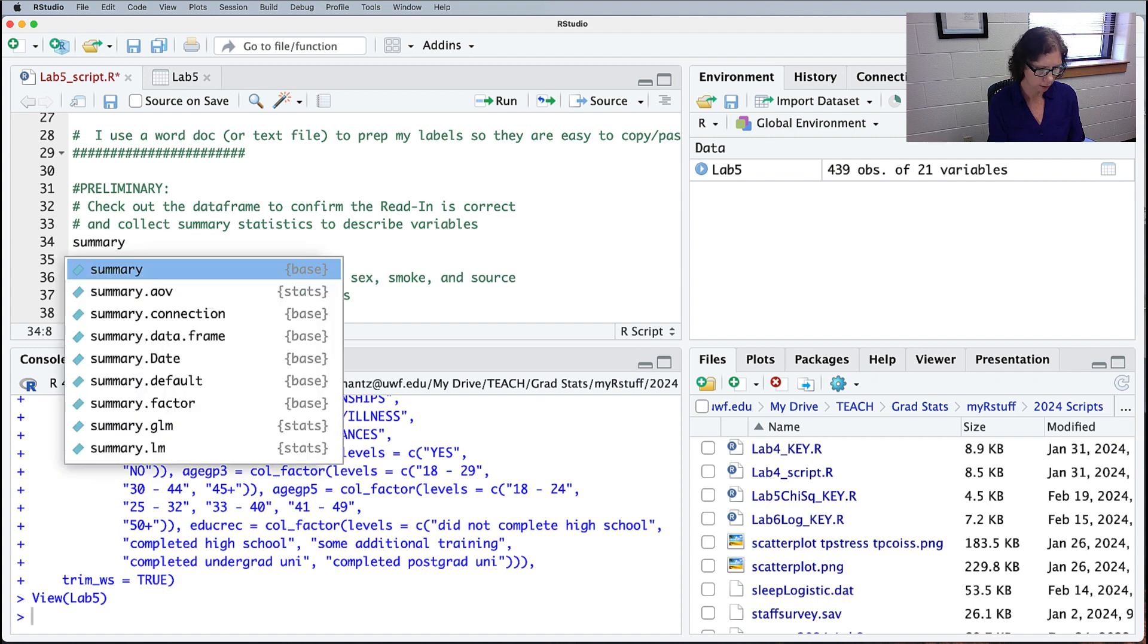
{"action": "type", "text": "(Lab5"}
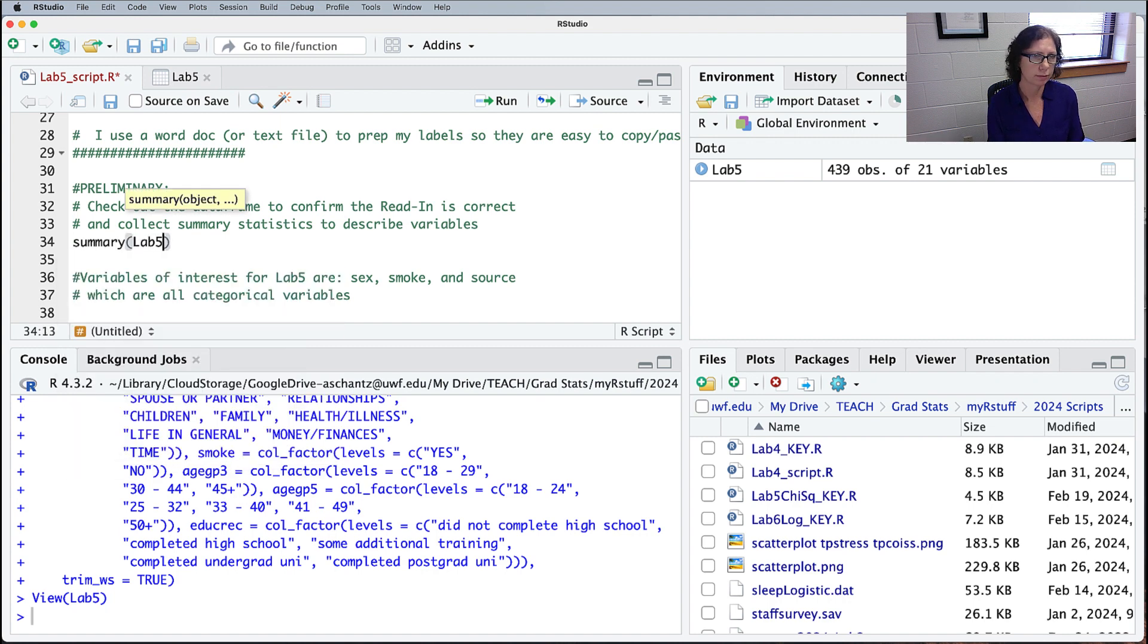
{"action": "key", "text": "super+Return"}
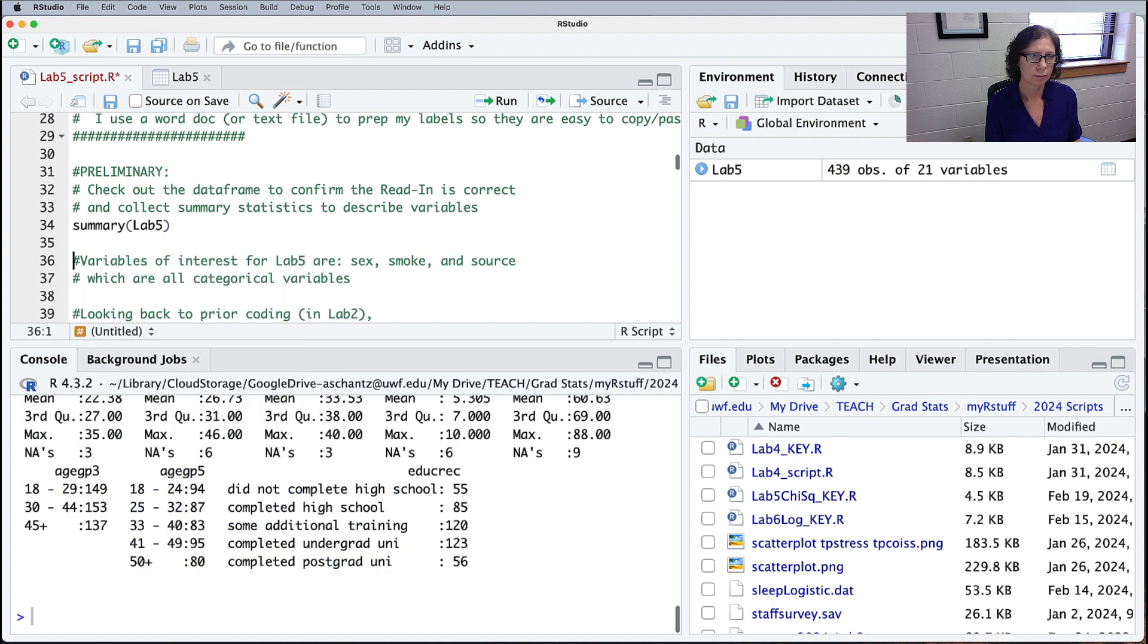
Step: Enlarge the console and examine the sex and marital summaries, including the (Other) row under marital
{"action": "left_click_drag", "start_coordinate": [444, 347], "coordinate": [443, 233]}
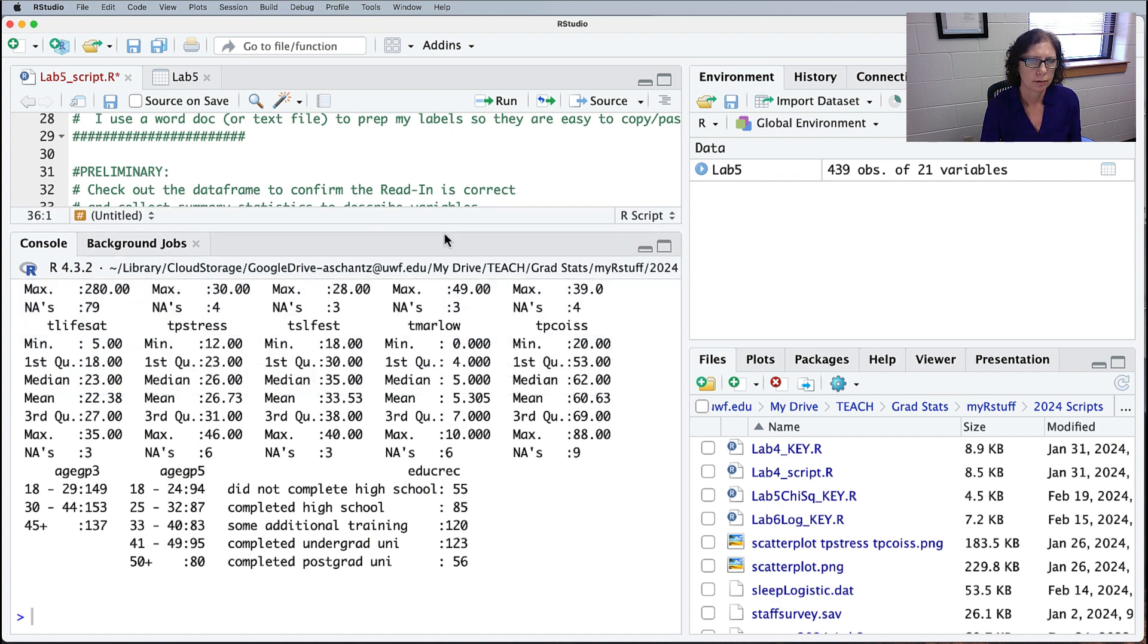
{"action": "scroll", "coordinate": [444, 447], "scroll_direction": "up", "scroll_amount": 5}
{"action": "scroll", "coordinate": [443, 446], "scroll_direction": "up", "scroll_amount": 8}
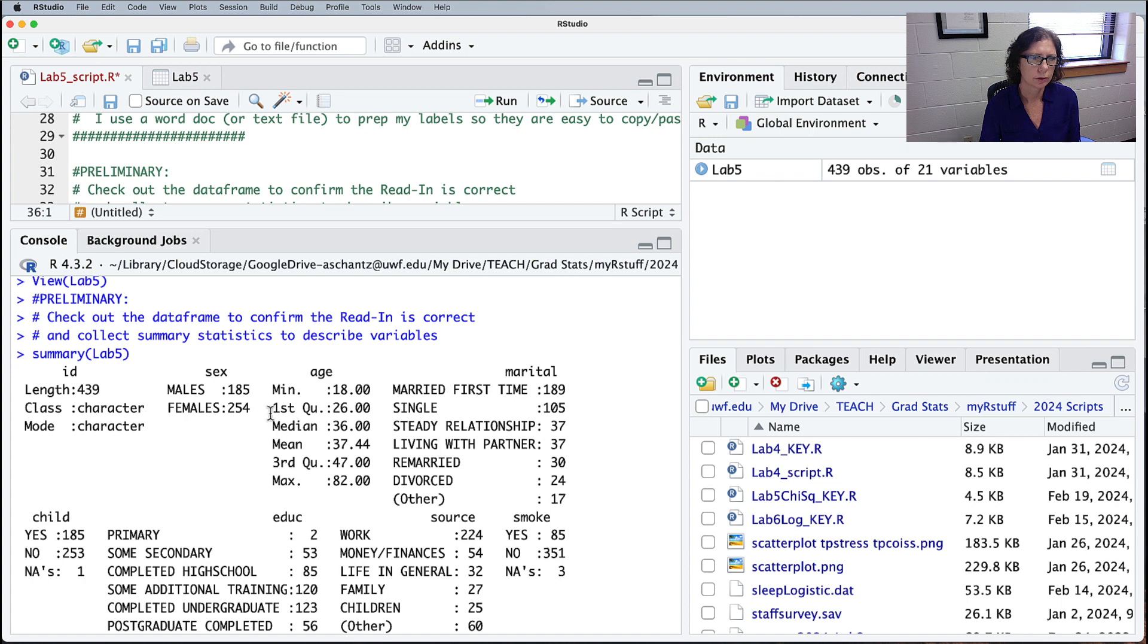
{"action": "double_click", "coordinate": [217, 371]}
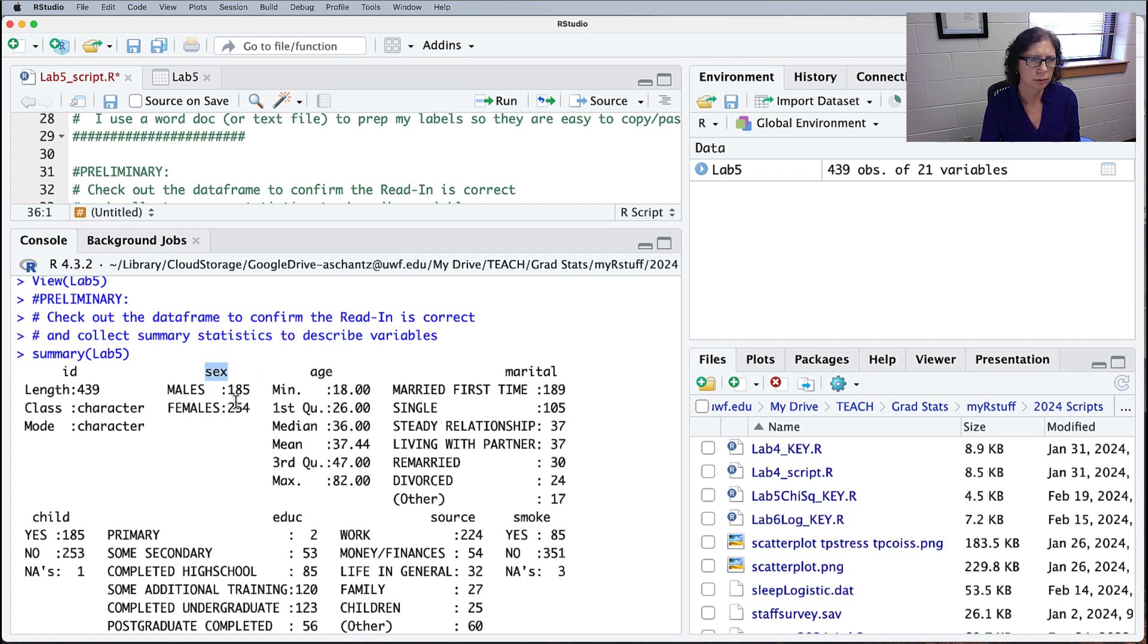
{"action": "double_click", "coordinate": [537, 370]}
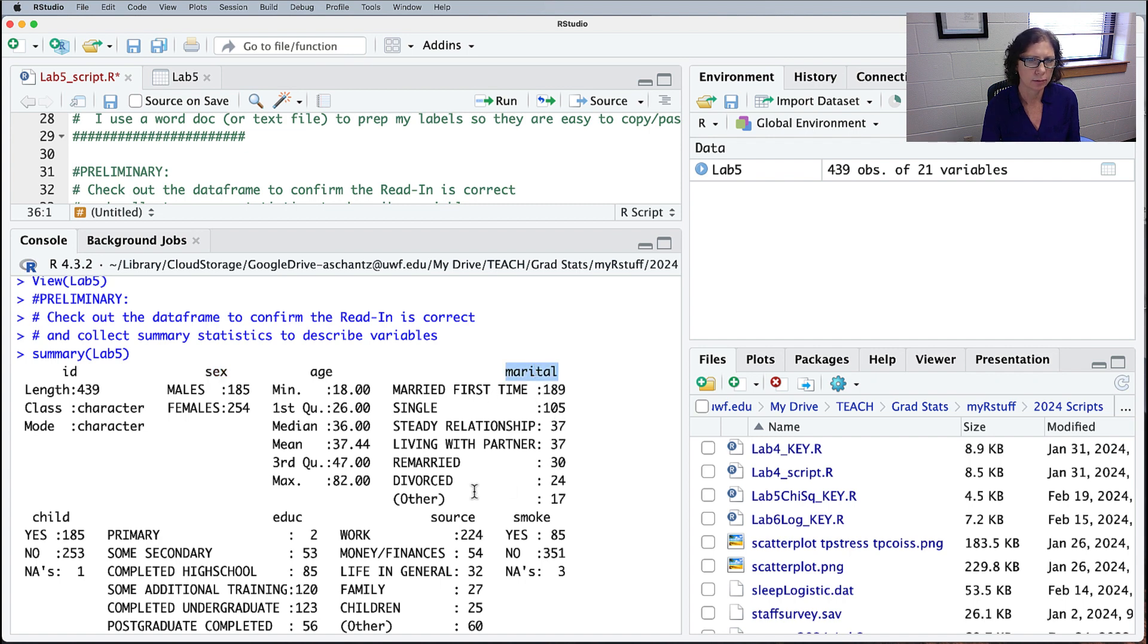
{"action": "left_click_drag", "start_coordinate": [390, 499], "coordinate": [564, 499]}
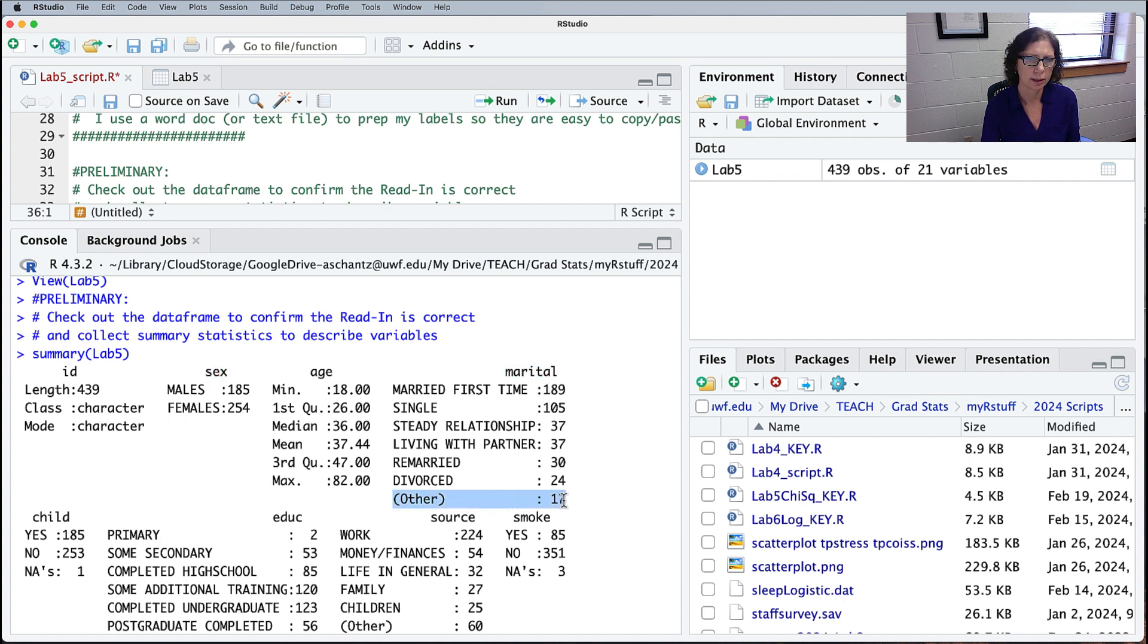
Step: Check the missing-value rows for child, source and smoke in the summary output
{"action": "scroll", "coordinate": [483, 473], "scroll_direction": "down", "scroll_amount": 5}
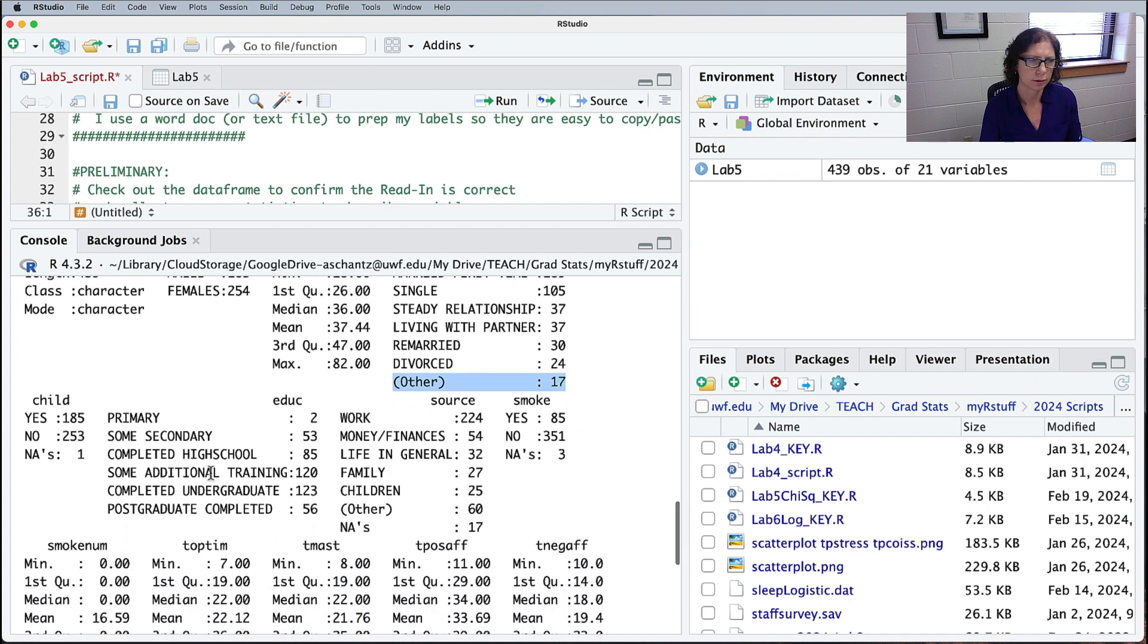
{"action": "left_click_drag", "start_coordinate": [85, 455], "coordinate": [18, 455]}
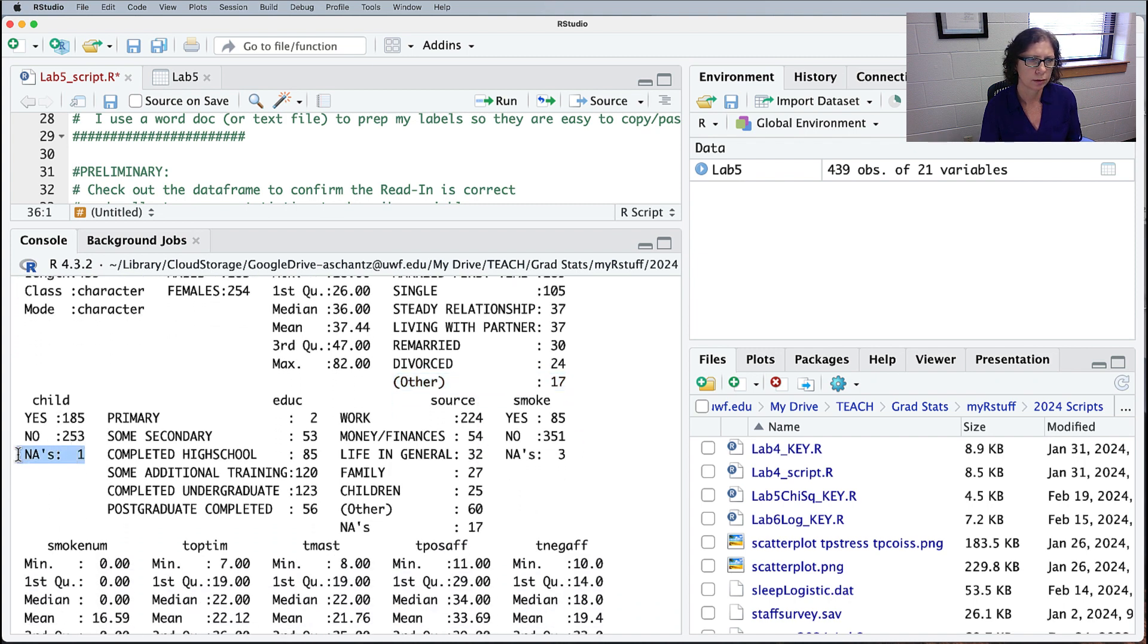
{"action": "scroll", "coordinate": [263, 481], "scroll_direction": "down", "scroll_amount": 3}
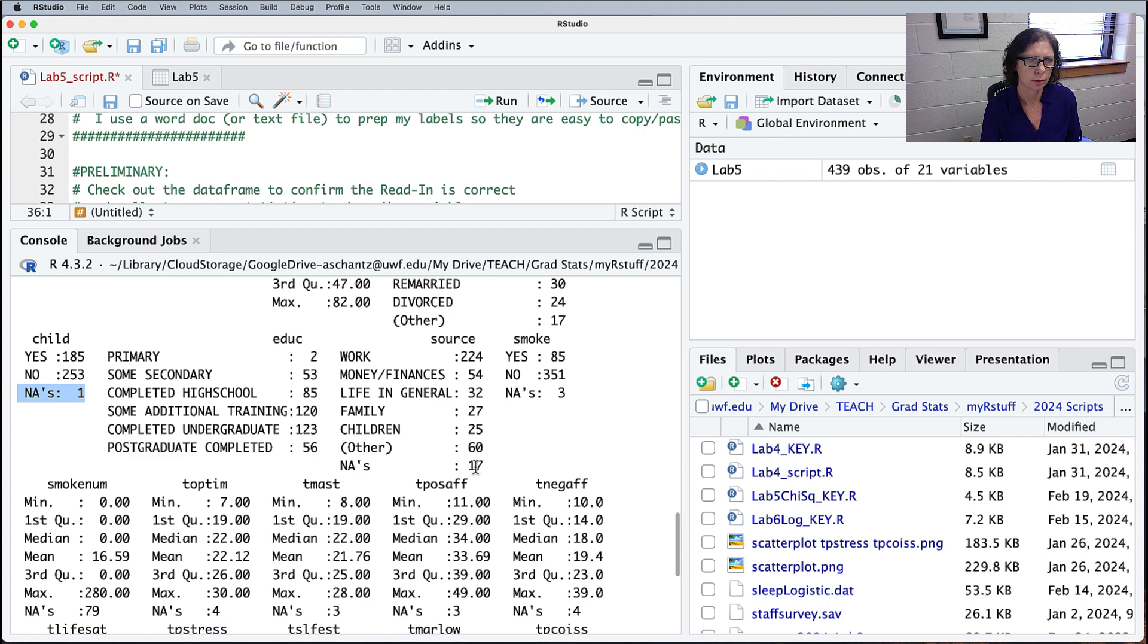
{"action": "left_click_drag", "start_coordinate": [488, 465], "coordinate": [339, 466]}
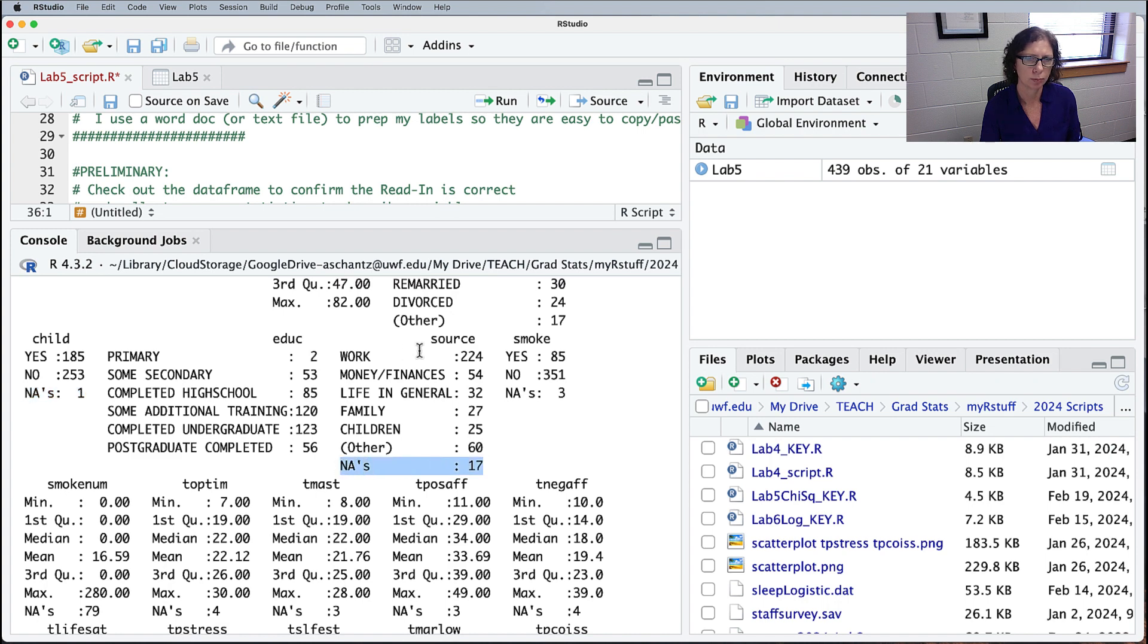
{"action": "scroll", "coordinate": [422, 411], "scroll_direction": "down", "scroll_amount": 1}
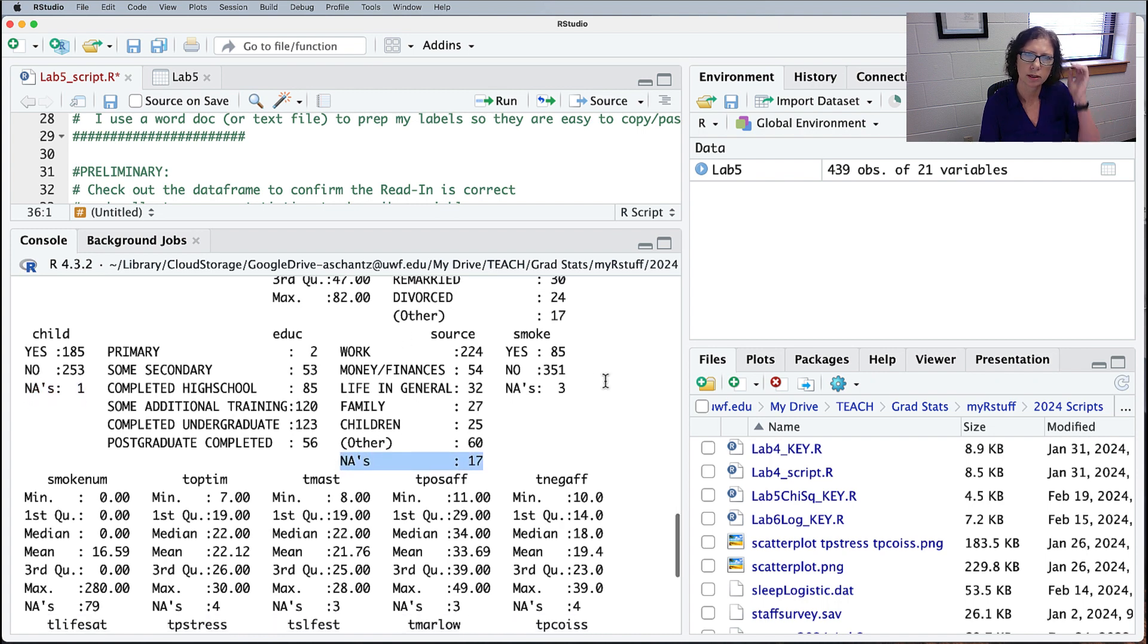
{"action": "left_click_drag", "start_coordinate": [573, 387], "coordinate": [506, 388]}
{"action": "scroll", "coordinate": [515, 425], "scroll_direction": "up", "scroll_amount": 3}
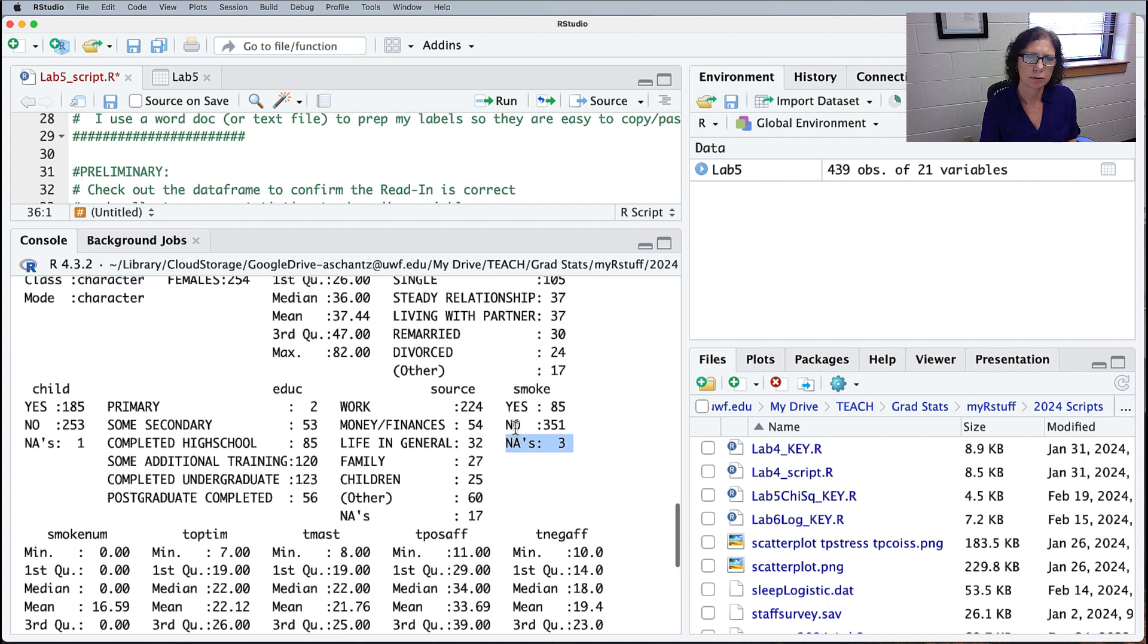
Step: Review the summaries of the Lab5 variables of interest: sex, smoke and source
{"action": "scroll", "coordinate": [516, 426], "scroll_direction": "up", "scroll_amount": 4}
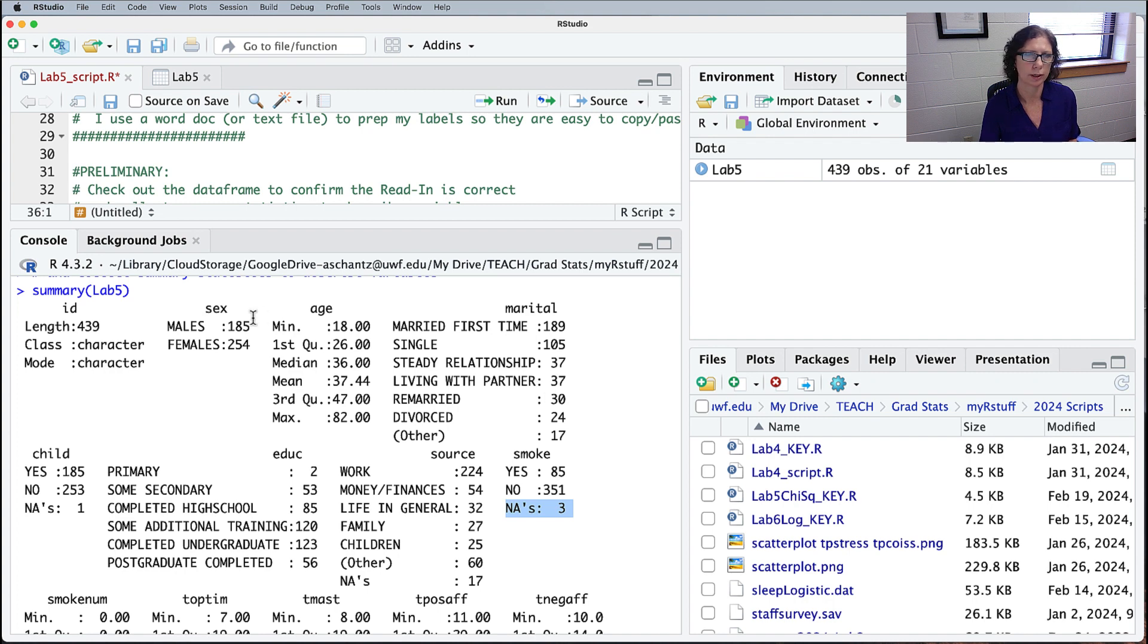
{"action": "double_click", "coordinate": [212, 308]}
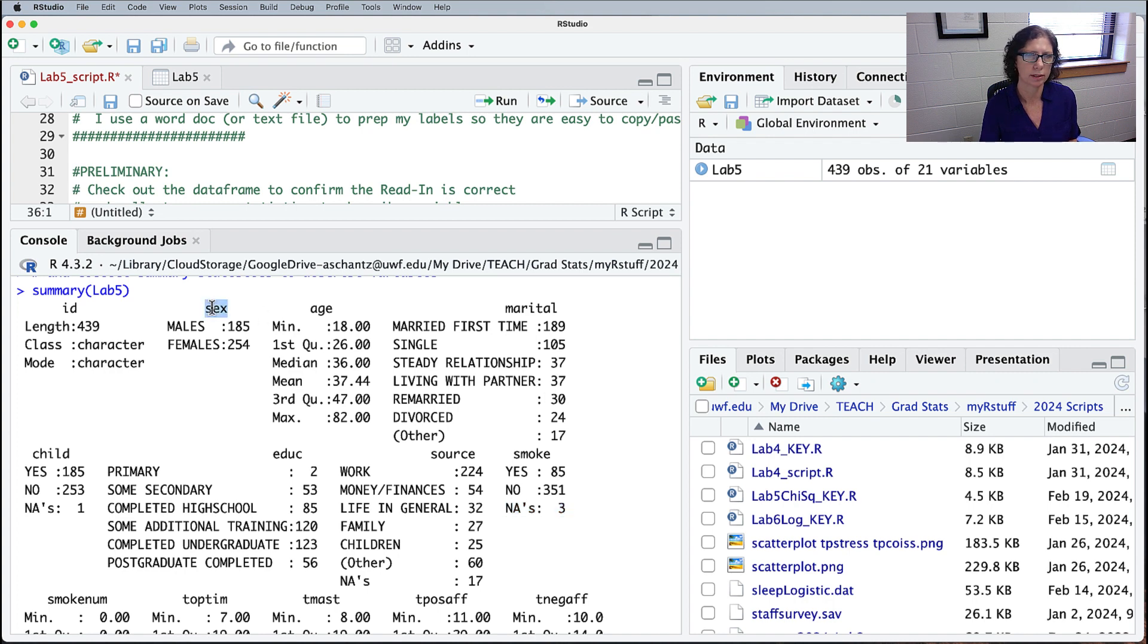
{"action": "double_click", "coordinate": [529, 453]}
{"action": "double_click", "coordinate": [454, 453]}
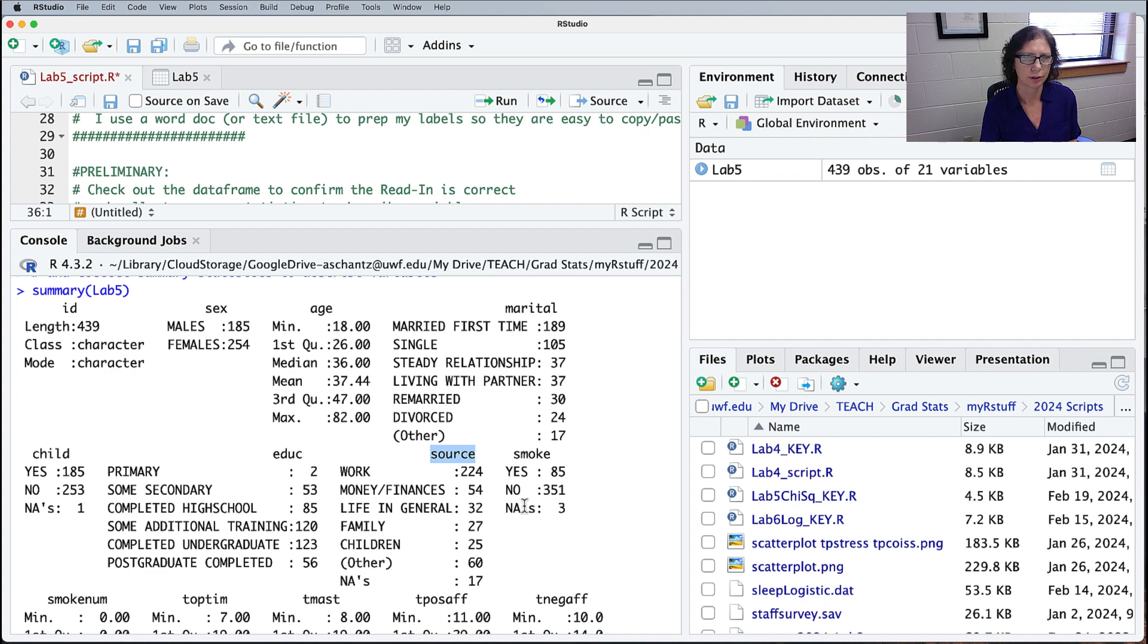
{"action": "scroll", "coordinate": [528, 502], "scroll_direction": "down", "scroll_amount": 2}
{"action": "scroll", "coordinate": [529, 501], "scroll_direction": "up", "scroll_amount": 2}
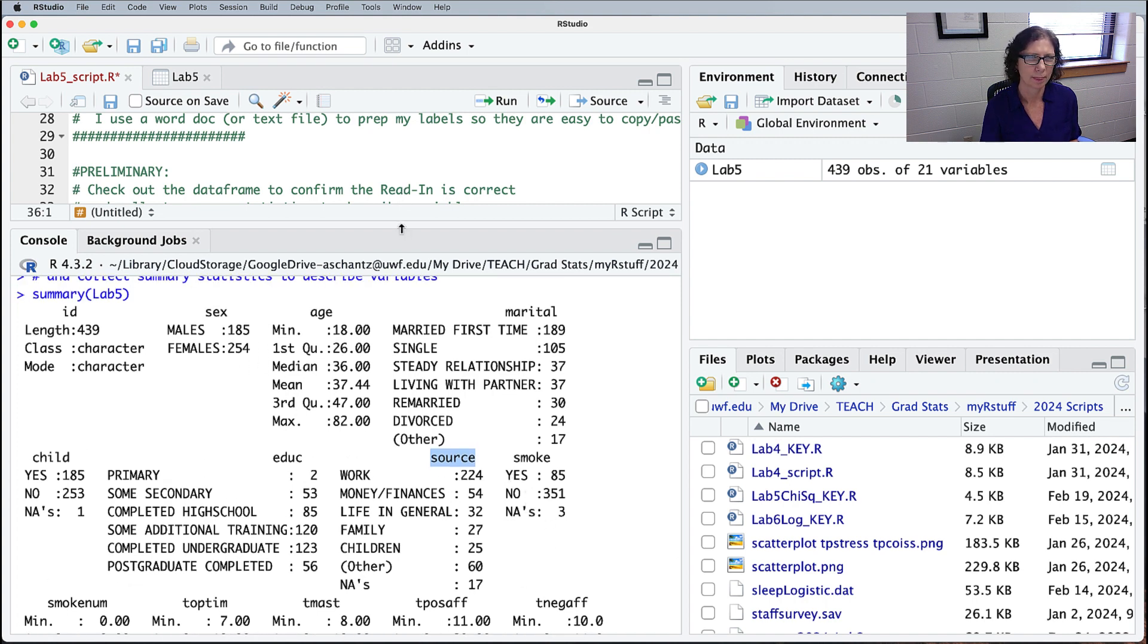
Step: Enlarge the script editor and run library(janitor) beneath the comments about the prior Lab2 coding
{"action": "left_click_drag", "start_coordinate": [403, 225], "coordinate": [432, 299]}
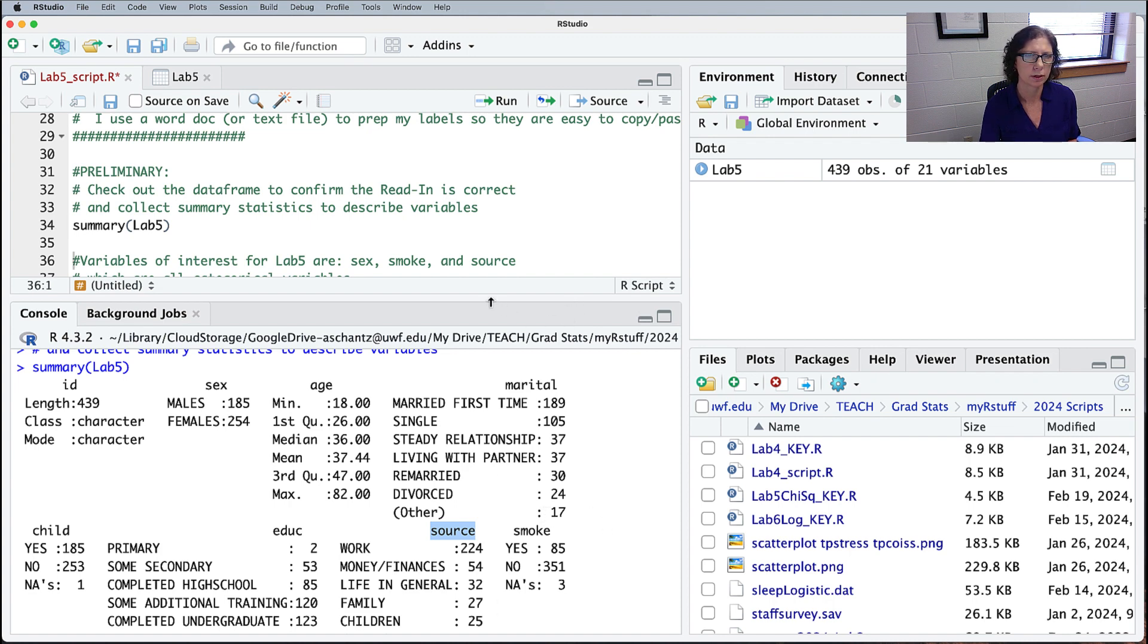
{"action": "left_click_drag", "start_coordinate": [491, 302], "coordinate": [491, 348]}
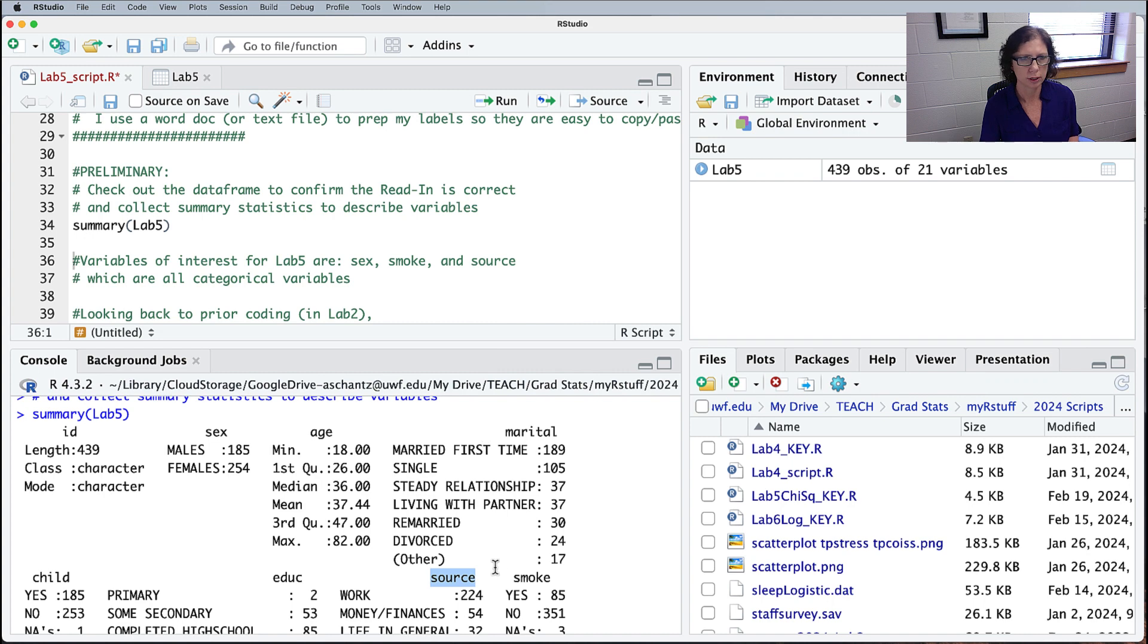
{"action": "scroll", "coordinate": [436, 245], "scroll_direction": "down", "scroll_amount": 2}
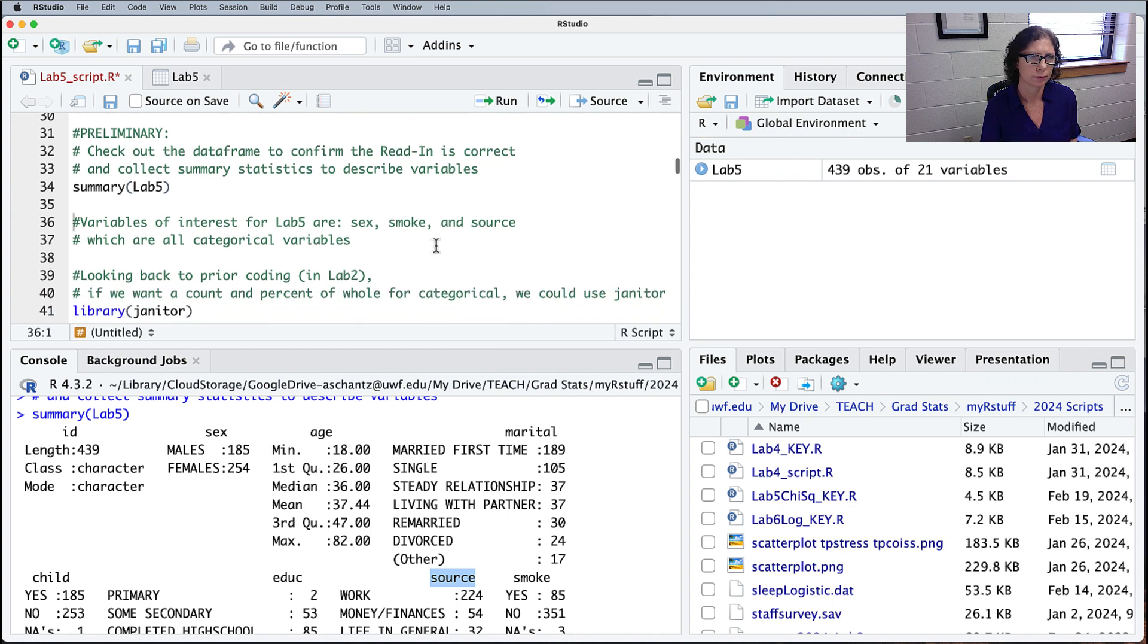
{"action": "scroll", "coordinate": [436, 245], "scroll_direction": "down", "scroll_amount": 6}
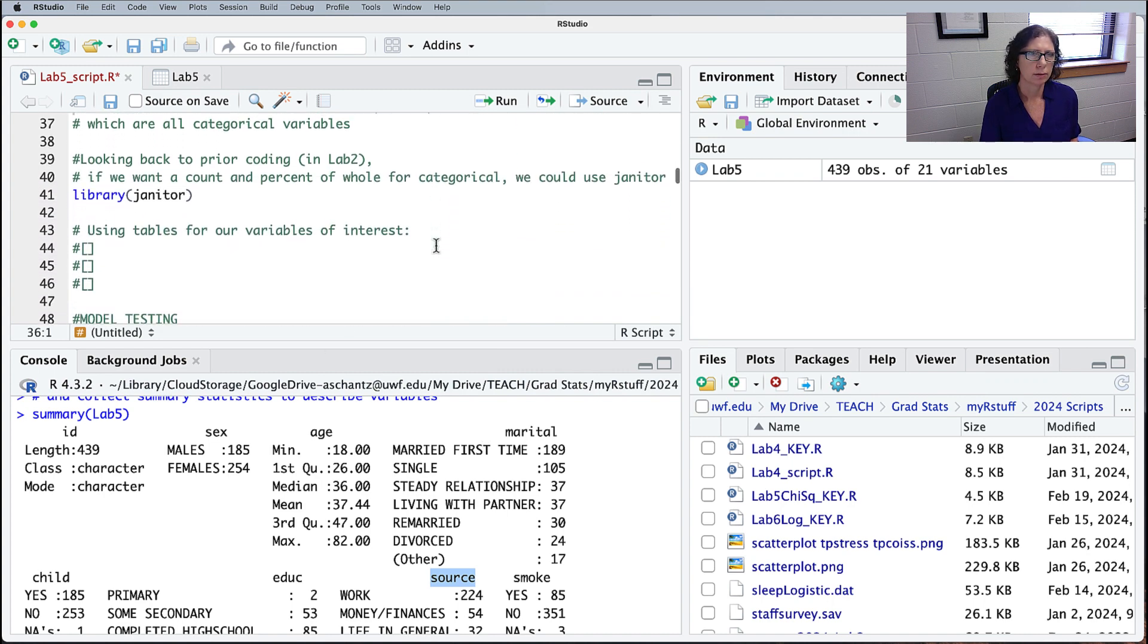
{"action": "scroll", "coordinate": [436, 245], "scroll_direction": "down", "scroll_amount": 1}
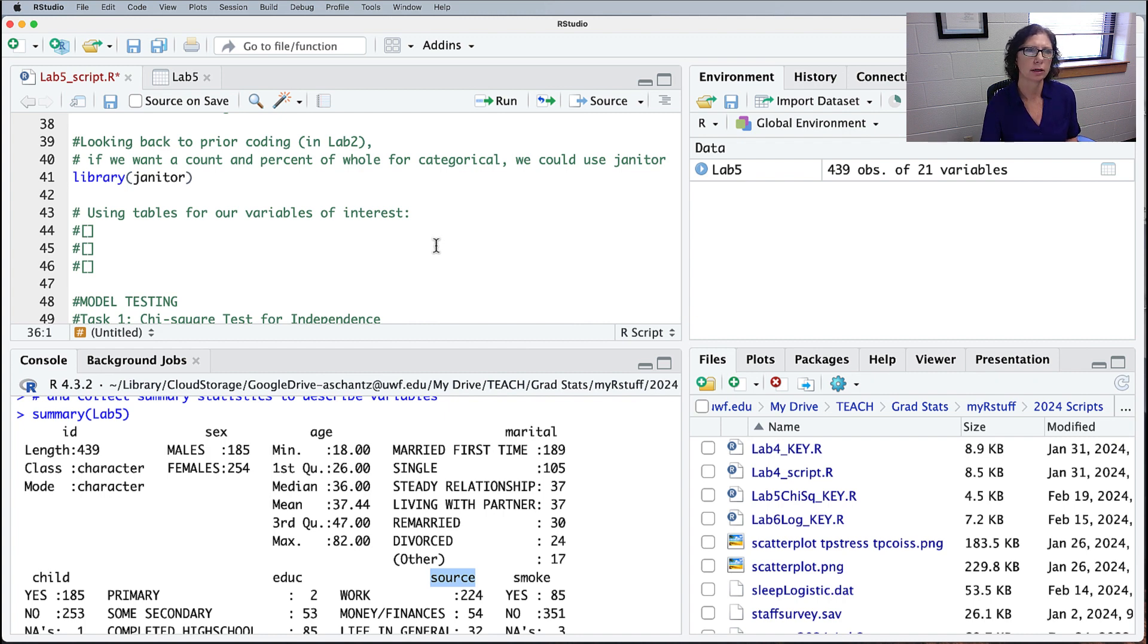
{"action": "left_click_drag", "start_coordinate": [186, 159], "coordinate": [501, 159]}
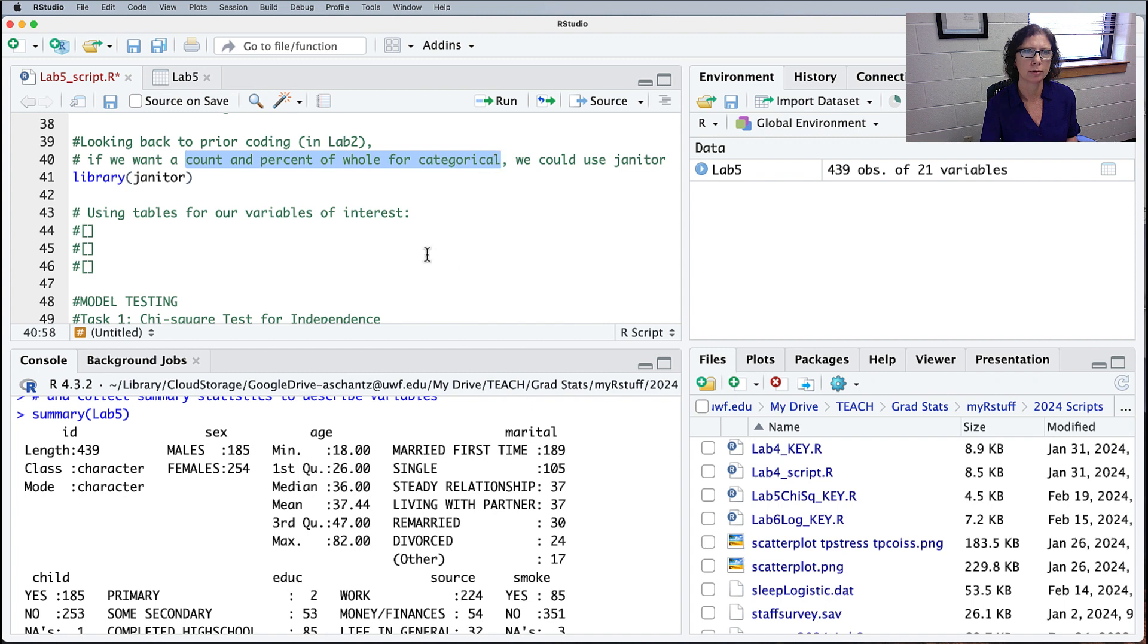
{"action": "left_click", "coordinate": [202, 179]}
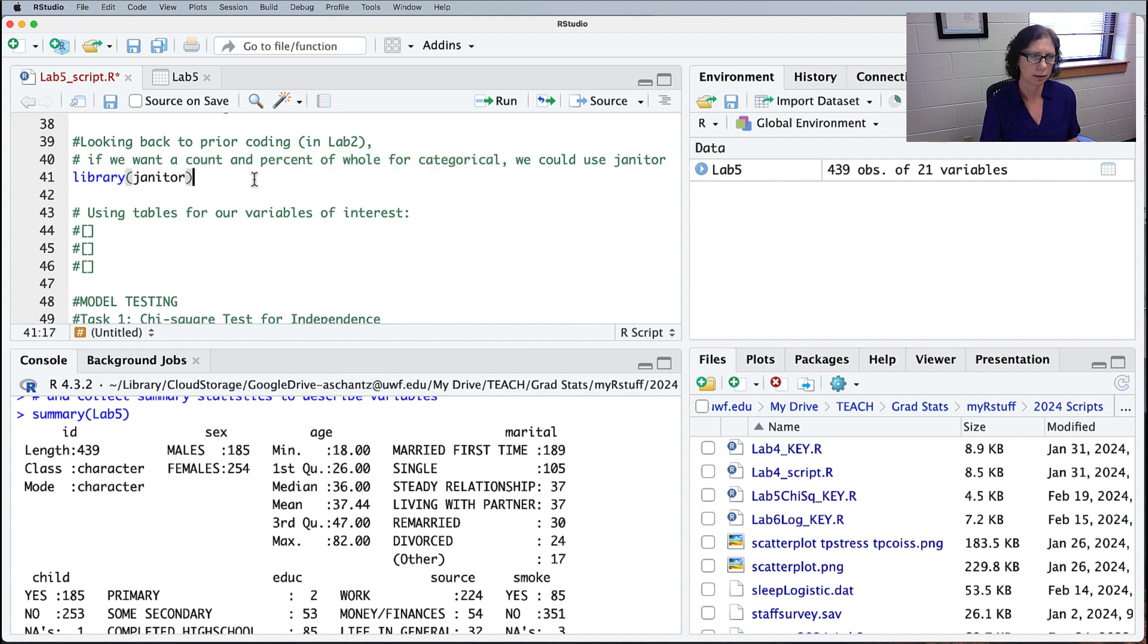
{"action": "key", "text": "super+Return"}
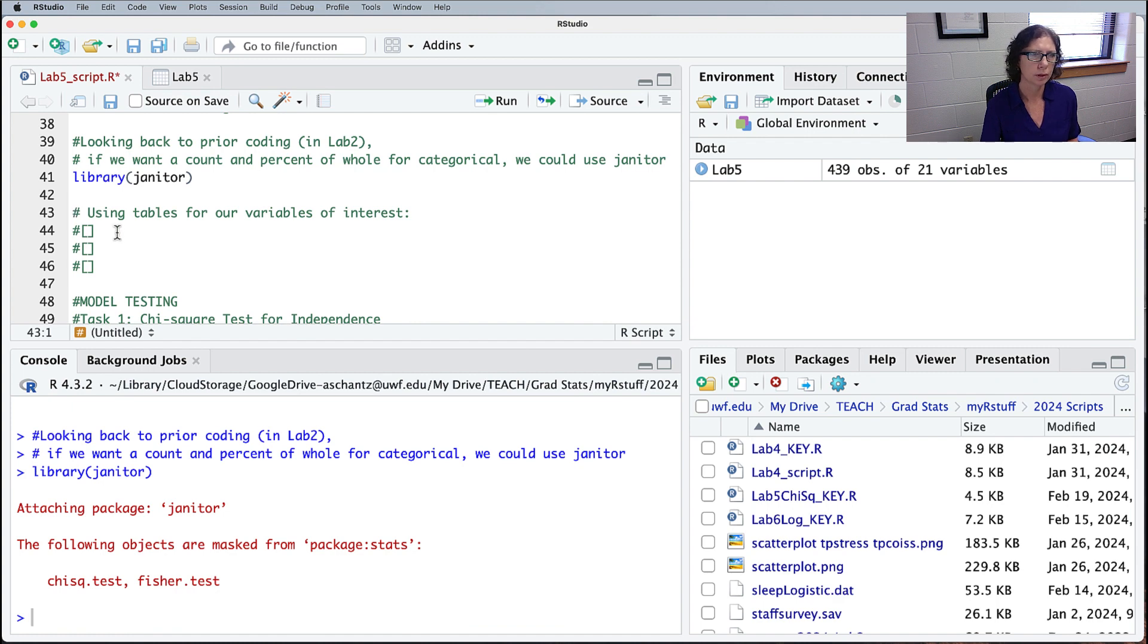
Step: Replace the first #[] placeholder under the tables comment with tabyl(Lab5, sex), run it and check the MALES count and percent
{"action": "left_click_drag", "start_coordinate": [114, 230], "coordinate": [54, 242]}
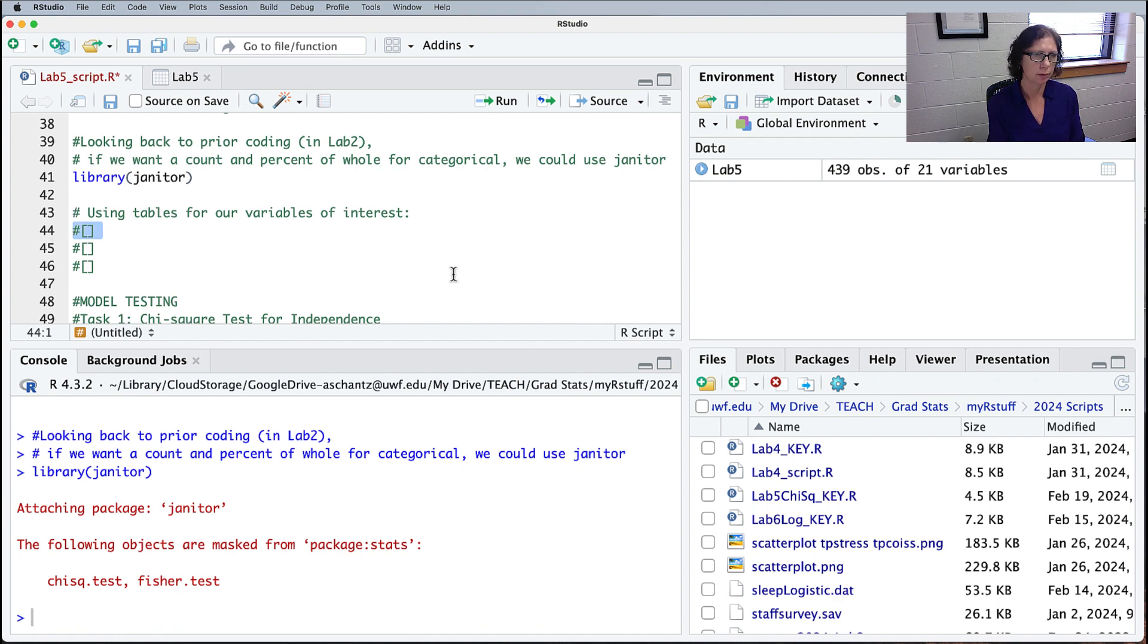
{"action": "type", "text": "tabyl"}
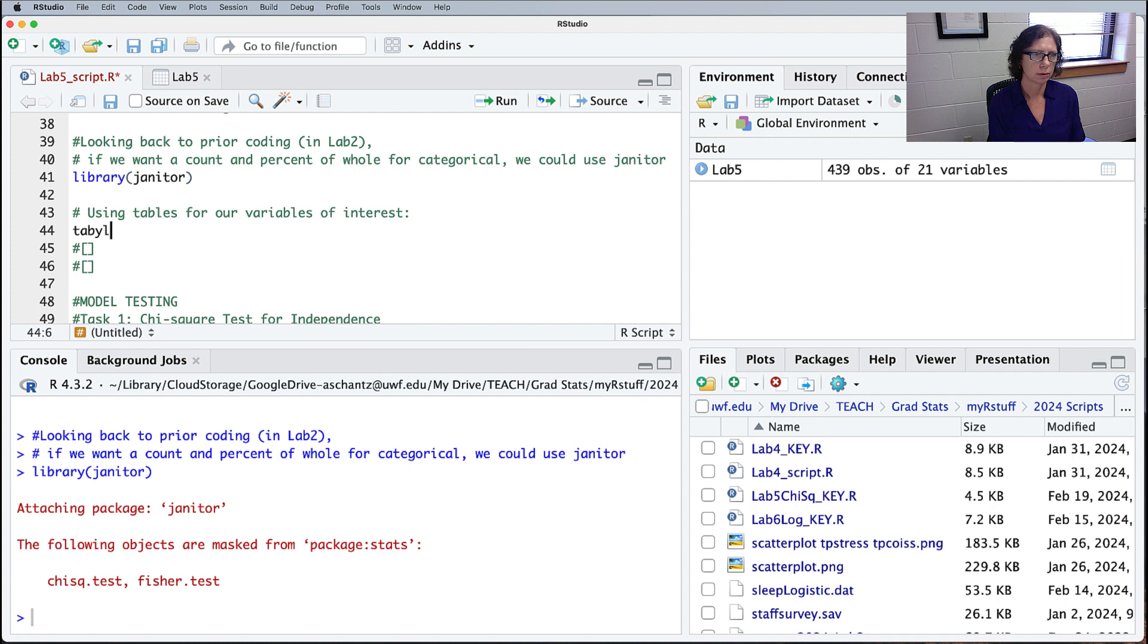
{"action": "key", "text": "BackSpace"}
{"action": "type", "text": "l"}
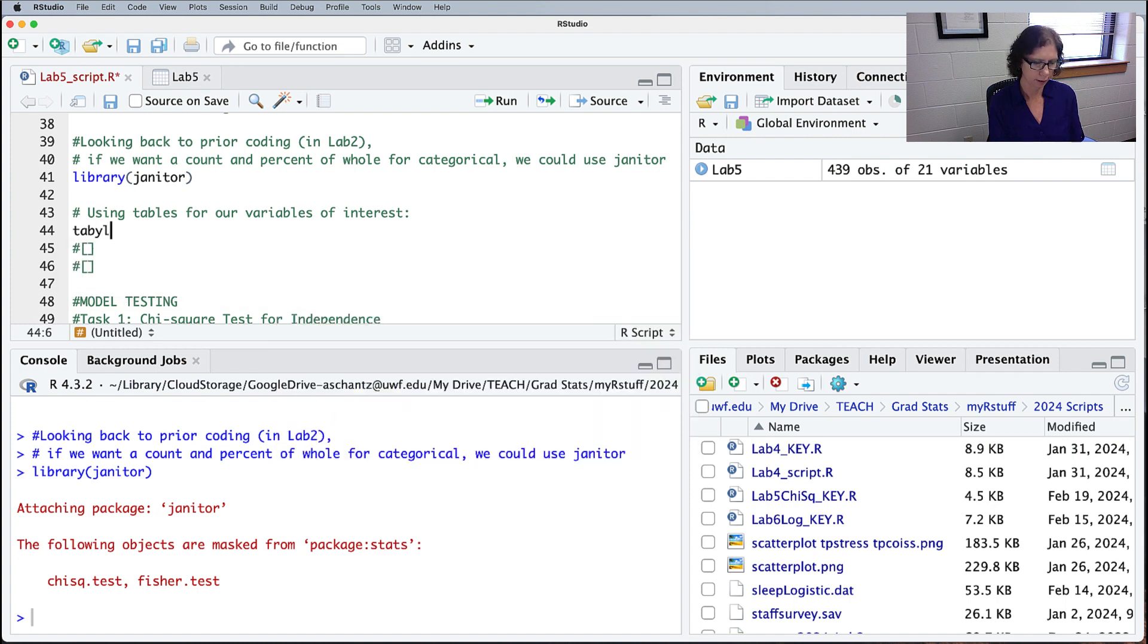
{"action": "type", "text": "("}
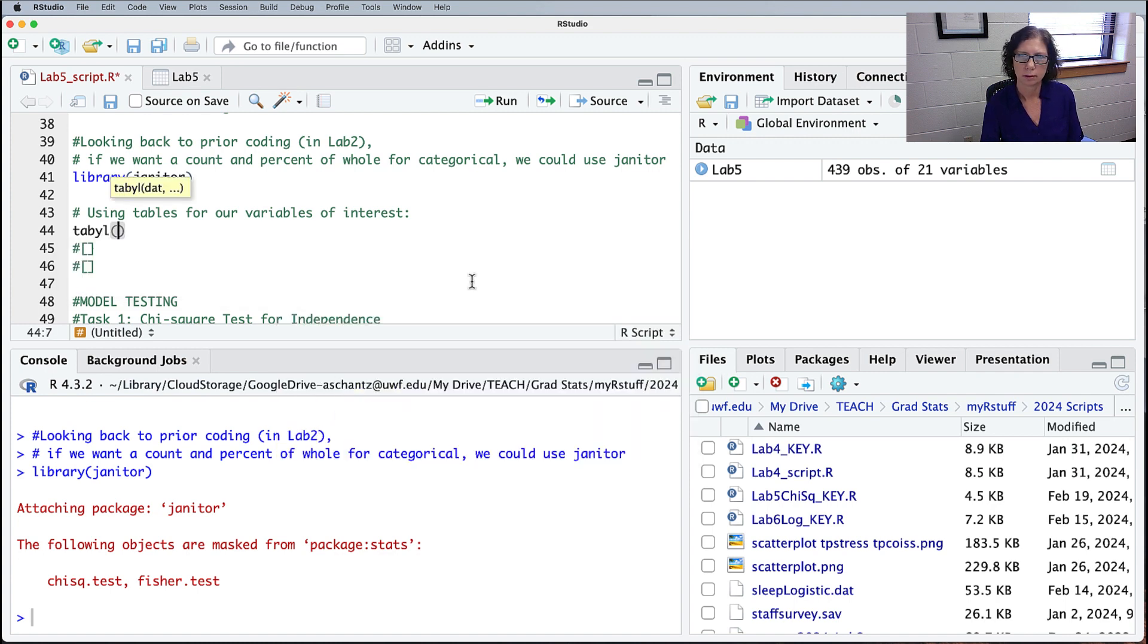
{"action": "type", "text": "Lab5,"}
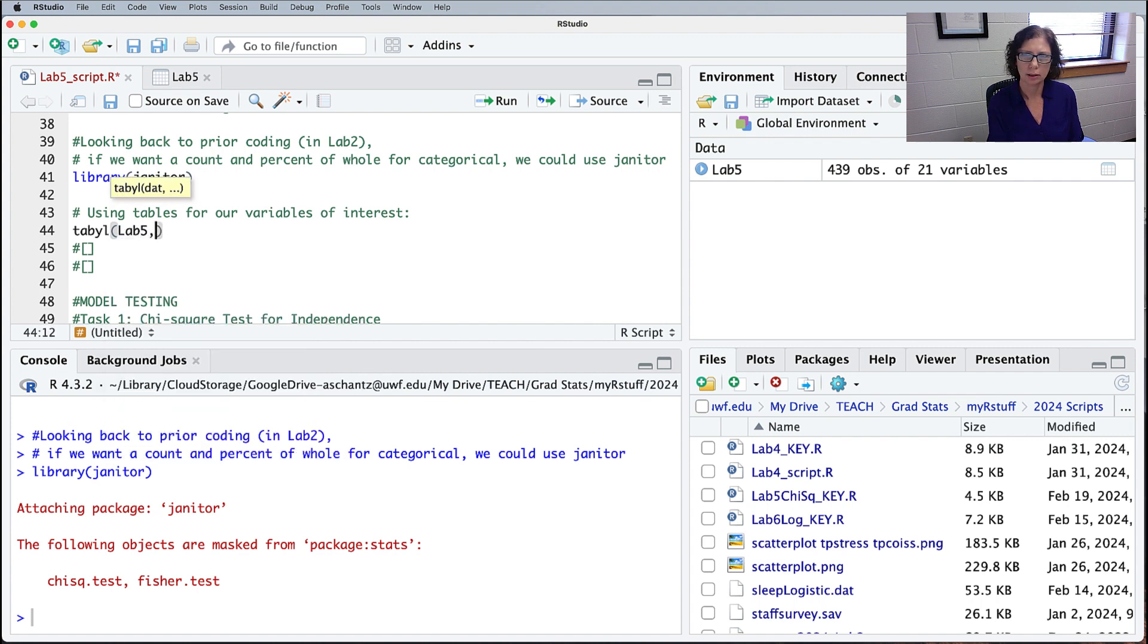
{"action": "type", "text": " sex"}
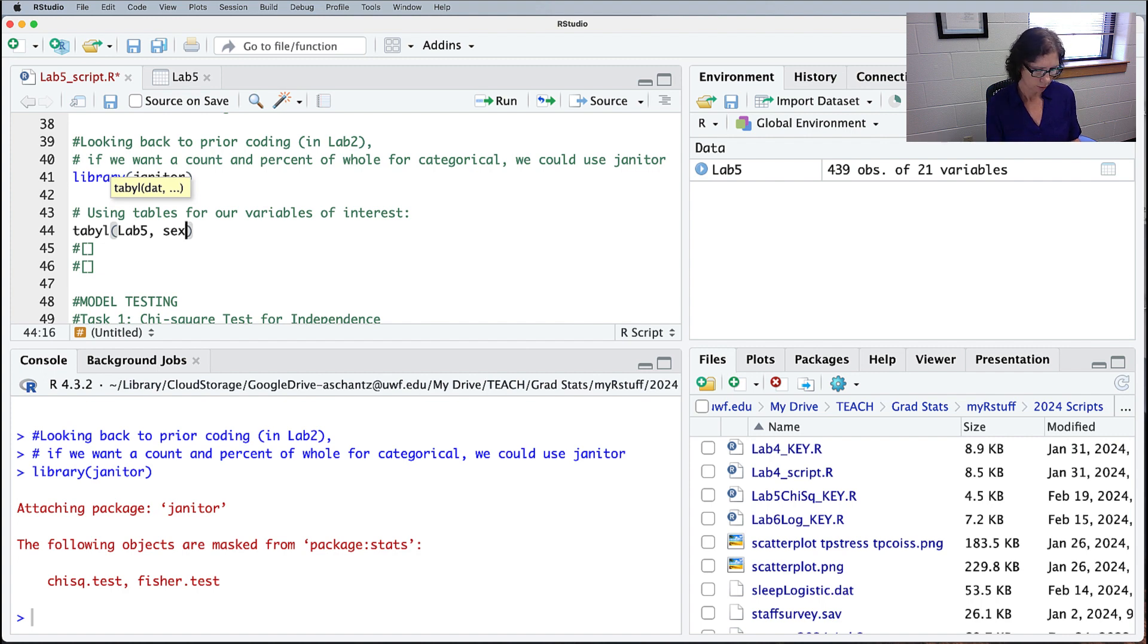
{"action": "key", "text": "super+Return"}
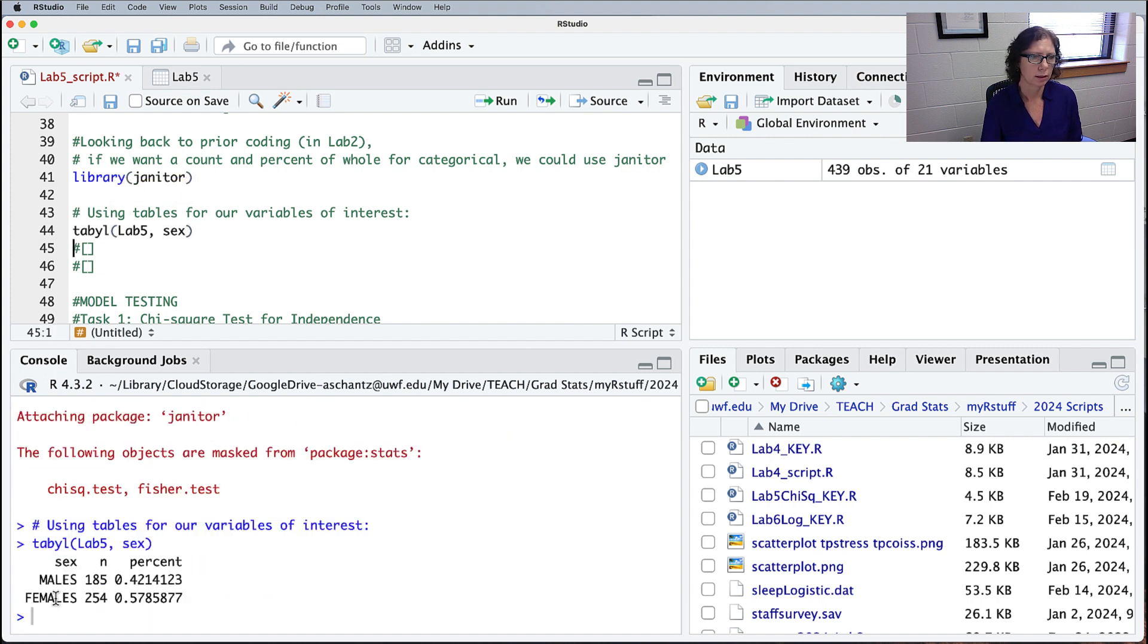
{"action": "double_click", "coordinate": [96, 579]}
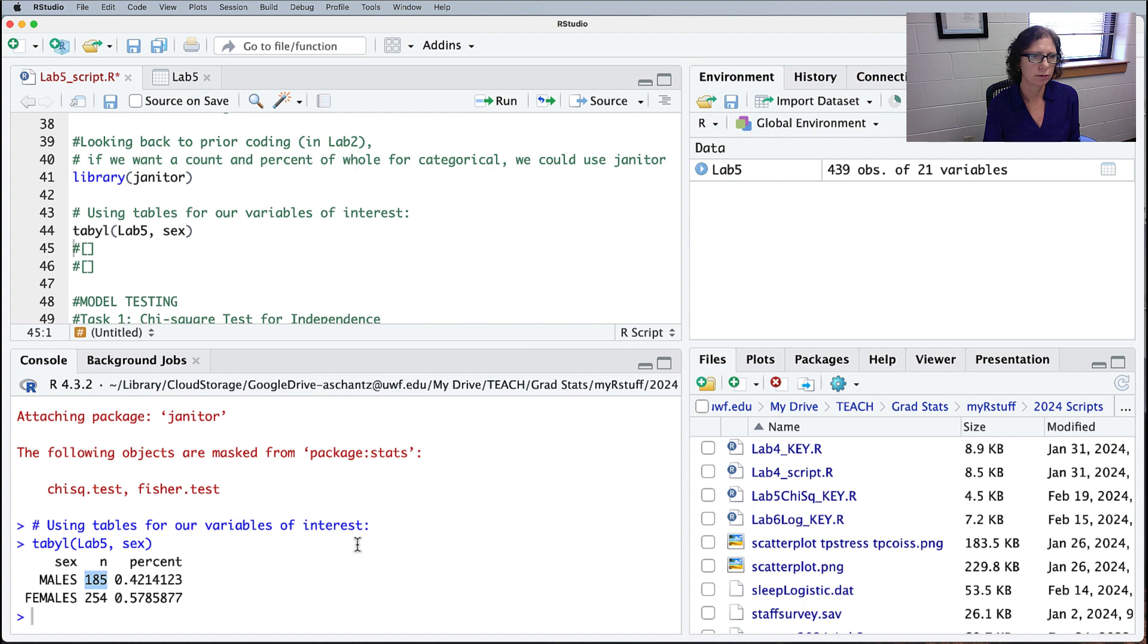
{"action": "left_click_drag", "start_coordinate": [130, 579], "coordinate": [169, 578]}
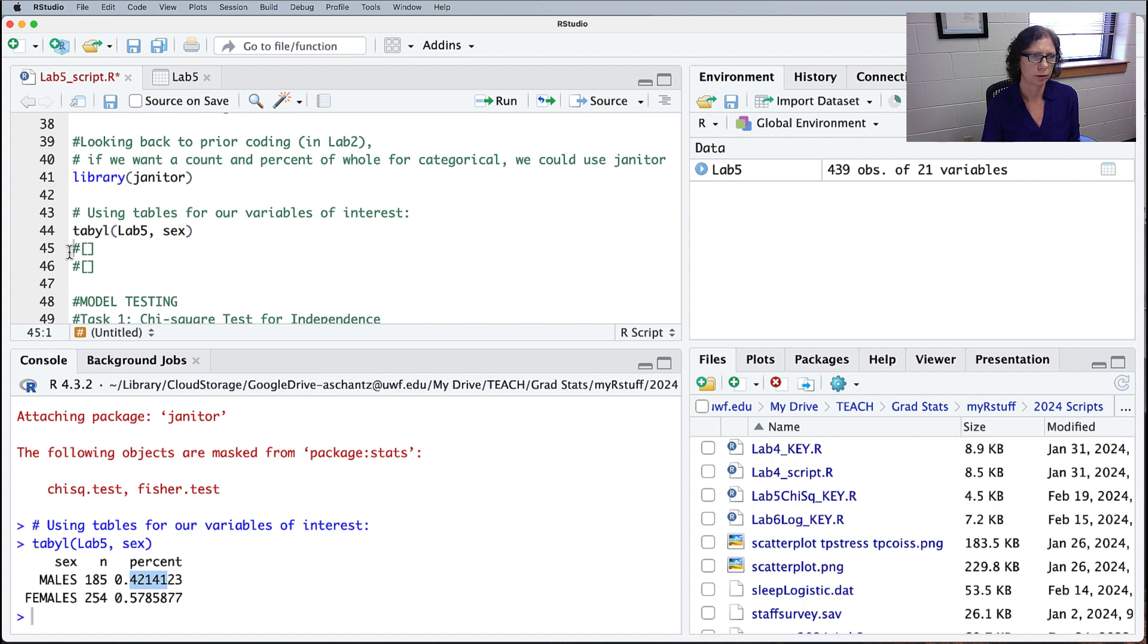
Step: Copy the tabyl(Lab5, sex) line over the two remaining #[] placeholders under the tables comment
{"action": "left_click_drag", "start_coordinate": [72, 230], "coordinate": [202, 238]}
{"action": "key", "text": "super+c"}
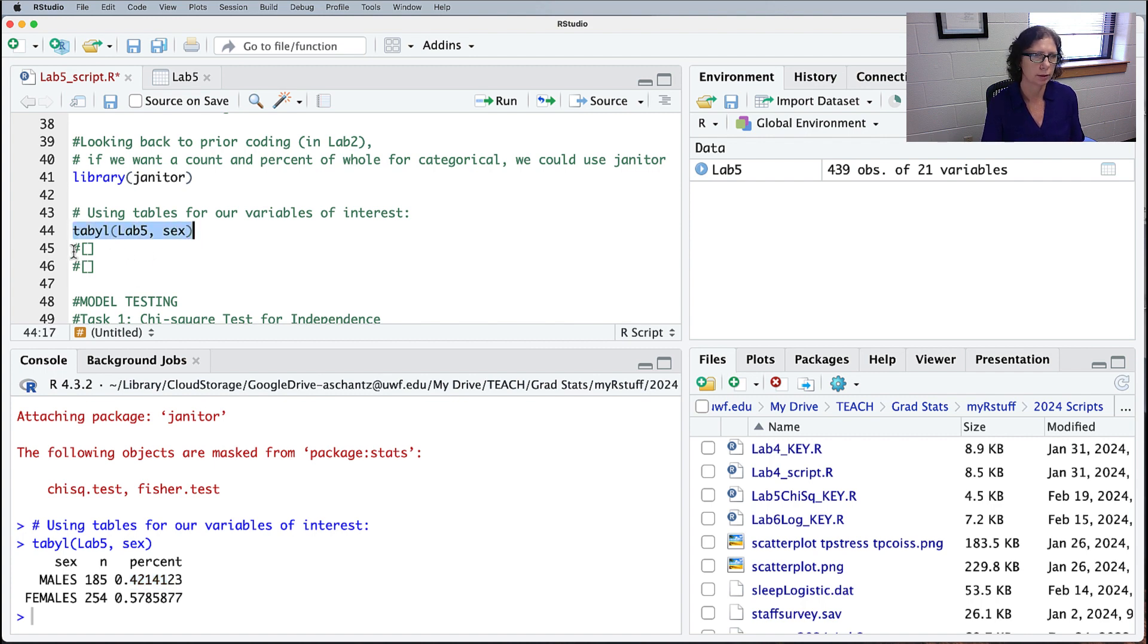
{"action": "left_click_drag", "start_coordinate": [72, 247], "coordinate": [103, 265]}
{"action": "key", "text": "super+v"}
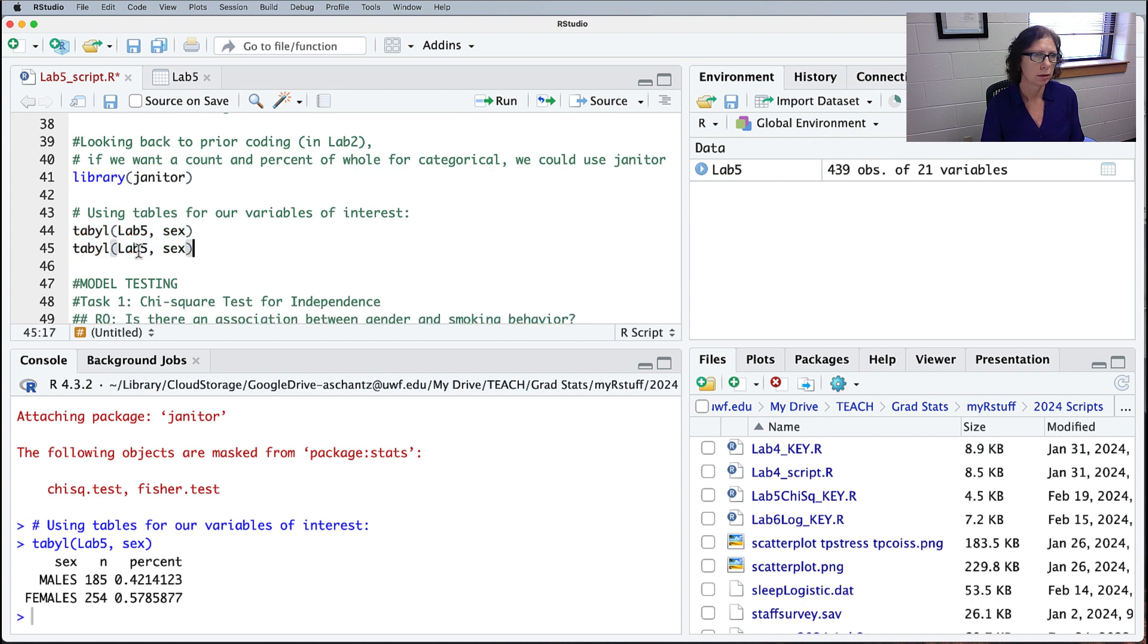
{"action": "key", "text": "Return"}
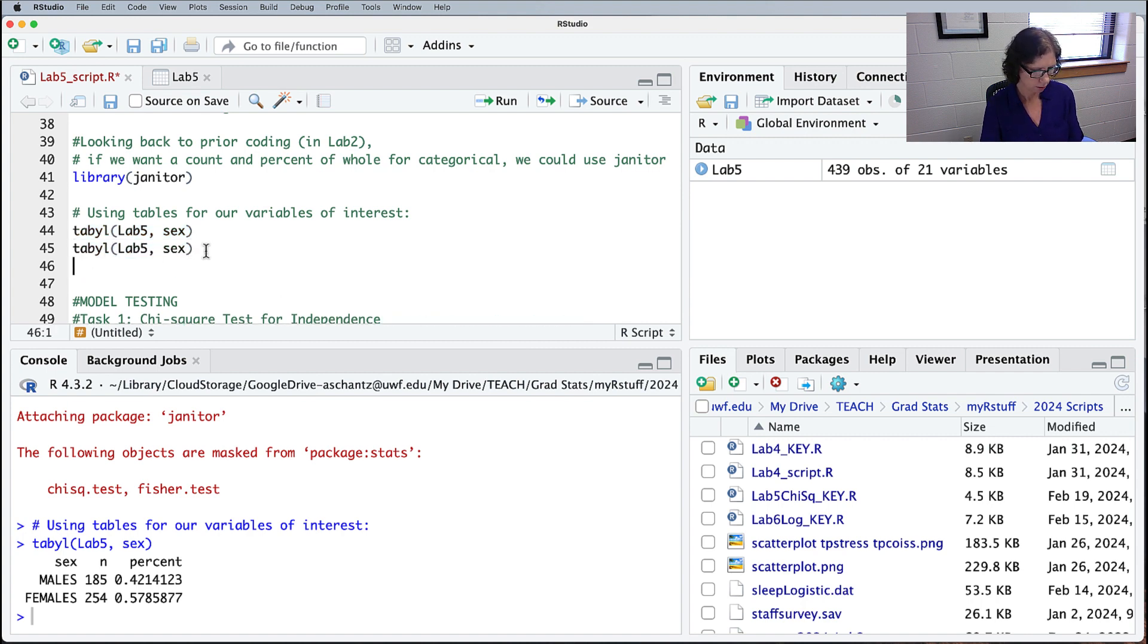
{"action": "key", "text": "super+v"}
Step: Change the variable to source in the second tabyl call and to smoke in the third
{"action": "double_click", "coordinate": [173, 247]}
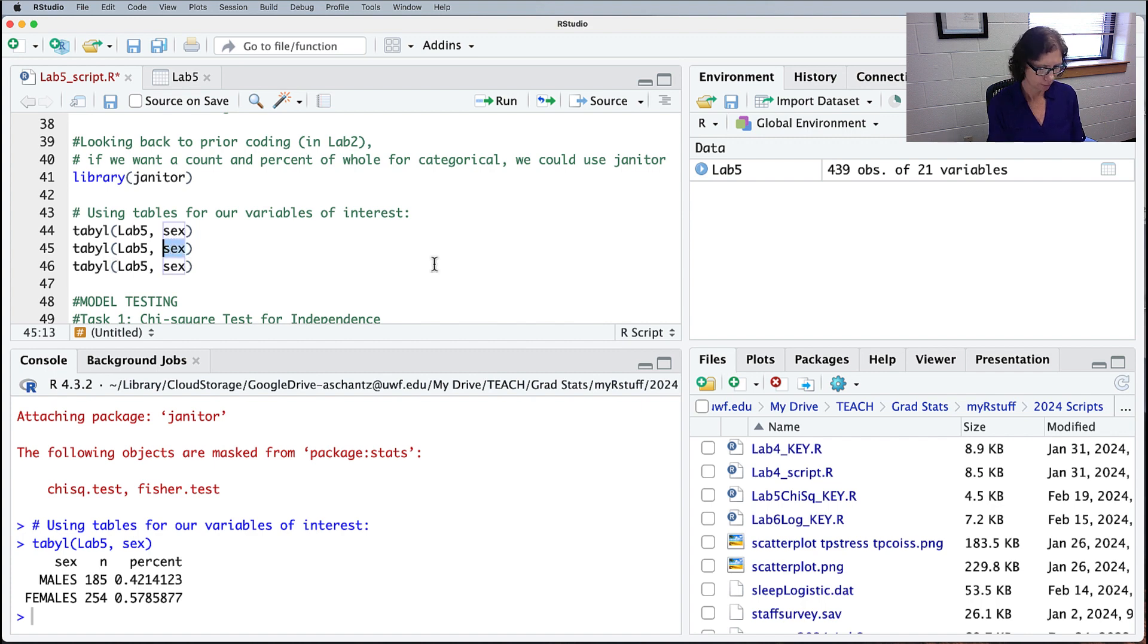
{"action": "type", "text": "source"}
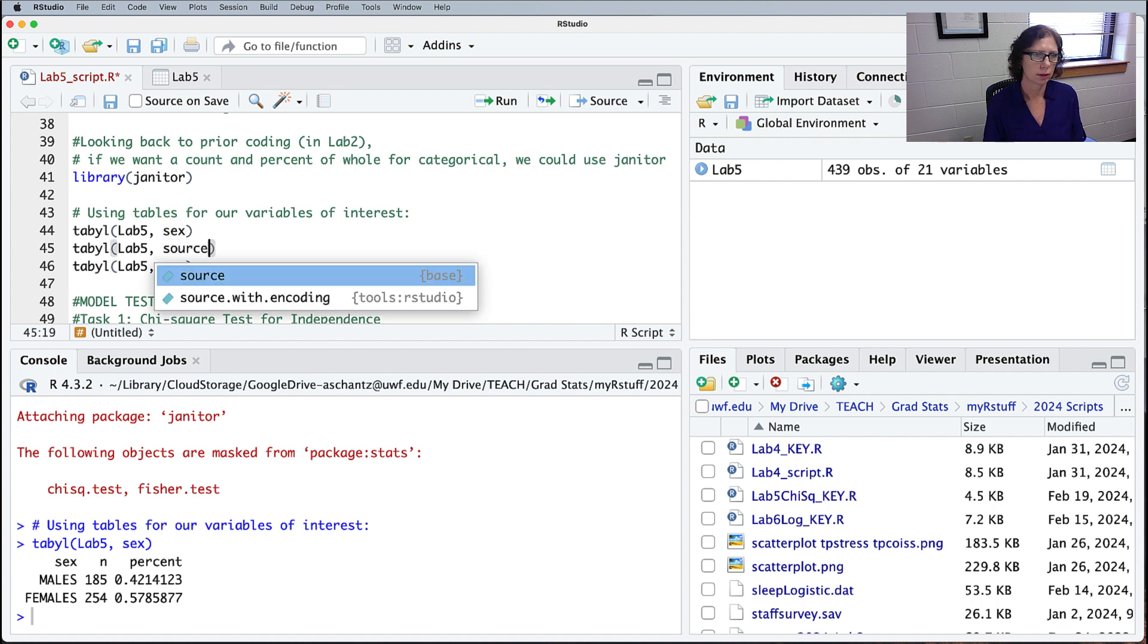
{"action": "left_click", "coordinate": [291, 247]}
{"action": "left_click", "coordinate": [172, 266]}
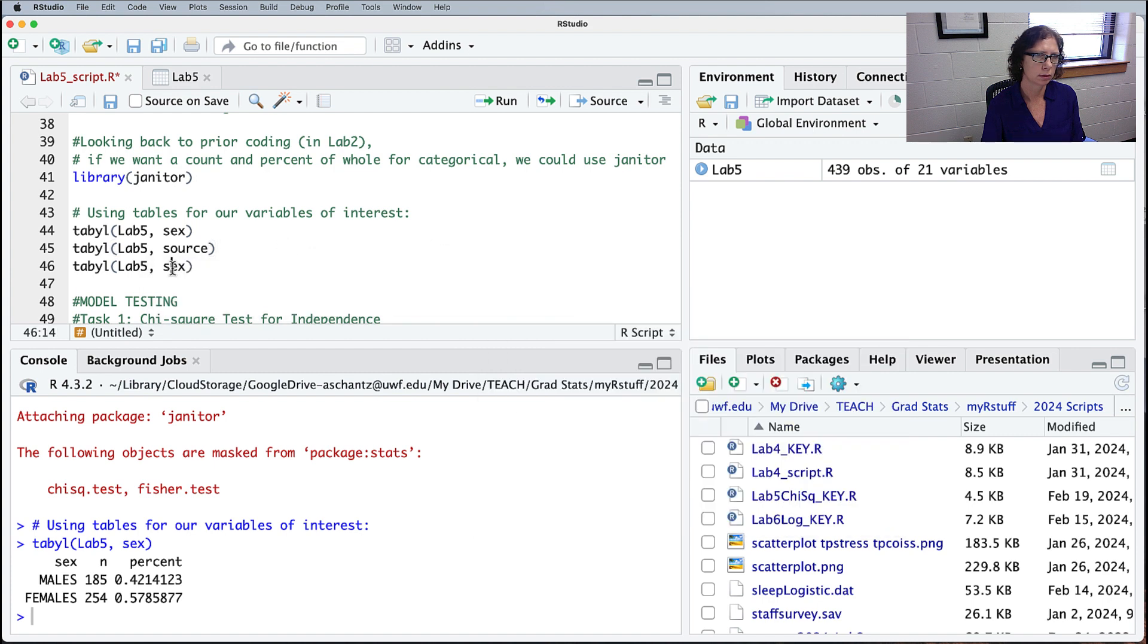
{"action": "double_click", "coordinate": [172, 266]}
{"action": "type", "text": "smoke"}
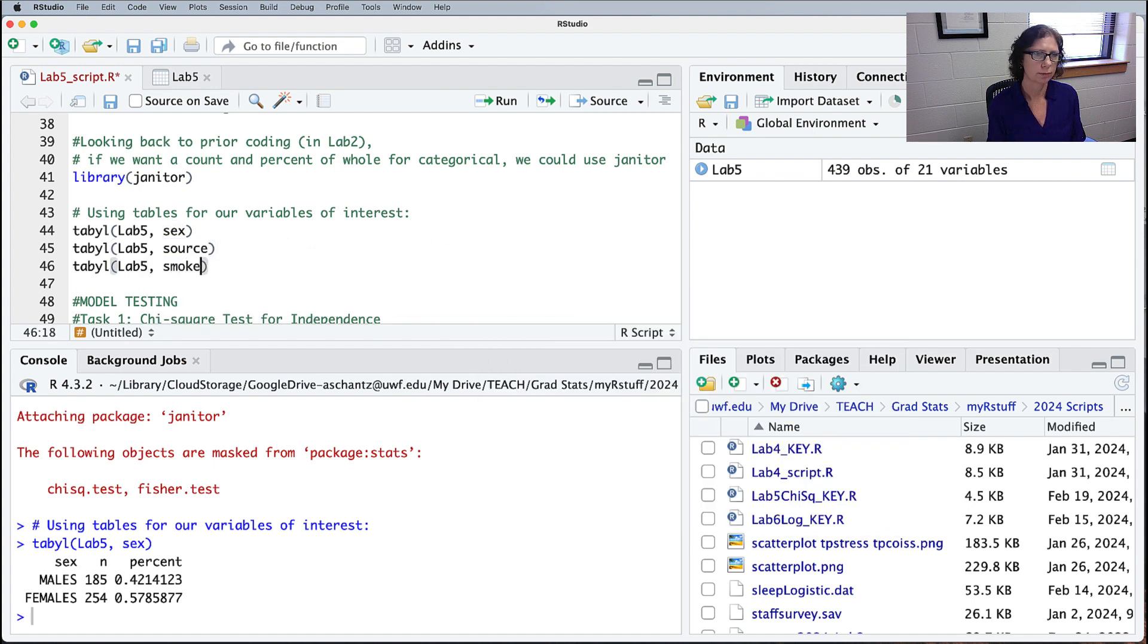
Step: Run tabyl(Lab5, source) and compare percent with valid_percent in the WORK row, including the share of the <NA> row
{"action": "left_click", "coordinate": [227, 247]}
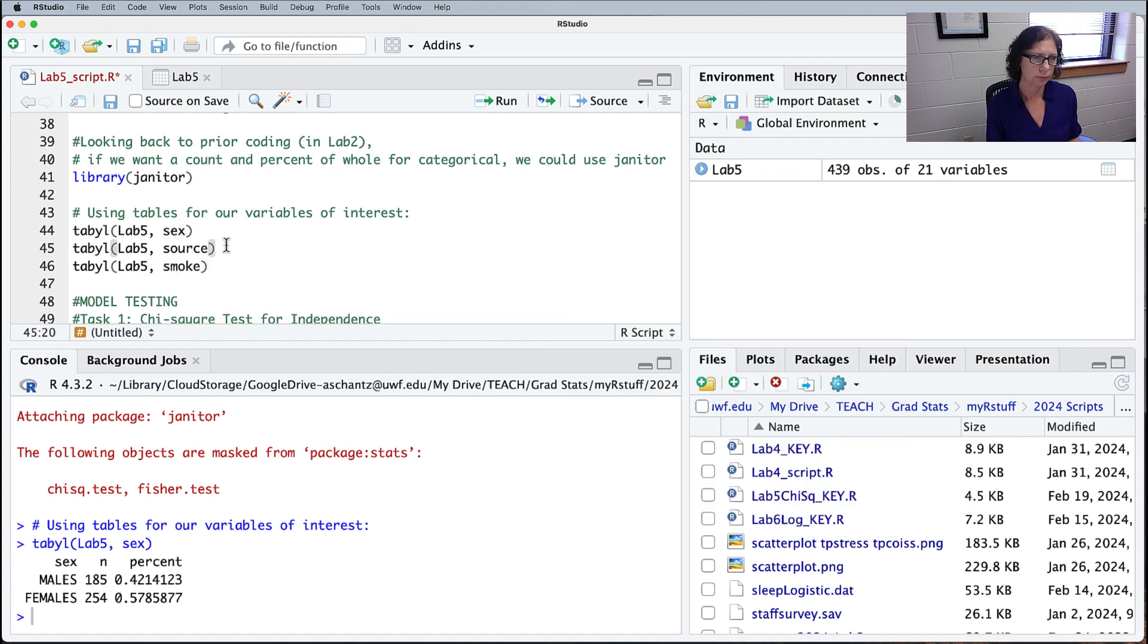
{"action": "key", "text": "super+Return"}
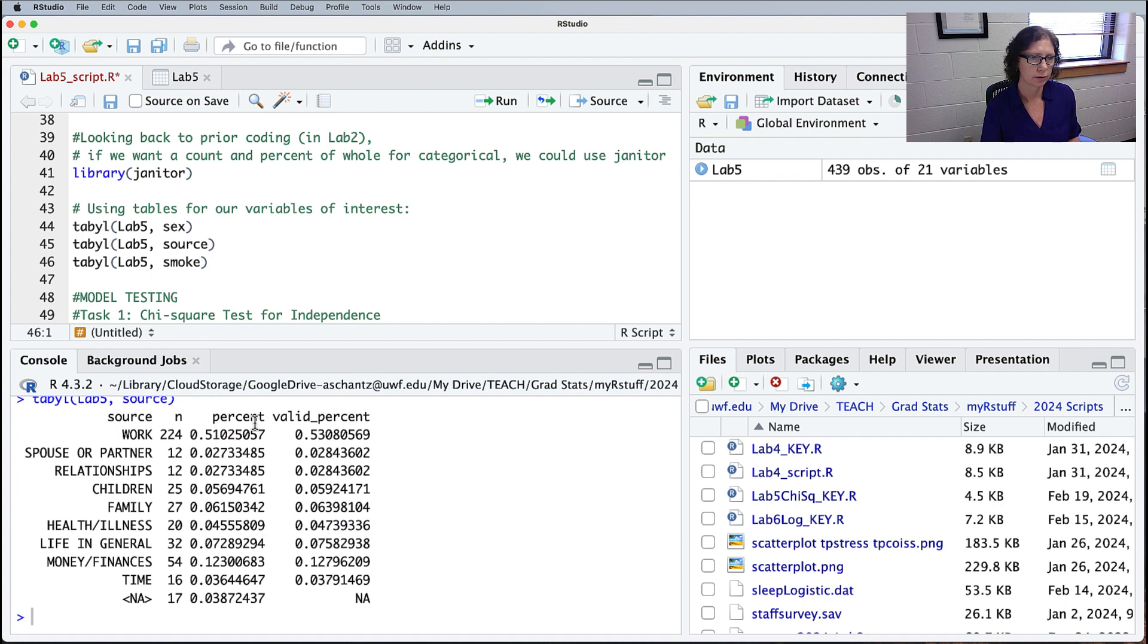
{"action": "left_click_drag", "start_coordinate": [177, 436], "coordinate": [174, 455]}
{"action": "double_click", "coordinate": [173, 435]}
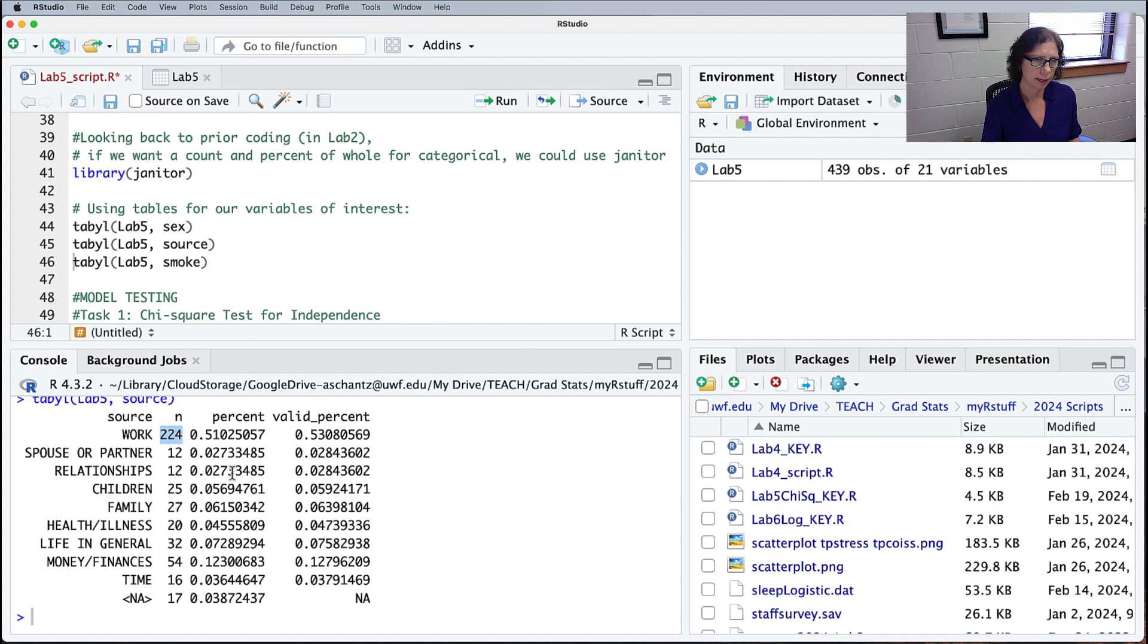
{"action": "double_click", "coordinate": [240, 437]}
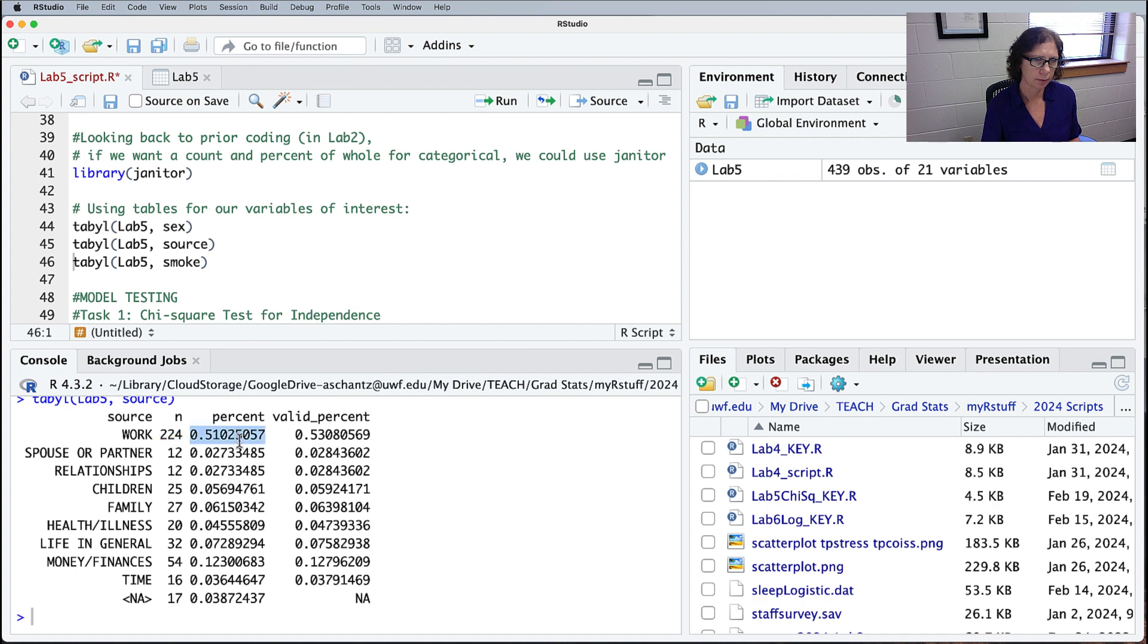
{"action": "double_click", "coordinate": [328, 434]}
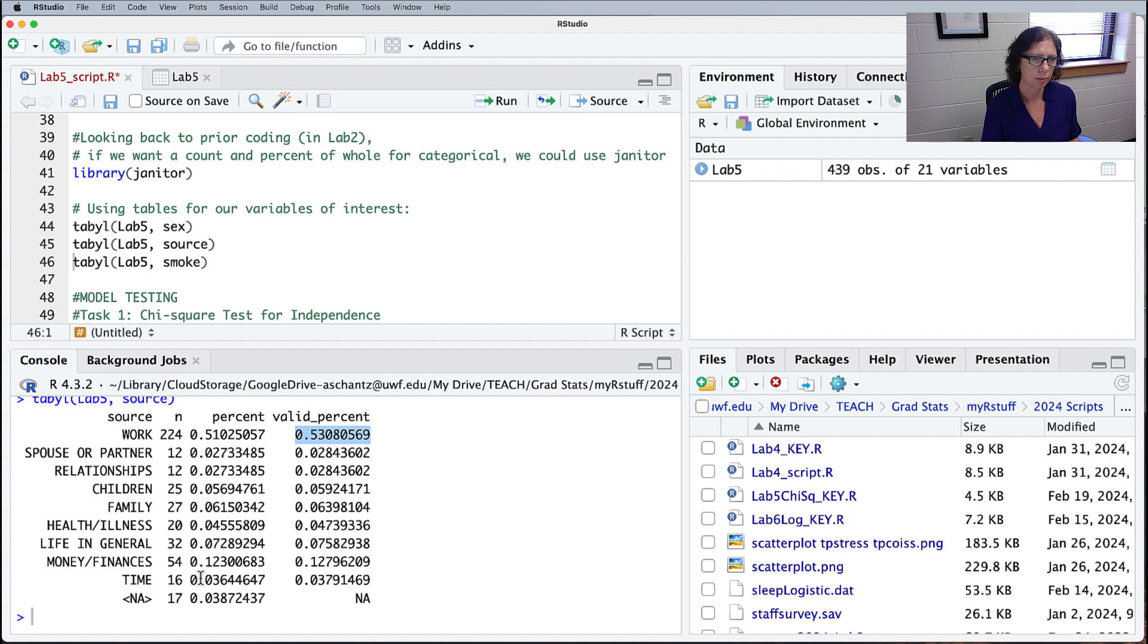
{"action": "left_click_drag", "start_coordinate": [122, 598], "coordinate": [266, 600]}
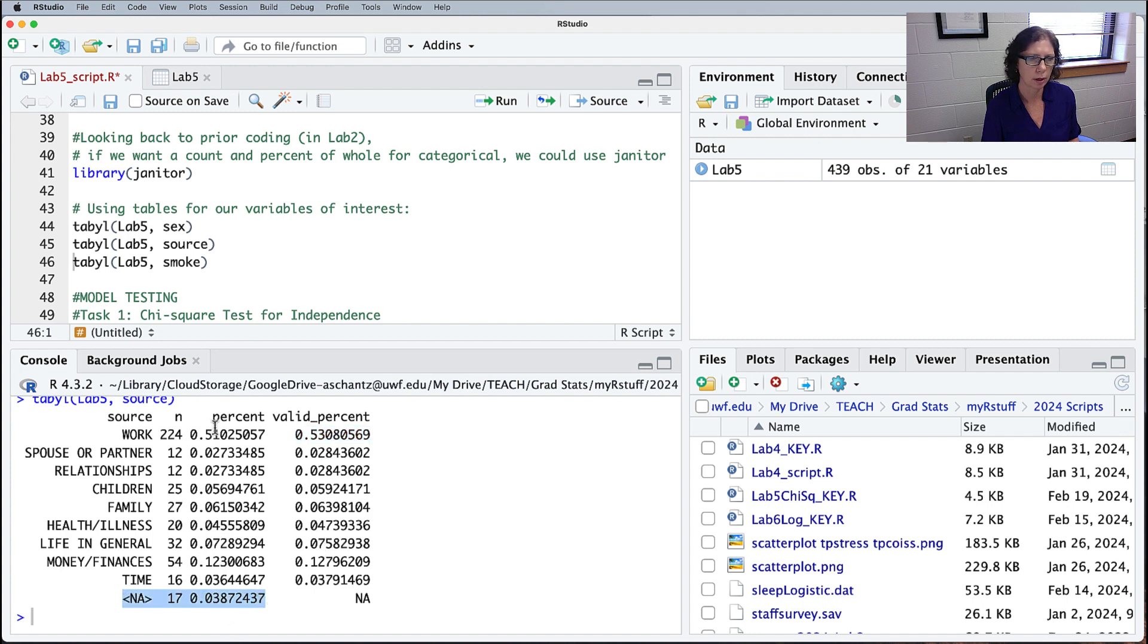
{"action": "double_click", "coordinate": [223, 601]}
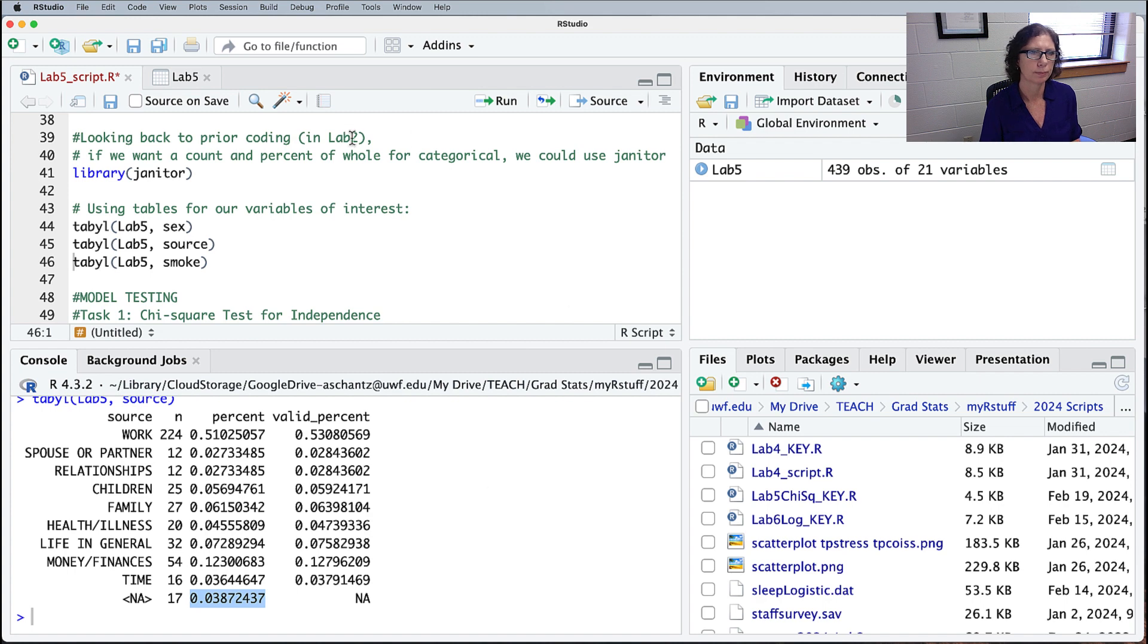
Step: Read the Task 1 chi-square research question in the script and look back at the sex table in the console output
{"action": "scroll", "coordinate": [359, 199], "scroll_direction": "down", "scroll_amount": 3}
{"action": "scroll", "coordinate": [359, 198], "scroll_direction": "down", "scroll_amount": 1}
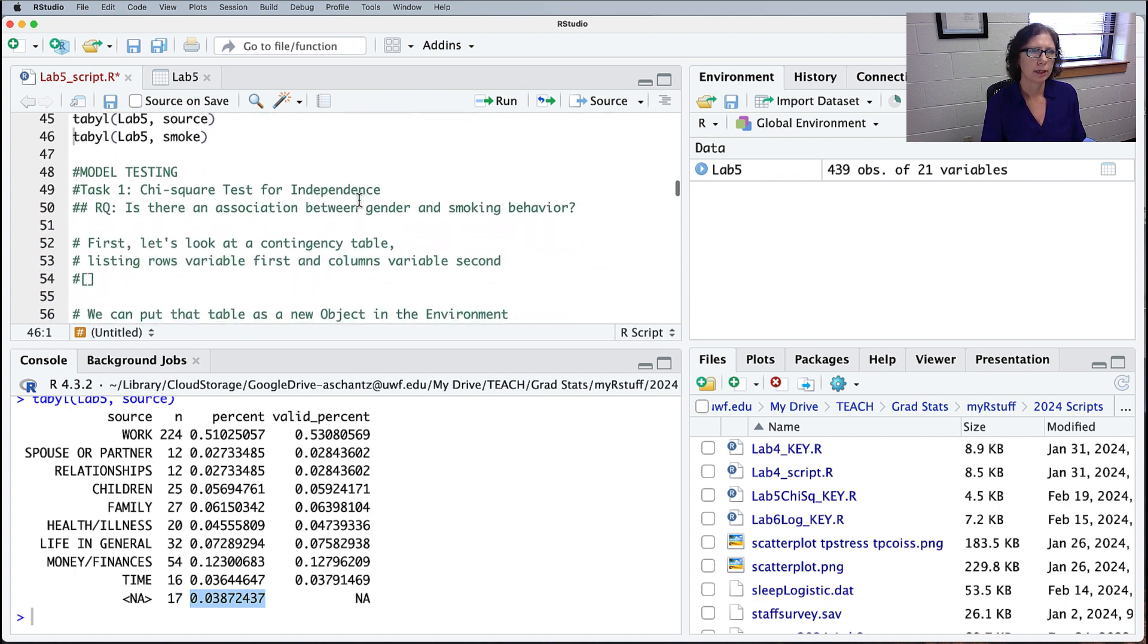
{"action": "scroll", "coordinate": [359, 199], "scroll_direction": "up", "scroll_amount": 2}
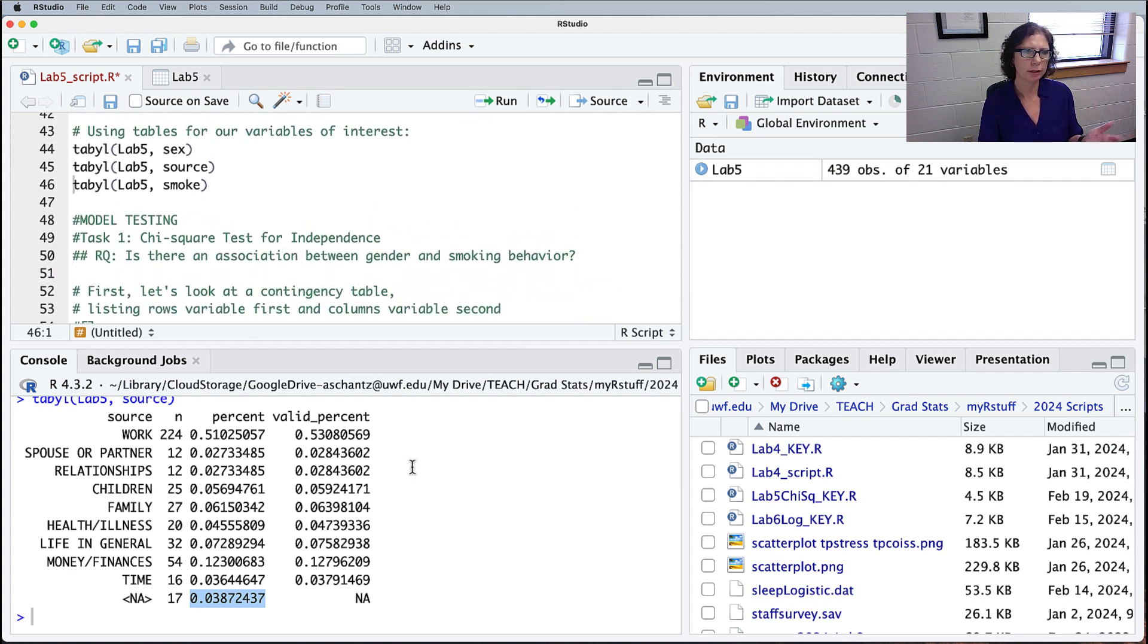
{"action": "scroll", "coordinate": [412, 466], "scroll_direction": "up", "scroll_amount": 10}
{"action": "scroll", "coordinate": [412, 466], "scroll_direction": "up", "scroll_amount": 15}
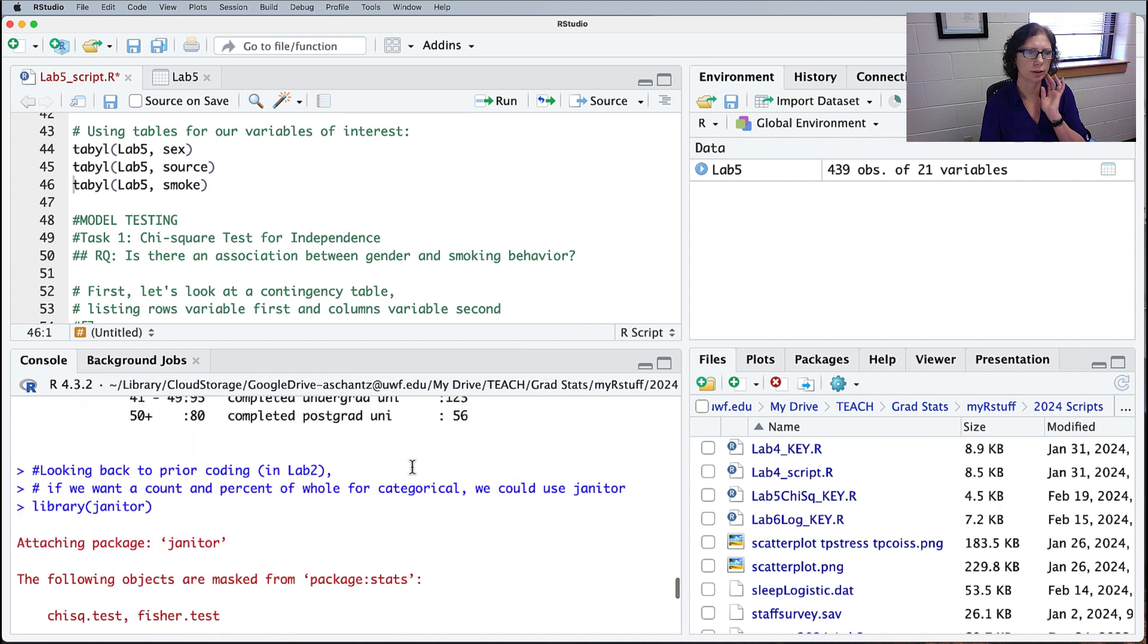
{"action": "scroll", "coordinate": [412, 466], "scroll_direction": "down", "scroll_amount": 15}
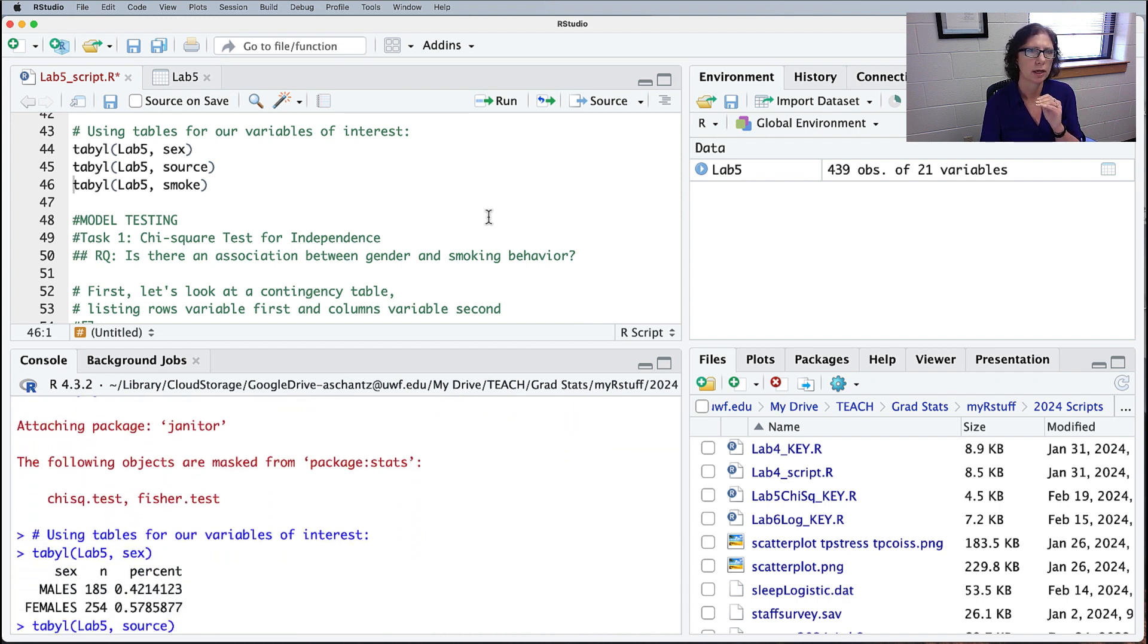
Step: Replace the #[] placeholder under the contingency table comment with table(Lab5$sex, Lab5$smoke)
{"action": "scroll", "coordinate": [489, 216], "scroll_direction": "down", "scroll_amount": 3}
{"action": "scroll", "coordinate": [489, 216], "scroll_direction": "down", "scroll_amount": 1}
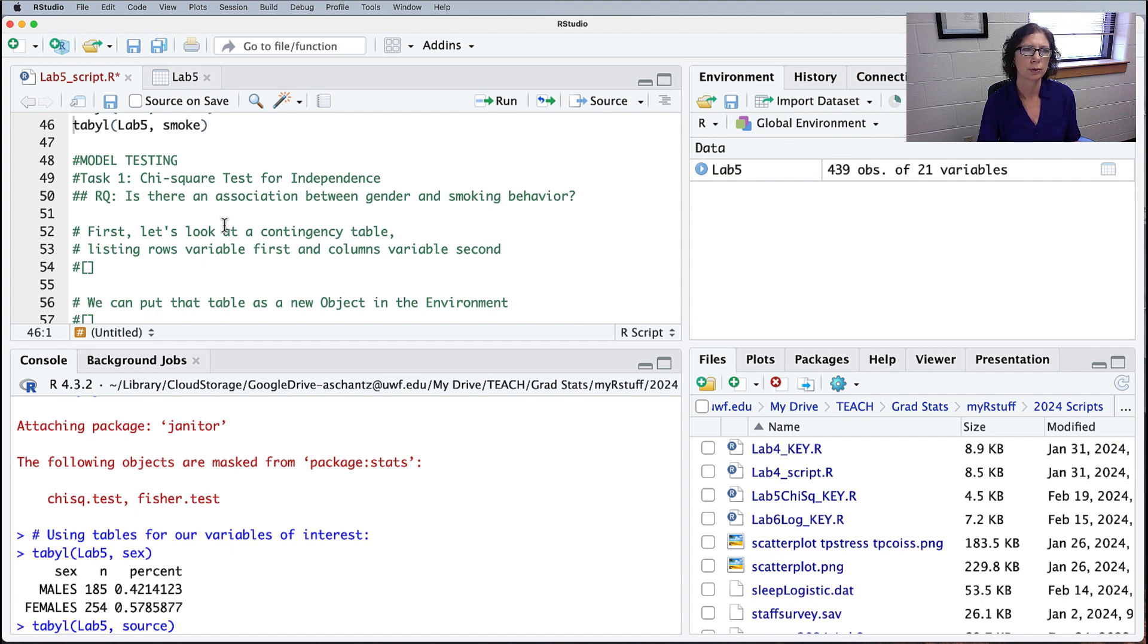
{"action": "left_click_drag", "start_coordinate": [253, 231], "coordinate": [375, 232]}
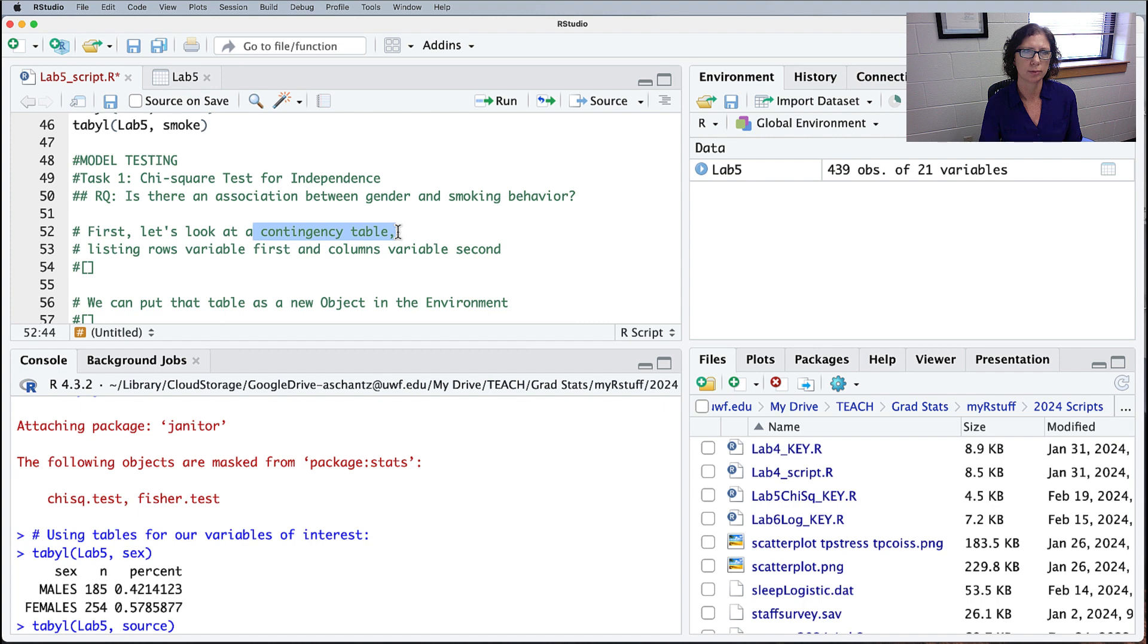
{"action": "left_click_drag", "start_coordinate": [119, 268], "coordinate": [73, 268]}
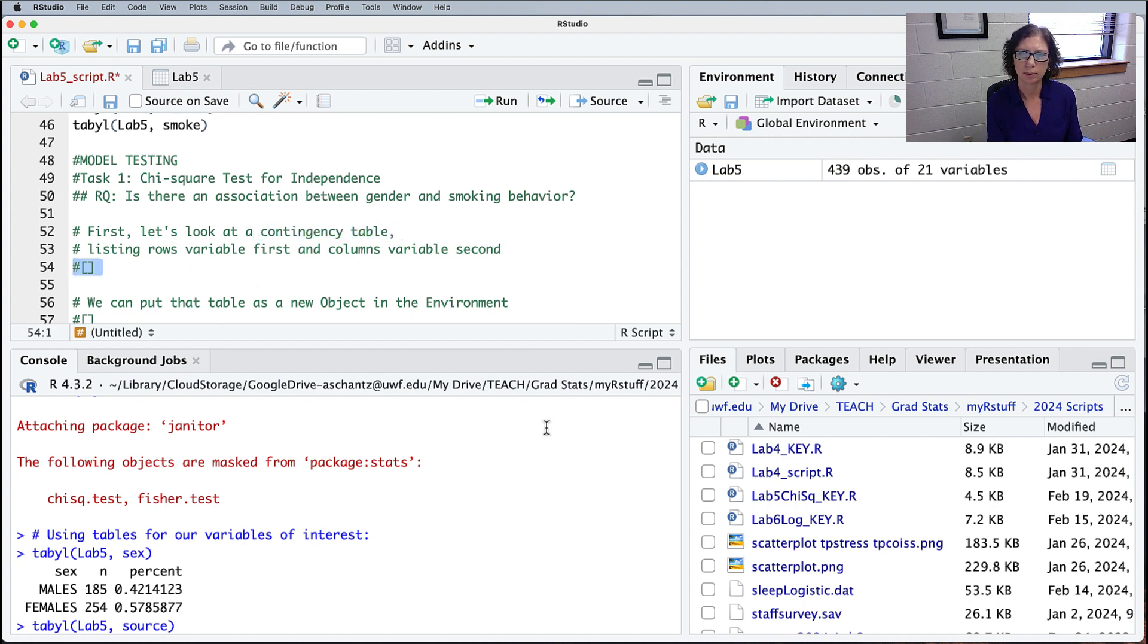
{"action": "type", "text": "table"}
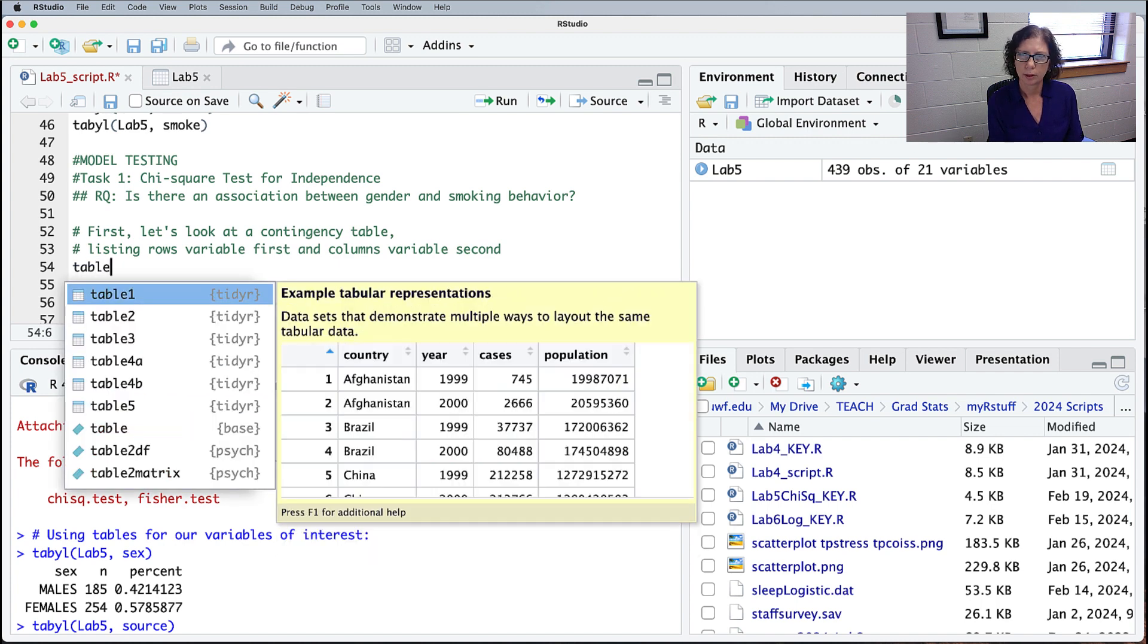
{"action": "type", "text": "("}
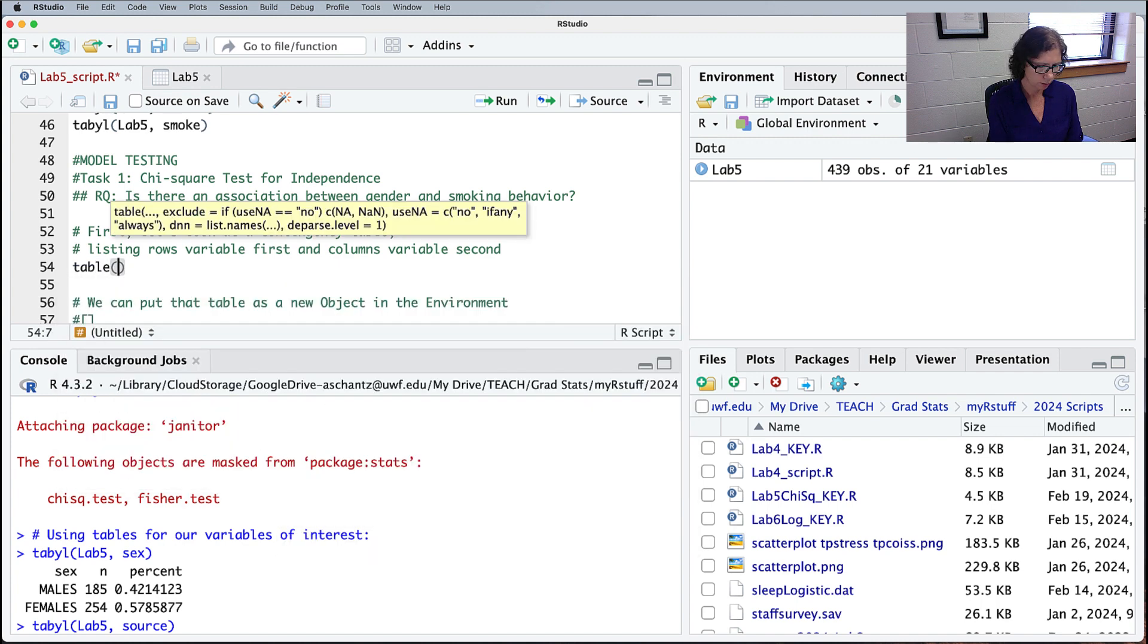
{"action": "type", "text": "Lab5"}
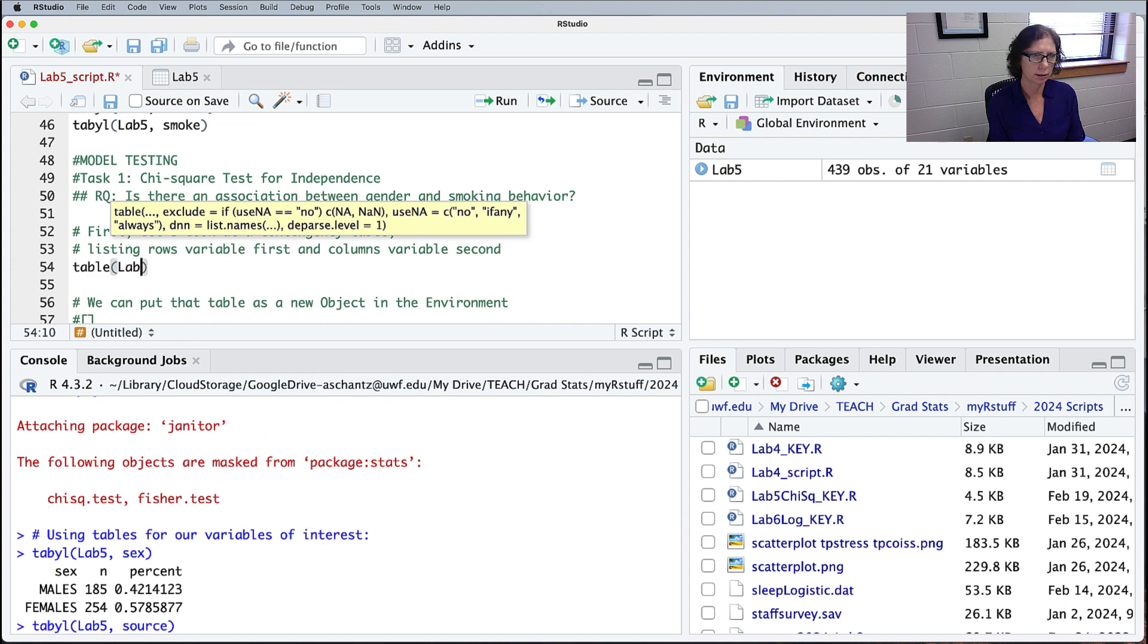
{"action": "type", "text": "$"}
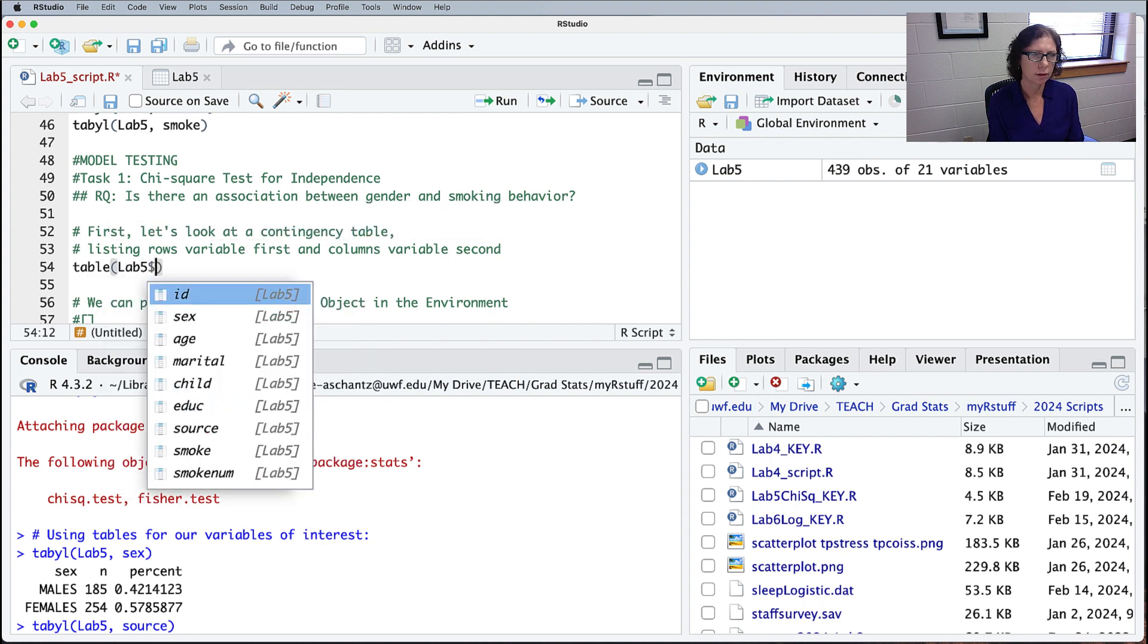
{"action": "type", "text": "sex, L"}
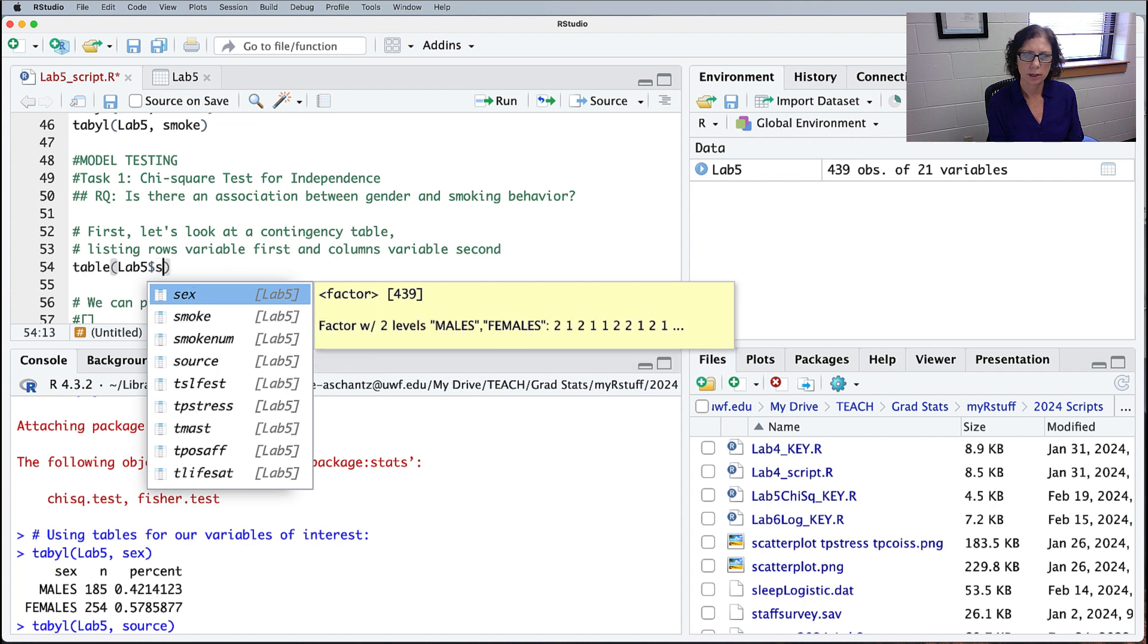
{"action": "type", "text": "ab"}
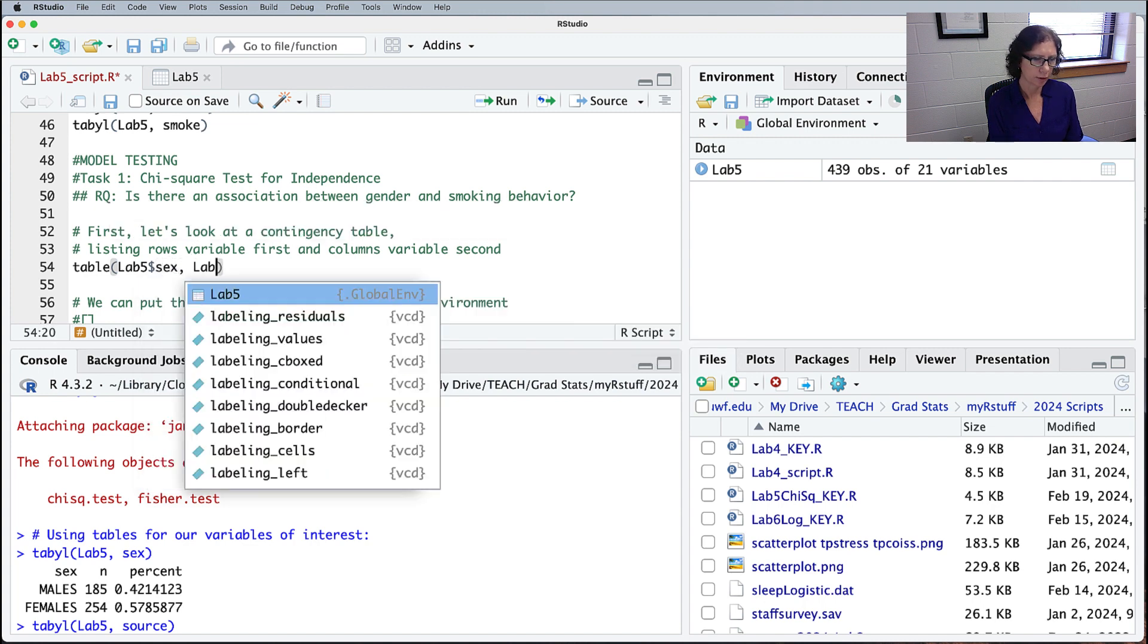
{"action": "type", "text": "5$smo"}
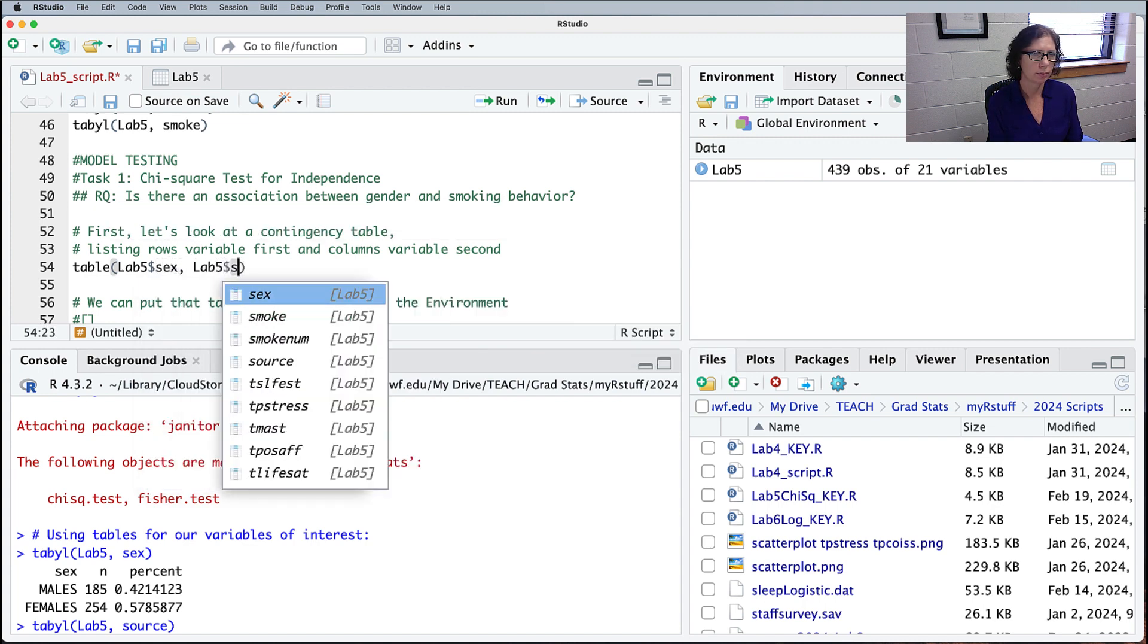
{"action": "type", "text": "ke"}
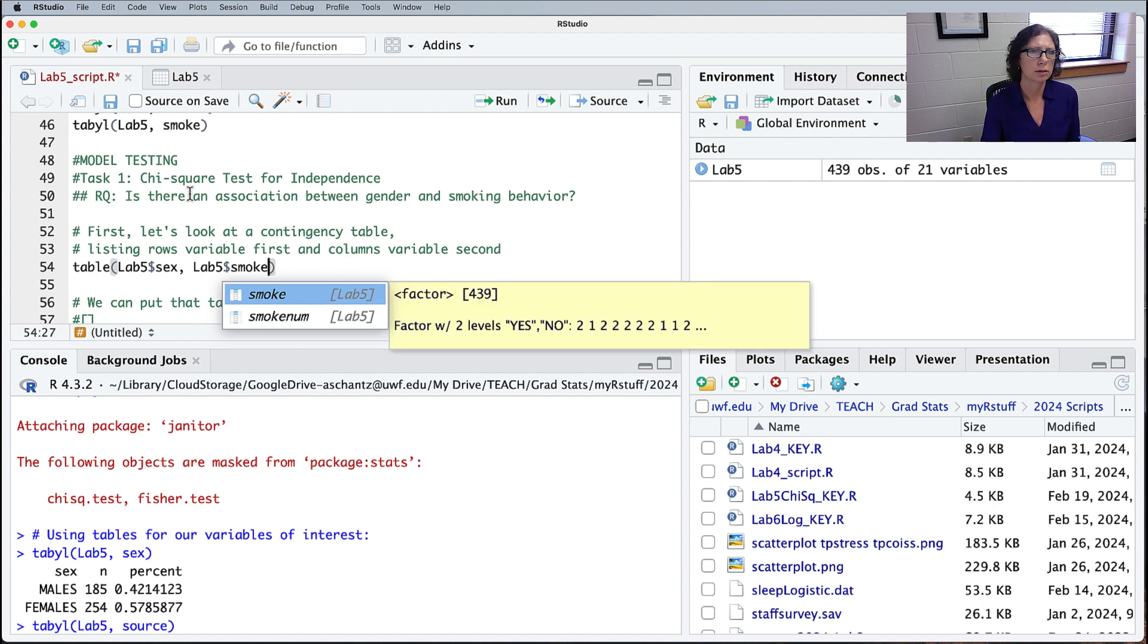
Step: Check the sex and smoke arguments of the table call against the research question and the rows-first, columns-second comment
{"action": "left_click_drag", "start_coordinate": [192, 196], "coordinate": [502, 195]}
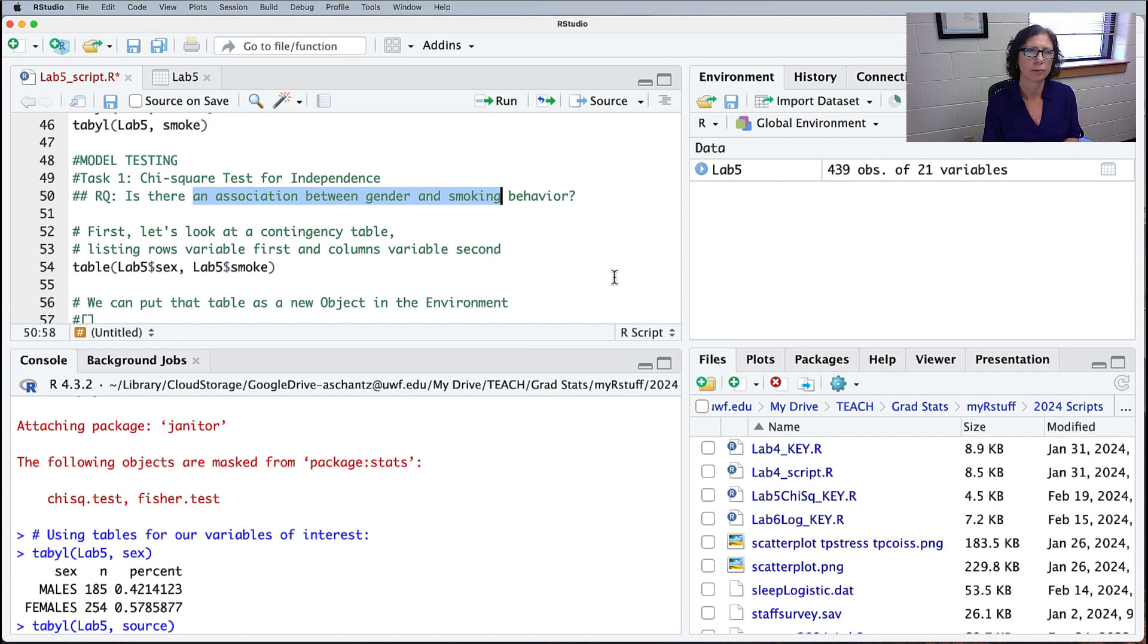
{"action": "left_click", "coordinate": [281, 268]}
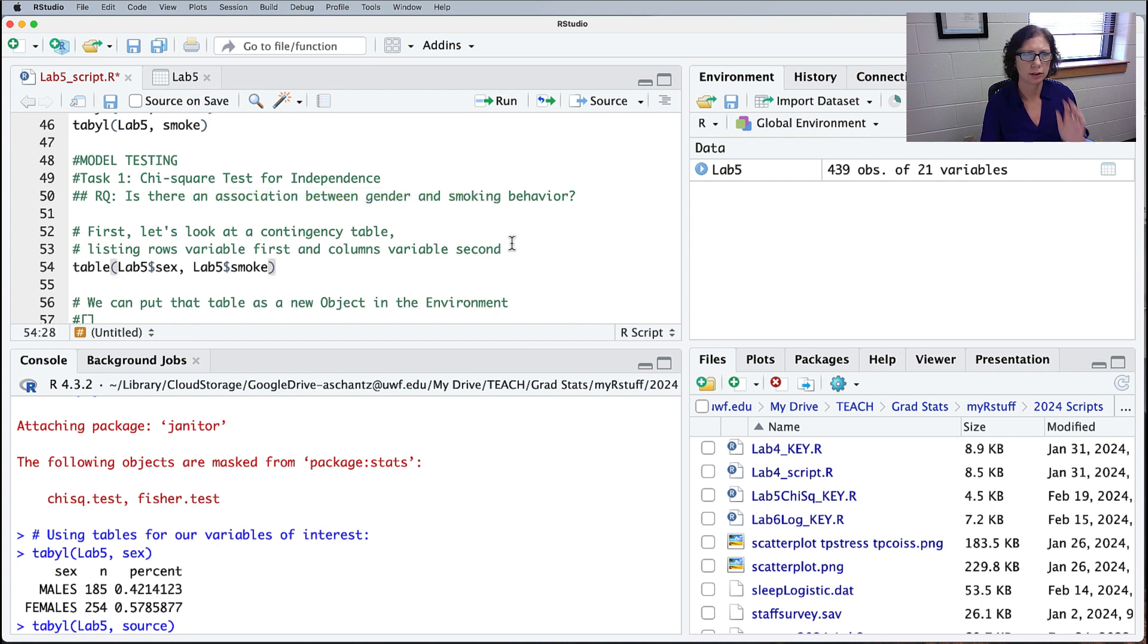
{"action": "double_click", "coordinate": [169, 267]}
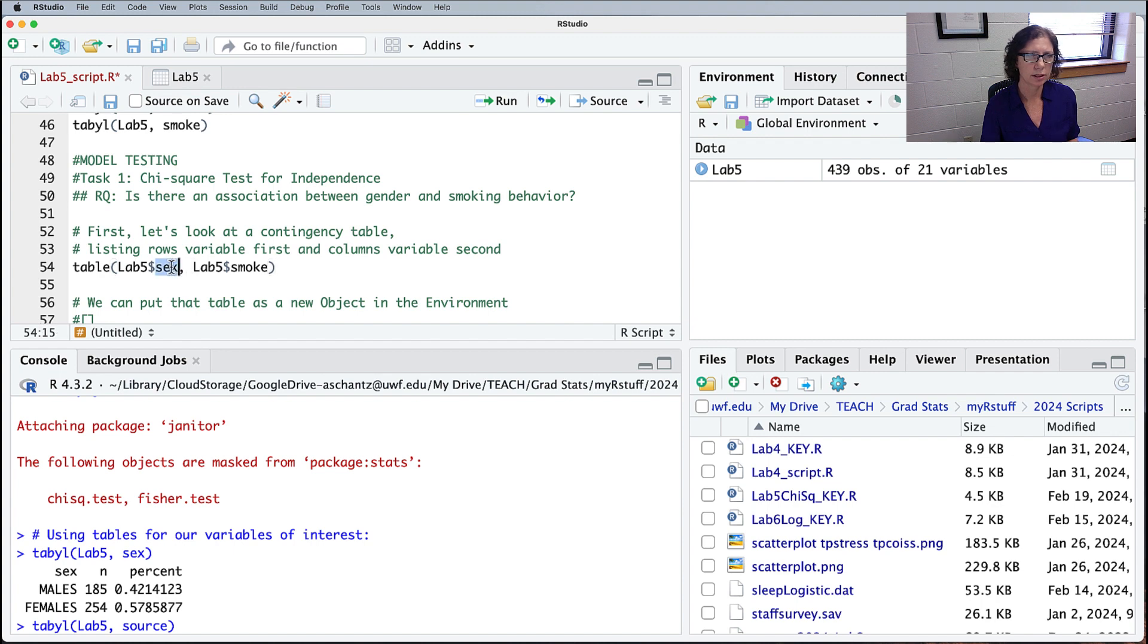
{"action": "double_click", "coordinate": [242, 268]}
{"action": "left_click", "coordinate": [311, 267]}
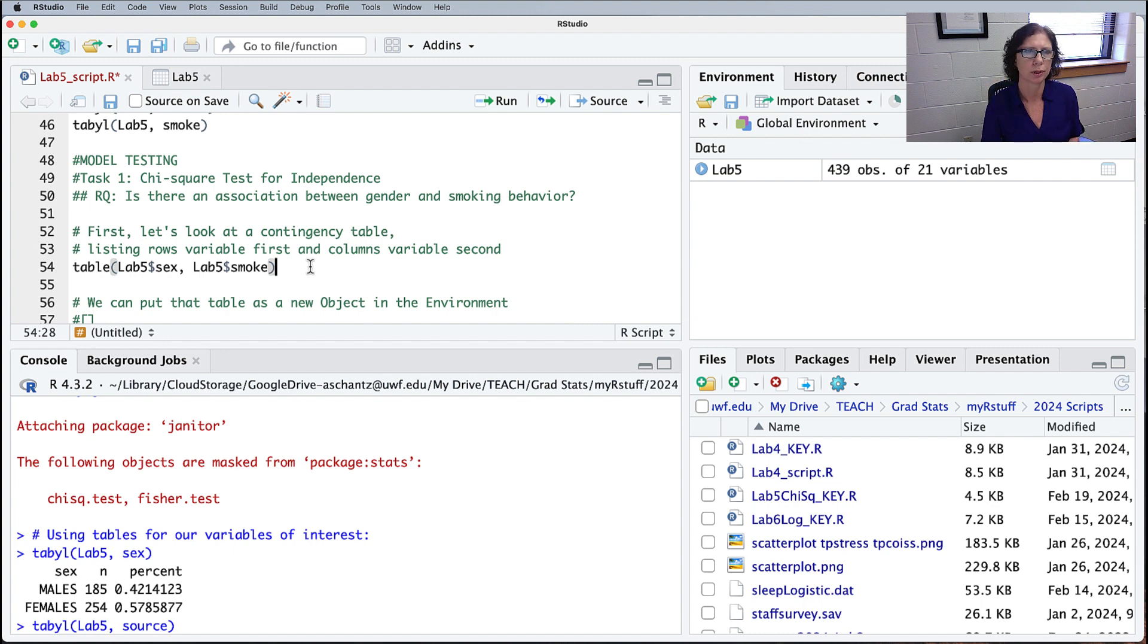
{"action": "left_click_drag", "start_coordinate": [156, 250], "coordinate": [495, 250]}
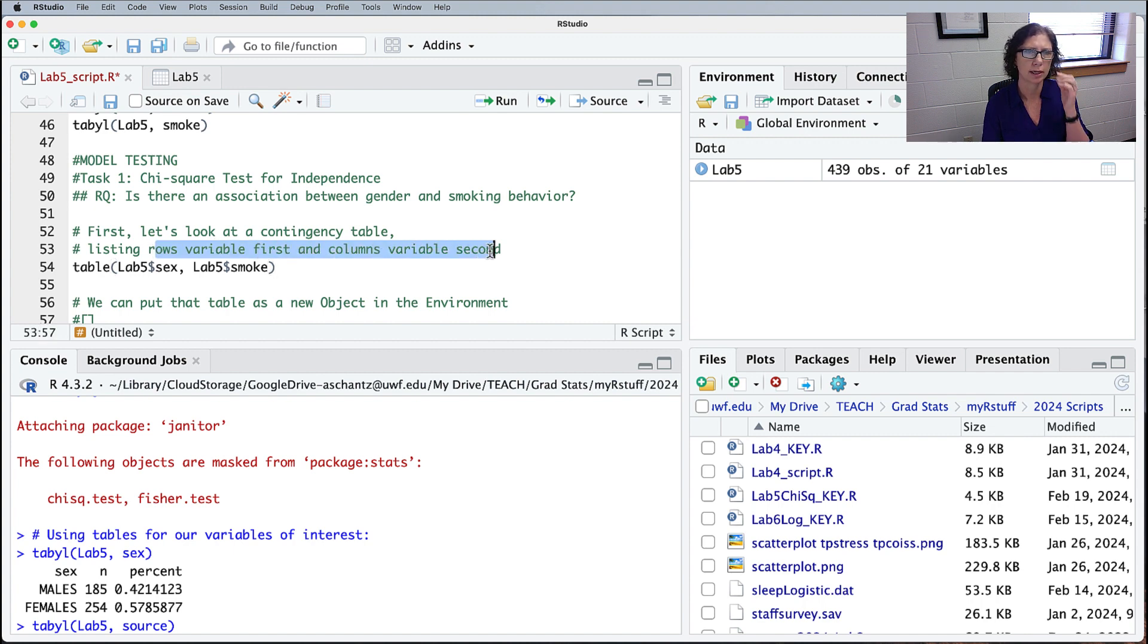
{"action": "left_click", "coordinate": [162, 267]}
{"action": "double_click", "coordinate": [163, 266]}
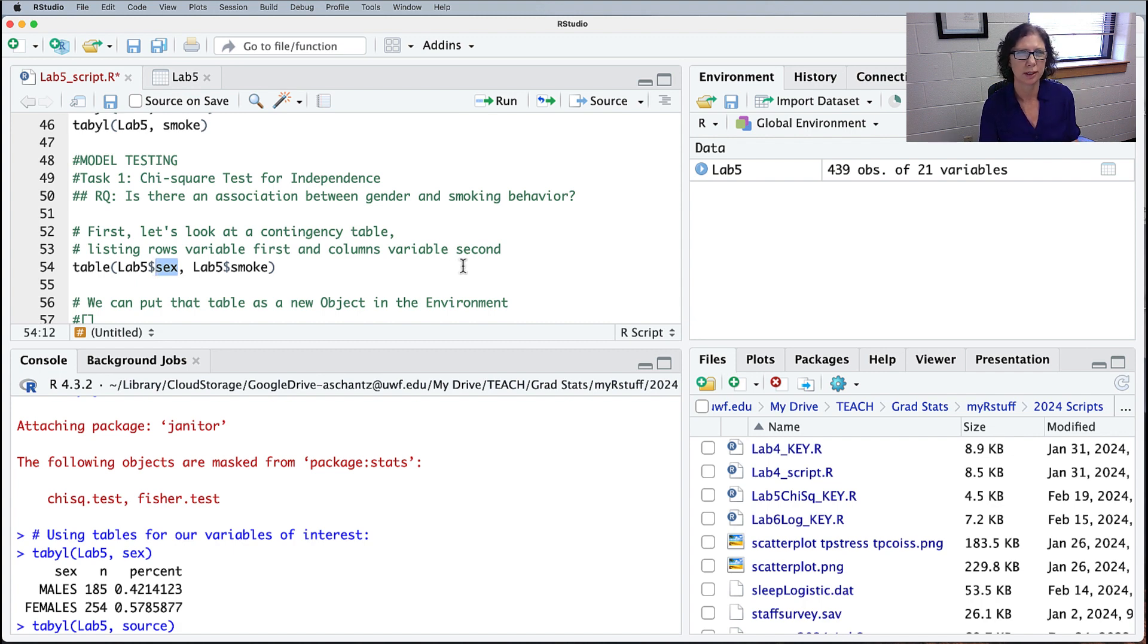
{"action": "left_click", "coordinate": [293, 268]}
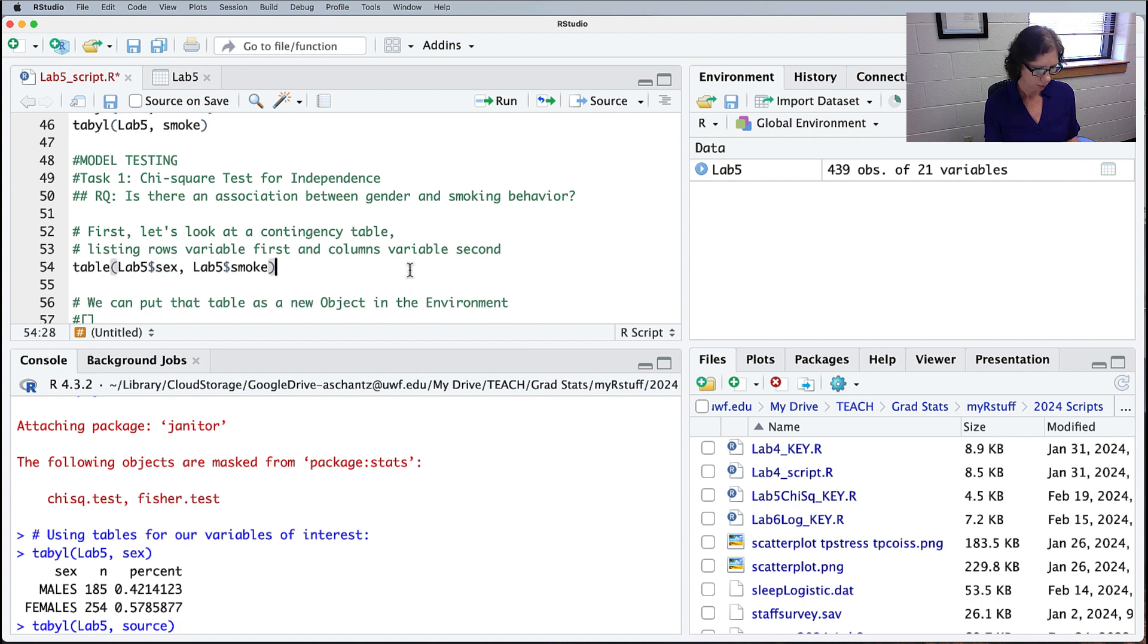
Step: Run the sex by smoke contingency table and read the MALES and FEMALES rows in the console
{"action": "key", "text": "super+Return"}
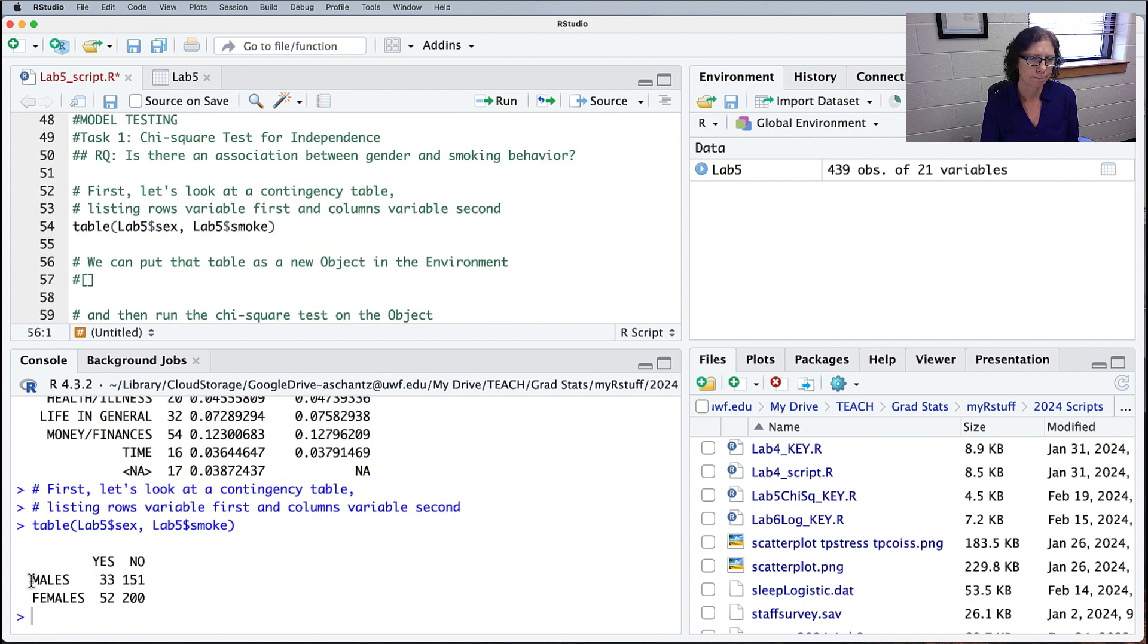
{"action": "left_click_drag", "start_coordinate": [30, 579], "coordinate": [150, 577]}
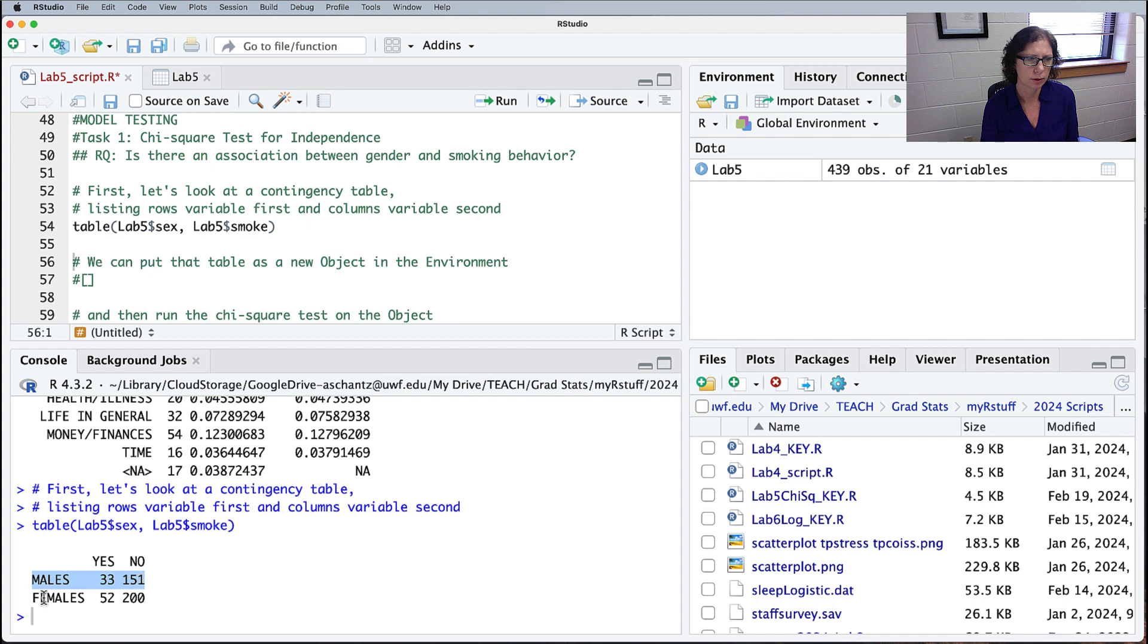
{"action": "left_click_drag", "start_coordinate": [29, 598], "coordinate": [151, 598]}
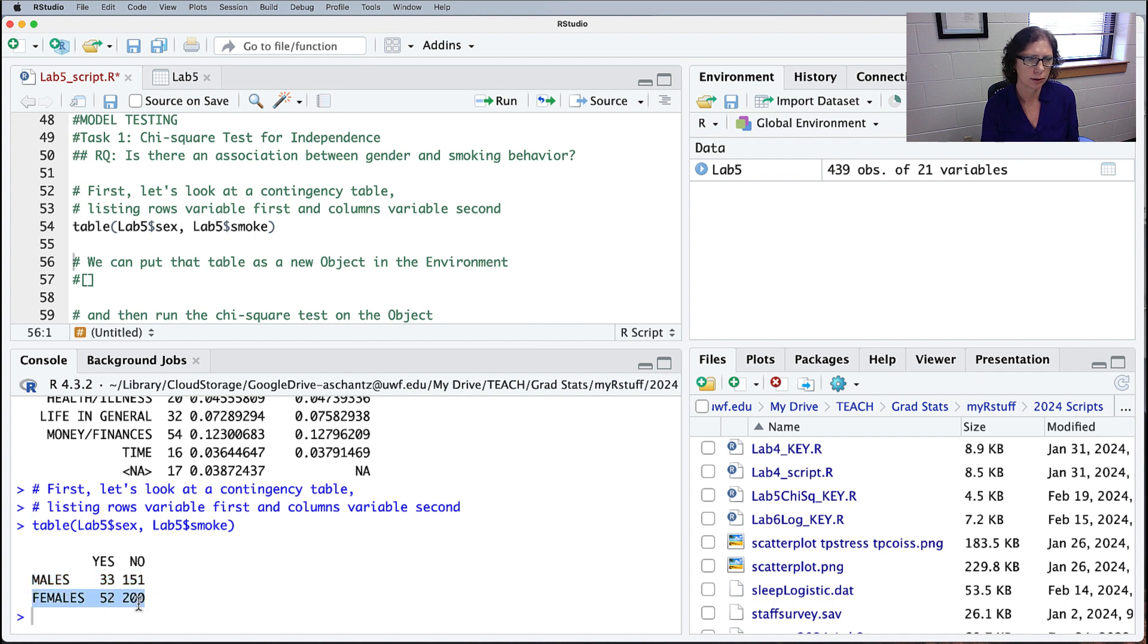
{"action": "left_click", "coordinate": [165, 598]}
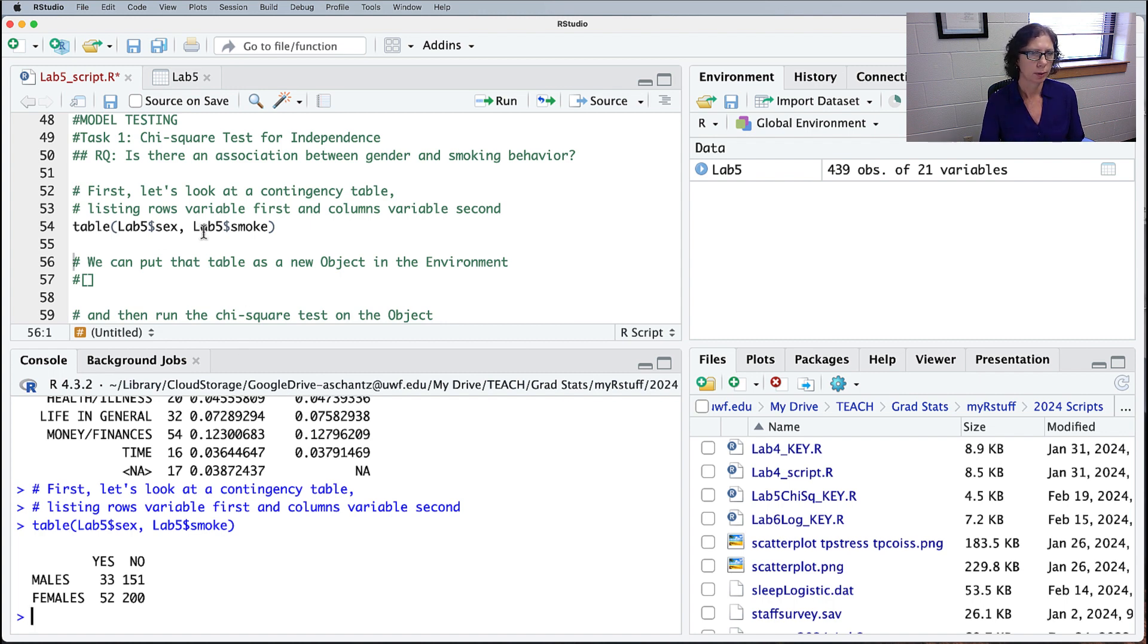
Step: Copy the table(Lab5$sex, Lab5$smoke) line over the #[] placeholder under the new Object comment
{"action": "left_click_drag", "start_coordinate": [274, 226], "coordinate": [62, 230]}
{"action": "key", "text": "super+c"}
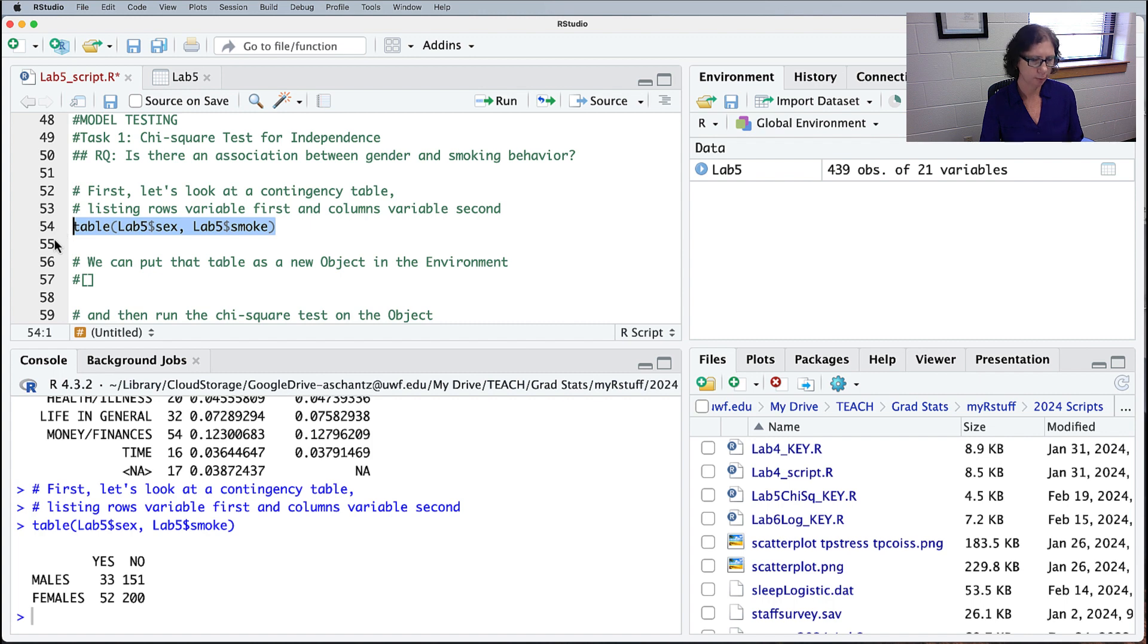
{"action": "left_click_drag", "start_coordinate": [103, 279], "coordinate": [57, 282]}
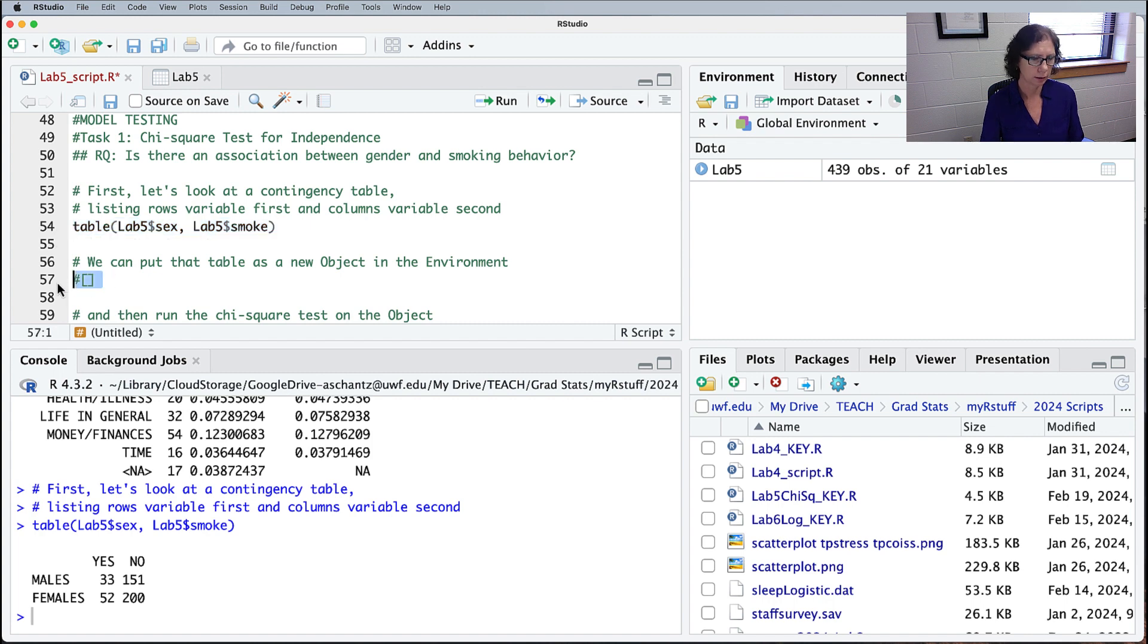
{"action": "key", "text": "super+v"}
Step: Assign the copied table call to an object named sex-smoke with <- and run the line
{"action": "key", "text": "super+Left"}
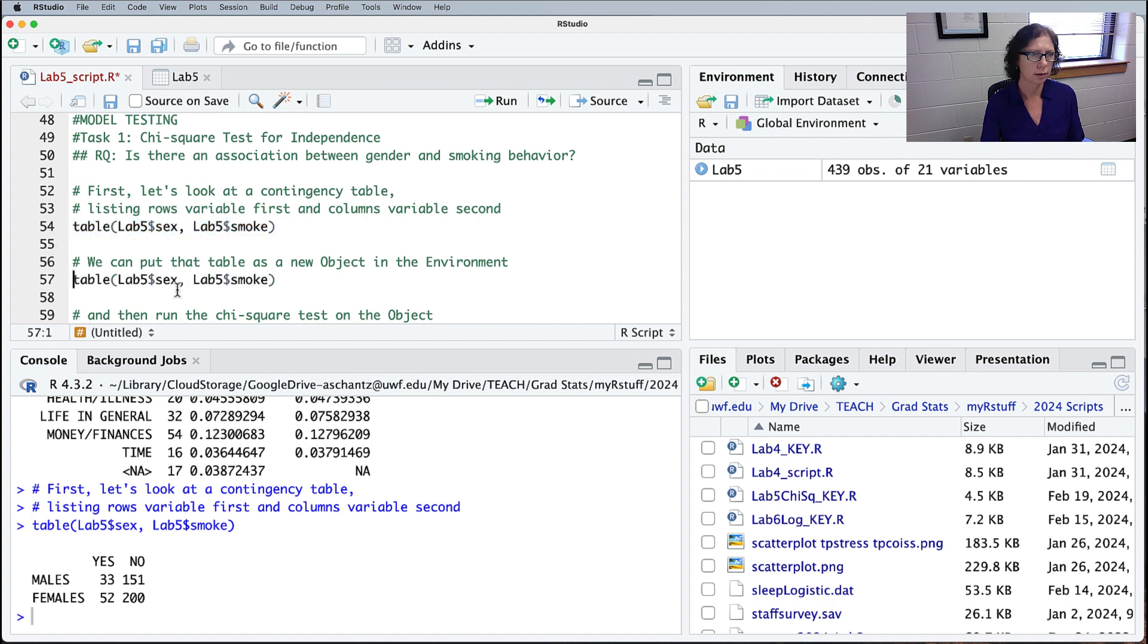
{"action": "type", "text": "sex"}
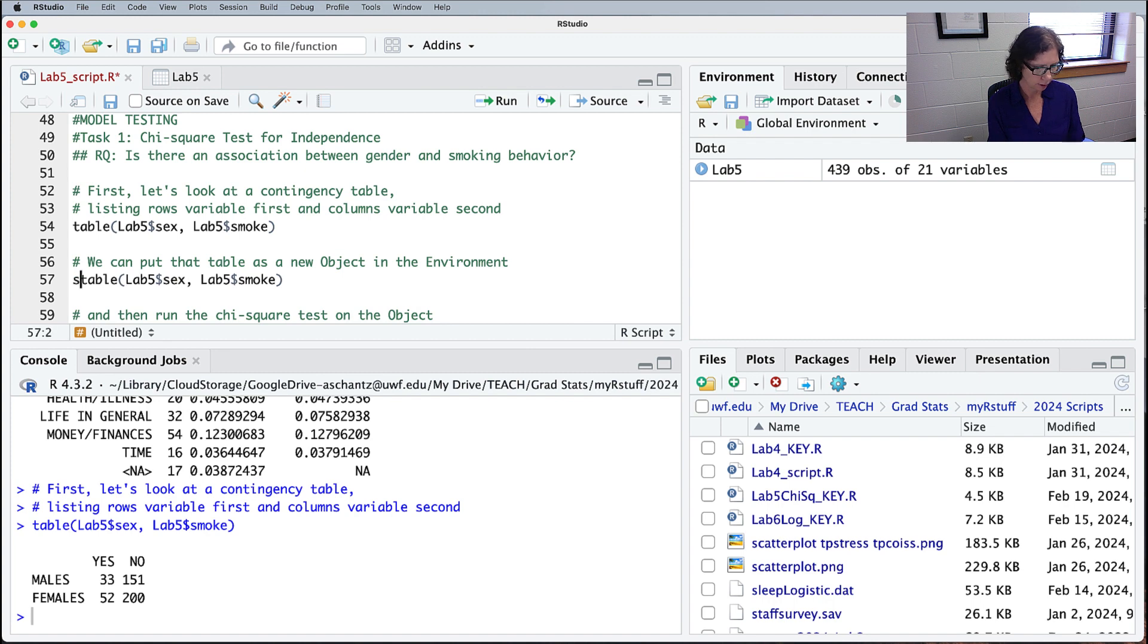
{"action": "type", "text": "-smoke "}
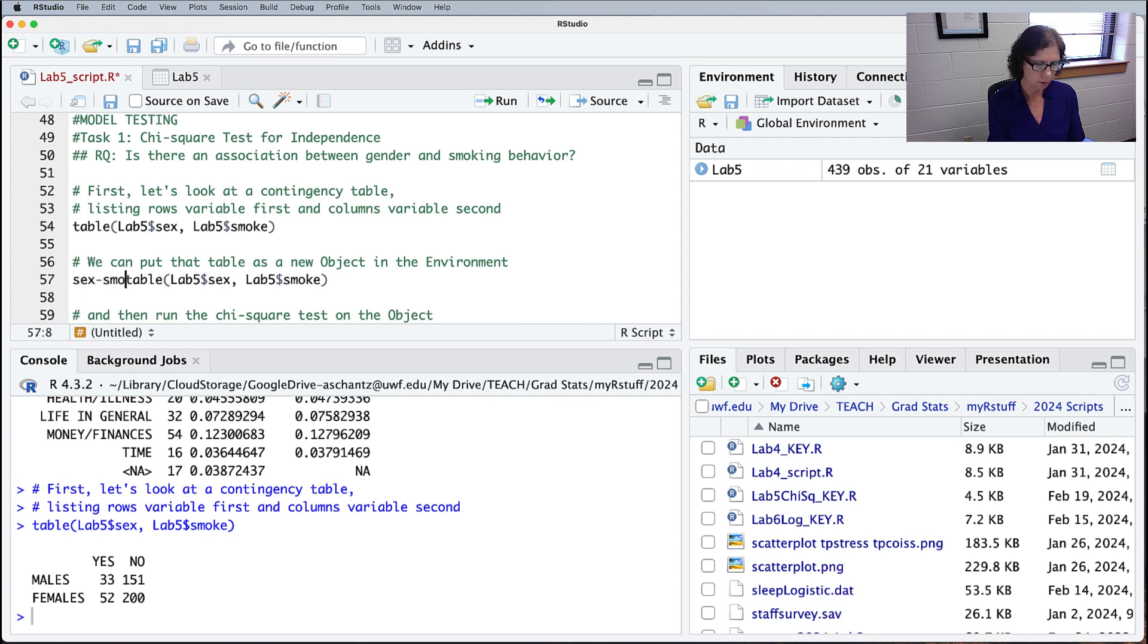
{"action": "type", "text": "<"}
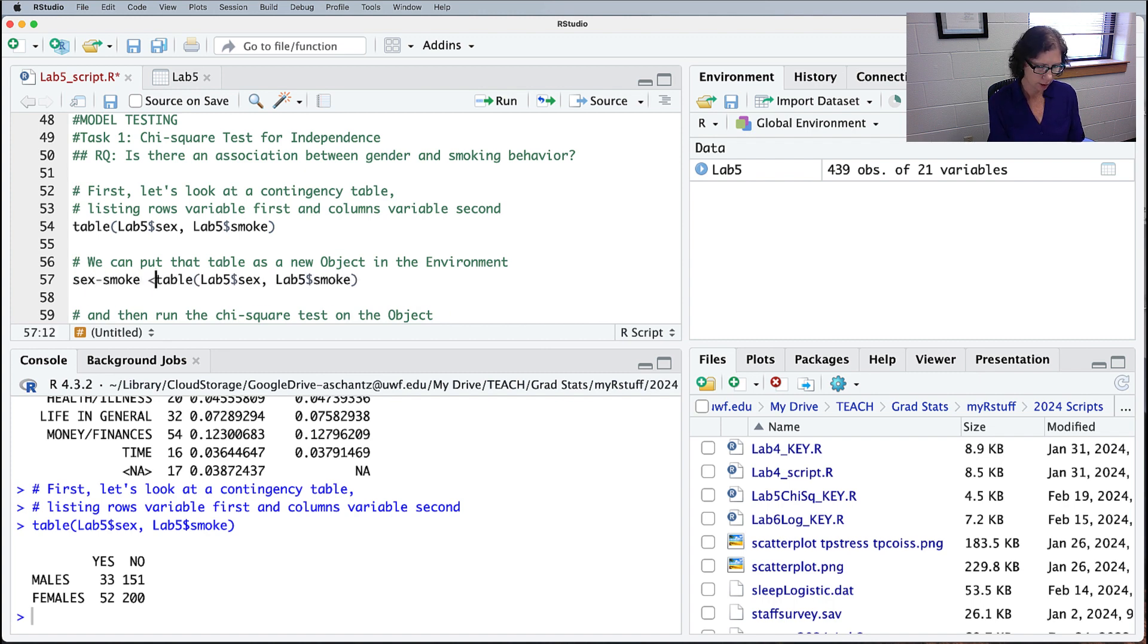
{"action": "type", "text": "-"}
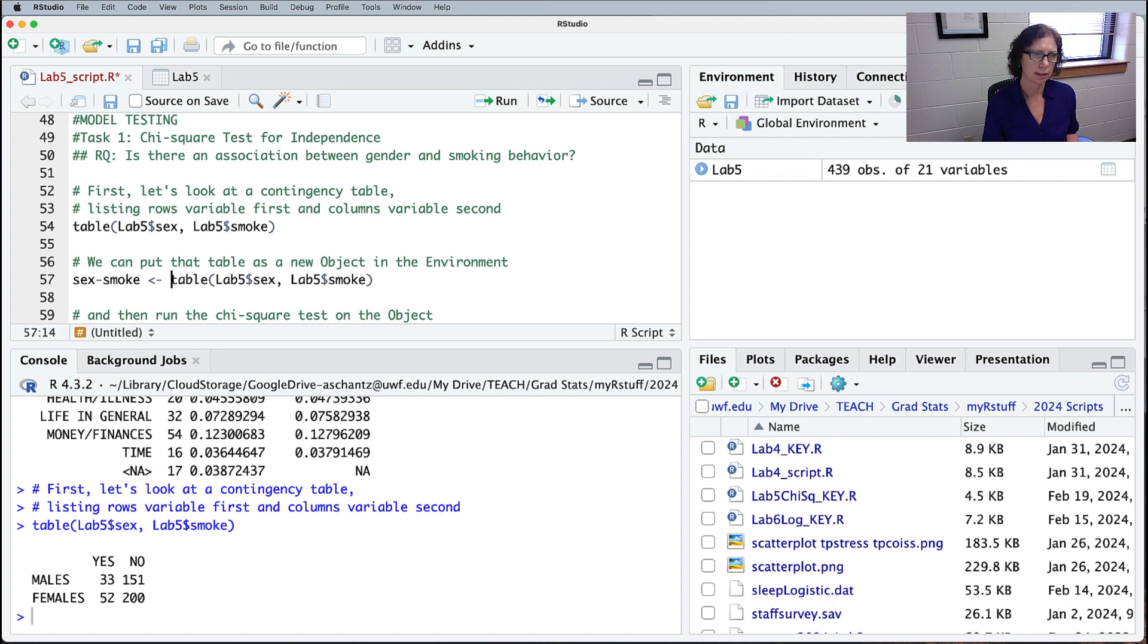
{"action": "left_click", "coordinate": [386, 277]}
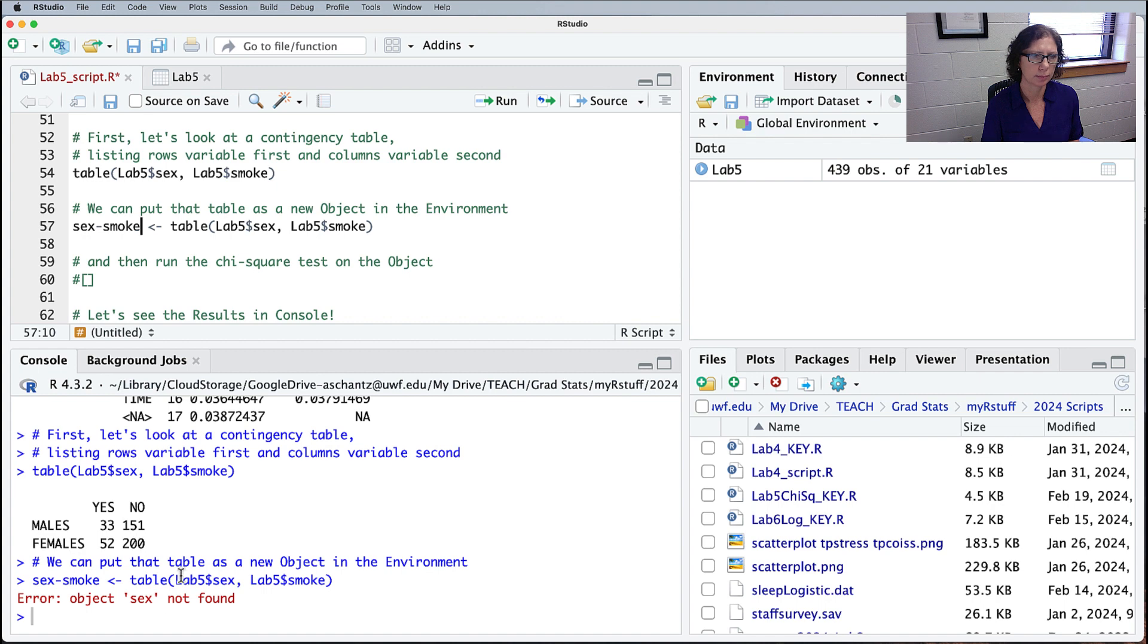
Step: Examine the console error, expand Lab5 in the Environment to check its variables, and inspect the sex-smoke assignment line
{"action": "left_click_drag", "start_coordinate": [70, 600], "coordinate": [227, 602]}
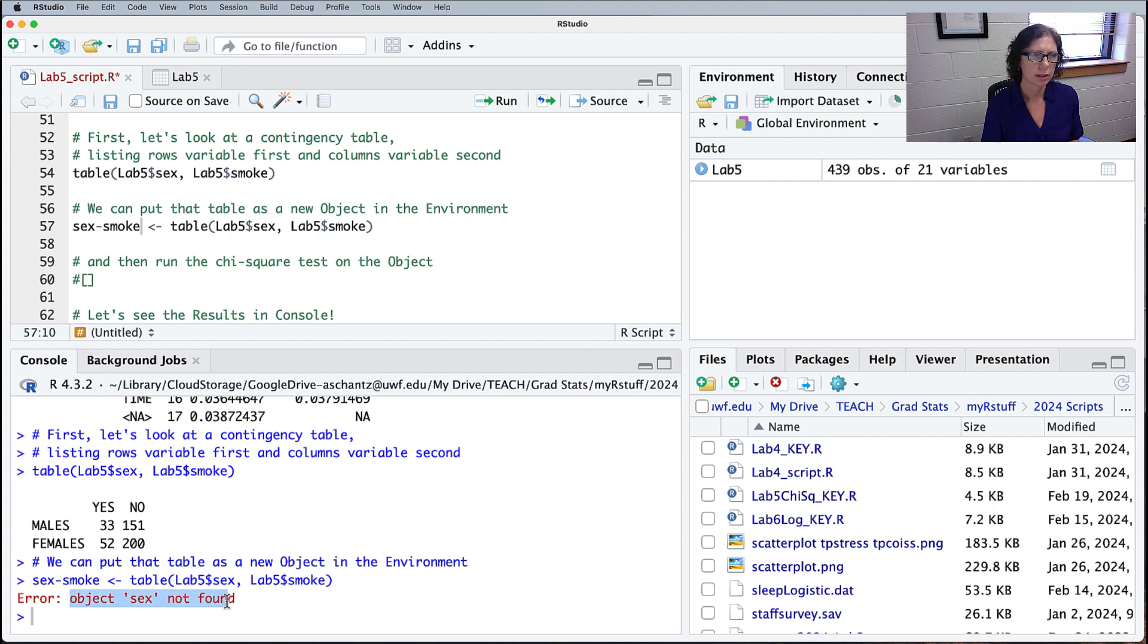
{"action": "left_click", "coordinate": [265, 228]}
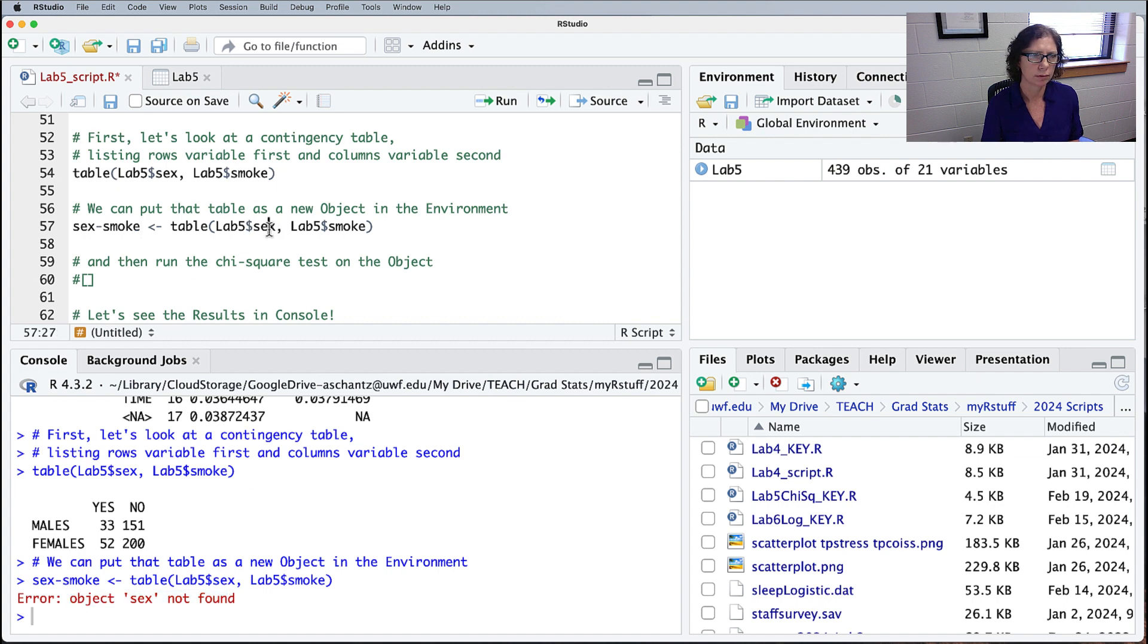
{"action": "left_click", "coordinate": [702, 170]}
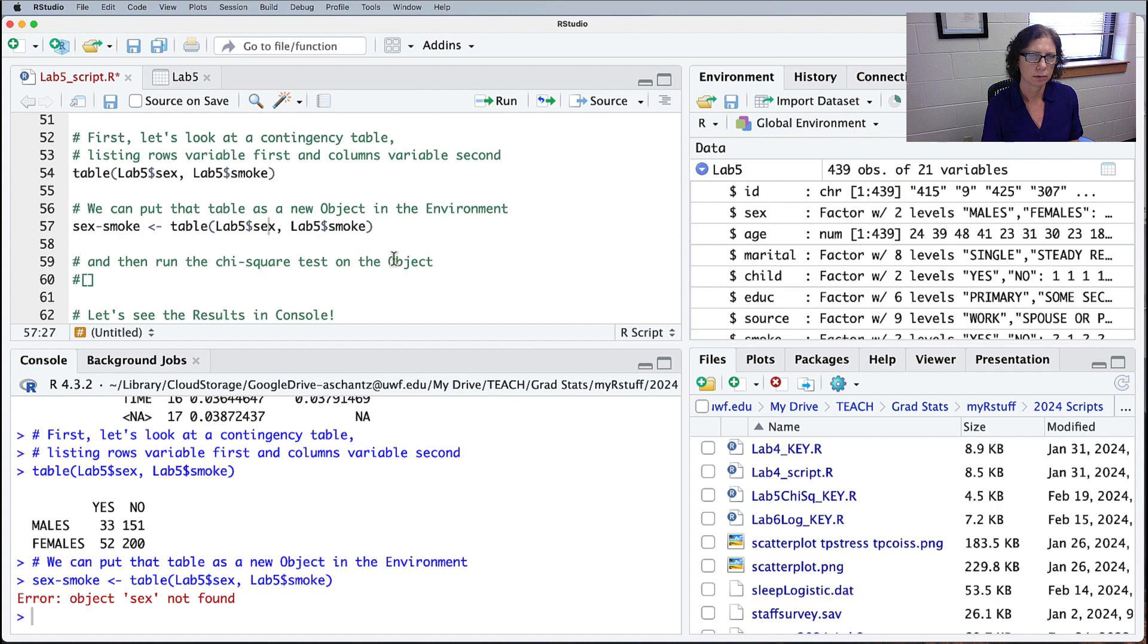
{"action": "left_click", "coordinate": [380, 228]}
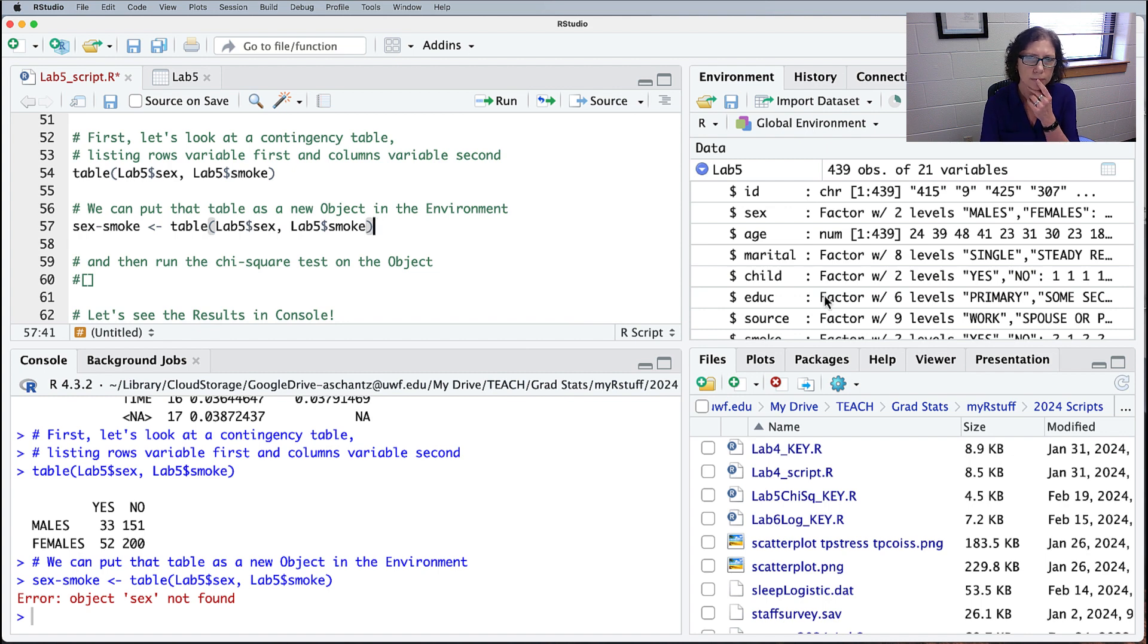
{"action": "left_click", "coordinate": [225, 227]}
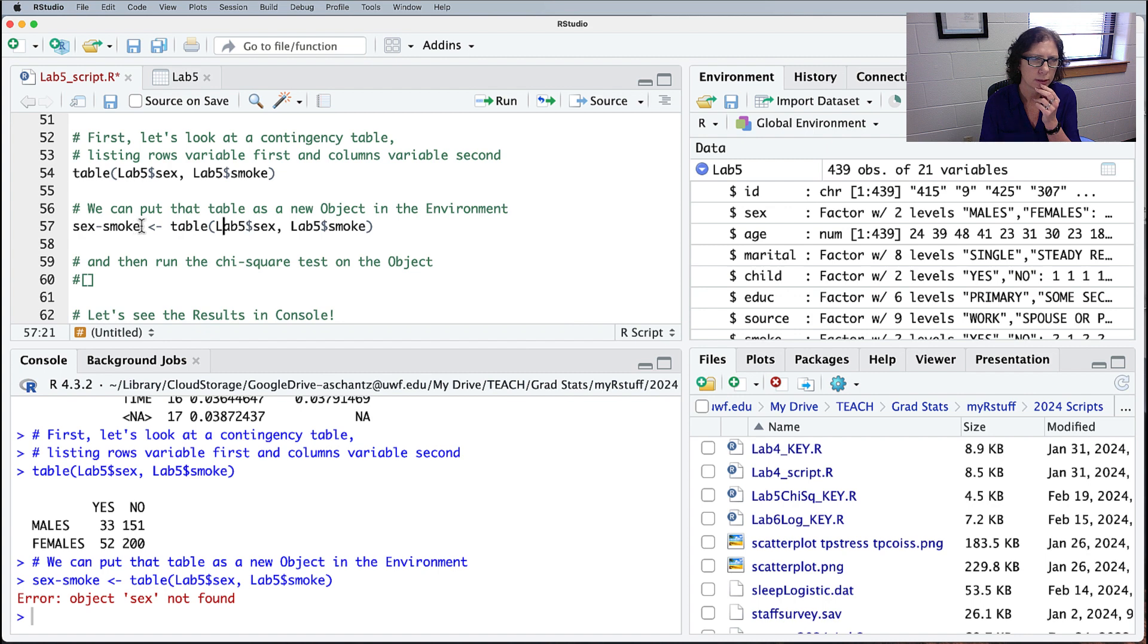
Step: Run the sex-smoke assignment line in the script again
{"action": "scroll", "coordinate": [420, 210], "scroll_direction": "up", "scroll_amount": 2}
{"action": "scroll", "coordinate": [420, 210], "scroll_direction": "down", "scroll_amount": 2}
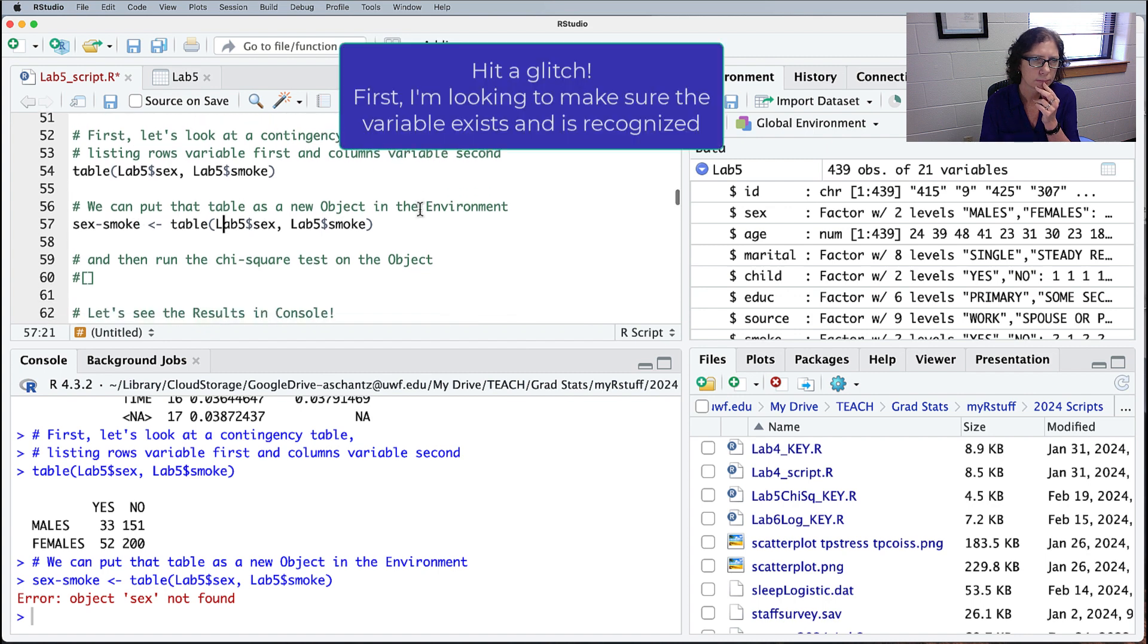
{"action": "left_click", "coordinate": [140, 224]}
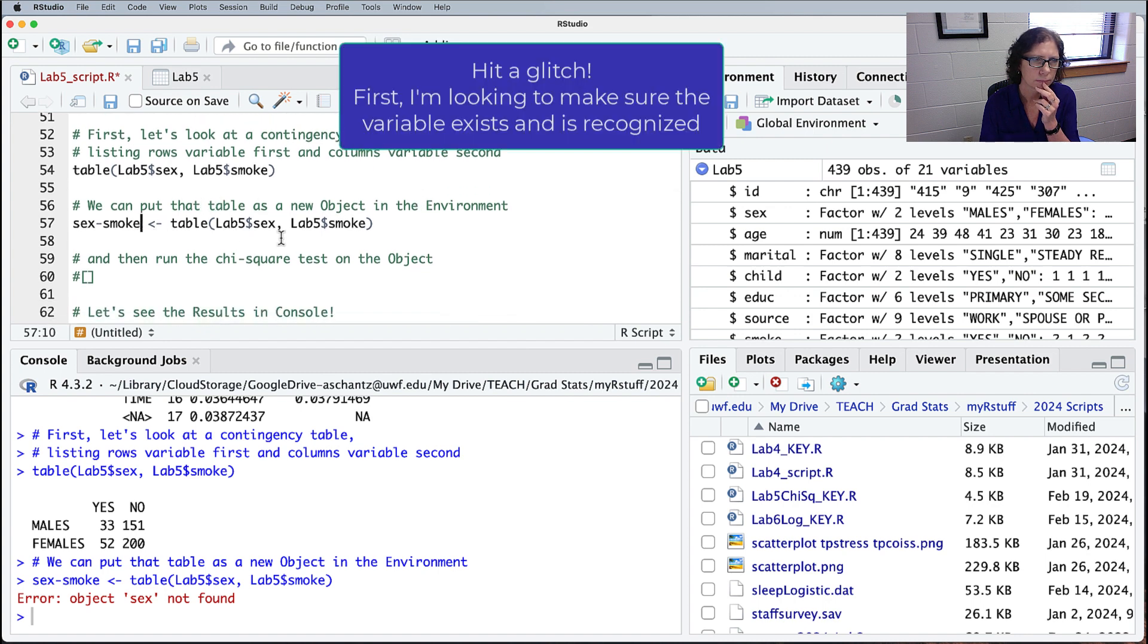
{"action": "key", "text": "super+Return"}
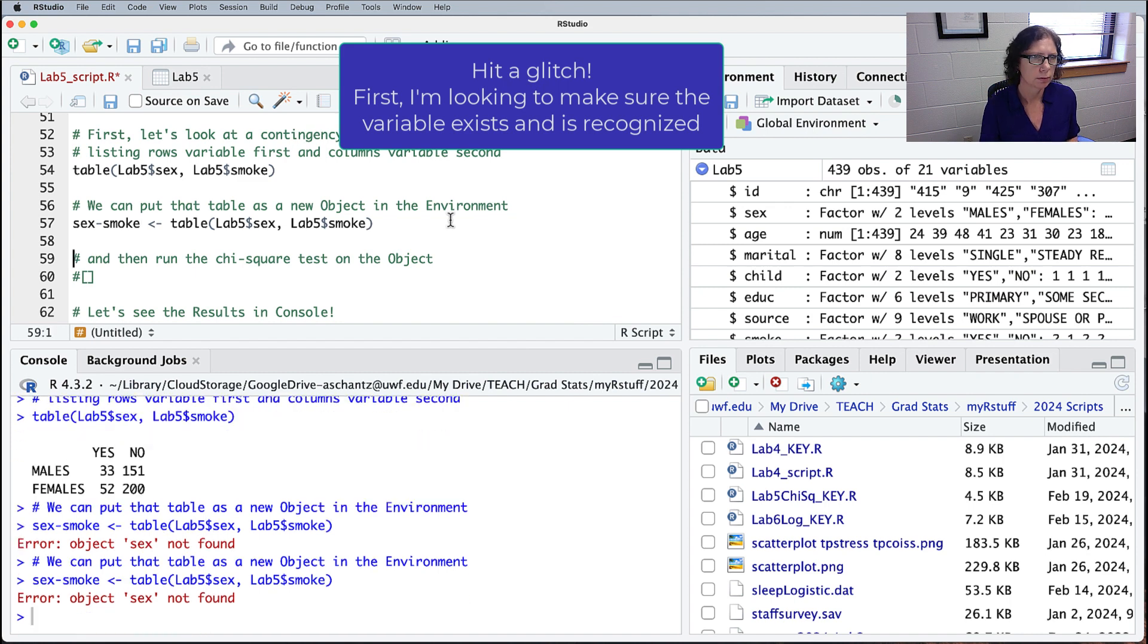
Step: Rerun the summary(Lab5) line in the preliminary section of the script
{"action": "scroll", "coordinate": [329, 219], "scroll_direction": "up", "scroll_amount": 3}
{"action": "scroll", "coordinate": [329, 219], "scroll_direction": "up", "scroll_amount": 4}
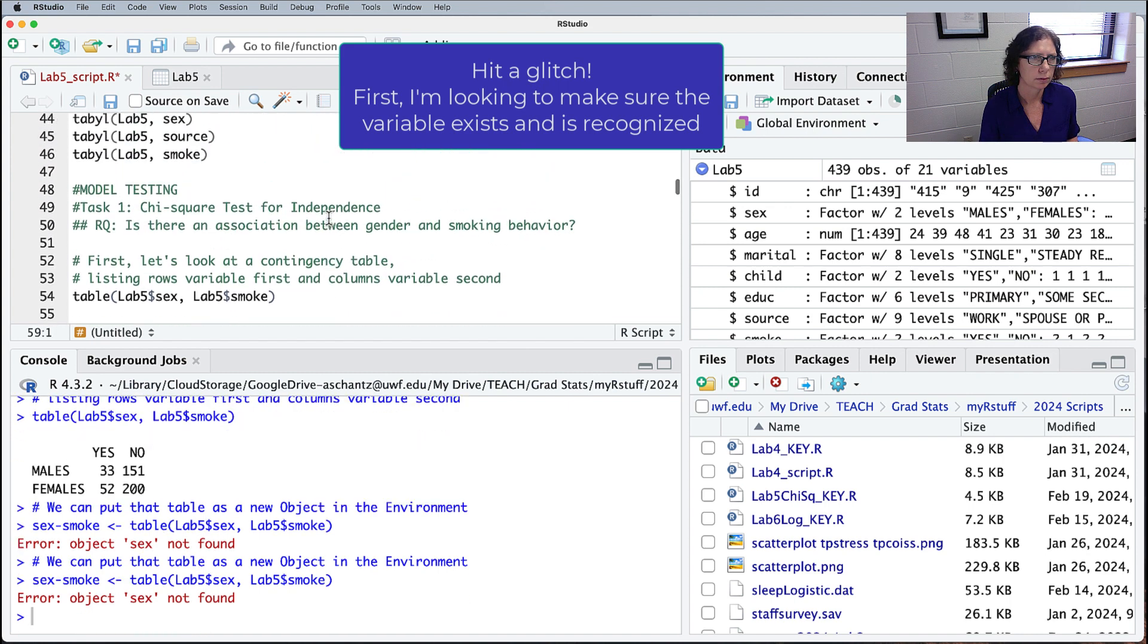
{"action": "scroll", "coordinate": [329, 219], "scroll_direction": "up", "scroll_amount": 4}
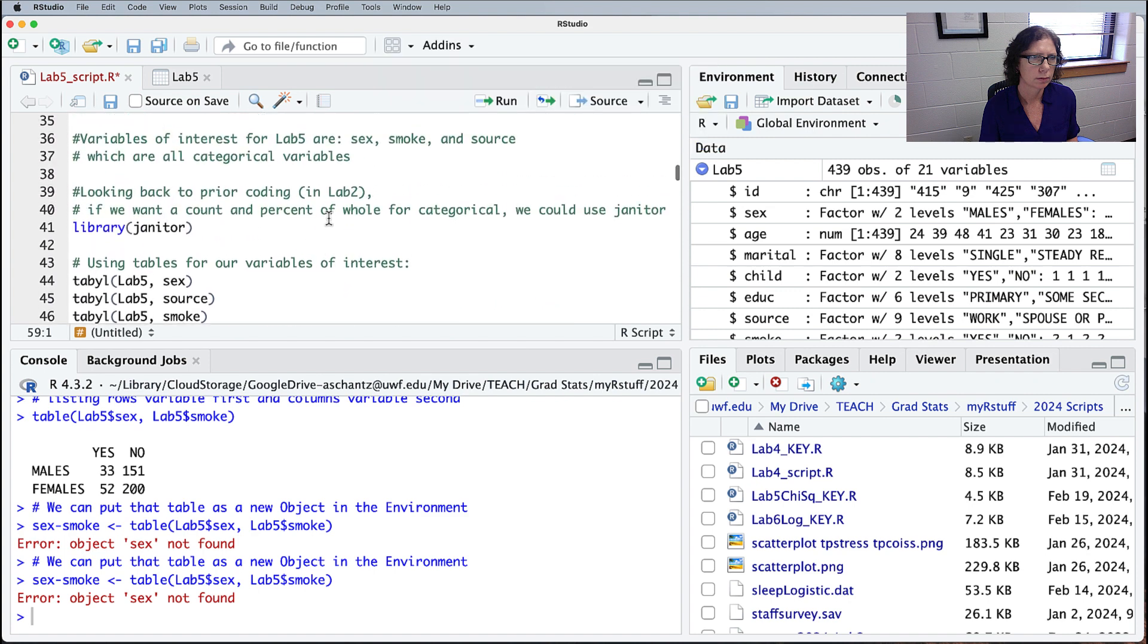
{"action": "left_click", "coordinate": [226, 219]}
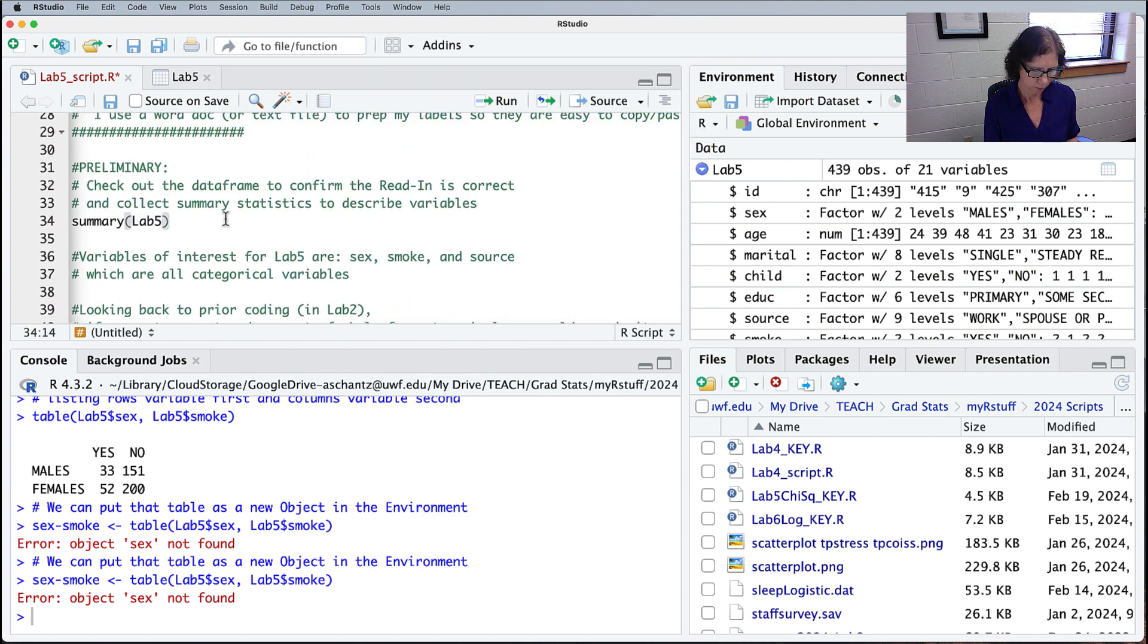
{"action": "key", "text": "super+Return"}
Step: Find the sex column in the console's Lab5 summary output and copy its variable name
{"action": "scroll", "coordinate": [282, 473], "scroll_direction": "up", "scroll_amount": 10}
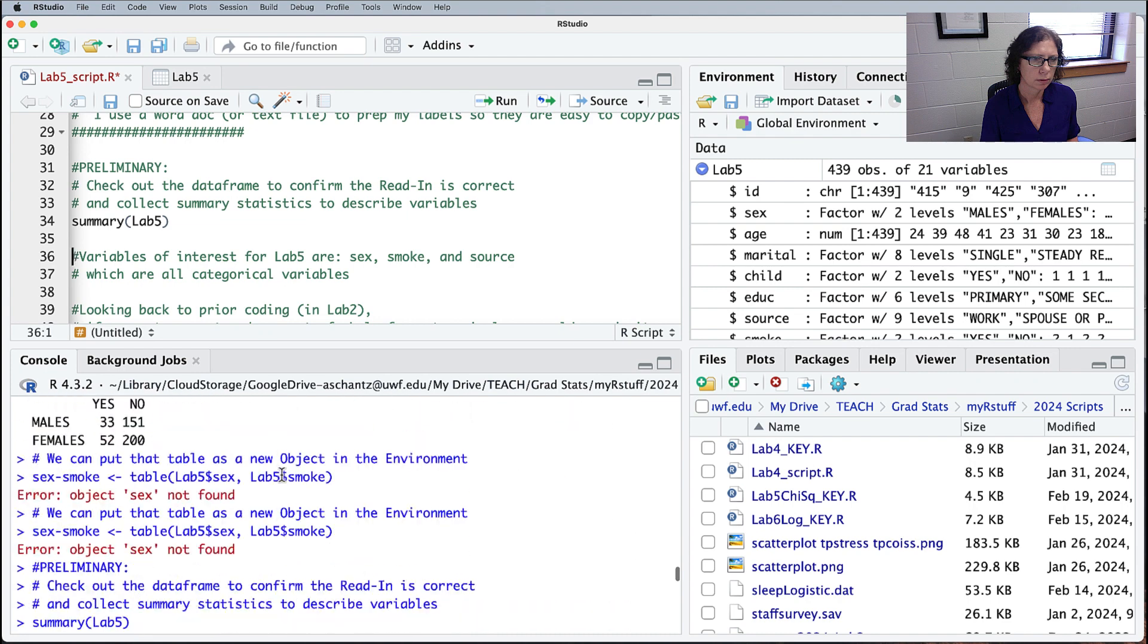
{"action": "scroll", "coordinate": [282, 474], "scroll_direction": "down", "scroll_amount": 10}
{"action": "scroll", "coordinate": [281, 475], "scroll_direction": "up", "scroll_amount": 3}
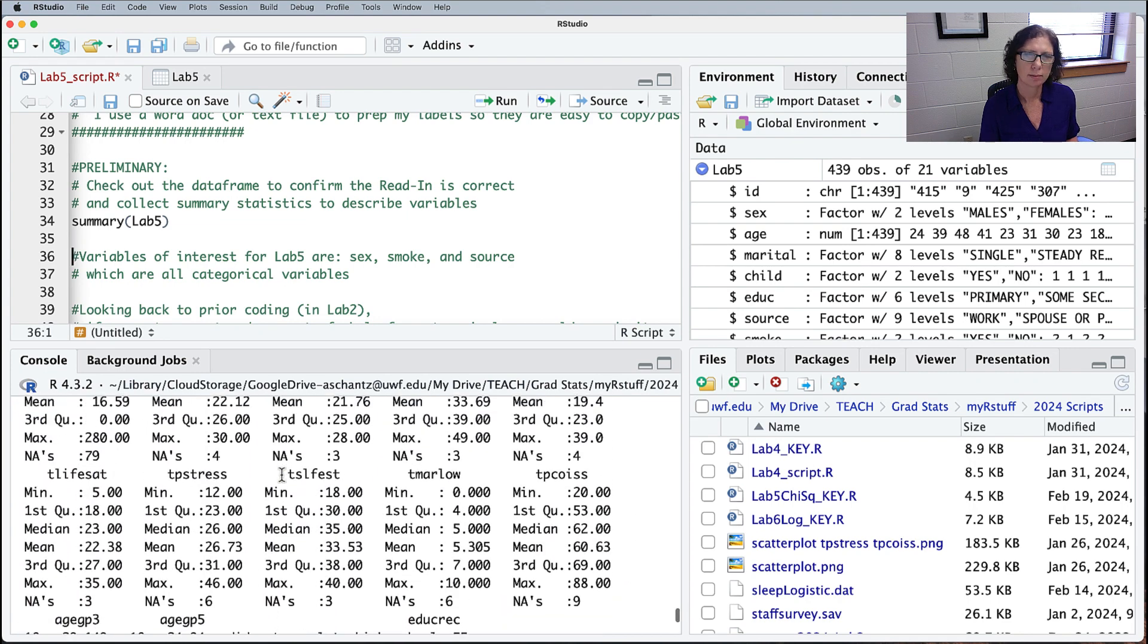
{"action": "scroll", "coordinate": [339, 482], "scroll_direction": "up", "scroll_amount": 10}
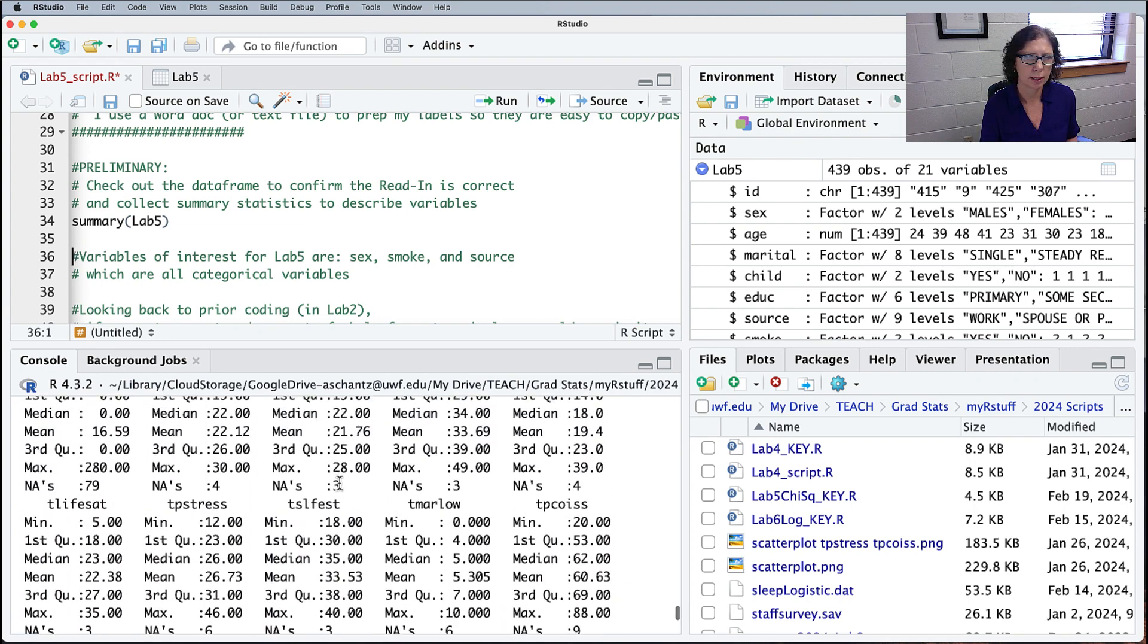
{"action": "scroll", "coordinate": [340, 482], "scroll_direction": "up", "scroll_amount": 13}
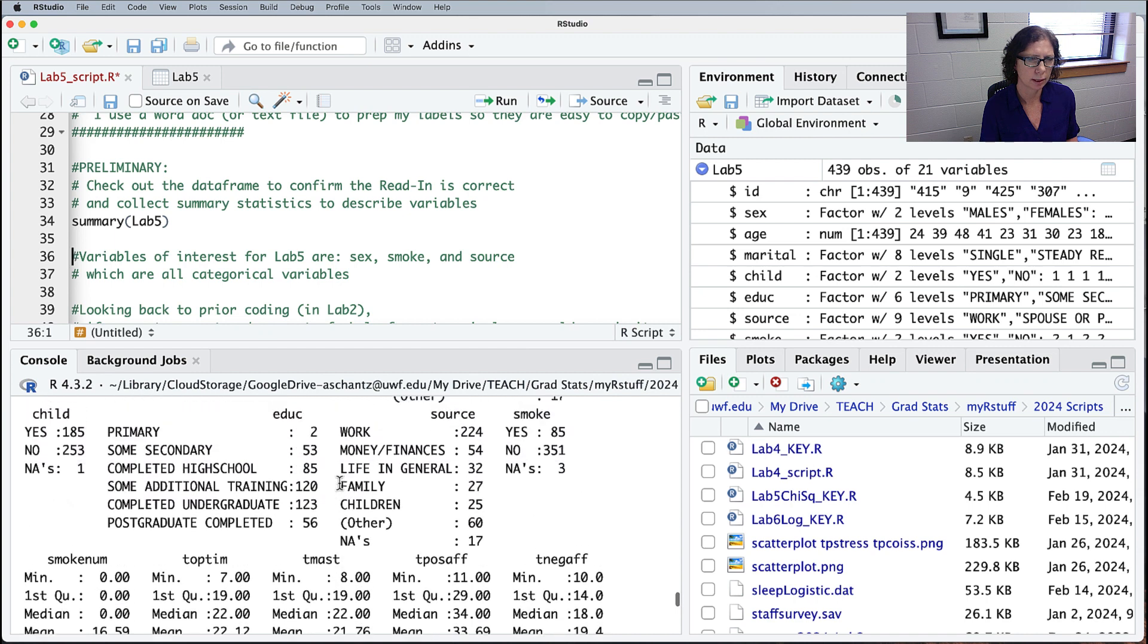
{"action": "scroll", "coordinate": [339, 482], "scroll_direction": "up", "scroll_amount": 1}
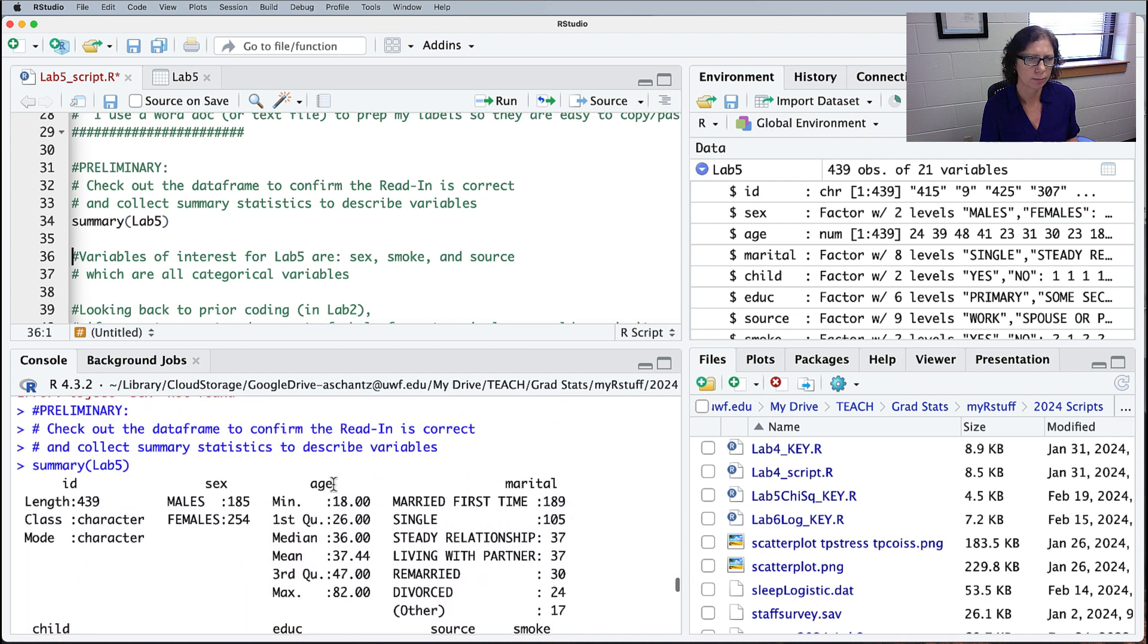
{"action": "double_click", "coordinate": [214, 483]}
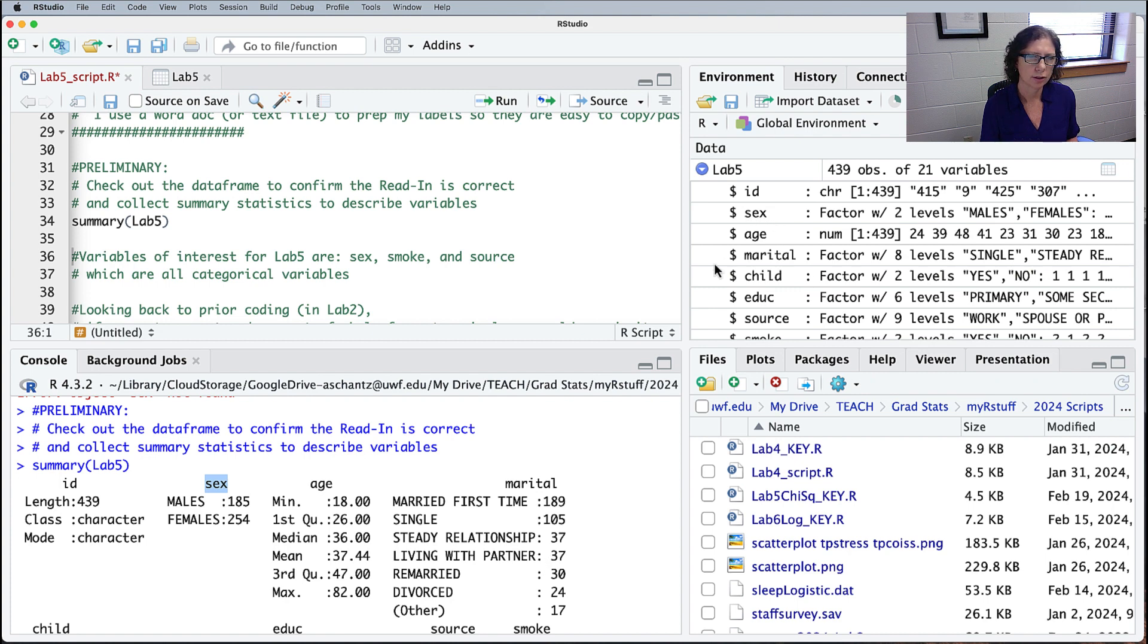
{"action": "right_click", "coordinate": [214, 487]}
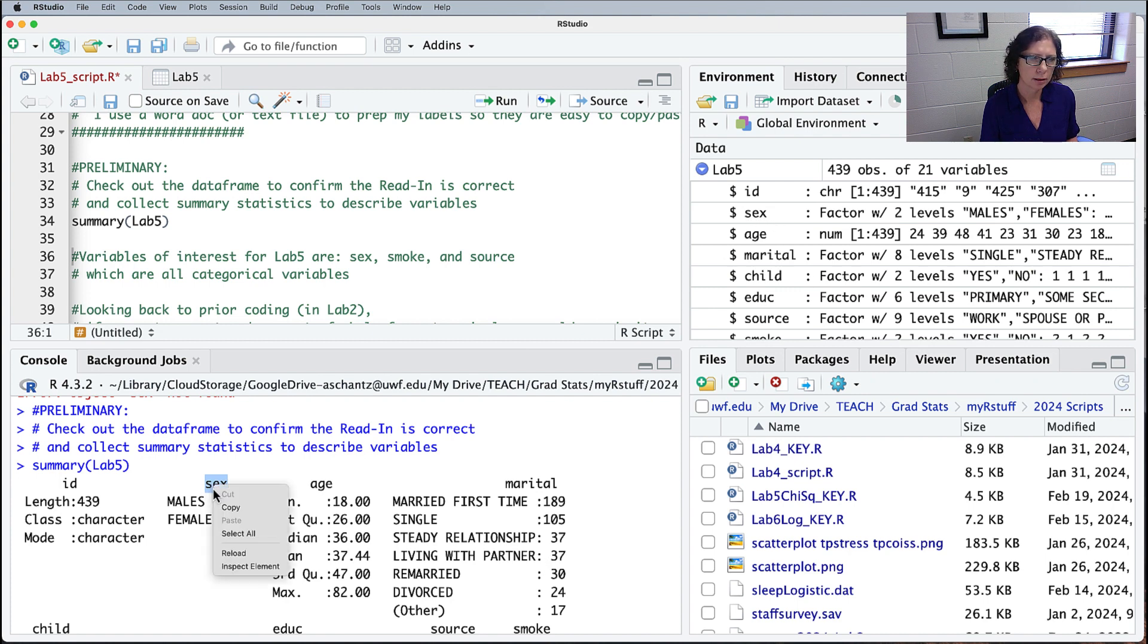
{"action": "left_click", "coordinate": [242, 507]}
Step: Check the sex variable name in the table(Lab5$sex, Lab5$smoke) line and run that contingency table again
{"action": "scroll", "coordinate": [278, 288], "scroll_direction": "down", "scroll_amount": 5}
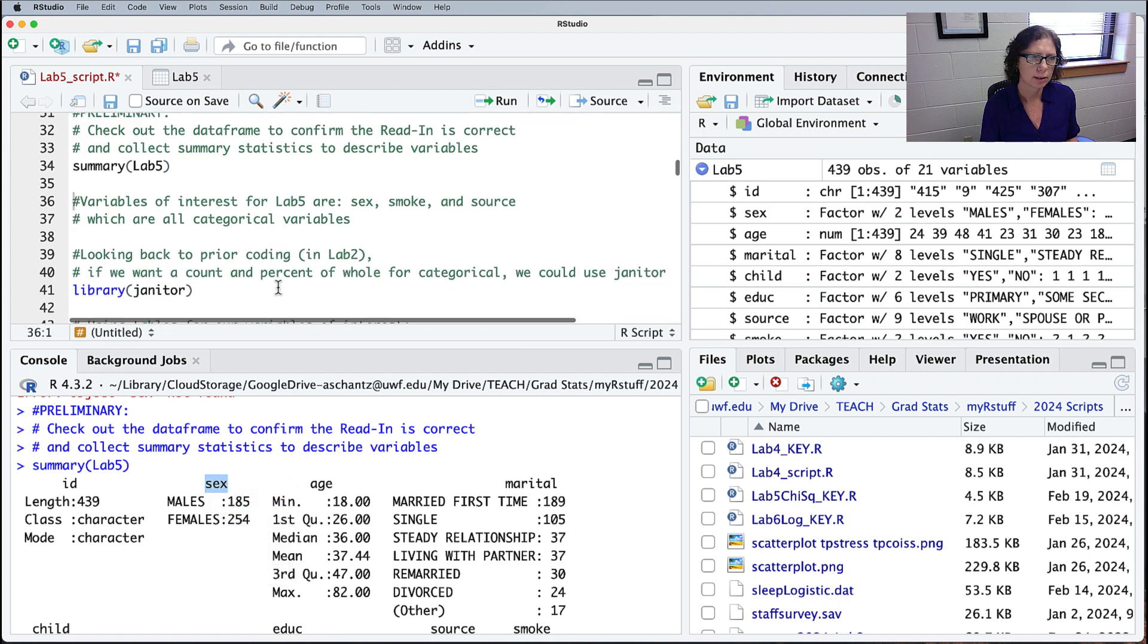
{"action": "scroll", "coordinate": [279, 288], "scroll_direction": "down", "scroll_amount": 1}
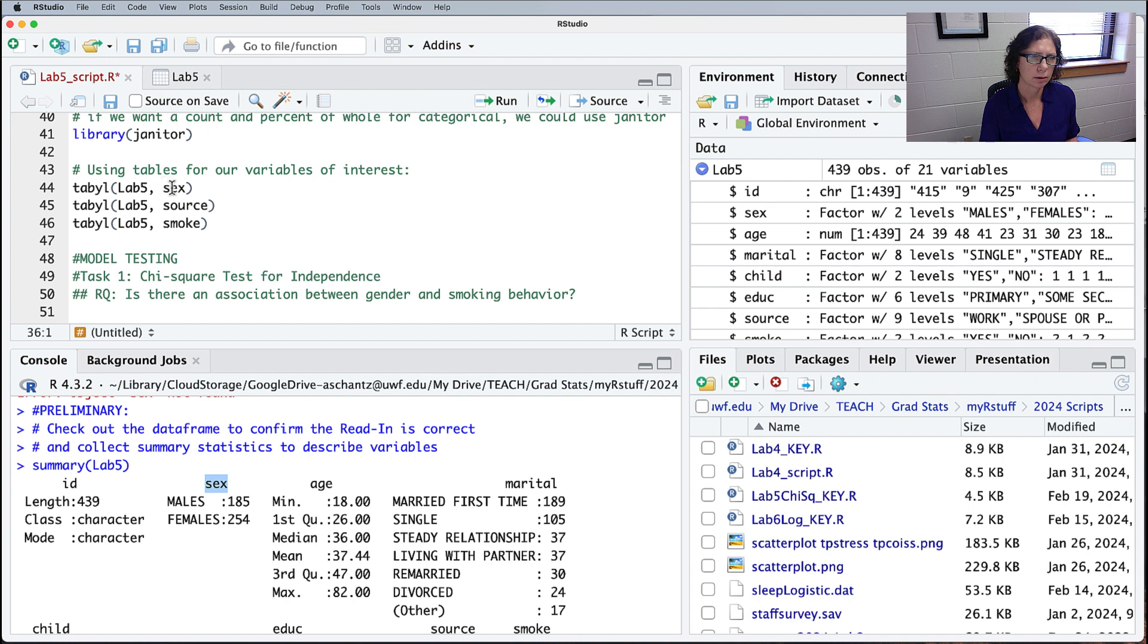
{"action": "scroll", "coordinate": [173, 187], "scroll_direction": "down", "scroll_amount": 5}
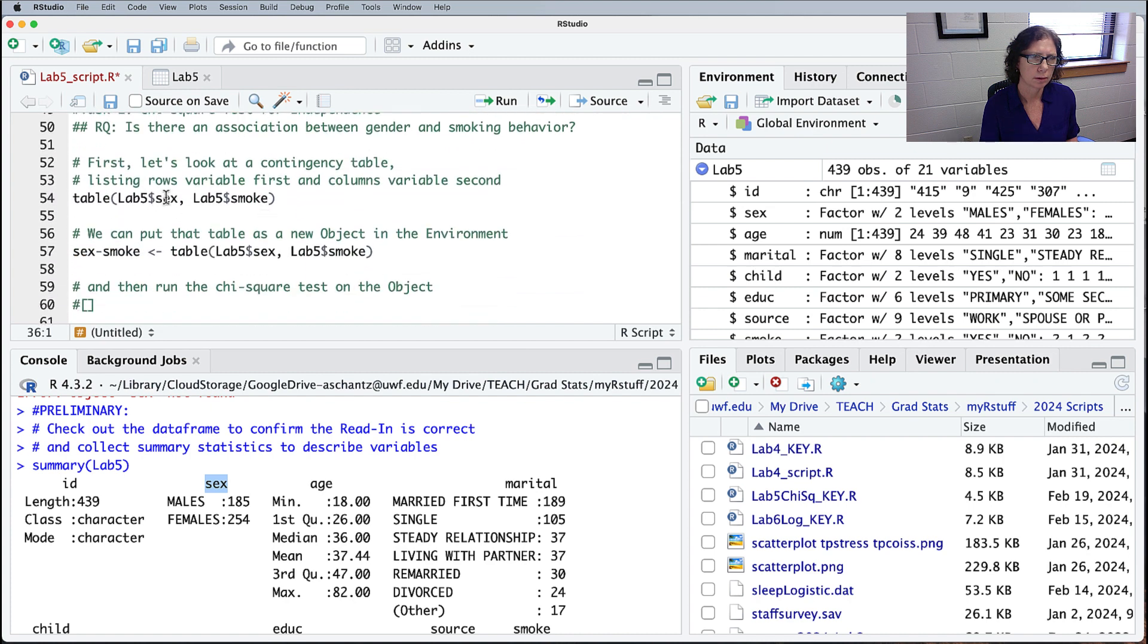
{"action": "double_click", "coordinate": [166, 197]}
{"action": "key", "text": "Right"}
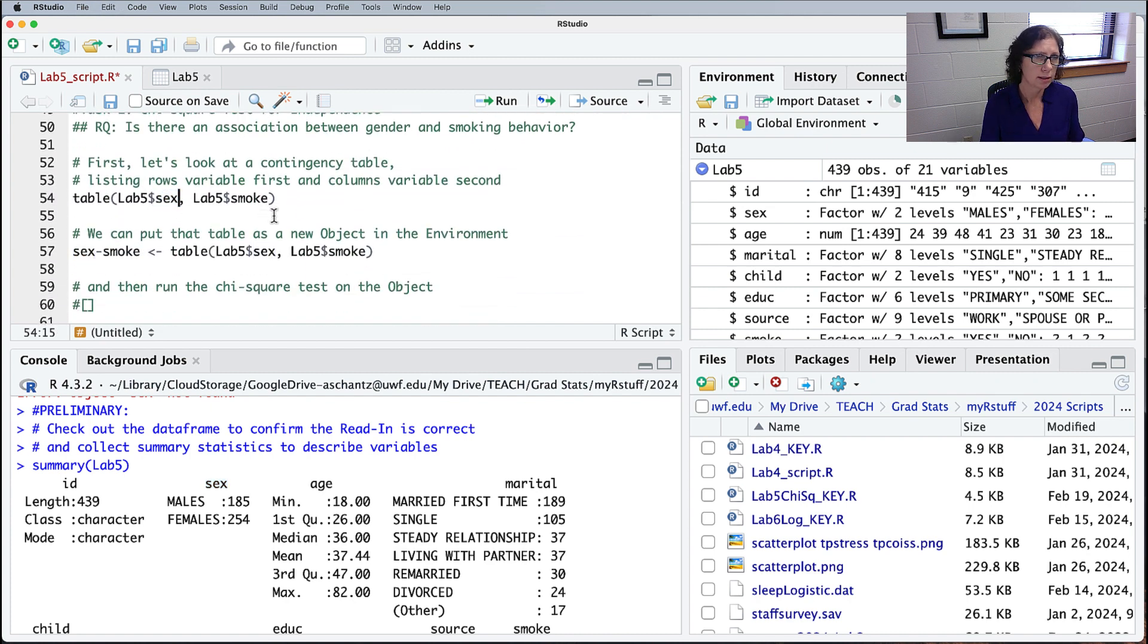
{"action": "left_click", "coordinate": [293, 196]}
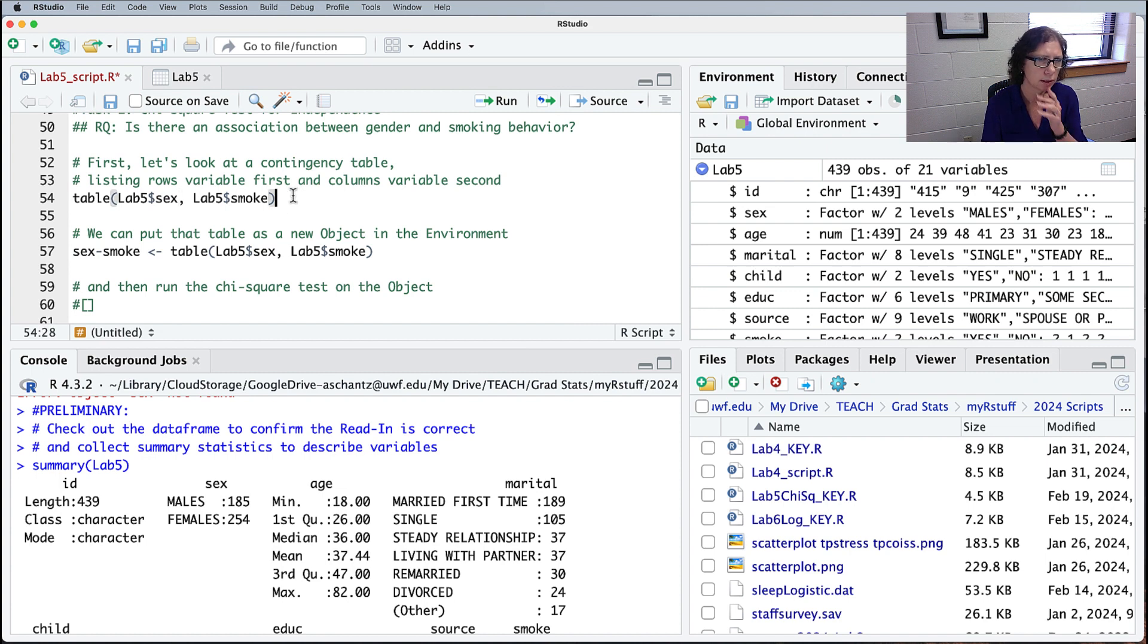
{"action": "key", "text": "super+Return"}
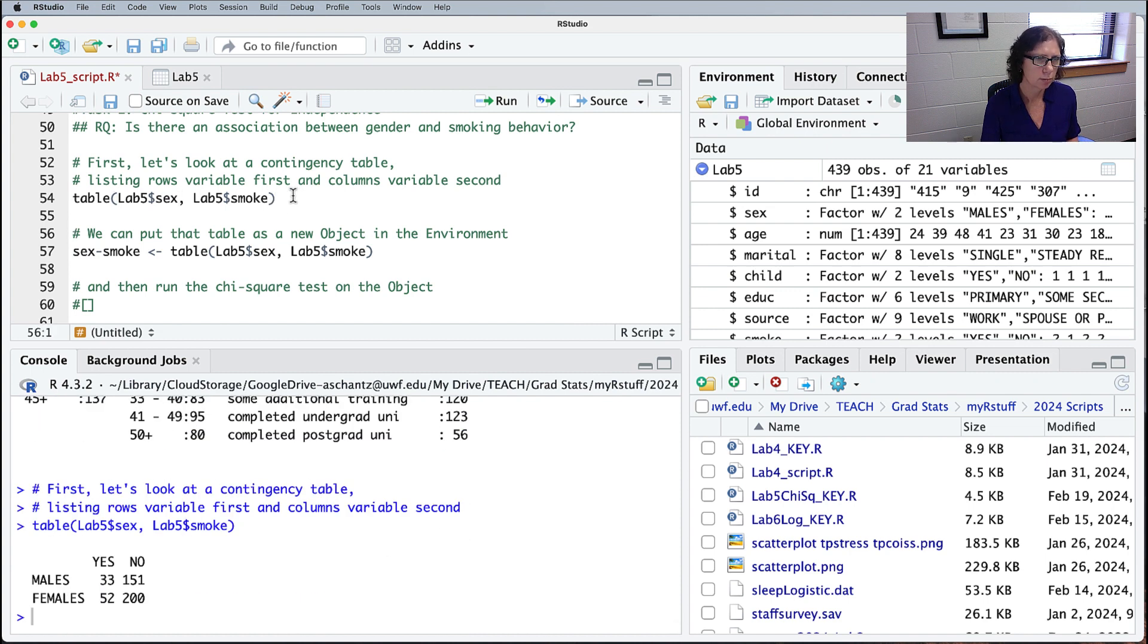
Step: Rename the object in the table assignment line to sex_smoke and run the line
{"action": "double_click", "coordinate": [263, 251]}
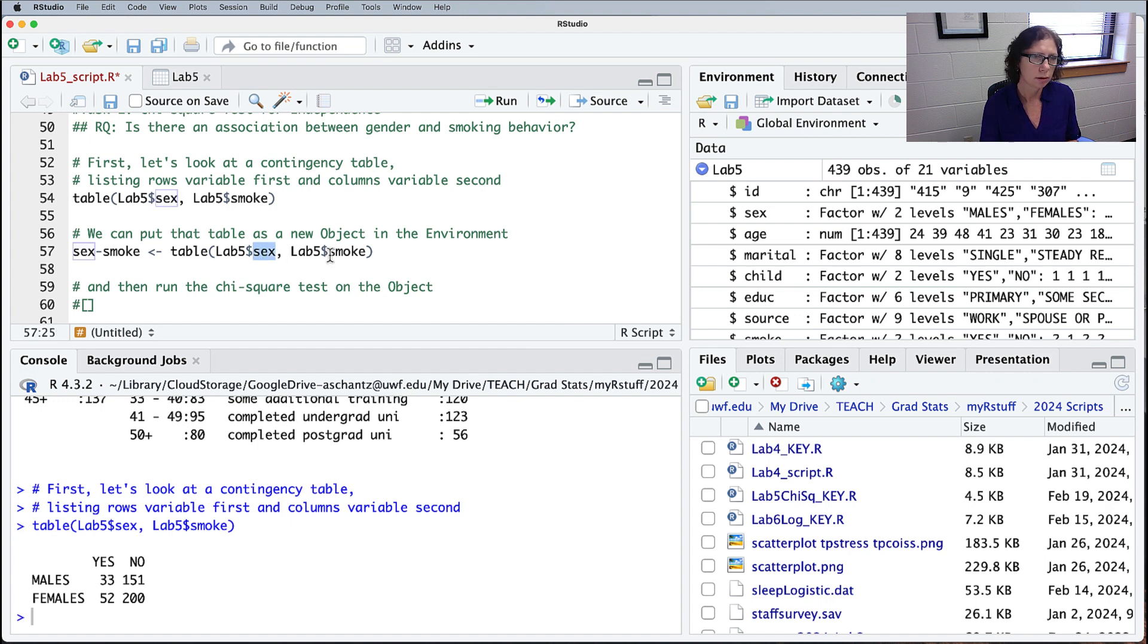
{"action": "key", "text": "Right"}
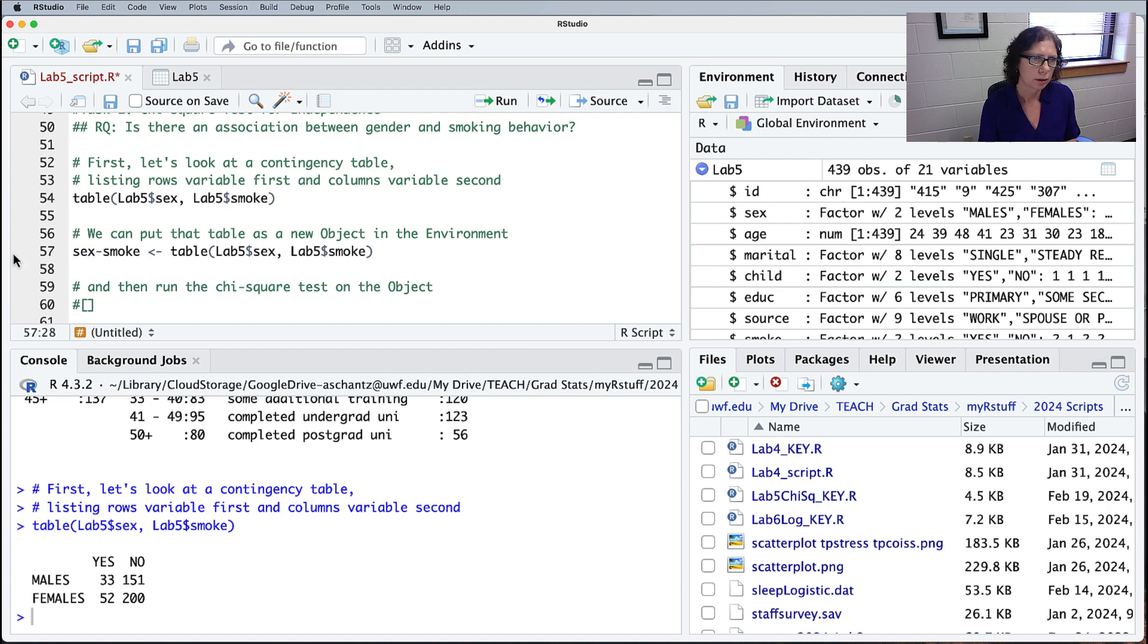
{"action": "left_click_drag", "start_coordinate": [102, 252], "coordinate": [94, 251]}
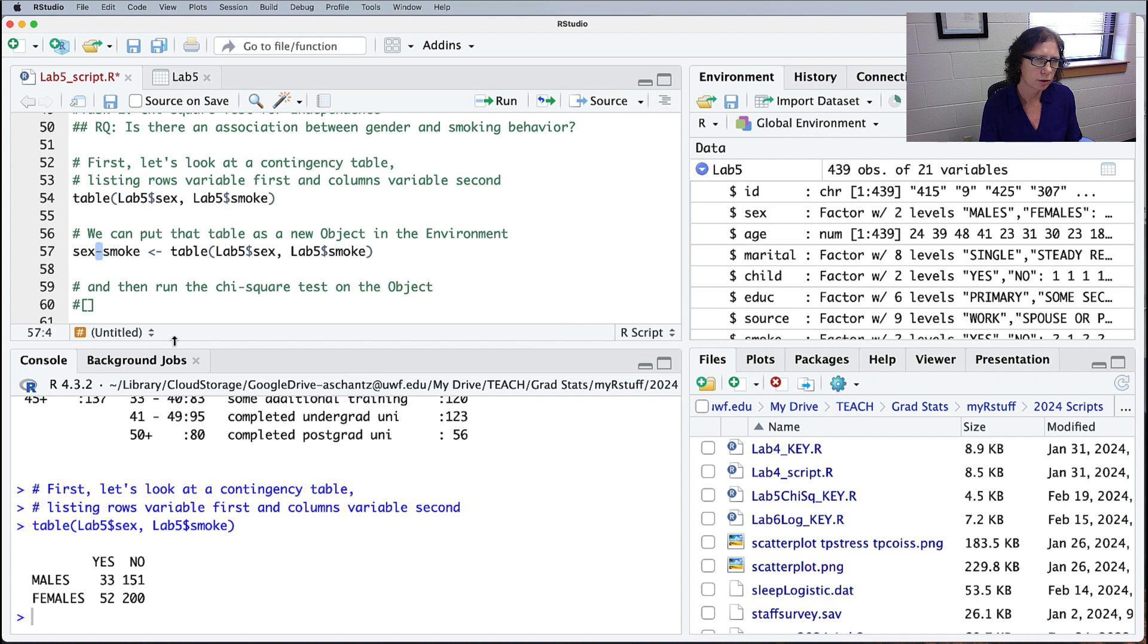
{"action": "double_click", "coordinate": [97, 251]}
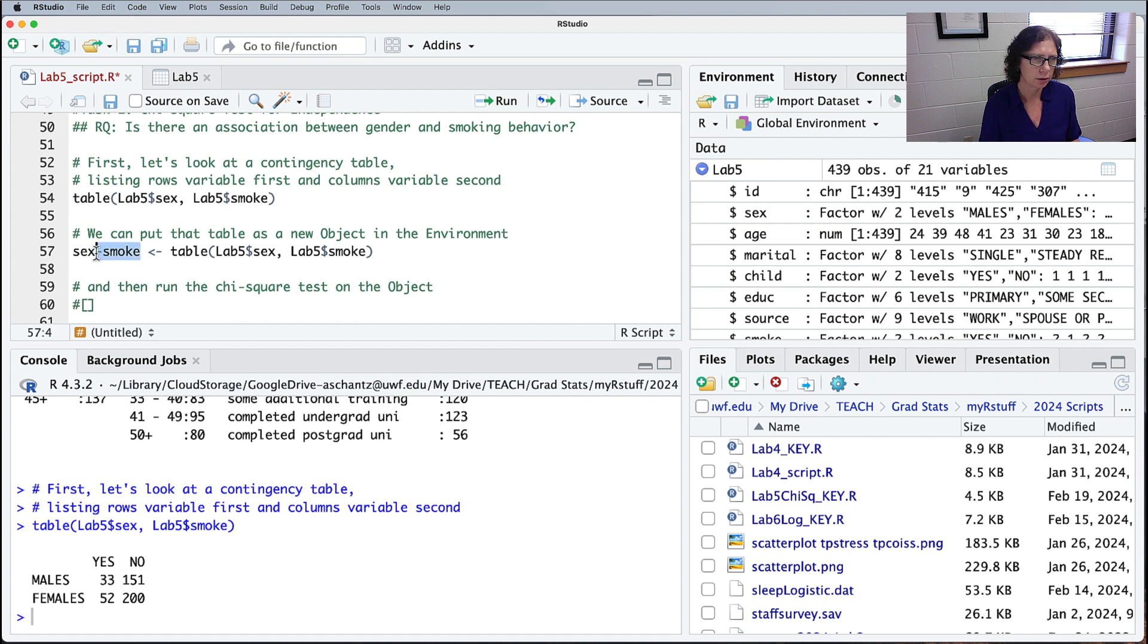
{"action": "left_click", "coordinate": [102, 252]}
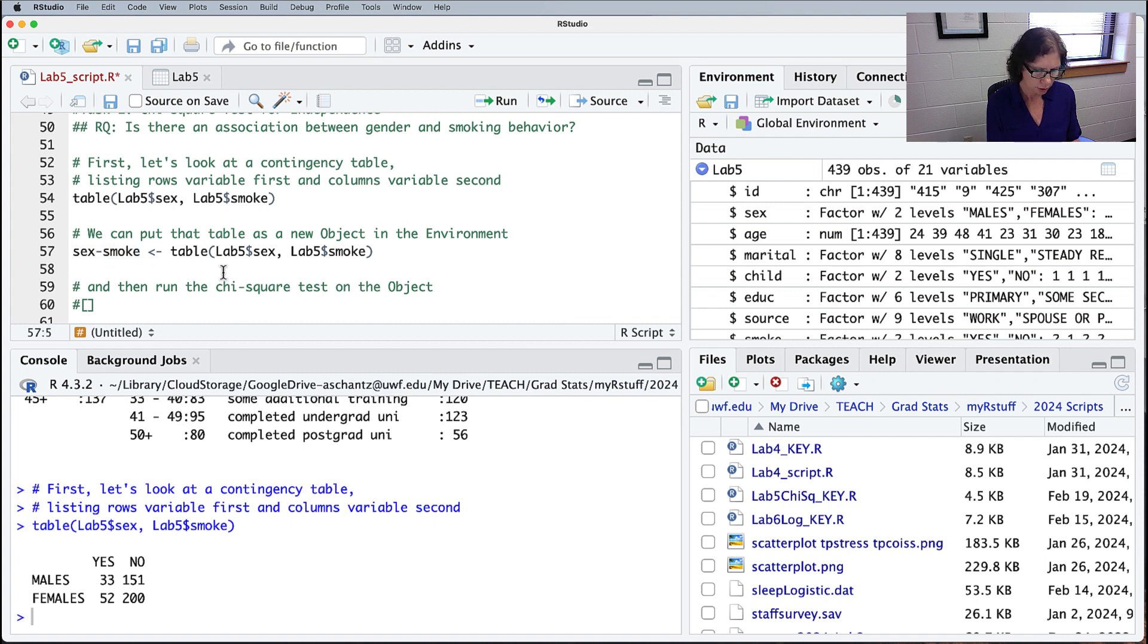
{"action": "key", "text": "BackSpace"}
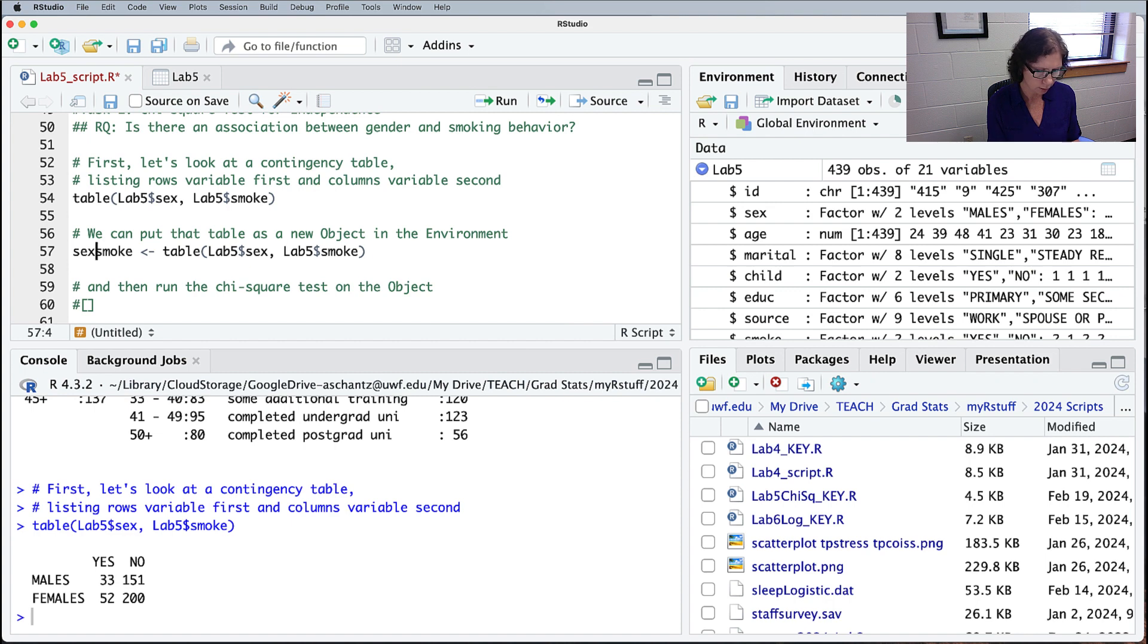
{"action": "type", "text": "_"}
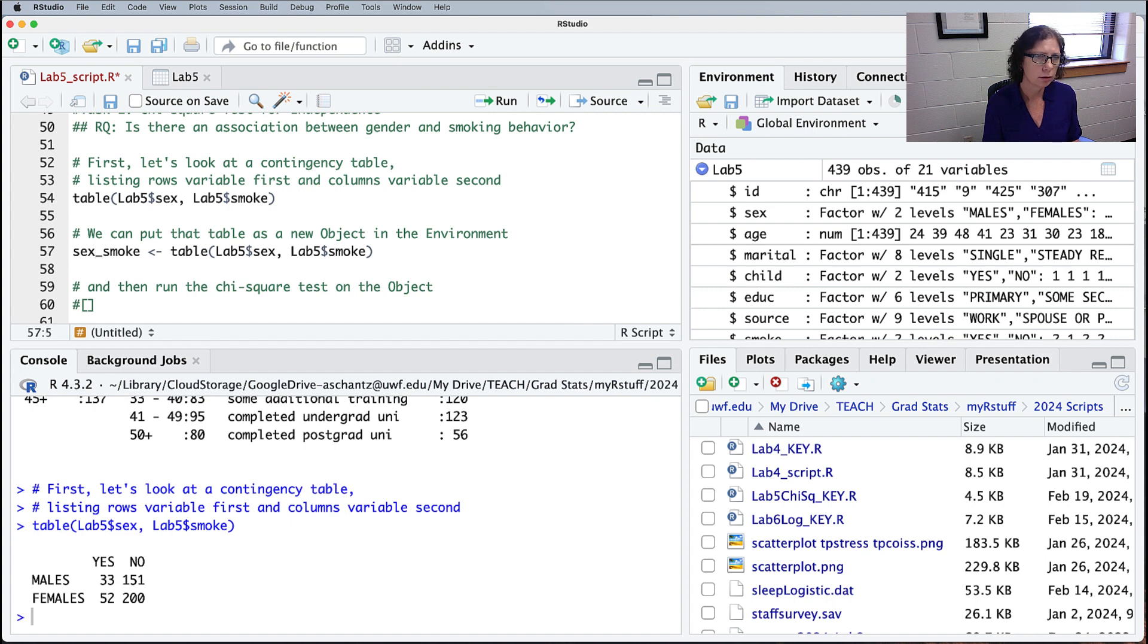
{"action": "left_click", "coordinate": [394, 252]}
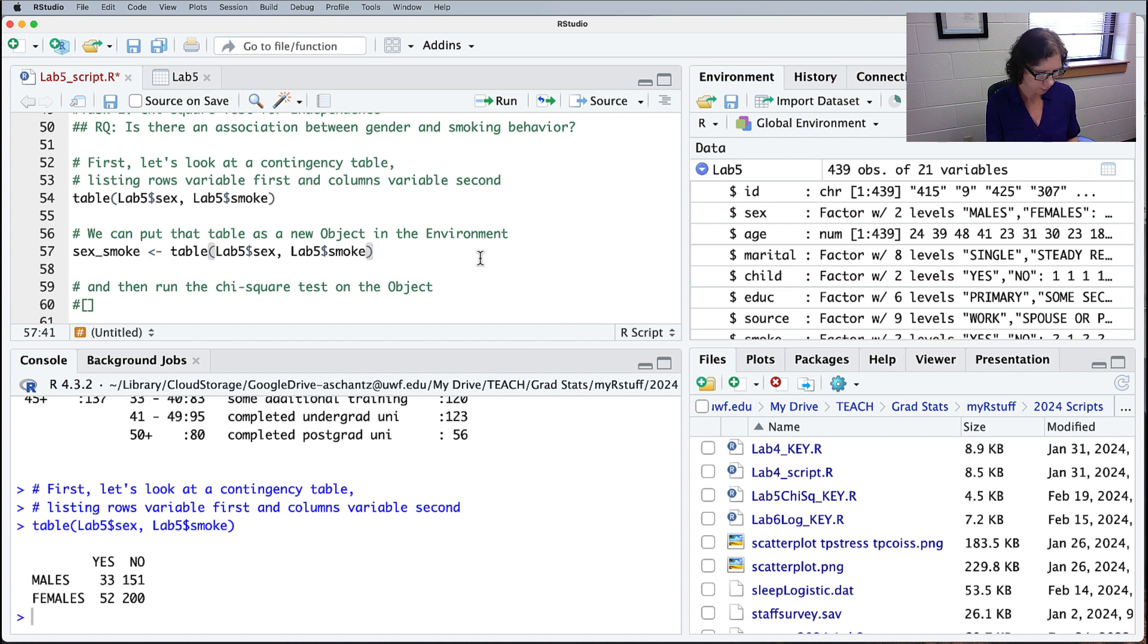
{"action": "key", "text": "super+Return"}
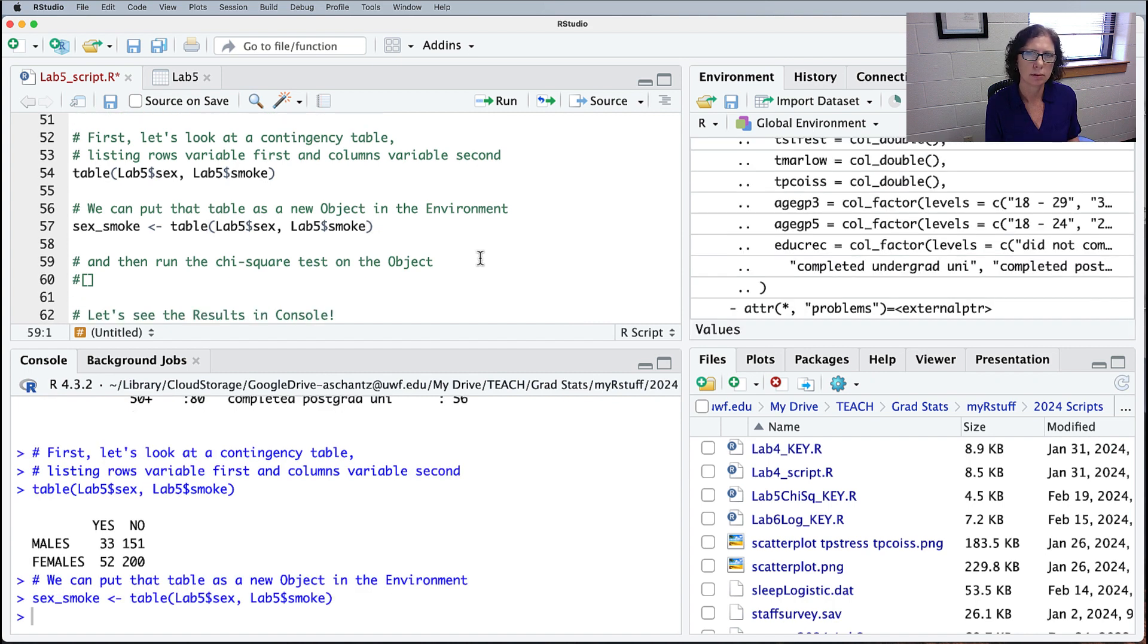
Step: Collapse Lab5 in the Environment to check the sex_smoke object, and highlight the earlier object 'sex' error text in the console
{"action": "scroll", "coordinate": [803, 210], "scroll_direction": "up", "scroll_amount": 10}
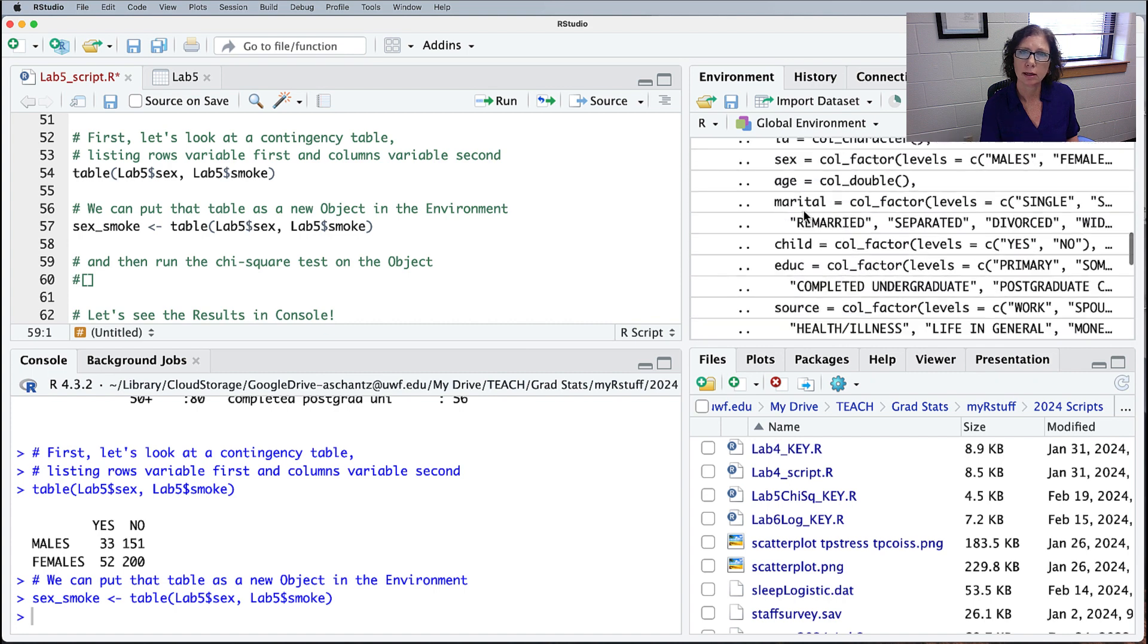
{"action": "left_click", "coordinate": [702, 169]}
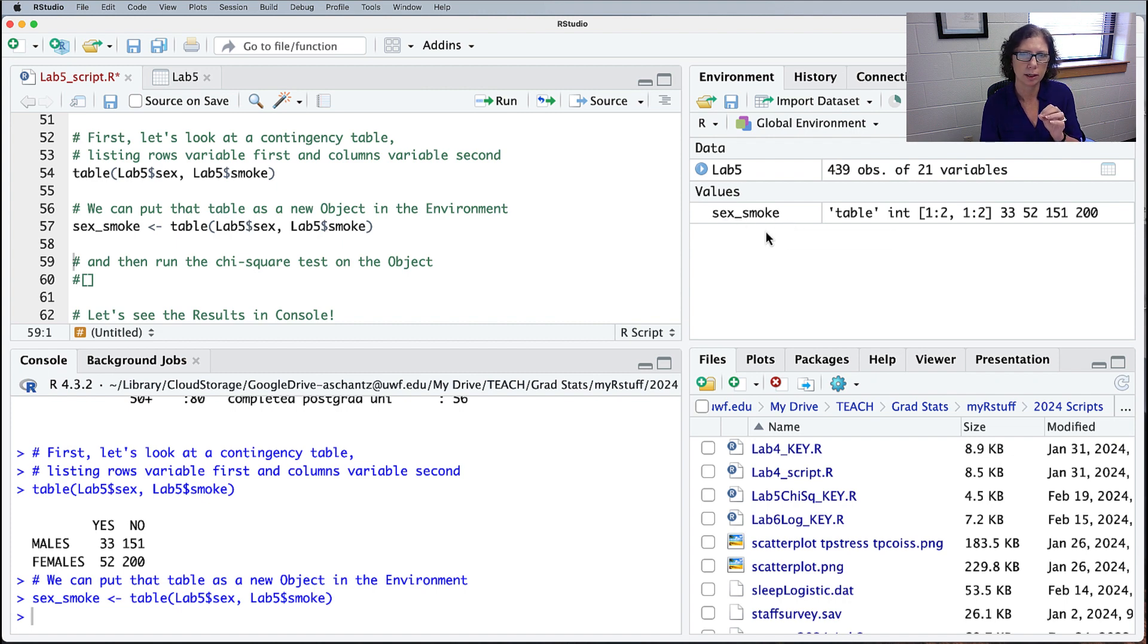
{"action": "scroll", "coordinate": [393, 497], "scroll_direction": "up", "scroll_amount": 10}
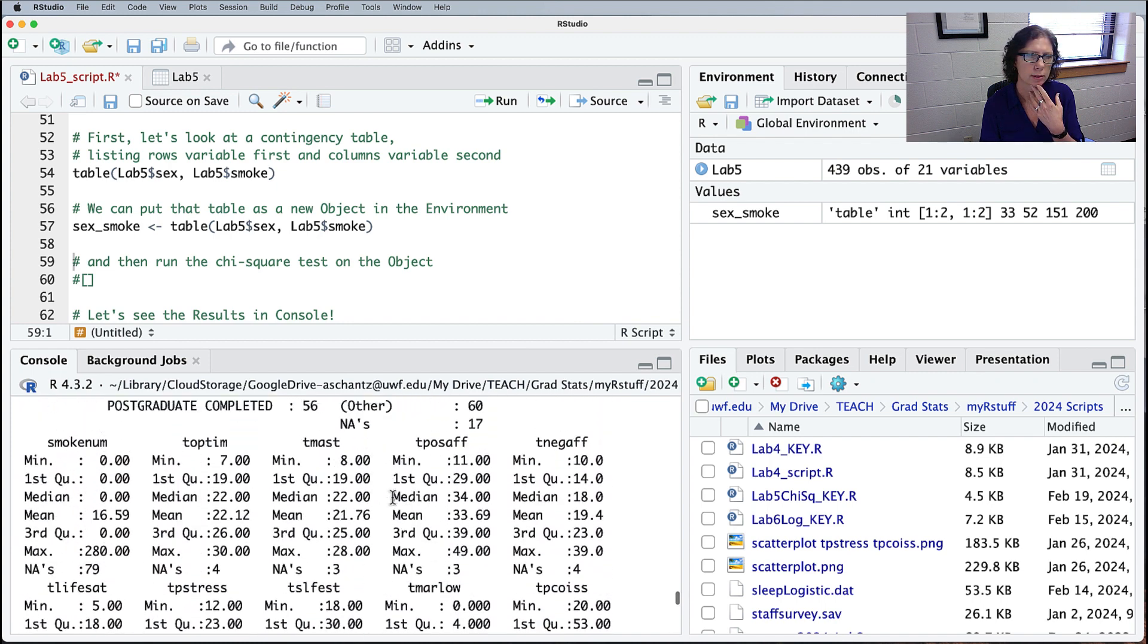
{"action": "scroll", "coordinate": [393, 497], "scroll_direction": "up", "scroll_amount": 10}
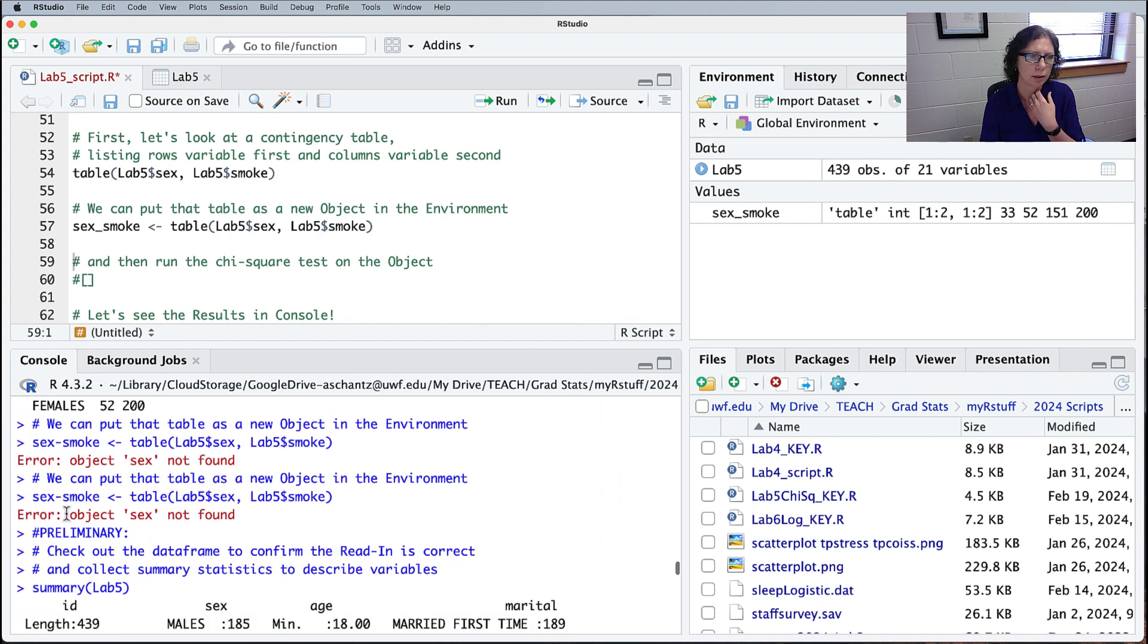
{"action": "left_click_drag", "start_coordinate": [70, 514], "coordinate": [243, 514]}
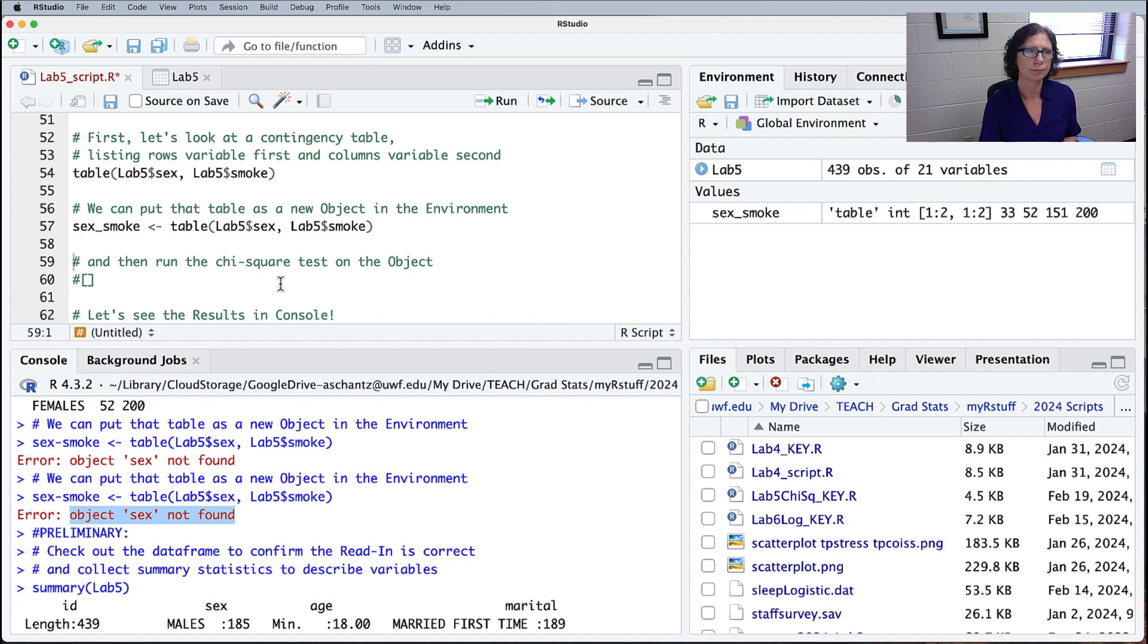
Step: Replace the placeholder below the chi-square test comment with chisq.test(sex_smoke) and run that line
{"action": "left_click", "coordinate": [213, 277]}
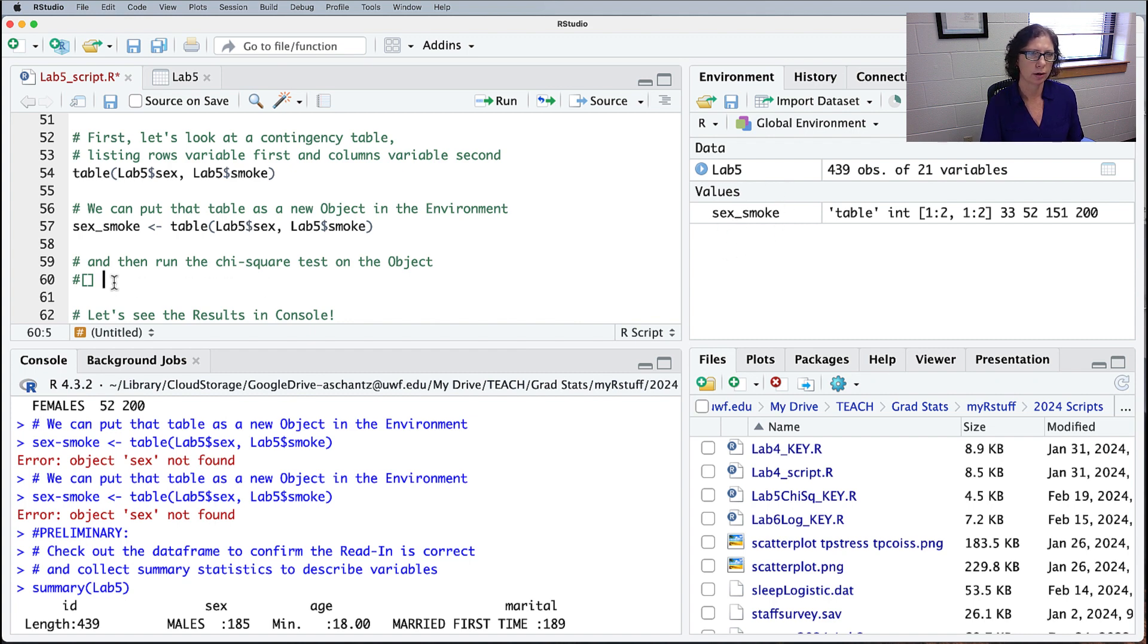
{"action": "left_click_drag", "start_coordinate": [104, 279], "coordinate": [52, 290]}
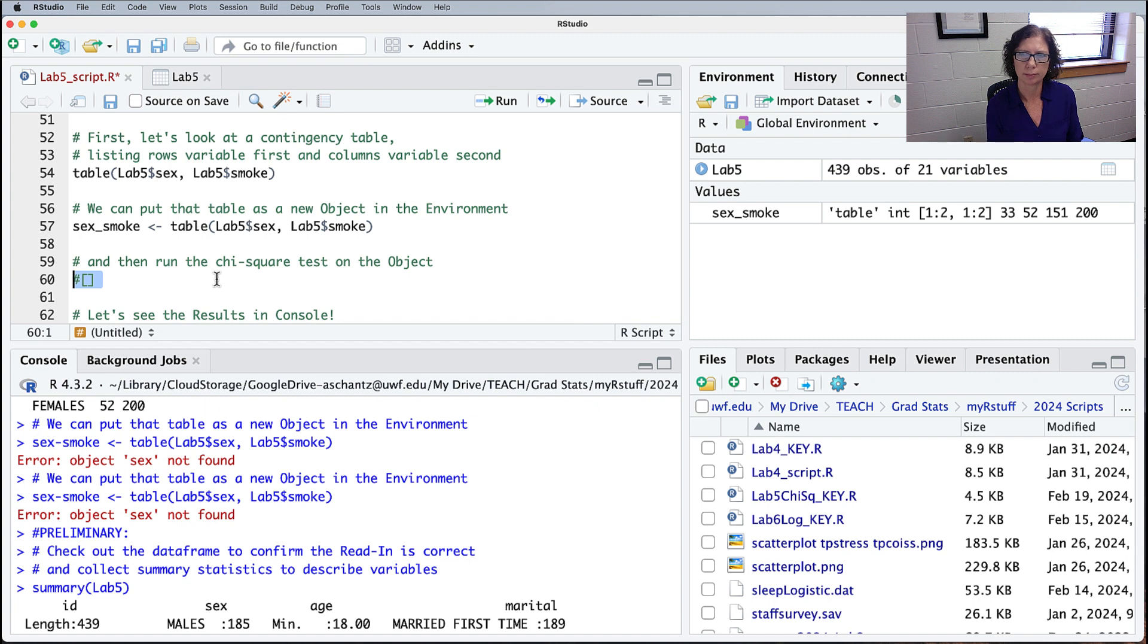
{"action": "type", "text": "cis"}
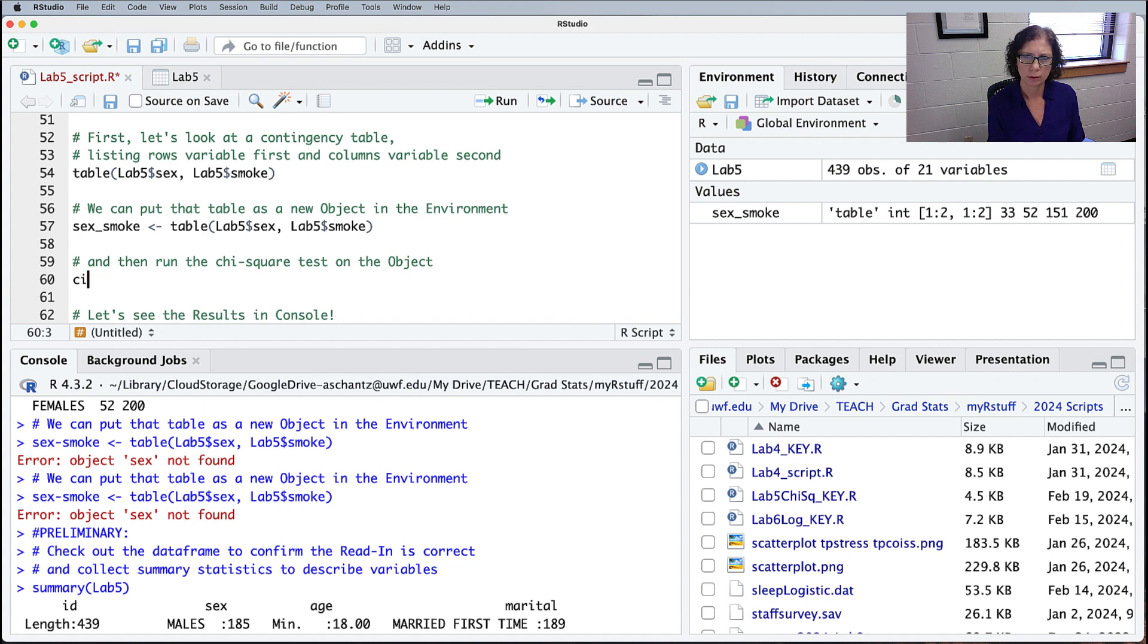
{"action": "key", "text": "BackSpace"}
{"action": "key", "text": "BackSpace"}
{"action": "type", "text": "his"}
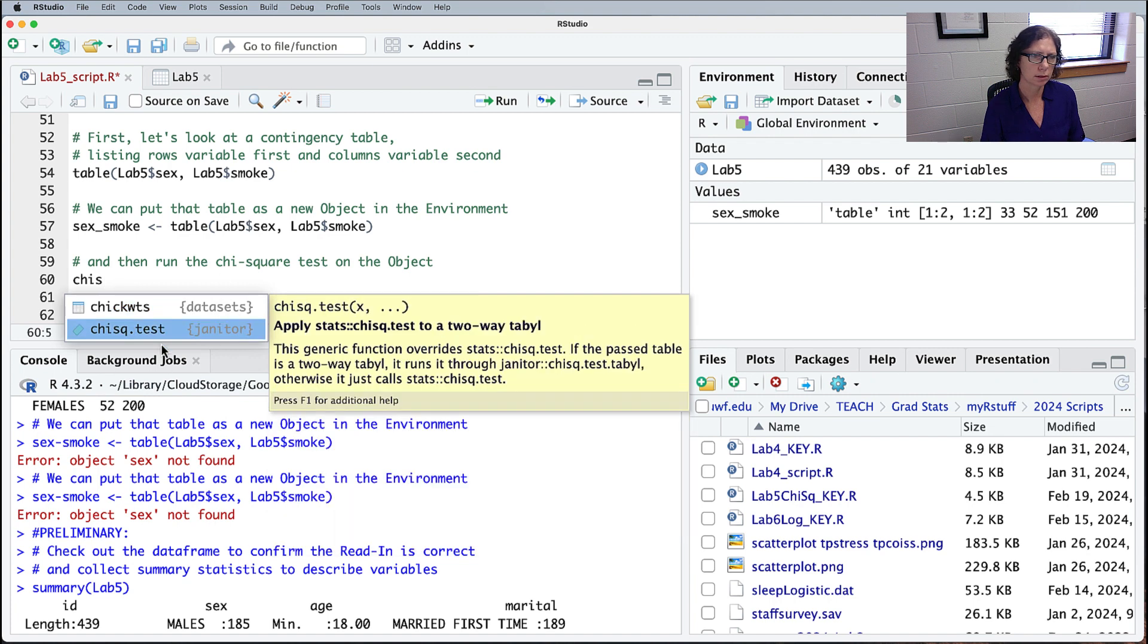
{"action": "left_click", "coordinate": [158, 329]}
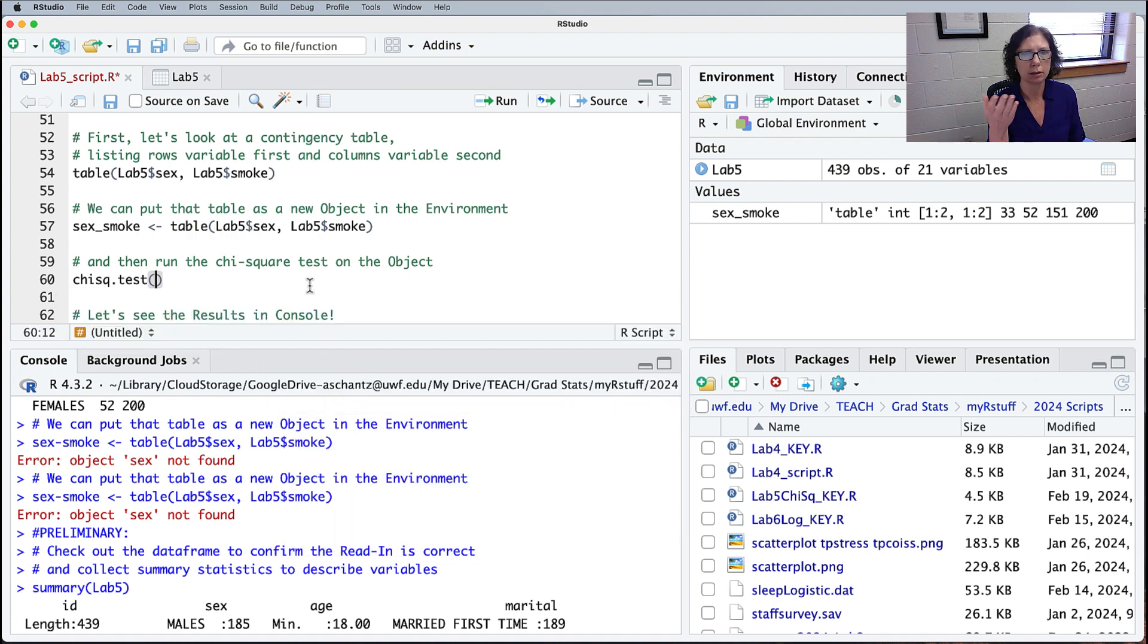
{"action": "type", "text": "sex"}
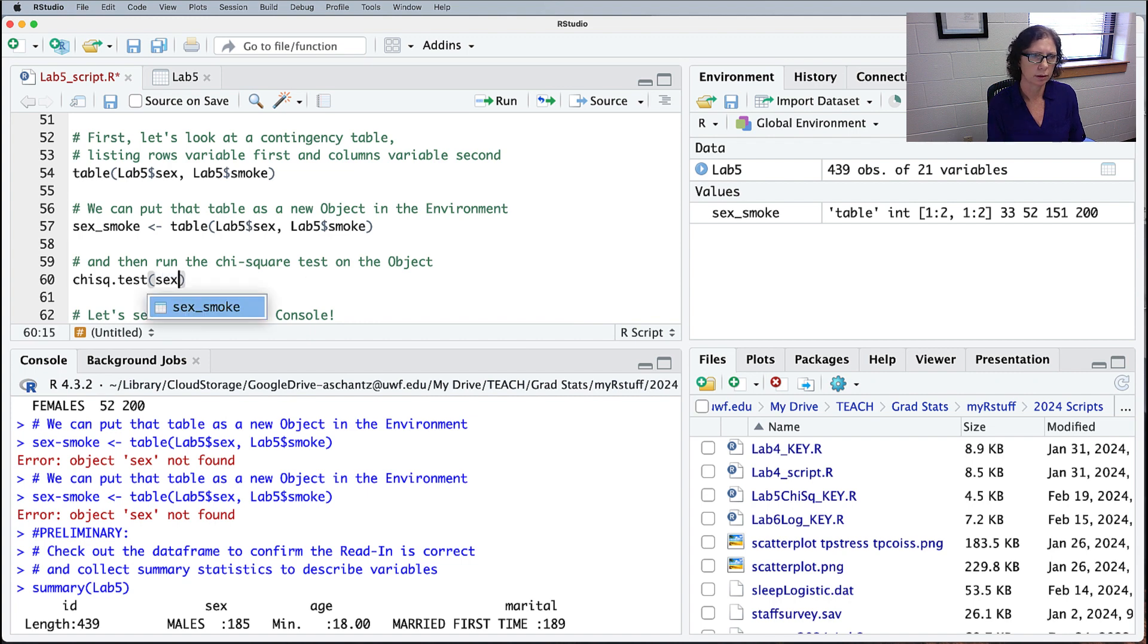
{"action": "key", "text": "Tab"}
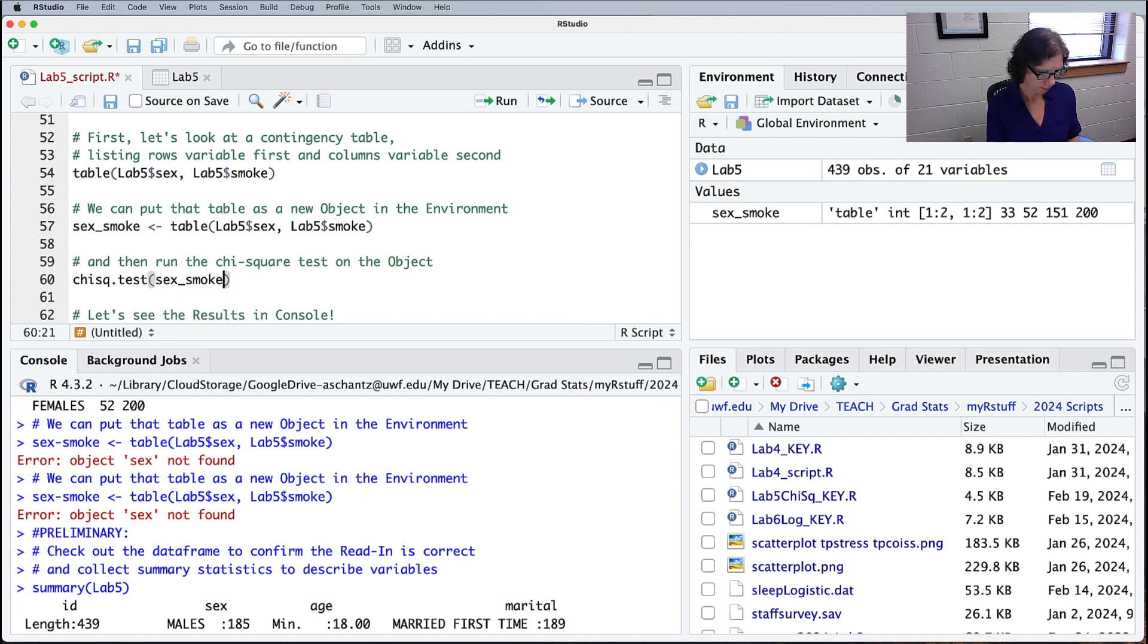
{"action": "key", "text": "super+Return"}
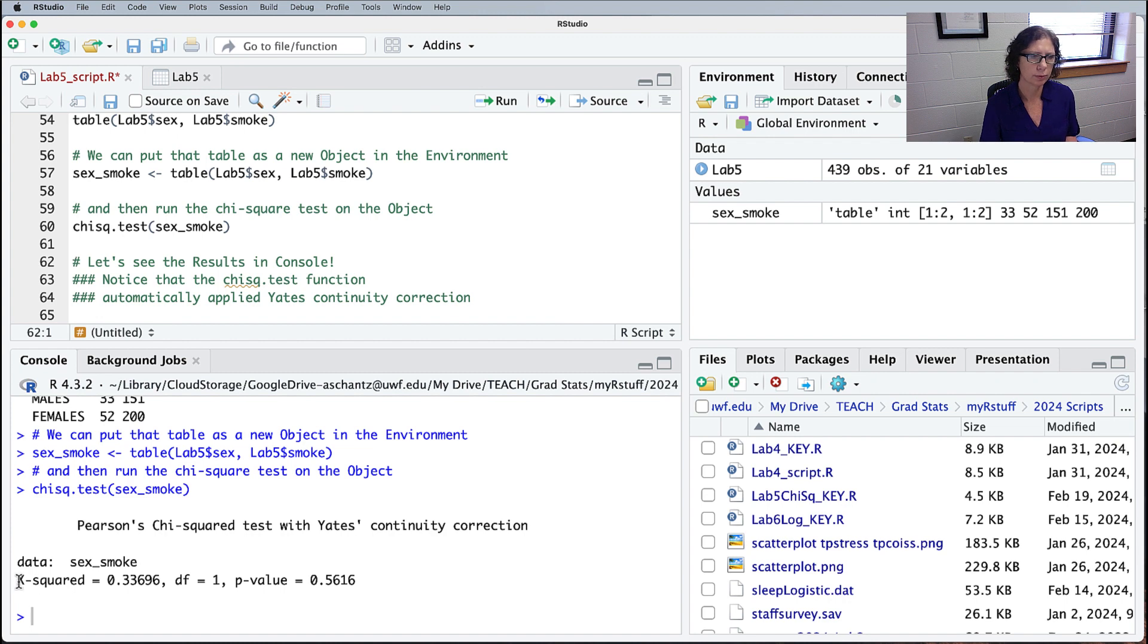
Step: Examine the chi-square output in the console, highlighting the Yates' continuity correction title, the X-squared statistic, the degrees of freedom and the p-value
{"action": "left_click_drag", "start_coordinate": [362, 579], "coordinate": [22, 581]}
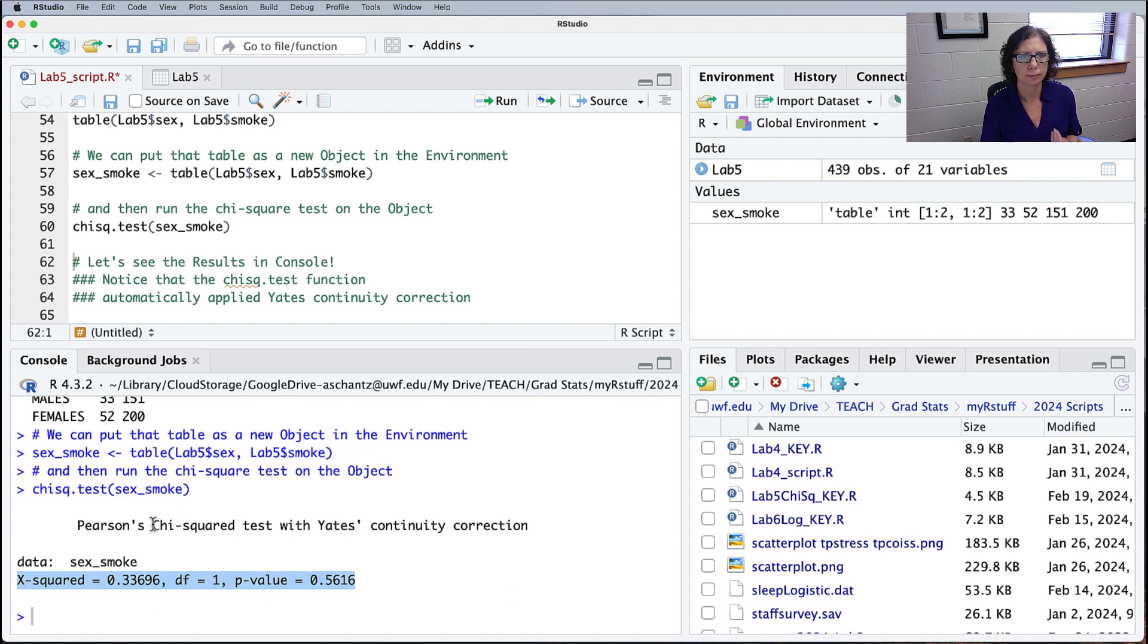
{"action": "left_click_drag", "start_coordinate": [154, 525], "coordinate": [530, 526]}
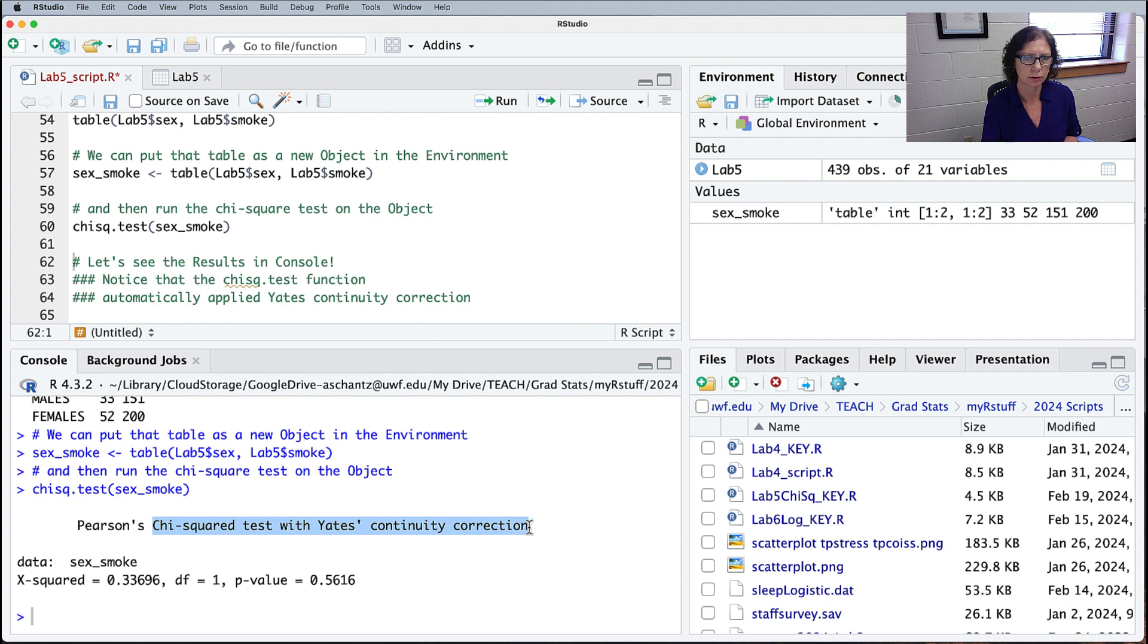
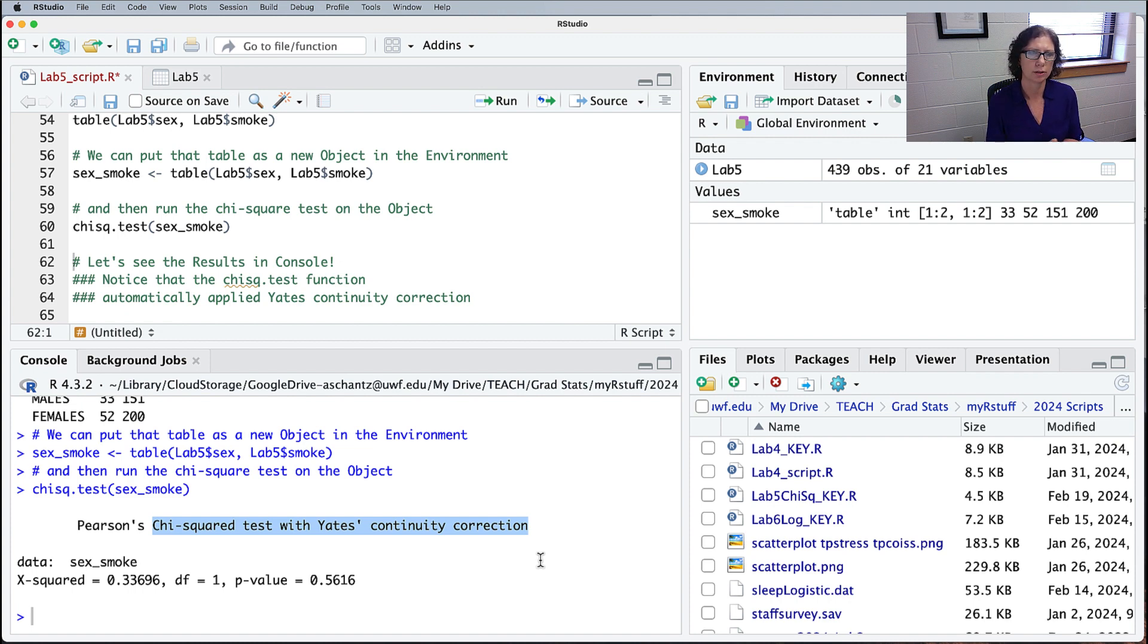
{"action": "scroll", "coordinate": [541, 559], "scroll_direction": "up", "scroll_amount": 1}
{"action": "left_click_drag", "start_coordinate": [107, 587], "coordinate": [161, 586]}
{"action": "scroll", "coordinate": [530, 568], "scroll_direction": "down", "scroll_amount": 1}
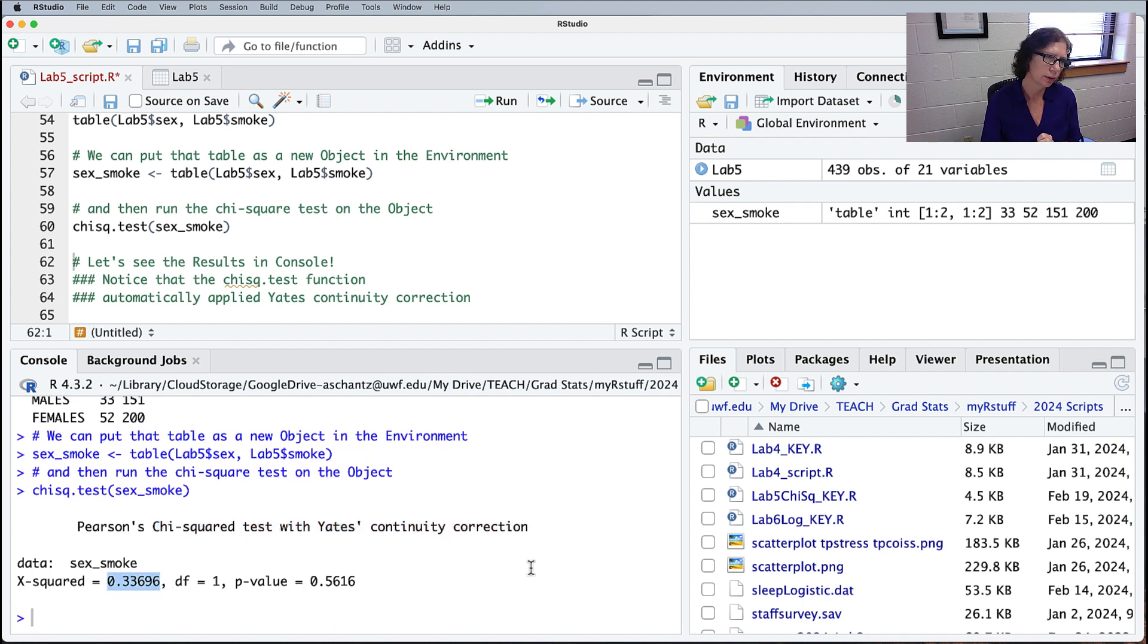
{"action": "left_click_drag", "start_coordinate": [175, 581], "coordinate": [359, 581]}
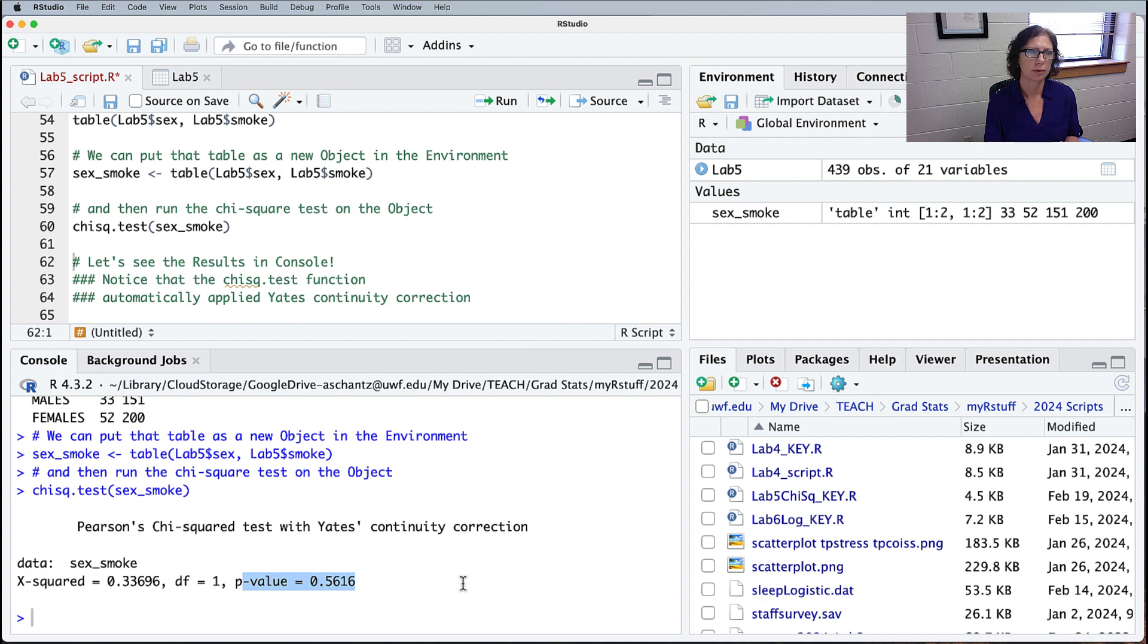
Step: Review the results write-up comment in the script, highlighting its sample size placeholder, chi-square value and p-value
{"action": "scroll", "coordinate": [488, 256], "scroll_direction": "down", "scroll_amount": 1}
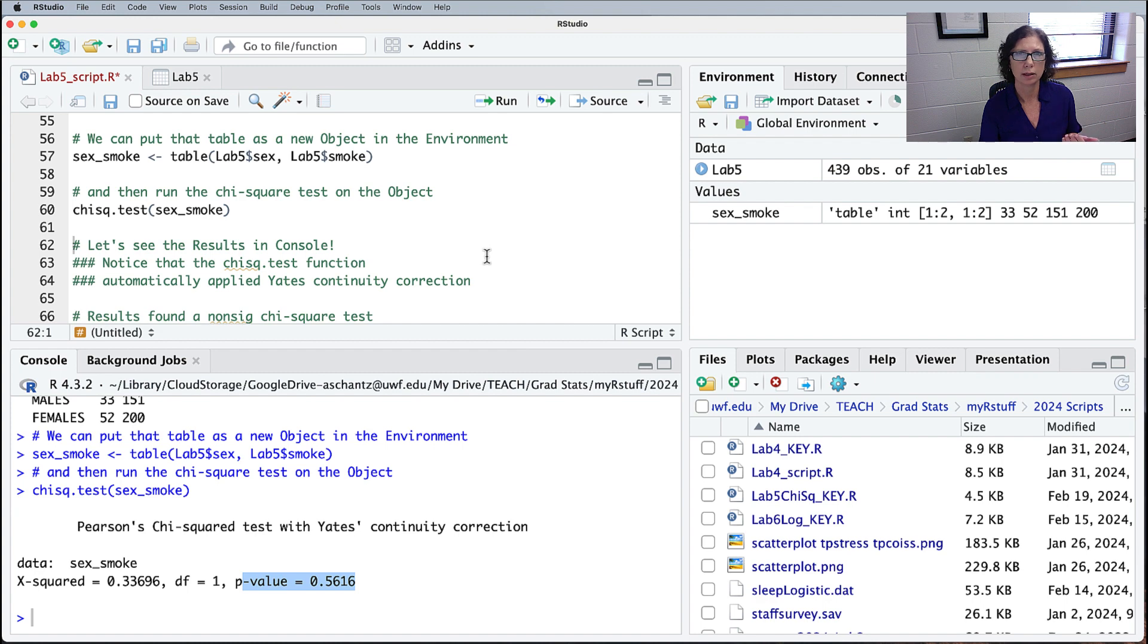
{"action": "scroll", "coordinate": [488, 256], "scroll_direction": "down", "scroll_amount": 6}
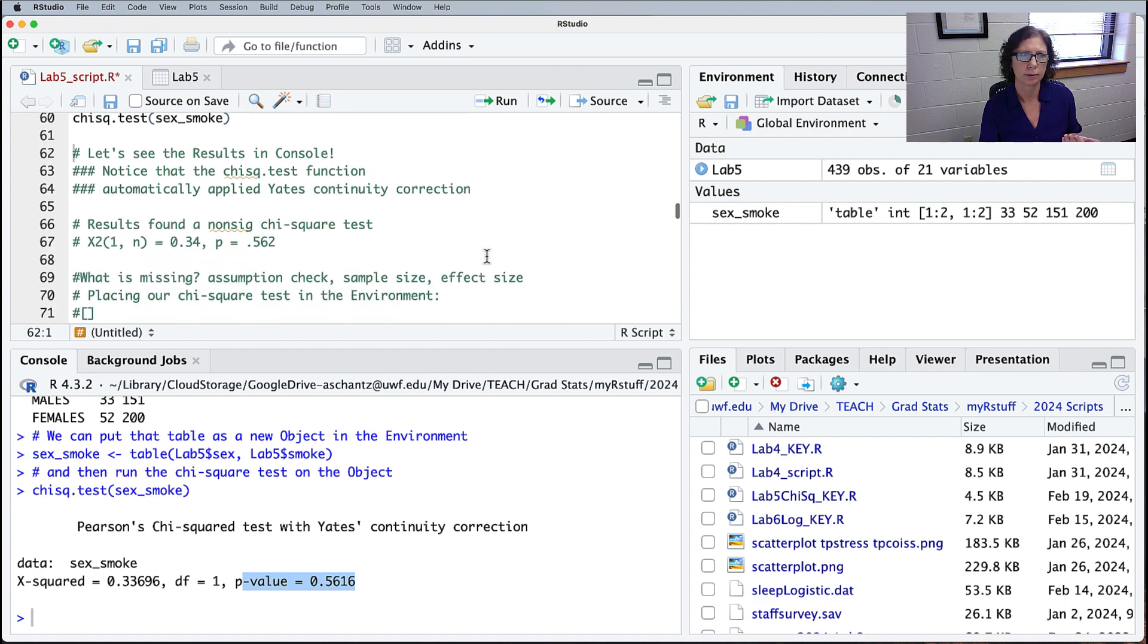
{"action": "scroll", "coordinate": [488, 256], "scroll_direction": "down", "scroll_amount": 1}
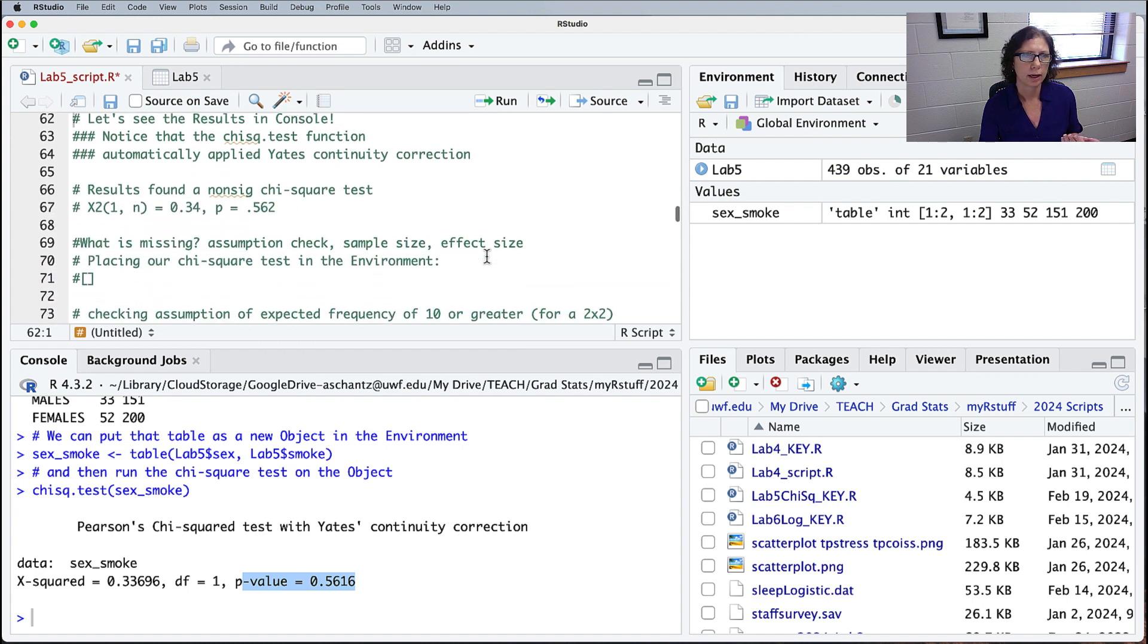
{"action": "left_click", "coordinate": [281, 204]}
{"action": "left_click_drag", "start_coordinate": [275, 206], "coordinate": [73, 207]}
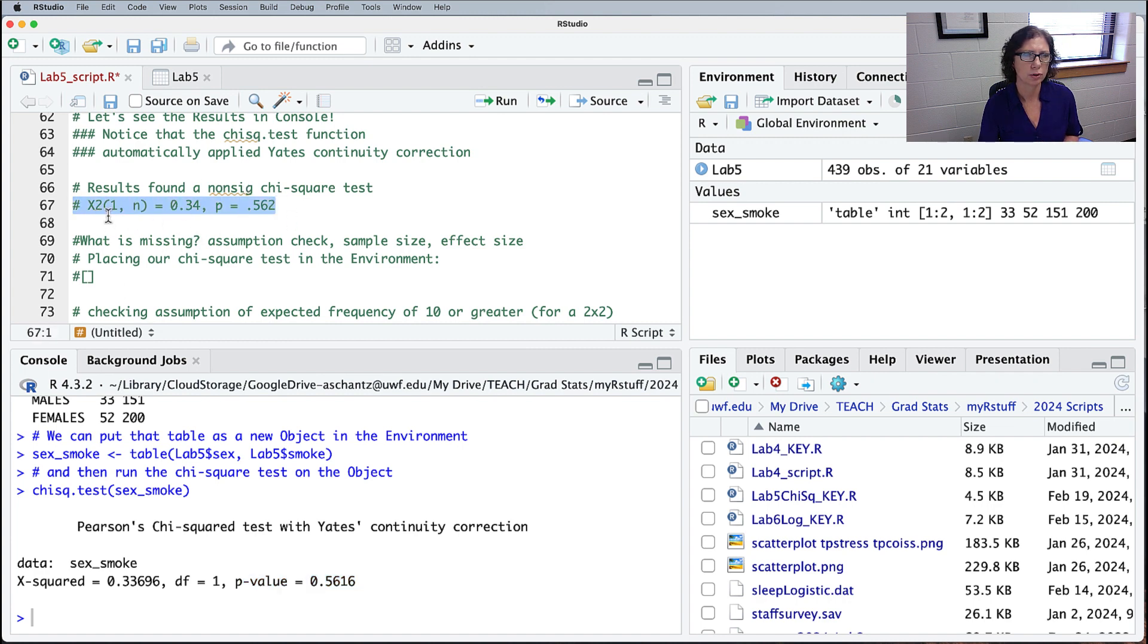
{"action": "left_click", "coordinate": [135, 207]}
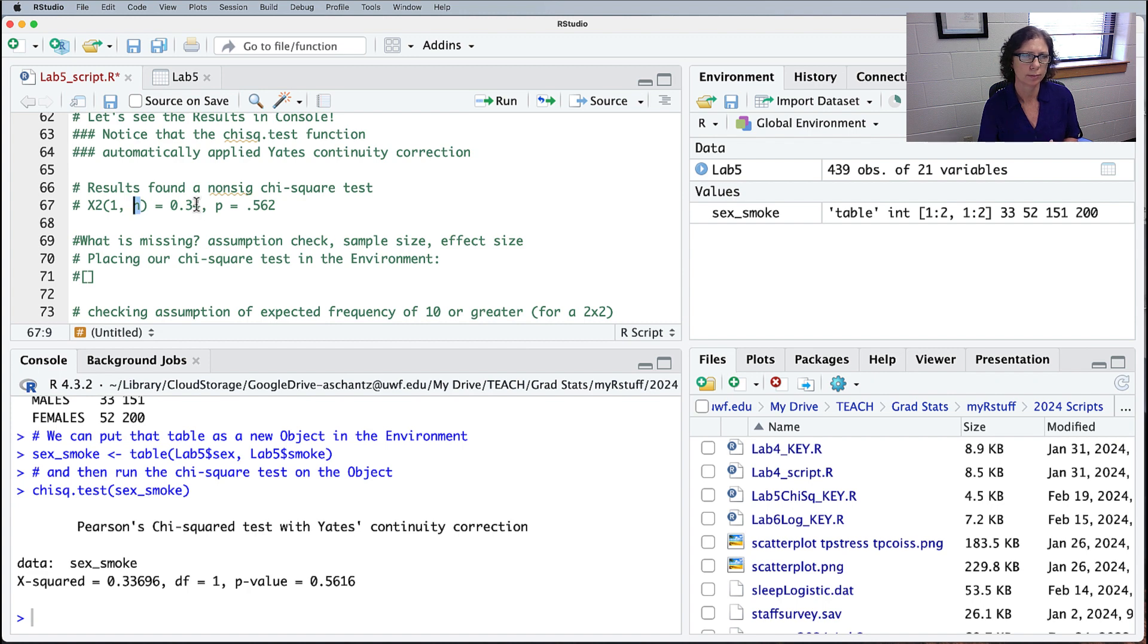
{"action": "left_click_drag", "start_coordinate": [171, 207], "coordinate": [200, 207]}
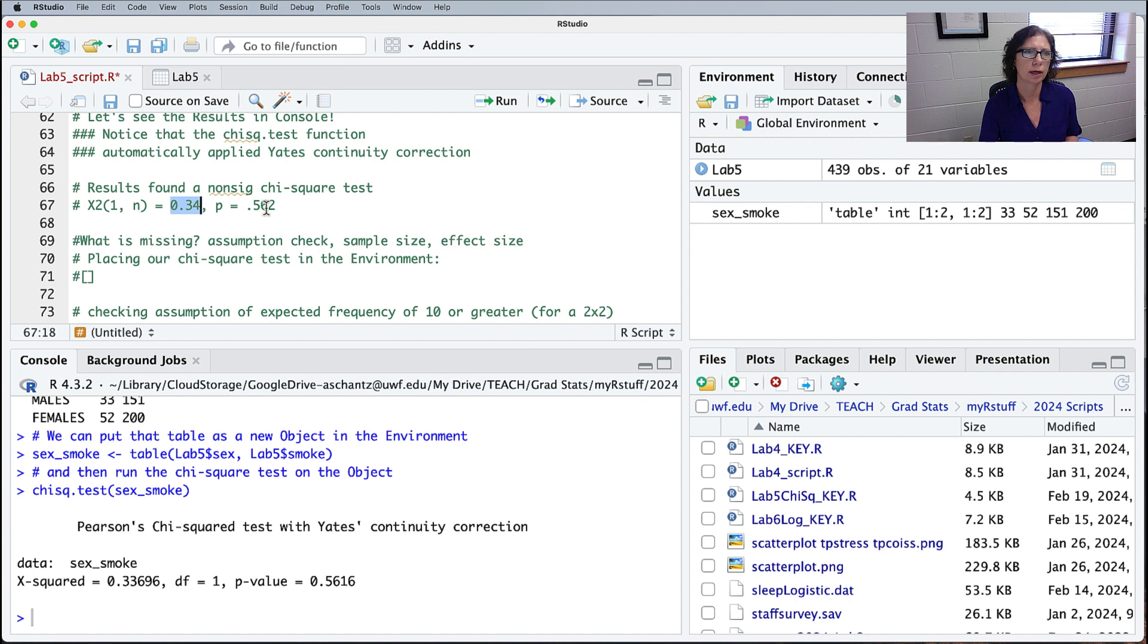
{"action": "left_click_drag", "start_coordinate": [247, 205], "coordinate": [276, 206]}
{"action": "scroll", "coordinate": [404, 239], "scroll_direction": "down", "scroll_amount": 3}
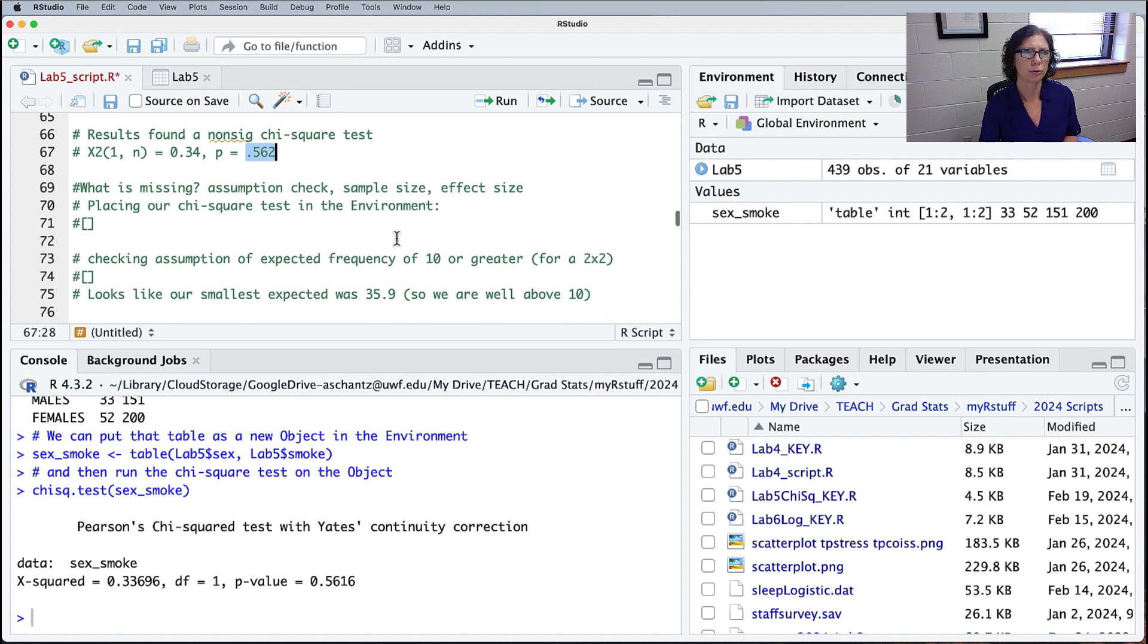
Step: Reuse the chisq.test(sex_smoke) call to replace the placeholder under the Environment comment with Task1 <- chisq.test(sex_smoke), and run it
{"action": "scroll", "coordinate": [405, 239], "scroll_direction": "up", "scroll_amount": 1}
{"action": "scroll", "coordinate": [396, 238], "scroll_direction": "up", "scroll_amount": 10}
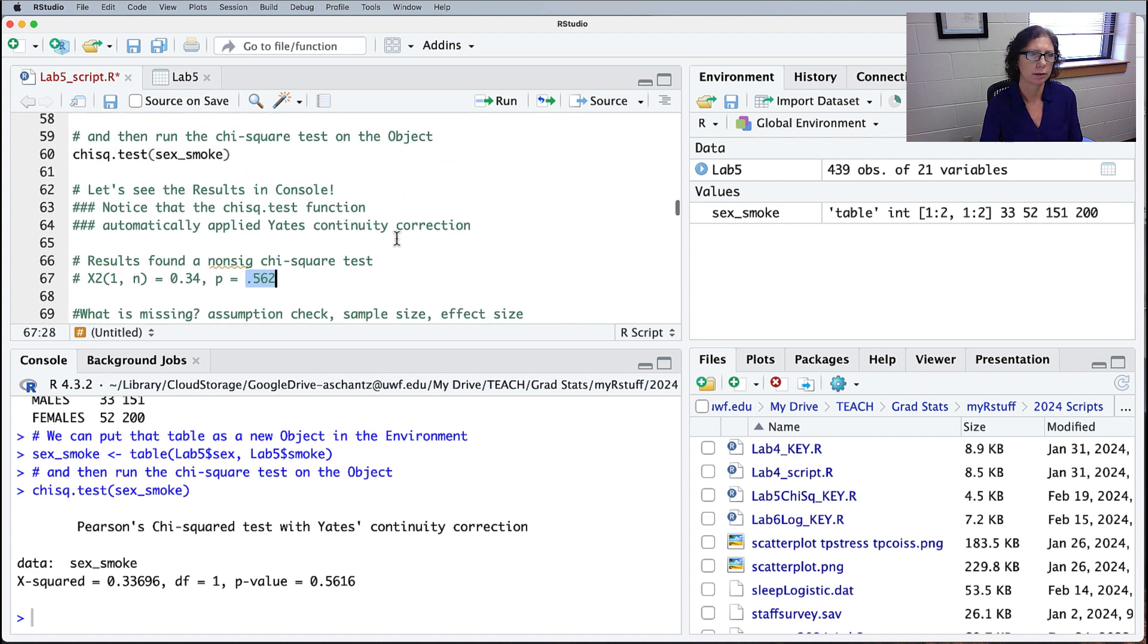
{"action": "left_click_drag", "start_coordinate": [230, 228], "coordinate": [51, 236]}
{"action": "key", "text": "super+c"}
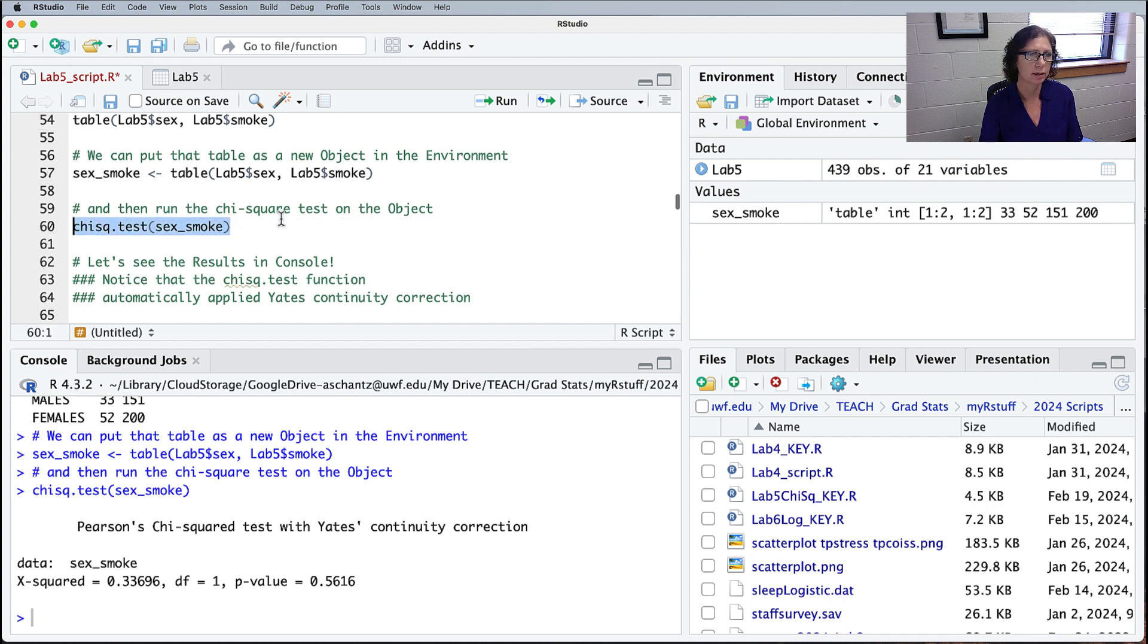
{"action": "scroll", "coordinate": [281, 218], "scroll_direction": "down", "scroll_amount": 10}
{"action": "left_click_drag", "start_coordinate": [99, 239], "coordinate": [63, 242]}
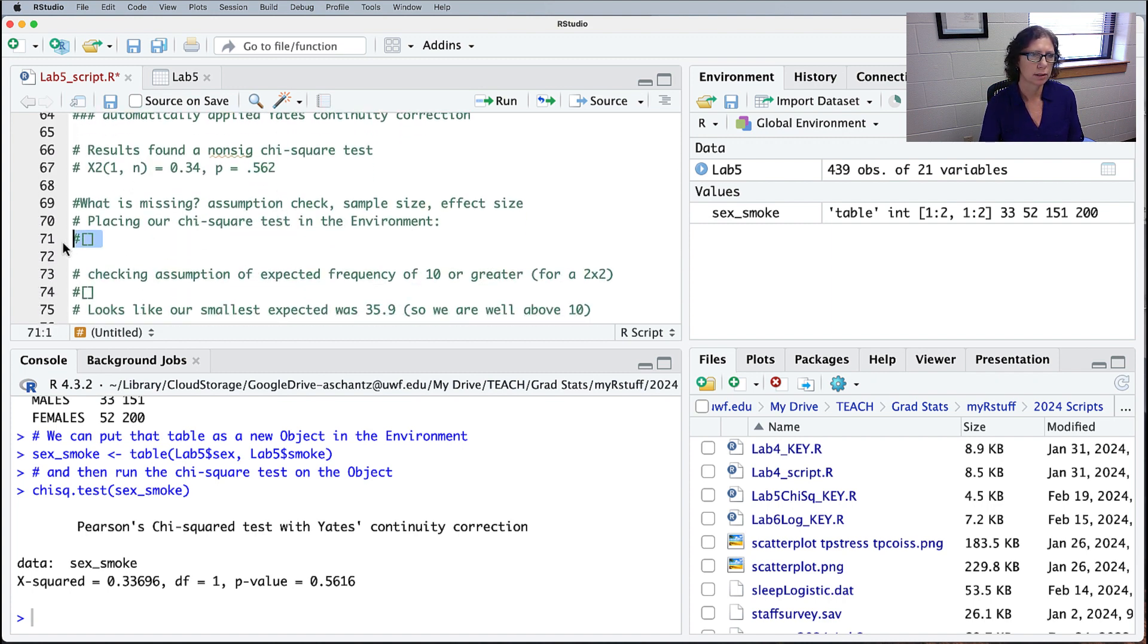
{"action": "type", "text": "Task1"}
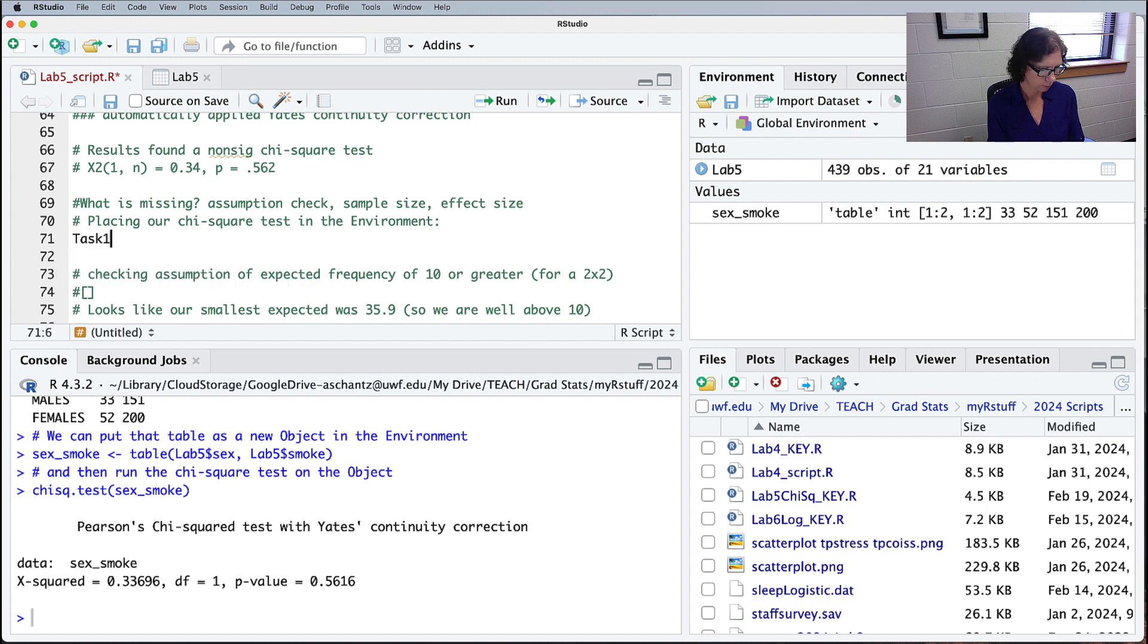
{"action": "type", "text": " <-"}
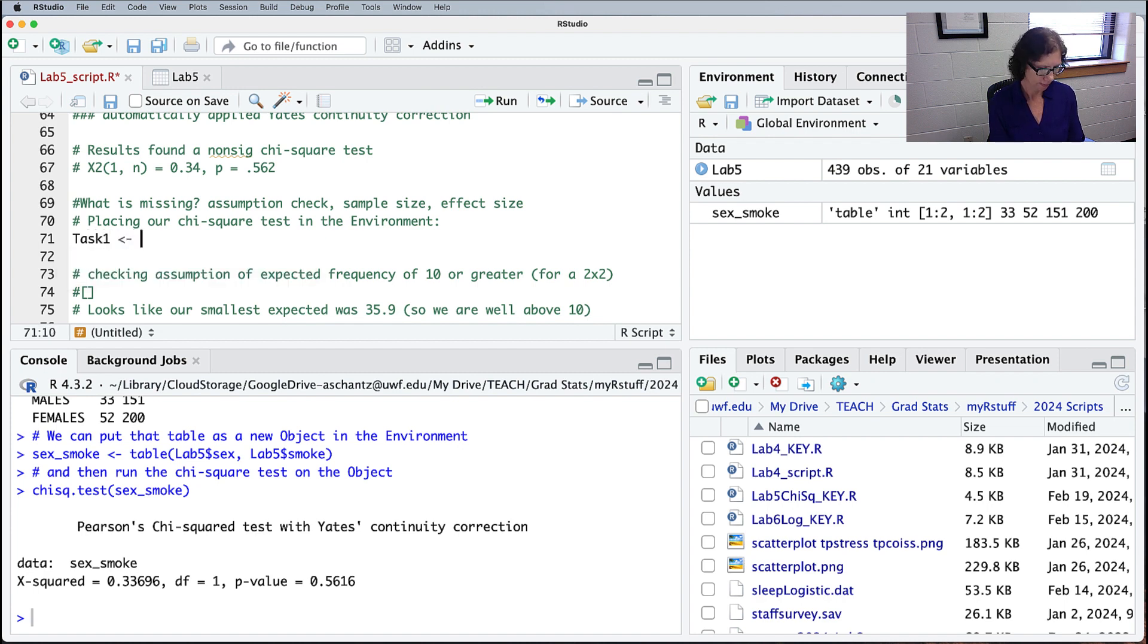
{"action": "key", "text": "super+v"}
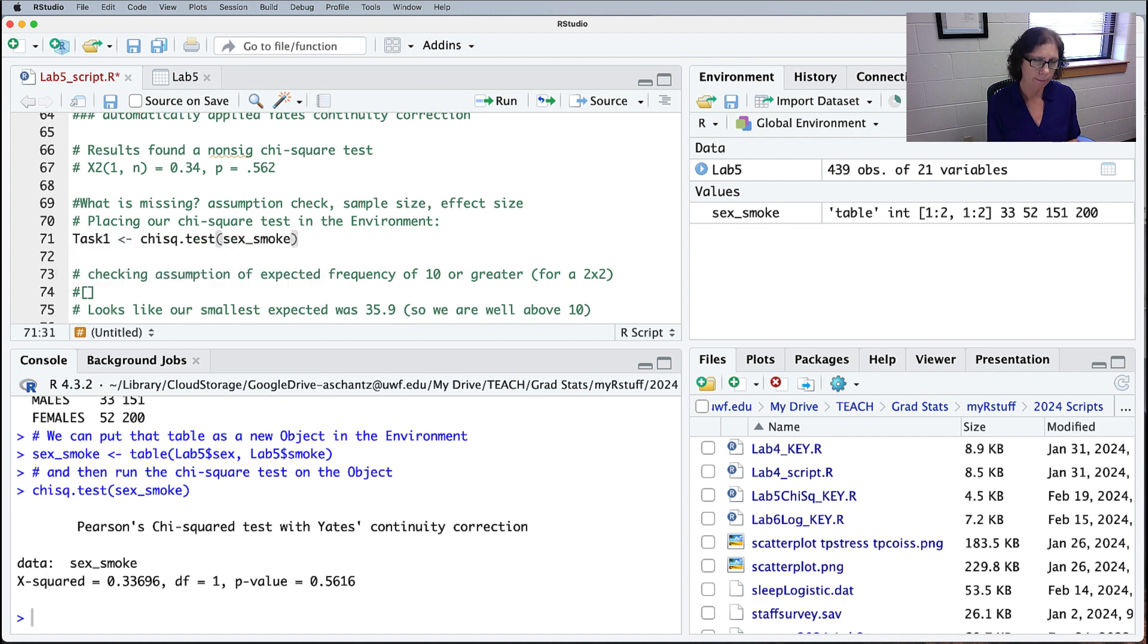
{"action": "key", "text": "super+Return"}
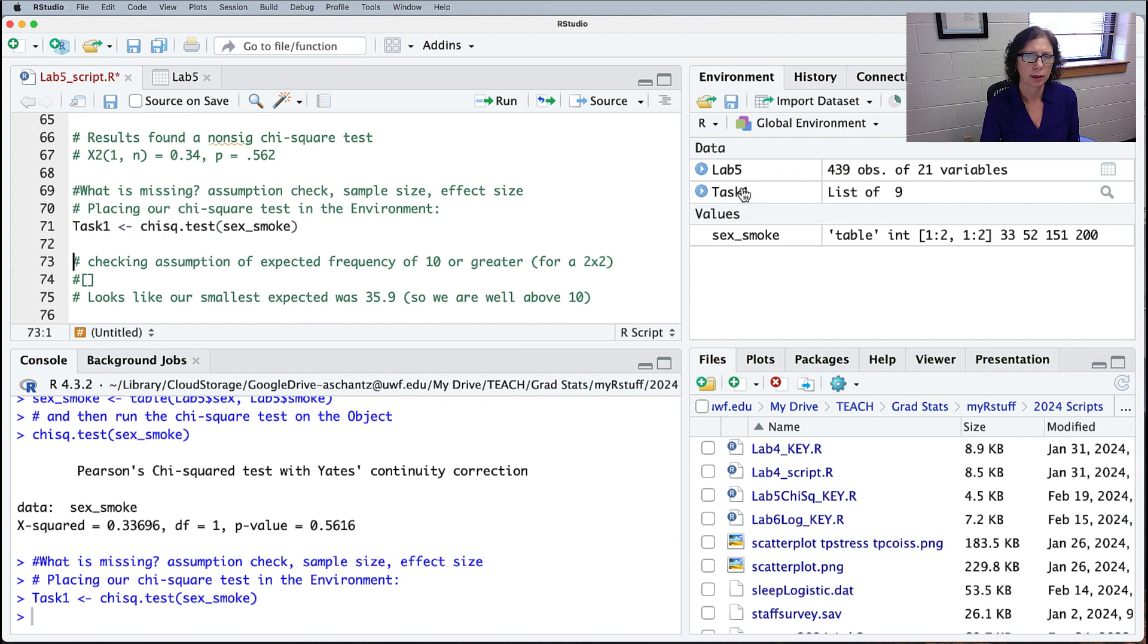
Step: Expand Task1 in the Environment, examine its statistic, p-value, observed, expected and residual components, and collapse it again
{"action": "left_click", "coordinate": [702, 192]}
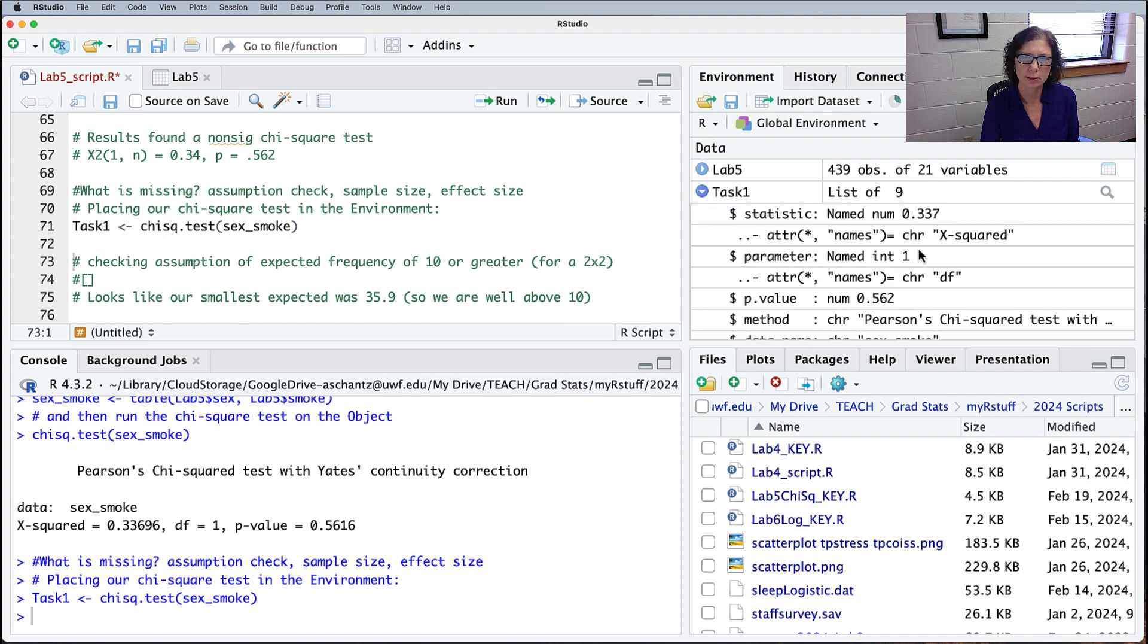
{"action": "scroll", "coordinate": [923, 243], "scroll_direction": "down", "scroll_amount": 2}
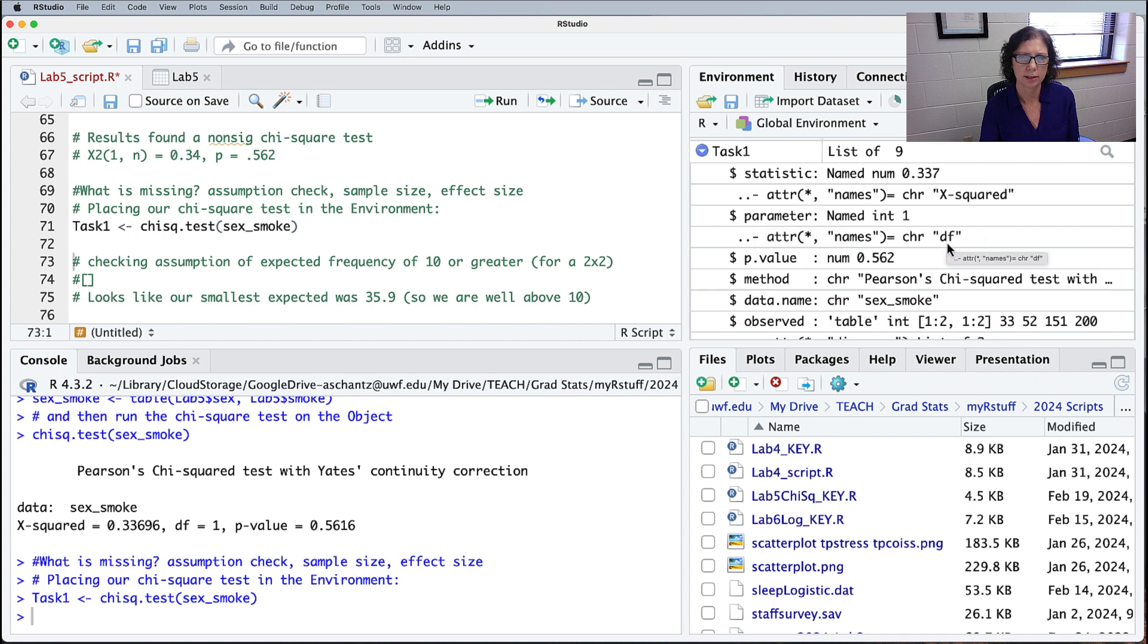
{"action": "scroll", "coordinate": [877, 212], "scroll_direction": "down", "scroll_amount": 3}
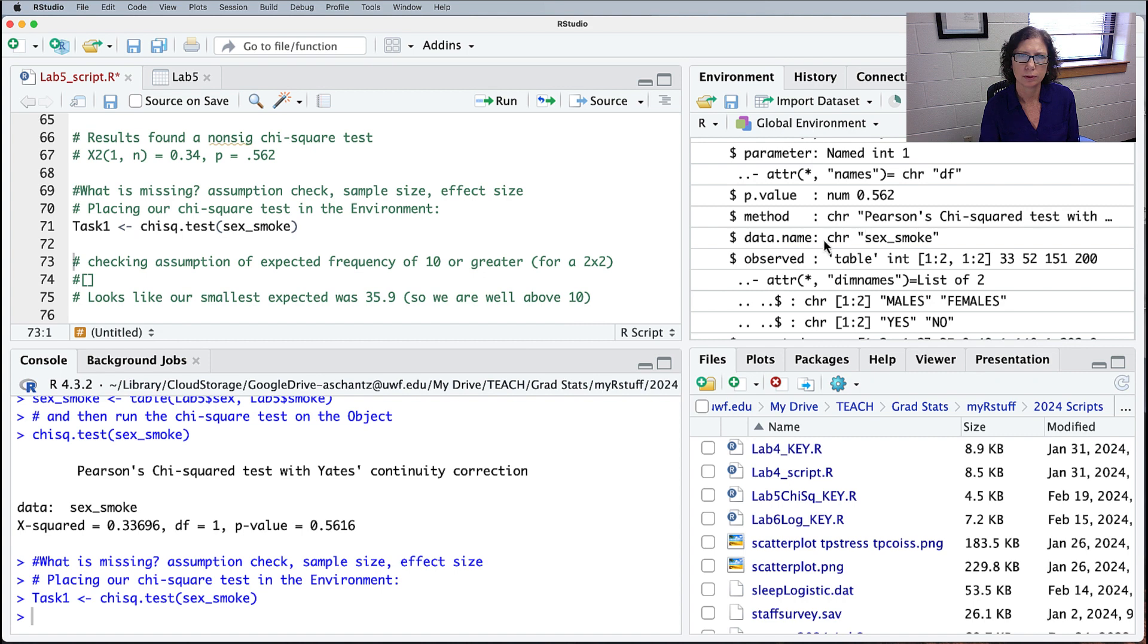
{"action": "scroll", "coordinate": [824, 240], "scroll_direction": "down", "scroll_amount": 2}
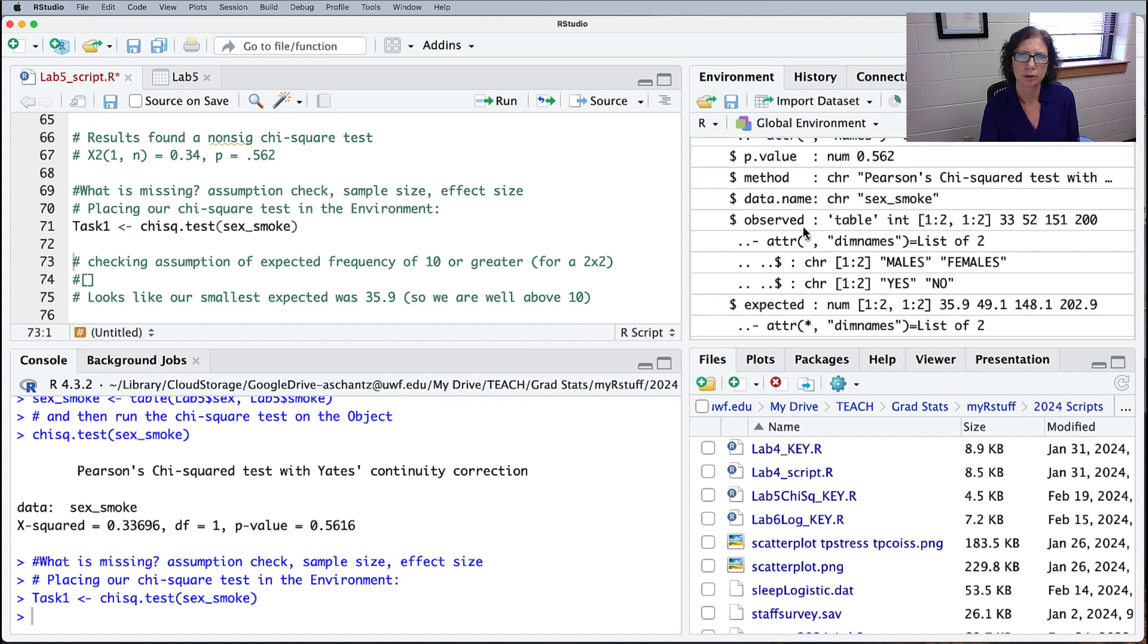
{"action": "scroll", "coordinate": [803, 228], "scroll_direction": "down", "scroll_amount": 4}
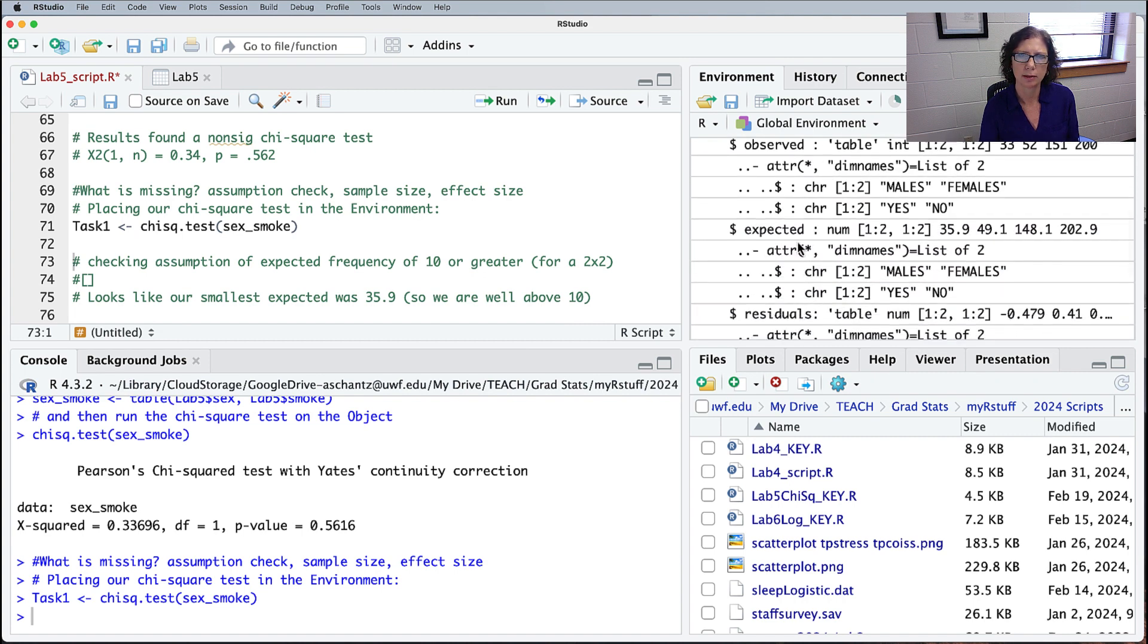
{"action": "scroll", "coordinate": [800, 246], "scroll_direction": "down", "scroll_amount": 10}
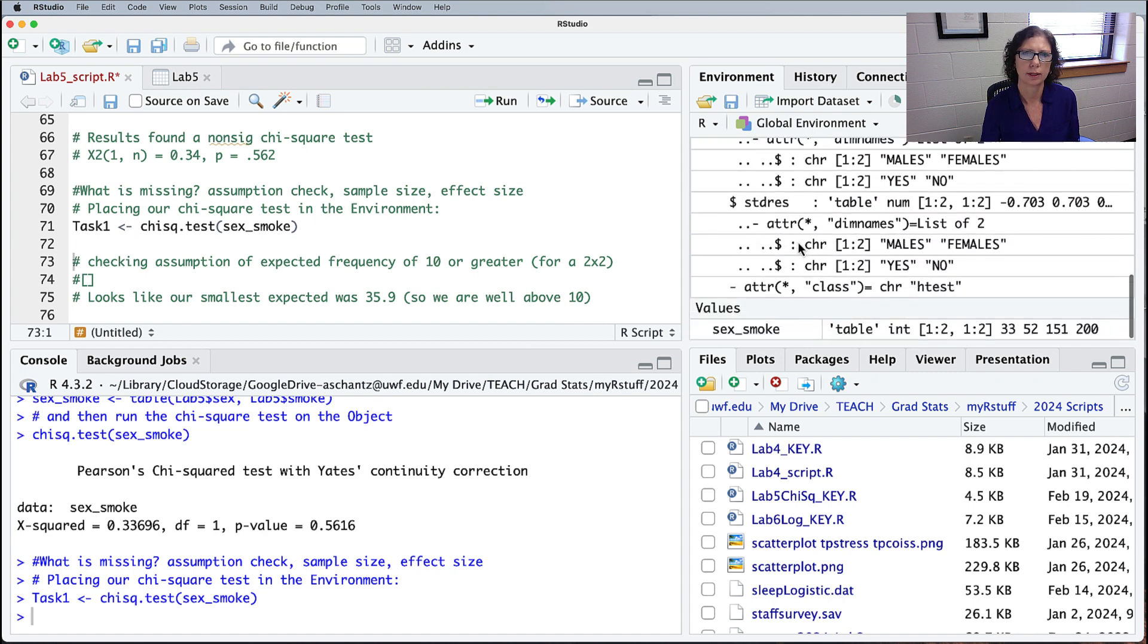
{"action": "scroll", "coordinate": [800, 247], "scroll_direction": "up", "scroll_amount": 15}
{"action": "scroll", "coordinate": [799, 248], "scroll_direction": "up", "scroll_amount": 5}
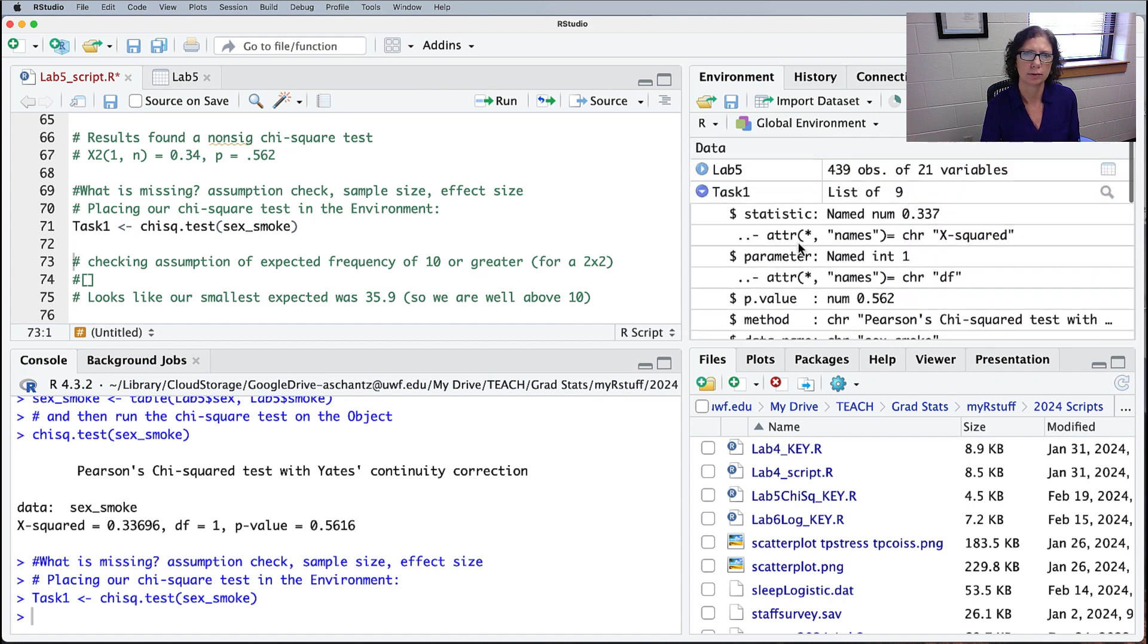
{"action": "left_click", "coordinate": [703, 192]}
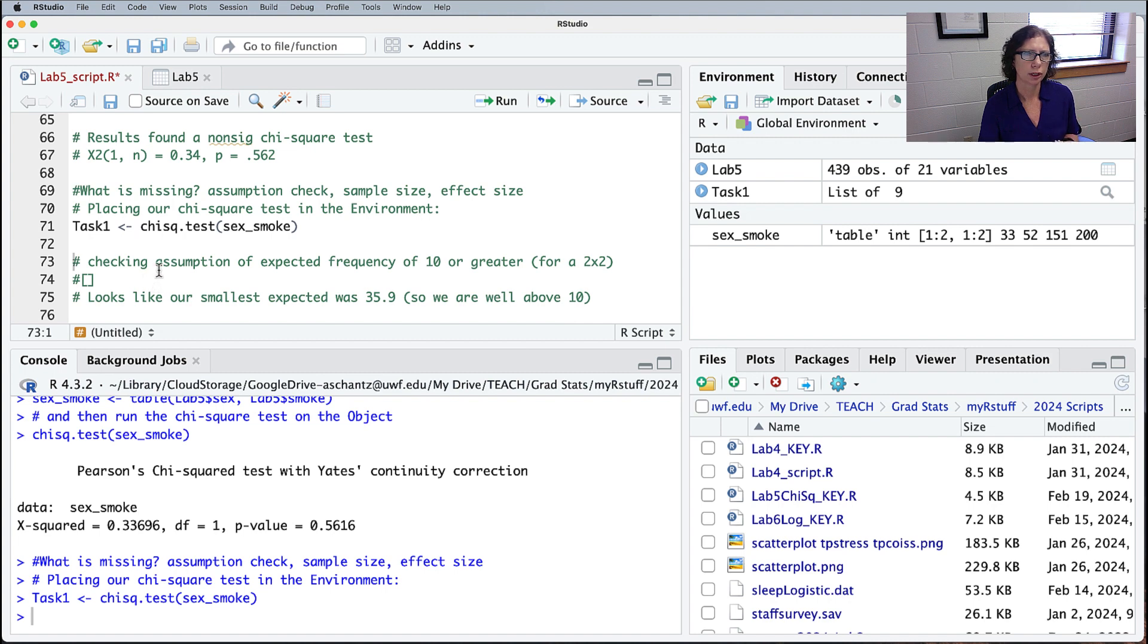
Step: Replace the placeholder under the expected frequency assumption comment with Task1$expected, and run it
{"action": "left_click_drag", "start_coordinate": [157, 262], "coordinate": [479, 263]}
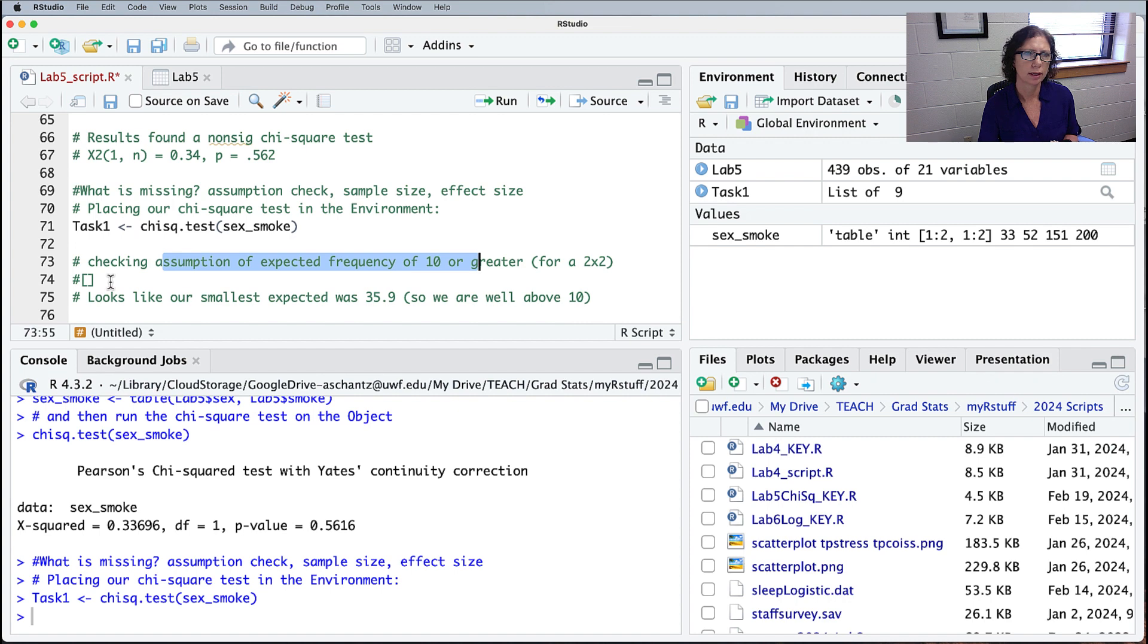
{"action": "left_click_drag", "start_coordinate": [105, 280], "coordinate": [56, 287]}
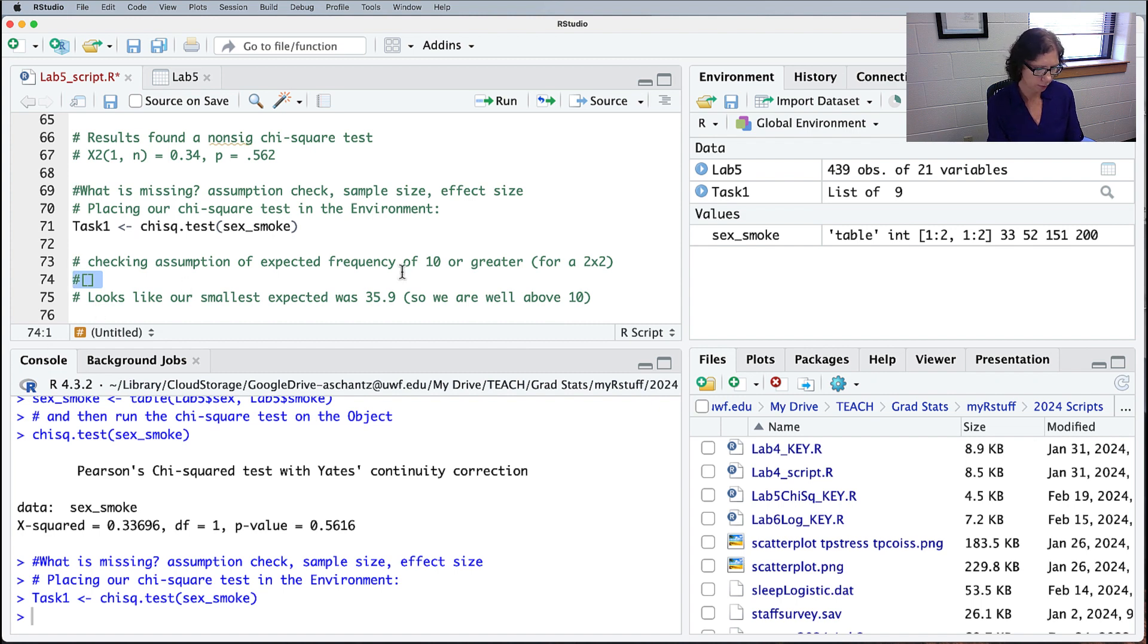
{"action": "type", "text": "Task1"}
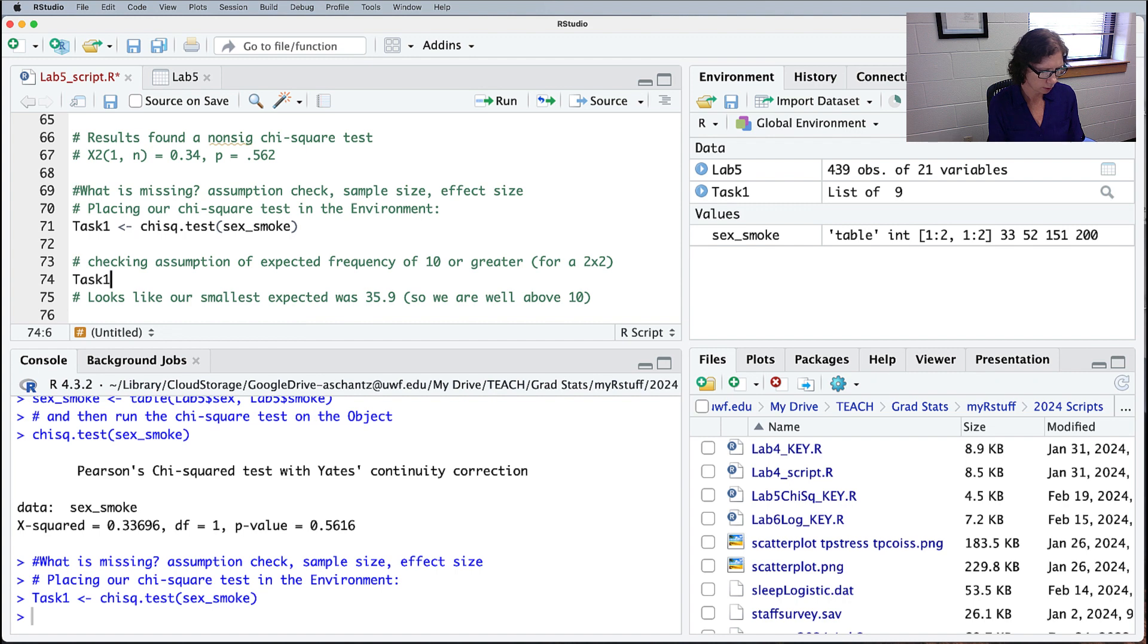
{"action": "type", "text": "$expected"}
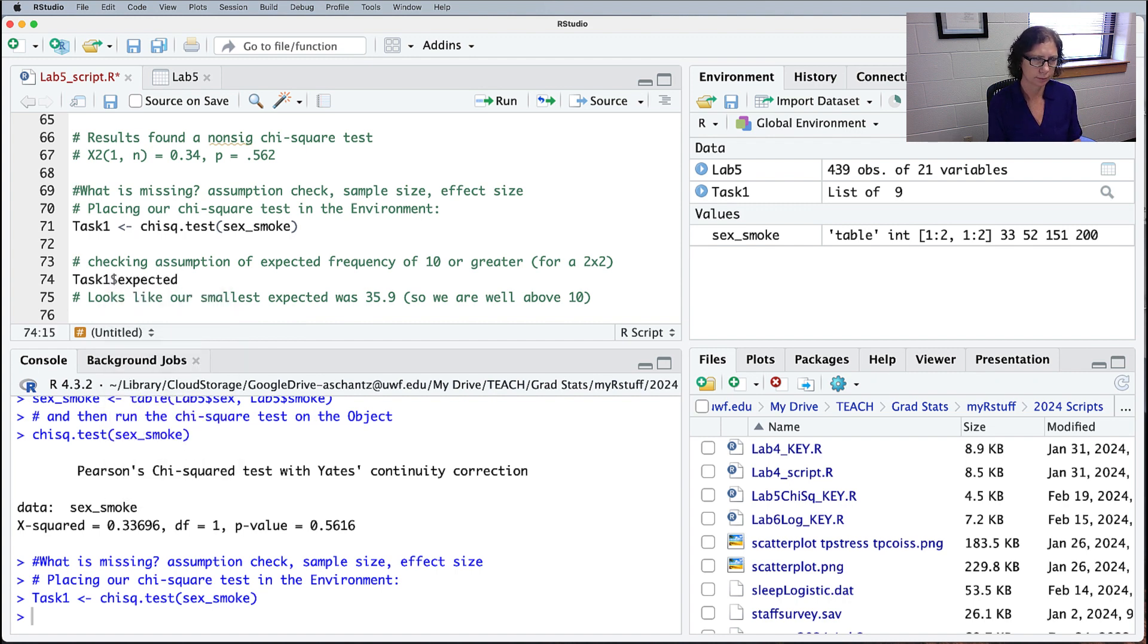
{"action": "key", "text": "ctrl+Return"}
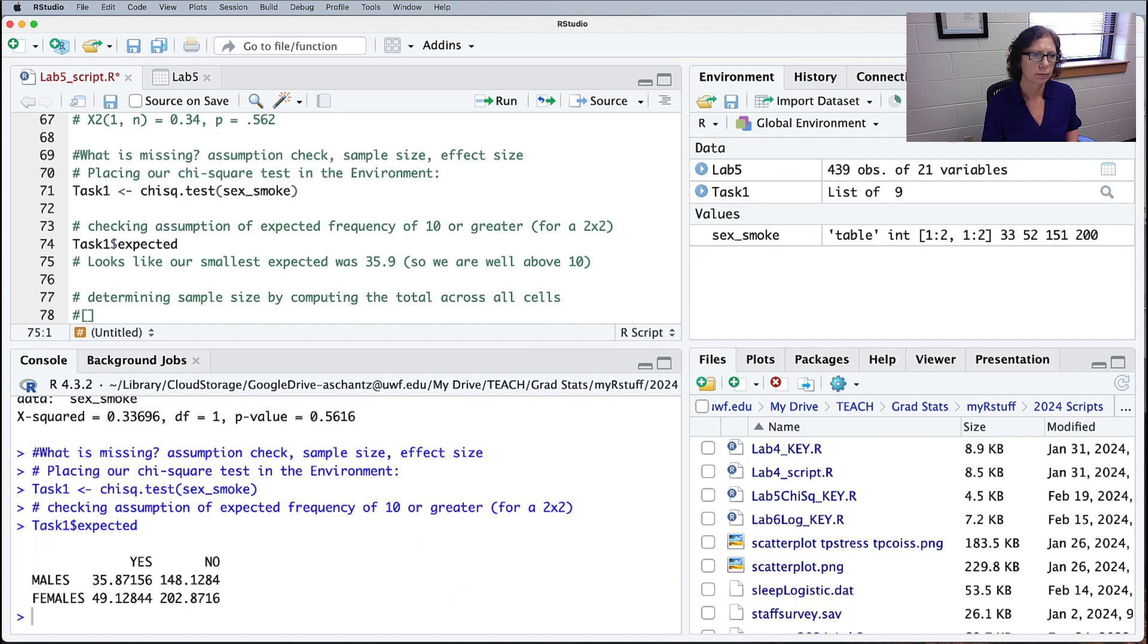
Step: Examine the expected frequencies for males and females in the console output, highlighting them and the minimum of 10 stated in the comment
{"action": "left_click_drag", "start_coordinate": [92, 579], "coordinate": [213, 582]}
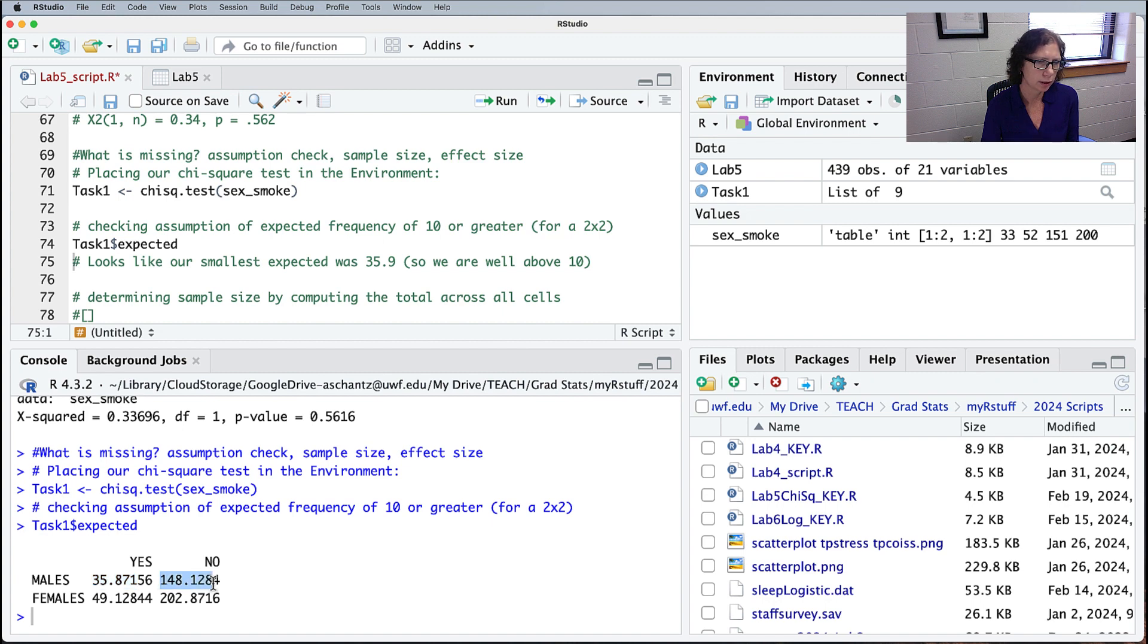
{"action": "left_click_drag", "start_coordinate": [93, 598], "coordinate": [199, 598]}
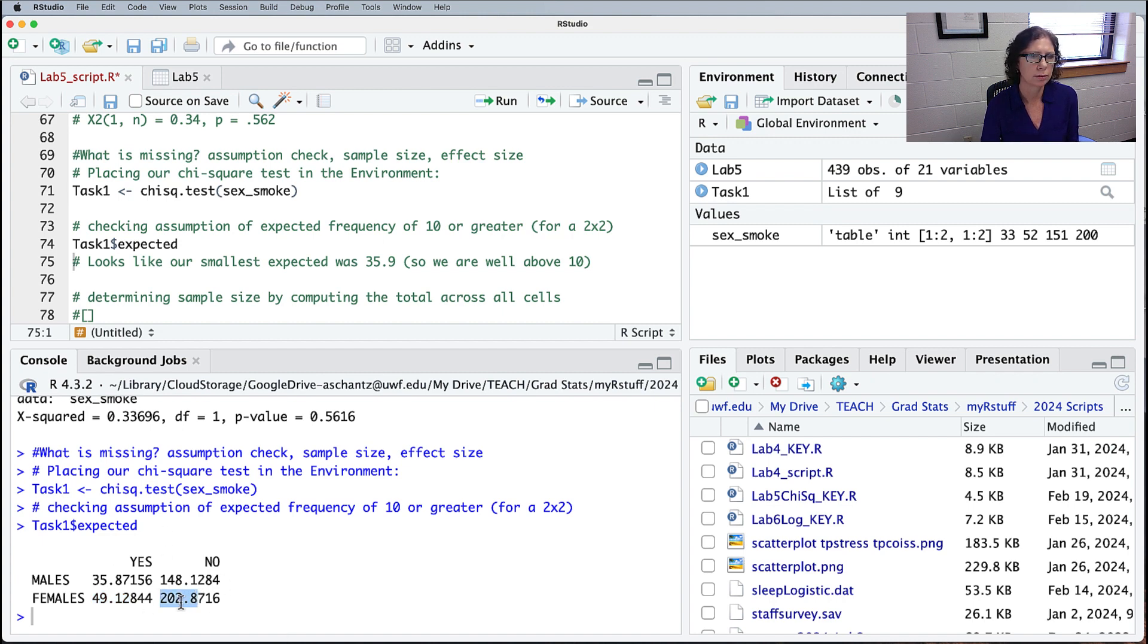
{"action": "double_click", "coordinate": [394, 507]}
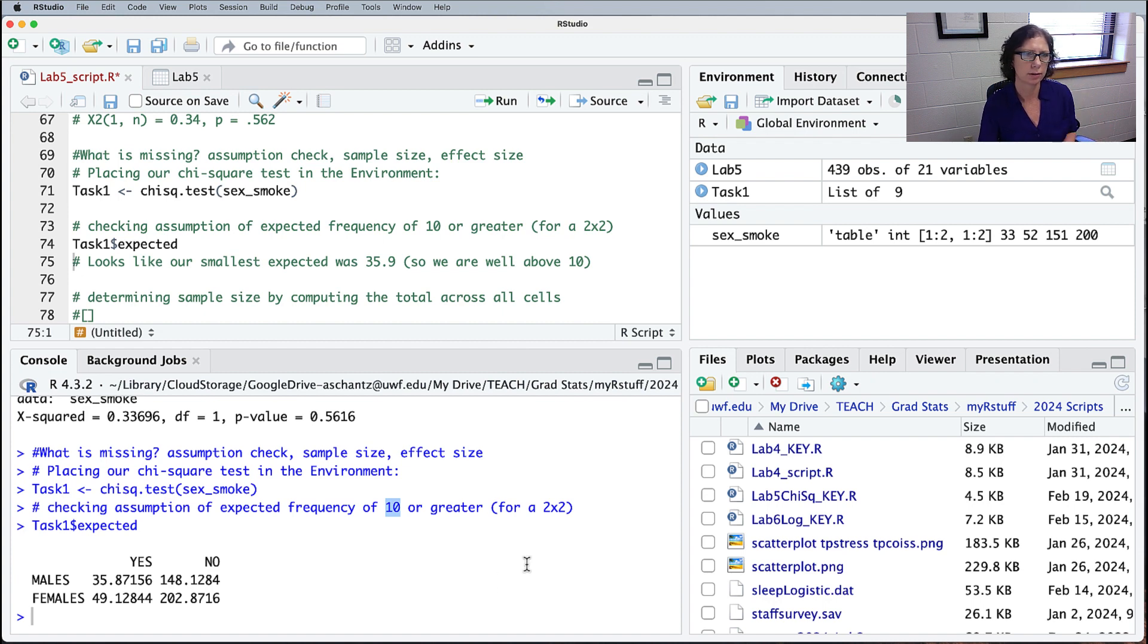
Step: Replace the placeholder under the comment on determining sample size across all cells with a reference to Task1
{"action": "scroll", "coordinate": [167, 194], "scroll_direction": "down", "scroll_amount": 3}
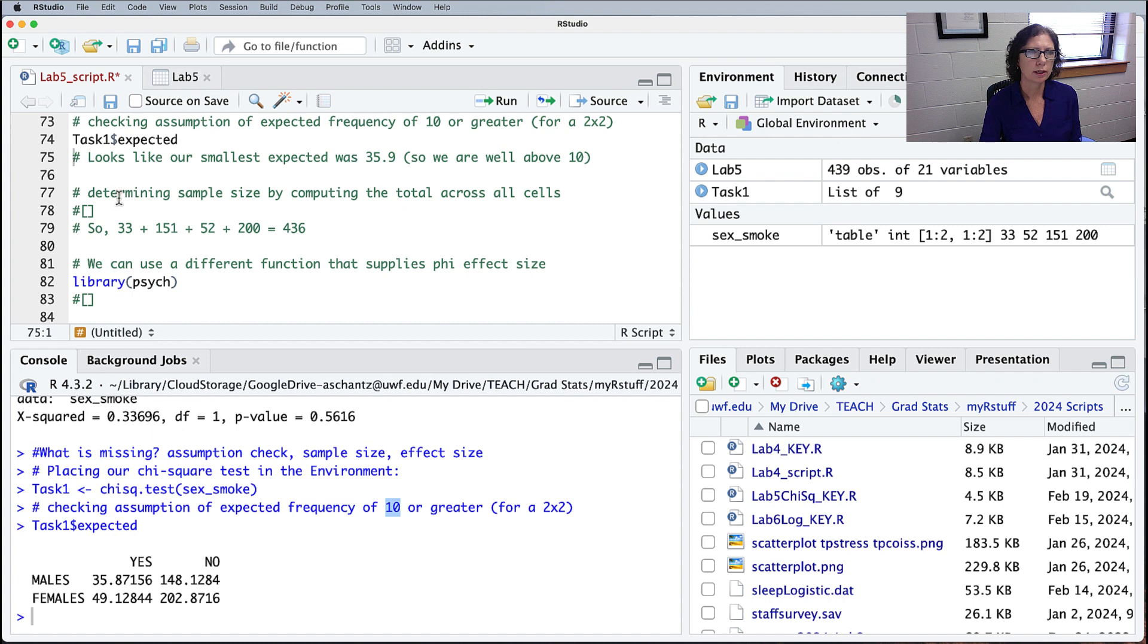
{"action": "left_click_drag", "start_coordinate": [179, 192], "coordinate": [561, 194]}
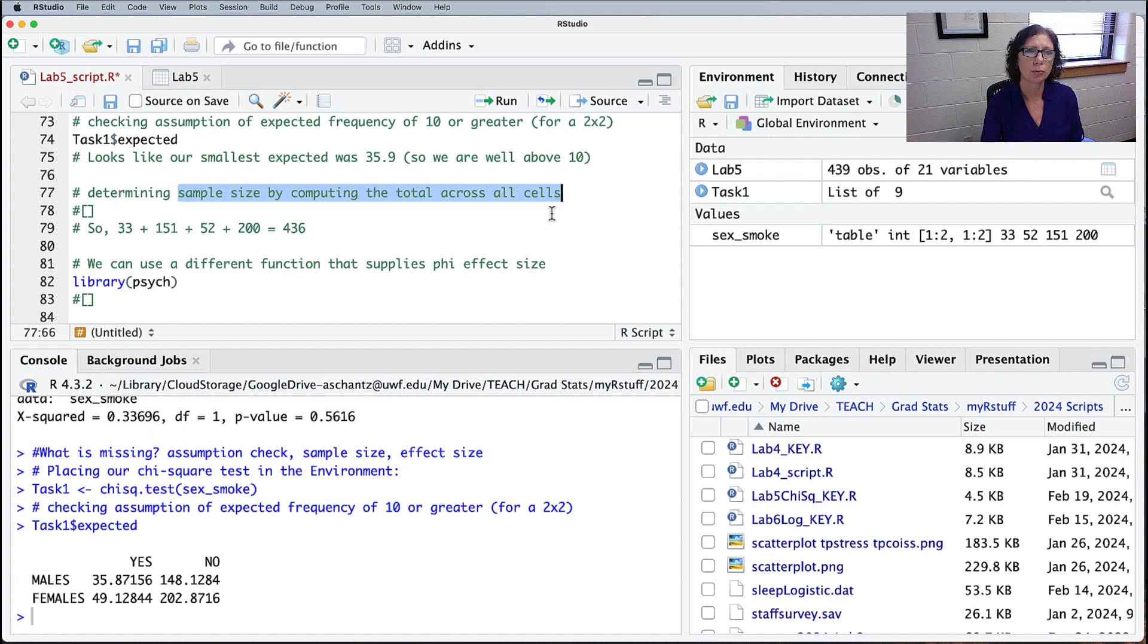
{"action": "left_click_drag", "start_coordinate": [116, 213], "coordinate": [70, 212]}
{"action": "type", "text": "Task"}
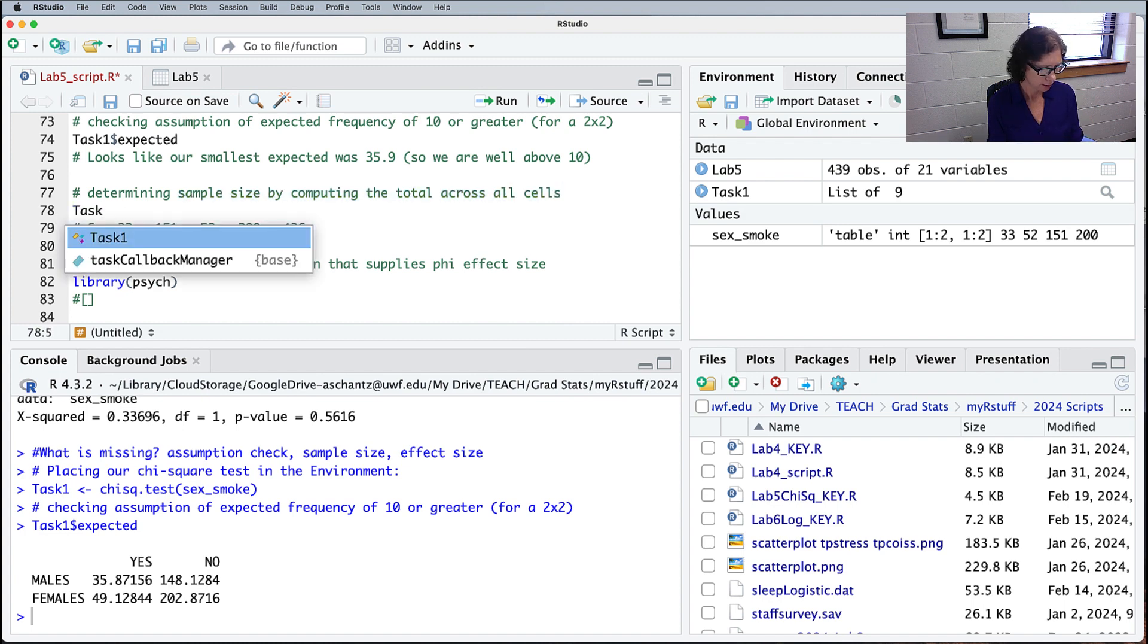
{"action": "key", "text": "Return"}
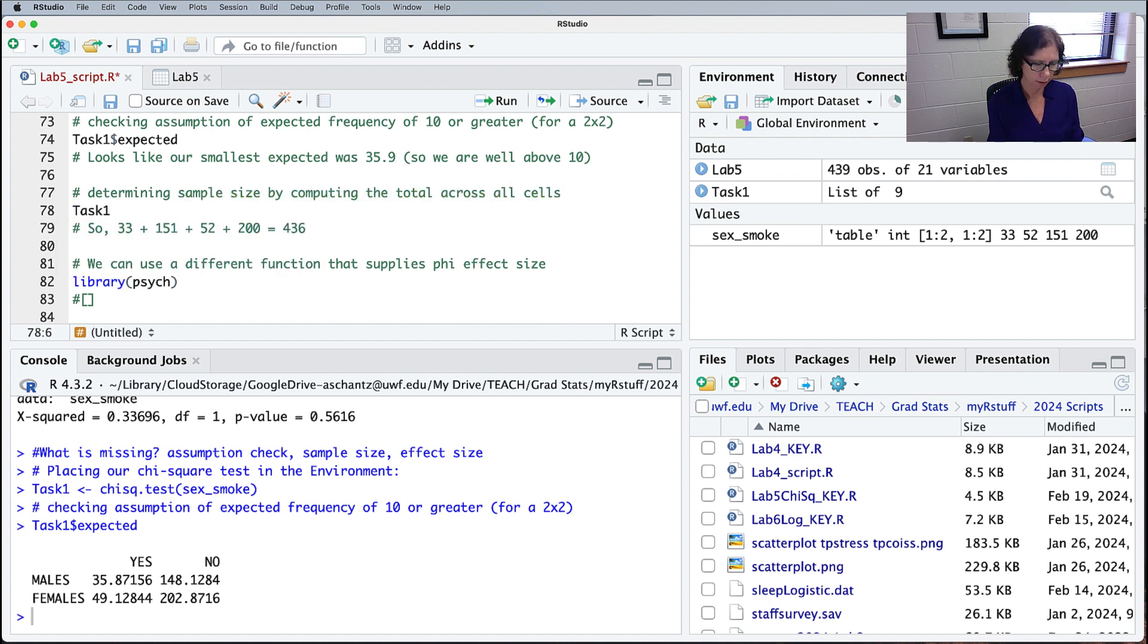
{"action": "key", "text": "BackSpace"}
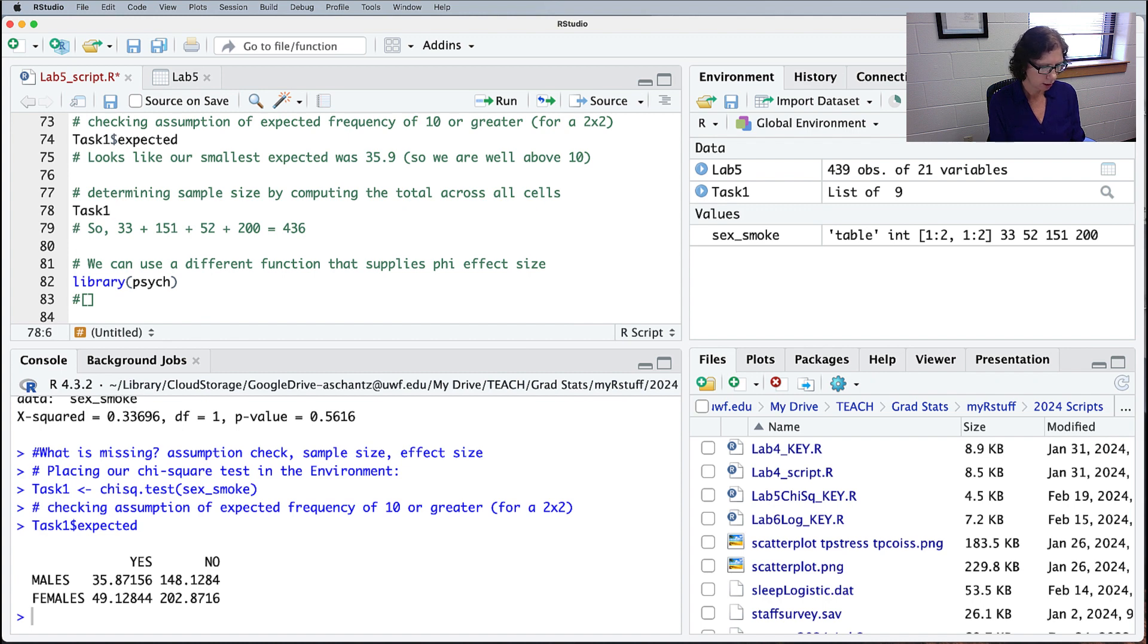
Step: Complete the sample-size line as Task1$observed, check the observed component in Task1's structure, and run the line
{"action": "type", "text": "$ob"}
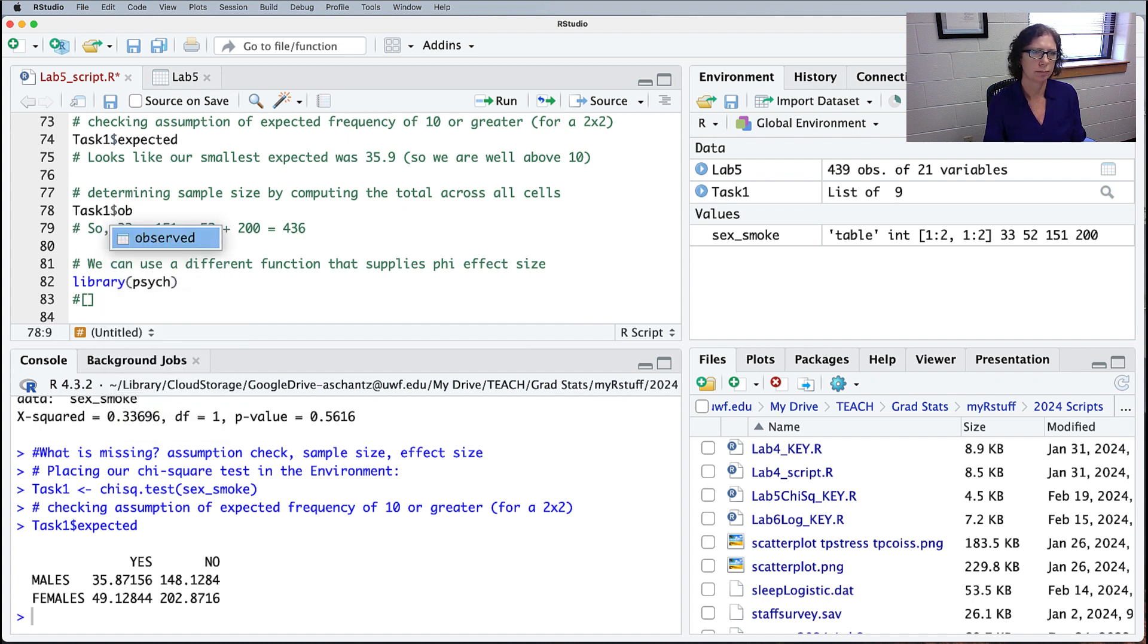
{"action": "left_click", "coordinate": [142, 238]}
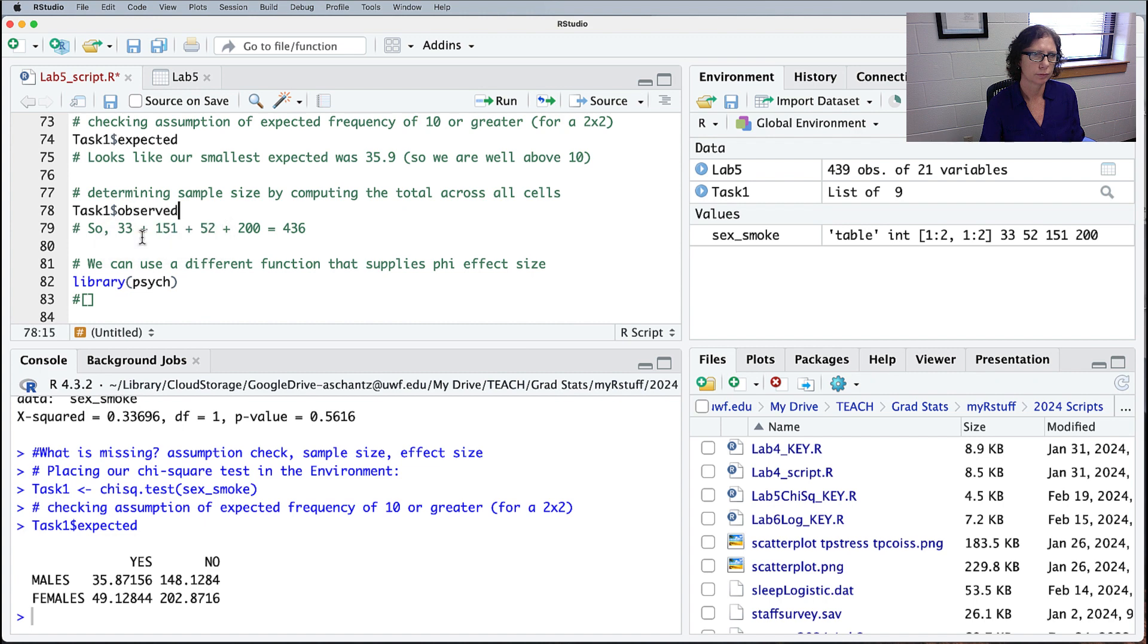
{"action": "left_click", "coordinate": [703, 192]}
{"action": "scroll", "coordinate": [834, 234], "scroll_direction": "down", "scroll_amount": 5}
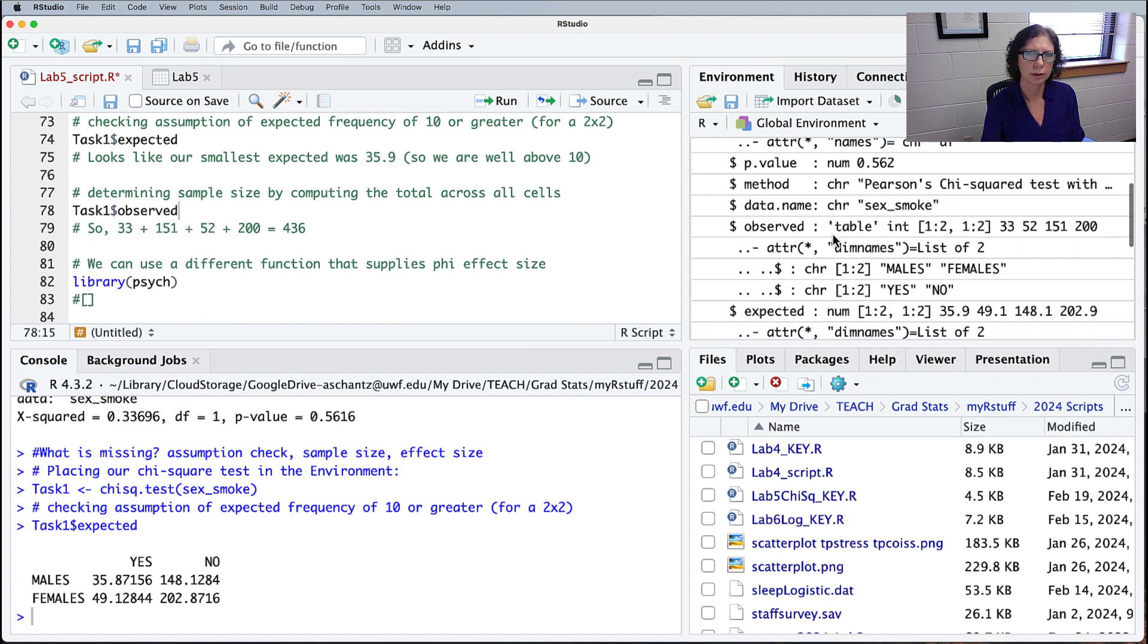
{"action": "scroll", "coordinate": [790, 241], "scroll_direction": "down", "scroll_amount": 1}
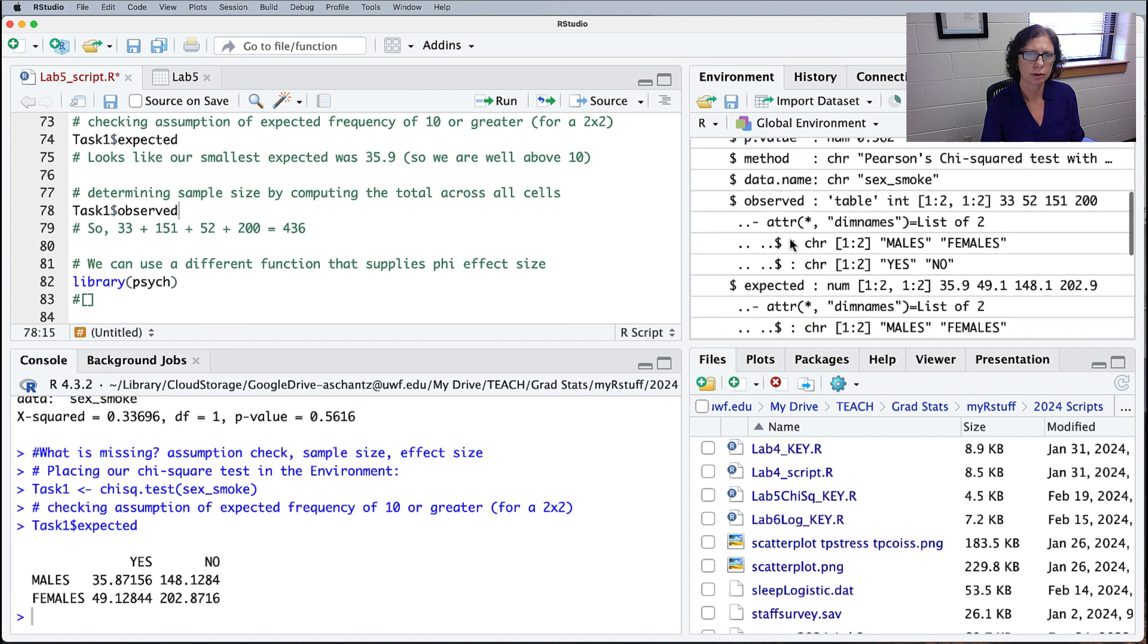
{"action": "scroll", "coordinate": [791, 243], "scroll_direction": "down", "scroll_amount": 1}
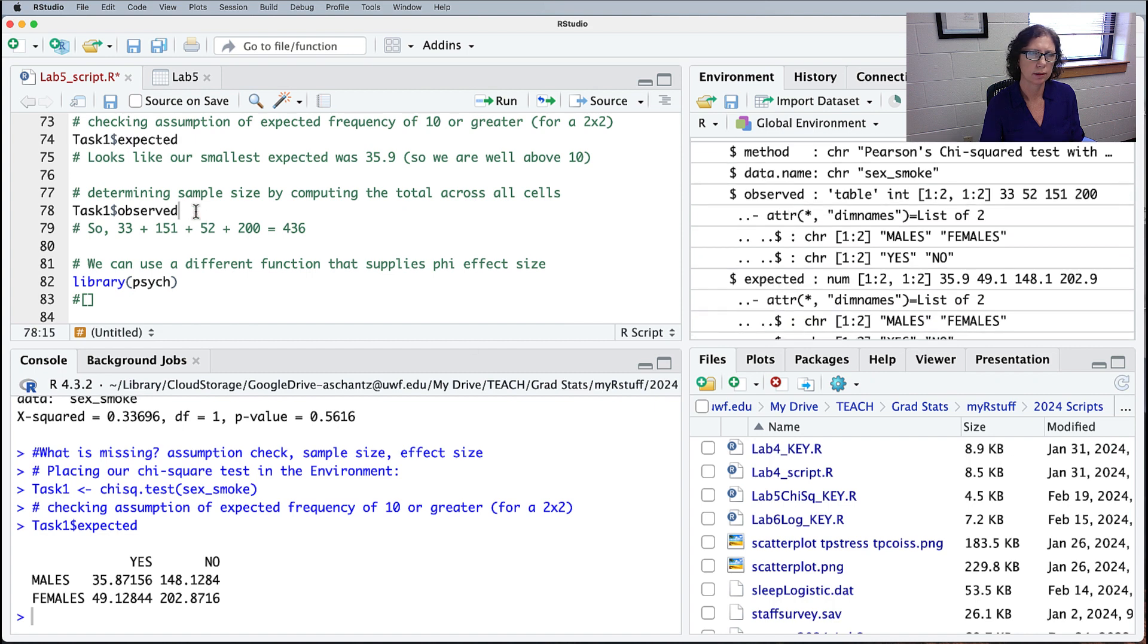
{"action": "key", "text": "super+Return"}
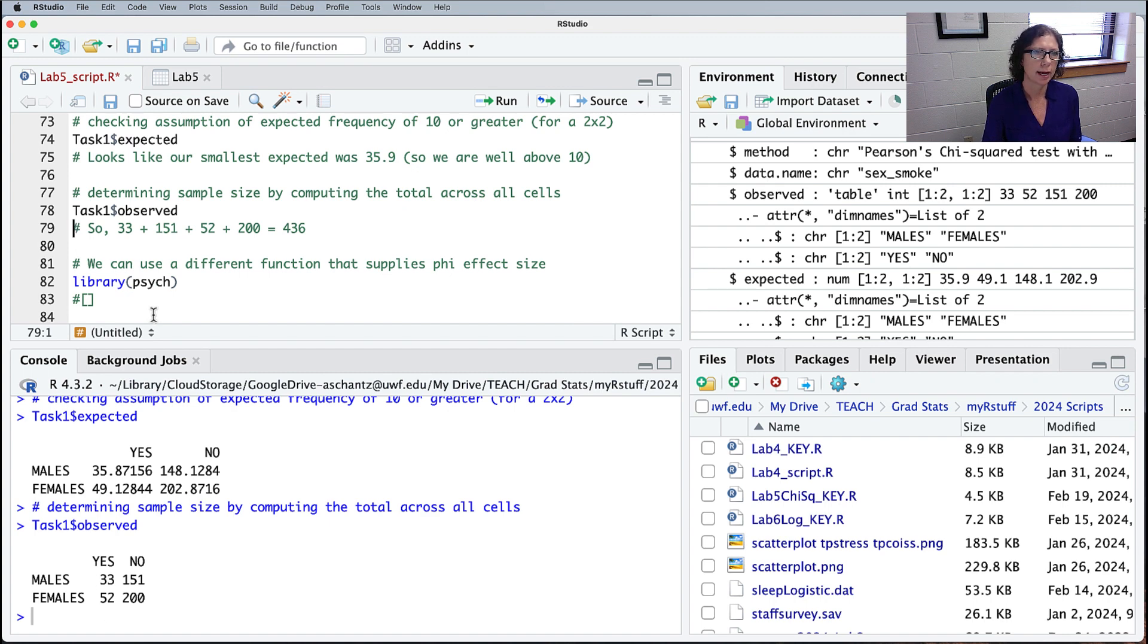
Step: Review the script's sample-size total, the n placeholder in the chi-square results comment, and the note on missing effect size
{"action": "double_click", "coordinate": [296, 228]}
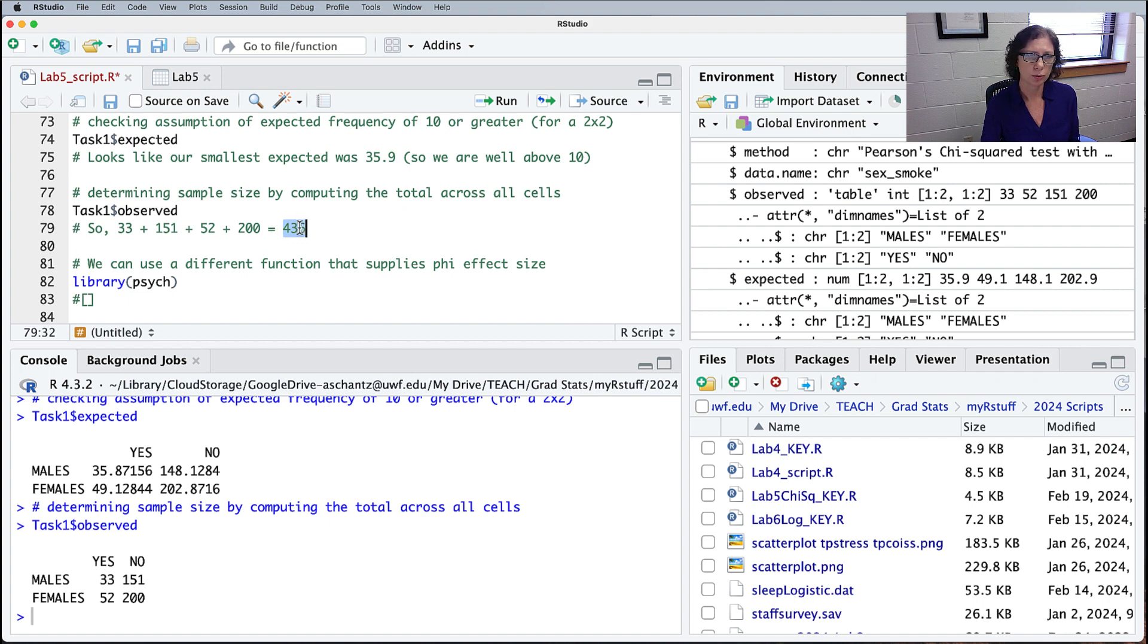
{"action": "scroll", "coordinate": [295, 249], "scroll_direction": "up", "scroll_amount": 3}
{"action": "scroll", "coordinate": [295, 249], "scroll_direction": "up", "scroll_amount": 2}
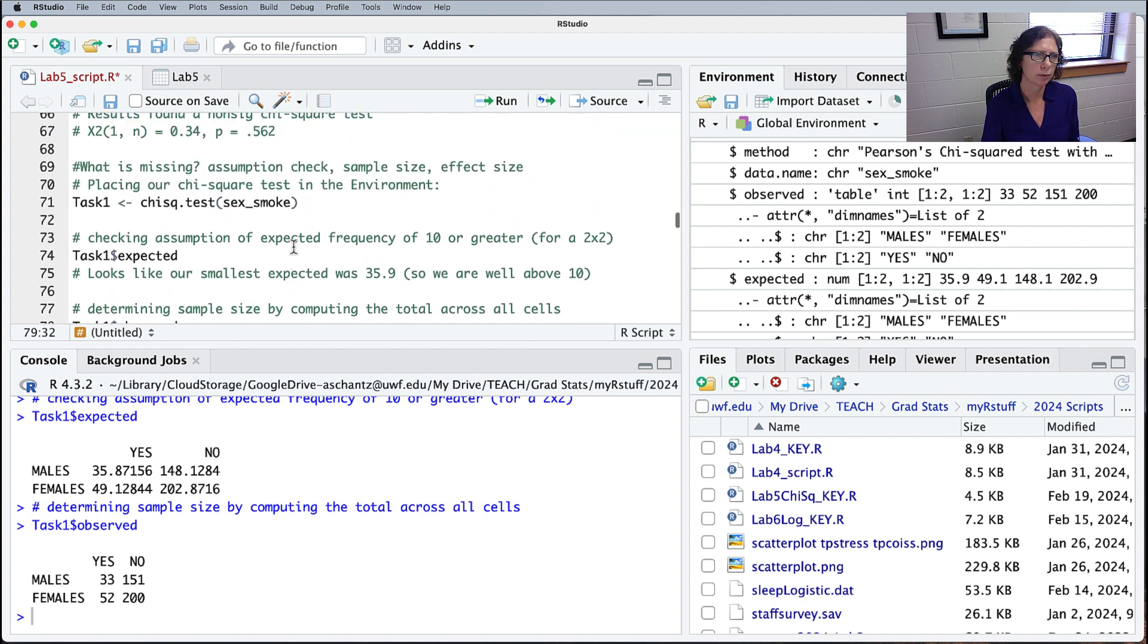
{"action": "left_click", "coordinate": [141, 176]}
{"action": "left_click_drag", "start_coordinate": [141, 176], "coordinate": [133, 175]}
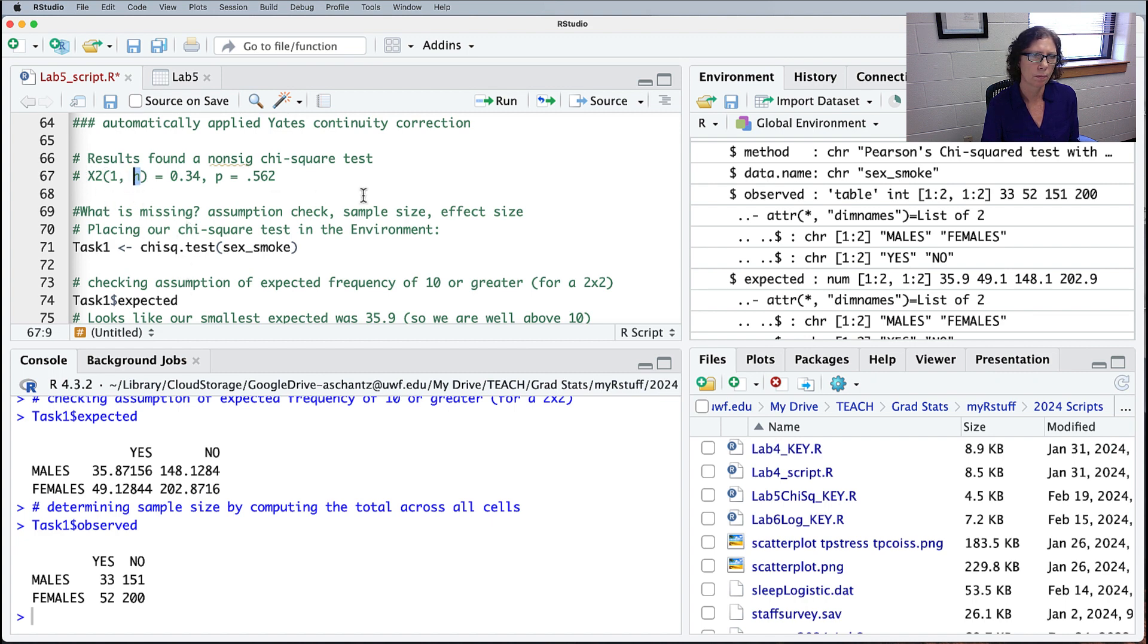
{"action": "scroll", "coordinate": [365, 194], "scroll_direction": "down", "scroll_amount": 1}
{"action": "left_click_drag", "start_coordinate": [441, 197], "coordinate": [524, 197]}
{"action": "scroll", "coordinate": [241, 189], "scroll_direction": "down", "scroll_amount": 5}
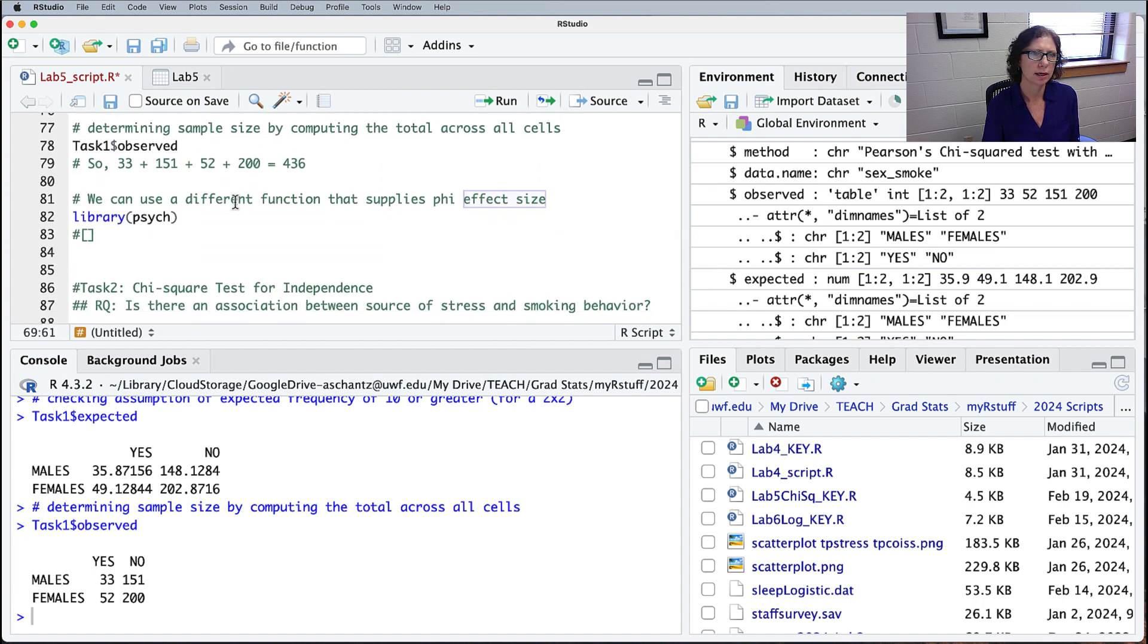
Step: Run the phi effect size comment together with the library(psych) line to load the psych package
{"action": "left_click", "coordinate": [233, 198]}
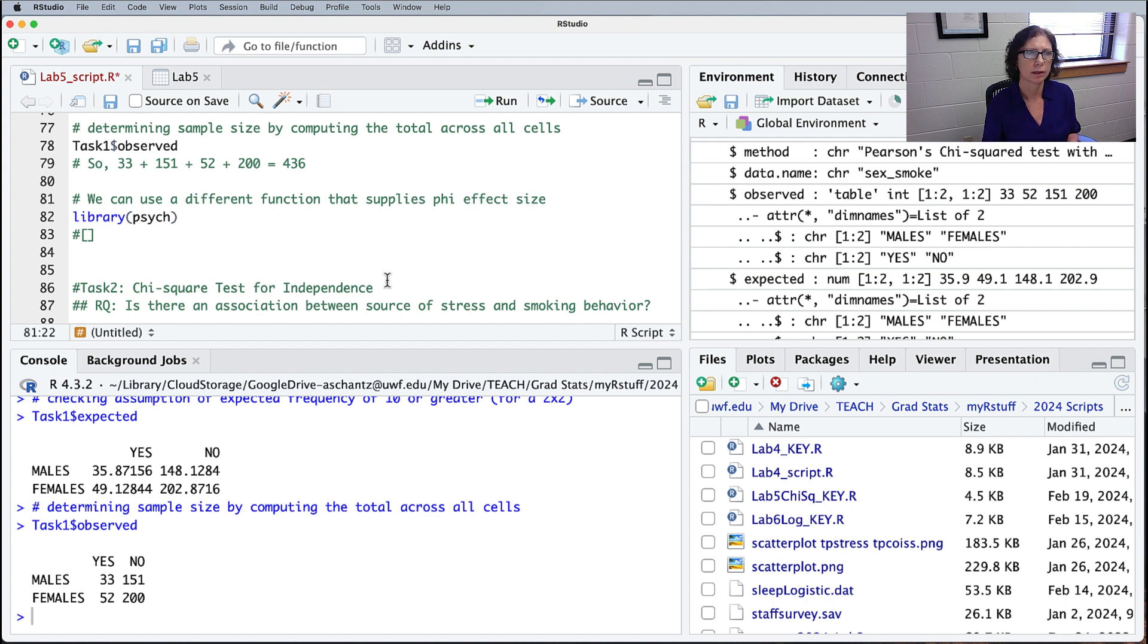
{"action": "left_click", "coordinate": [190, 216]}
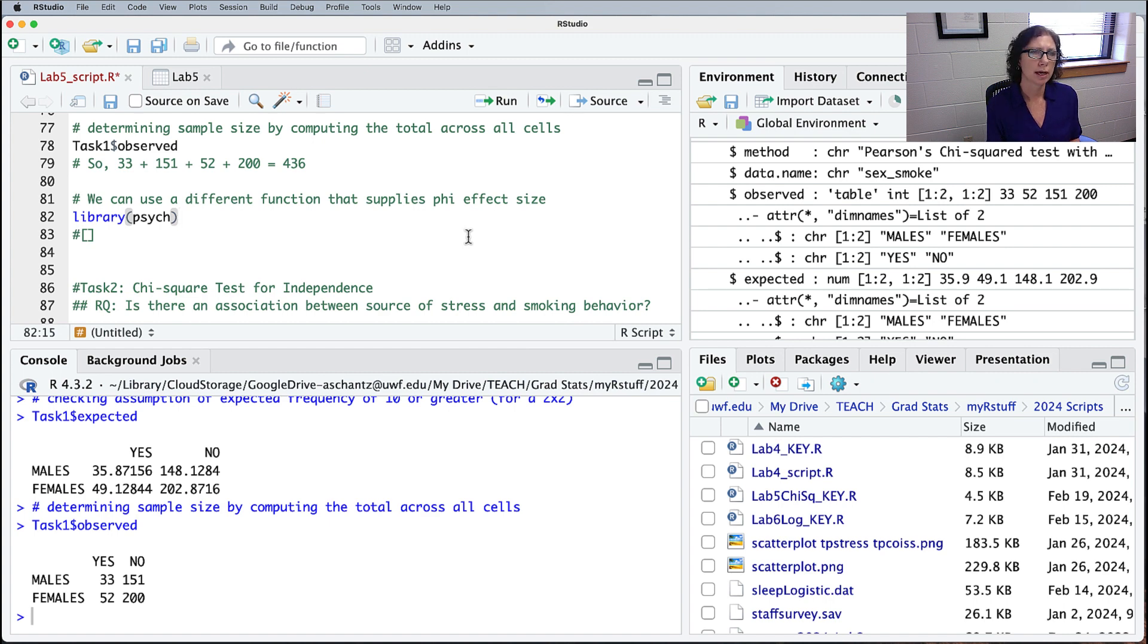
{"action": "key", "text": "super+Return"}
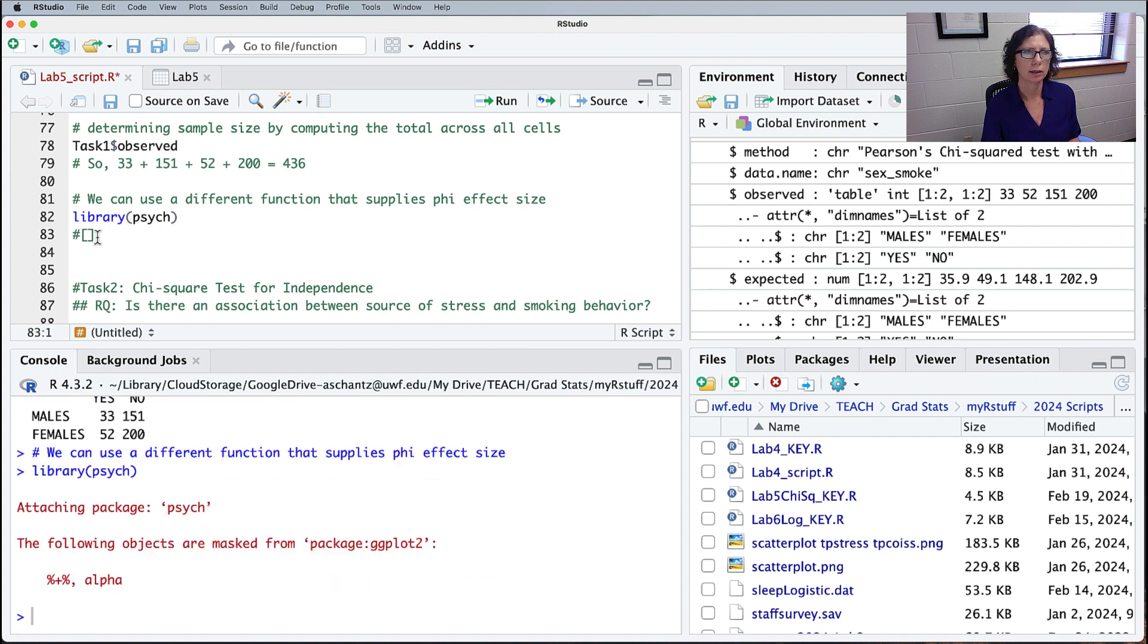
Step: Replace the placeholder below library(psych) with phi(sex_smoke), run it, and highlight the resulting phi value in the console
{"action": "left_click_drag", "start_coordinate": [110, 237], "coordinate": [64, 237]}
{"action": "type", "text": "phi("}
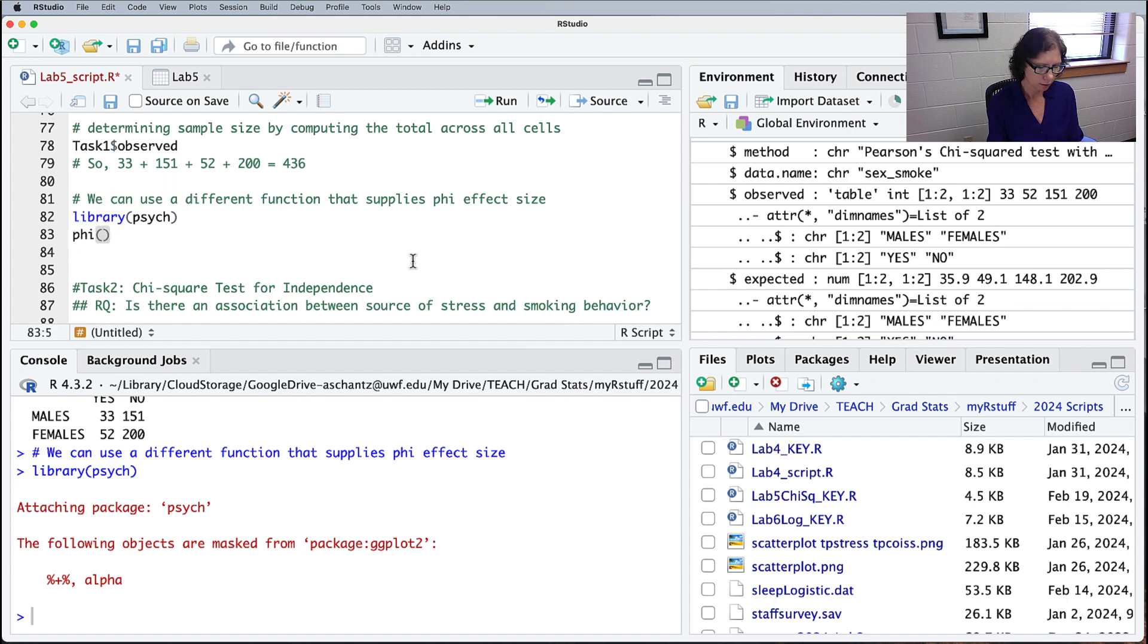
{"action": "type", "text": "sex_"}
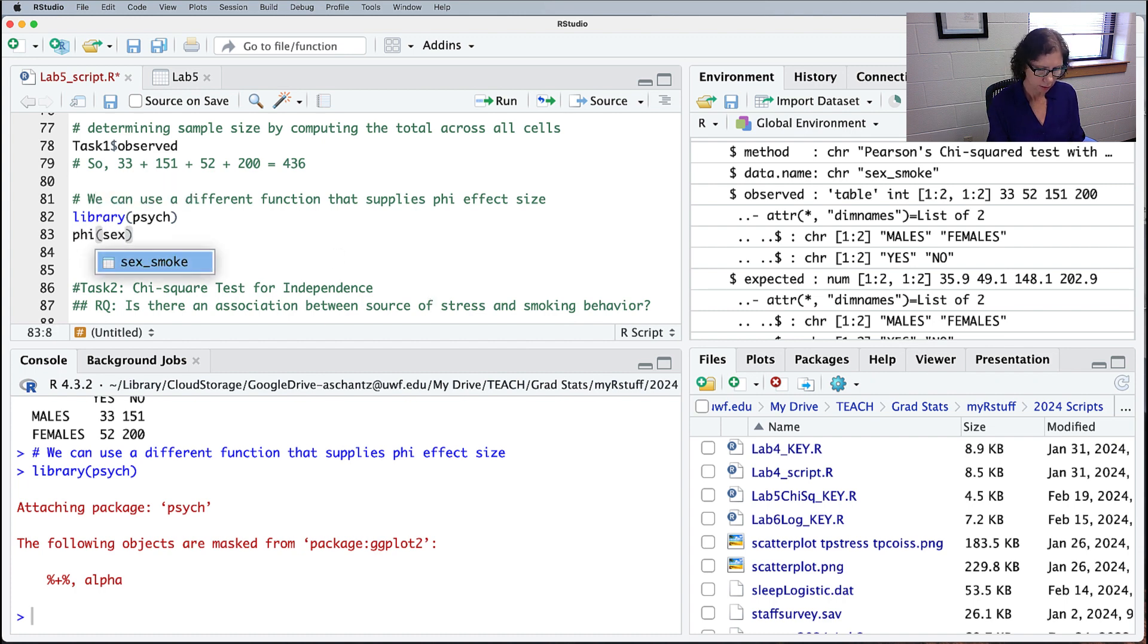
{"action": "key", "text": "Return"}
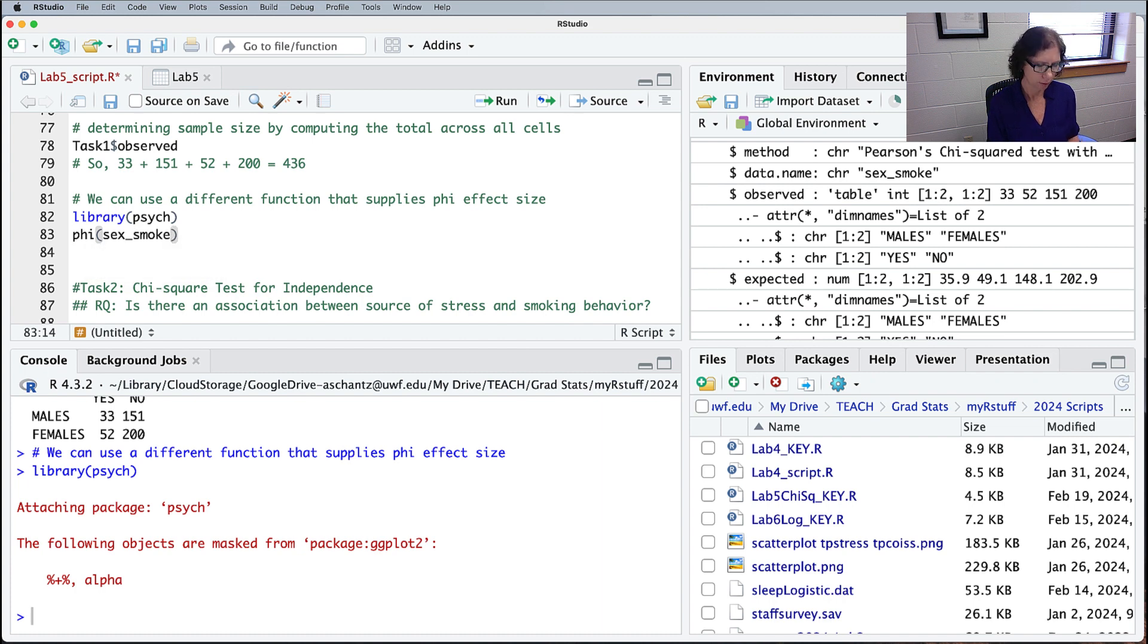
{"action": "key", "text": "super+Return"}
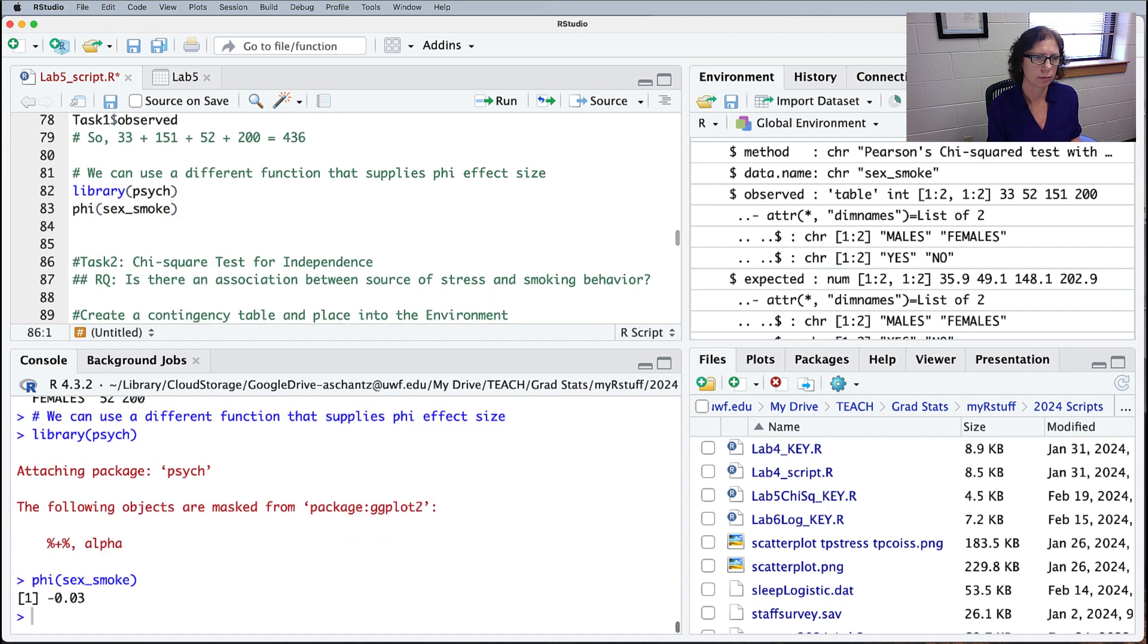
{"action": "left_click_drag", "start_coordinate": [87, 597], "coordinate": [14, 598]}
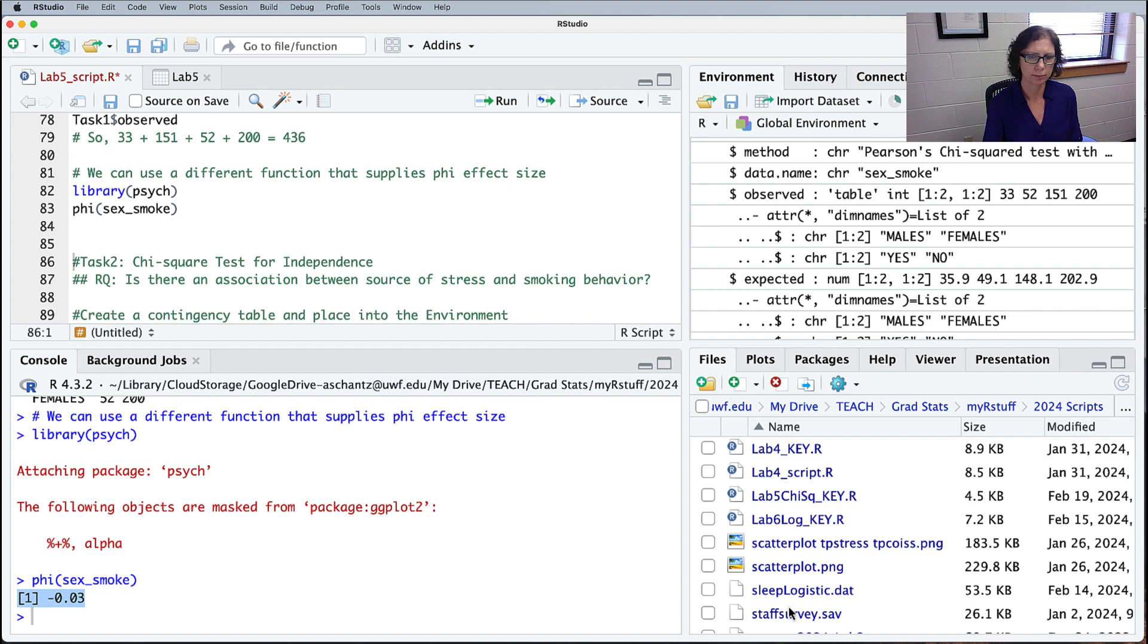
Step: Switch to the Word lab sheet, hide the formatting marks, and examine the reported statistics in the chi-square write-up example
{"action": "key", "text": "super+Tab"}
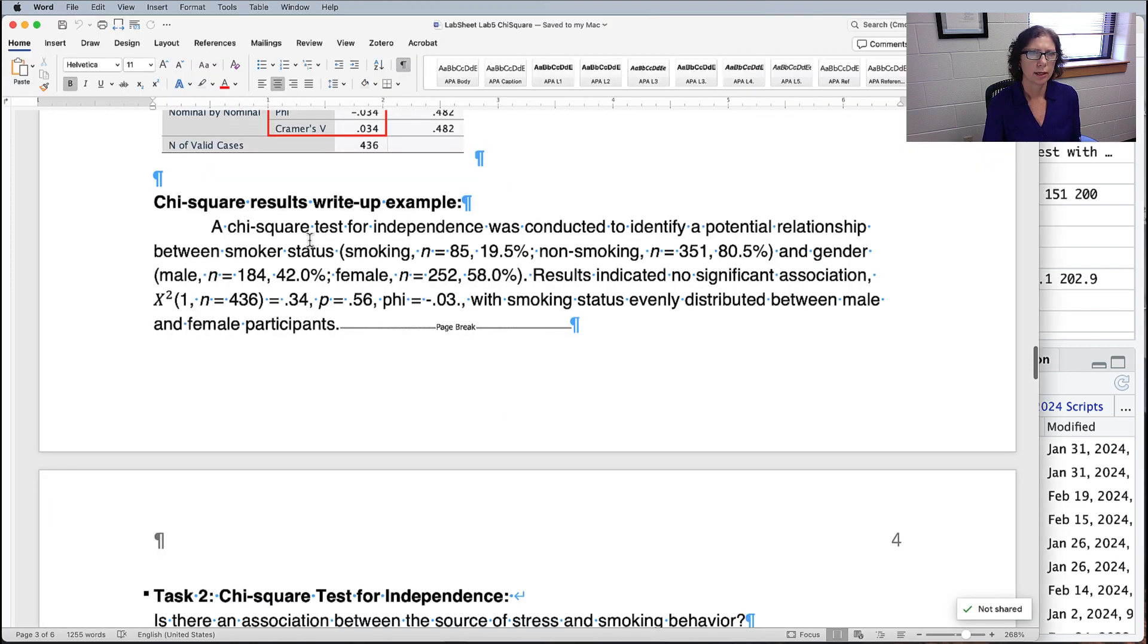
{"action": "left_click", "coordinate": [404, 65]}
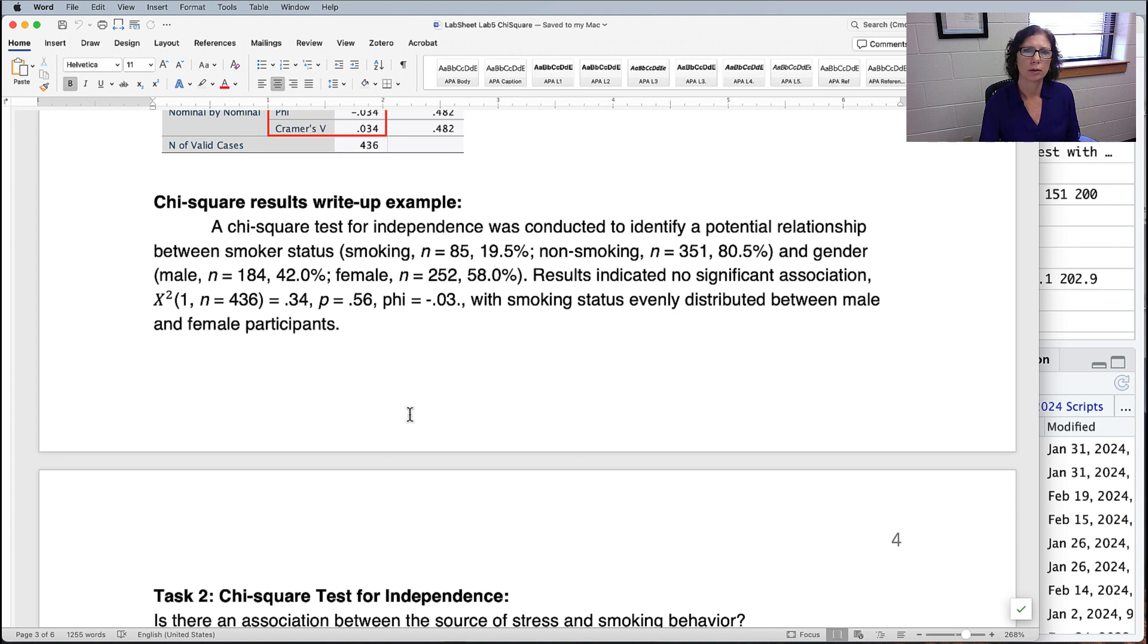
{"action": "left_click_drag", "start_coordinate": [597, 276], "coordinate": [830, 275]}
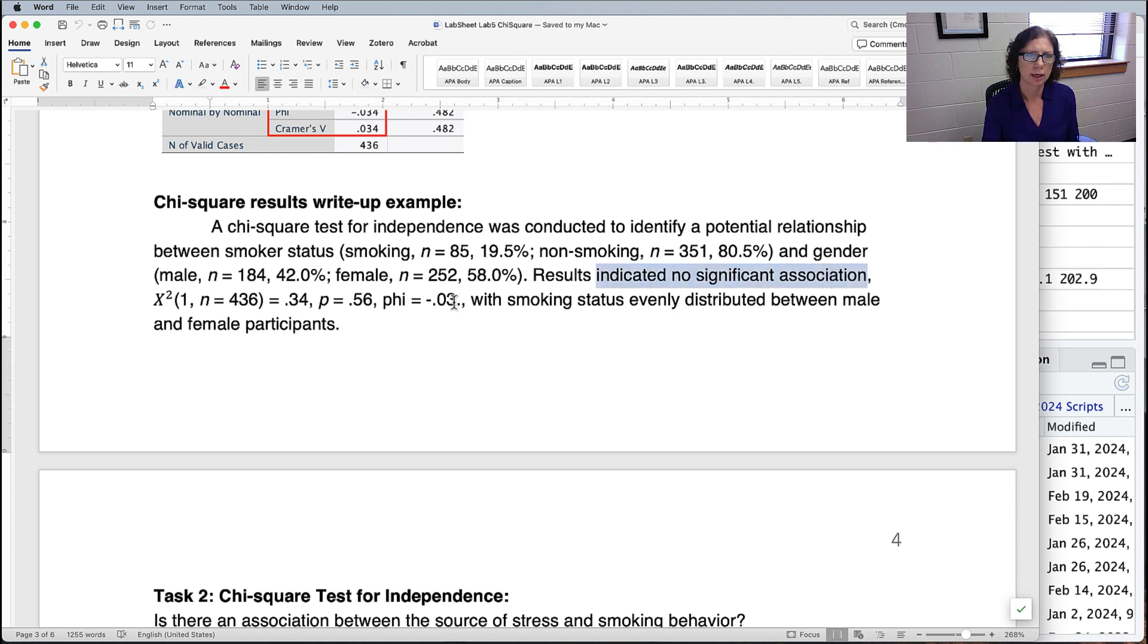
{"action": "left_click_drag", "start_coordinate": [456, 299], "coordinate": [150, 302]}
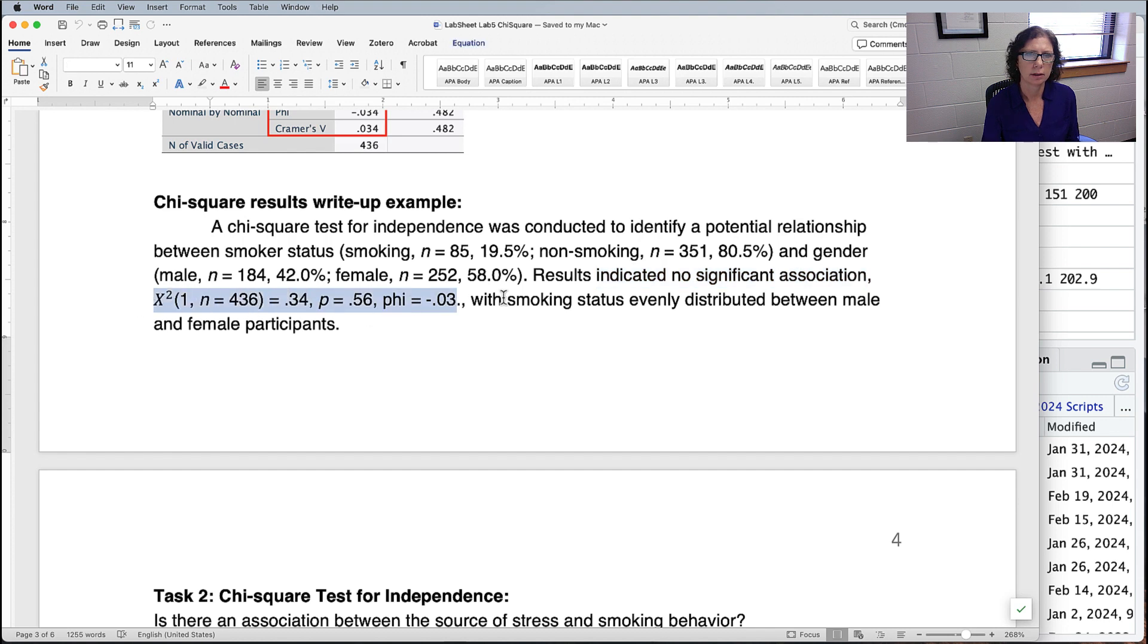
{"action": "left_click_drag", "start_coordinate": [471, 299], "coordinate": [704, 297]}
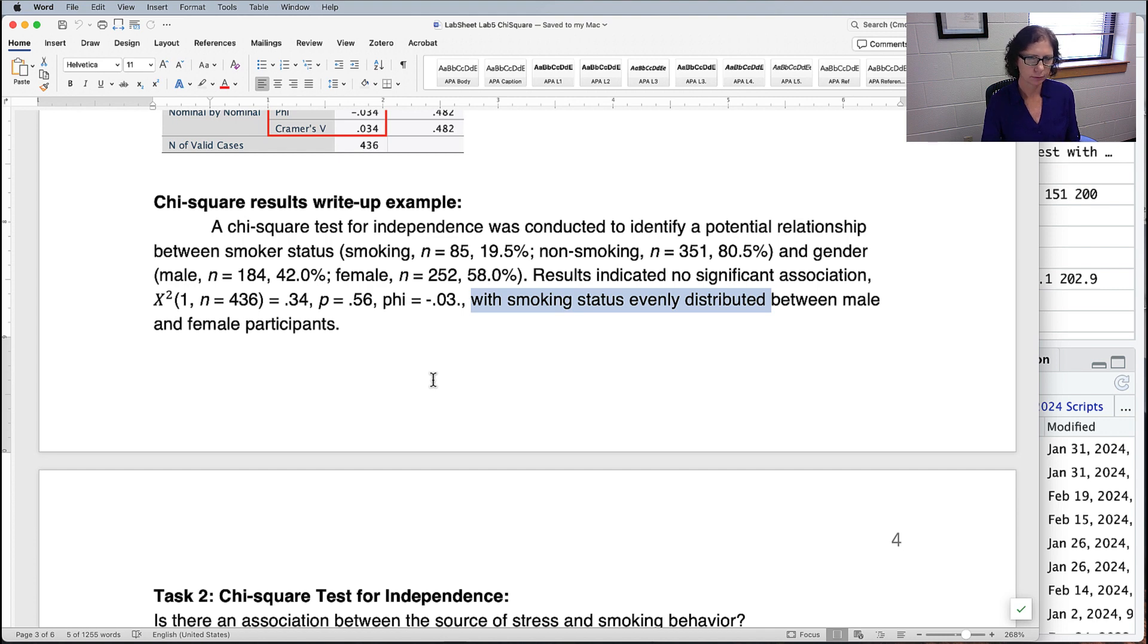
Step: Switch back to RStudio, review Task 2's research question, and clear the placeholder below its contingency table comment
{"action": "key", "text": "super+Tab"}
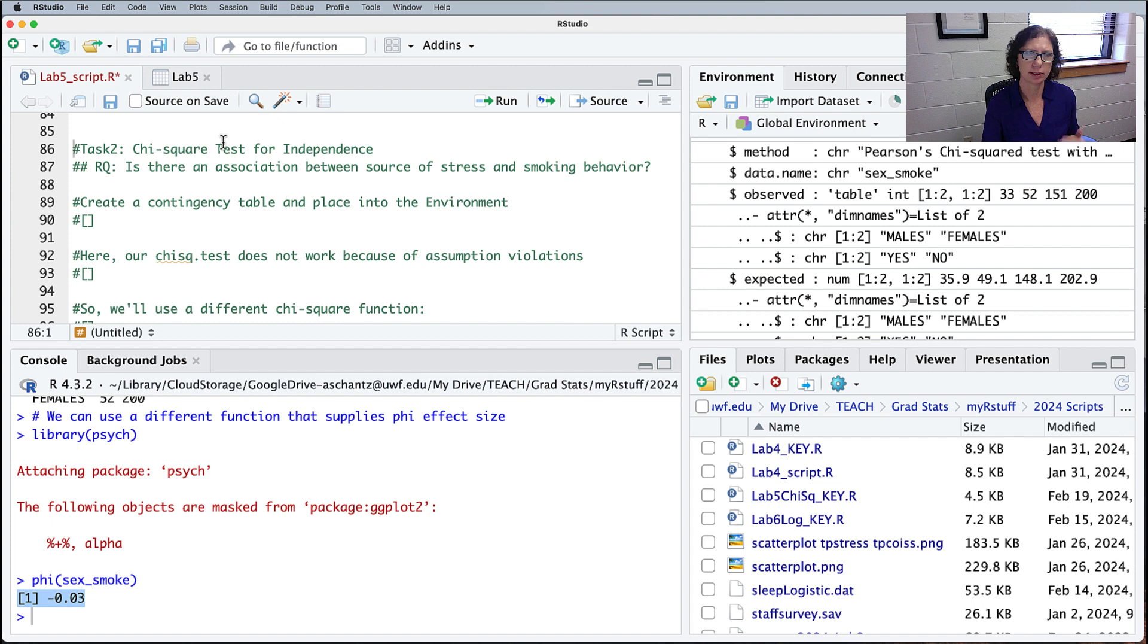
{"action": "left_click_drag", "start_coordinate": [216, 148], "coordinate": [371, 145]}
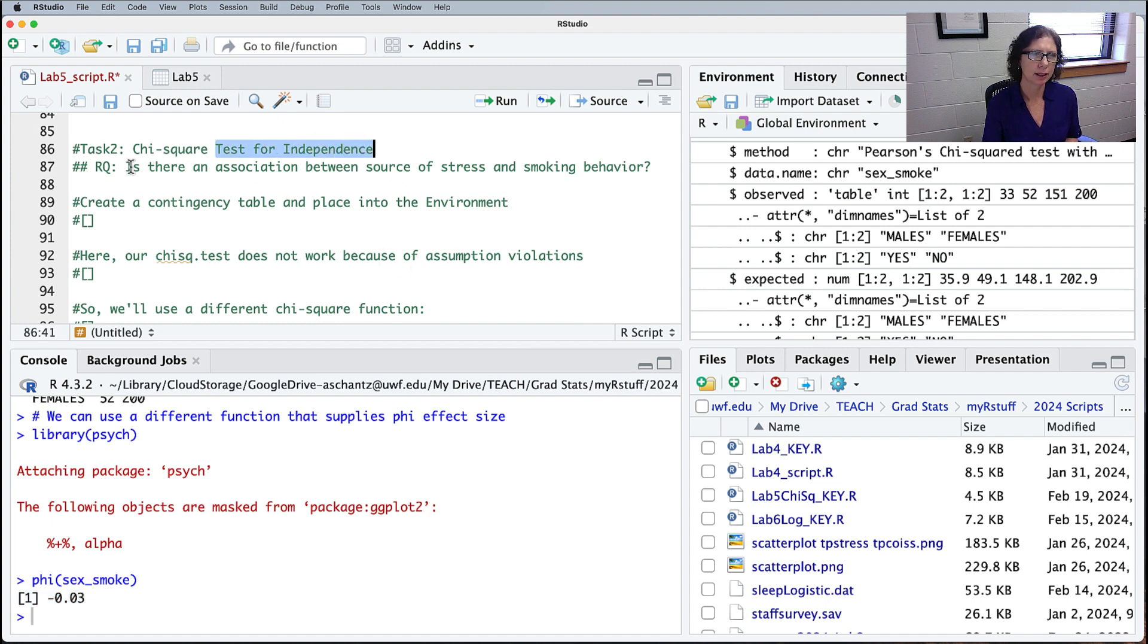
{"action": "left_click_drag", "start_coordinate": [125, 166], "coordinate": [652, 167]}
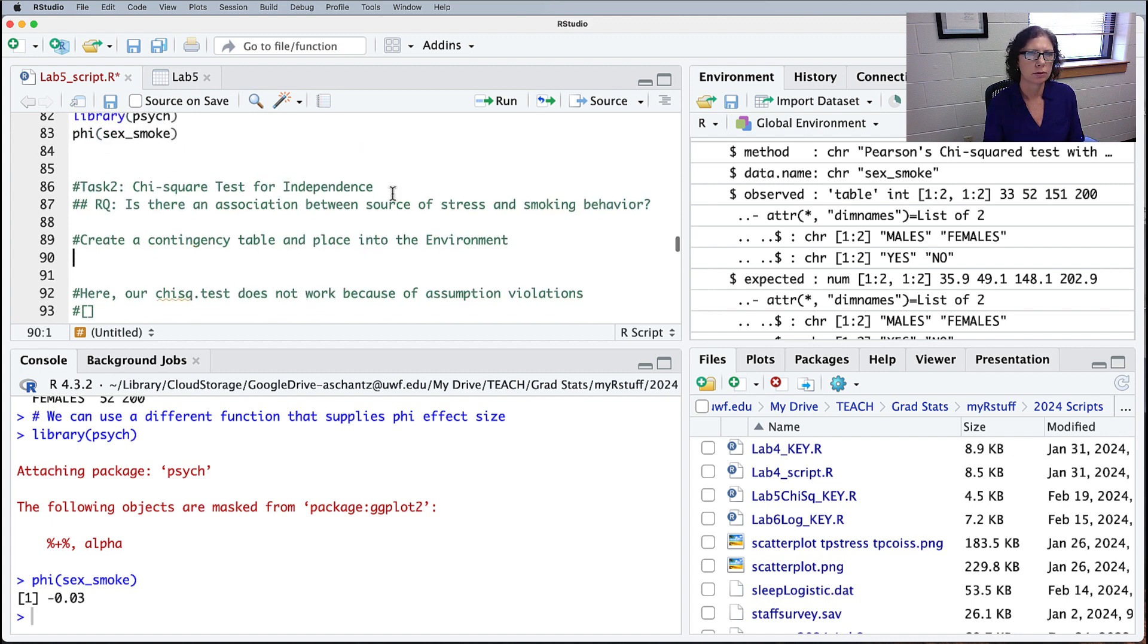
{"action": "scroll", "coordinate": [392, 195], "scroll_direction": "down", "scroll_amount": 1}
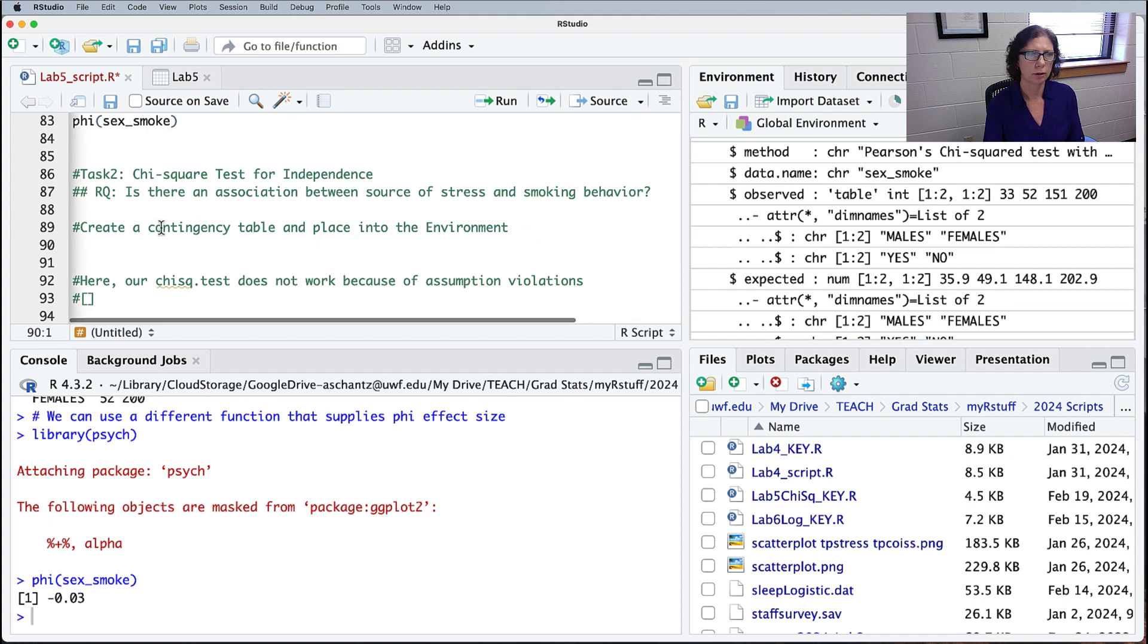
{"action": "left_click_drag", "start_coordinate": [148, 227], "coordinate": [480, 228]}
{"action": "left_click", "coordinate": [115, 244]}
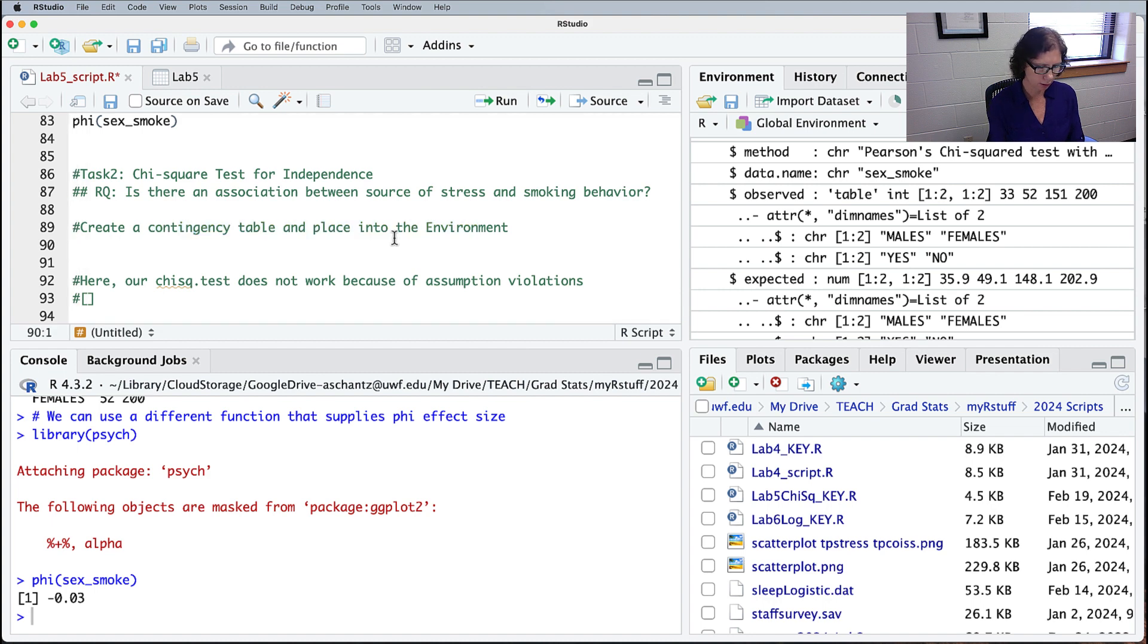
Step: Begin the assignment source_smoke <- table on the empty line below Task 2's contingency table comment
{"action": "type", "text": "s"}
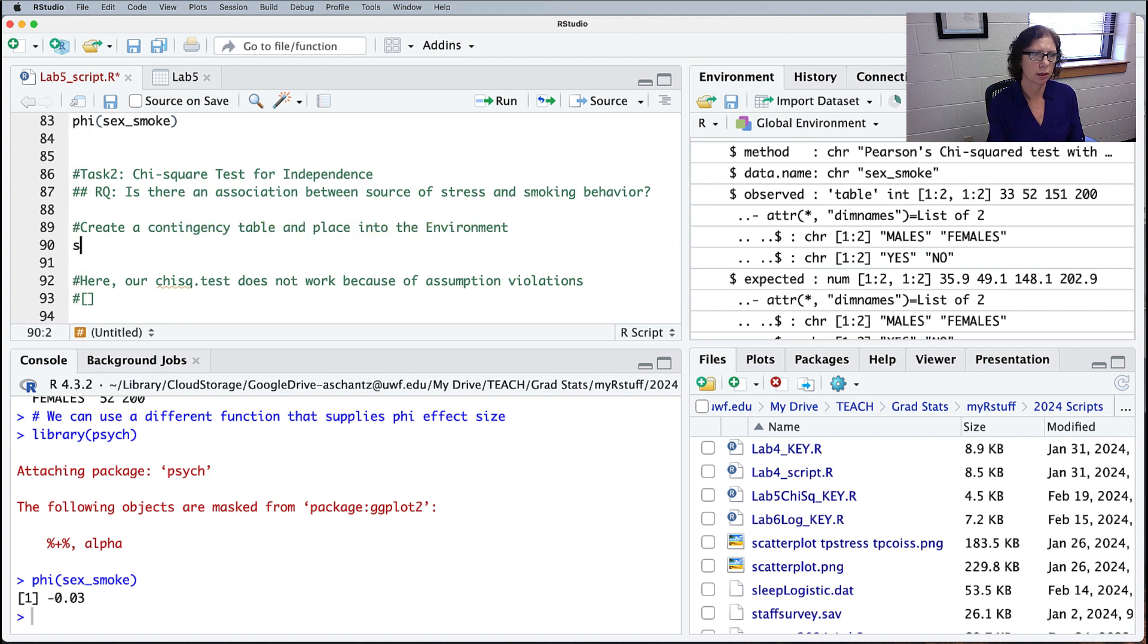
{"action": "type", "text": "ource"}
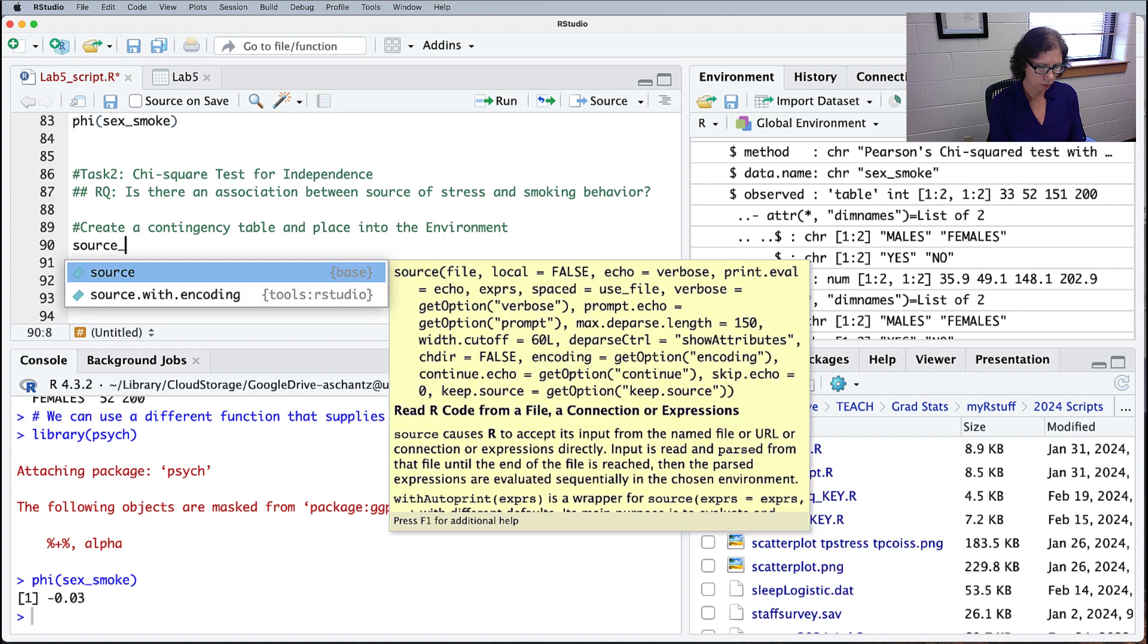
{"action": "type", "text": "_smoke"}
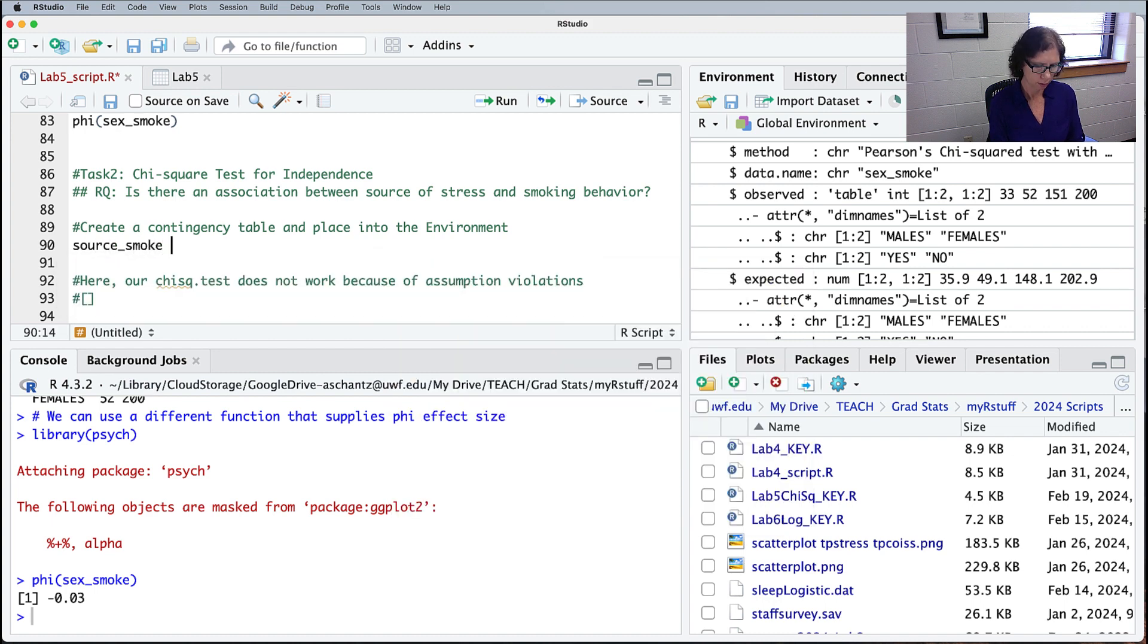
{"action": "type", "text": " <- teab"}
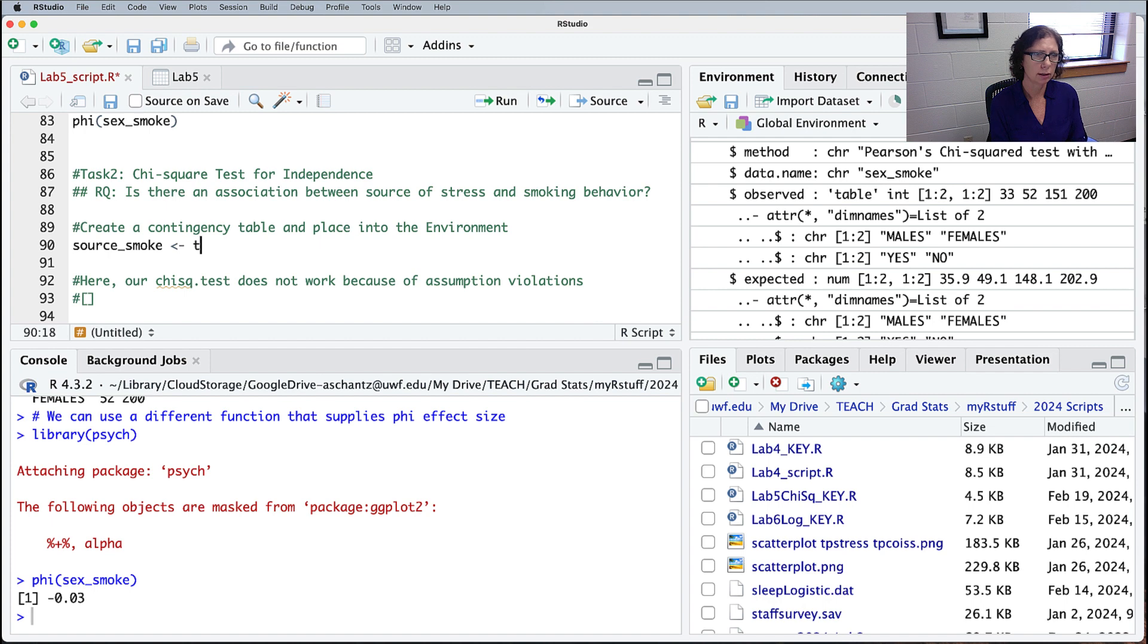
{"action": "key", "text": "BackSpace"}
{"action": "key", "text": "BackSpace"}
{"action": "key", "text": "BackSpace"}
{"action": "type", "text": "able"}
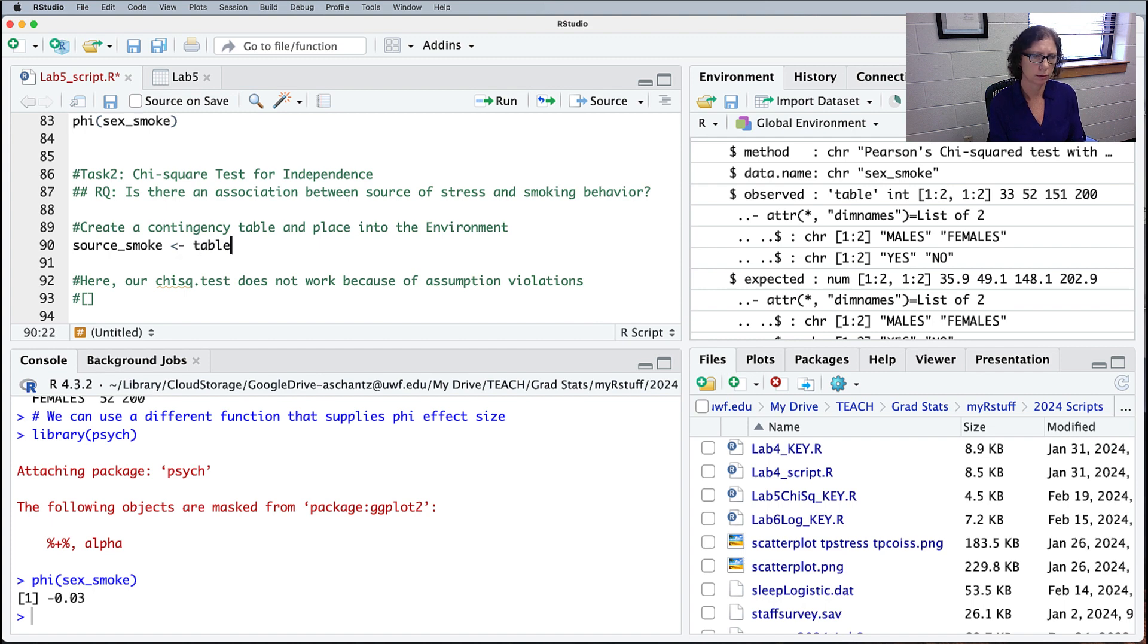
Step: Complete the table call with the arguments Lab5$souce and Lab5$smoke, and run the source_smoke line
{"action": "type", "text": "("}
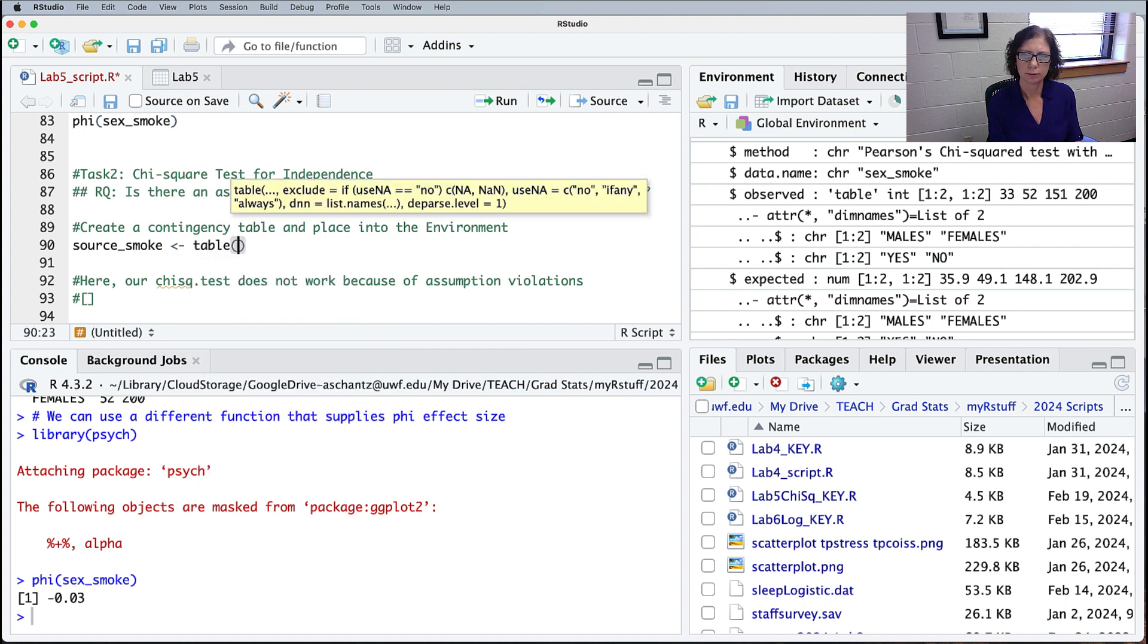
{"action": "type", "text": "Lab5$sou"}
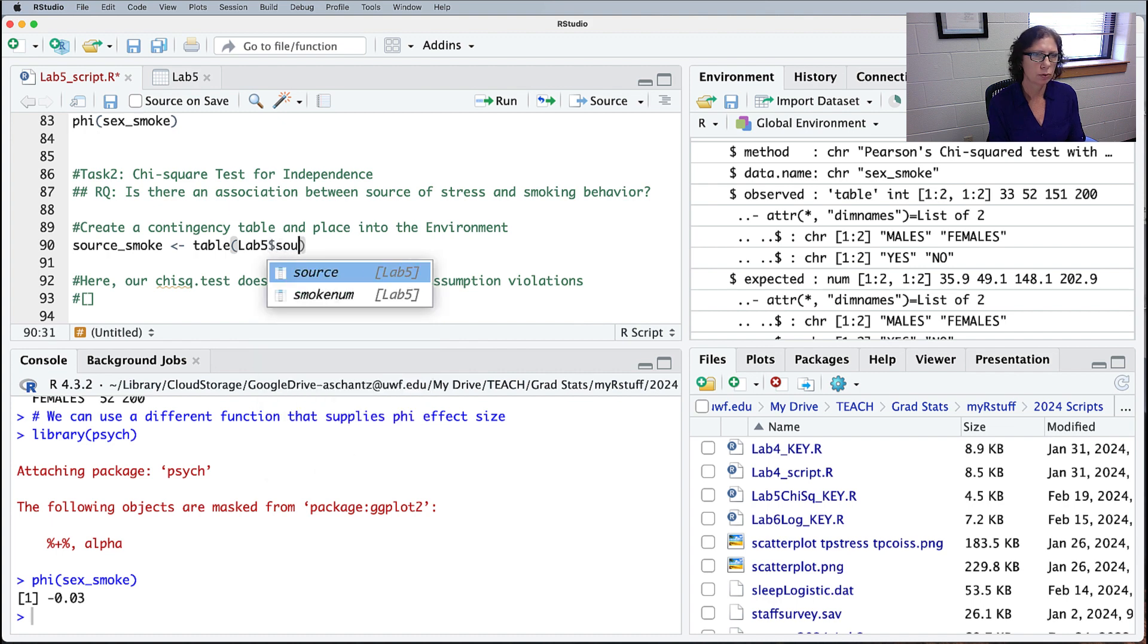
{"action": "type", "text": "ce, L"}
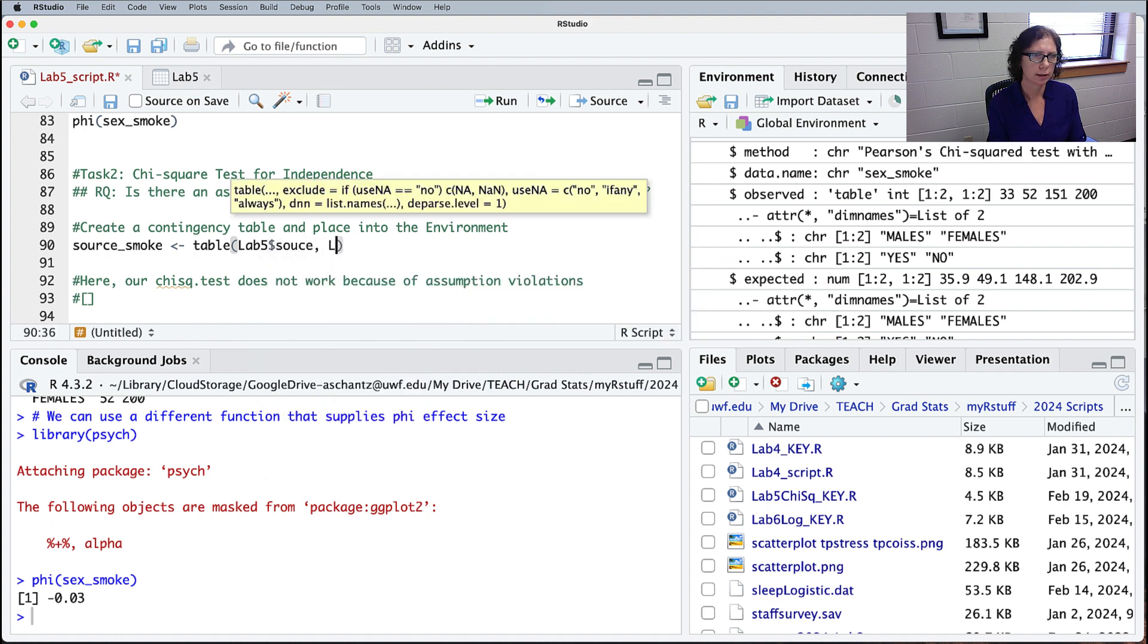
{"action": "type", "text": "ab5$"}
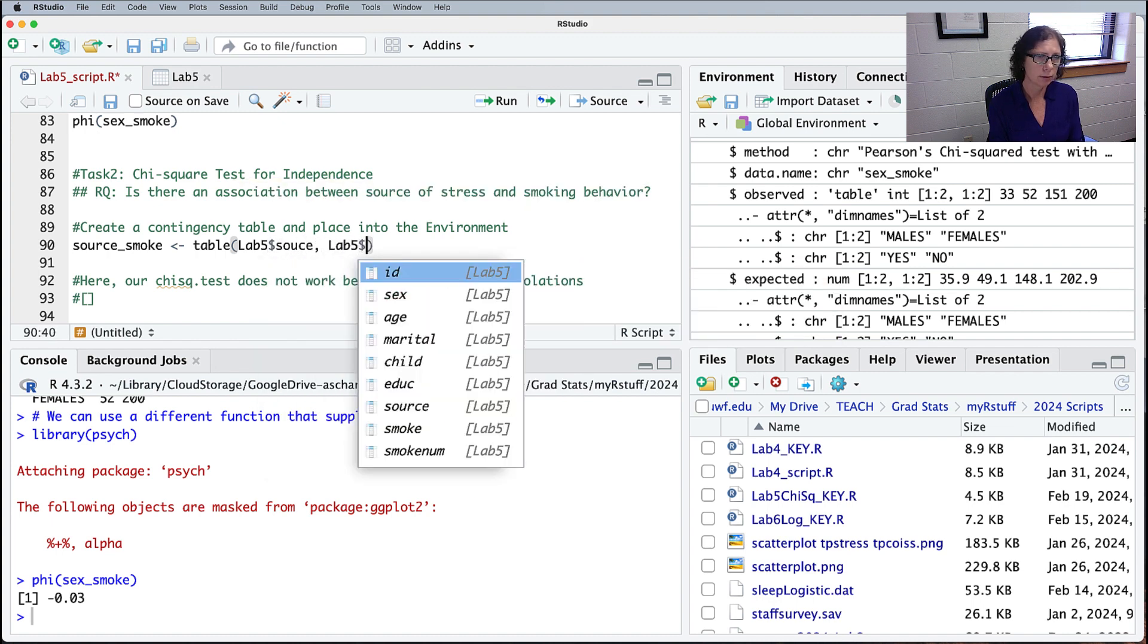
{"action": "type", "text": "mok"}
{"action": "key", "text": "BackSpace"}
{"action": "key", "text": "BackSpace"}
{"action": "key", "text": "BackSpace"}
{"action": "type", "text": "s"}
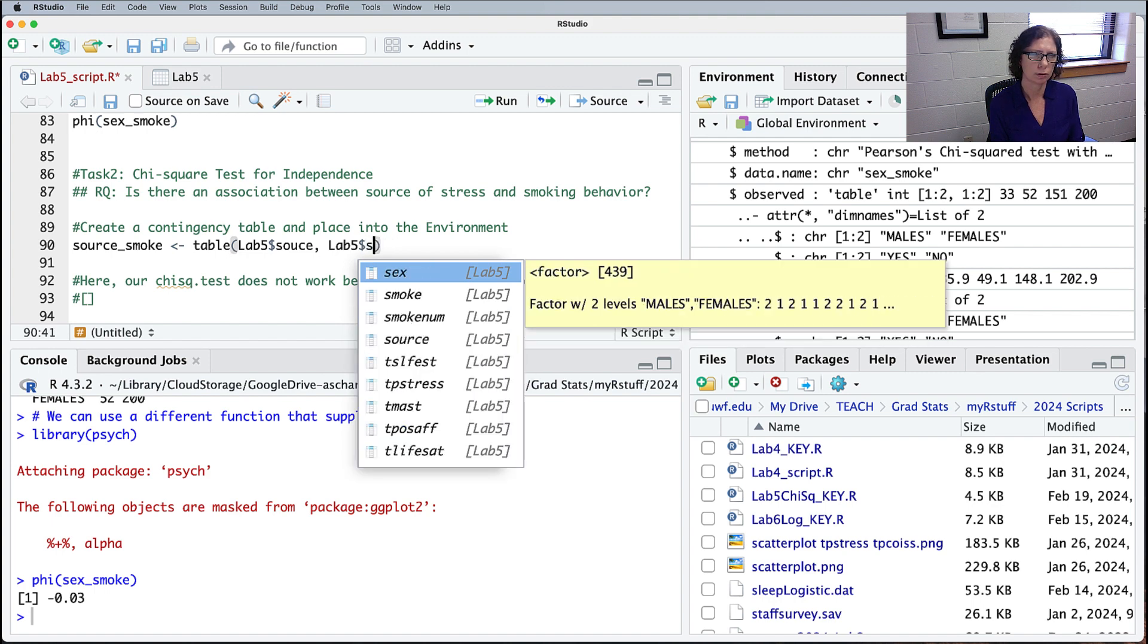
{"action": "type", "text": "moke"}
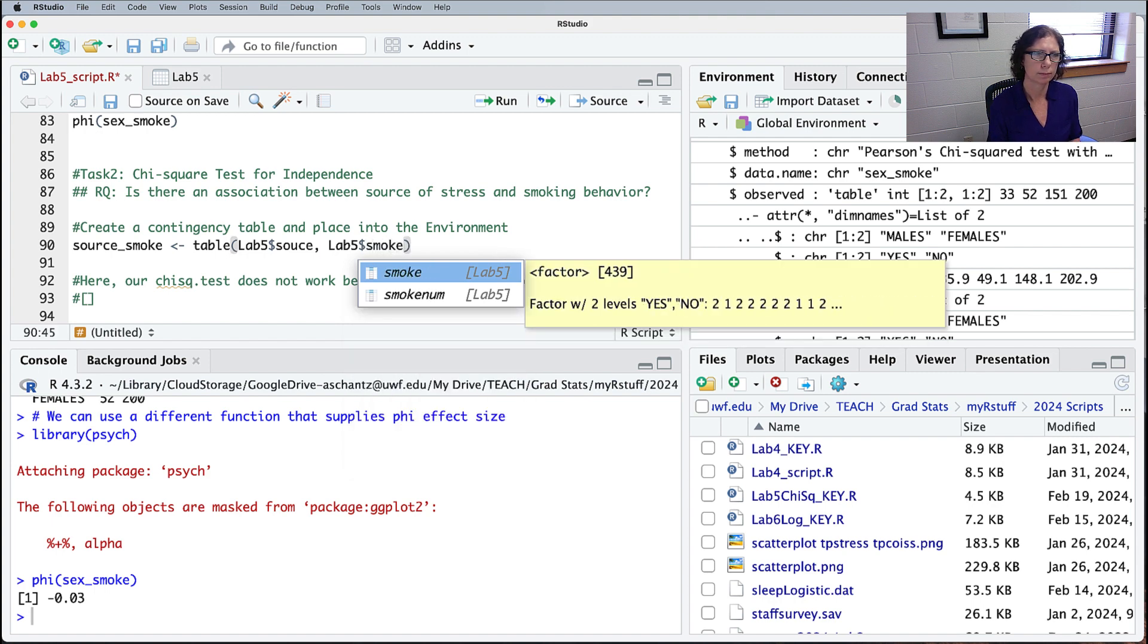
{"action": "left_click", "coordinate": [440, 242]}
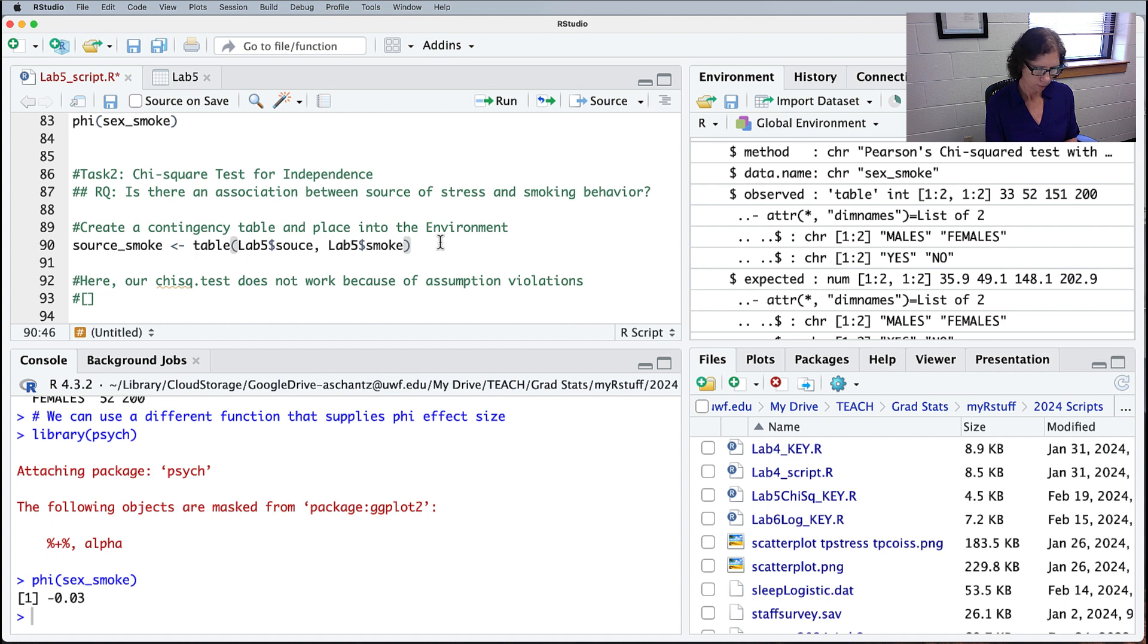
{"action": "key", "text": "super+Return"}
Step: Collapse the Task1 list in the Environment and correct souce to source in the table call
{"action": "scroll", "coordinate": [822, 209], "scroll_direction": "up", "scroll_amount": 3}
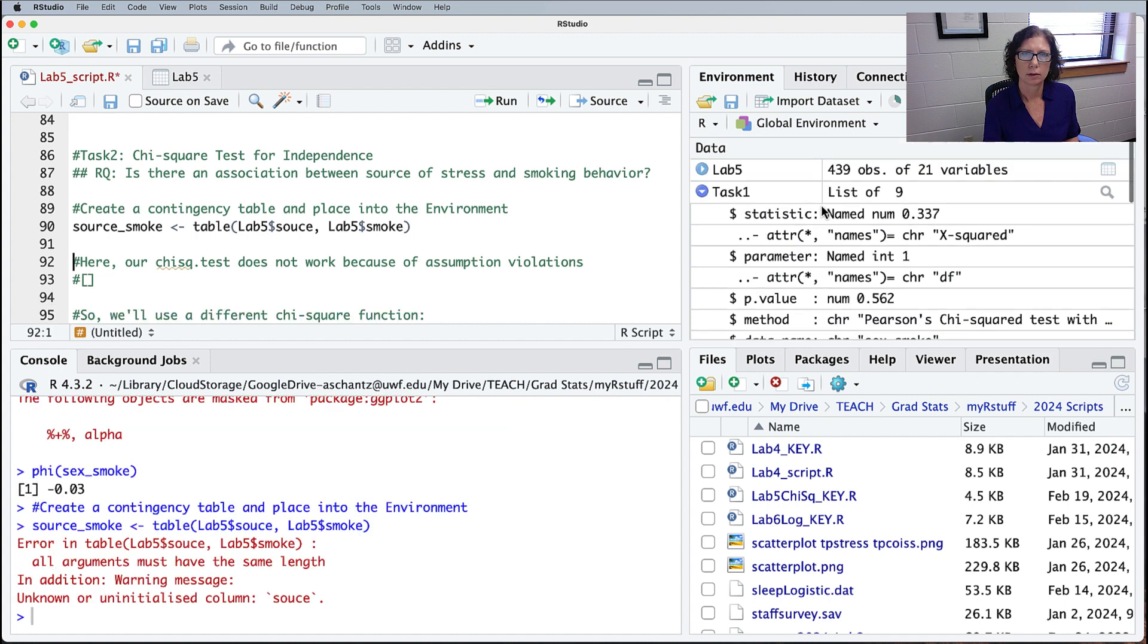
{"action": "left_click", "coordinate": [703, 191]}
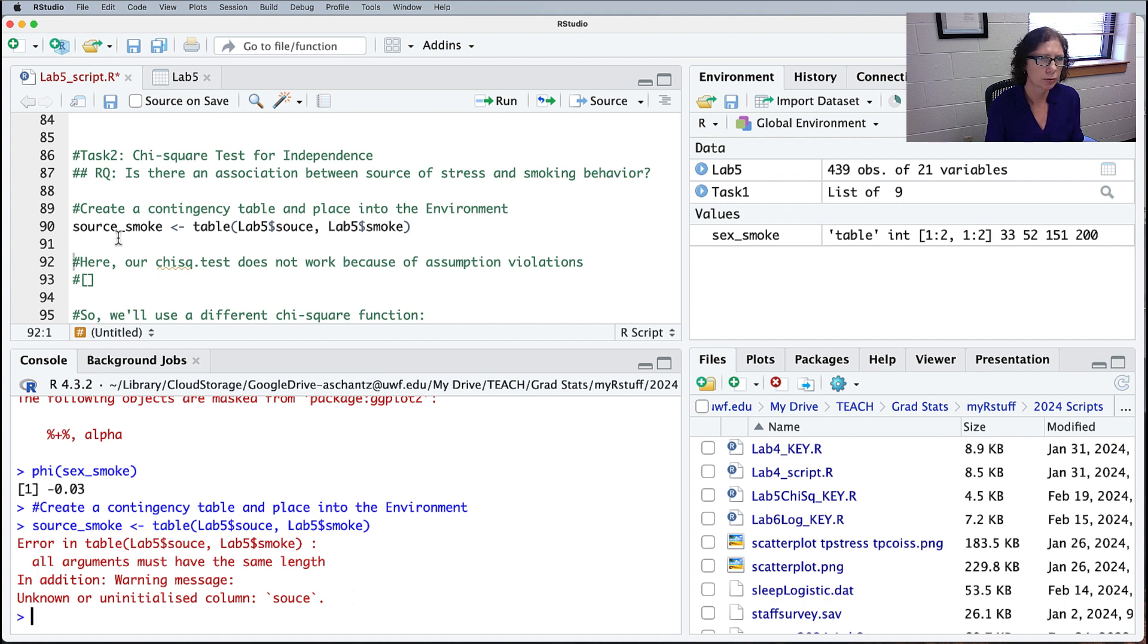
{"action": "left_click", "coordinate": [298, 226]}
{"action": "type", "text": "r"}
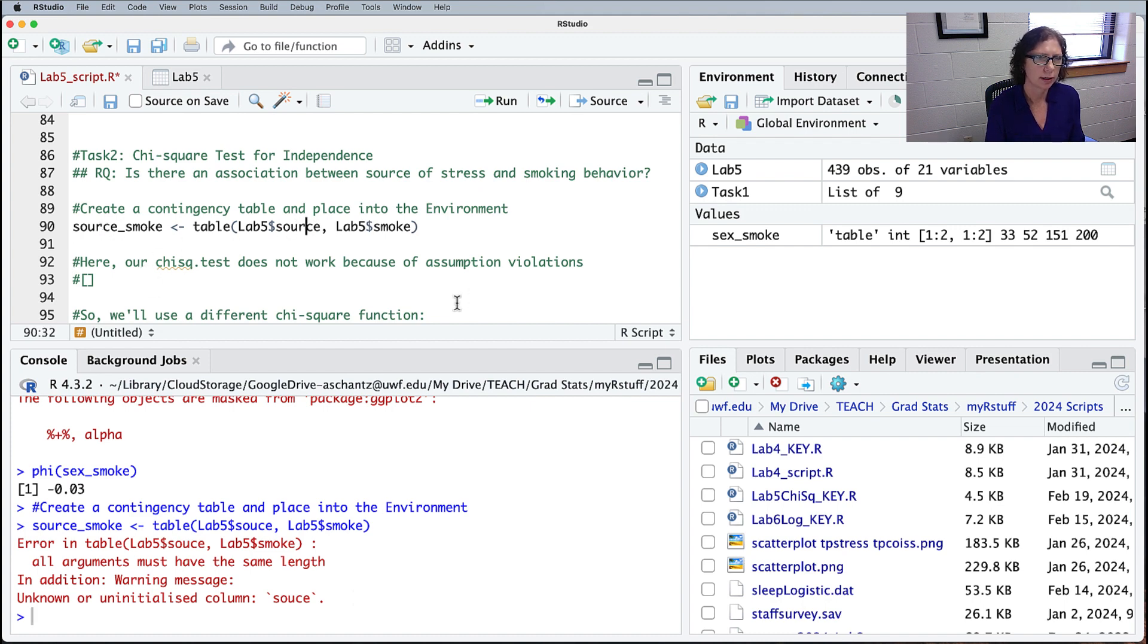
{"action": "left_click", "coordinate": [434, 225]}
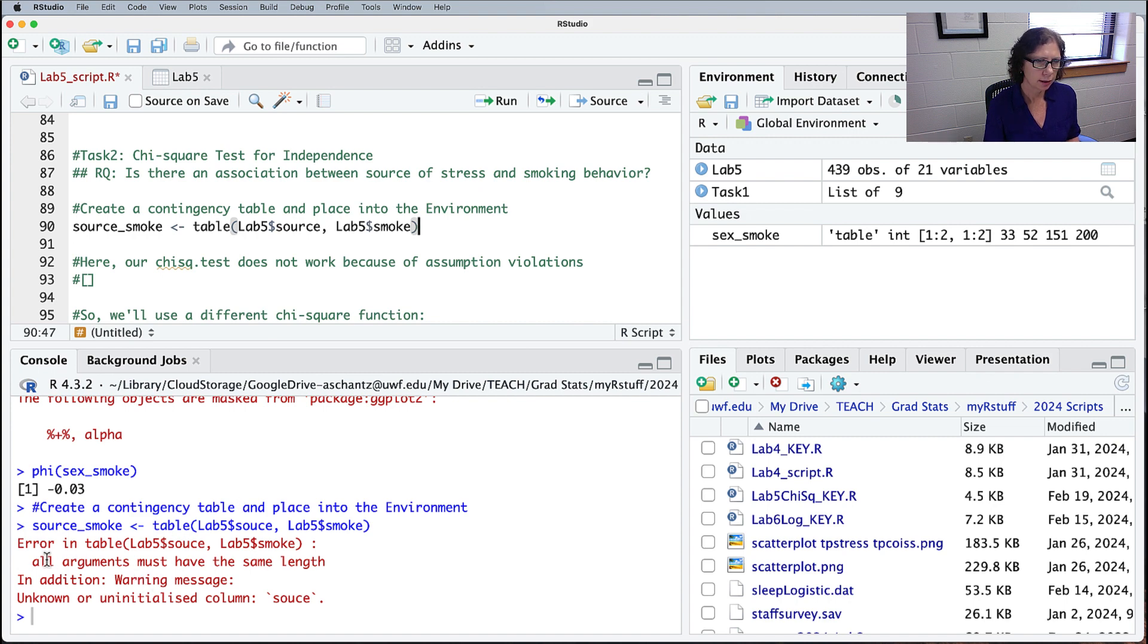
Step: Highlight the console's error and warning text about the misspelled column, and run the corrected source_smoke line
{"action": "left_click_drag", "start_coordinate": [32, 561], "coordinate": [322, 557]}
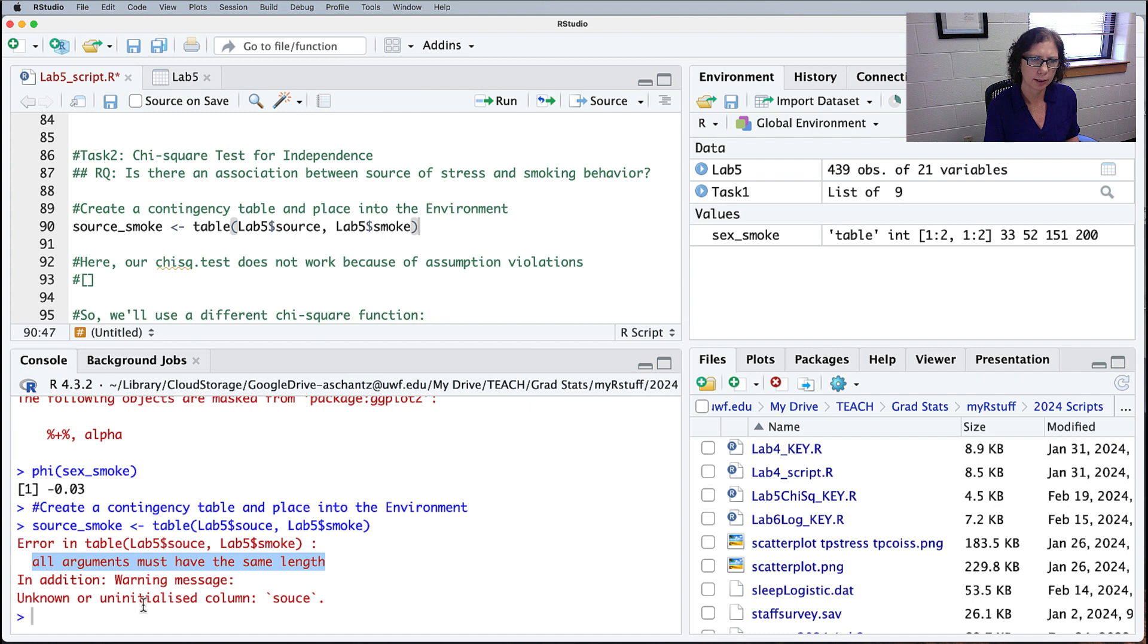
{"action": "left_click_drag", "start_coordinate": [39, 598], "coordinate": [242, 598]}
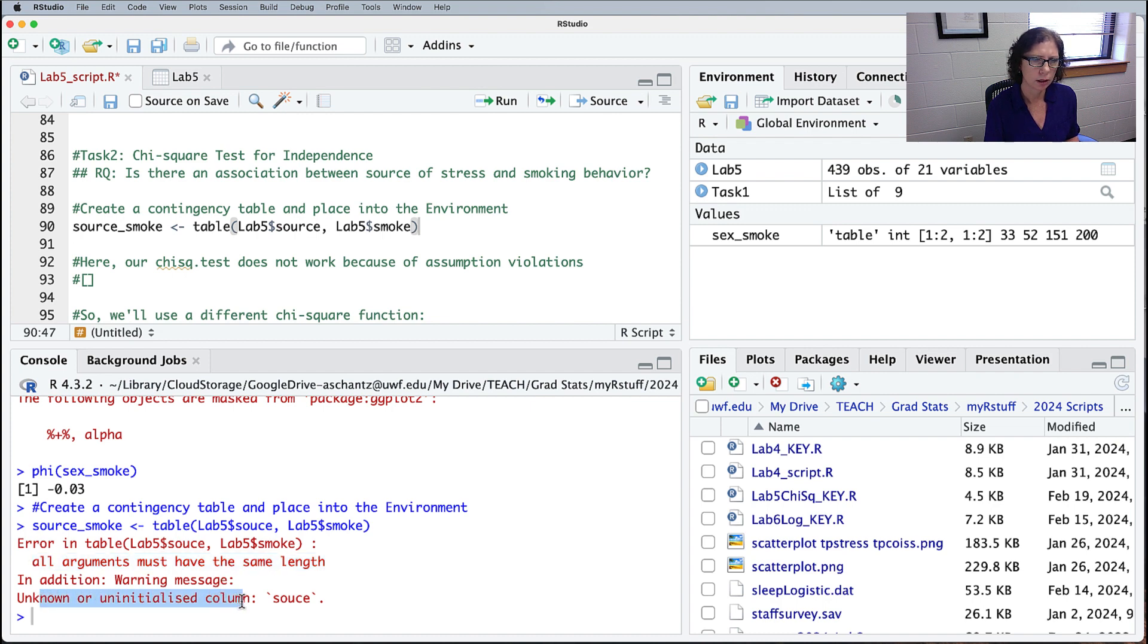
{"action": "double_click", "coordinate": [293, 597]}
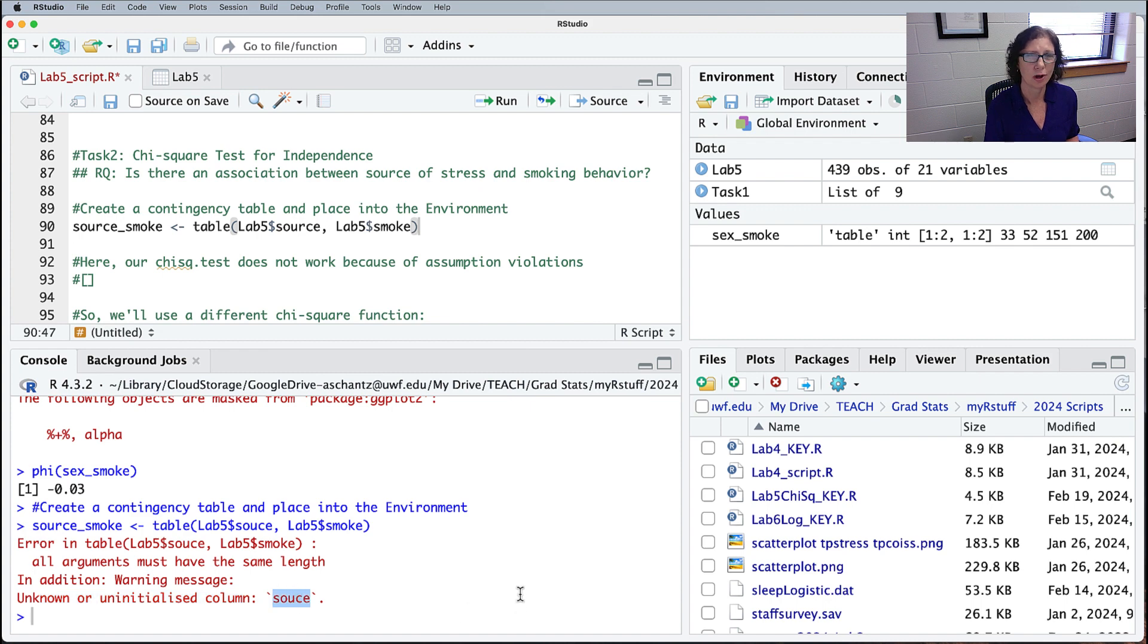
{"action": "left_click", "coordinate": [445, 232]}
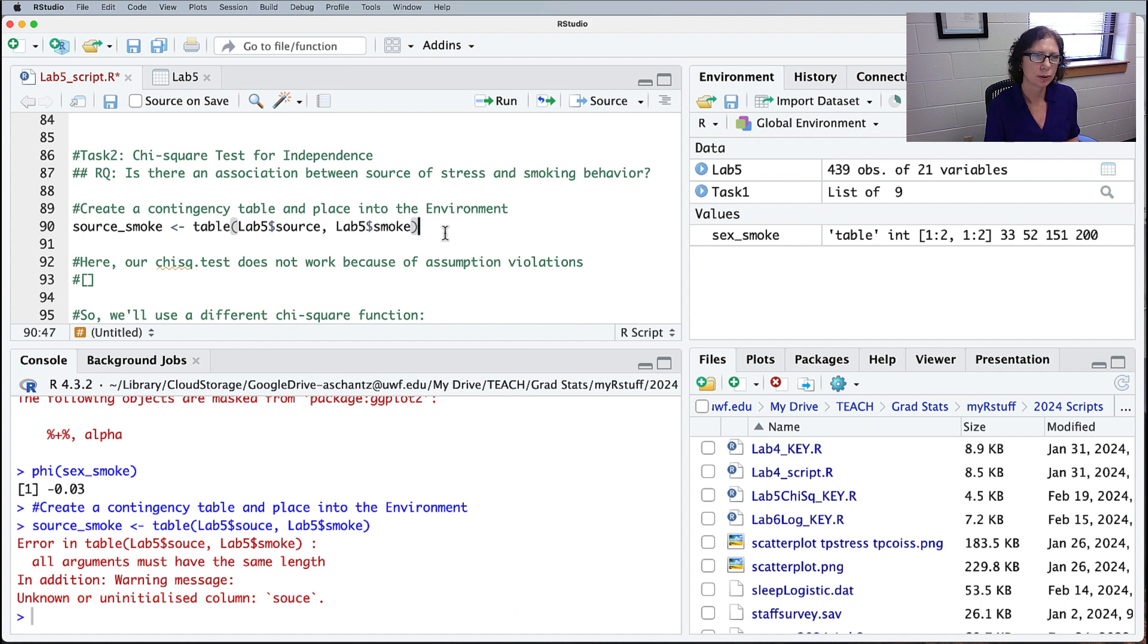
{"action": "left_click_drag", "start_coordinate": [317, 600], "coordinate": [178, 592]}
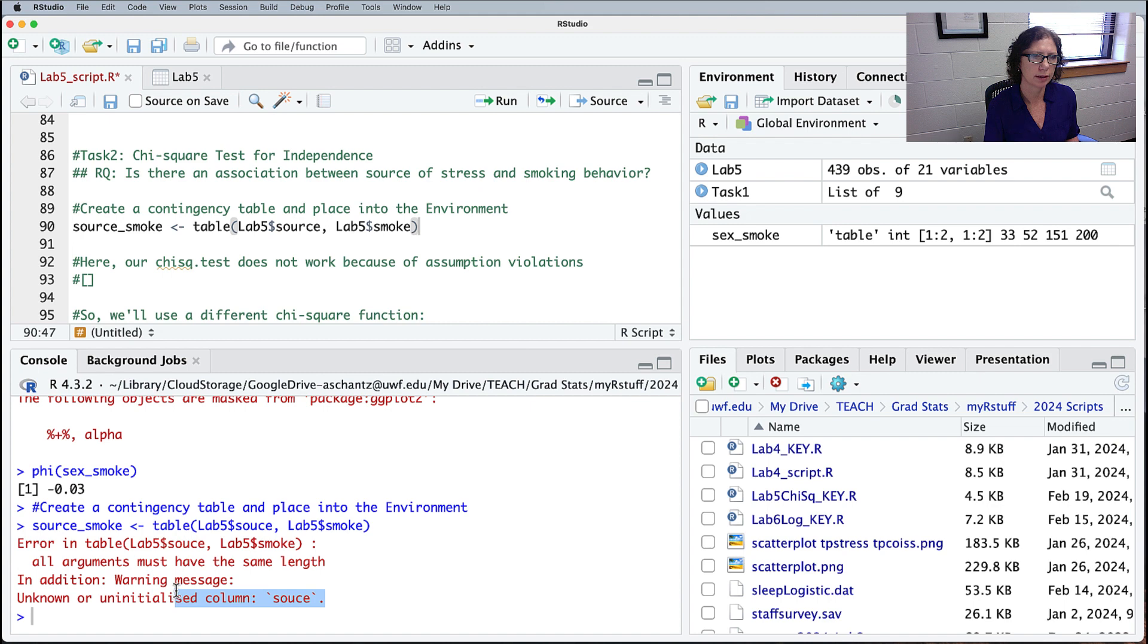
{"action": "left_click", "coordinate": [432, 230]}
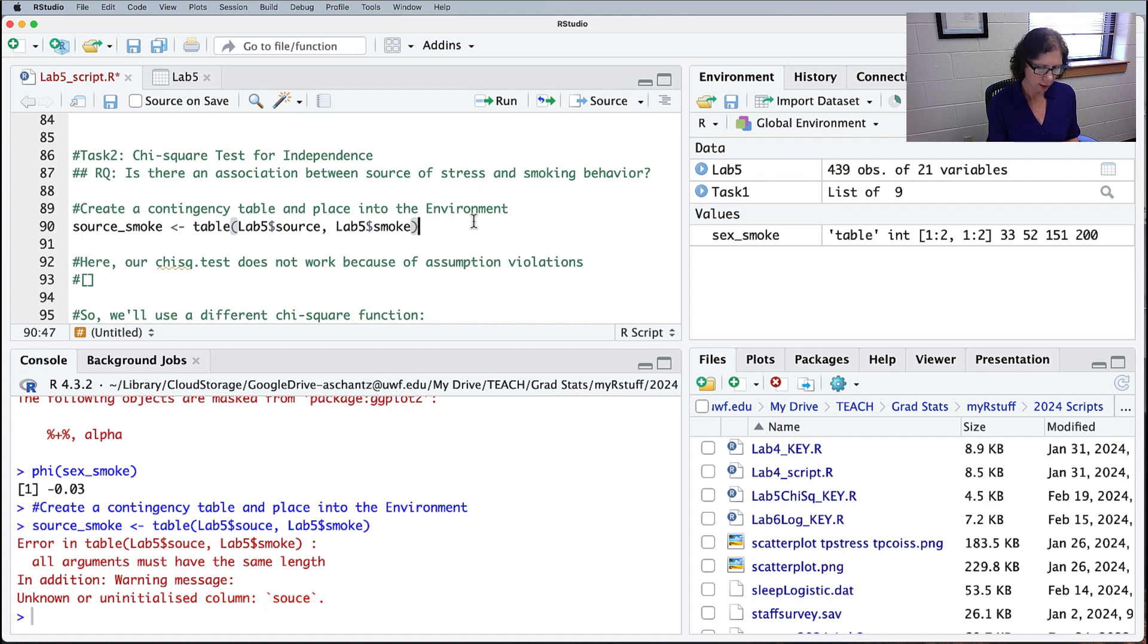
{"action": "key", "text": "super+Return"}
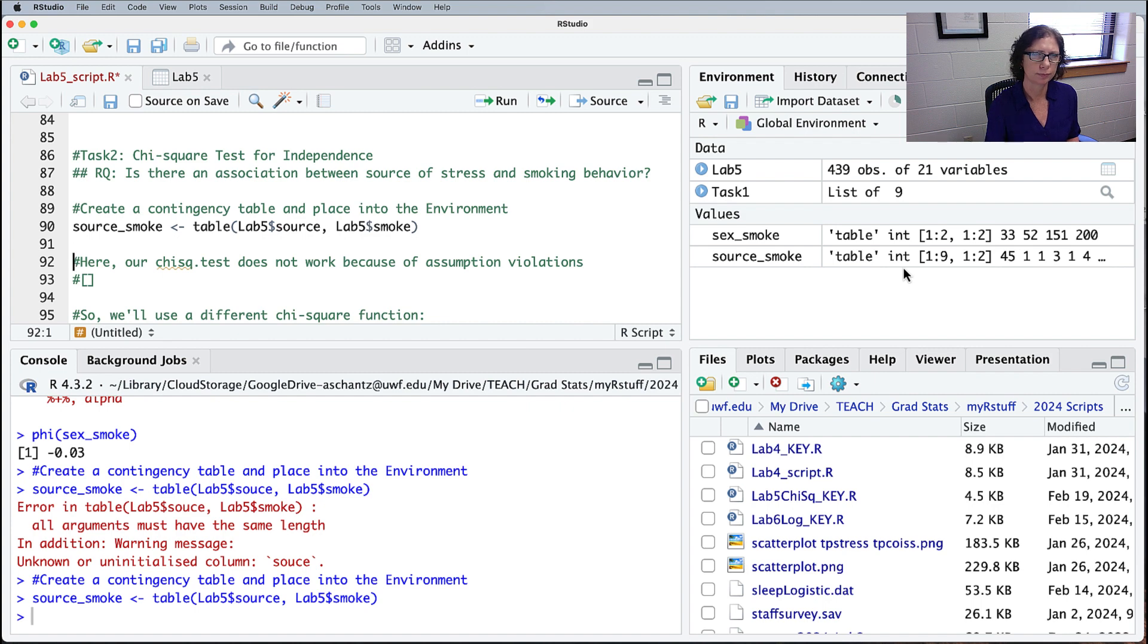
Step: Replace the placeholder below the assumption violations comment with chisq.test(source_smoke), run it, and highlight the console's warning message
{"action": "left_click_drag", "start_coordinate": [103, 279], "coordinate": [73, 280]}
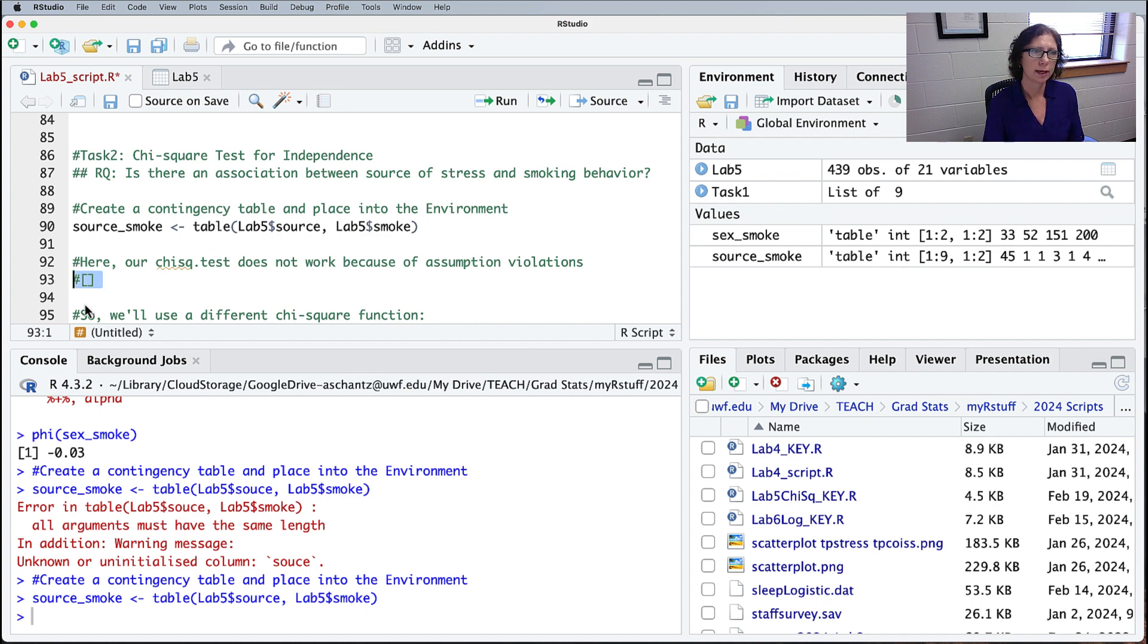
{"action": "type", "text": "chi"}
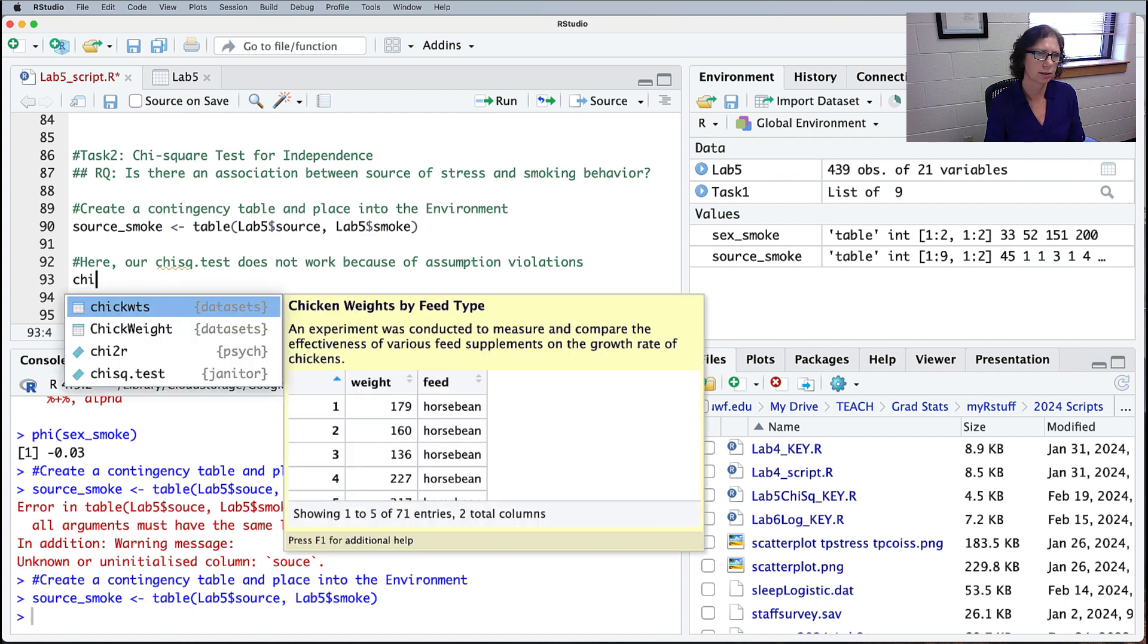
{"action": "left_click", "coordinate": [165, 373]}
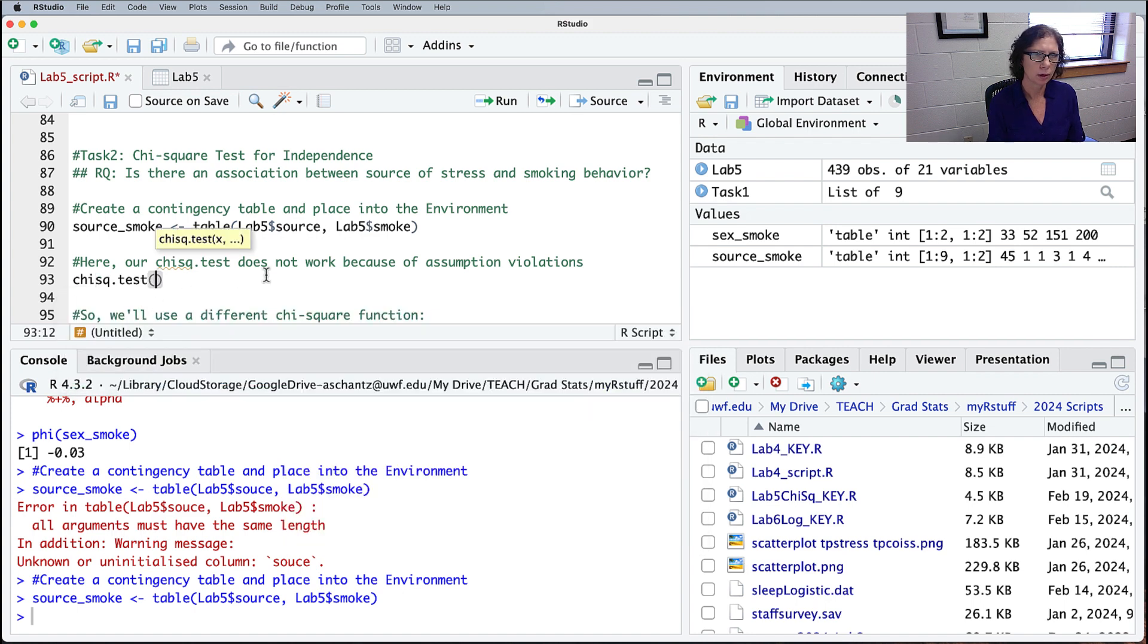
{"action": "type", "text": "sourc"}
{"action": "type", "text": "e_s"}
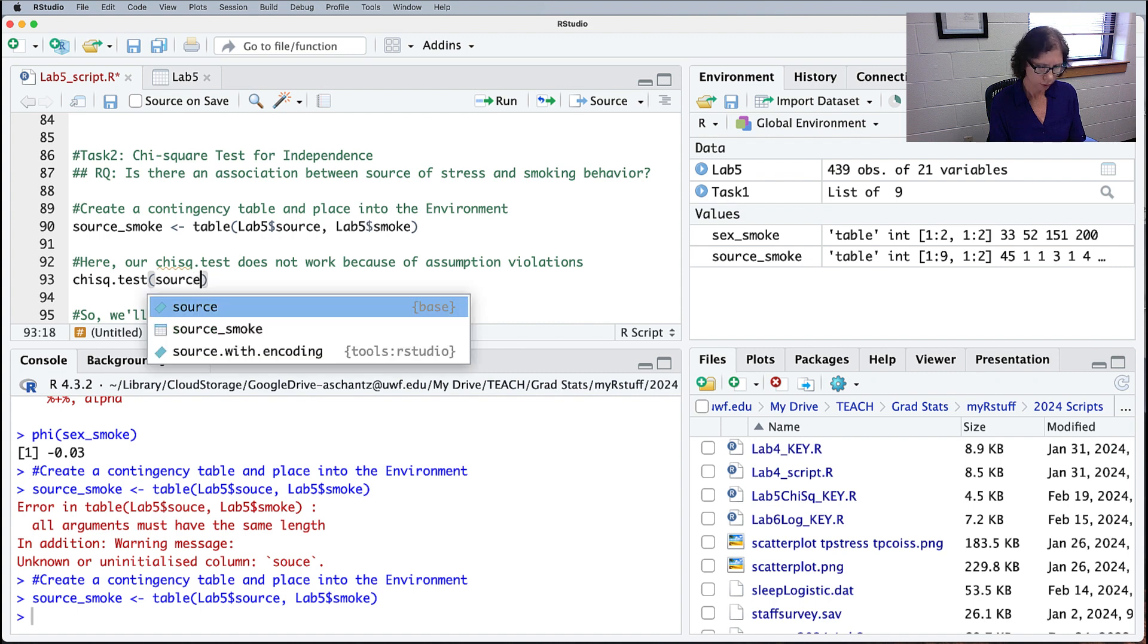
{"action": "key", "text": "Tab"}
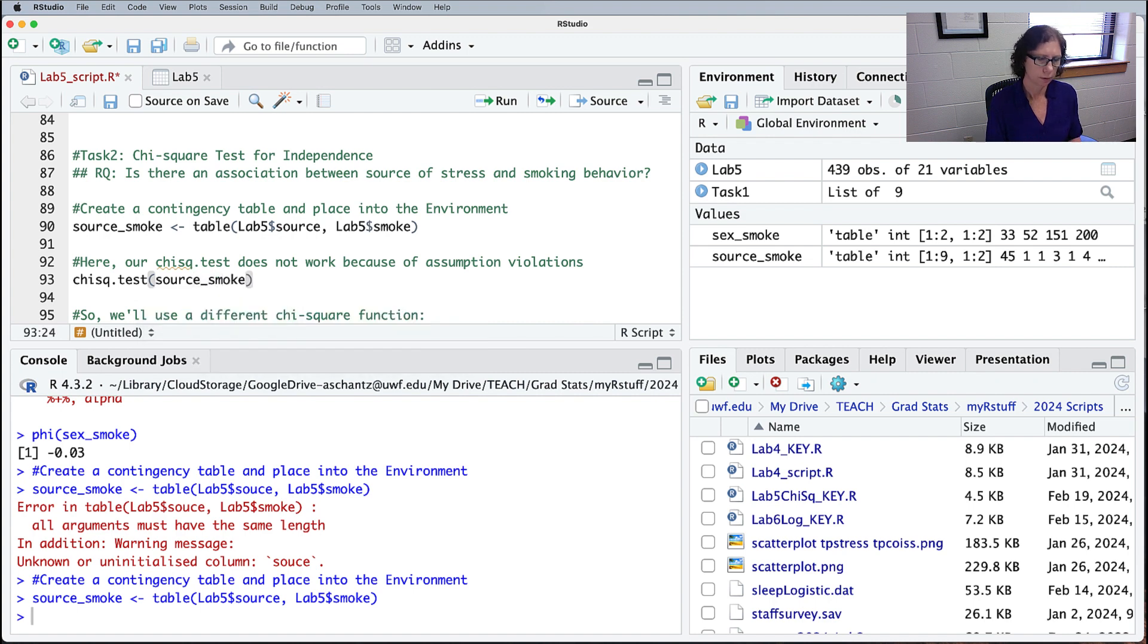
{"action": "key", "text": "ctrl+Return"}
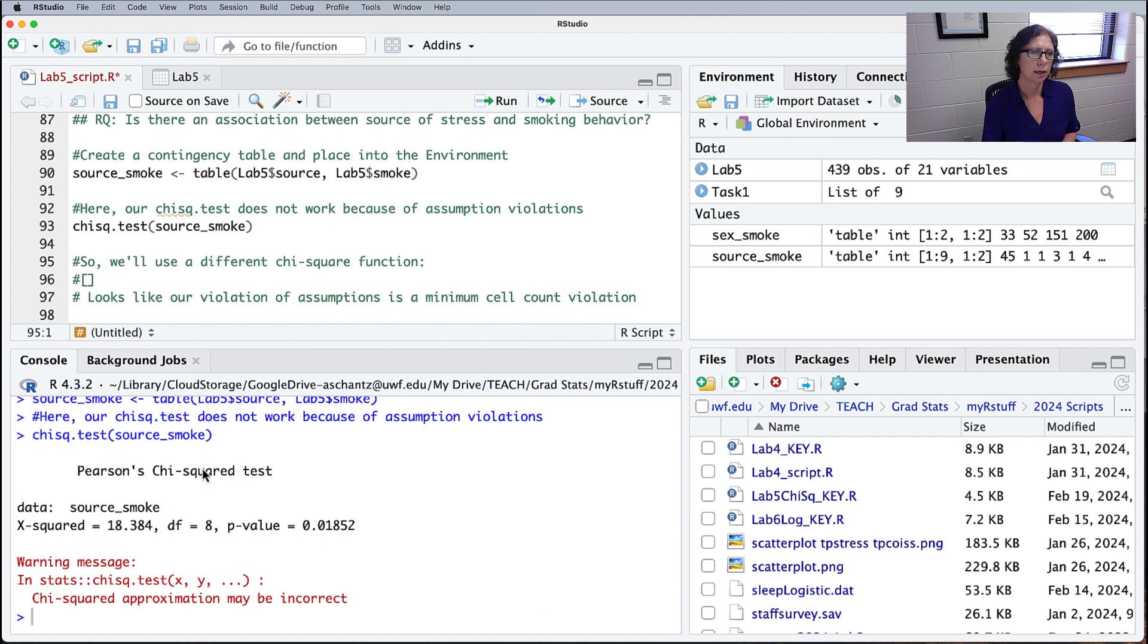
{"action": "left_click_drag", "start_coordinate": [33, 598], "coordinate": [352, 607]}
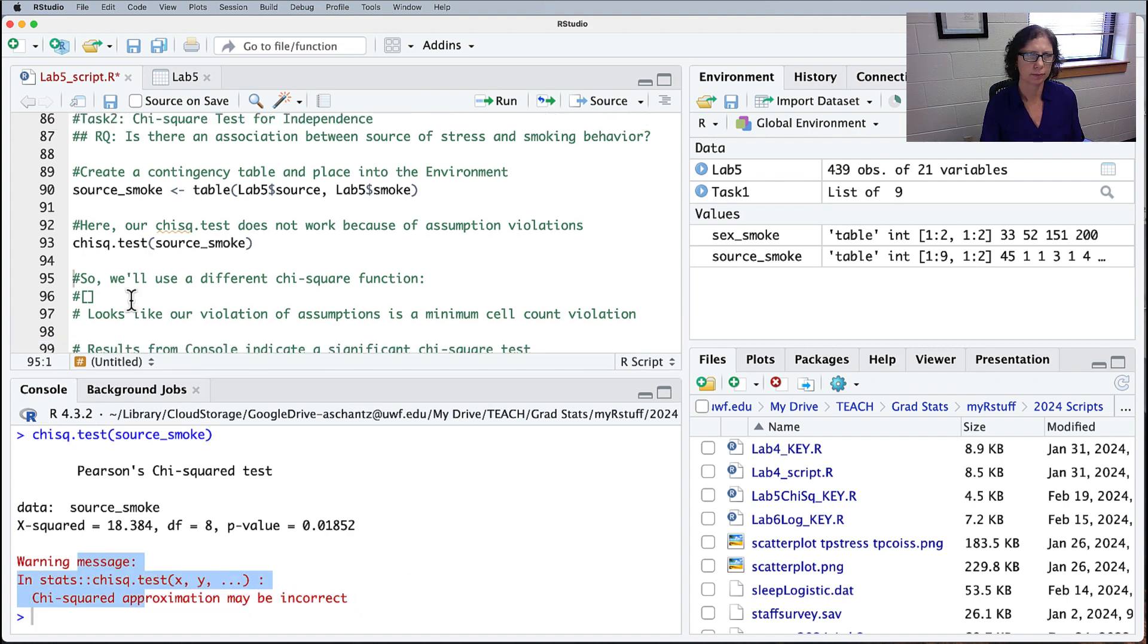
Step: Replace the placeholder below the different chi-square function comment with summary(source_smoke)
{"action": "left_click_drag", "start_coordinate": [101, 296], "coordinate": [52, 296]}
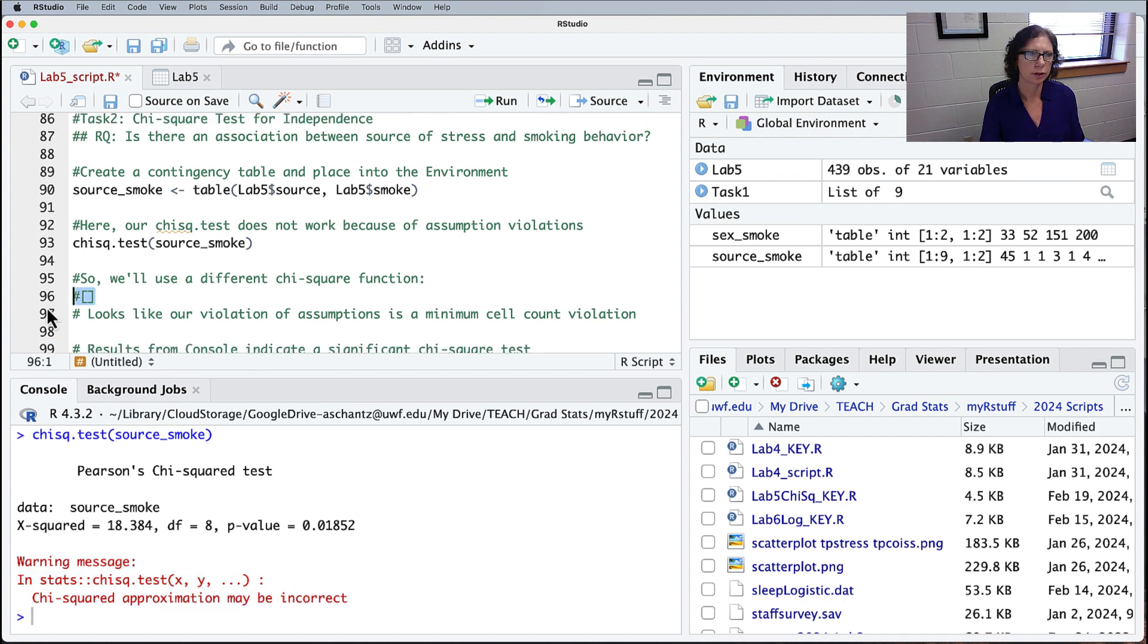
{"action": "type", "text": "summary"}
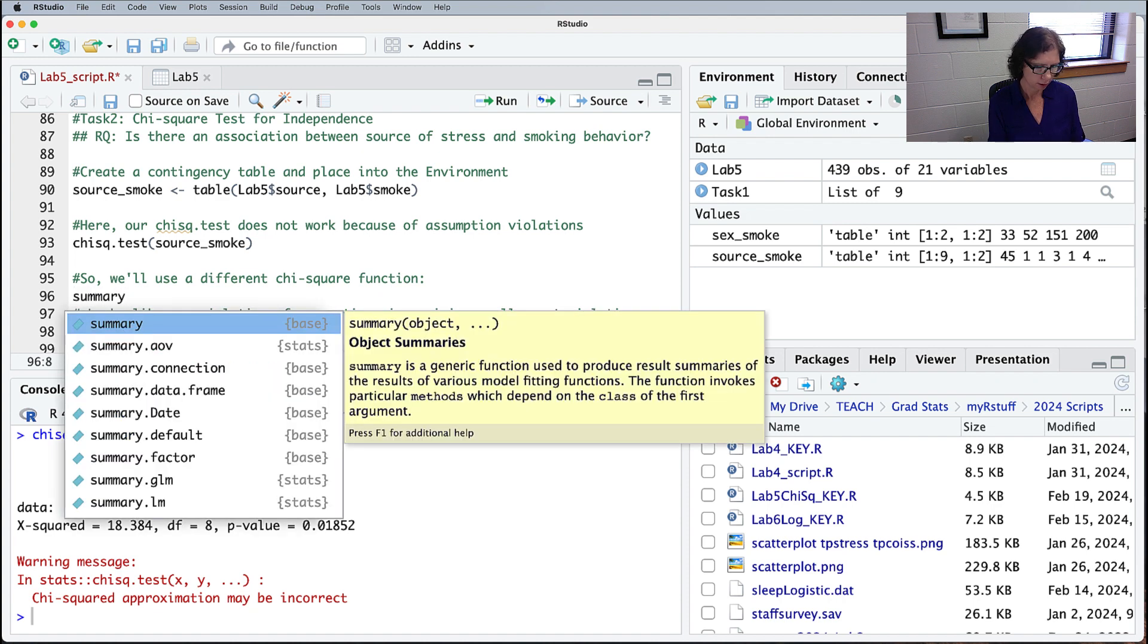
{"action": "type", "text": "(s"}
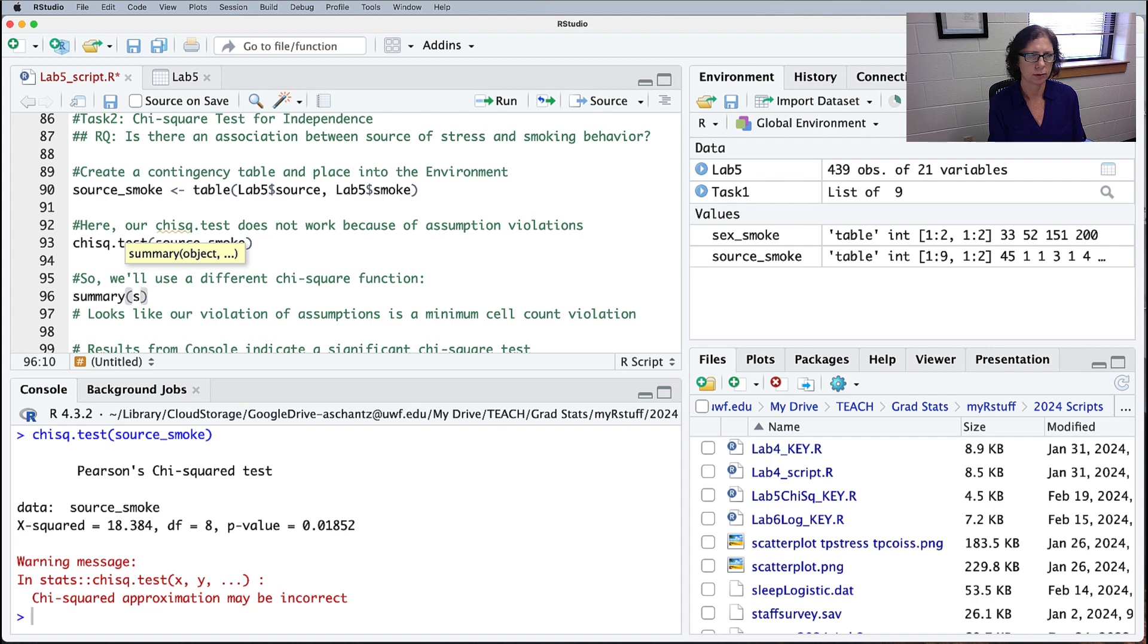
{"action": "type", "text": "ource_"}
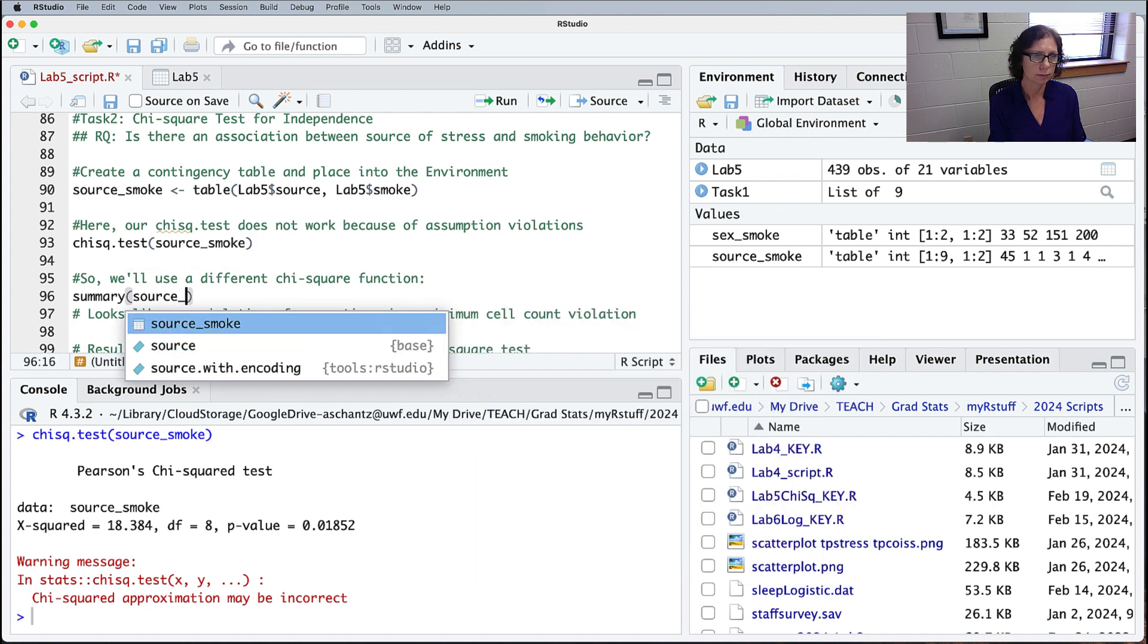
{"action": "left_click", "coordinate": [242, 323]}
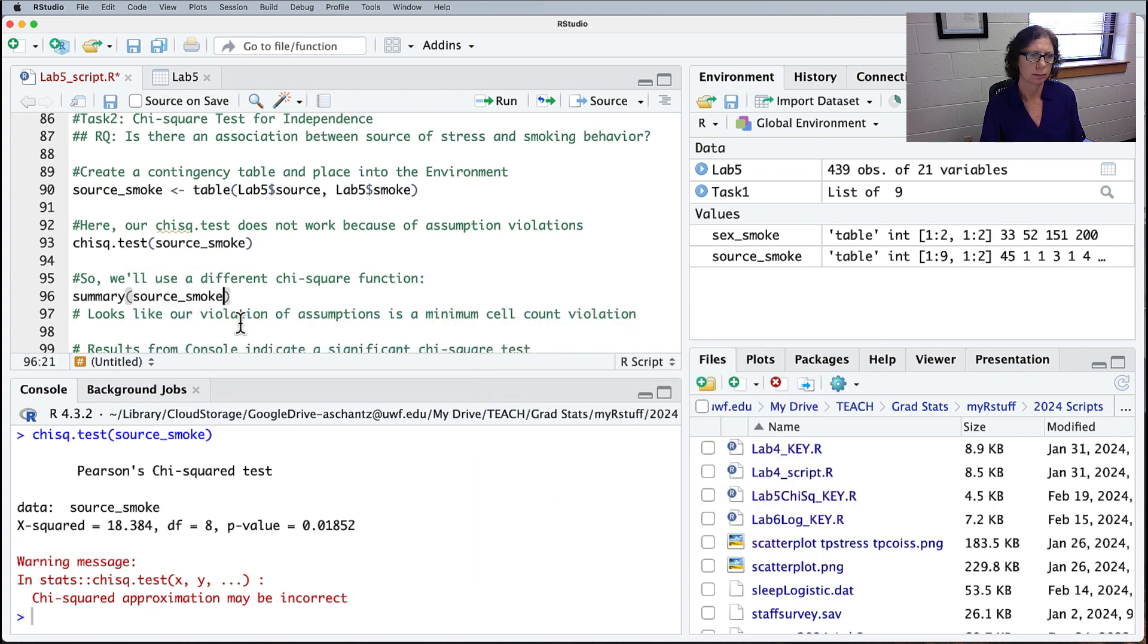
Step: Run summary(source_smoke) and highlight the case count, the degrees of freedom and p-value, and the approximation message in its output
{"action": "key", "text": "ctrl+Return"}
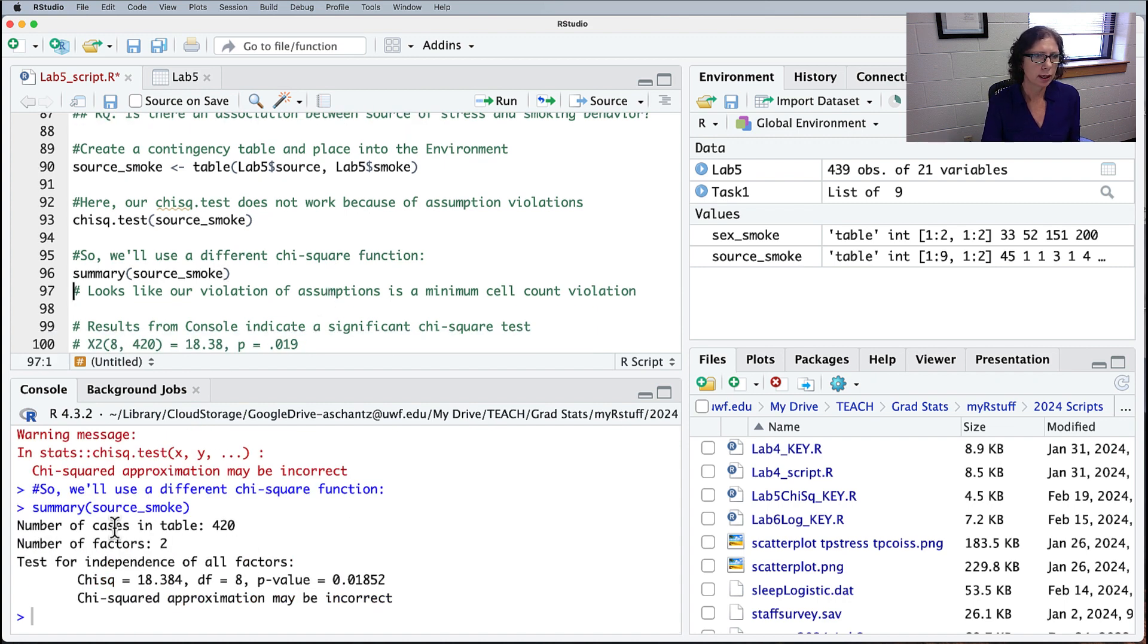
{"action": "left_click_drag", "start_coordinate": [237, 526], "coordinate": [93, 526]}
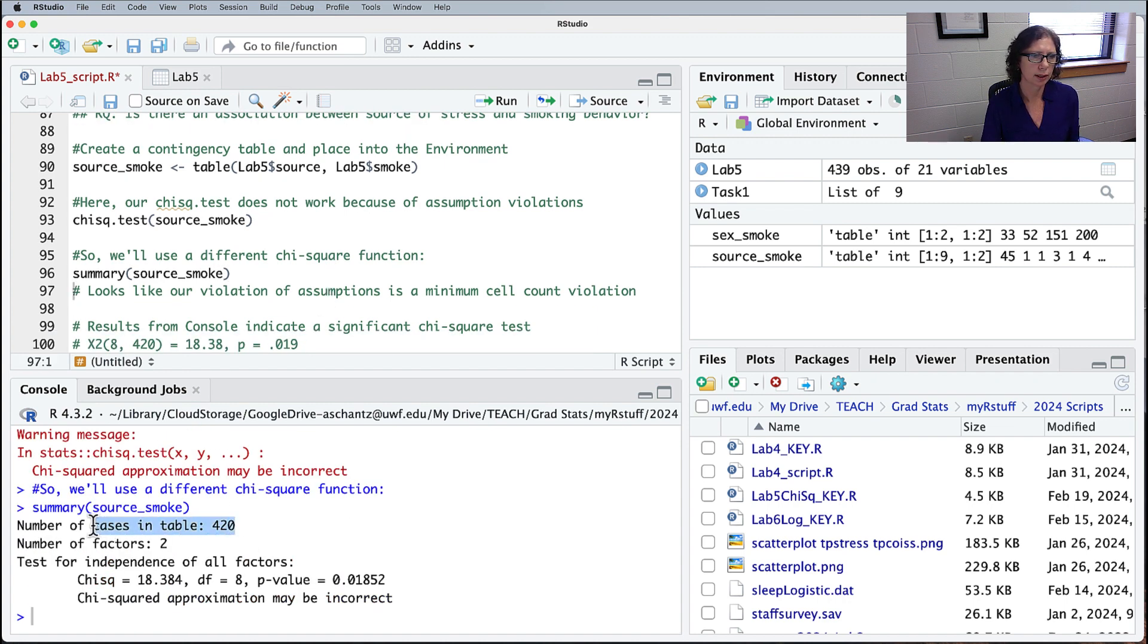
{"action": "left_click_drag", "start_coordinate": [79, 579], "coordinate": [404, 582]}
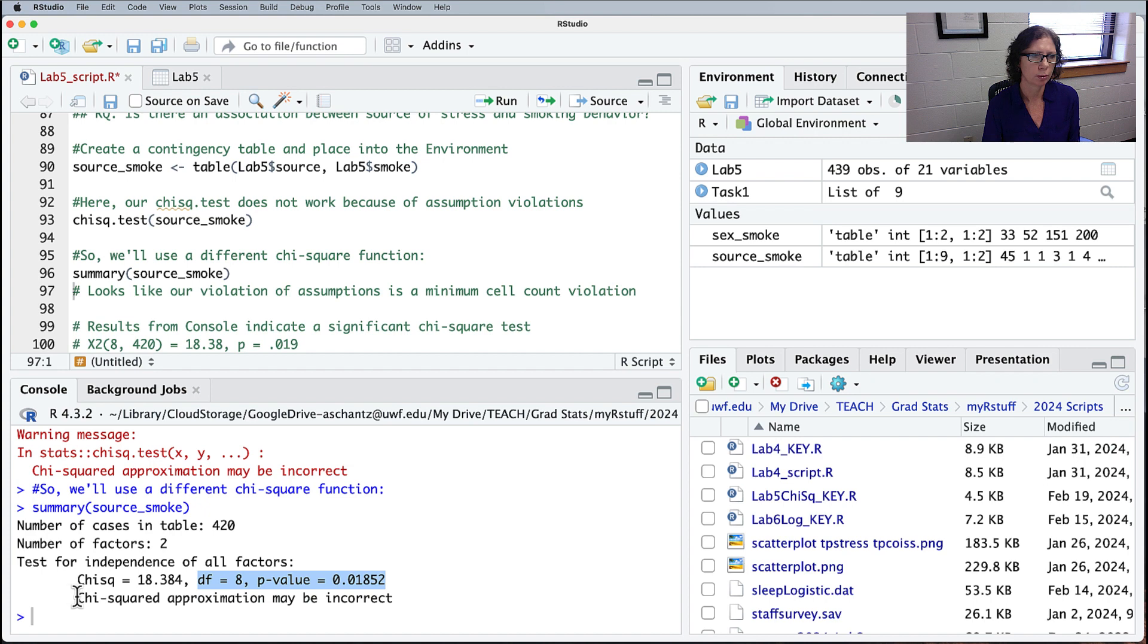
{"action": "left_click_drag", "start_coordinate": [76, 597], "coordinate": [399, 599]}
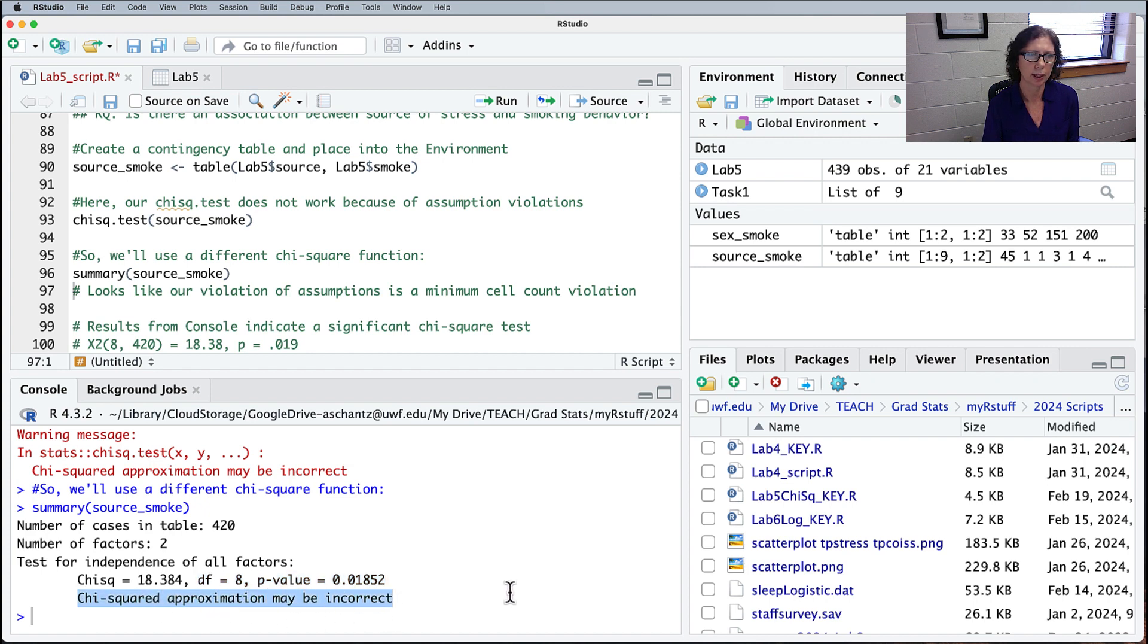
Step: Add a line reading source_smoke directly below summary(source_smoke) and run it to print the contingency table
{"action": "left_click", "coordinate": [293, 274]}
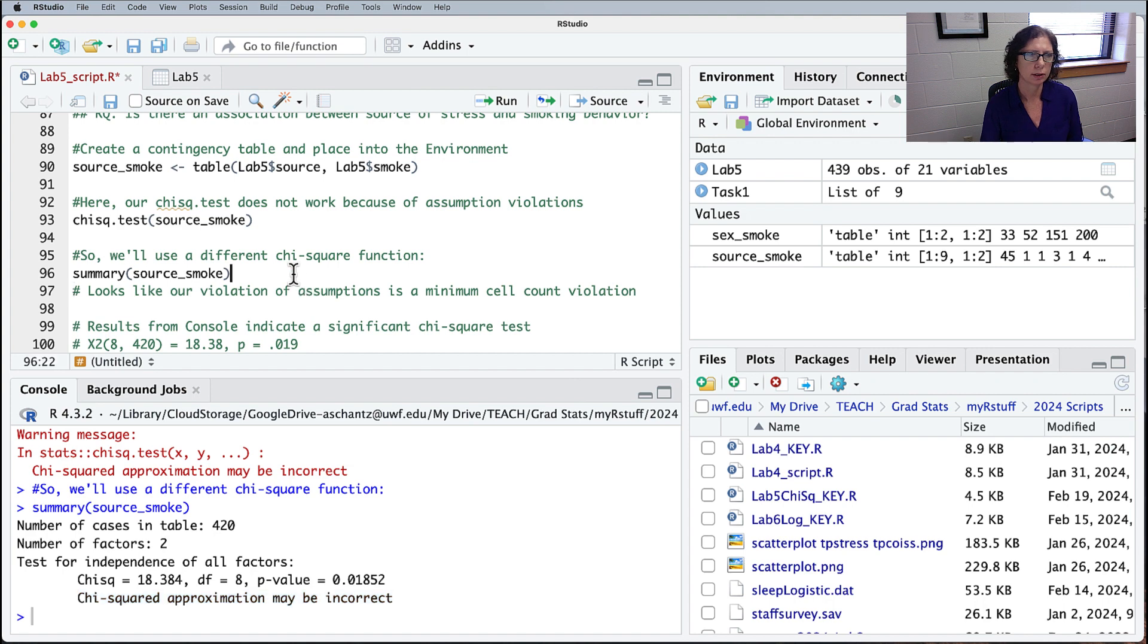
{"action": "key", "text": "Return"}
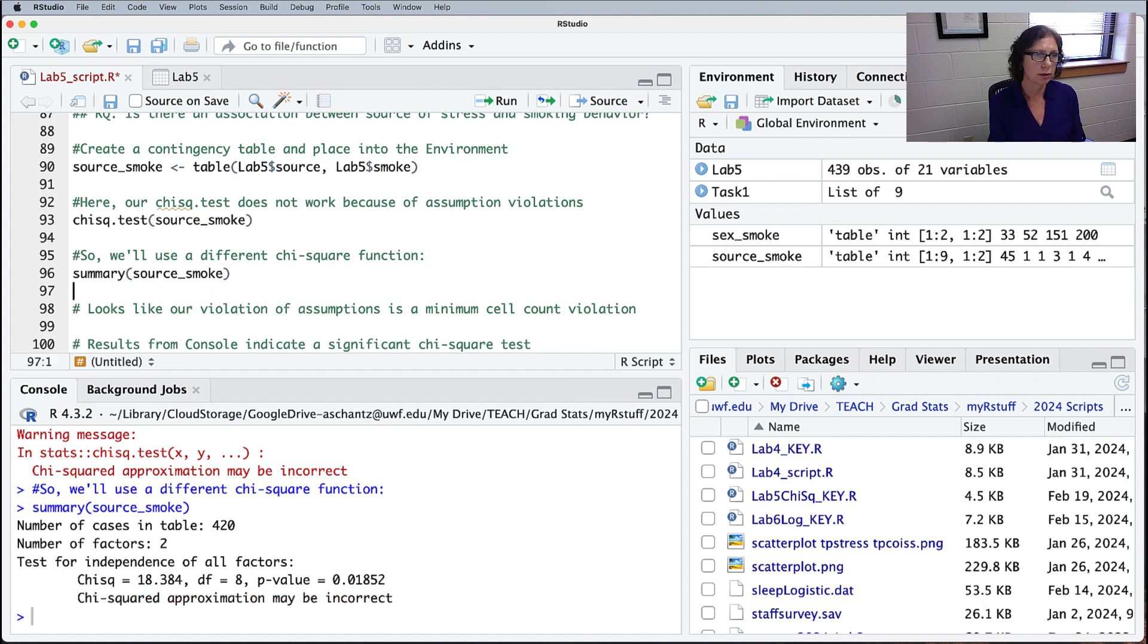
{"action": "type", "text": "source"}
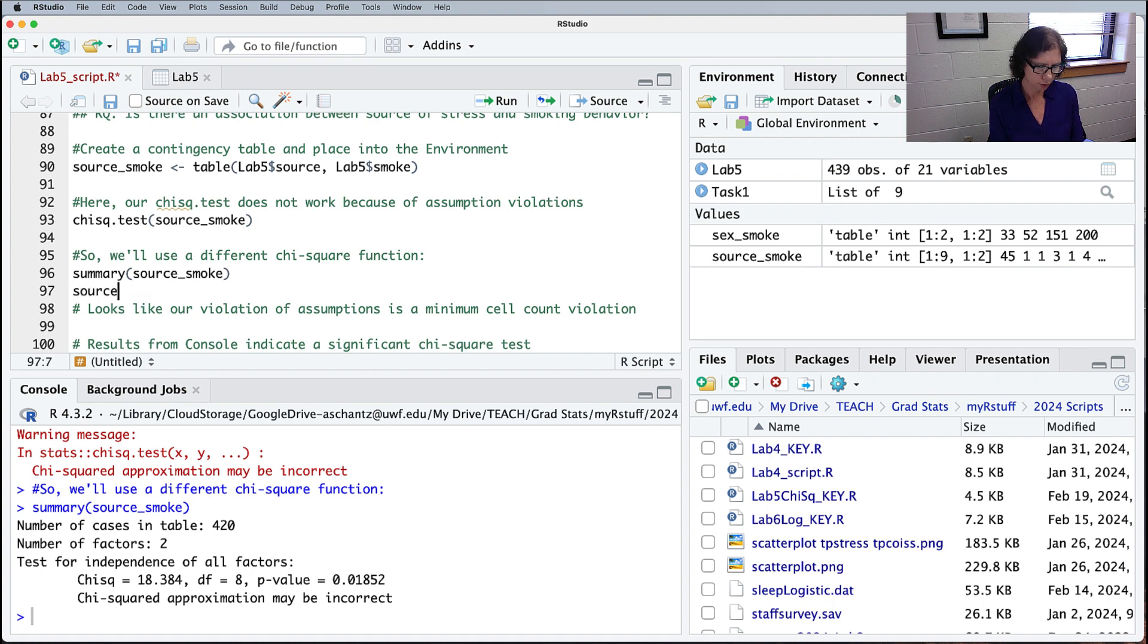
{"action": "type", "text": "_smoke"}
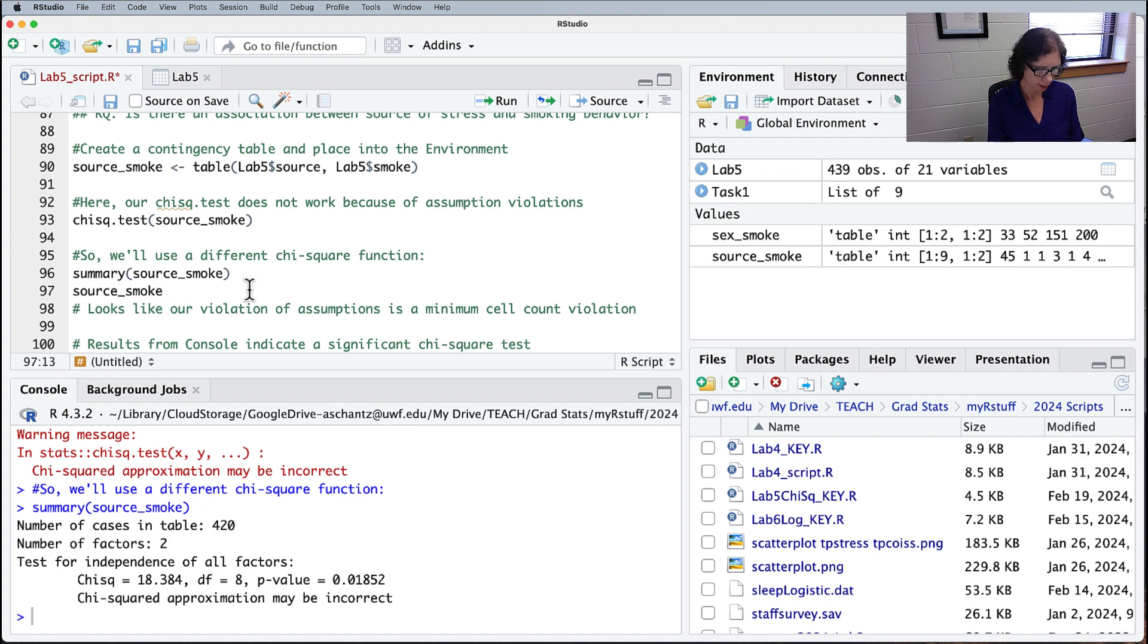
{"action": "key", "text": "super+Return"}
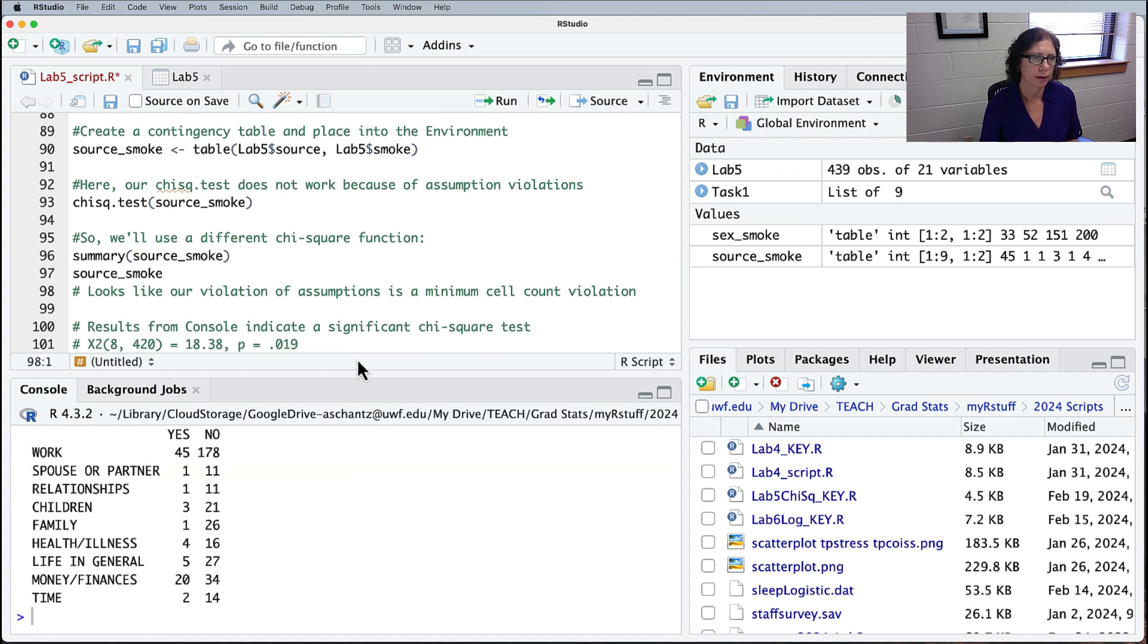
Step: Enlarge the console and highlight the low YES counts in the contingency table, from SPOUSE OR PARTNER through HEALTH/ILLNESS
{"action": "left_click_drag", "start_coordinate": [393, 380], "coordinate": [380, 326]}
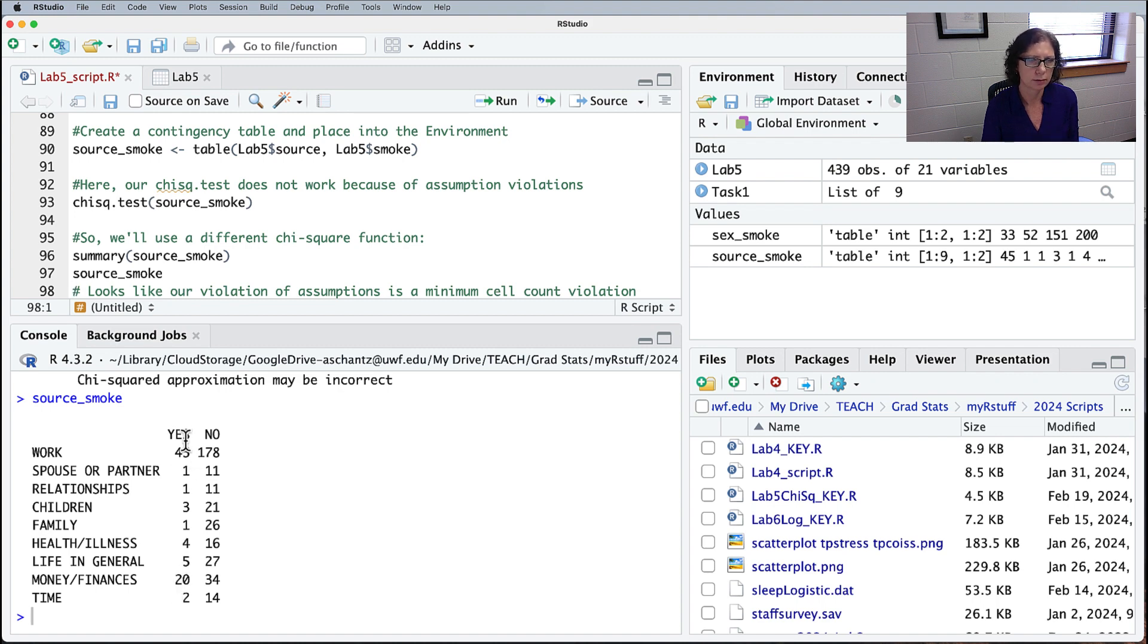
{"action": "double_click", "coordinate": [186, 471]}
{"action": "double_click", "coordinate": [186, 488]}
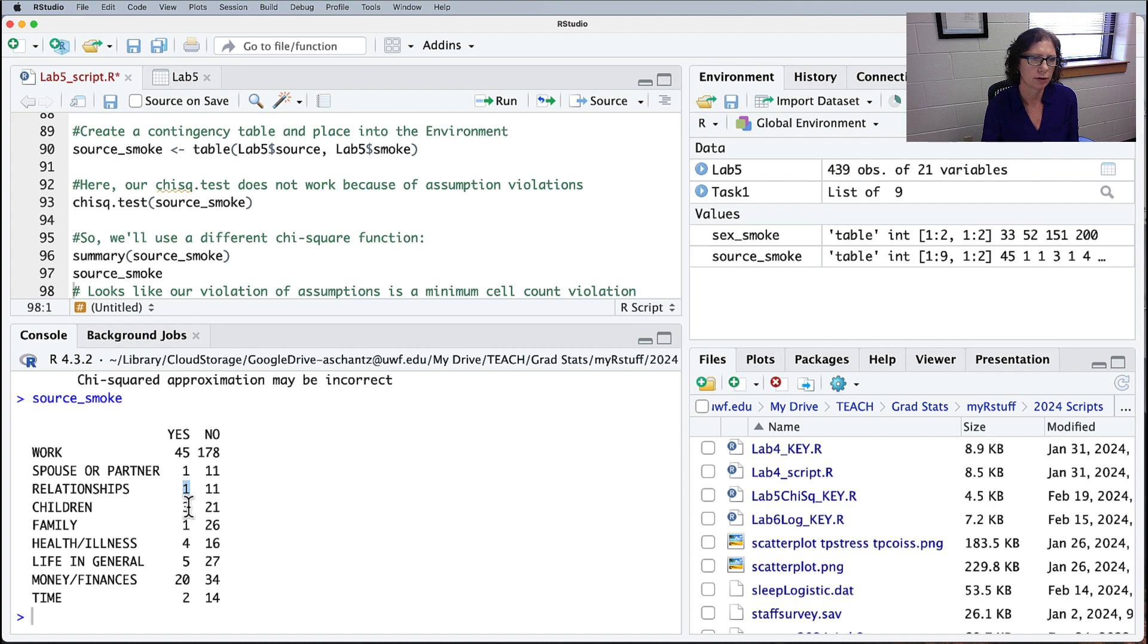
{"action": "double_click", "coordinate": [186, 507]}
{"action": "double_click", "coordinate": [186, 525]}
{"action": "double_click", "coordinate": [186, 543]}
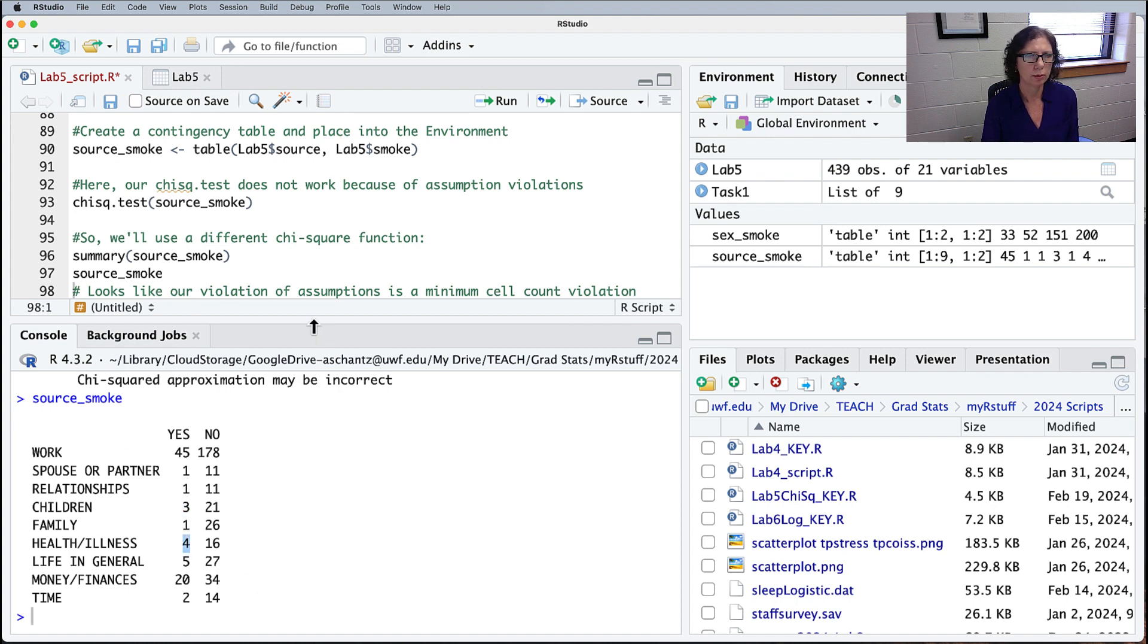
Step: Shrink the console and highlight the chisq.test function name and the comment reporting the chi-square result in the script
{"action": "left_click_drag", "start_coordinate": [314, 327], "coordinate": [307, 417]}
{"action": "double_click", "coordinate": [133, 203]}
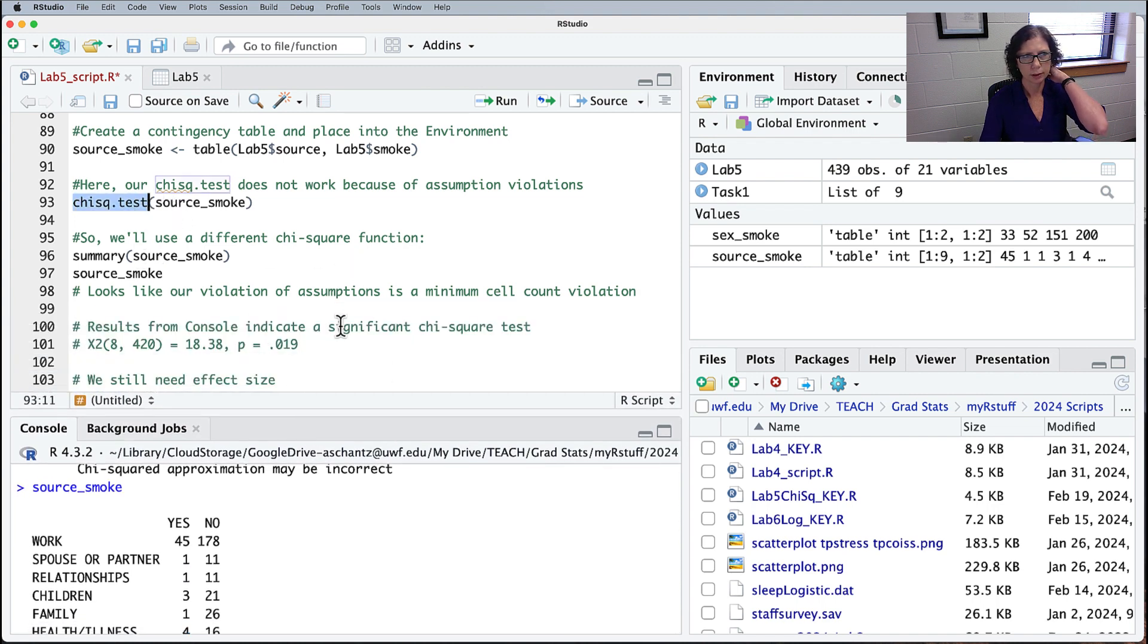
{"action": "left_click_drag", "start_coordinate": [298, 344], "coordinate": [72, 345]}
Step: Highlight the effect size comment, load the vcd library, and run assocstats(source_smoke)
{"action": "scroll", "coordinate": [450, 313], "scroll_direction": "down", "scroll_amount": 3}
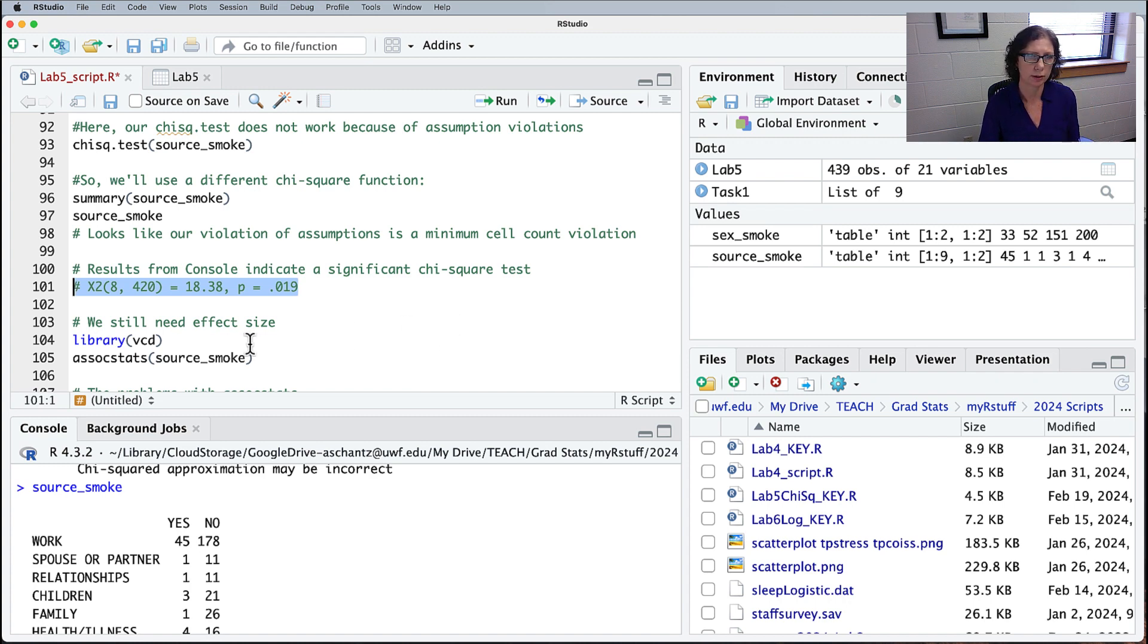
{"action": "left_click_drag", "start_coordinate": [277, 323], "coordinate": [71, 319]}
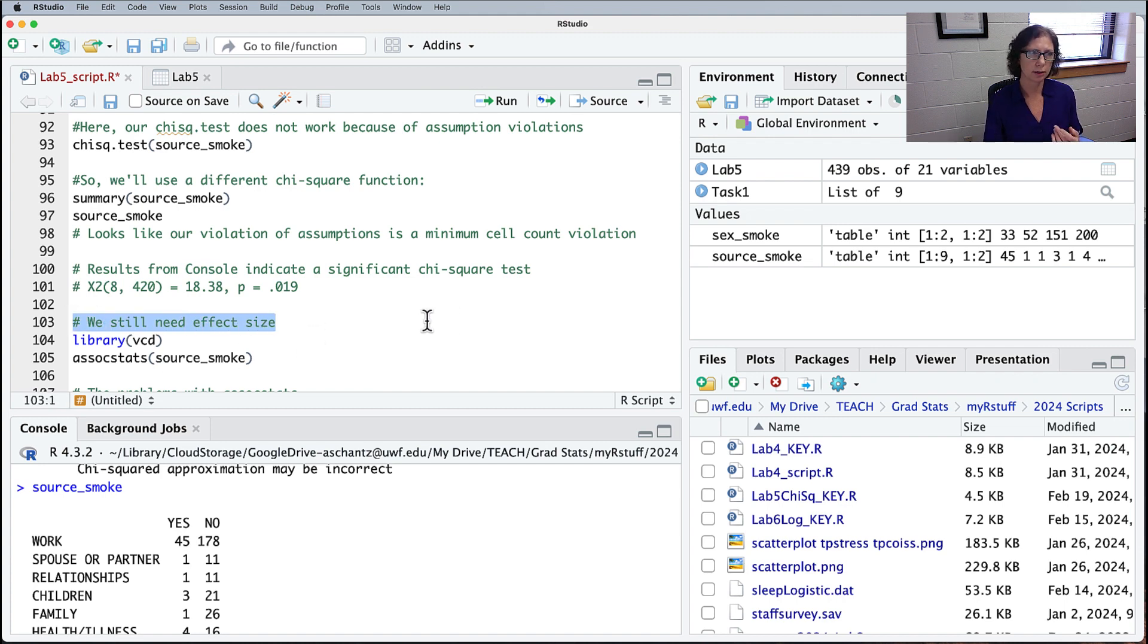
{"action": "left_click", "coordinate": [187, 341]}
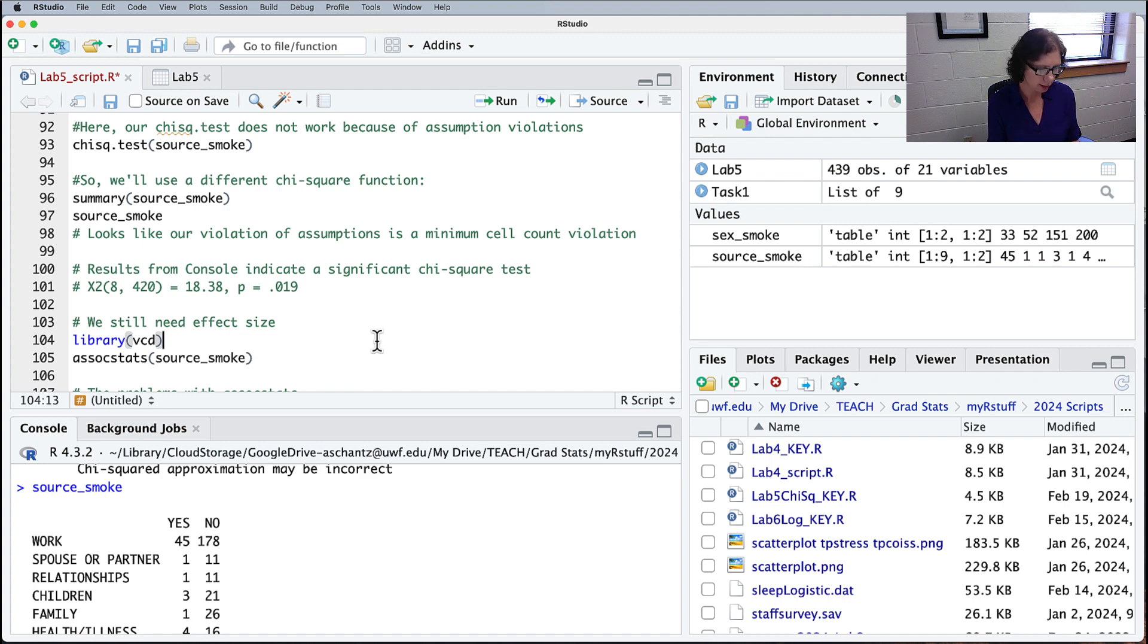
{"action": "key", "text": "super+Return"}
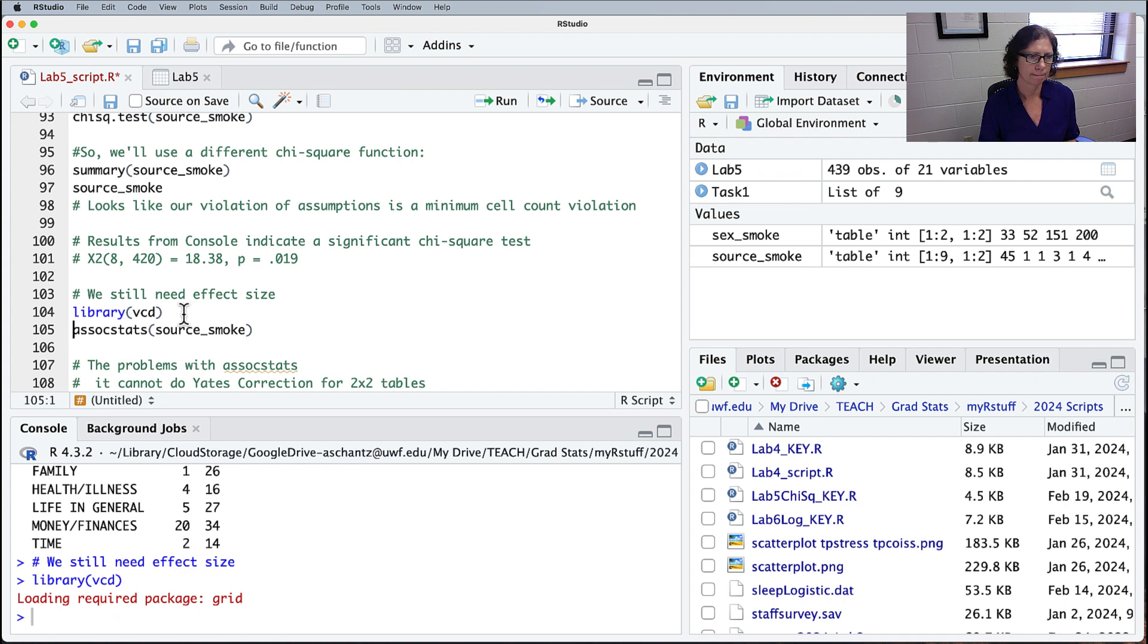
{"action": "double_click", "coordinate": [107, 327]}
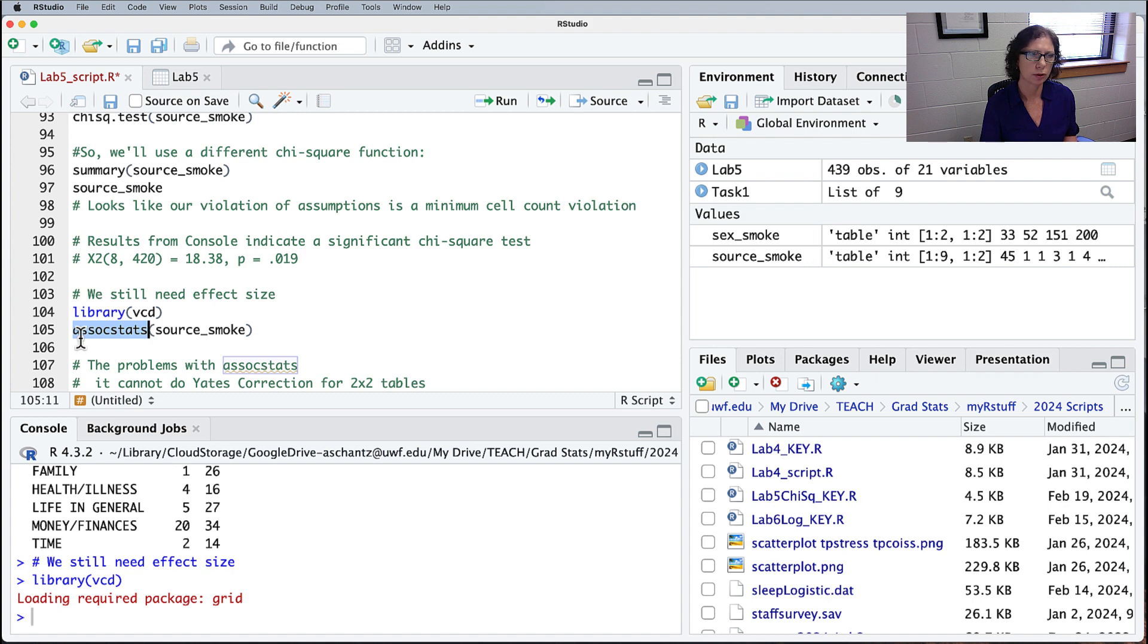
{"action": "left_click", "coordinate": [269, 329]}
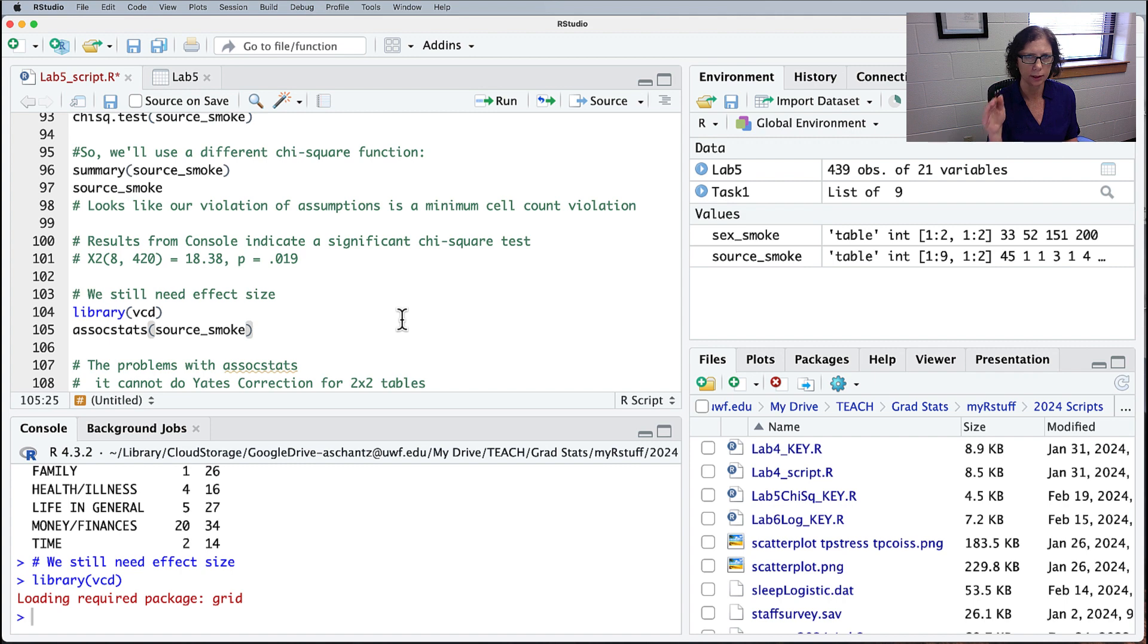
{"action": "key", "text": "super+Return"}
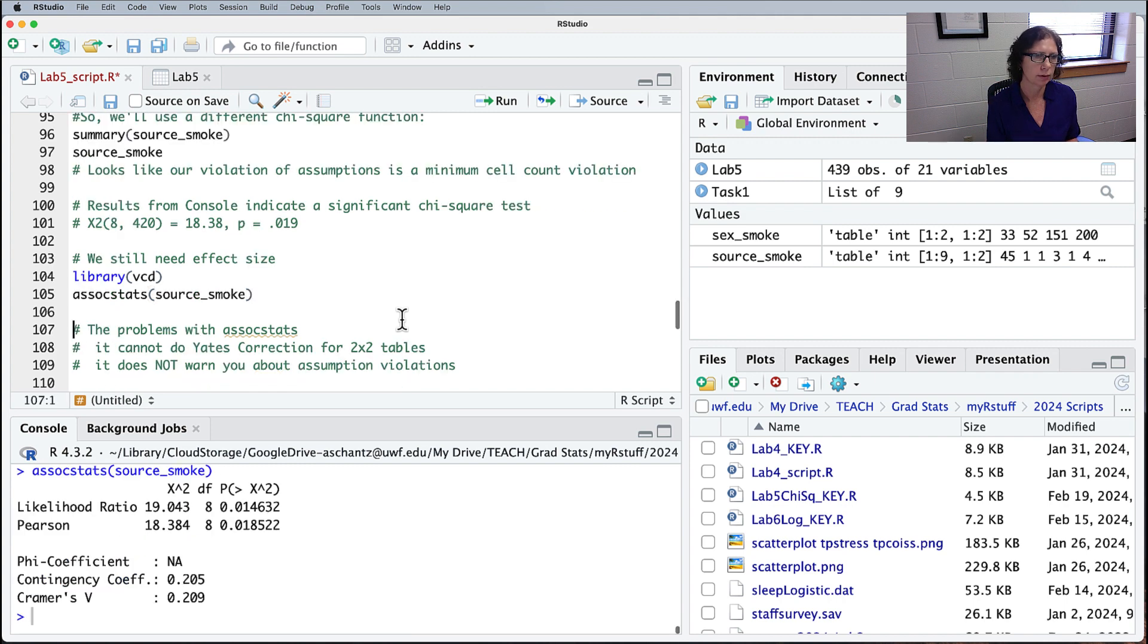
Step: Examine the assocstats output in an enlarged console, highlighting the Pearson p-value, the Phi-Coefficient row and the Cramer's V row
{"action": "left_click_drag", "start_coordinate": [378, 419], "coordinate": [380, 328]}
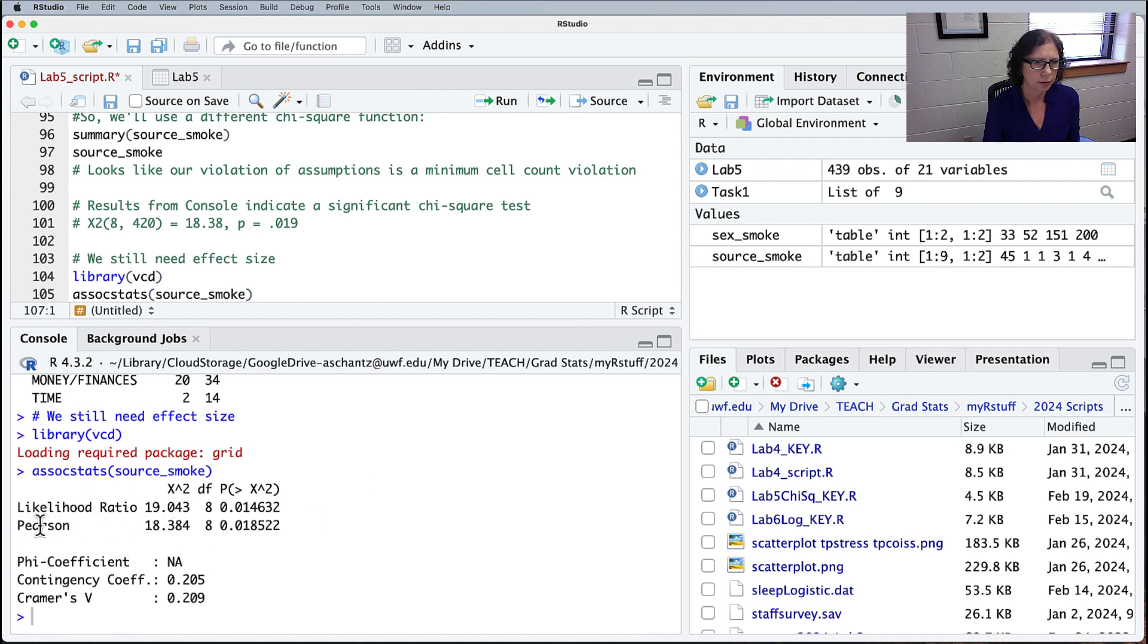
{"action": "left_click_drag", "start_coordinate": [39, 525], "coordinate": [283, 526]}
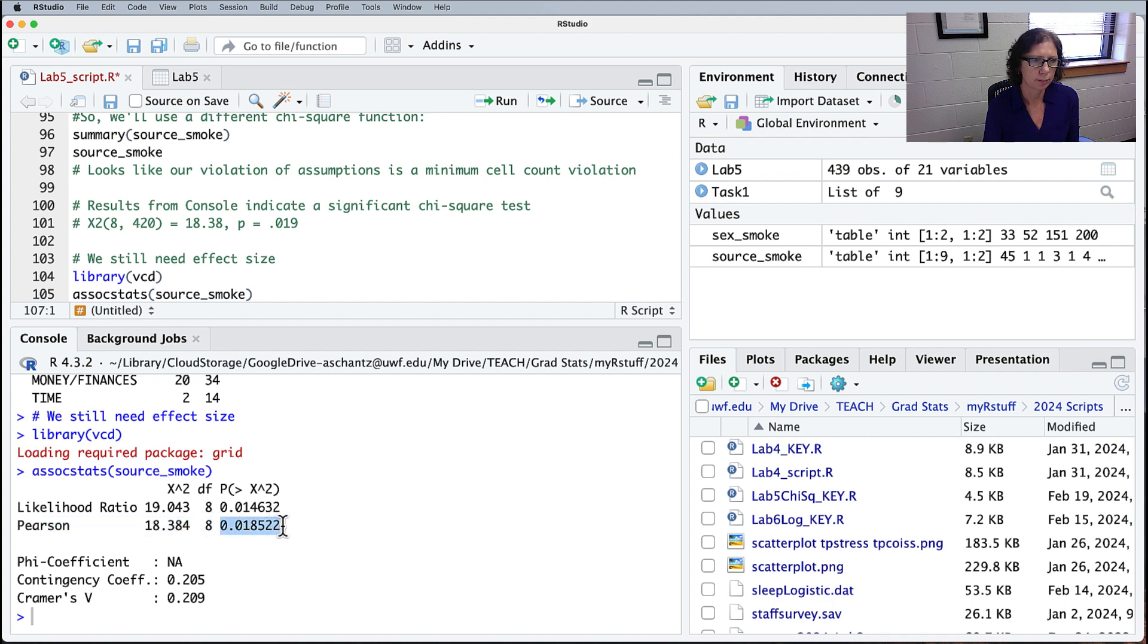
{"action": "left_click_drag", "start_coordinate": [34, 561], "coordinate": [197, 562]}
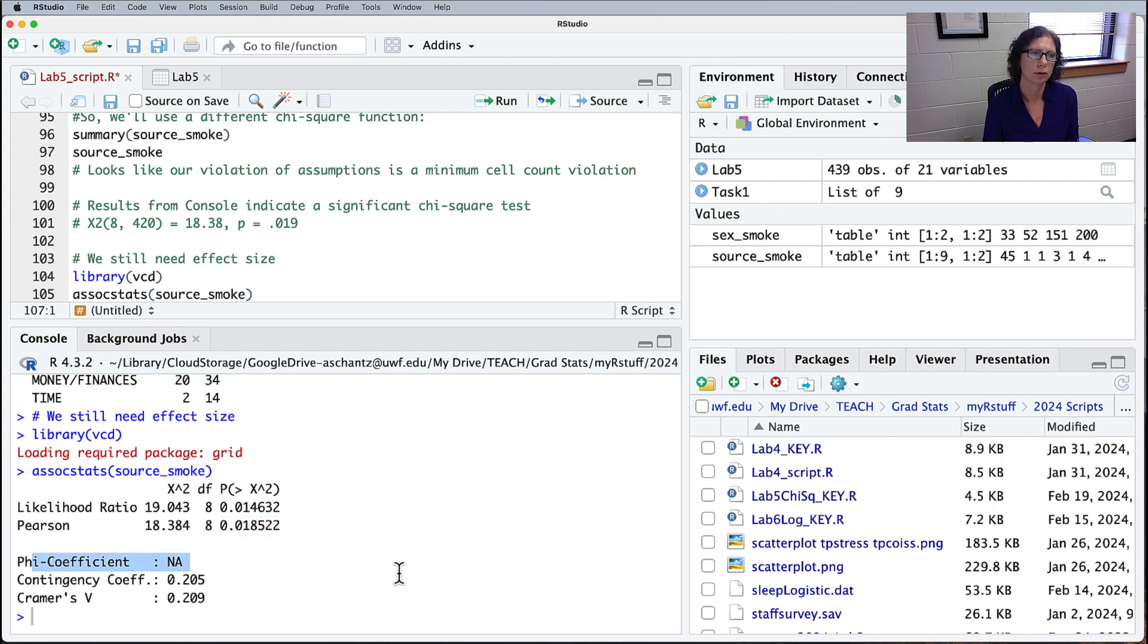
{"action": "left_click", "coordinate": [33, 597]}
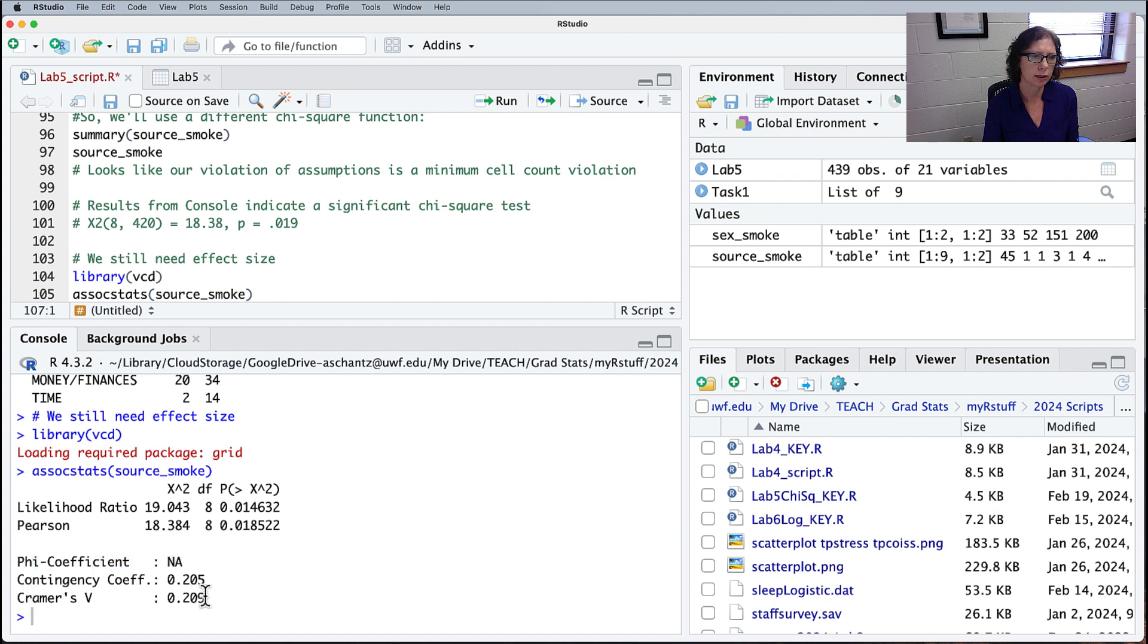
{"action": "left_click_drag", "start_coordinate": [205, 595], "coordinate": [13, 598]}
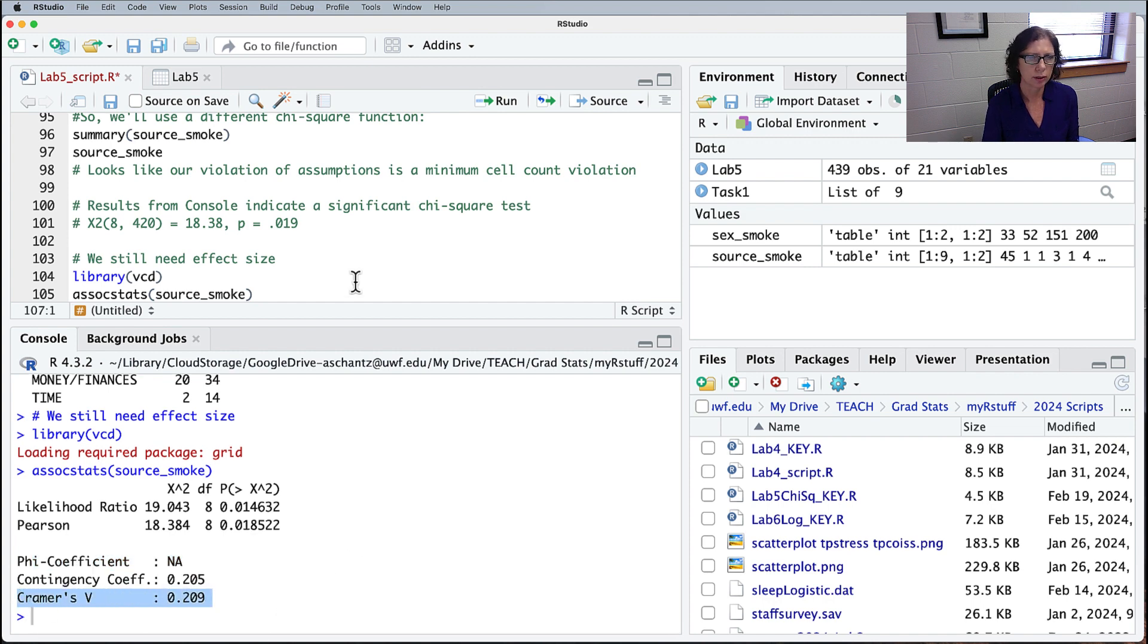
{"action": "left_click_drag", "start_coordinate": [364, 330], "coordinate": [357, 380]}
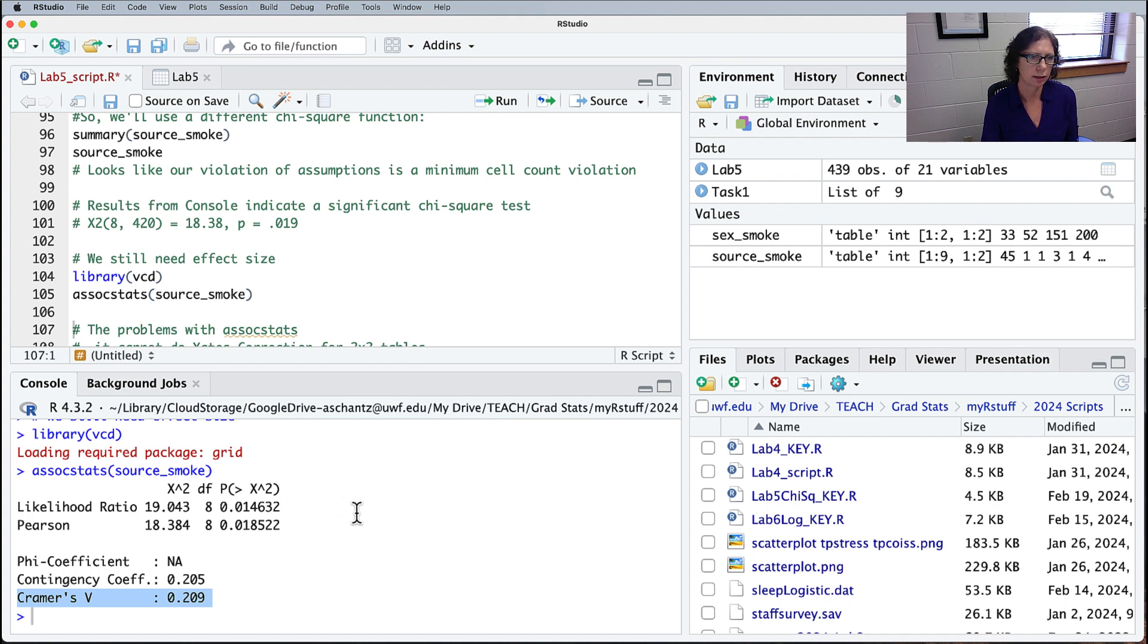
Step: Highlight the comment on assocstats not warning about assumption violations, and the approximation message in the earlier summary output
{"action": "scroll", "coordinate": [415, 267], "scroll_direction": "down", "scroll_amount": 3}
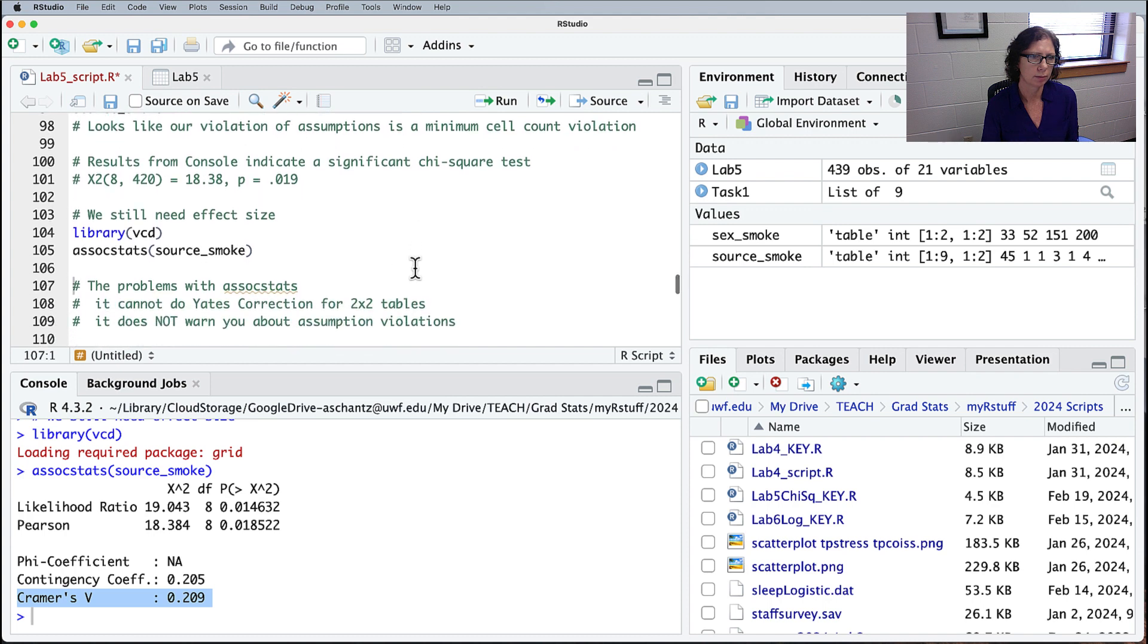
{"action": "scroll", "coordinate": [415, 266], "scroll_direction": "down", "scroll_amount": 2}
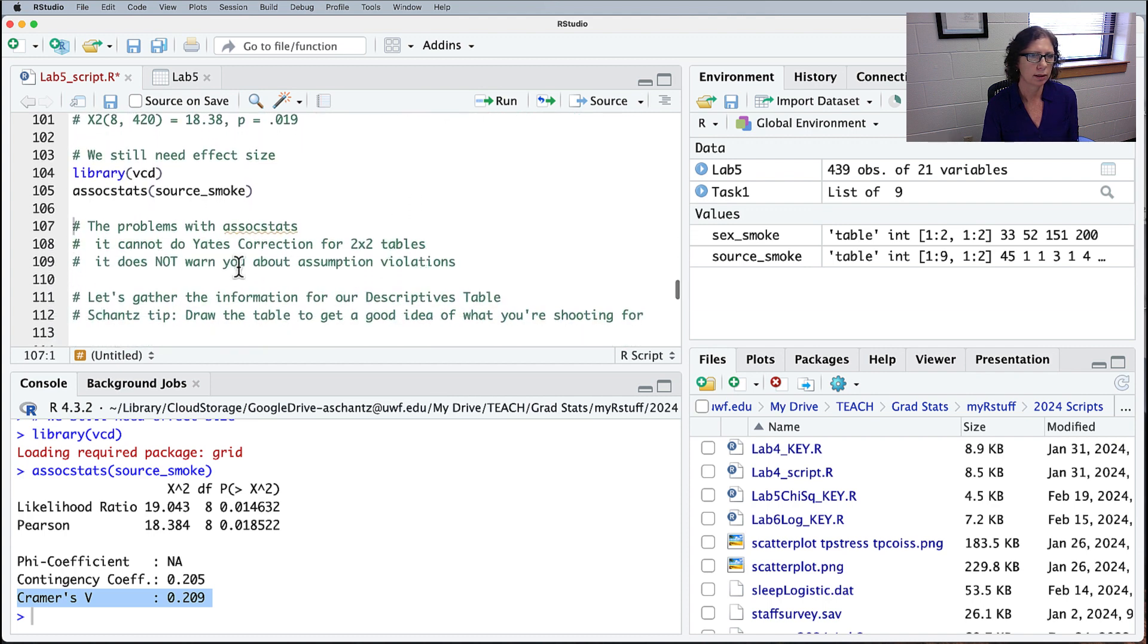
{"action": "left_click", "coordinate": [232, 262]}
{"action": "left_click_drag", "start_coordinate": [254, 261], "coordinate": [442, 261]}
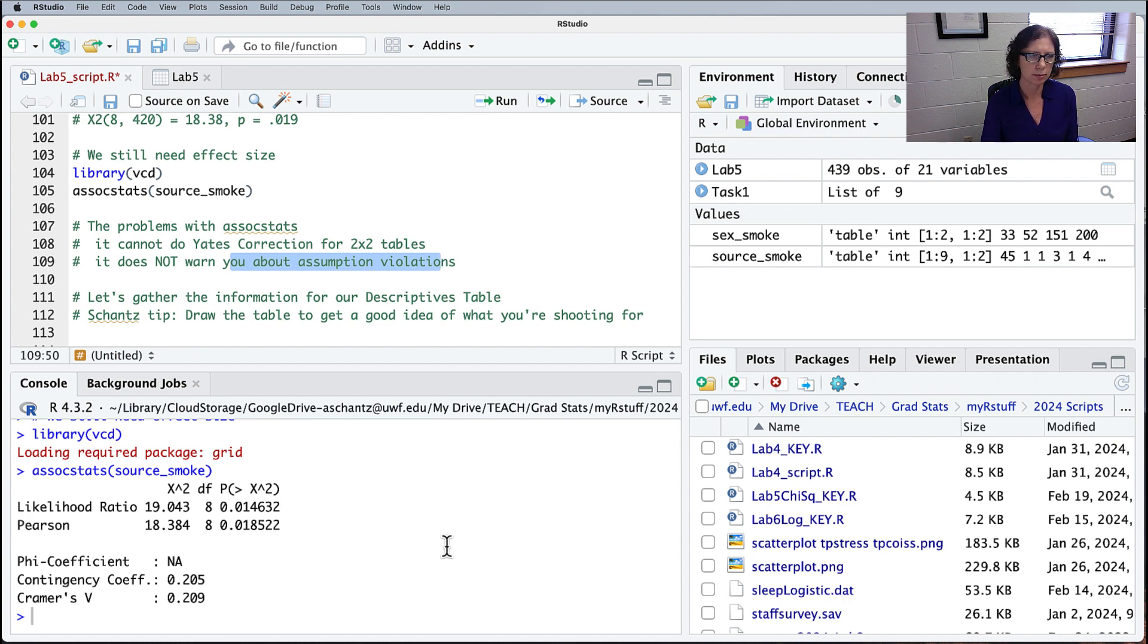
{"action": "scroll", "coordinate": [446, 545], "scroll_direction": "up", "scroll_amount": 10}
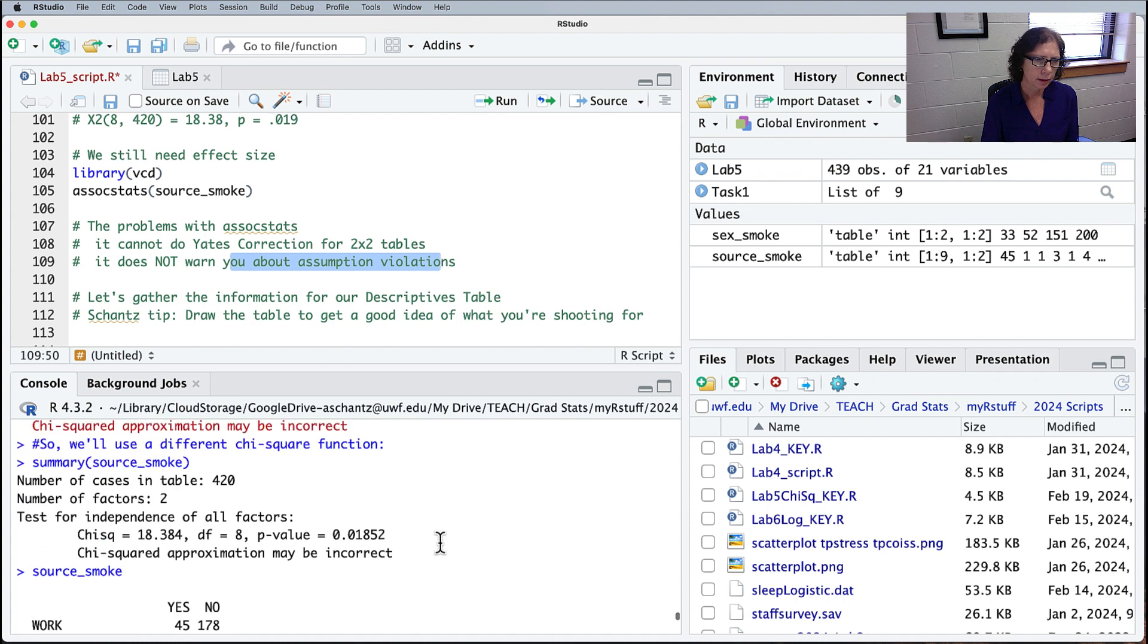
{"action": "left_click_drag", "start_coordinate": [77, 552], "coordinate": [382, 552]}
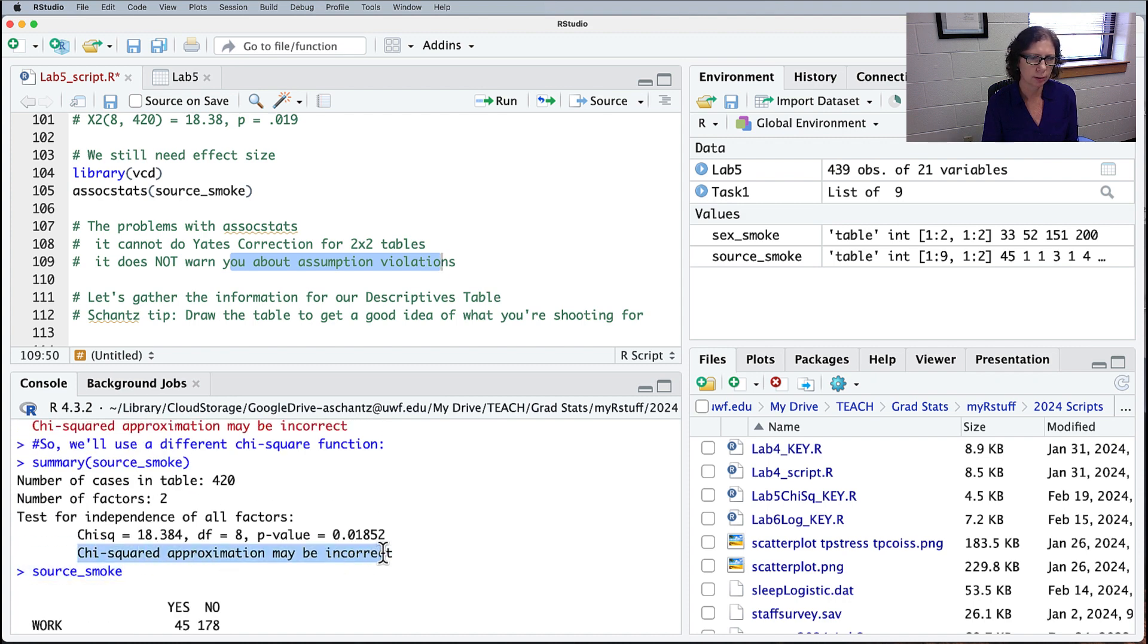
{"action": "scroll", "coordinate": [449, 526], "scroll_direction": "down", "scroll_amount": 10}
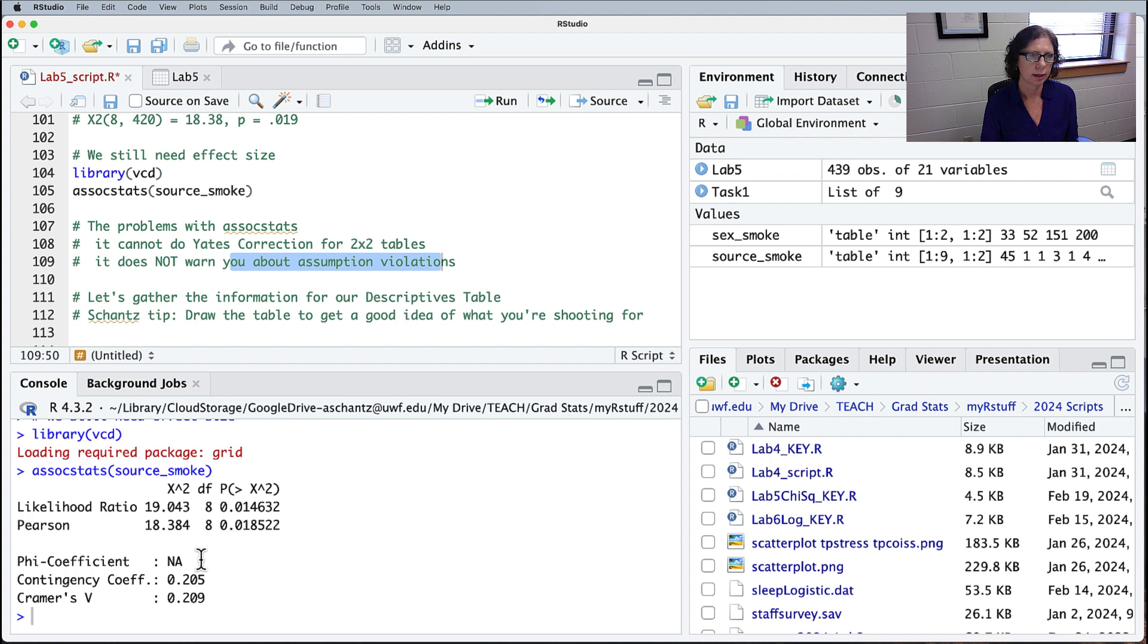
Step: Highlight the Yates Correction for 2x2 tables comment, the Pearson chi-square value, and the assocstats call in the console
{"action": "left_click_drag", "start_coordinate": [192, 244], "coordinate": [438, 242]}
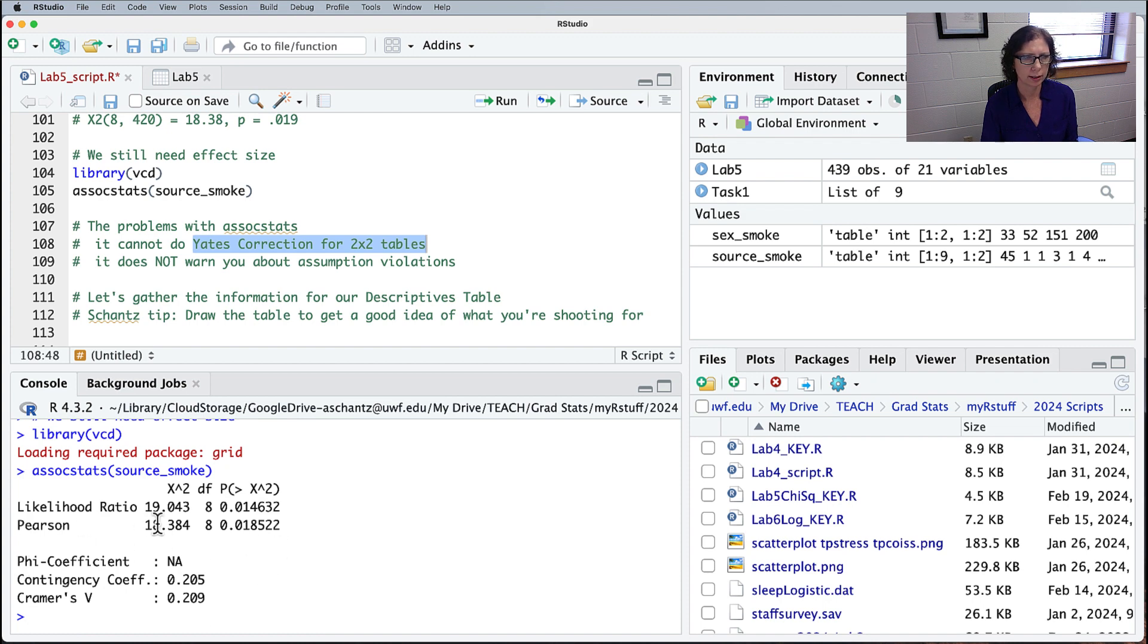
{"action": "left_click_drag", "start_coordinate": [145, 525], "coordinate": [190, 524]}
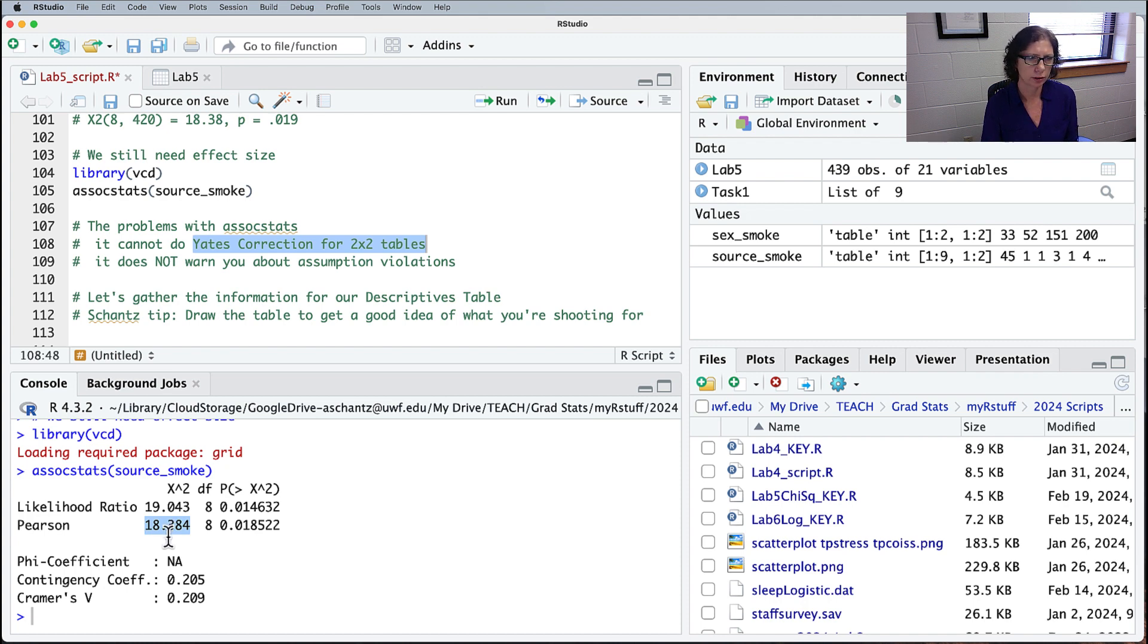
{"action": "double_click", "coordinate": [75, 471]}
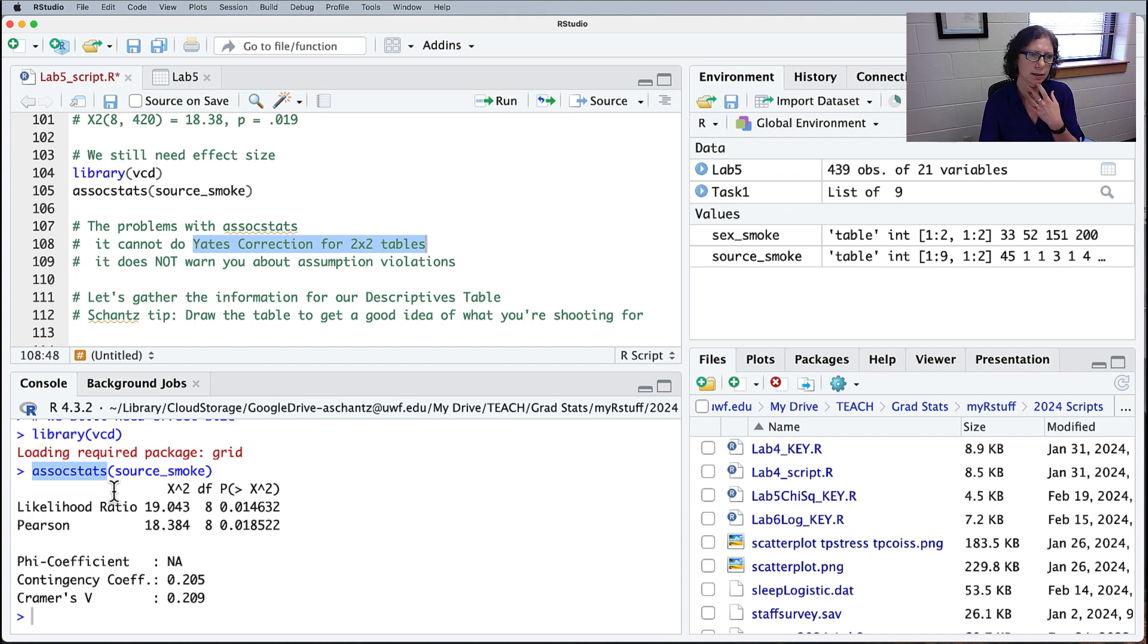
Step: Highlight "assumption" in the assocstats violations comment and part of the comments on gathering information and drawing the Descriptives Table
{"action": "scroll", "coordinate": [286, 579], "scroll_direction": "up", "scroll_amount": 3}
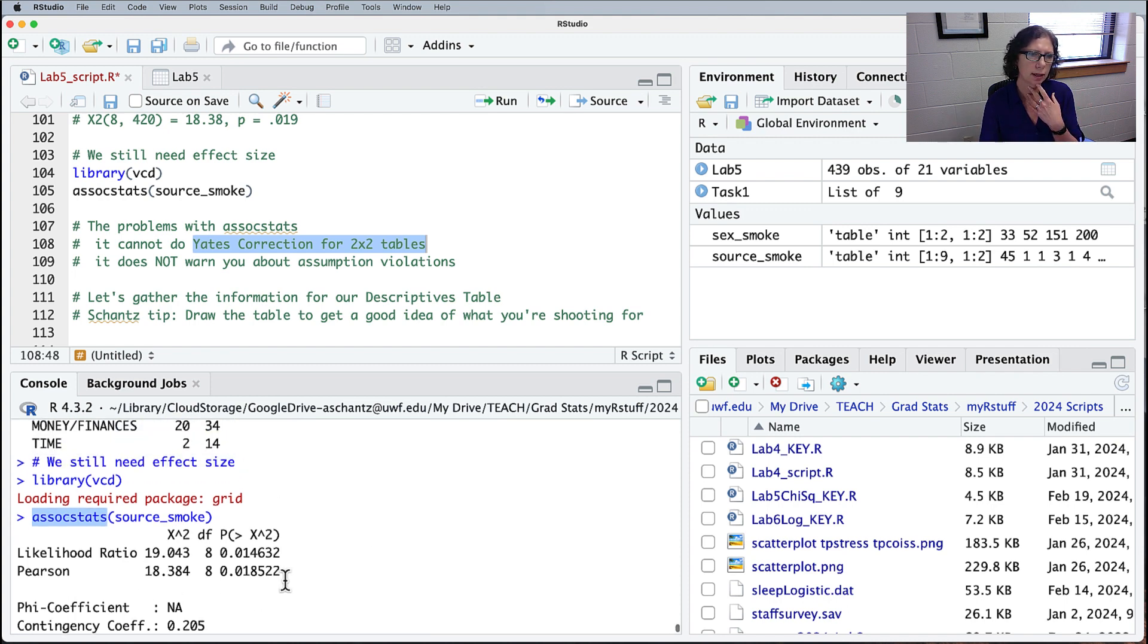
{"action": "scroll", "coordinate": [285, 579], "scroll_direction": "down", "scroll_amount": 3}
{"action": "double_click", "coordinate": [347, 262]}
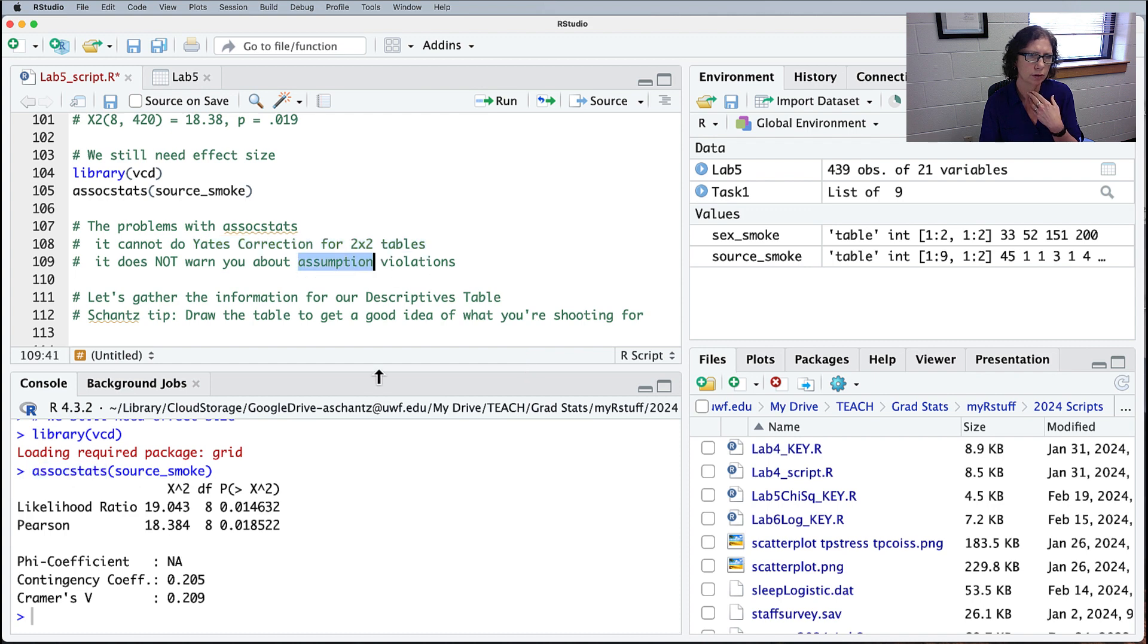
{"action": "scroll", "coordinate": [535, 261], "scroll_direction": "down", "scroll_amount": 2}
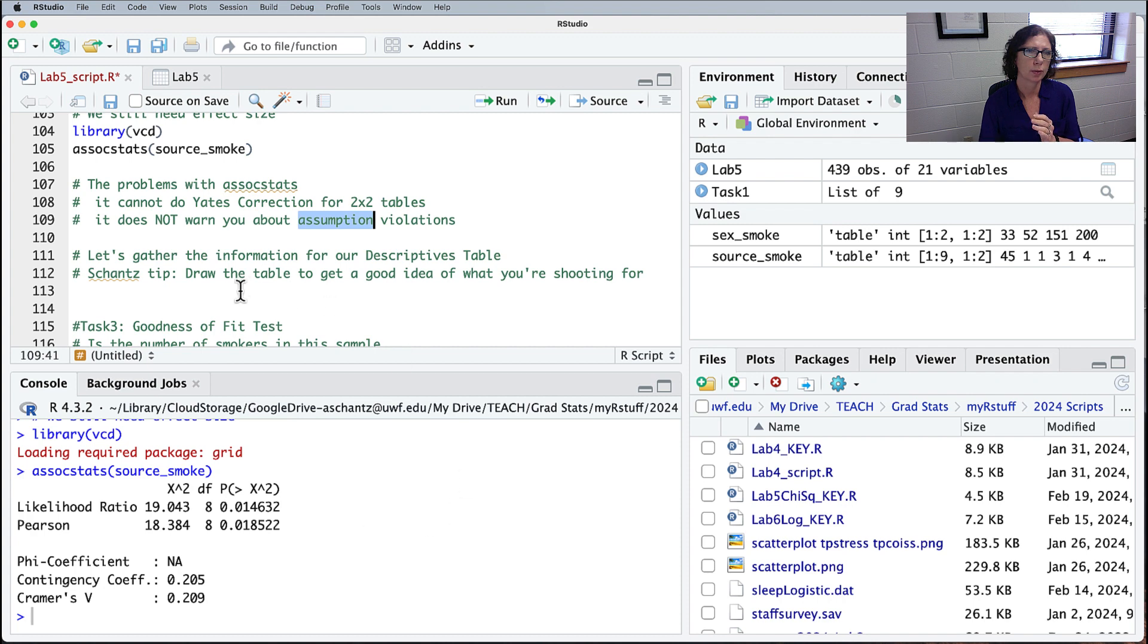
{"action": "left_click_drag", "start_coordinate": [276, 255], "coordinate": [285, 274]}
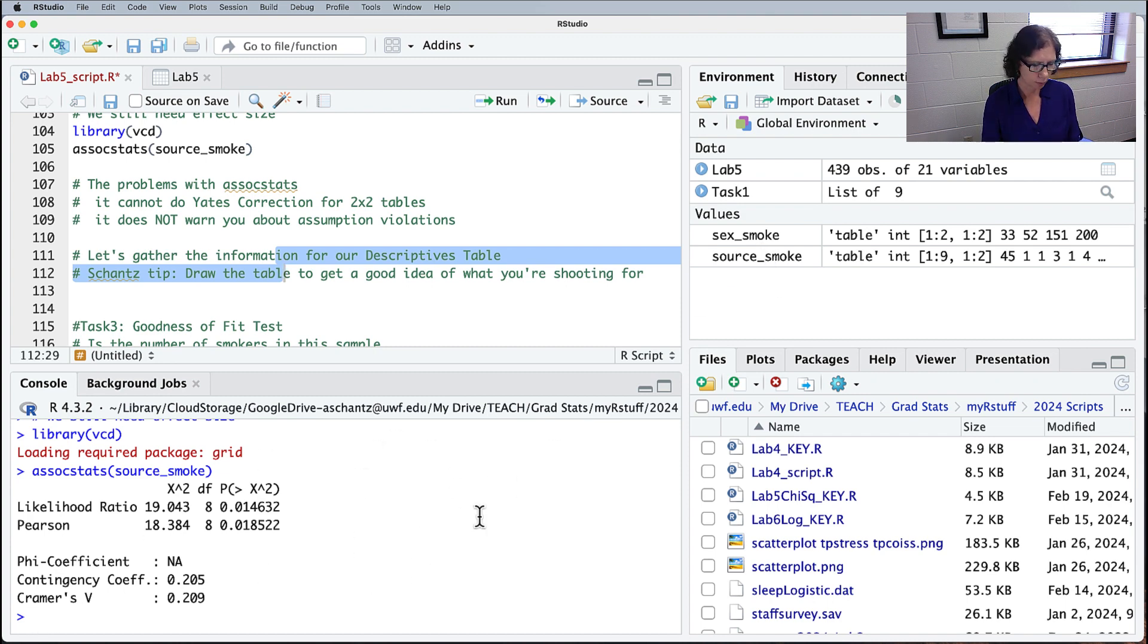
Step: Print the sex_smoke contingency table in the console and highlight its male and female smoking counts
{"action": "type", "text": "se"}
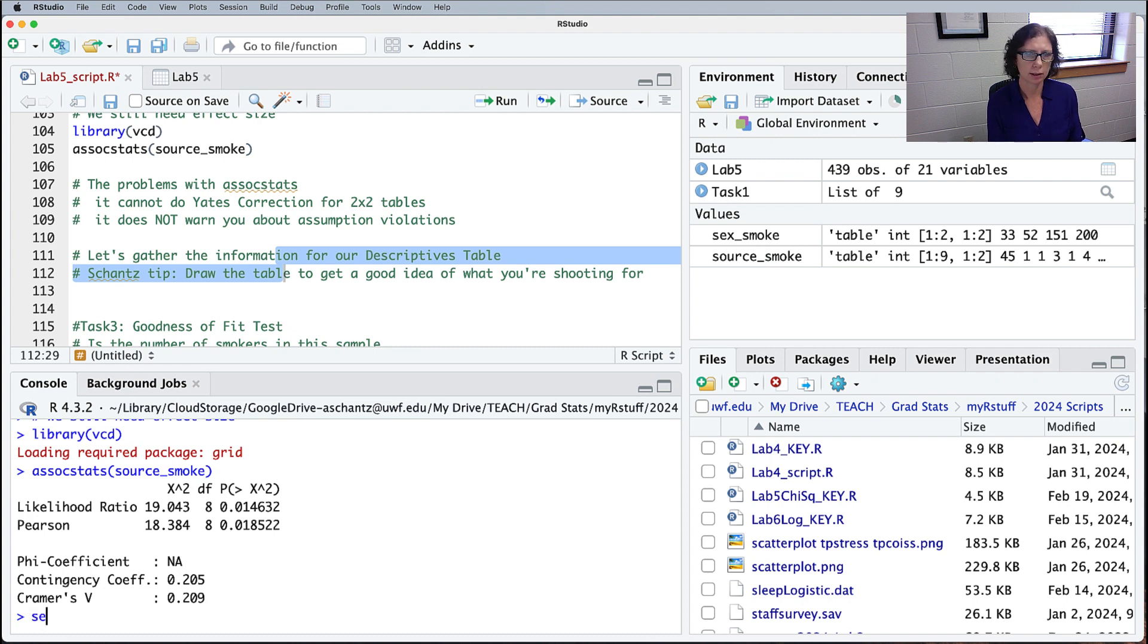
{"action": "type", "text": "x_s"}
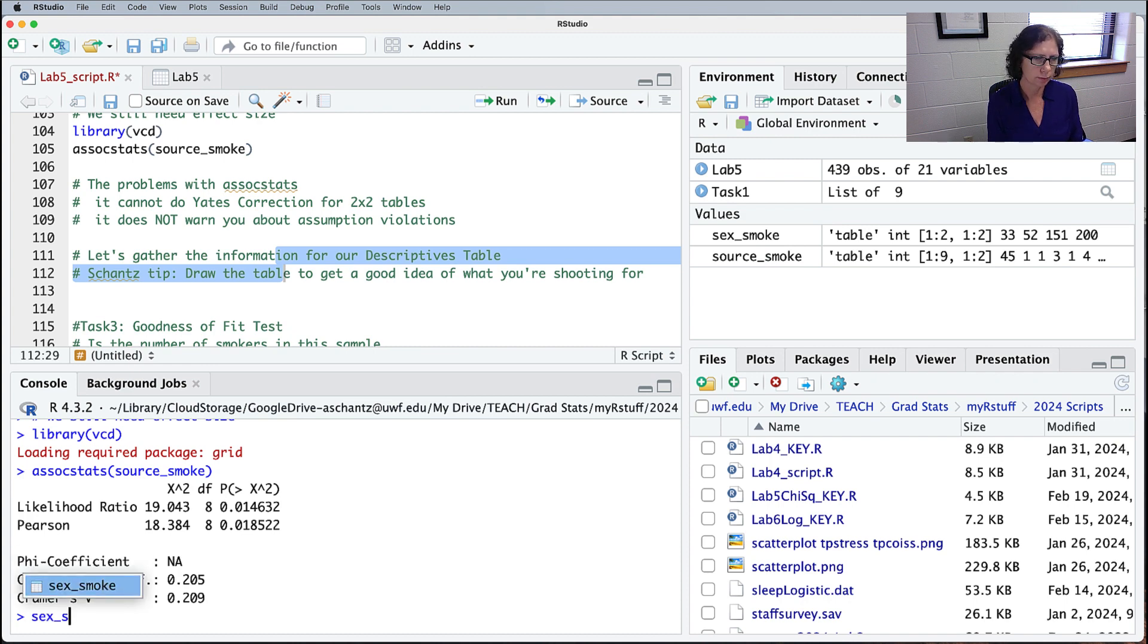
{"action": "type", "text": "moke"}
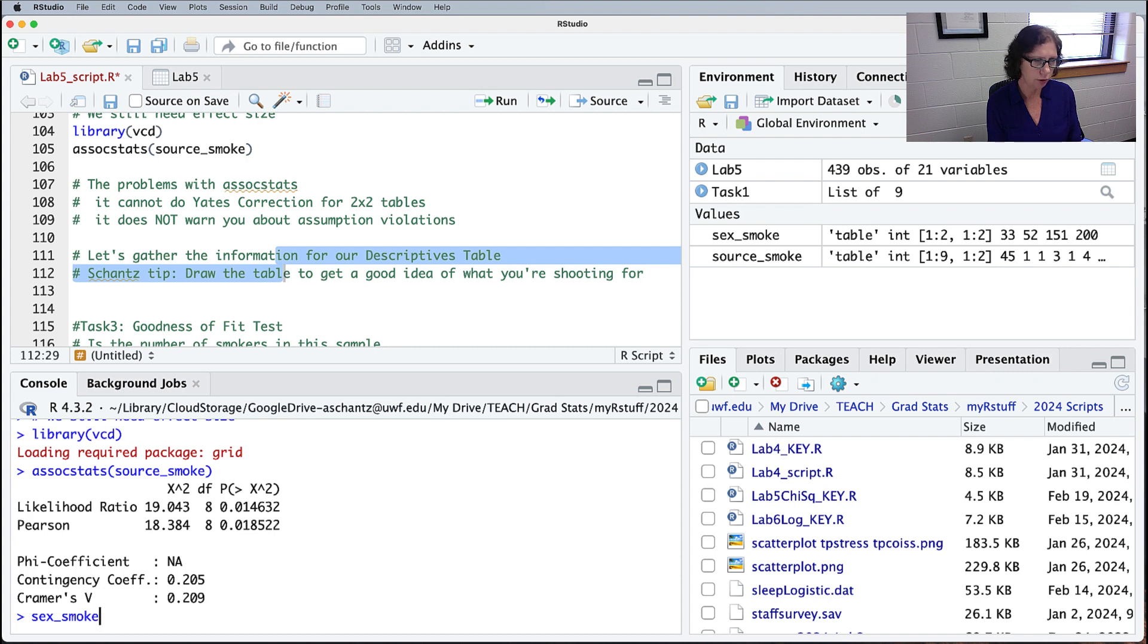
{"action": "key", "text": "Return"}
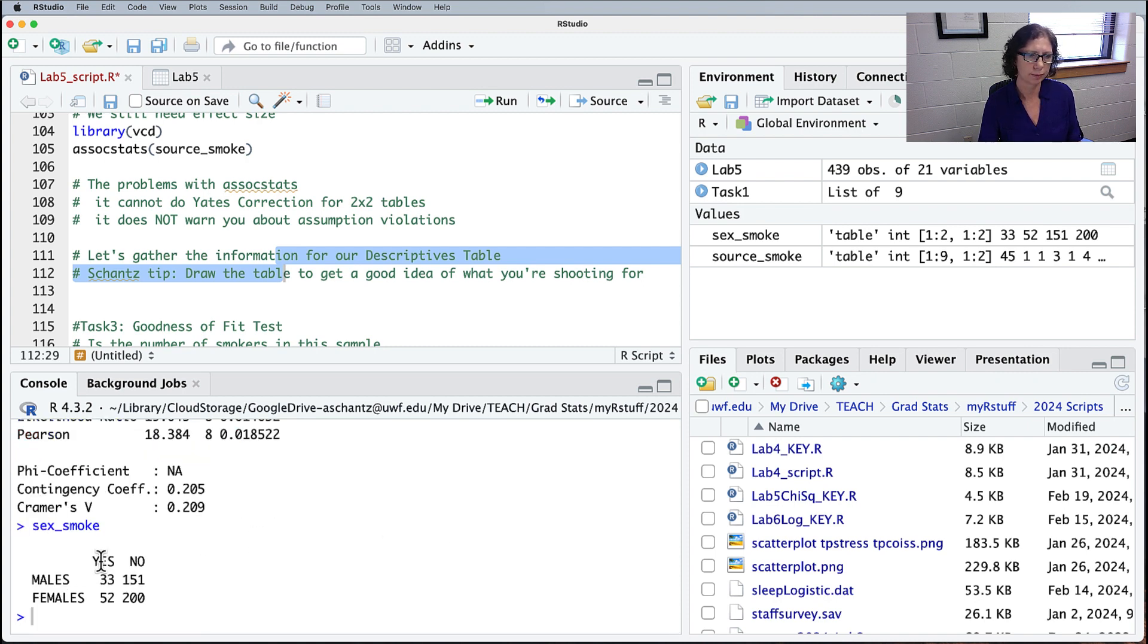
{"action": "left_click_drag", "start_coordinate": [99, 560], "coordinate": [158, 597]}
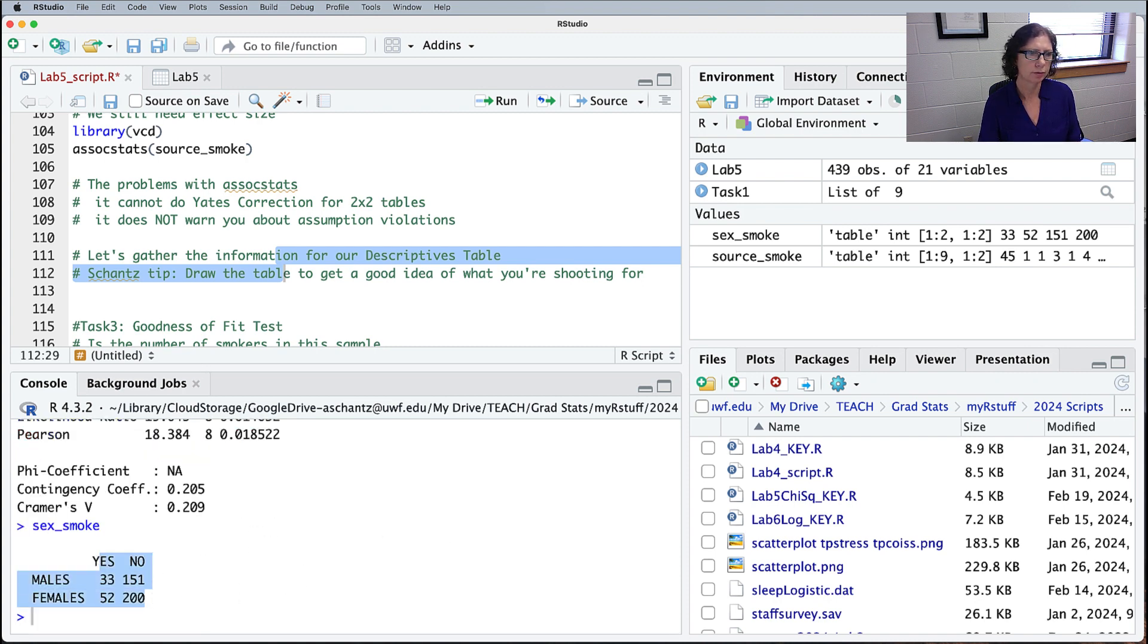
Step: Print the source_smoke contingency table in the console
{"action": "left_click", "coordinate": [63, 620]}
{"action": "type", "text": "sourc"}
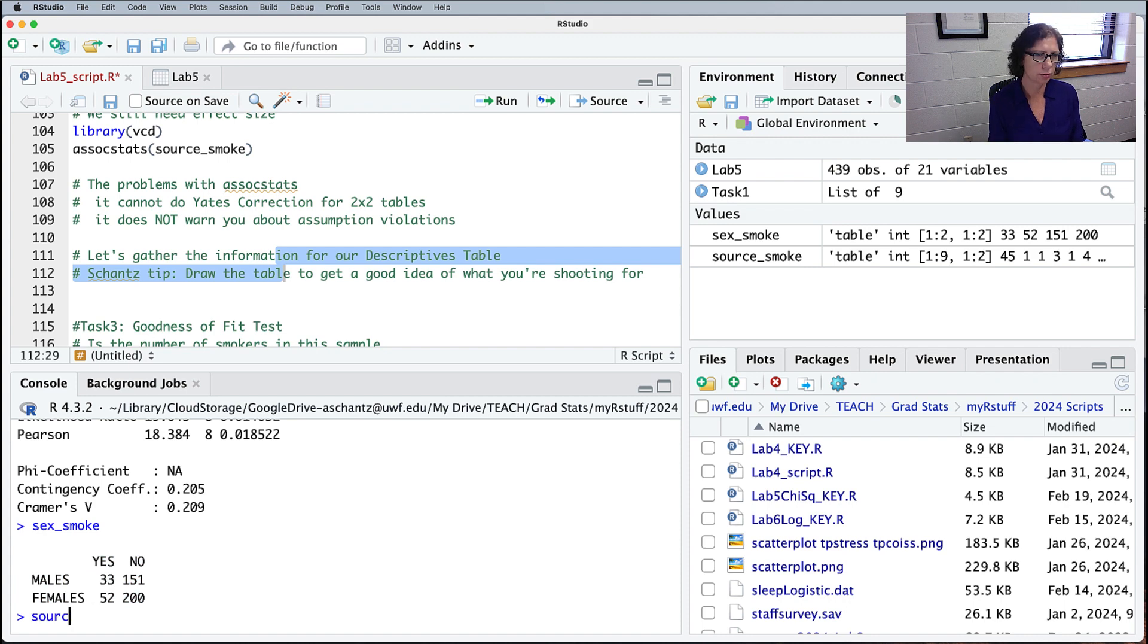
{"action": "type", "text": "e_"}
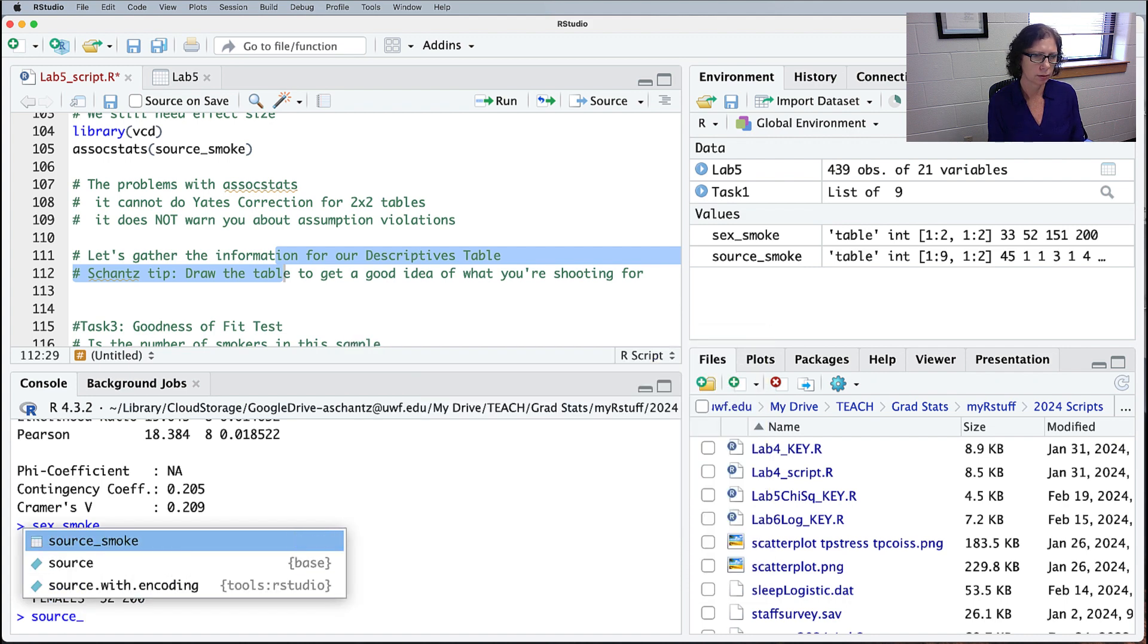
{"action": "type", "text": "sm"}
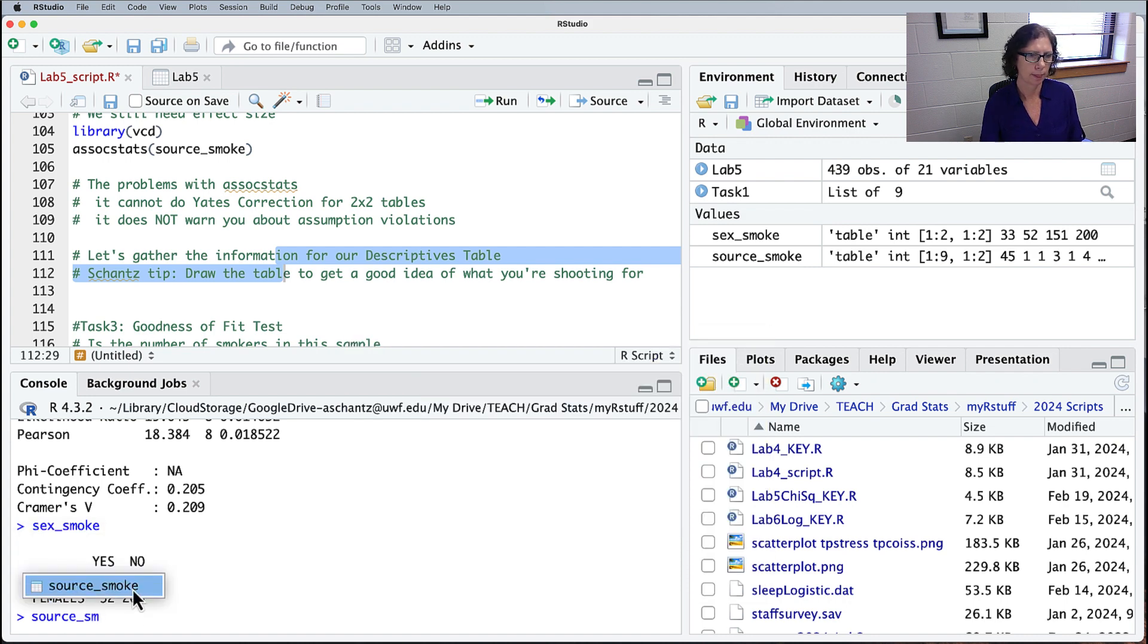
{"action": "left_click", "coordinate": [134, 589]}
{"action": "key", "text": "Return"}
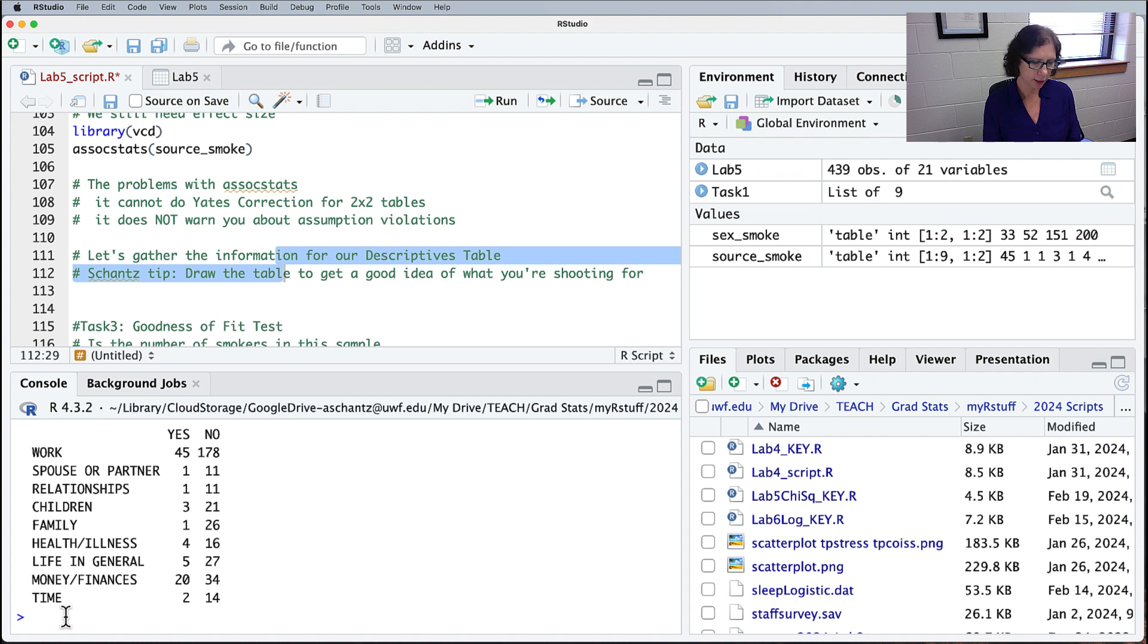
Step: Run summary(Lab5) in the console to get descriptives for the whole dataset
{"action": "type", "text": "summar"}
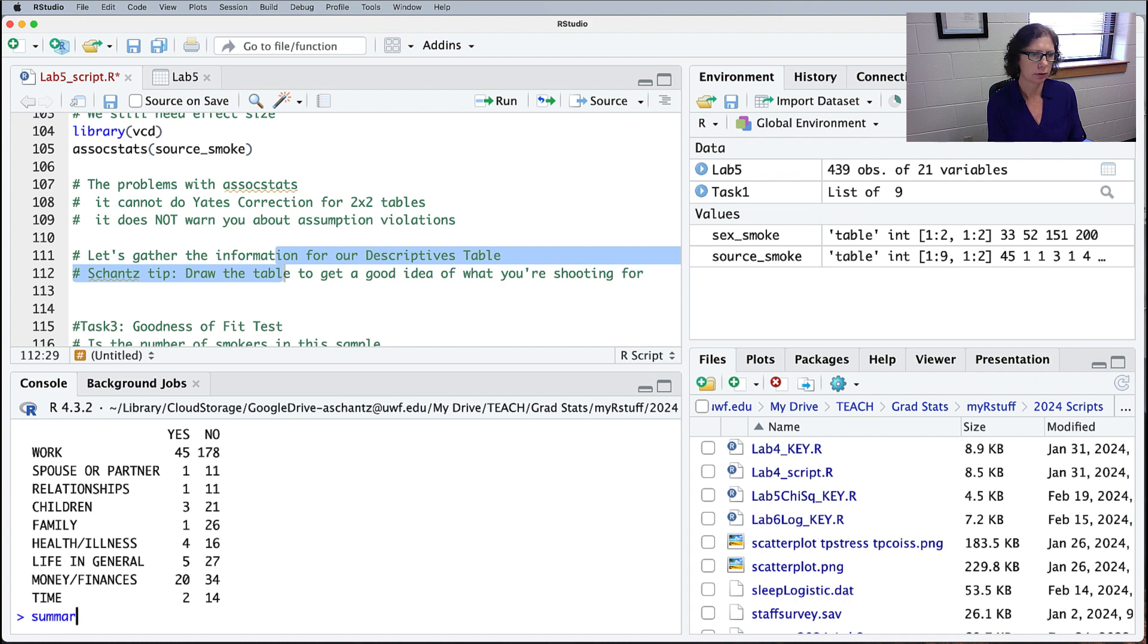
{"action": "type", "text": "y(Lab5"}
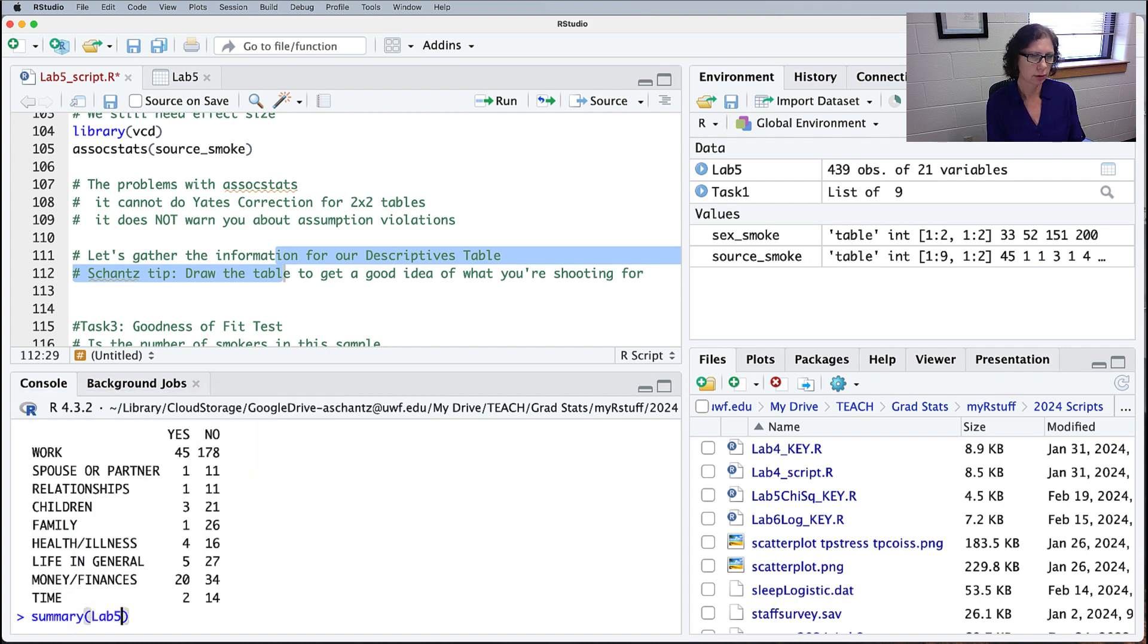
{"action": "key", "text": "Return"}
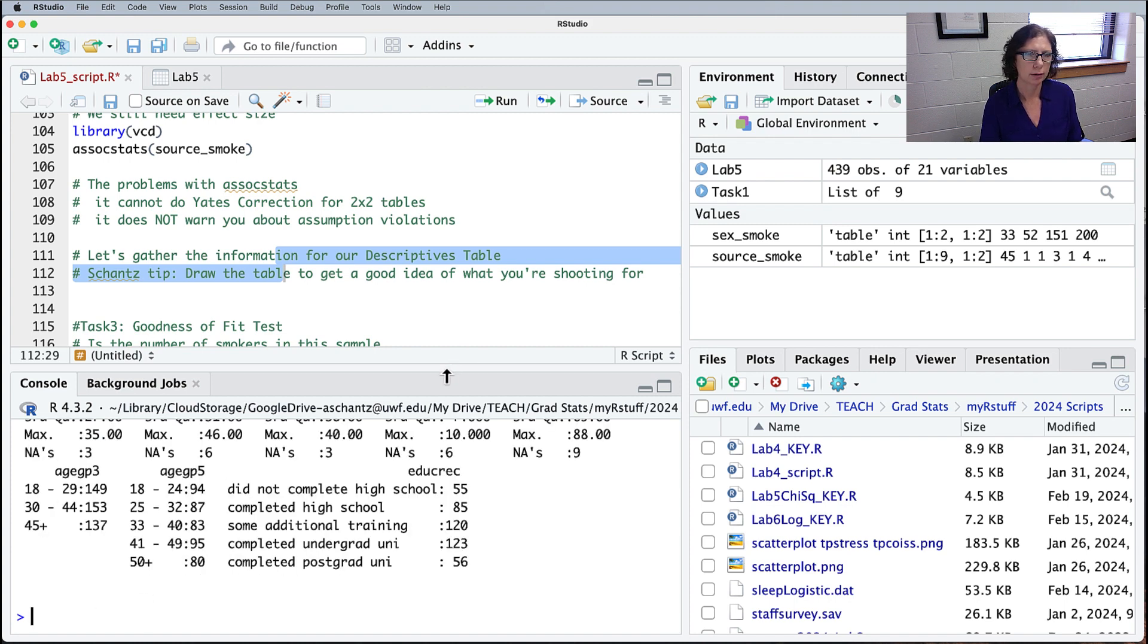
Step: Examine the Lab5 summary in an enlarged console, highlighting the sex counts and the missing values for smoke
{"action": "left_click_drag", "start_coordinate": [447, 376], "coordinate": [465, 163]}
{"action": "scroll", "coordinate": [463, 358], "scroll_direction": "up", "scroll_amount": 8}
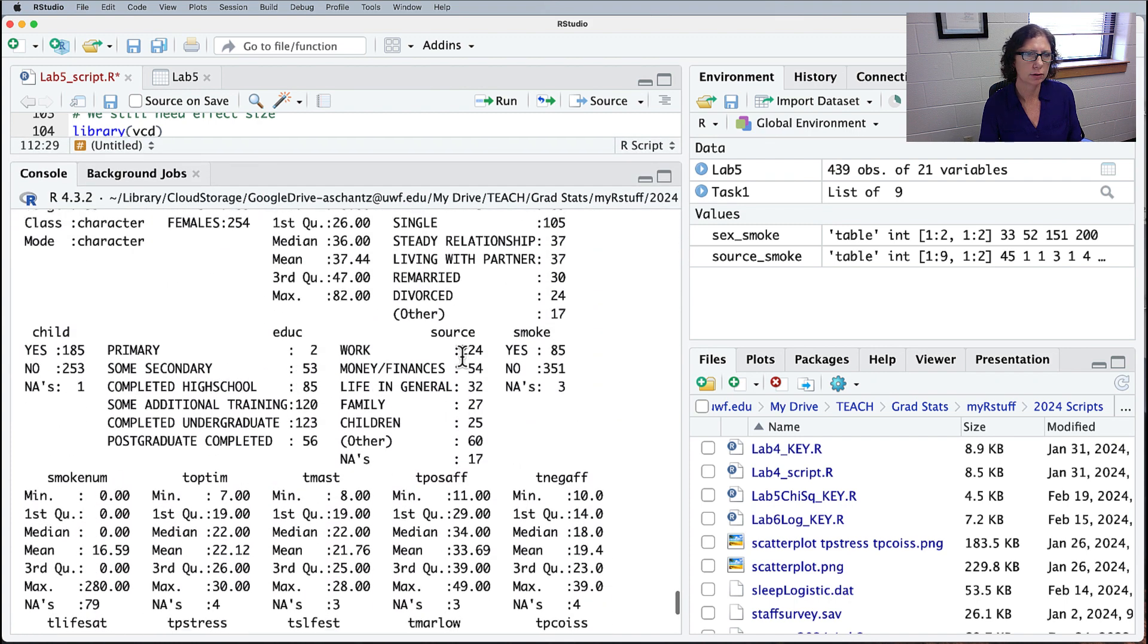
{"action": "scroll", "coordinate": [462, 358], "scroll_direction": "up", "scroll_amount": 5}
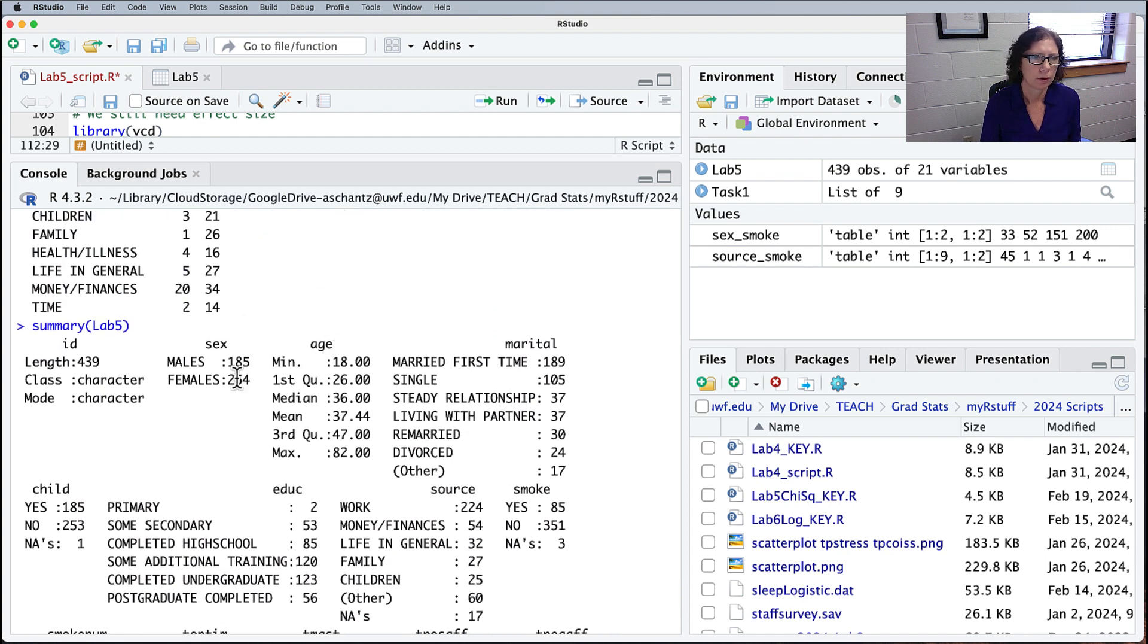
{"action": "left_click_drag", "start_coordinate": [242, 362], "coordinate": [239, 375]}
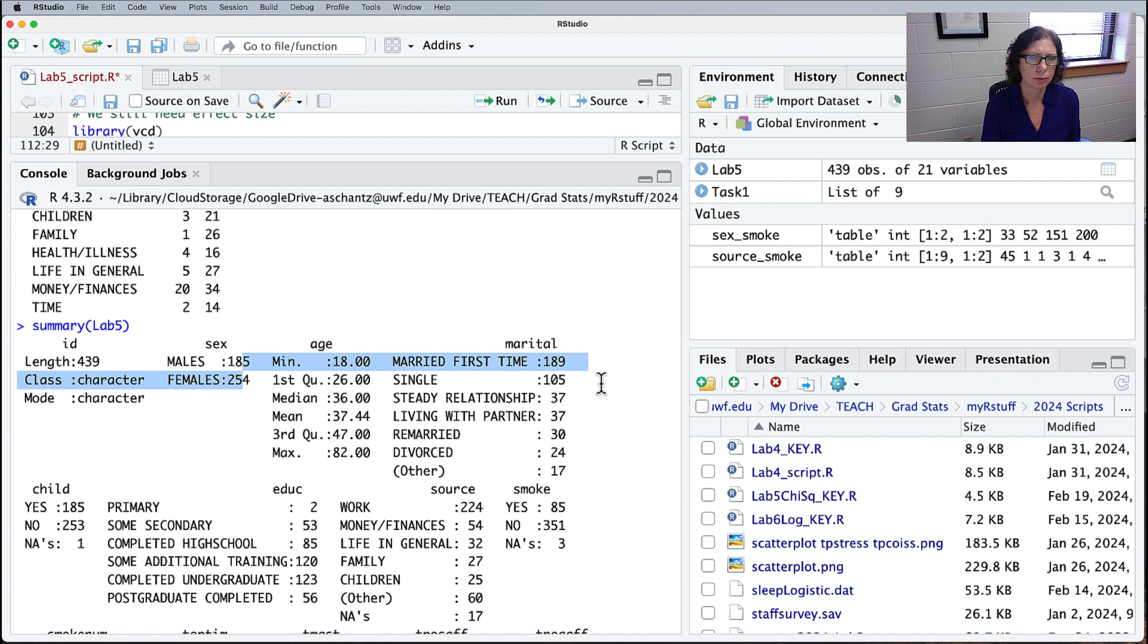
{"action": "left_click", "coordinate": [558, 376]}
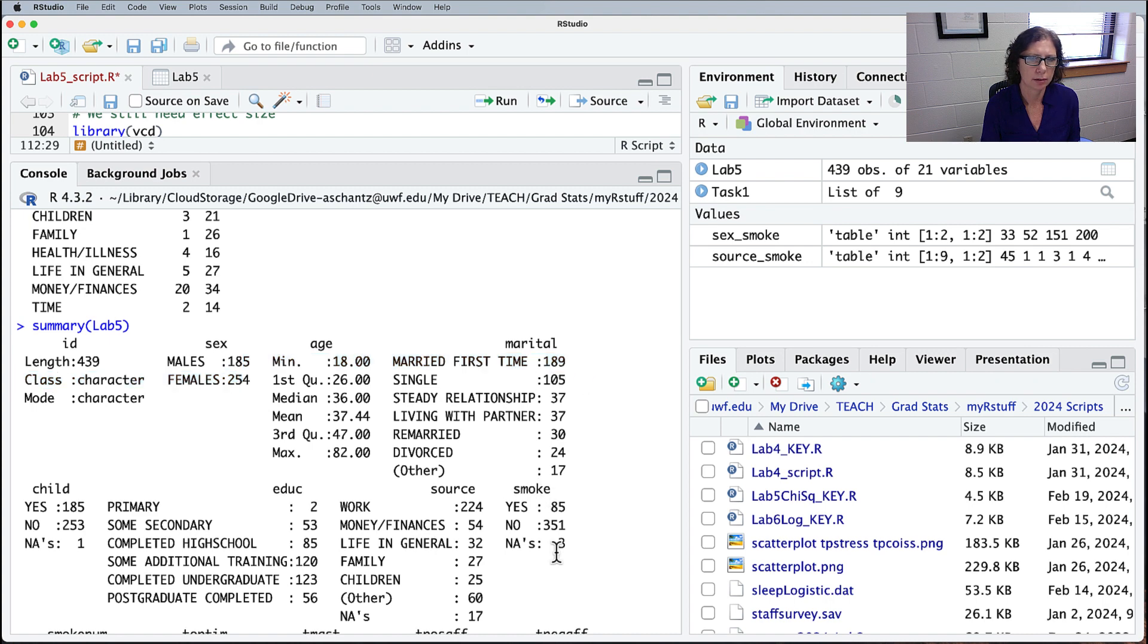
{"action": "left_click_drag", "start_coordinate": [566, 543], "coordinate": [538, 534]}
{"action": "scroll", "coordinate": [541, 532], "scroll_direction": "down", "scroll_amount": 5}
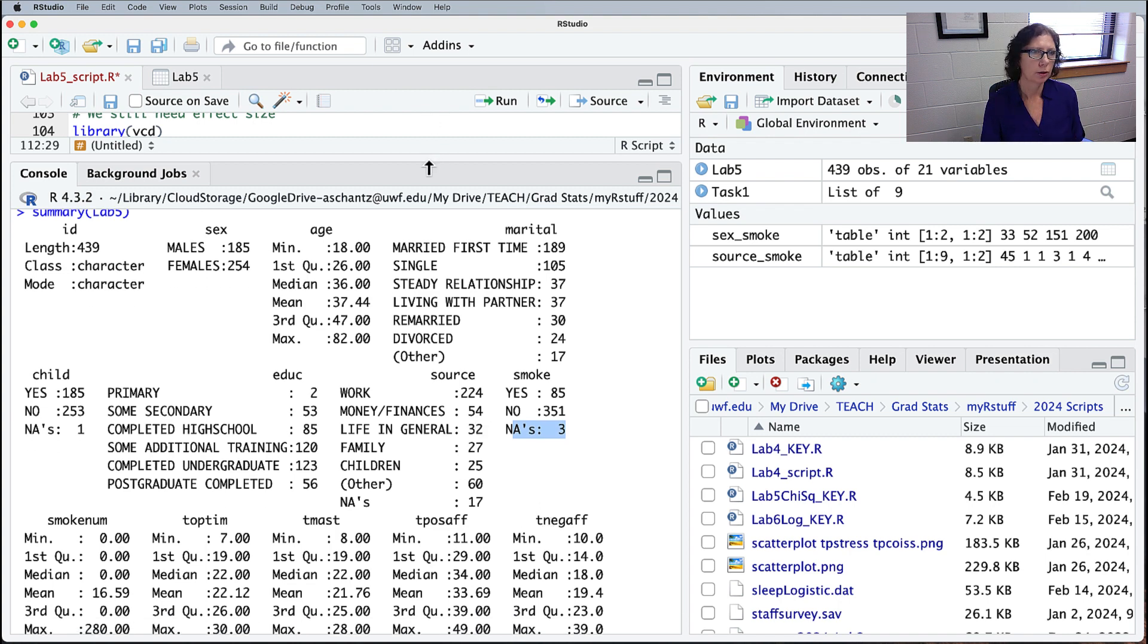
Step: Enlarge the script area and rerun tabyl(Lab5, source) from the script to get the frequencies of each stress source
{"action": "left_click_drag", "start_coordinate": [429, 168], "coordinate": [383, 441]}
{"action": "scroll", "coordinate": [332, 333], "scroll_direction": "up", "scroll_amount": 10}
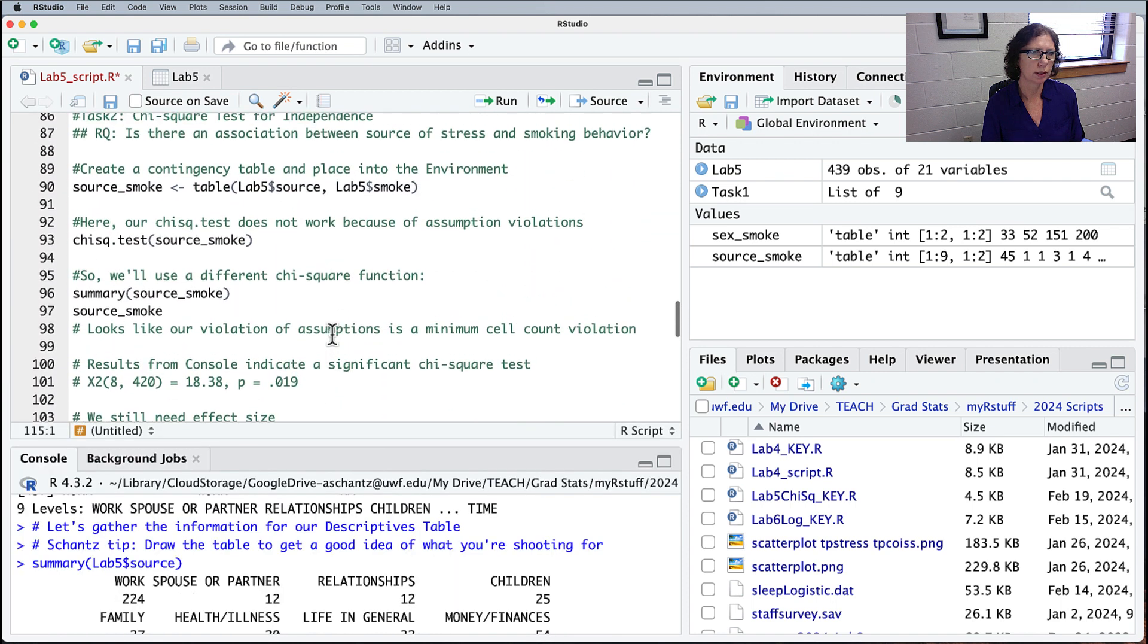
{"action": "scroll", "coordinate": [332, 334], "scroll_direction": "up", "scroll_amount": 10}
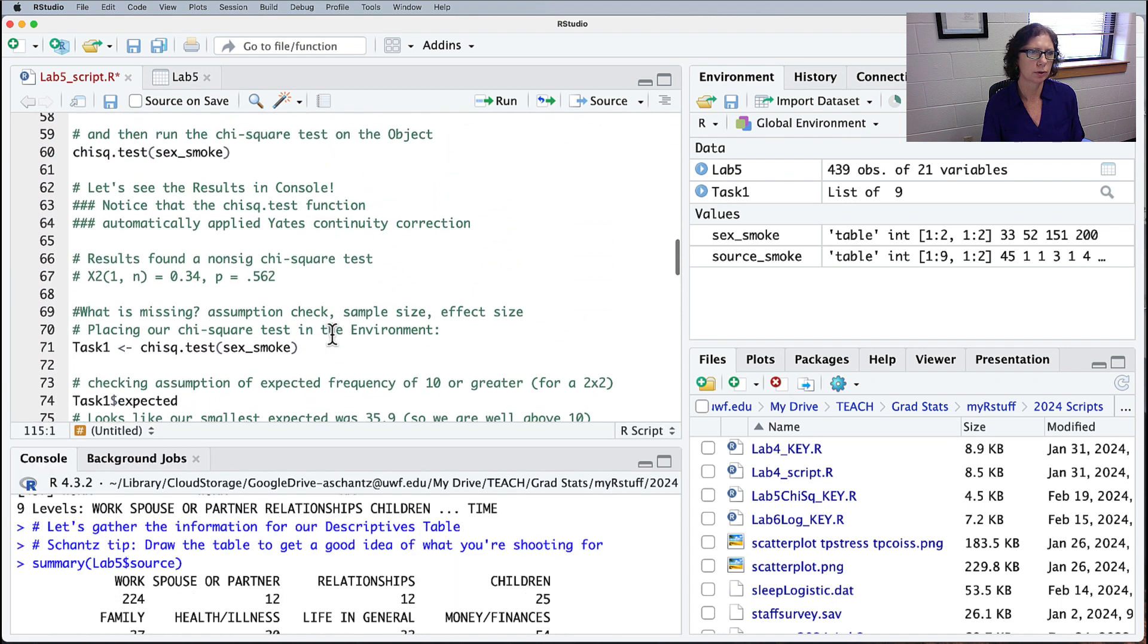
{"action": "scroll", "coordinate": [332, 333], "scroll_direction": "up", "scroll_amount": 3}
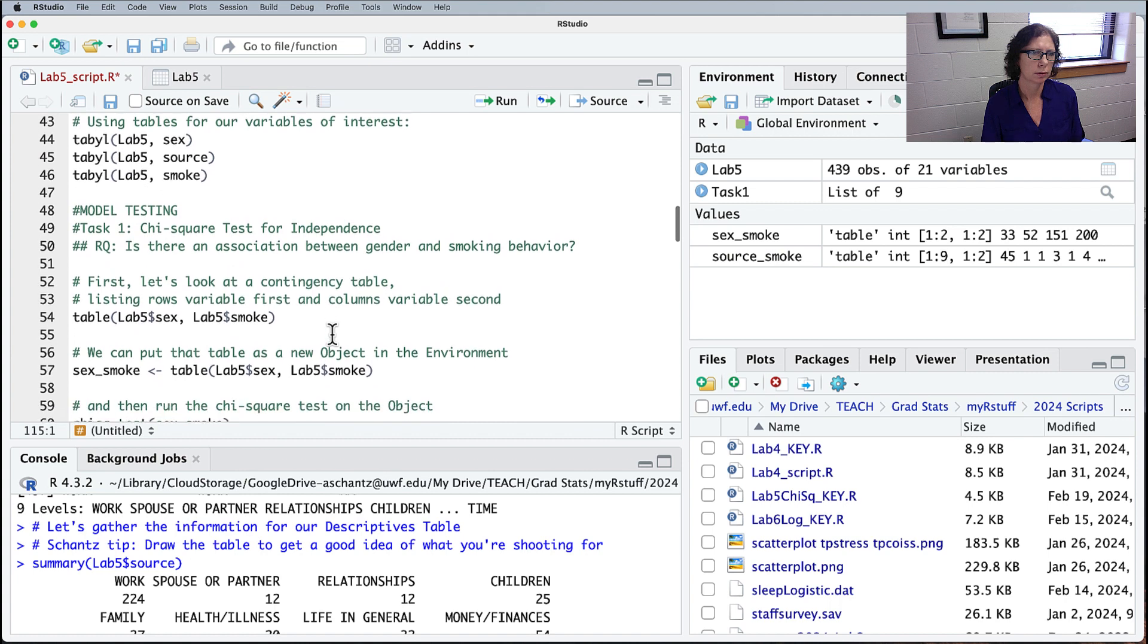
{"action": "scroll", "coordinate": [332, 333], "scroll_direction": "up", "scroll_amount": 2}
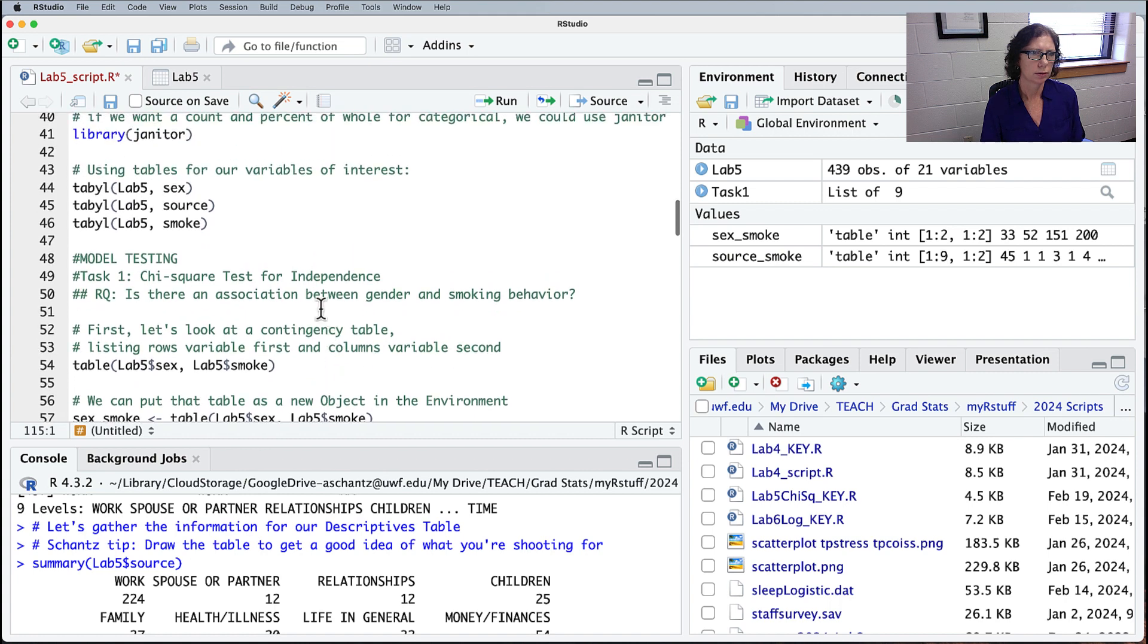
{"action": "left_click", "coordinate": [223, 205]}
{"action": "key", "text": "super+Return"}
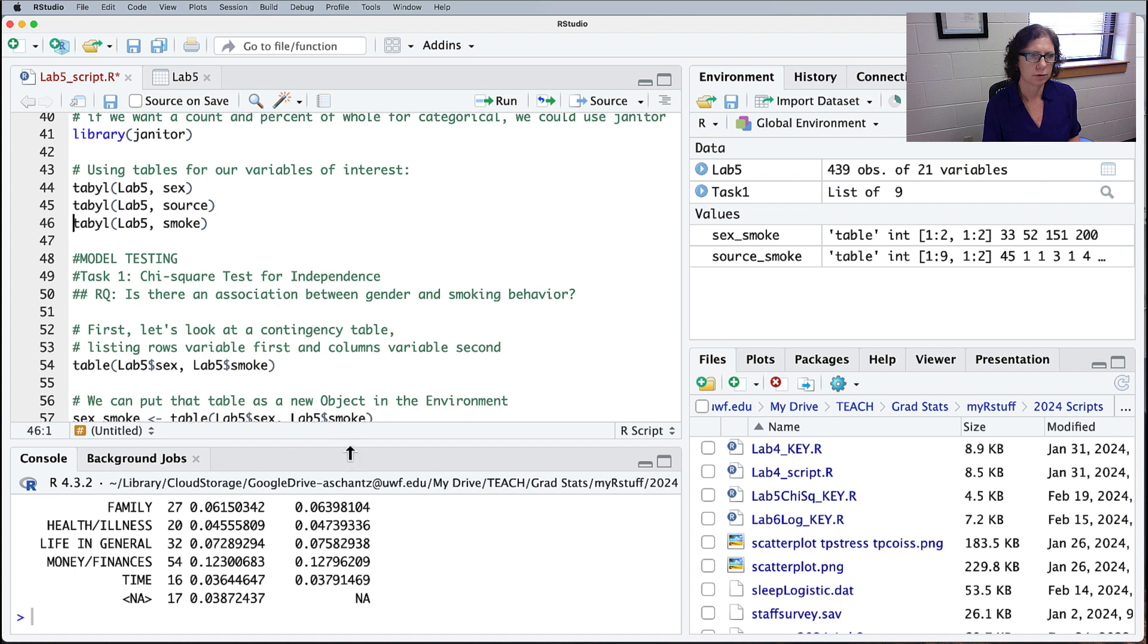
{"action": "left_click_drag", "start_coordinate": [351, 453], "coordinate": [352, 289]}
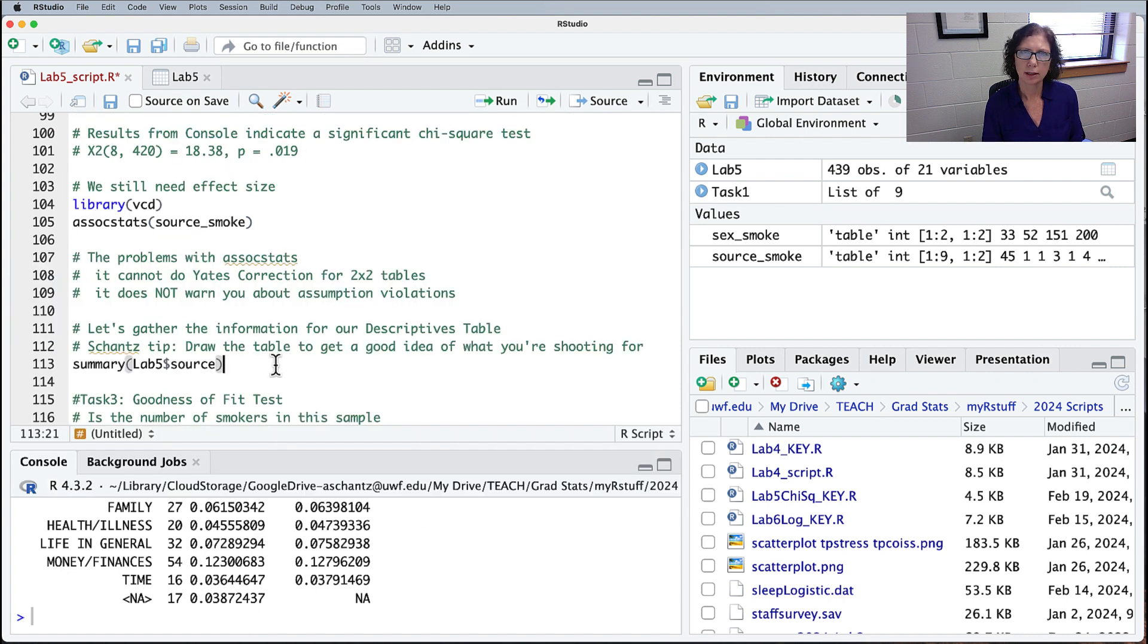
Step: Switch to Word and review Task 2's chi-square write-up example, highlighting the test's purpose, "and source of stress" and the statistics line
{"action": "key", "text": "super+Tab"}
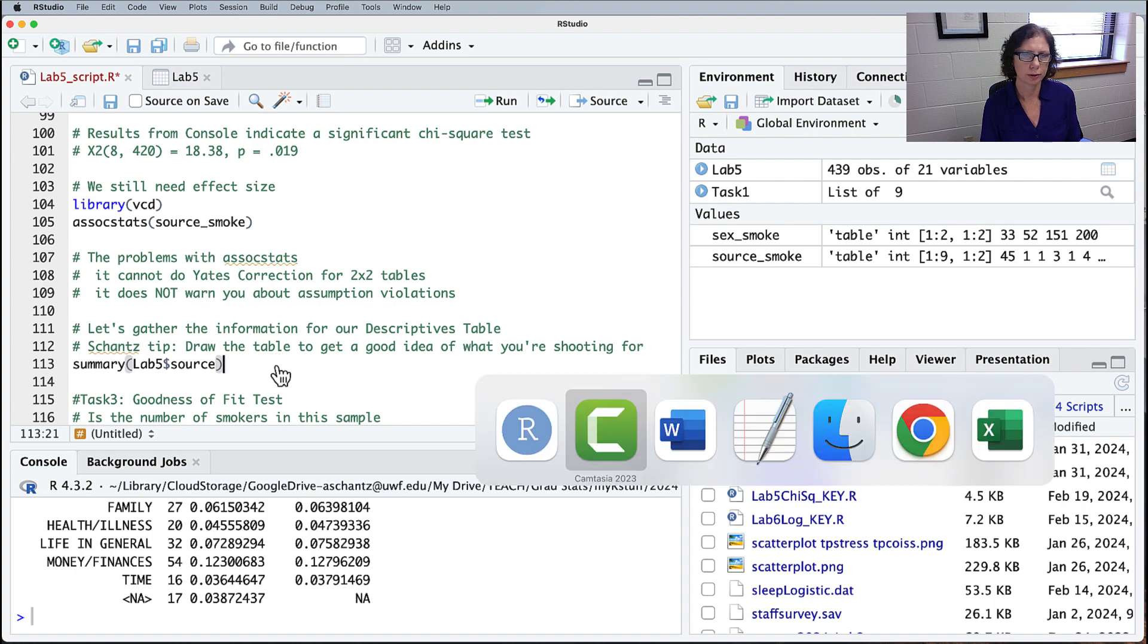
{"action": "key", "text": "super+Tab"}
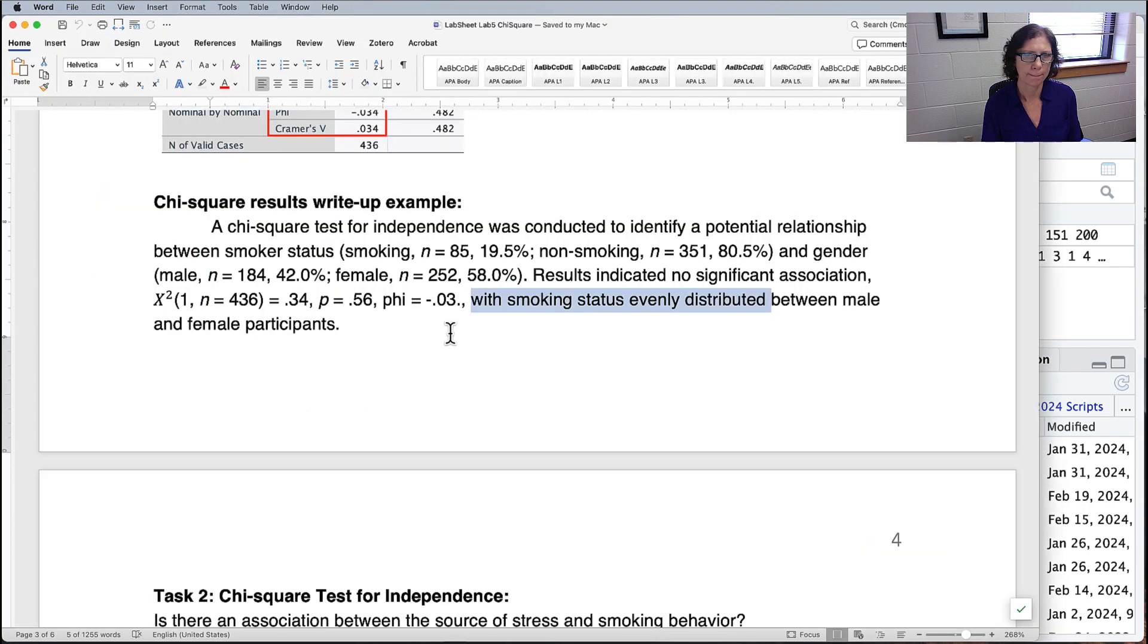
{"action": "scroll", "coordinate": [450, 330], "scroll_direction": "down", "scroll_amount": 5}
{"action": "scroll", "coordinate": [449, 331], "scroll_direction": "down", "scroll_amount": 15}
{"action": "scroll", "coordinate": [449, 332], "scroll_direction": "up", "scroll_amount": 5}
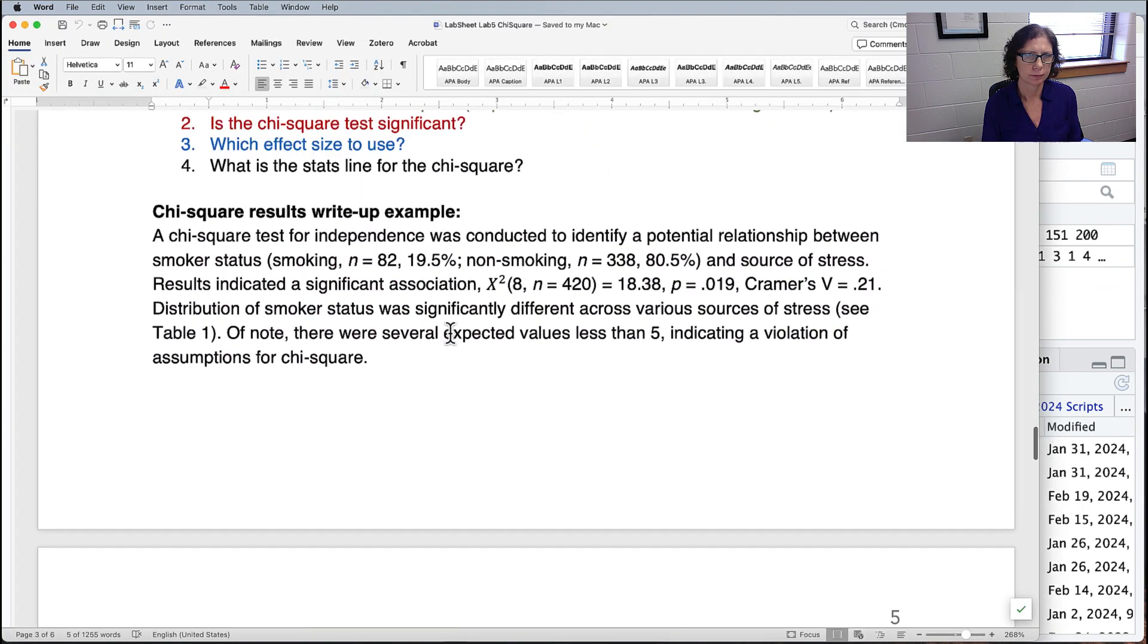
{"action": "left_click_drag", "start_coordinate": [289, 306], "coordinate": [693, 308]}
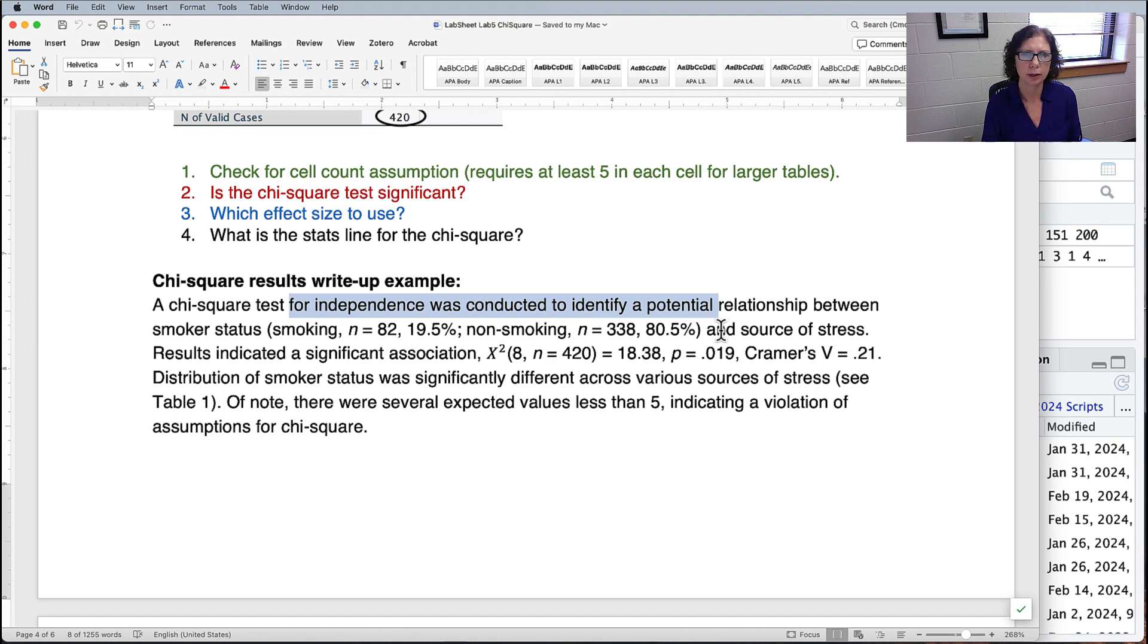
{"action": "left_click_drag", "start_coordinate": [706, 329], "coordinate": [863, 329]}
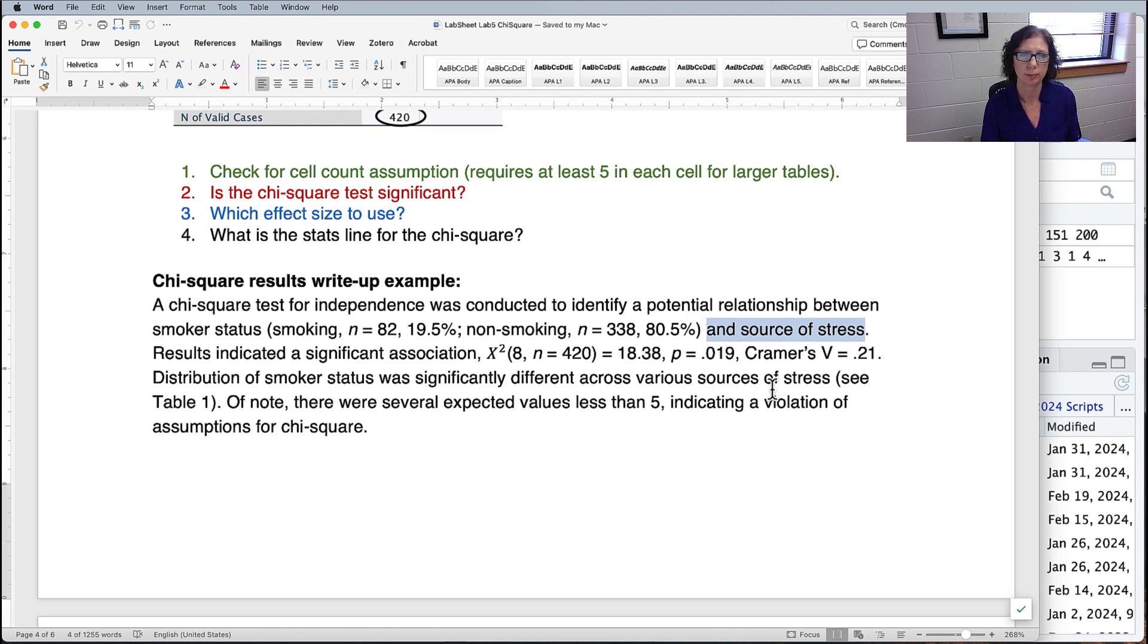
{"action": "left_click_drag", "start_coordinate": [216, 353], "coordinate": [884, 359]}
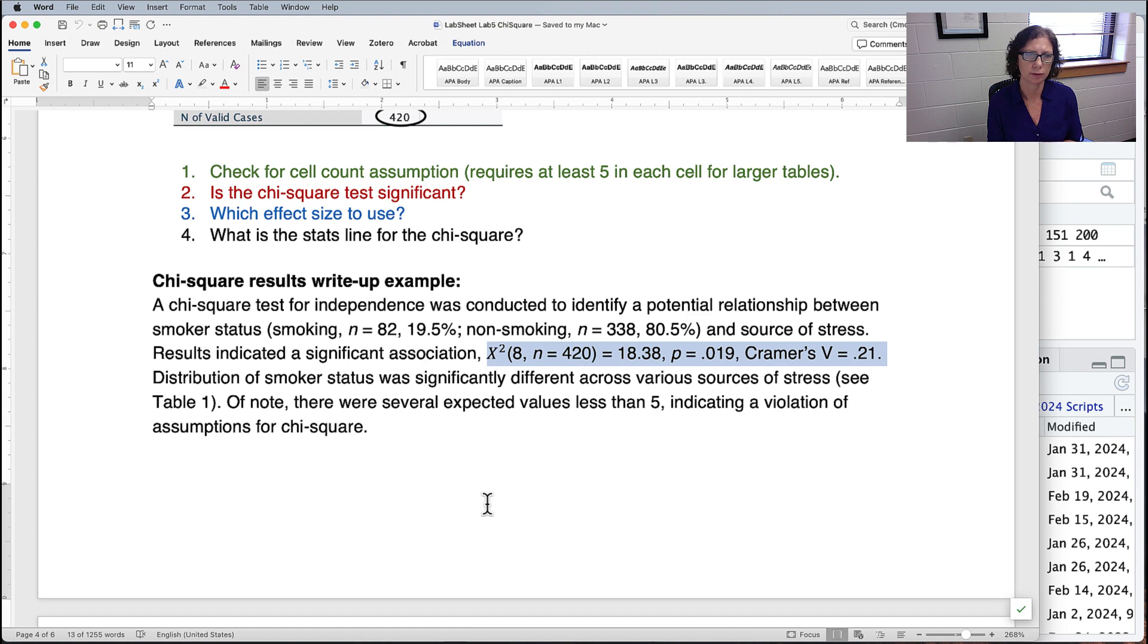
Step: Switch back to RStudio and bring up the Task3 Goodness of Fit Test section of the script
{"action": "key", "text": "super+Tab"}
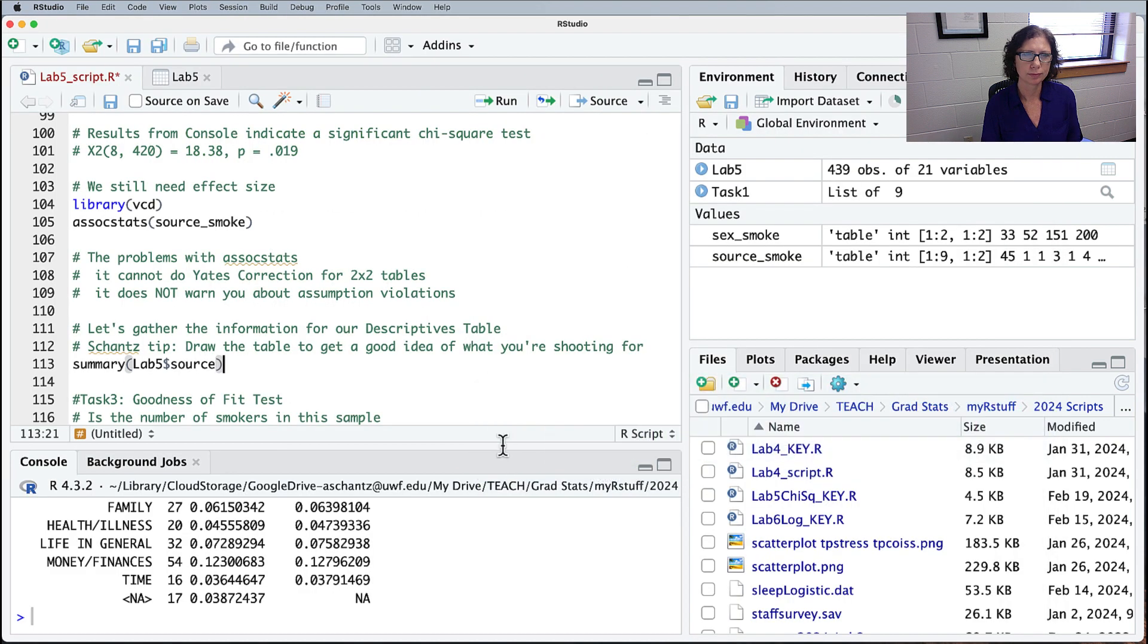
{"action": "scroll", "coordinate": [388, 356], "scroll_direction": "down", "scroll_amount": 5}
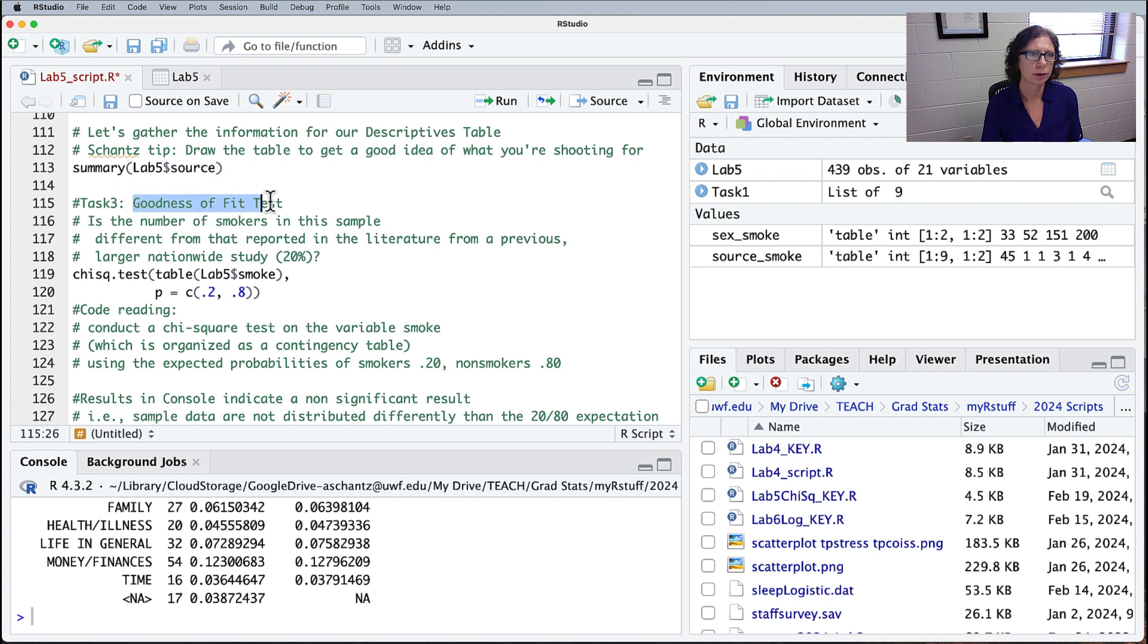
Step: Review the Task3 Goodness of Fit Test comments, highlighting the heading and the expected probabilities of smokers .20 and nonsmokers .80
{"action": "left_click_drag", "start_coordinate": [132, 203], "coordinate": [292, 204]}
{"action": "scroll", "coordinate": [516, 366], "scroll_direction": "down", "scroll_amount": 2}
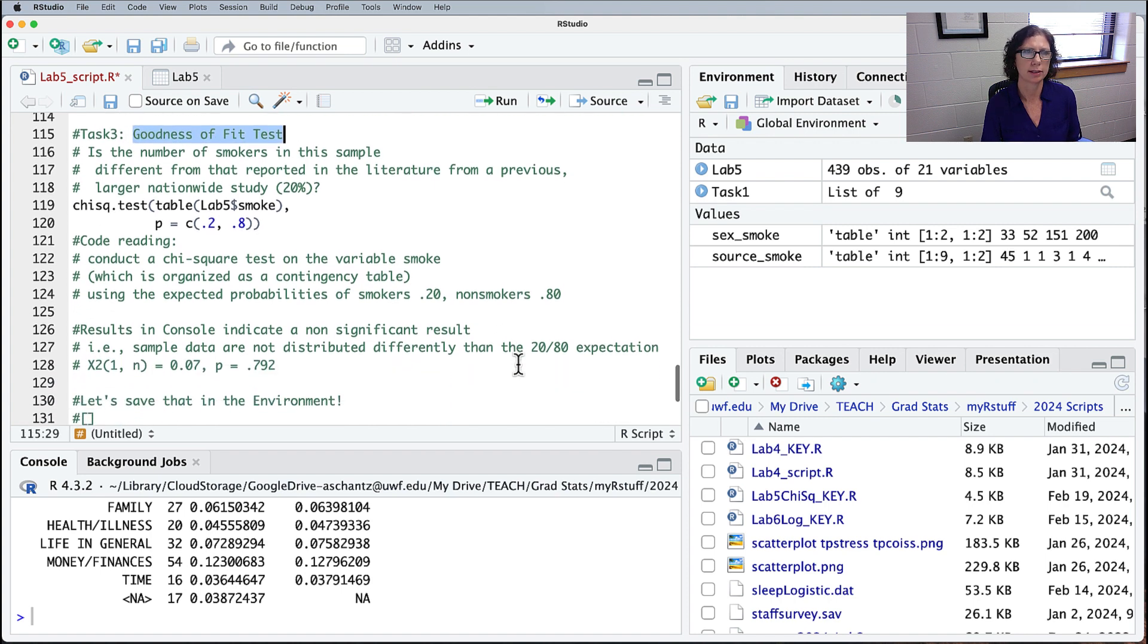
{"action": "left_click", "coordinate": [496, 342]}
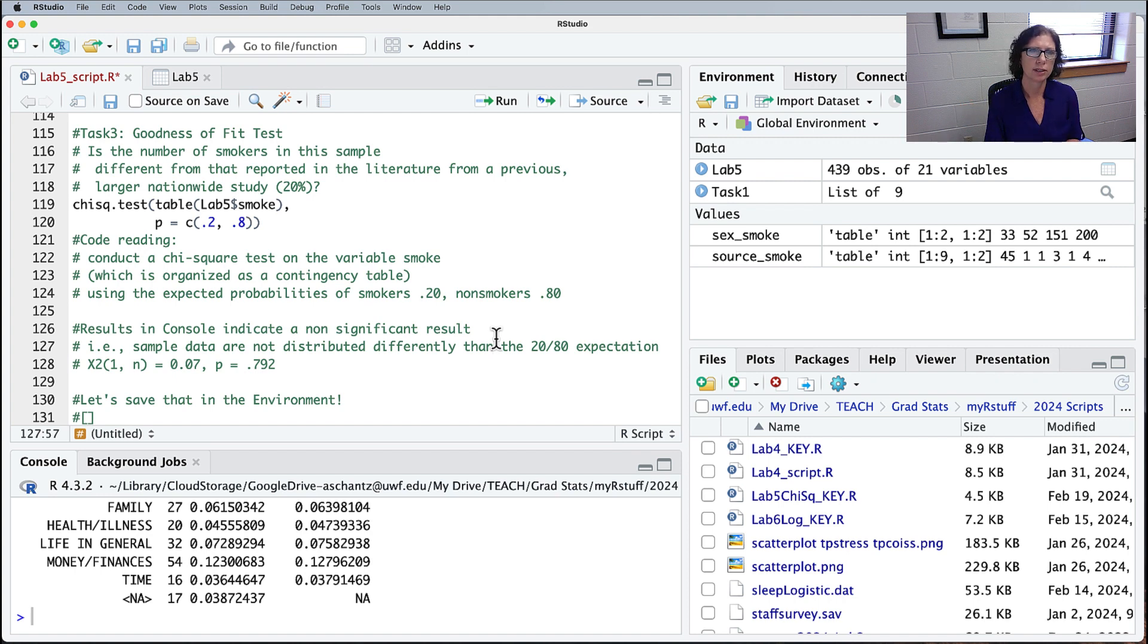
{"action": "left_click_drag", "start_coordinate": [441, 293], "coordinate": [162, 296]}
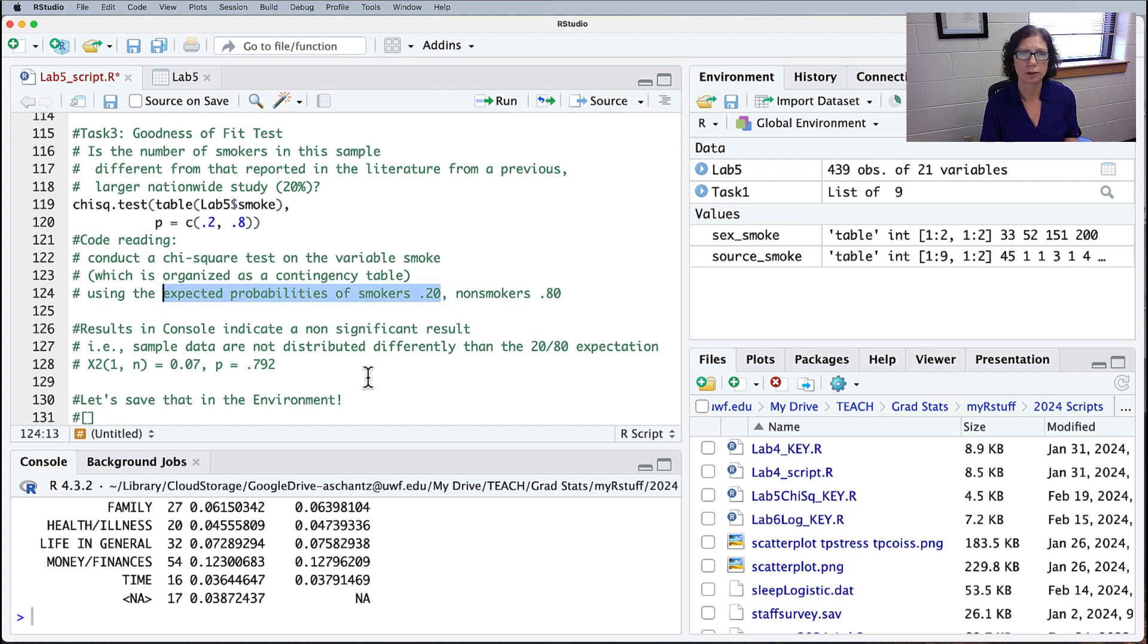
{"action": "left_click_drag", "start_coordinate": [562, 294], "coordinate": [455, 295]}
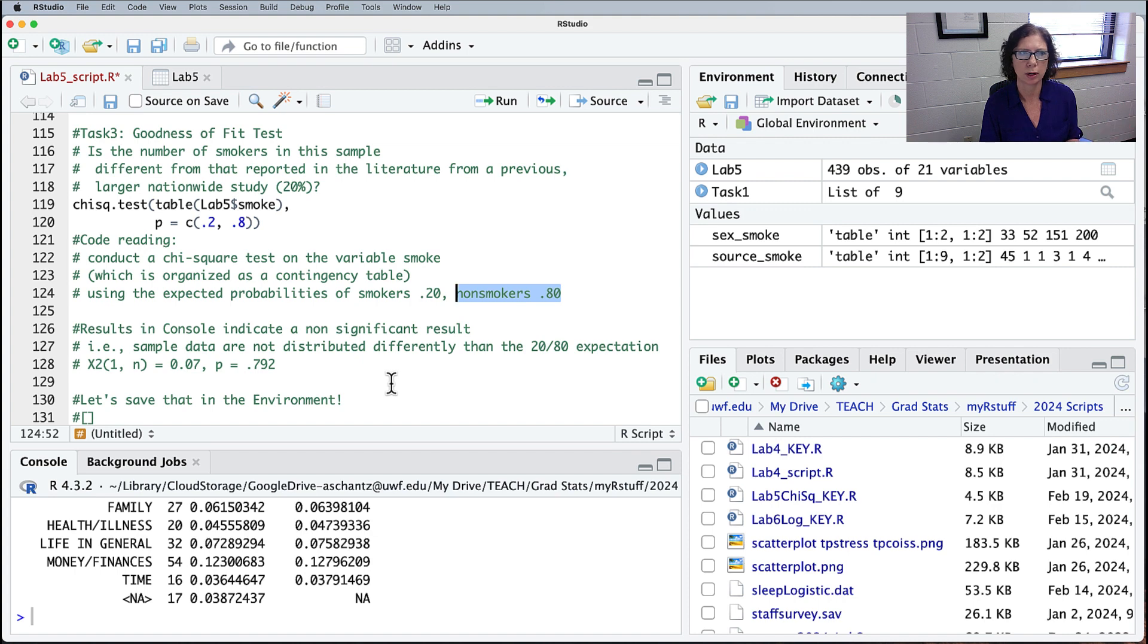
{"action": "scroll", "coordinate": [419, 318], "scroll_direction": "up", "scroll_amount": 1}
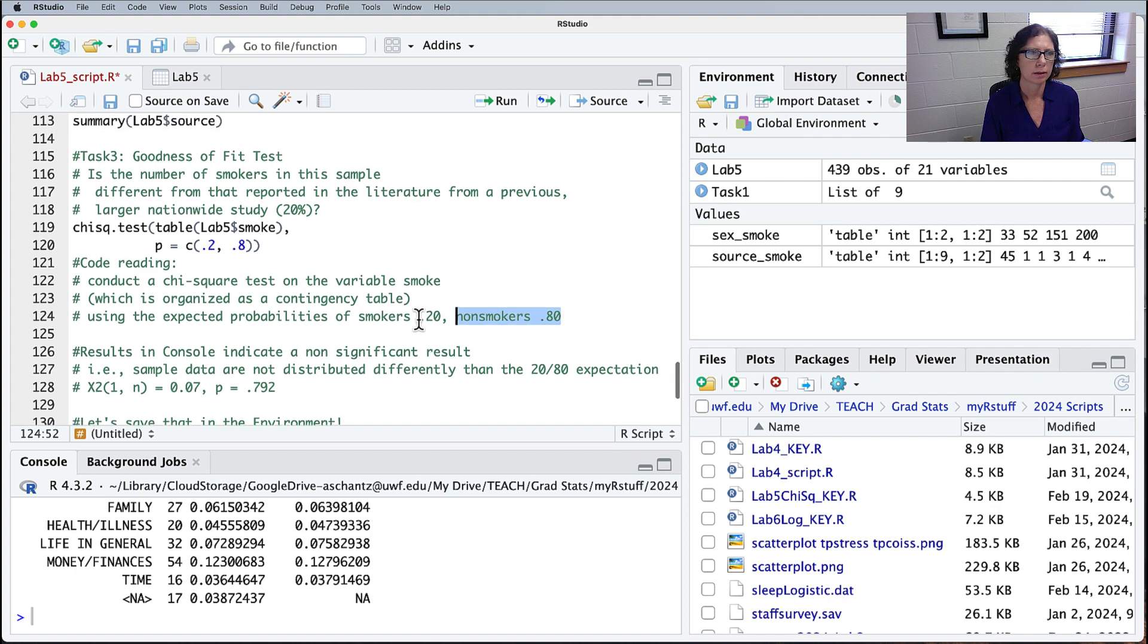
{"action": "scroll", "coordinate": [419, 319], "scroll_direction": "up", "scroll_amount": 2}
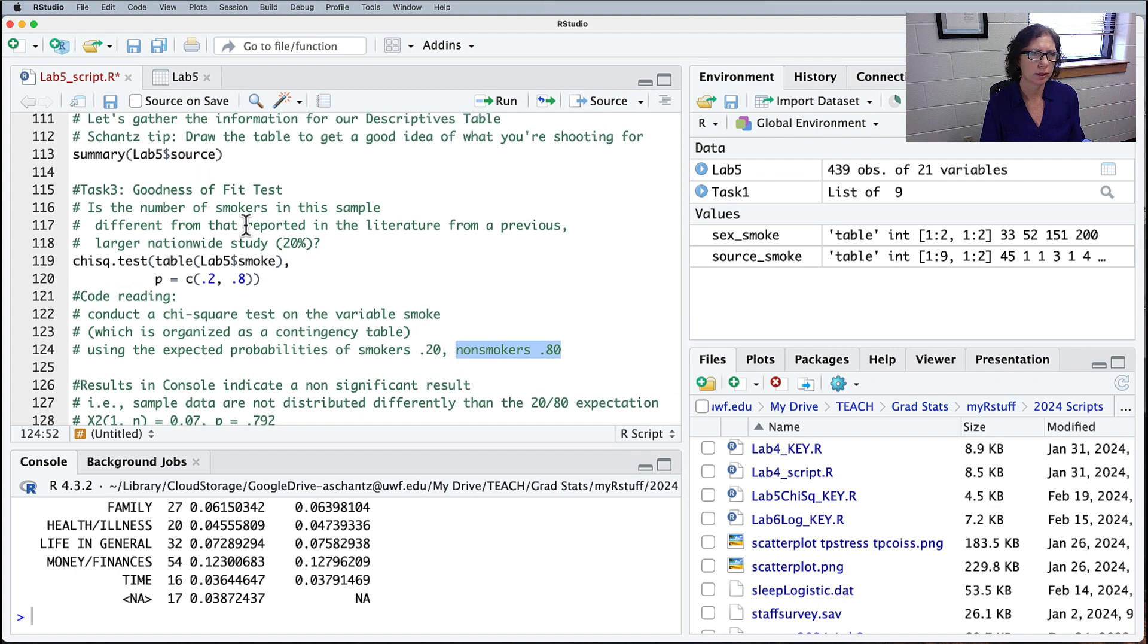
Step: Examine the Task3 chisq.test call, highlighting table(Lab5$smoke), the p argument and its .2 and .8 values
{"action": "left_click", "coordinate": [293, 261]}
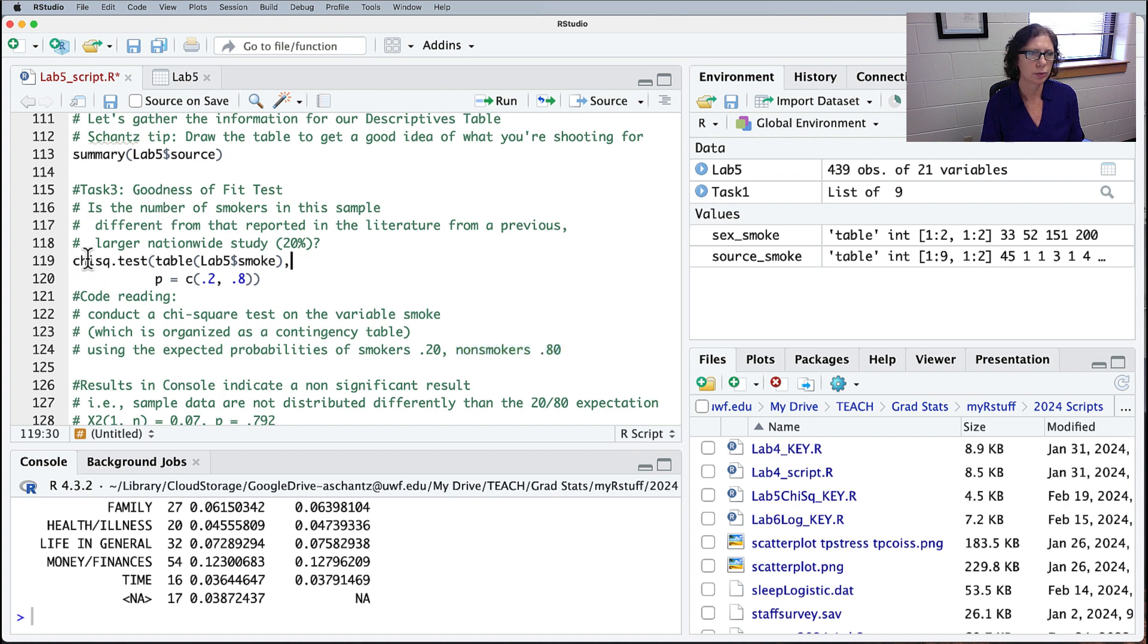
{"action": "left_click_drag", "start_coordinate": [156, 261], "coordinate": [276, 261]}
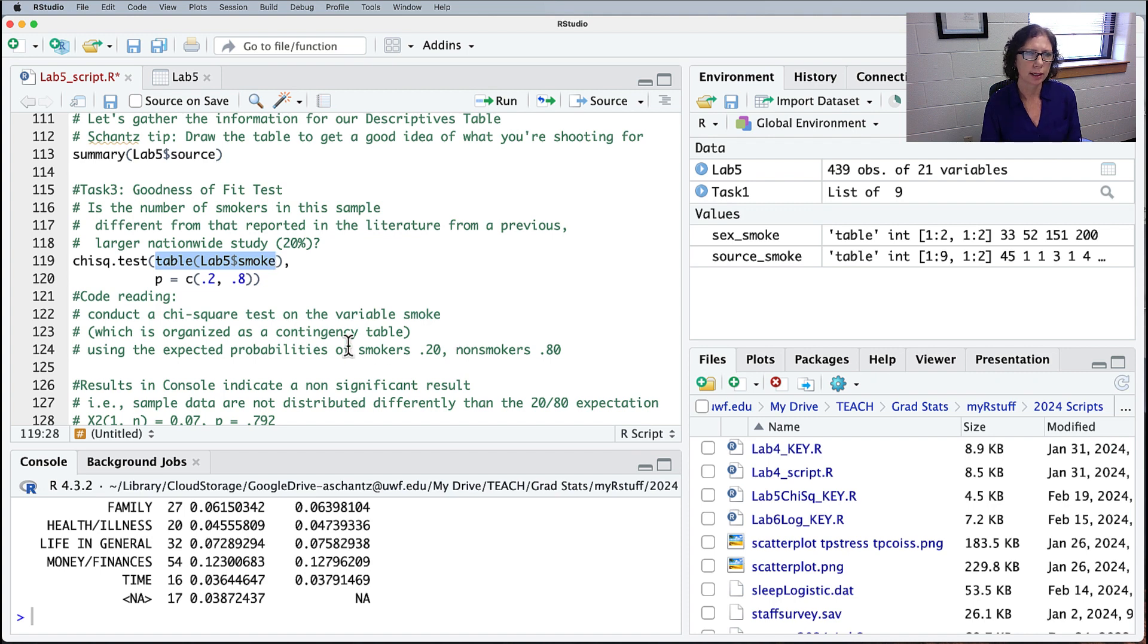
{"action": "left_click_drag", "start_coordinate": [154, 279], "coordinate": [263, 278]}
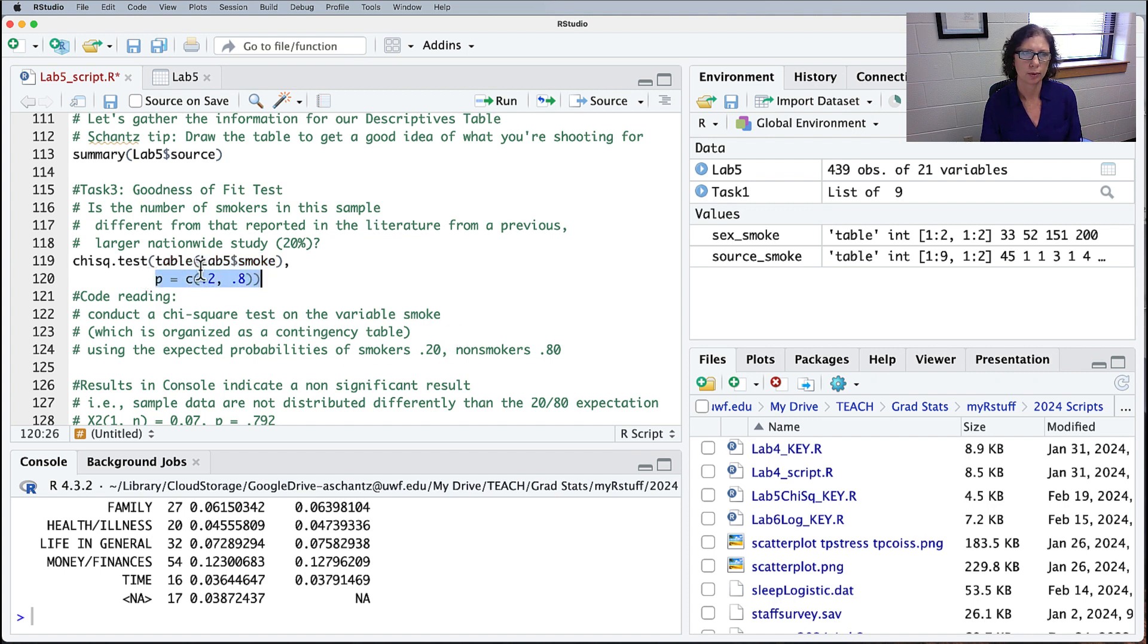
{"action": "left_click_drag", "start_coordinate": [217, 279], "coordinate": [201, 278]}
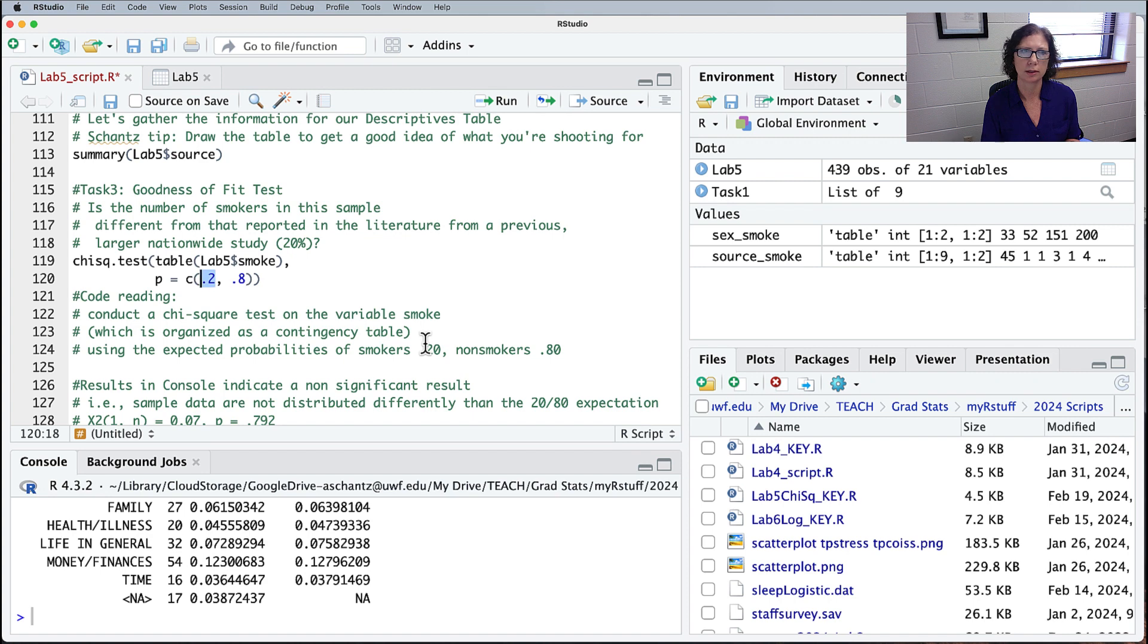
{"action": "left_click_drag", "start_coordinate": [246, 279], "coordinate": [231, 279]}
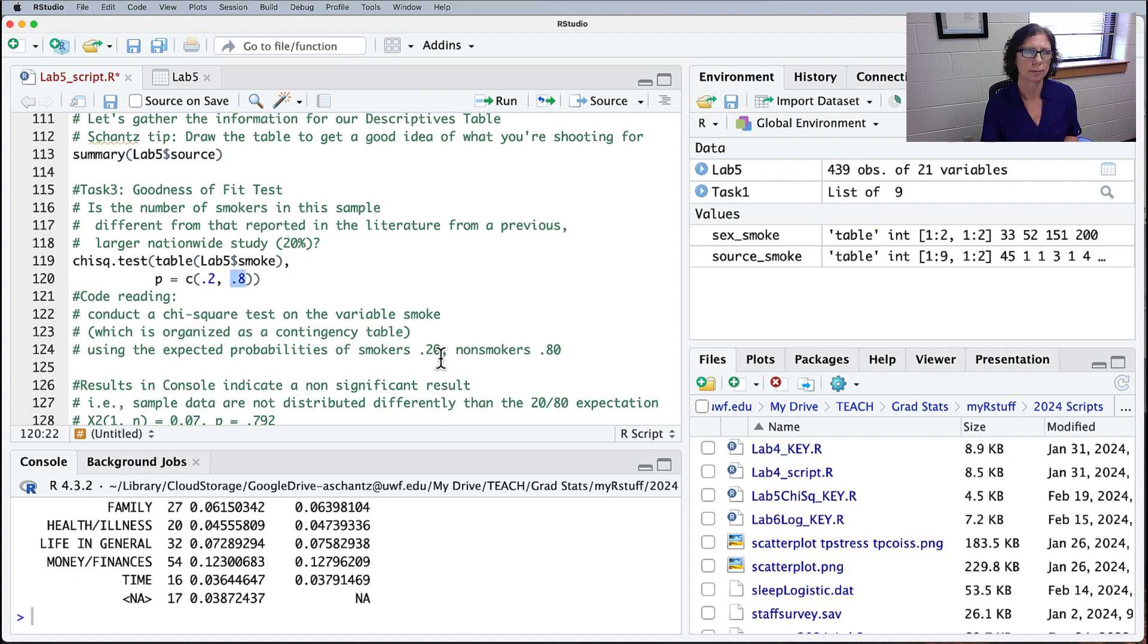
Step: Run chisq.test(table(Lab5$smoke), p = c(.2, .8)) from the script and enlarge the console slightly for its output
{"action": "left_click", "coordinate": [277, 279]}
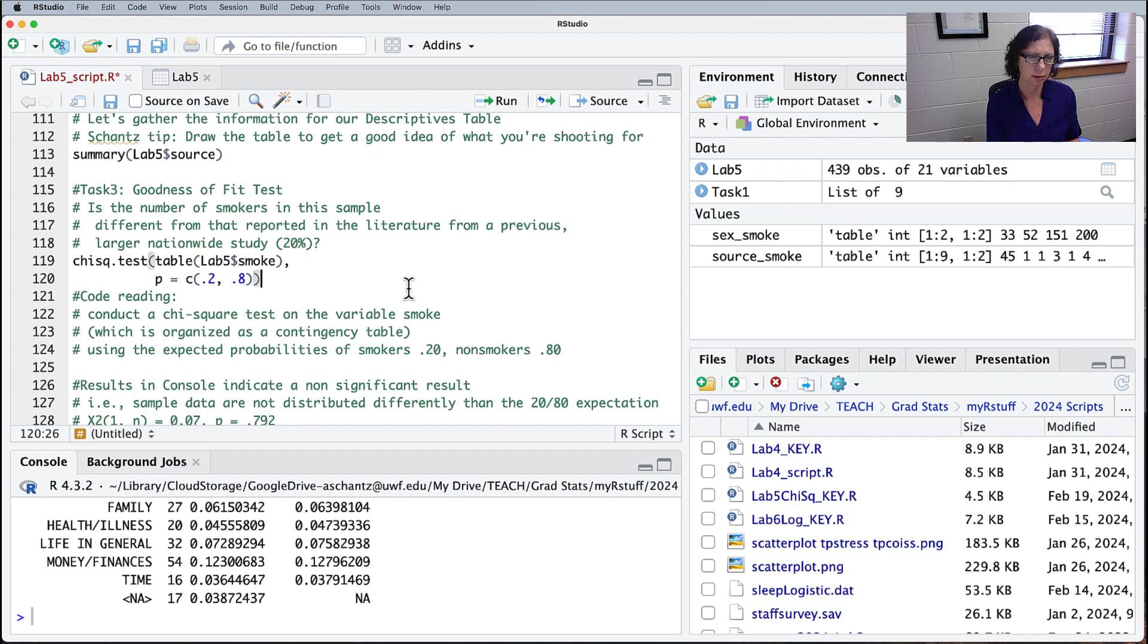
{"action": "key", "text": "super+Return"}
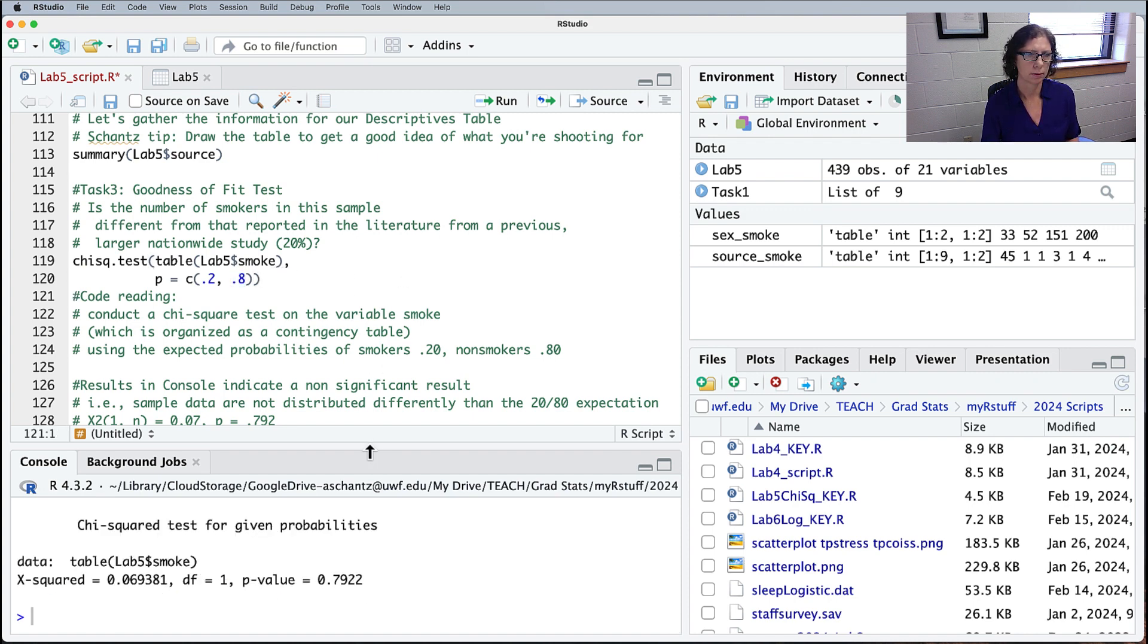
{"action": "mouse_move", "coordinate": [369, 452]}
{"action": "left_mouse_down"}
{"action": "mouse_move", "coordinate": [372, 377]}
{"action": "mouse_move", "coordinate": [367, 432]}
{"action": "left_mouse_up"}
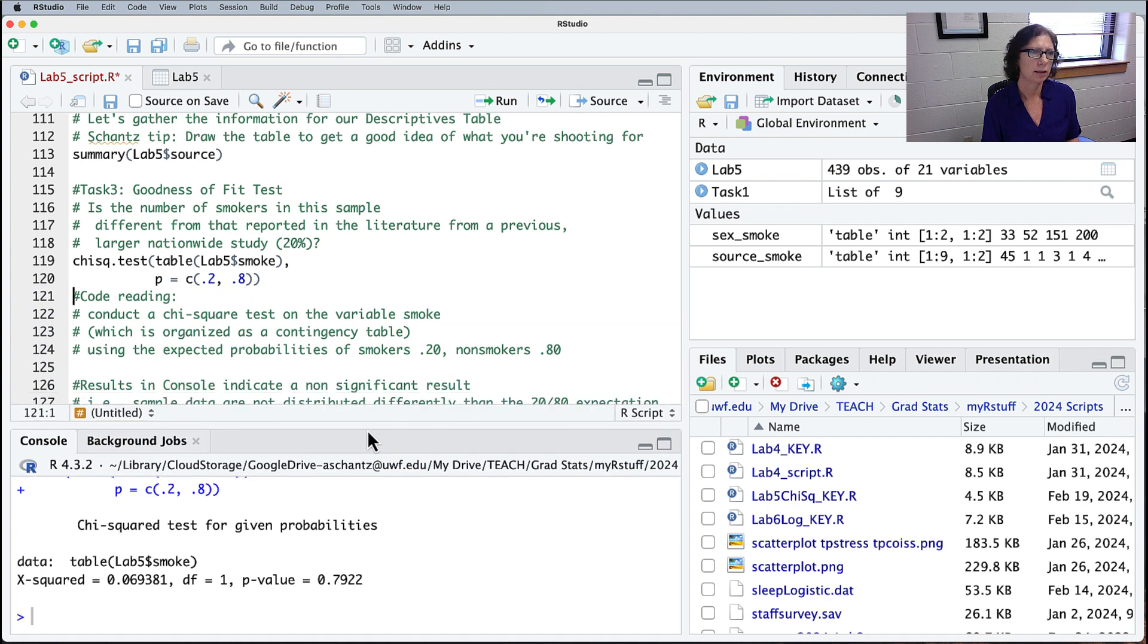
Step: Compare the Code reading comments with the Task3 chisq.test code, highlighting the test, smoke, table and expected probabilities wording
{"action": "left_click_drag", "start_coordinate": [88, 314], "coordinate": [277, 314]}
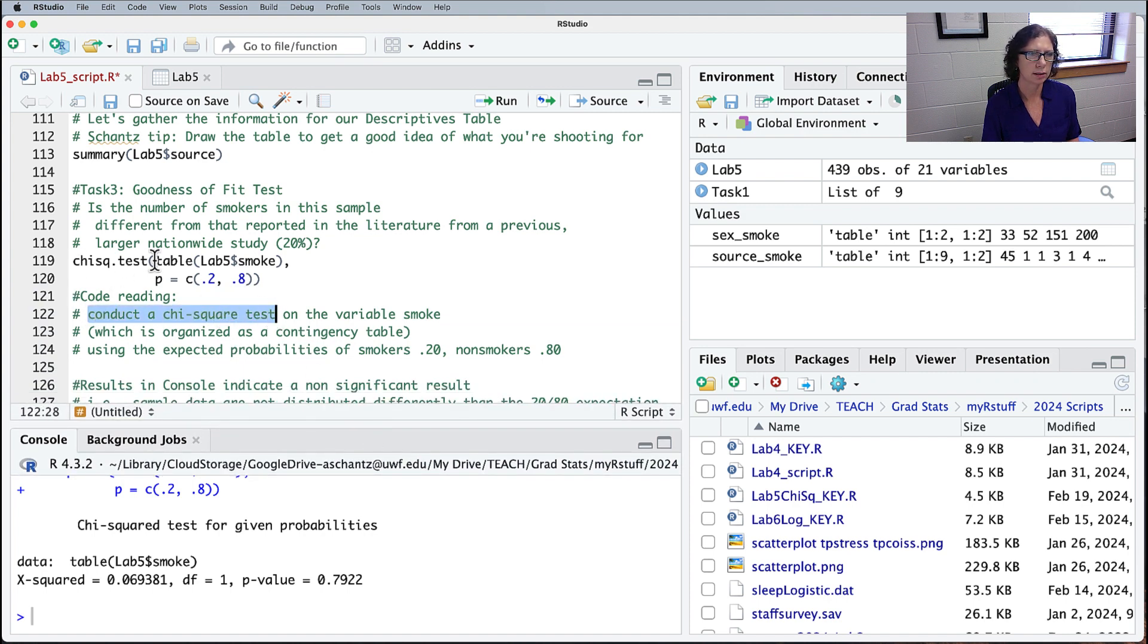
{"action": "double_click", "coordinate": [261, 261]}
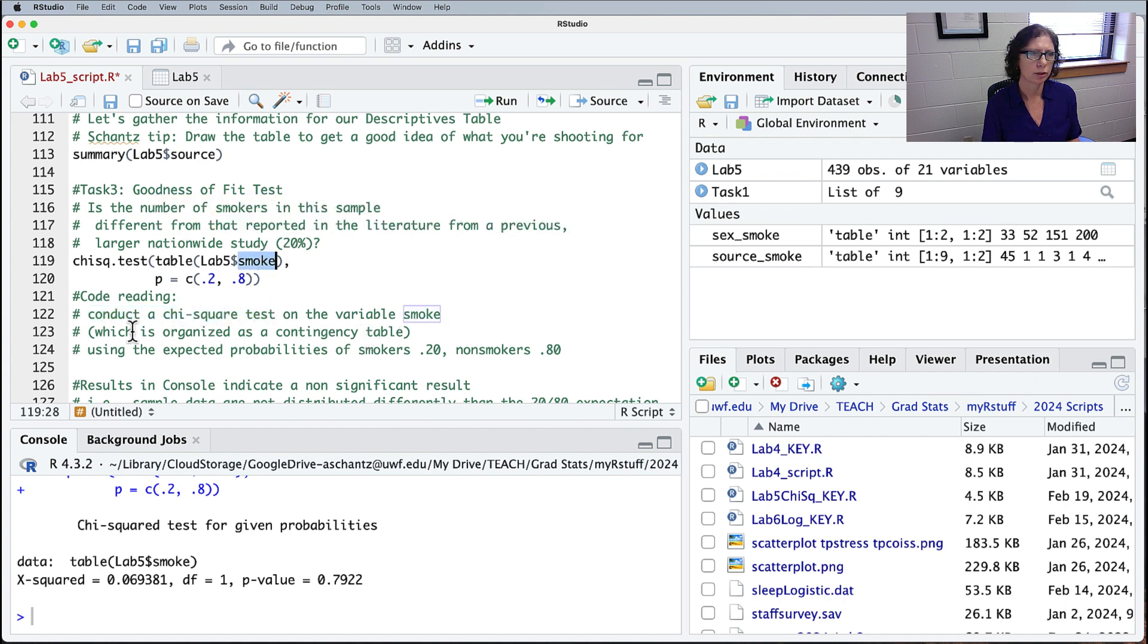
{"action": "left_click_drag", "start_coordinate": [132, 331], "coordinate": [375, 331]}
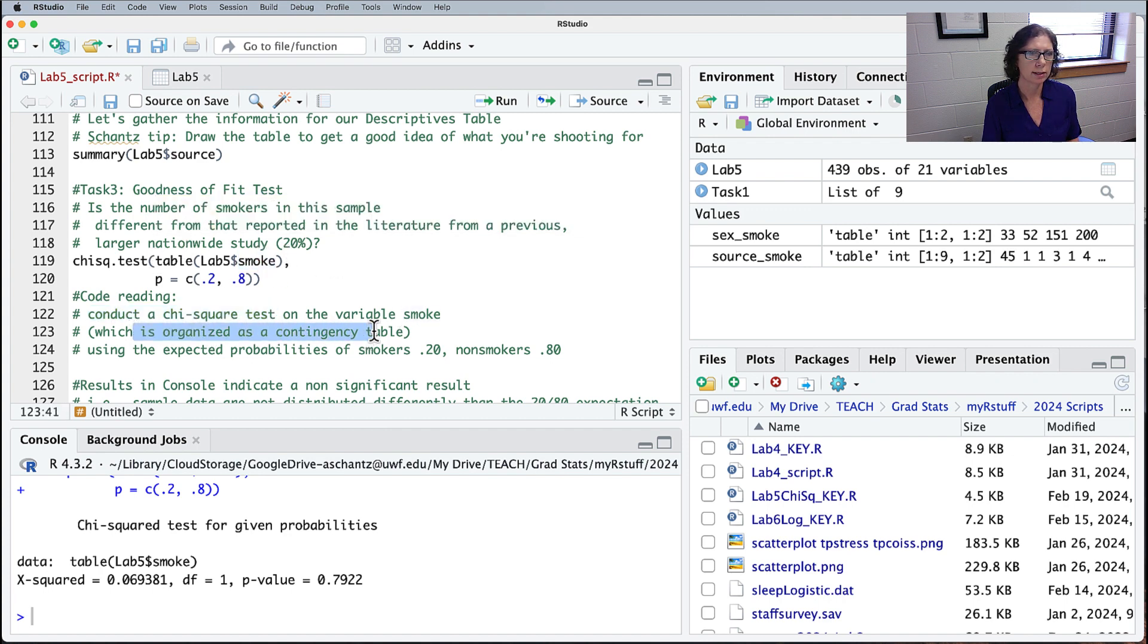
{"action": "double_click", "coordinate": [170, 263]}
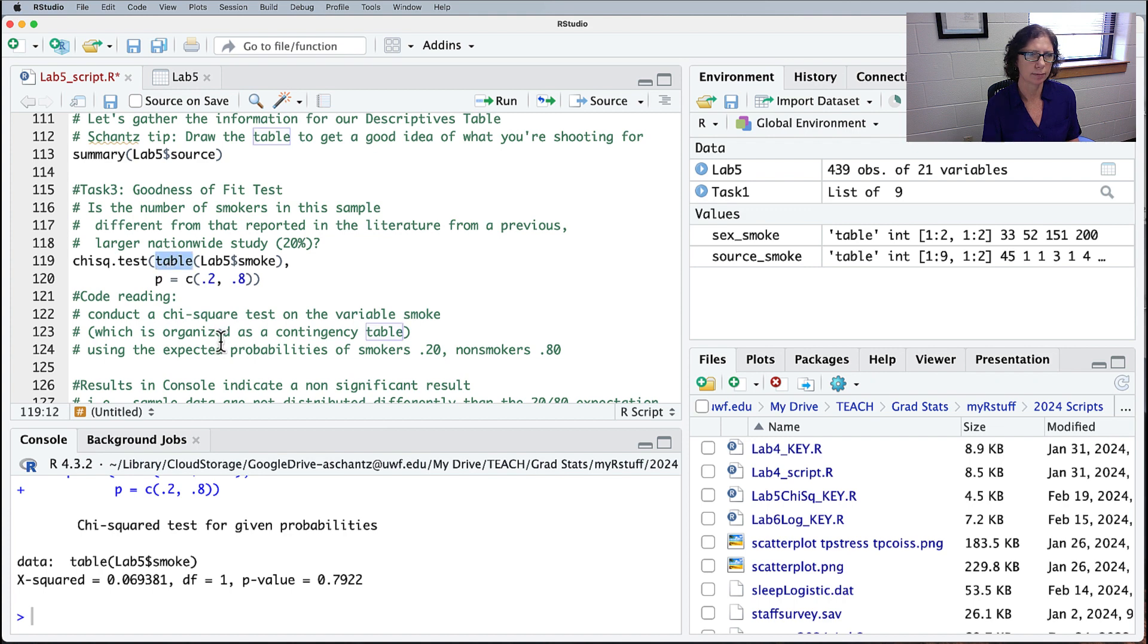
{"action": "left_click_drag", "start_coordinate": [103, 349], "coordinate": [561, 352]}
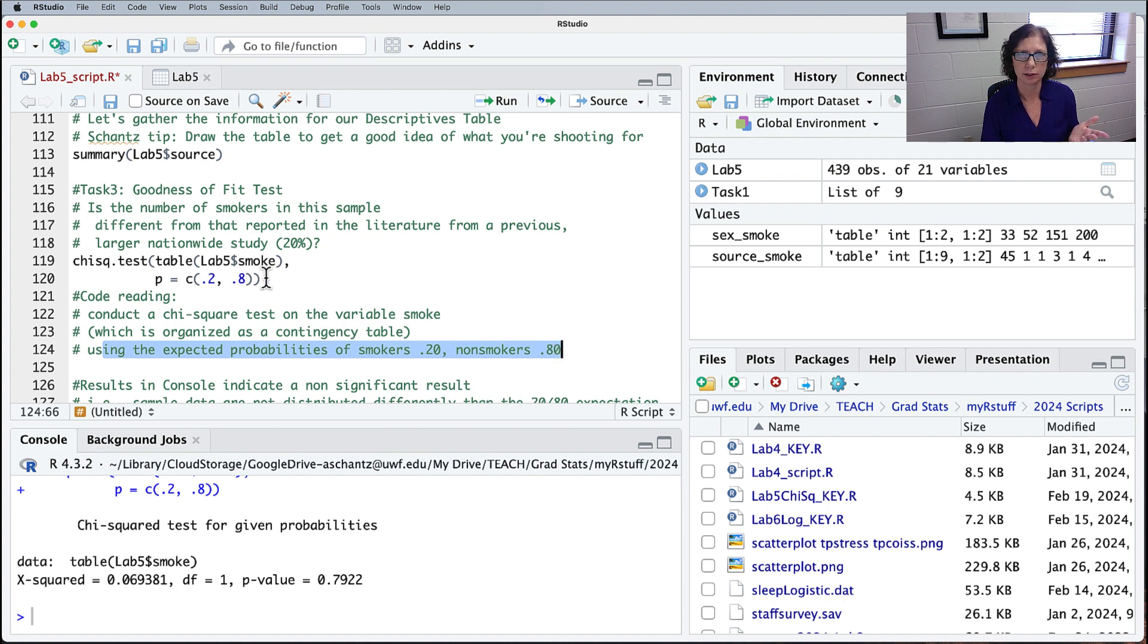
{"action": "left_click_drag", "start_coordinate": [264, 279], "coordinate": [70, 261]}
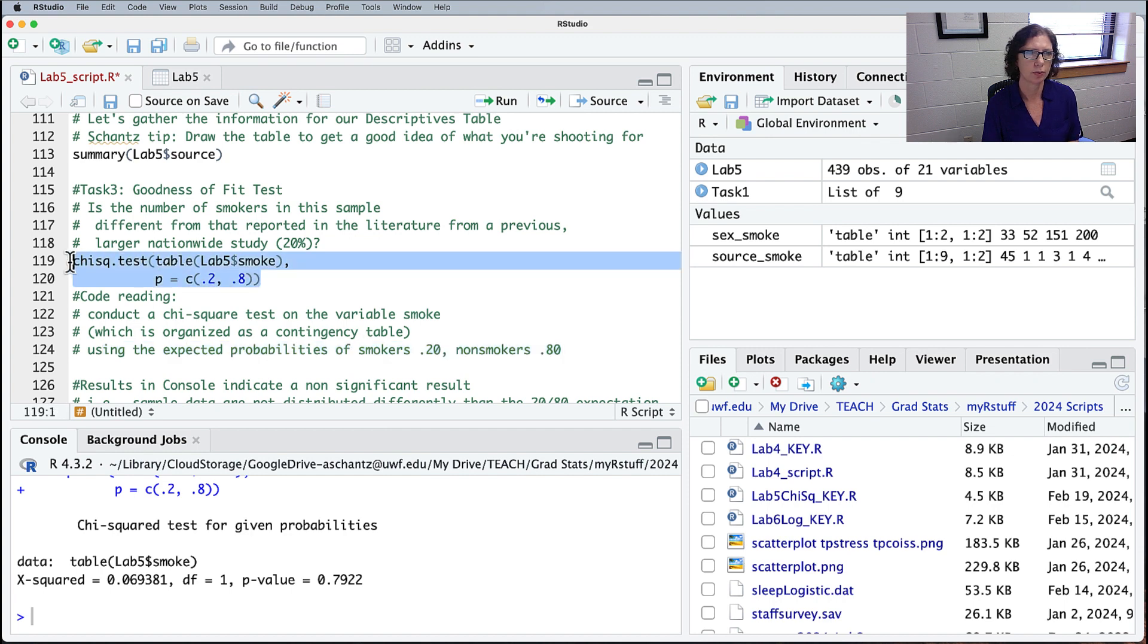
Step: Examine the goodness of fit output in the console alongside the script's result notes, highlighting the p-value, X-squared and df
{"action": "scroll", "coordinate": [313, 319], "scroll_direction": "down", "scroll_amount": 1}
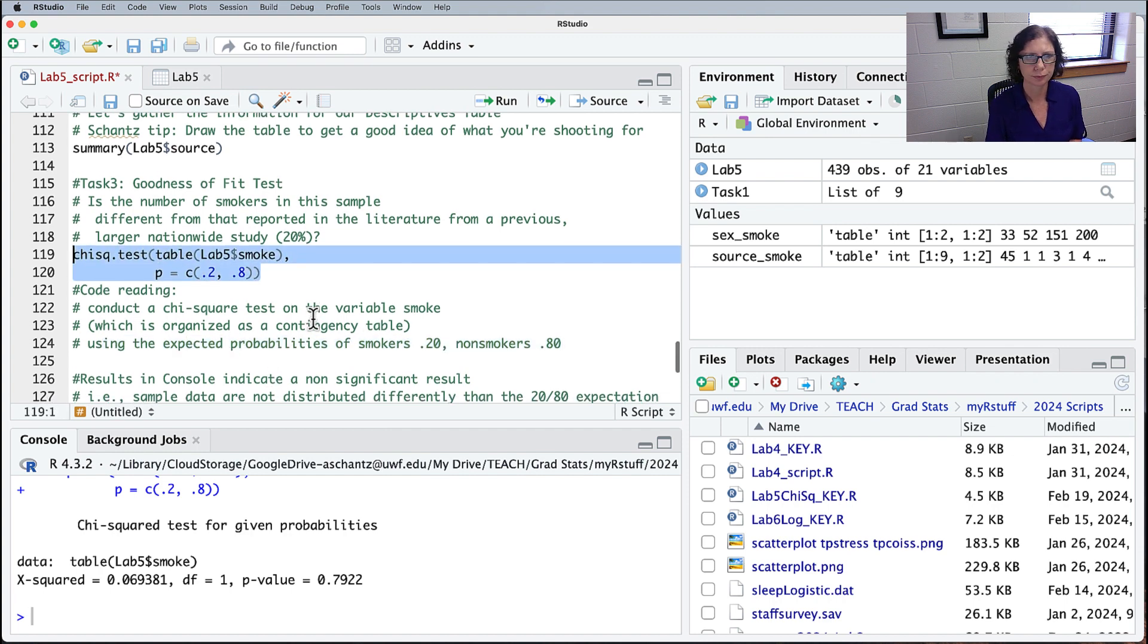
{"action": "scroll", "coordinate": [313, 318], "scroll_direction": "down", "scroll_amount": 5}
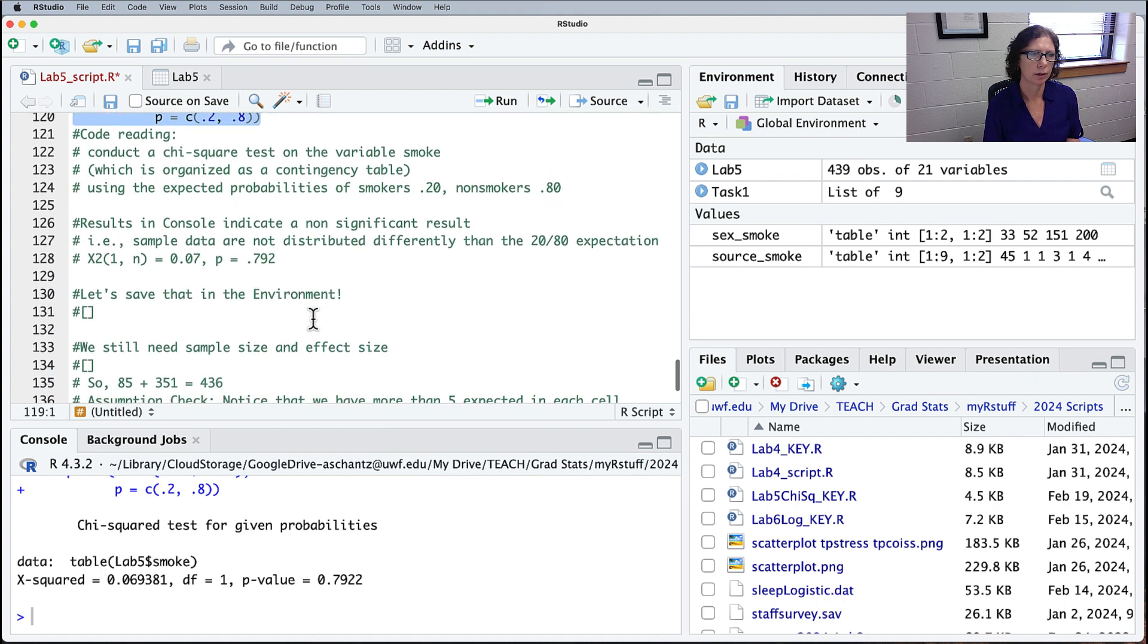
{"action": "scroll", "coordinate": [312, 319], "scroll_direction": "down", "scroll_amount": 1}
{"action": "scroll", "coordinate": [366, 317], "scroll_direction": "down", "scroll_amount": 2}
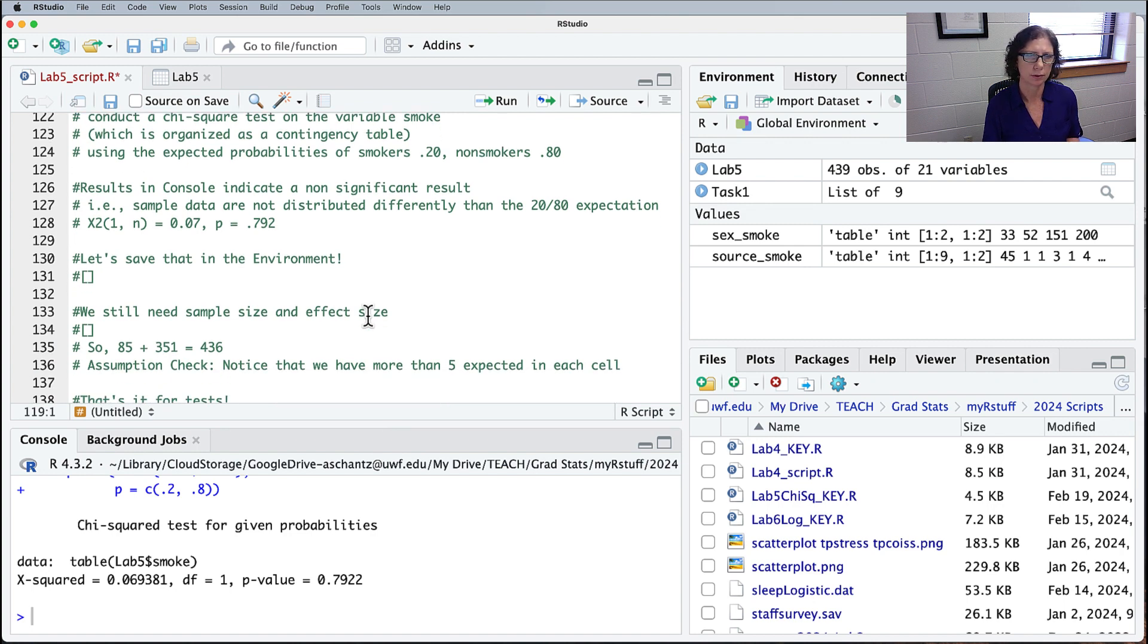
{"action": "left_click_drag", "start_coordinate": [363, 579], "coordinate": [242, 579]}
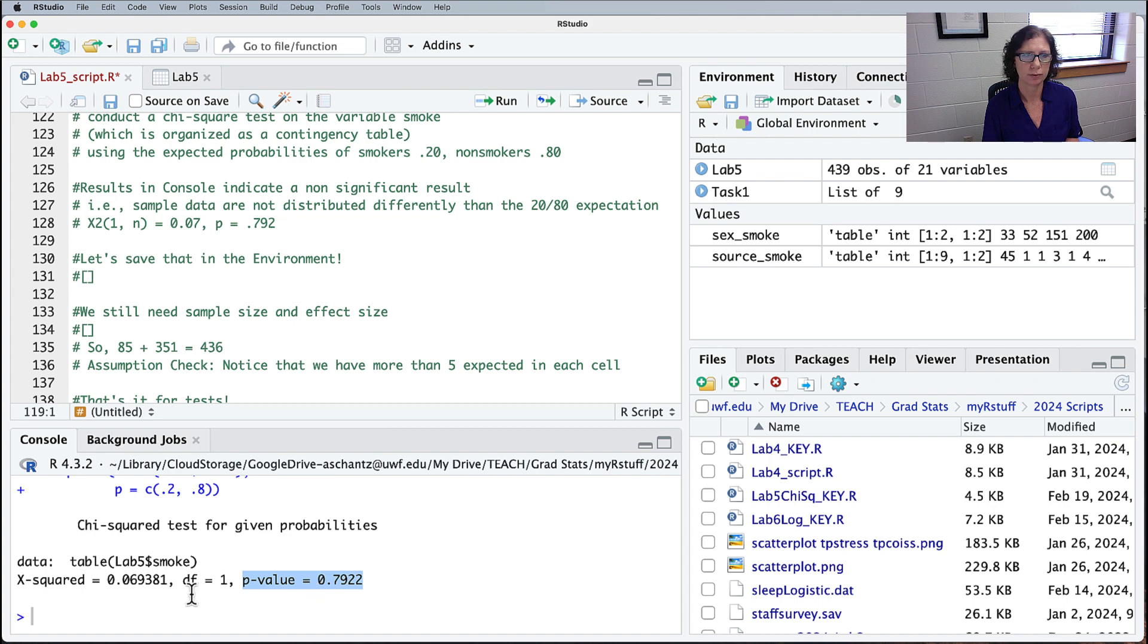
{"action": "left_click_drag", "start_coordinate": [109, 578], "coordinate": [168, 579]}
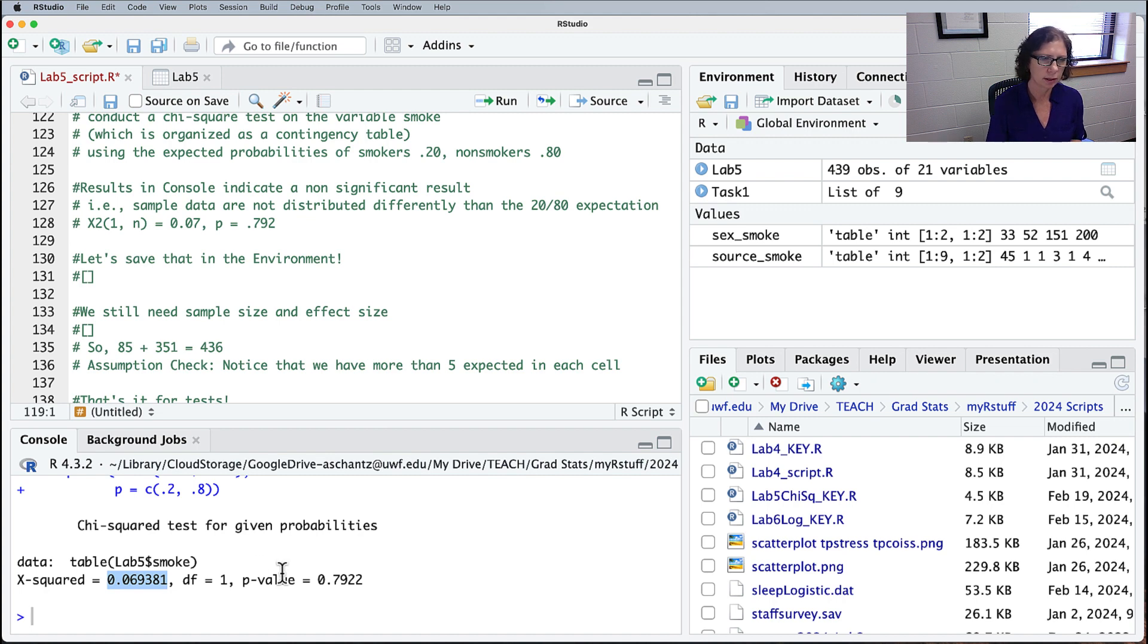
{"action": "left_click_drag", "start_coordinate": [236, 579], "coordinate": [178, 582]}
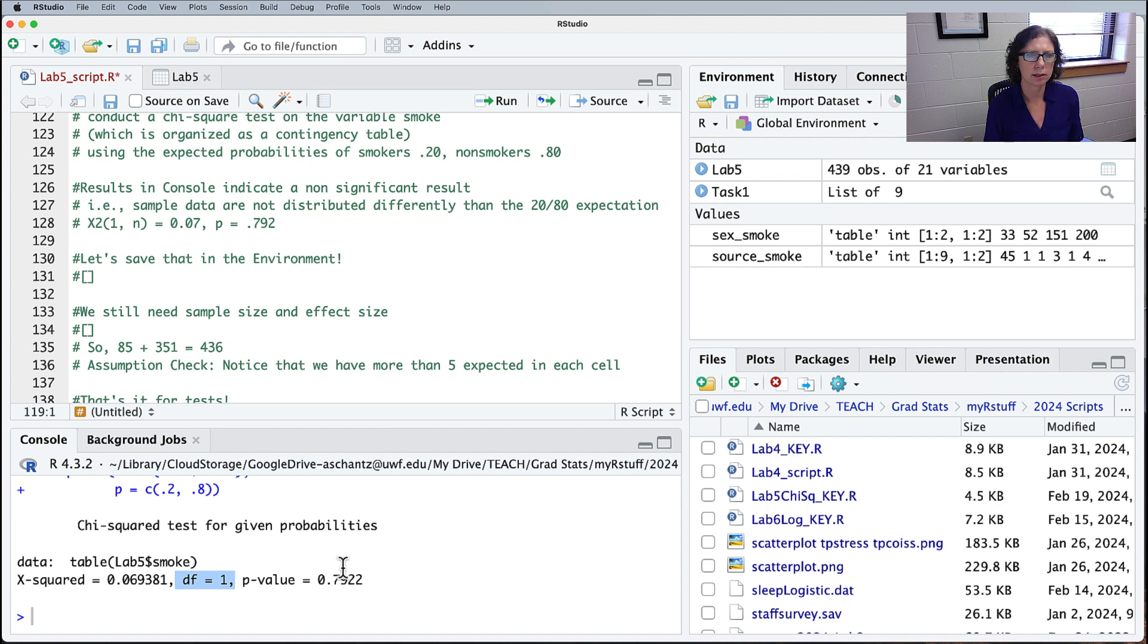
{"action": "left_click_drag", "start_coordinate": [366, 578], "coordinate": [116, 489]}
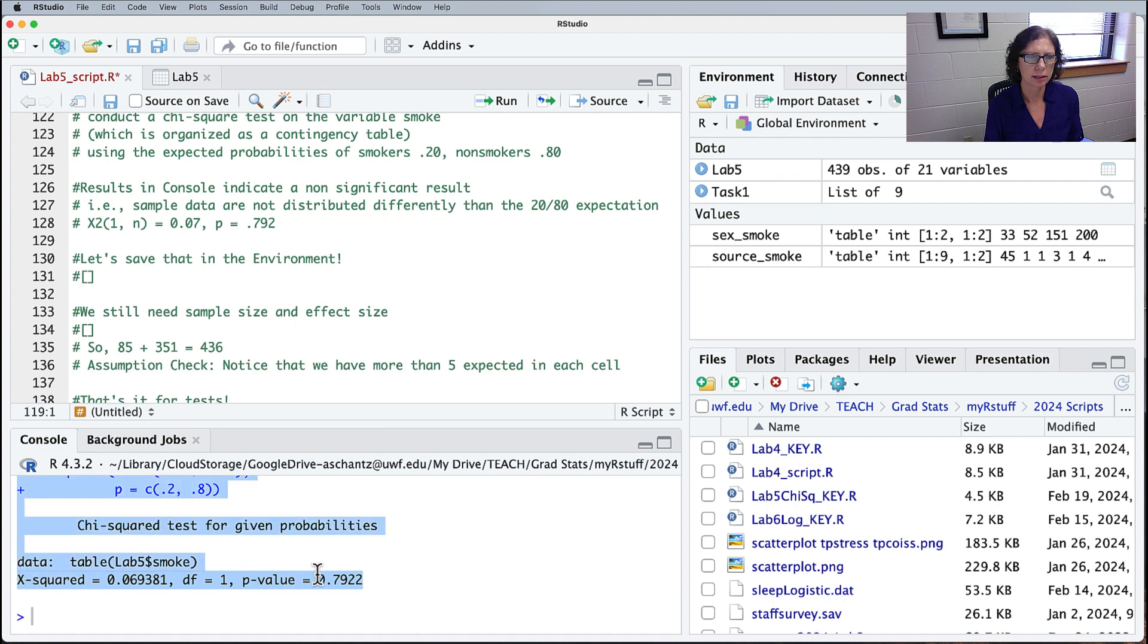
{"action": "left_click", "coordinate": [357, 581]}
{"action": "left_click_drag", "start_coordinate": [361, 579], "coordinate": [236, 579]}
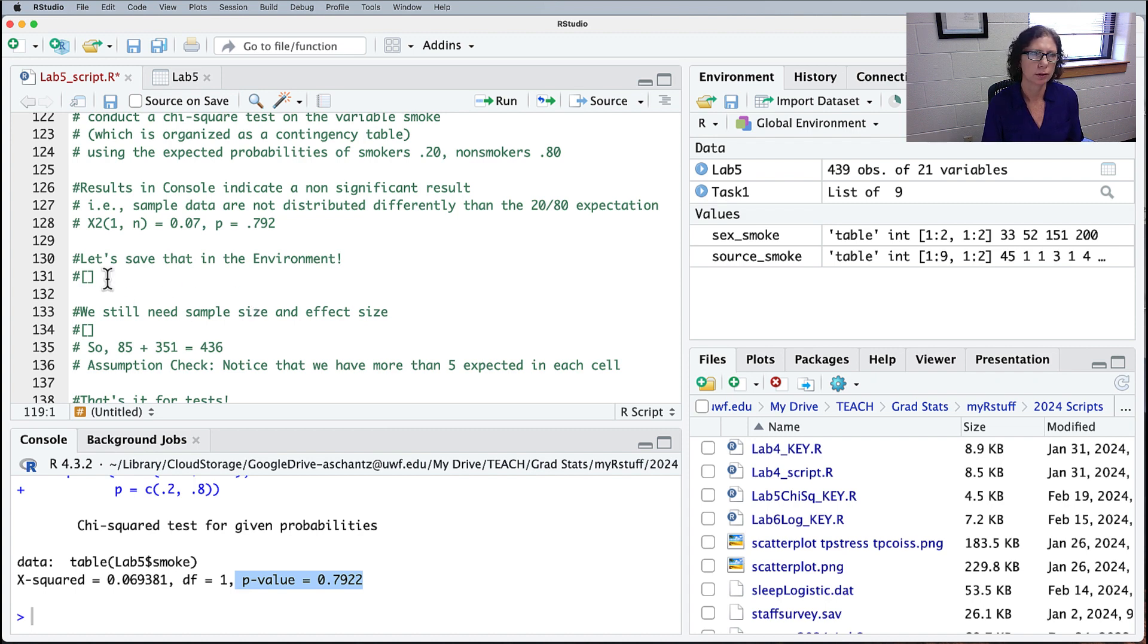
Step: Replace the placeholder under "Let's save that in the Environment!" with the assignment "Task3 <- "
{"action": "left_click_drag", "start_coordinate": [107, 276], "coordinate": [73, 277]}
{"action": "scroll", "coordinate": [400, 334], "scroll_direction": "up", "scroll_amount": 1}
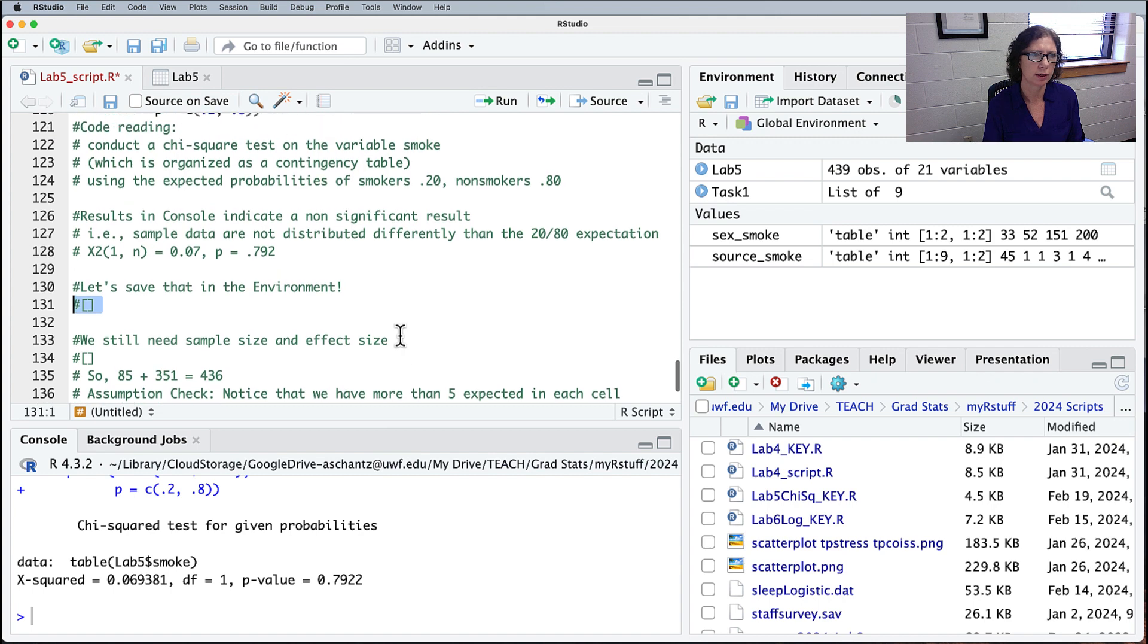
{"action": "type", "text": "Task"}
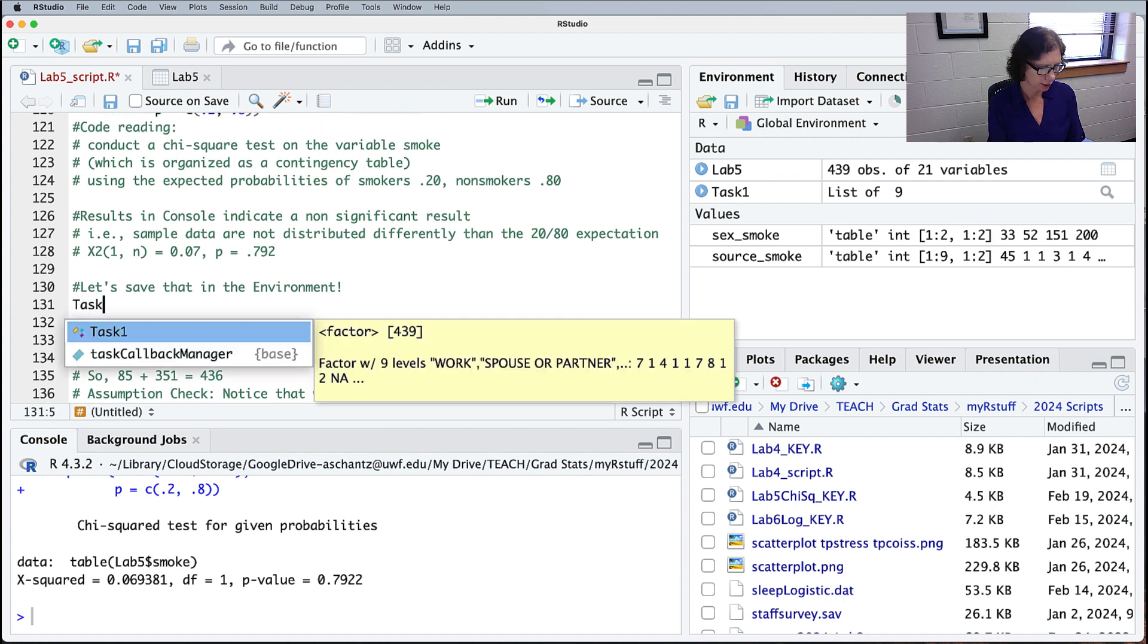
{"action": "type", "text": "3 "}
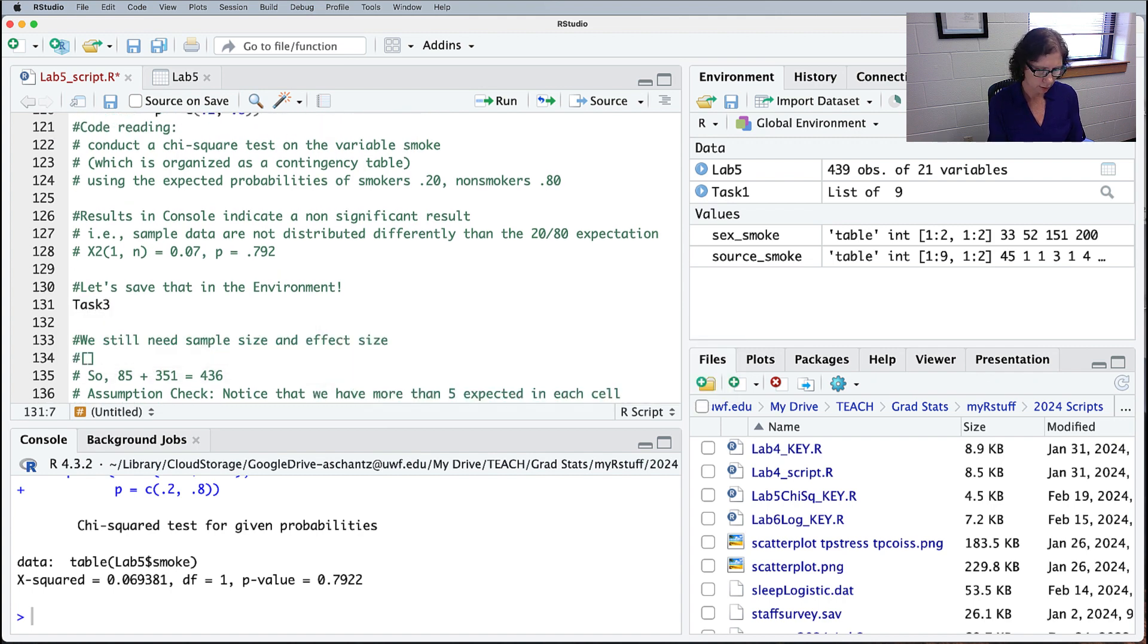
{"action": "type", "text": "<-"}
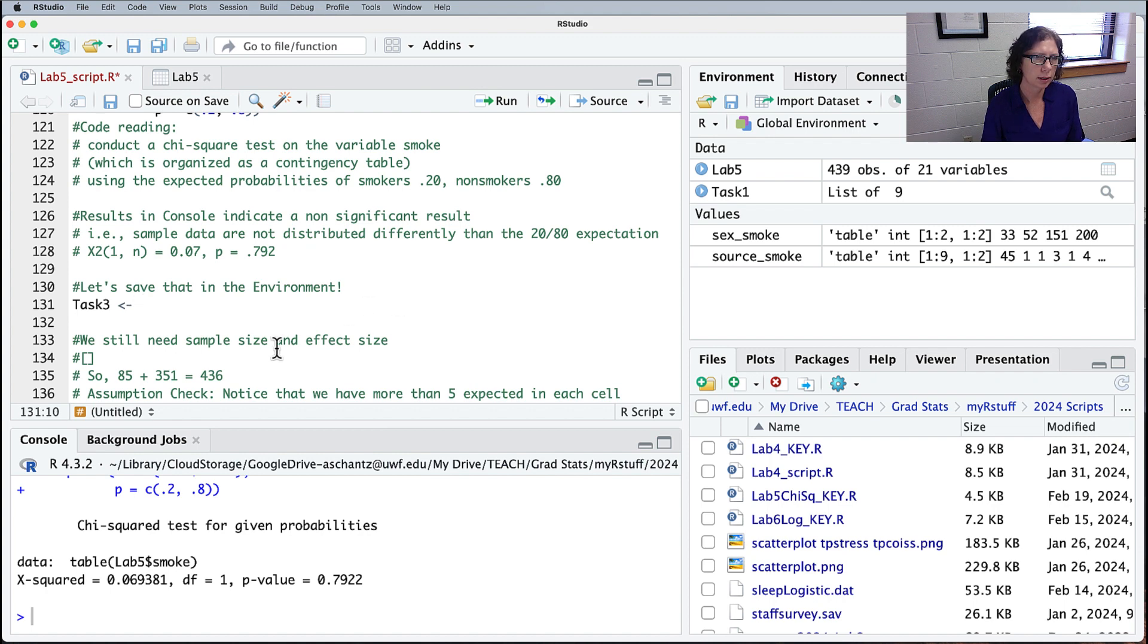
Step: Complete the "Task3 <-" assignment with a copy of chisq.test(table(Lab5$smoke), p = c(.2, .8)), run it, and inspect Task3's contents in the Environment
{"action": "scroll", "coordinate": [277, 349], "scroll_direction": "up", "scroll_amount": 3}
{"action": "double_click", "coordinate": [73, 172]}
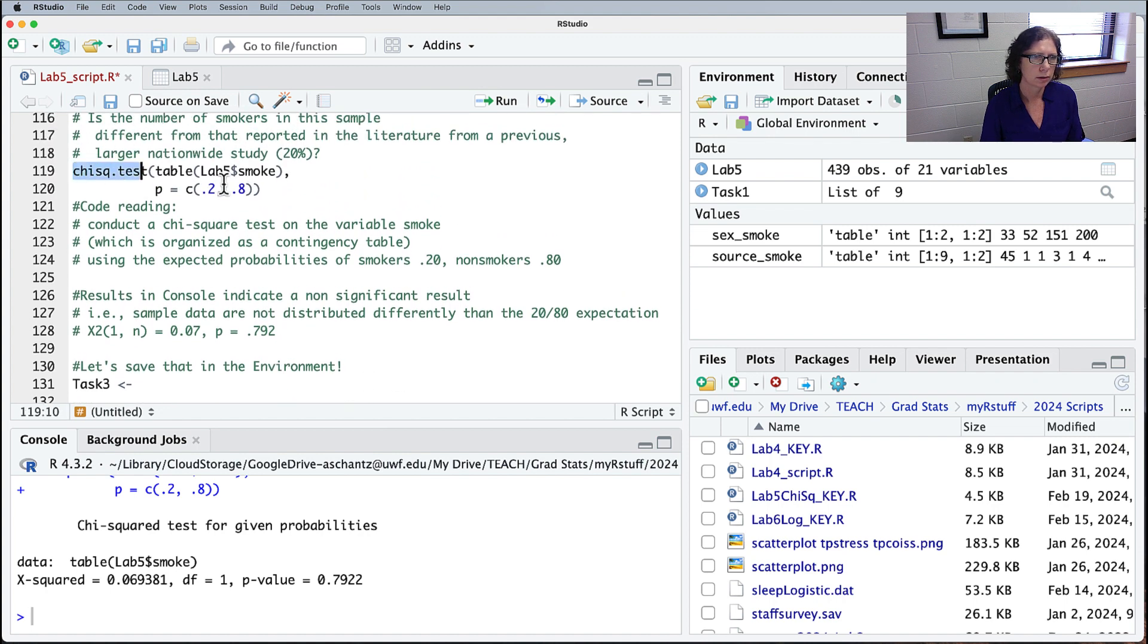
{"action": "left_click_drag", "start_coordinate": [224, 179], "coordinate": [285, 193]}
{"action": "key", "text": "super+c"}
{"action": "scroll", "coordinate": [263, 203], "scroll_direction": "down", "scroll_amount": 5}
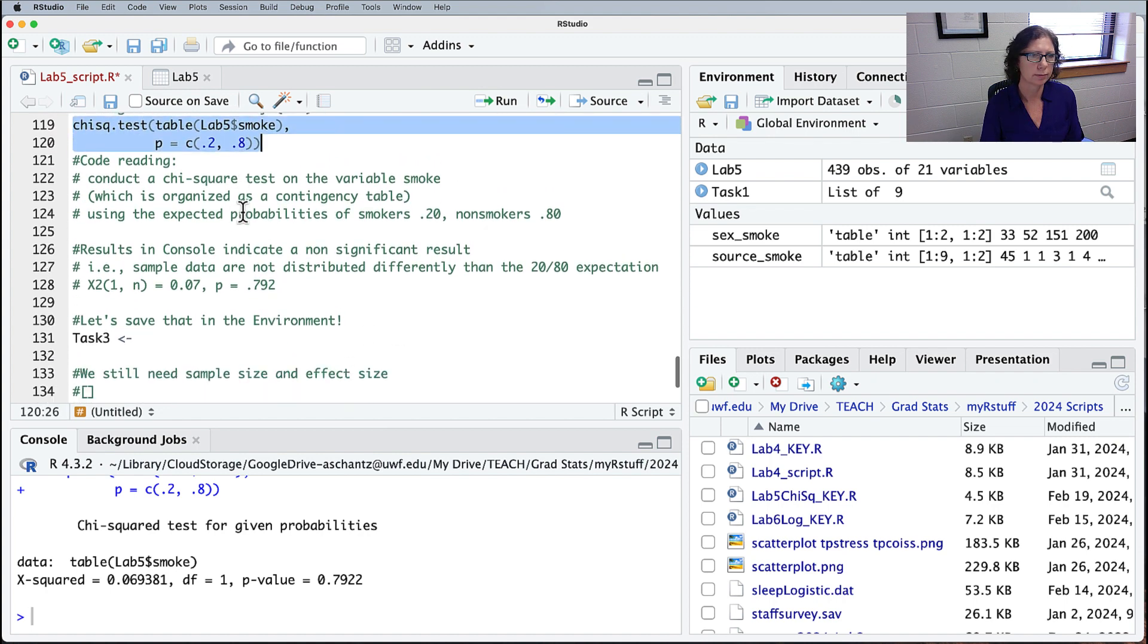
{"action": "left_click", "coordinate": [173, 258]}
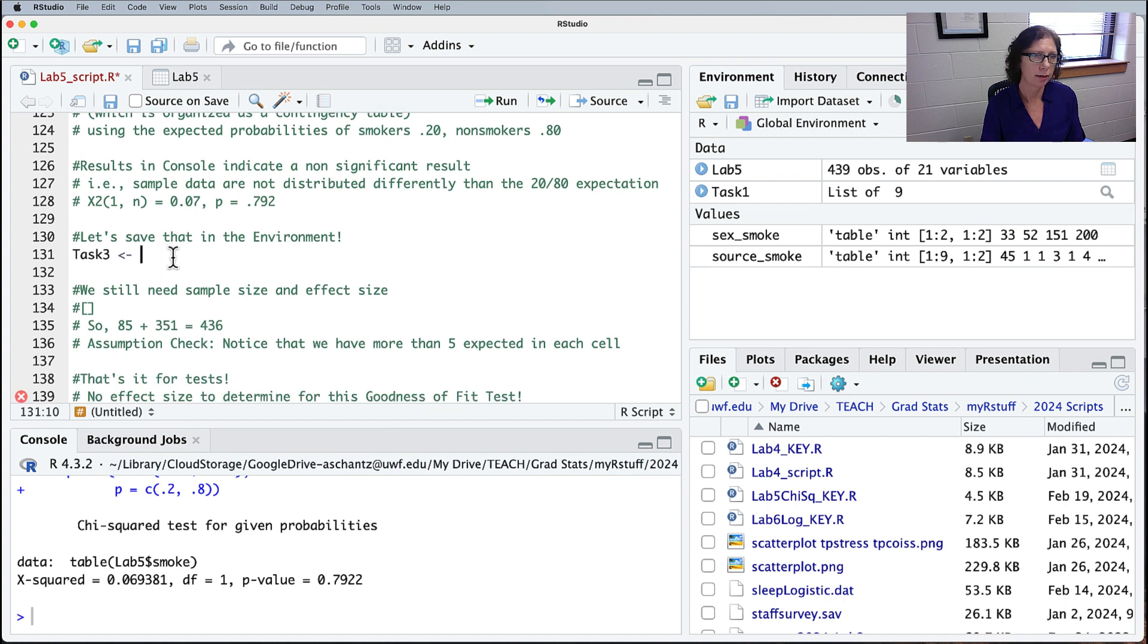
{"action": "key", "text": "super+v"}
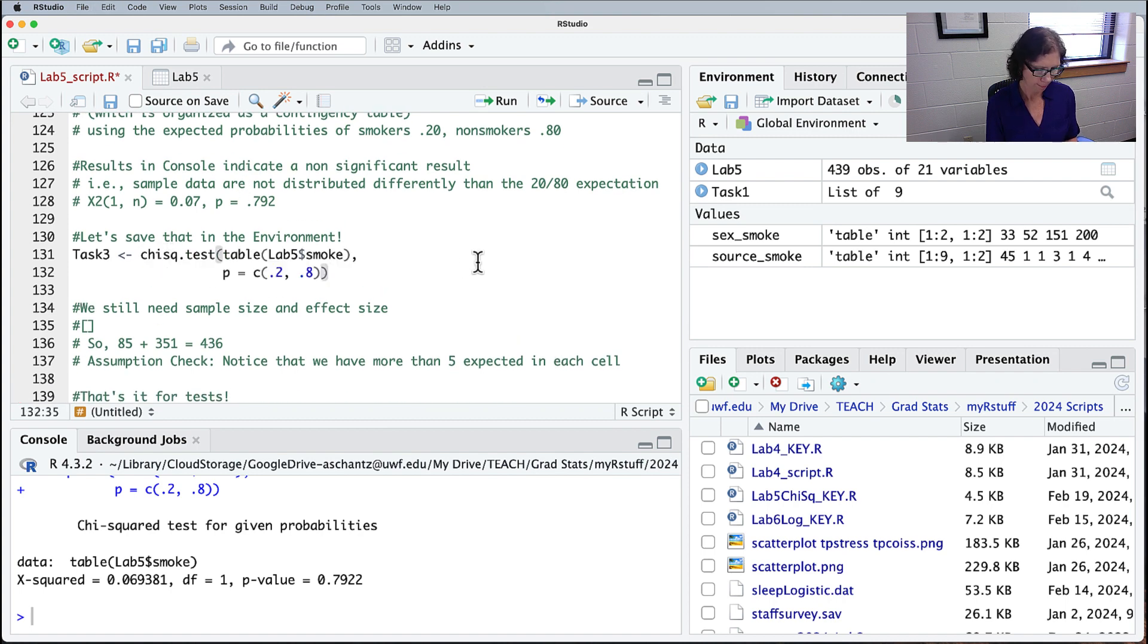
{"action": "key", "text": "super+Return"}
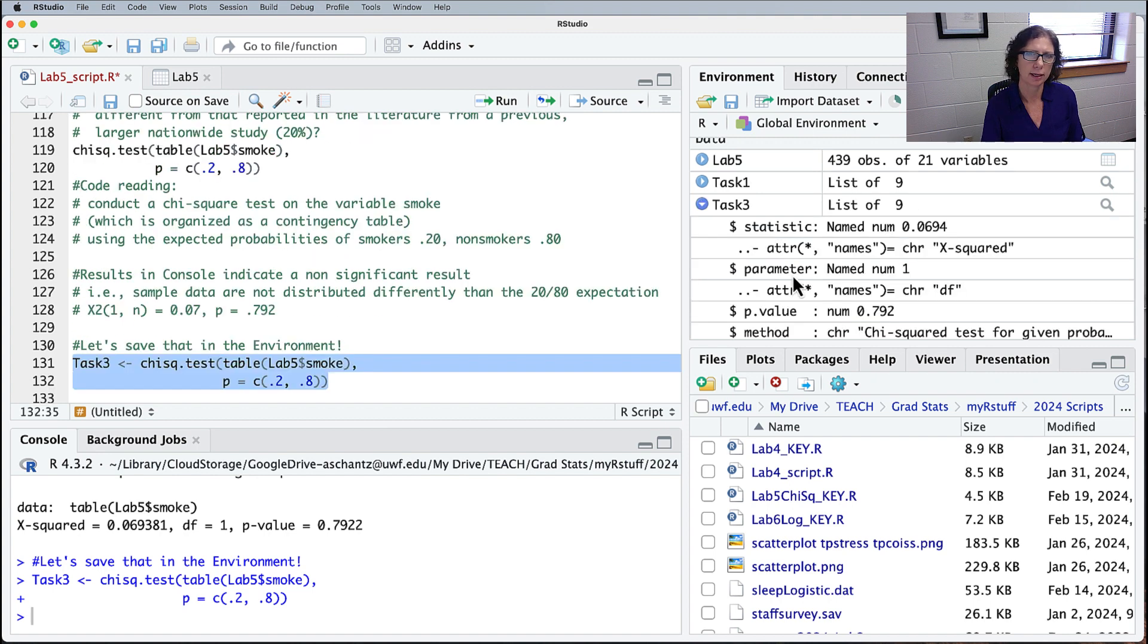
{"action": "scroll", "coordinate": [798, 268], "scroll_direction": "down", "scroll_amount": 5}
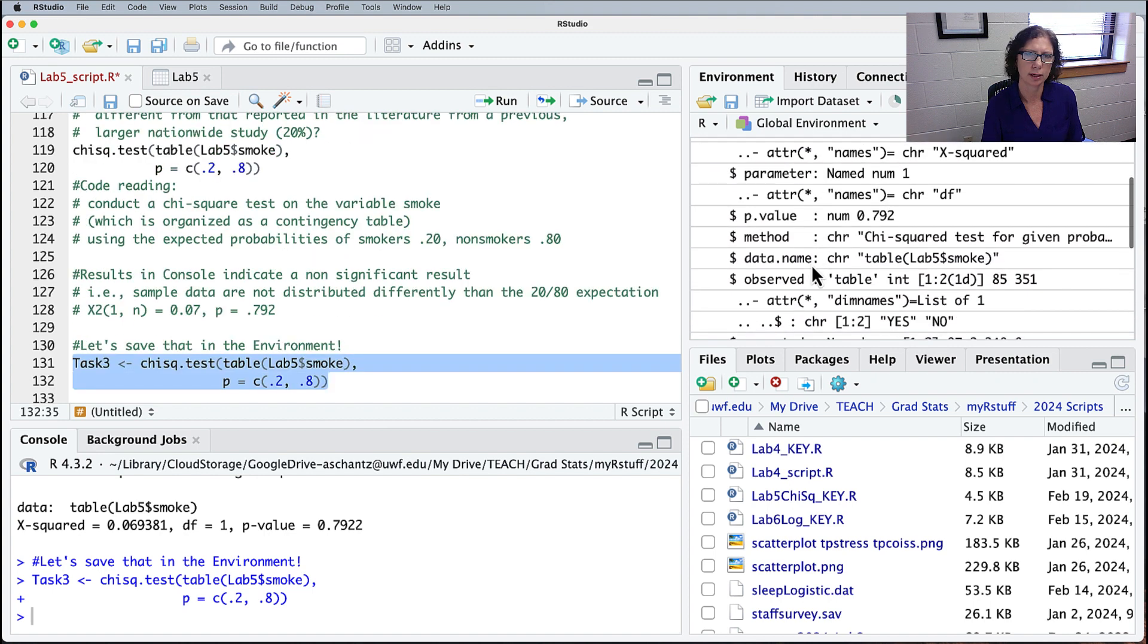
Step: Shorten the comment to "#We still need sample size", replace the placeholder beneath it with Task3$observed, and run that line
{"action": "left_click", "coordinate": [381, 334]}
{"action": "scroll", "coordinate": [386, 330], "scroll_direction": "down", "scroll_amount": 4}
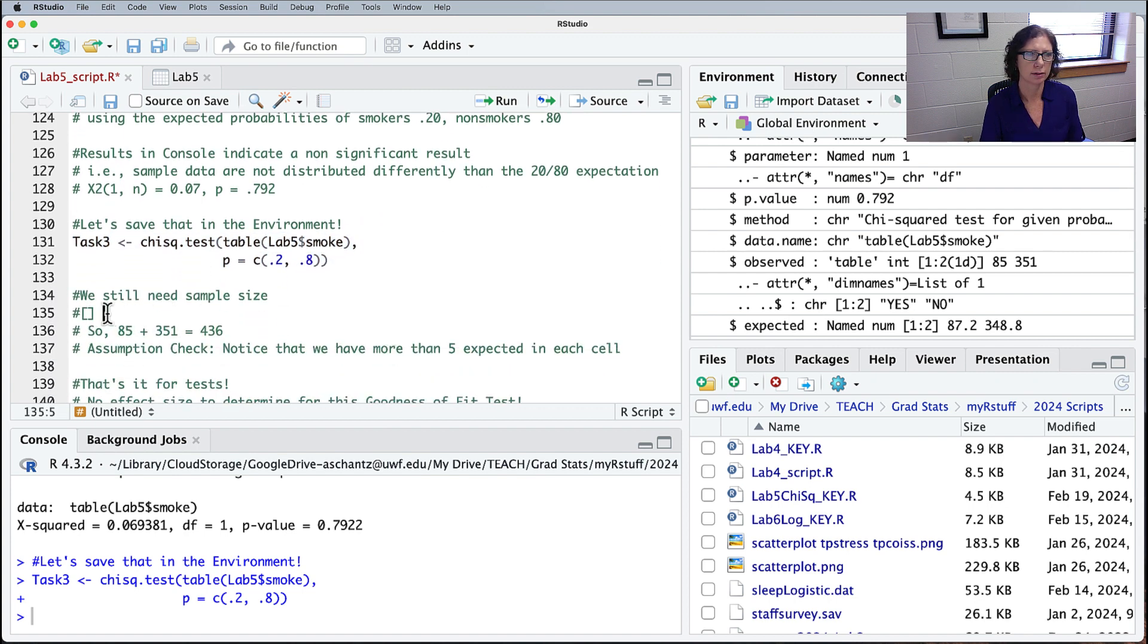
{"action": "left_click_drag", "start_coordinate": [107, 314], "coordinate": [63, 320]}
{"action": "type", "text": "Task3"}
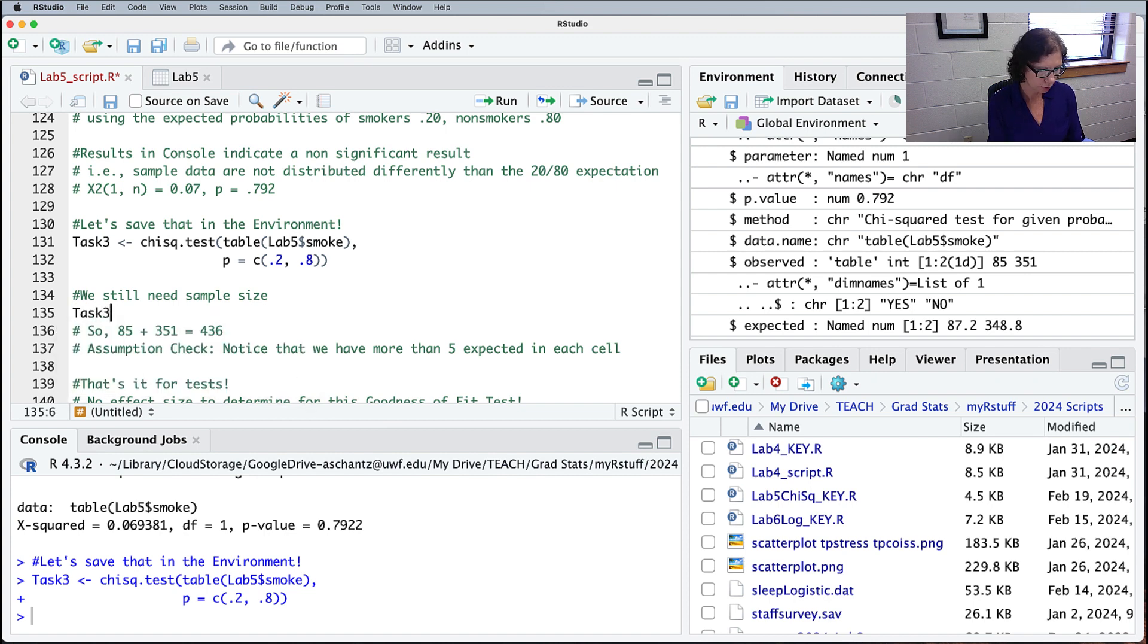
{"action": "type", "text": "$ob"}
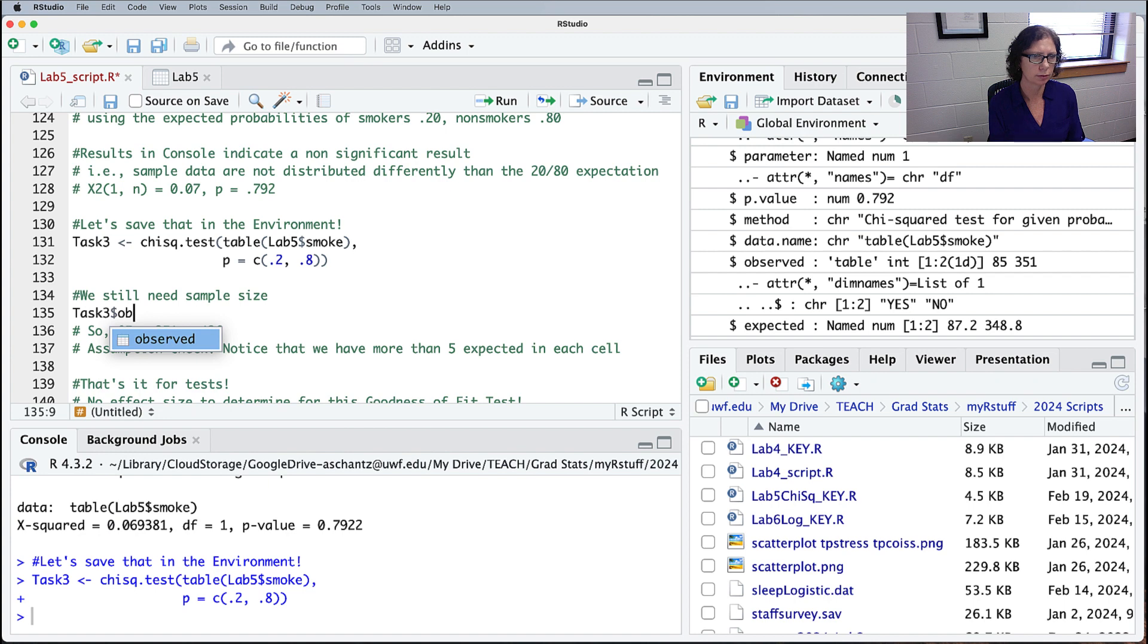
{"action": "key", "text": "Return"}
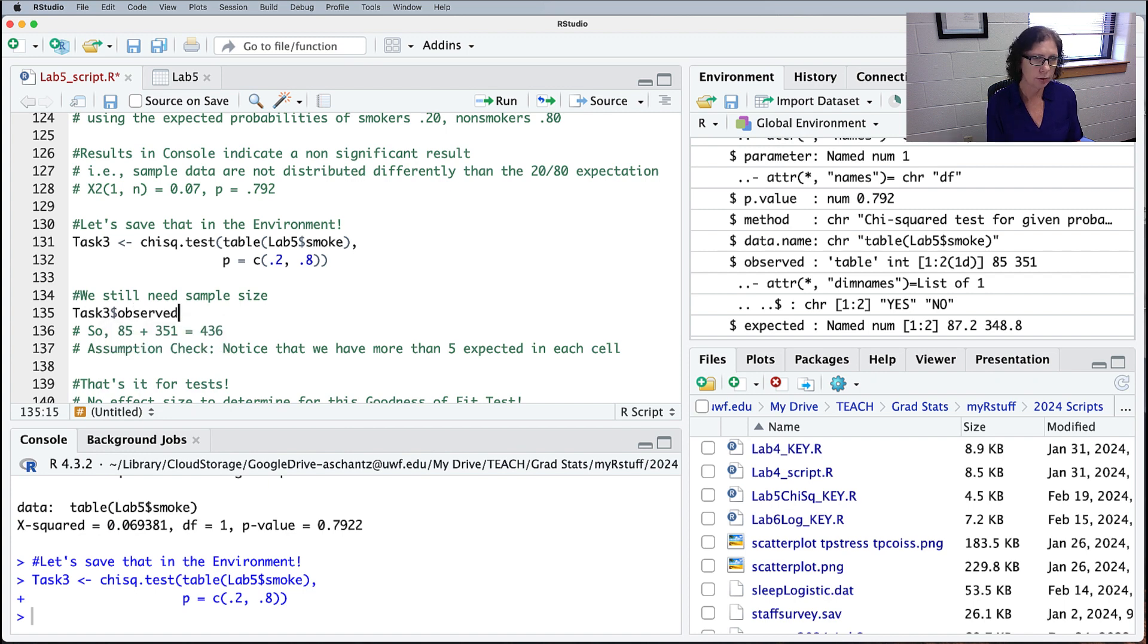
{"action": "key", "text": "super+Return"}
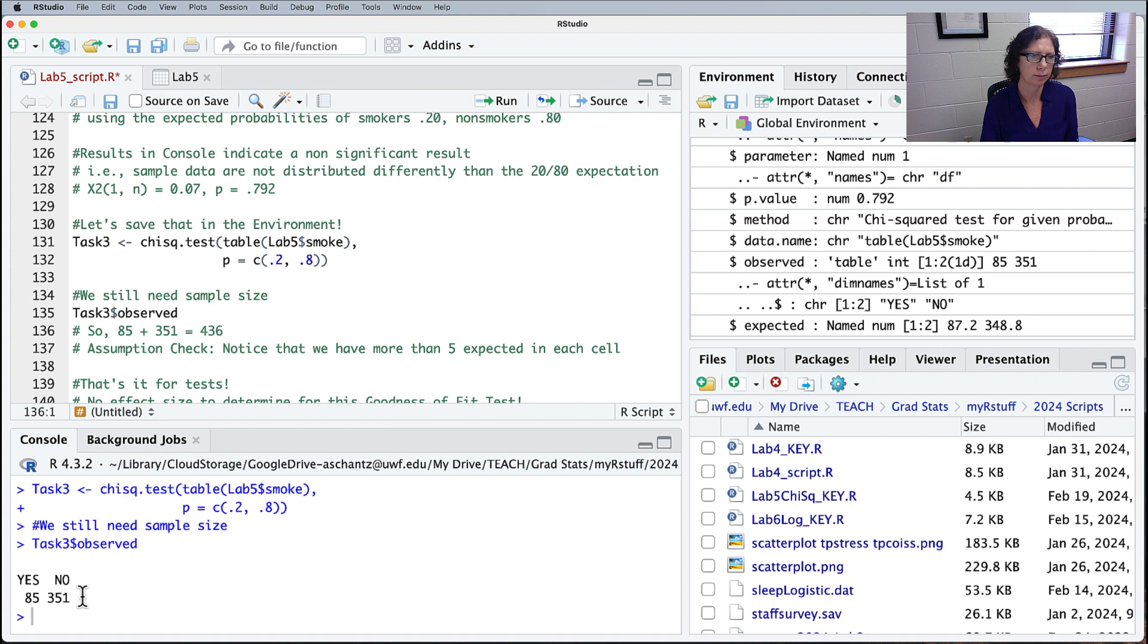
{"action": "left_click_drag", "start_coordinate": [224, 330], "coordinate": [202, 331]}
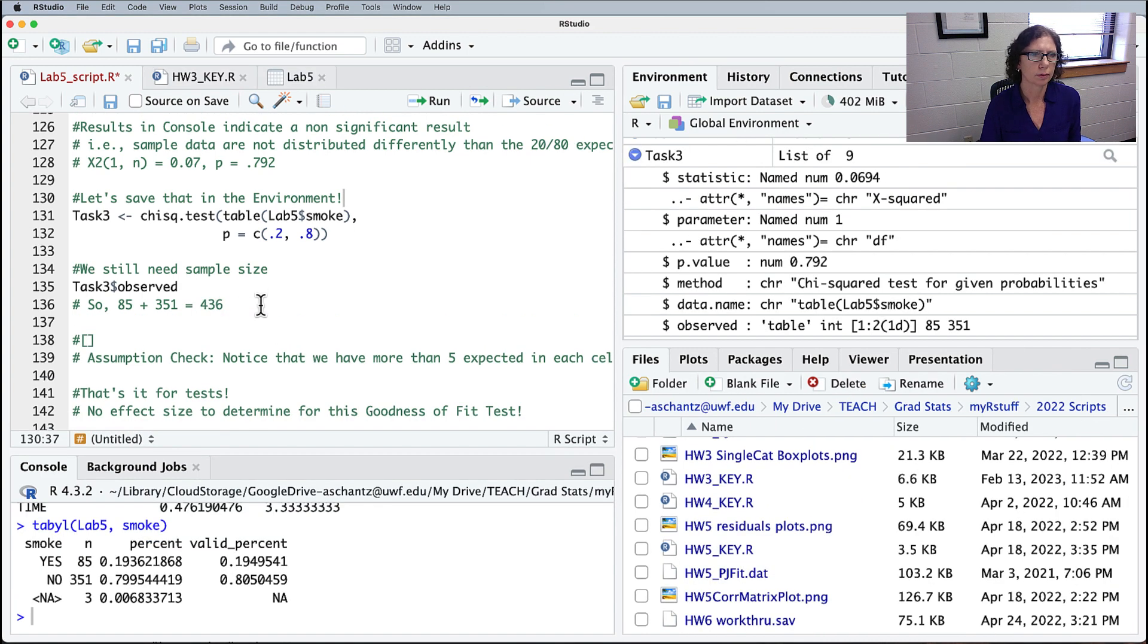
Step: Replace the placeholder above the Assumption Check comment with Task3$expected and run that line
{"action": "left_click", "coordinate": [261, 305]}
{"action": "left_click_drag", "start_coordinate": [88, 358], "coordinate": [218, 357]}
{"action": "left_click_drag", "start_coordinate": [96, 339], "coordinate": [53, 343]}
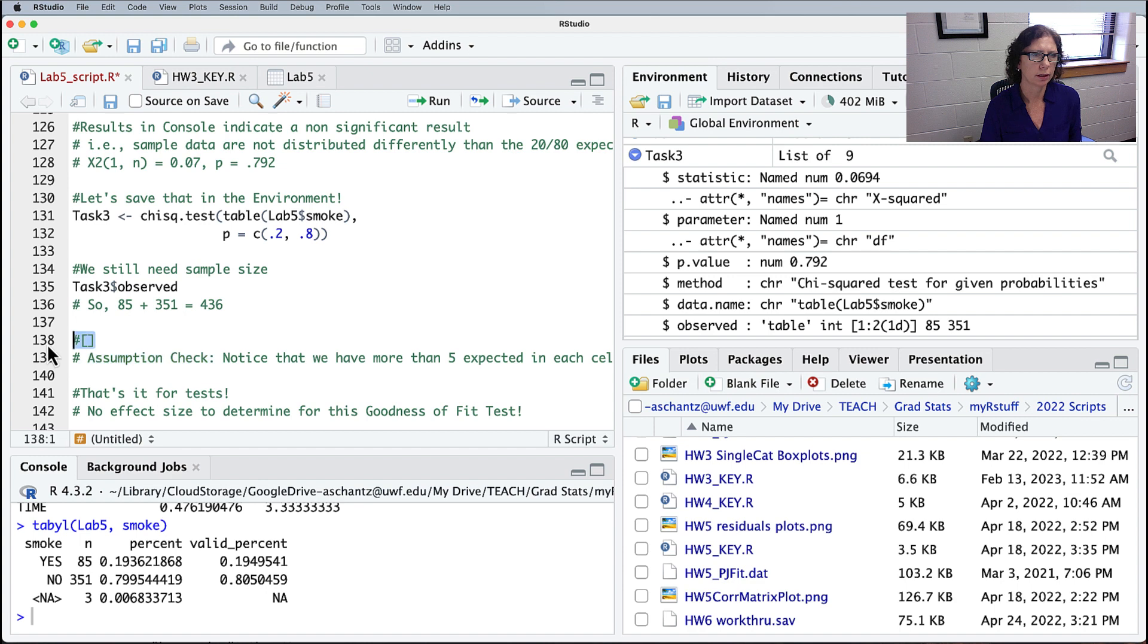
{"action": "type", "text": "Task"}
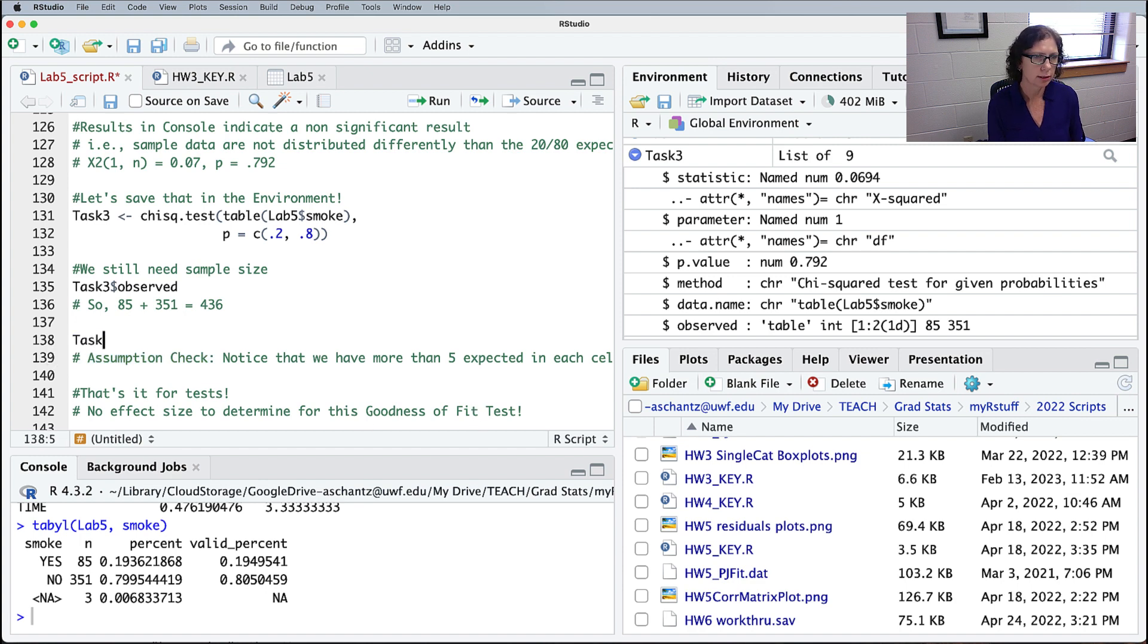
{"action": "type", "text": "3"}
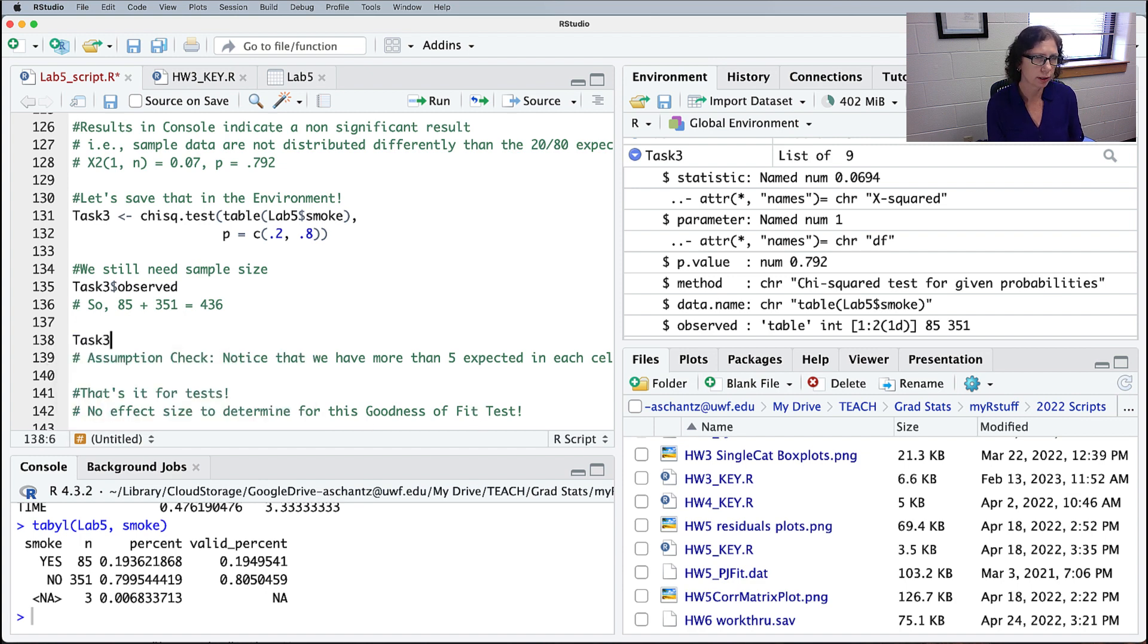
{"action": "type", "text": "$"}
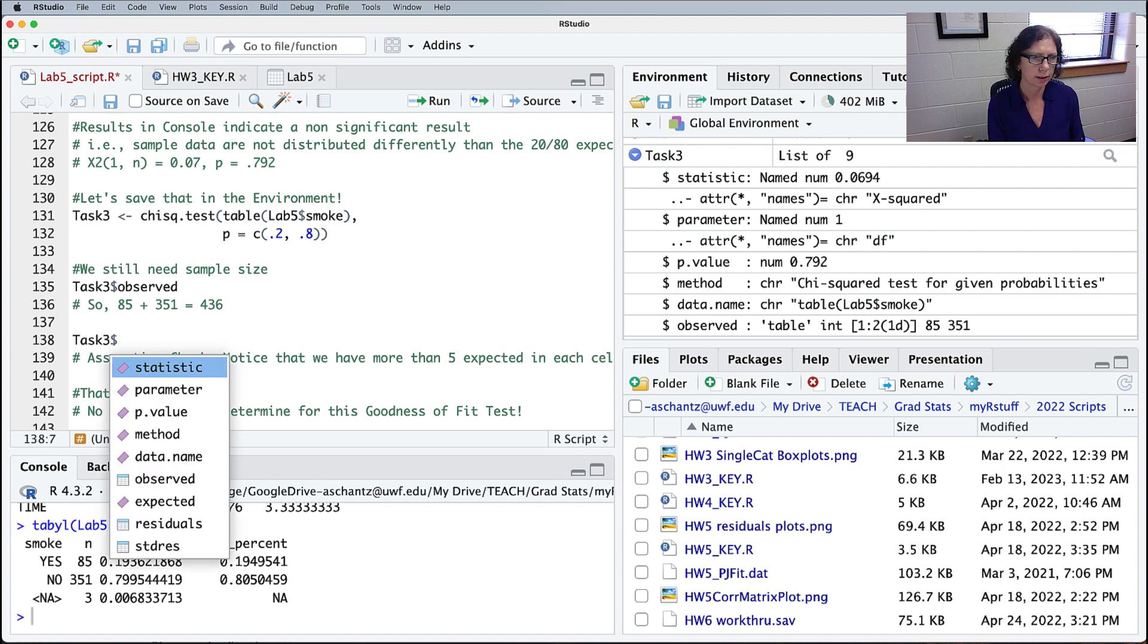
{"action": "type", "text": "e"}
{"action": "key", "text": "Tab"}
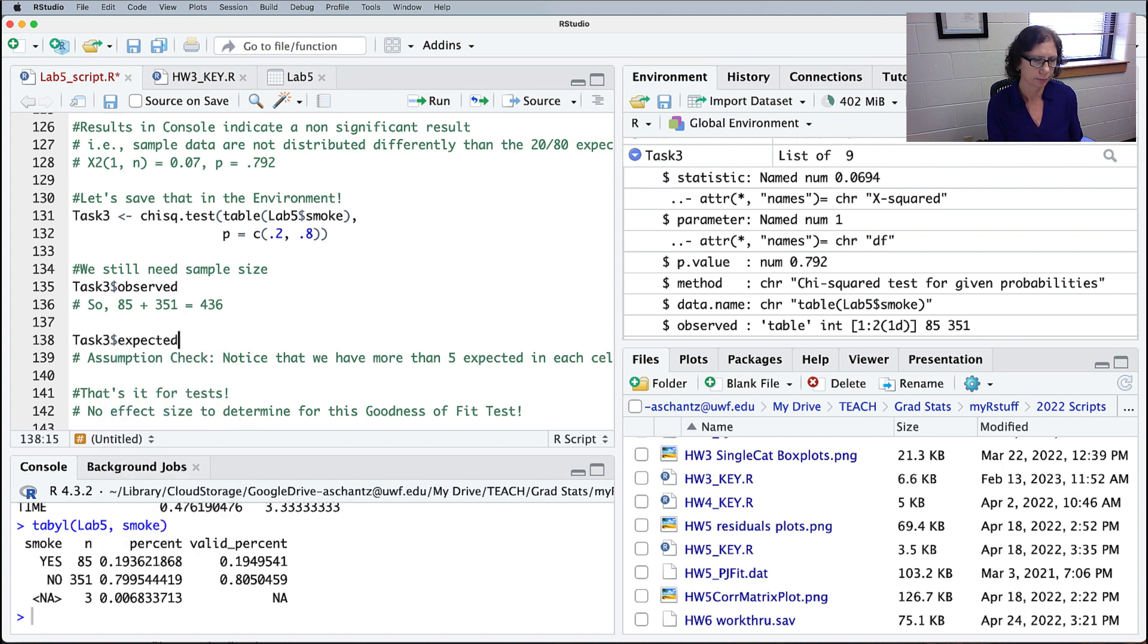
{"action": "key", "text": "super+Return"}
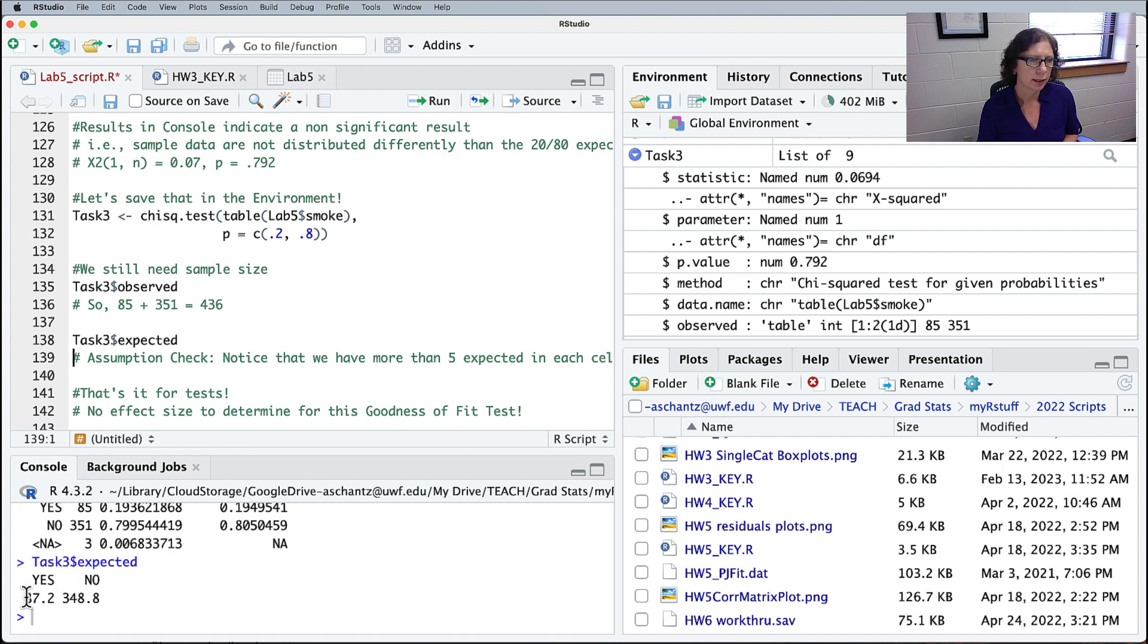
Step: Compare the expected counts in the console with the Assumption Check comment, and read the note on effect size for the Goodness of Fit Test
{"action": "left_click_drag", "start_coordinate": [23, 597], "coordinate": [103, 598]}
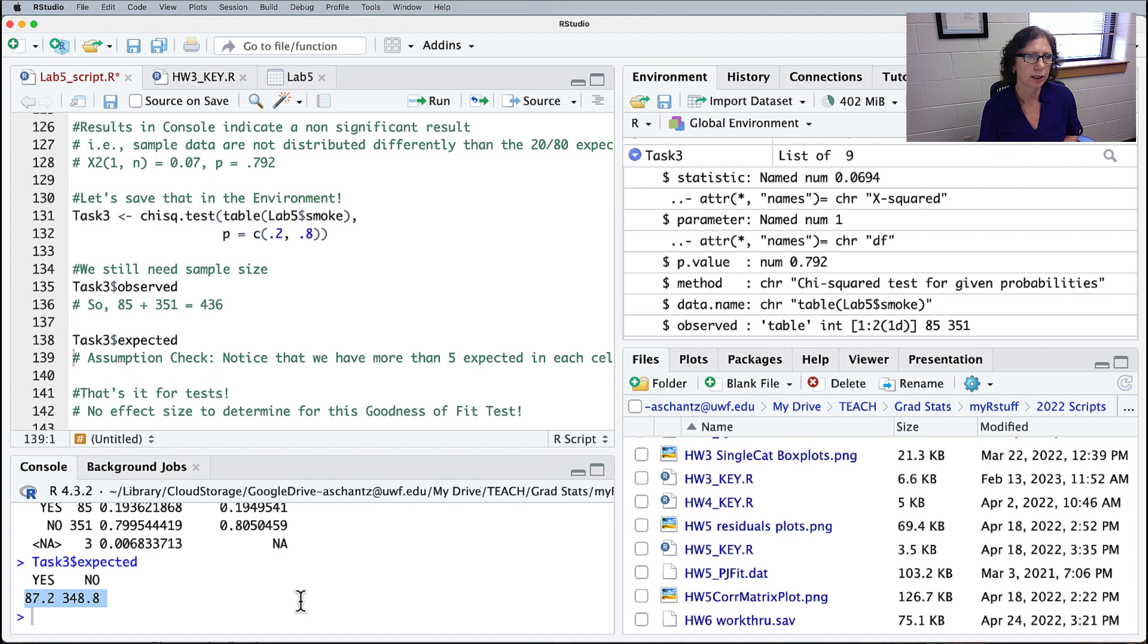
{"action": "left_click_drag", "start_coordinate": [350, 359], "coordinate": [547, 361]}
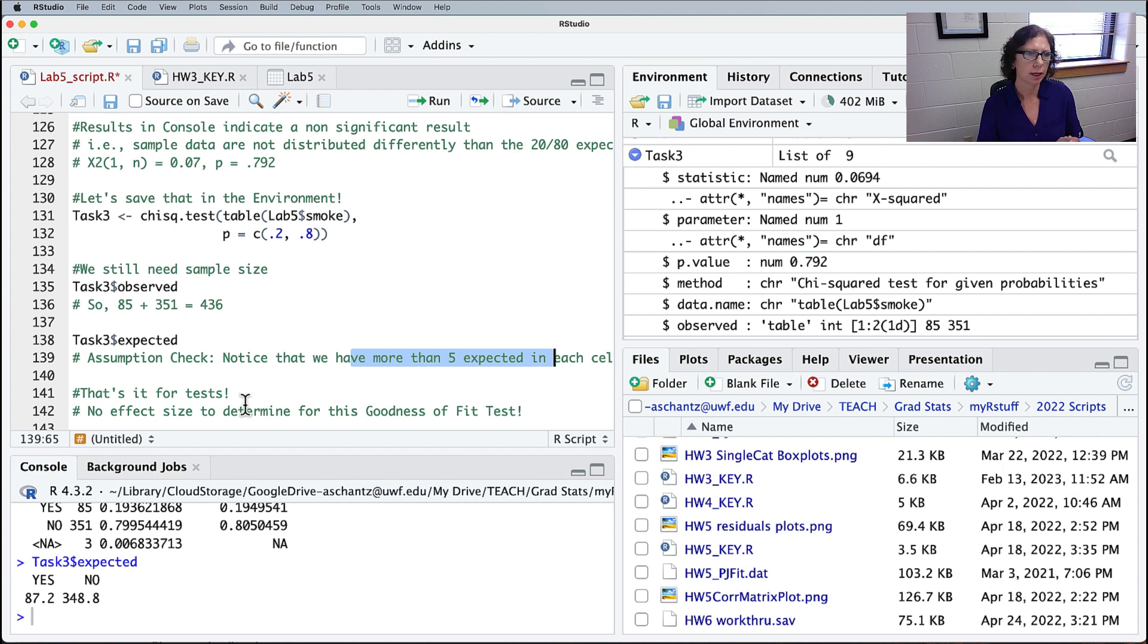
{"action": "left_click_drag", "start_coordinate": [111, 411], "coordinate": [574, 395]}
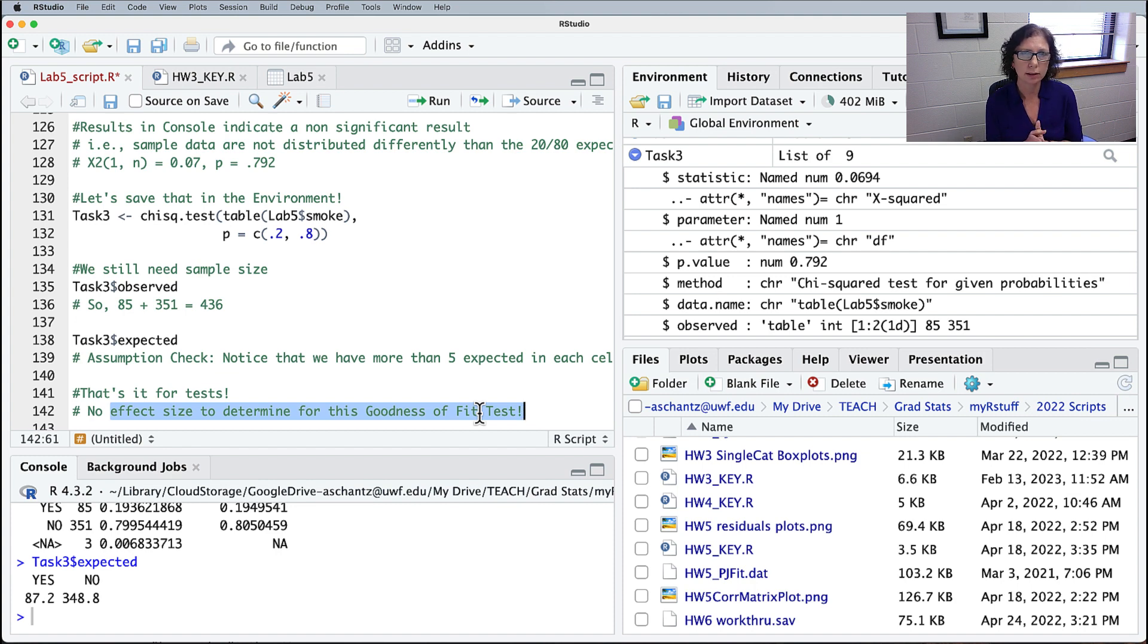
Step: Switch to the Lab5 ChiSquare lab sheet in Word and examine the goodness of fit write-up, highlighting its statistics, concluding sentence and sample percentage
{"action": "key", "text": "super+Tab"}
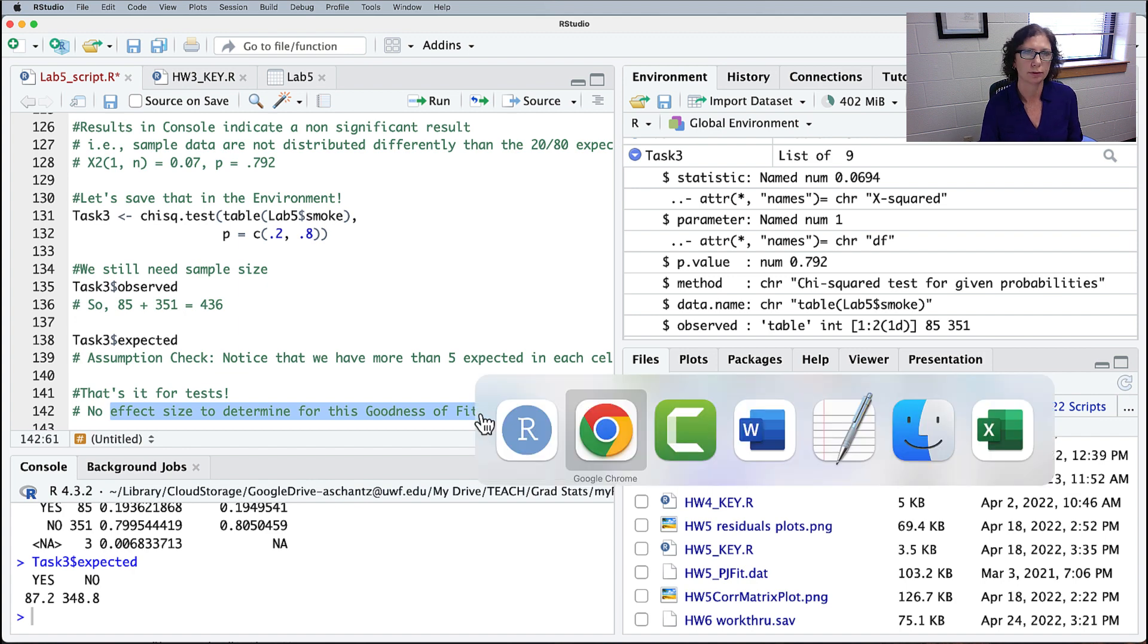
{"action": "key", "text": "super+Tab"}
{"action": "key", "text": "super+Tab"}
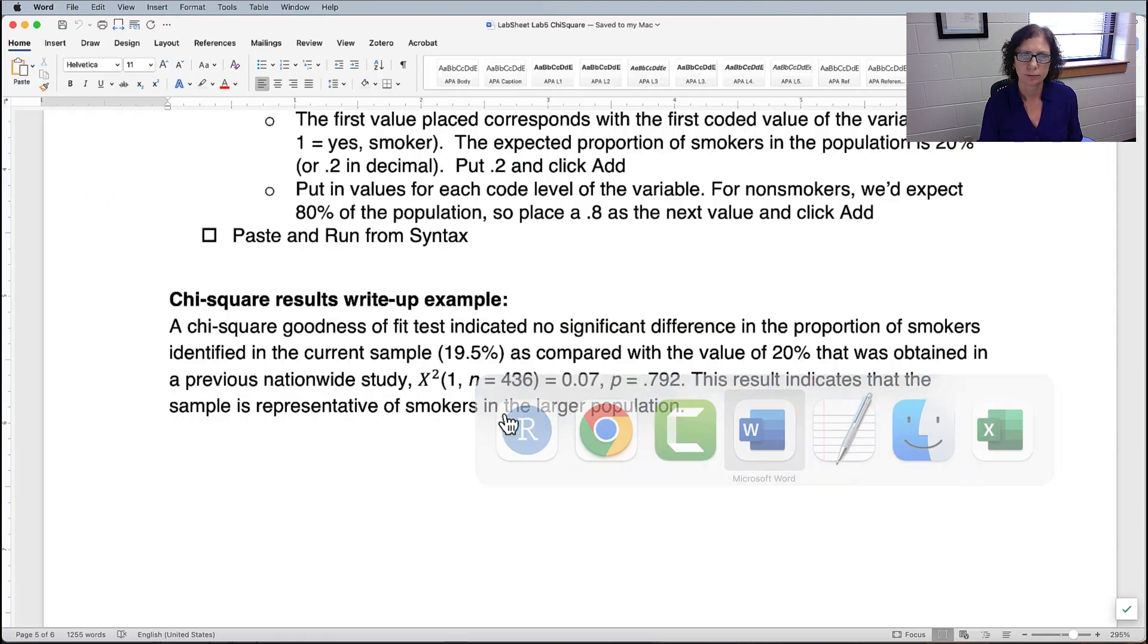
{"action": "scroll", "coordinate": [476, 323], "scroll_direction": "up", "scroll_amount": 1}
{"action": "left_click_drag", "start_coordinate": [274, 351], "coordinate": [794, 353]}
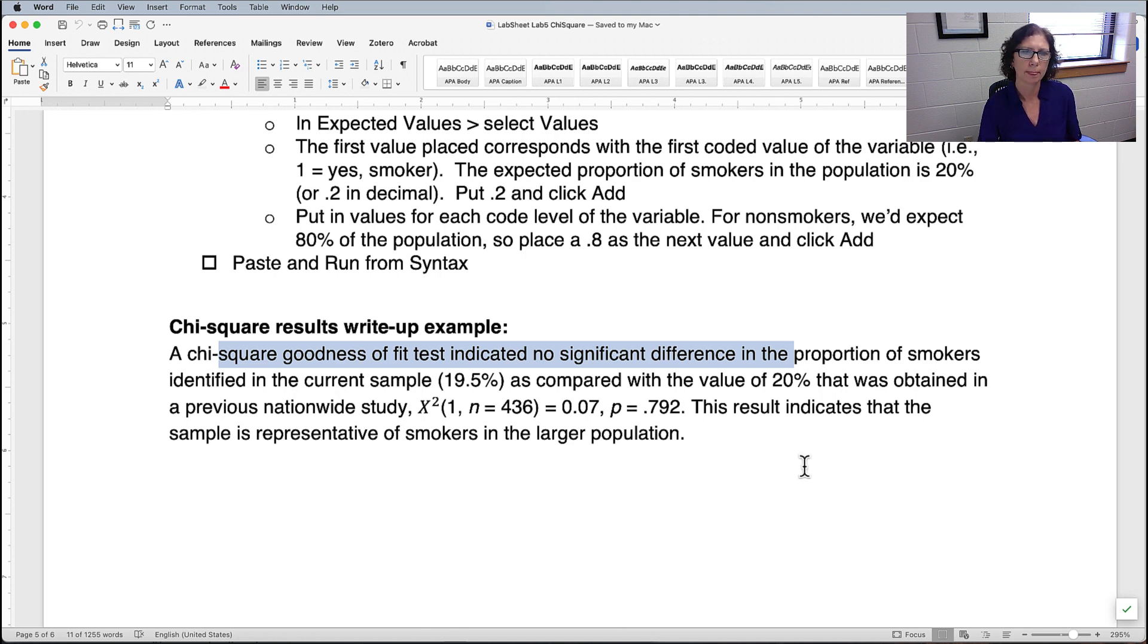
{"action": "left_click", "coordinate": [424, 406]}
{"action": "left_click_drag", "start_coordinate": [424, 407], "coordinate": [682, 407]}
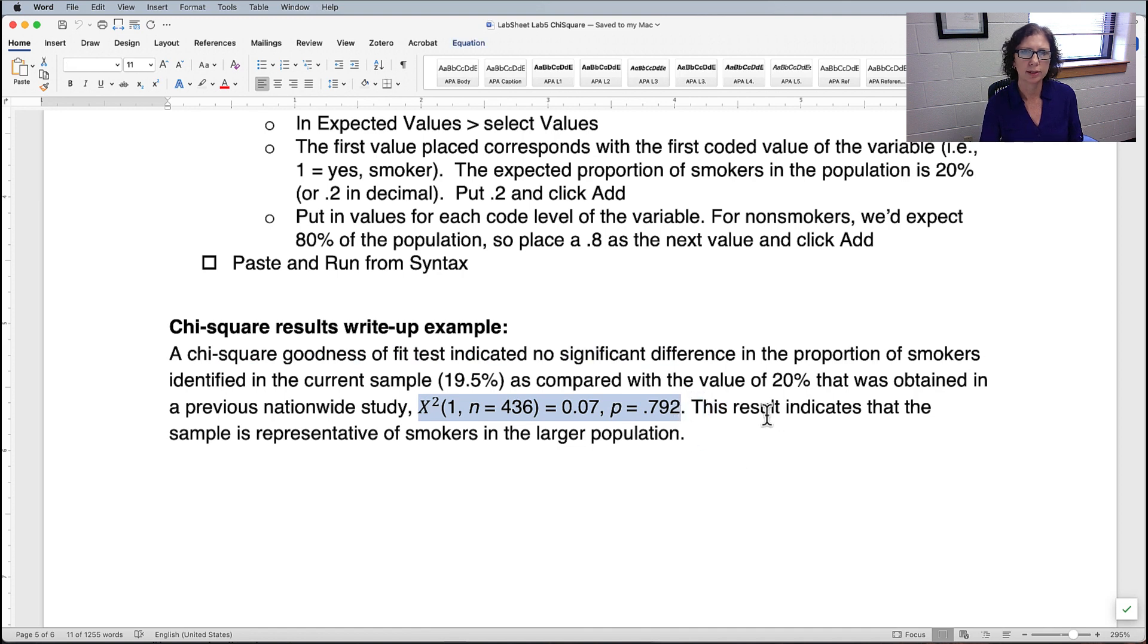
{"action": "left_click_drag", "start_coordinate": [692, 407], "coordinate": [710, 435]}
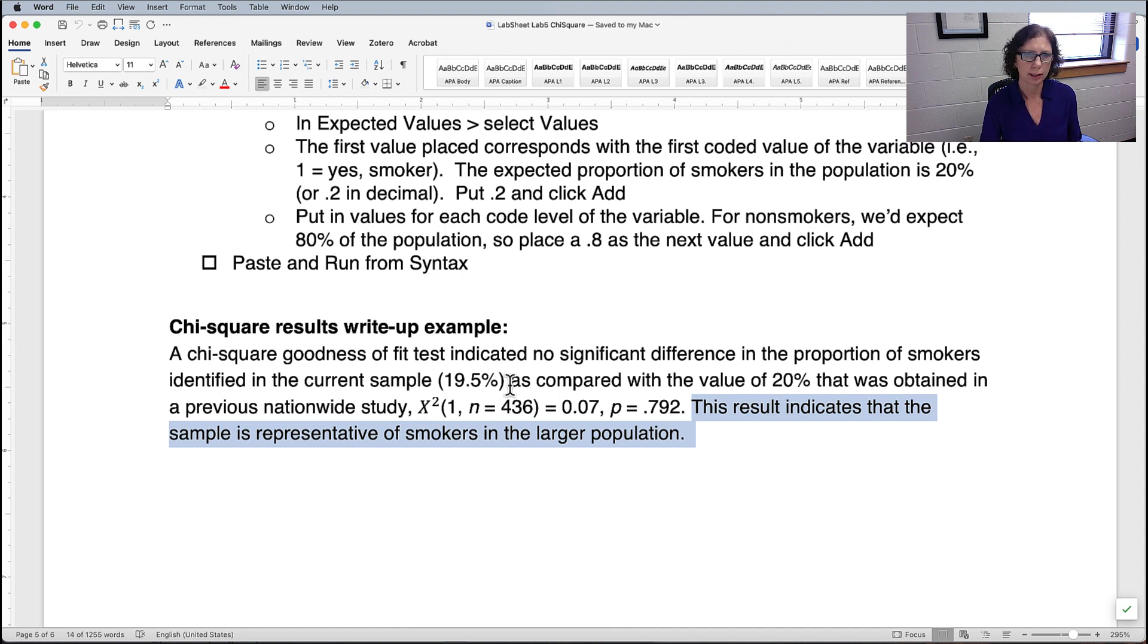
{"action": "left_click_drag", "start_coordinate": [508, 381], "coordinate": [432, 383]}
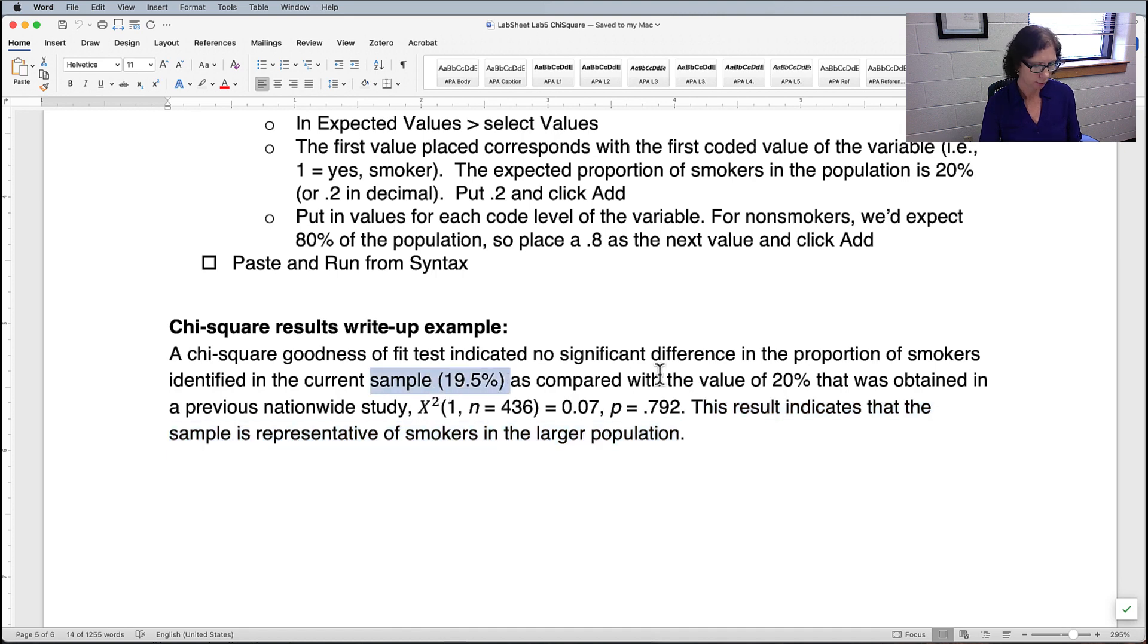
Step: Switch back to RStudio, rerun tabyl(Lab5, smoke) from the script, and highlight the YES row's count and percent in the console
{"action": "key", "text": "super+Tab"}
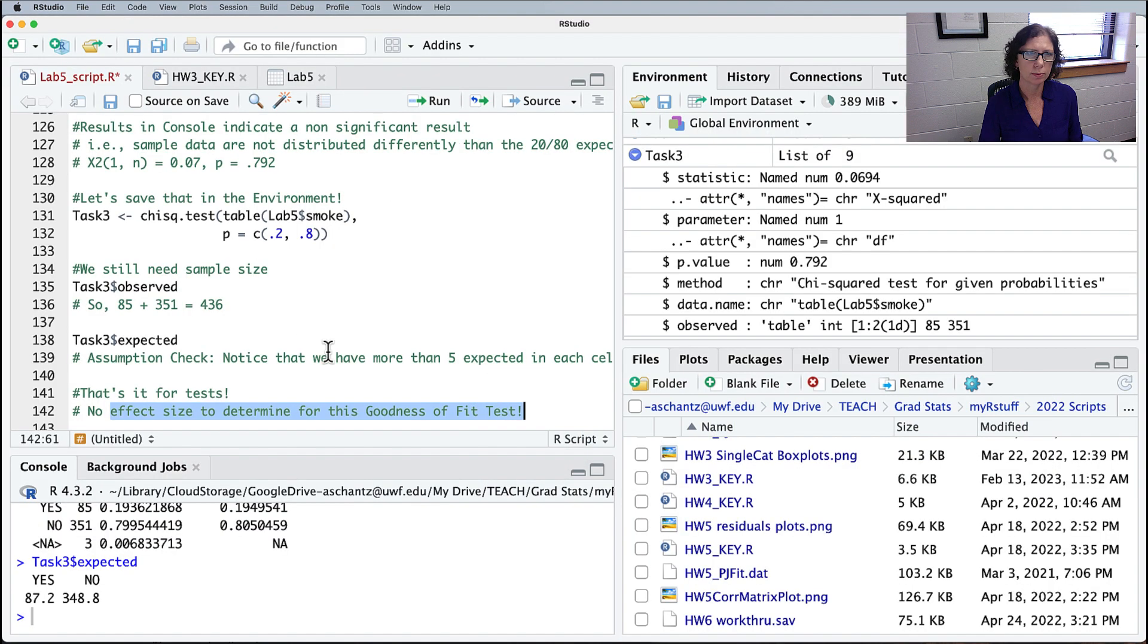
{"action": "left_click", "coordinate": [544, 411]}
{"action": "scroll", "coordinate": [361, 315], "scroll_direction": "up", "scroll_amount": 1}
{"action": "scroll", "coordinate": [361, 315], "scroll_direction": "up", "scroll_amount": 15}
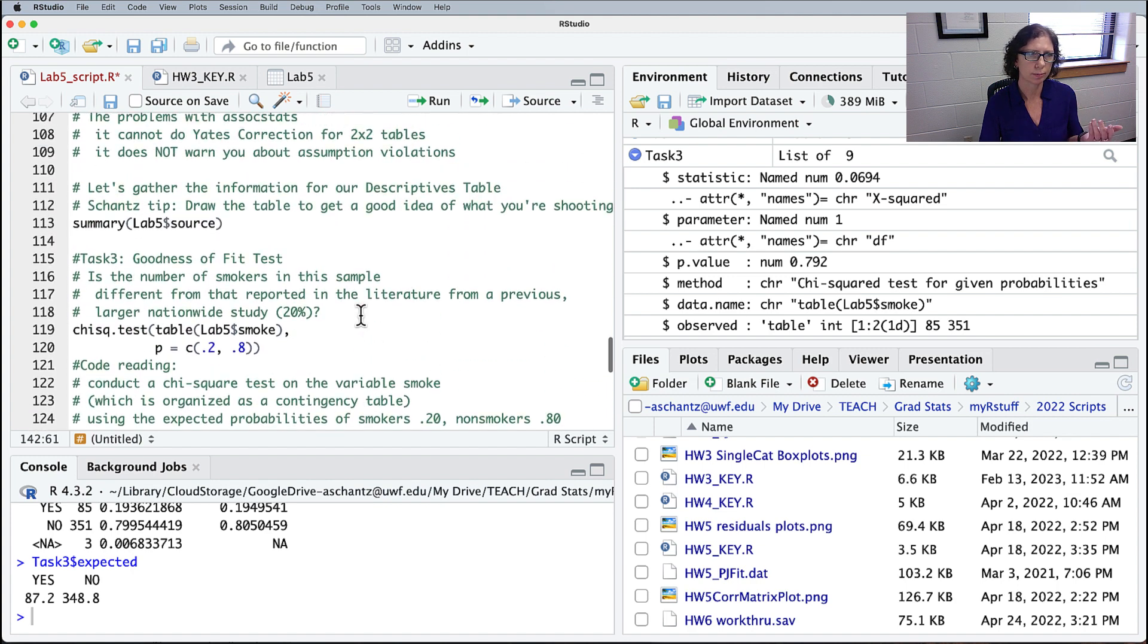
{"action": "scroll", "coordinate": [360, 315], "scroll_direction": "up", "scroll_amount": 8}
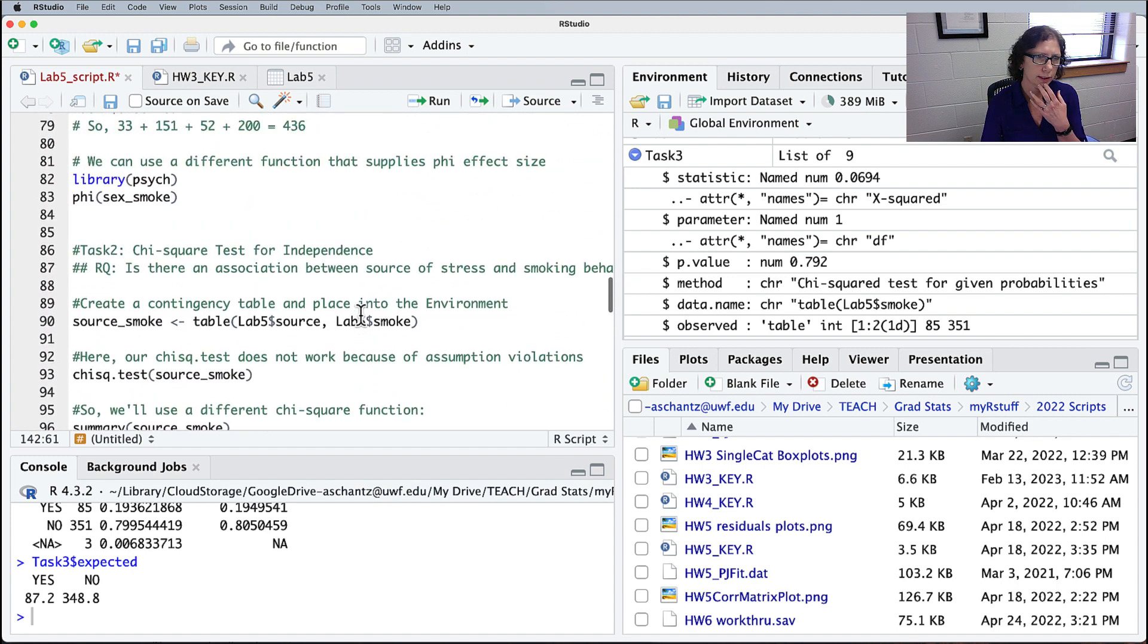
{"action": "scroll", "coordinate": [361, 315], "scroll_direction": "up", "scroll_amount": 10}
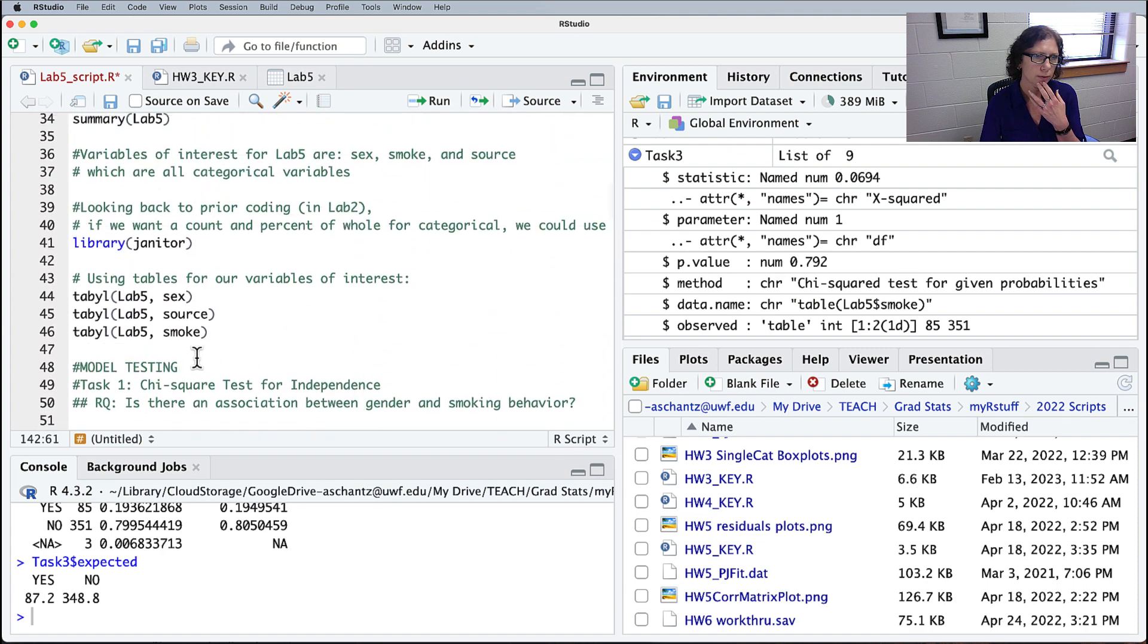
{"action": "left_click", "coordinate": [219, 331]}
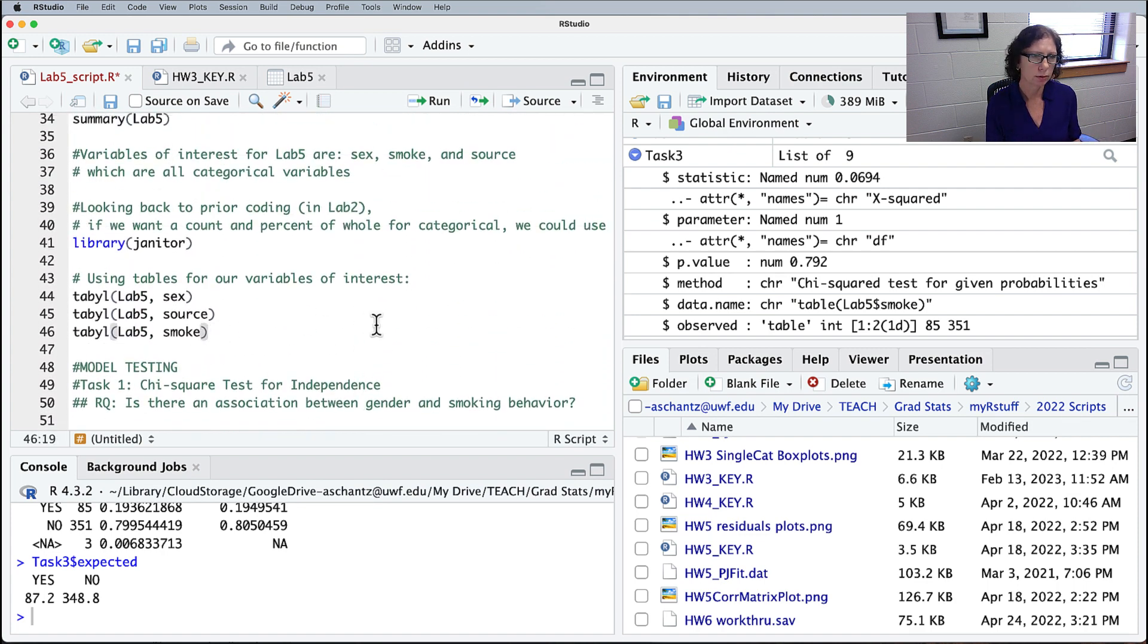
{"action": "key", "text": "super+Return"}
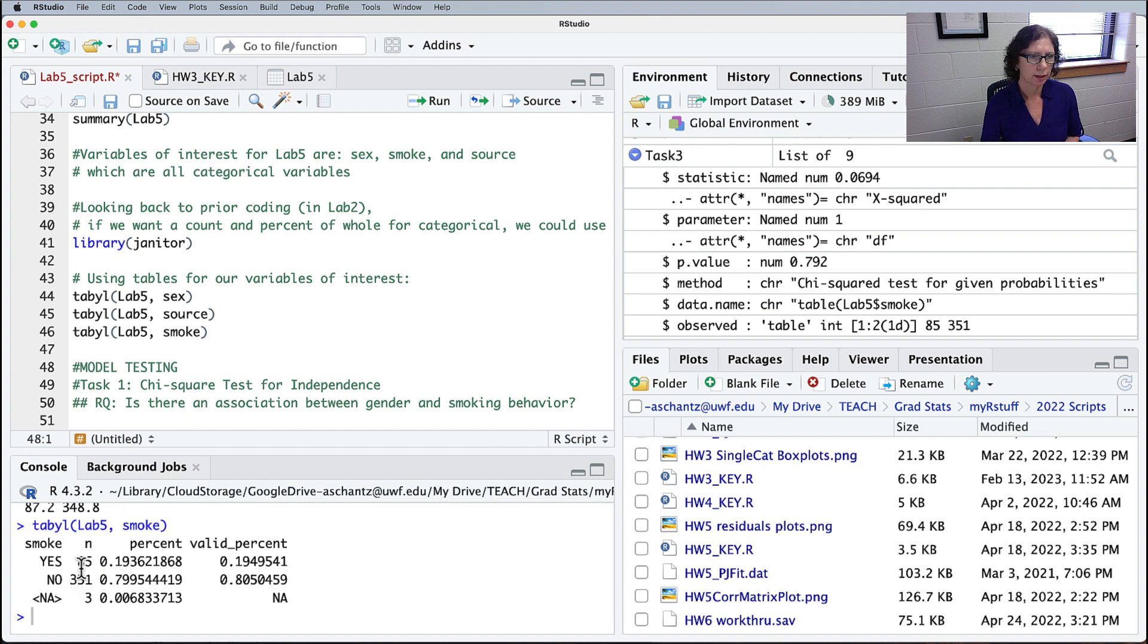
{"action": "left_click_drag", "start_coordinate": [40, 561], "coordinate": [183, 560]}
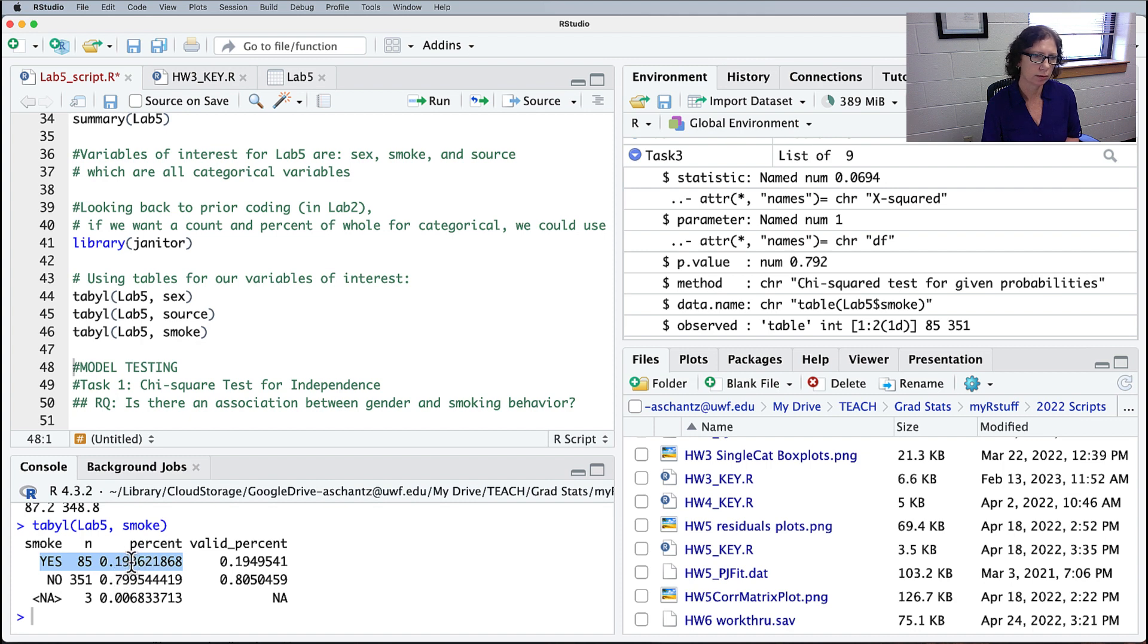
{"action": "left_click_drag", "start_coordinate": [145, 561], "coordinate": [31, 562]}
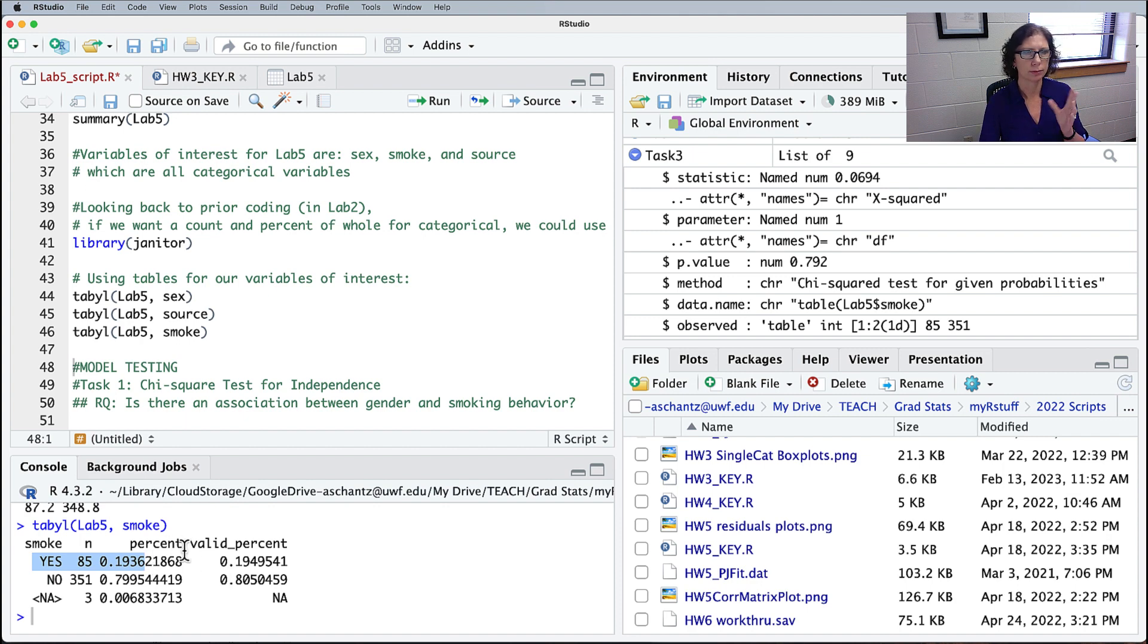
Step: Highlight the valid_percent value of the YES row and the whole <NA> row in the smoke table output
{"action": "left_click_drag", "start_coordinate": [259, 561], "coordinate": [212, 561]}
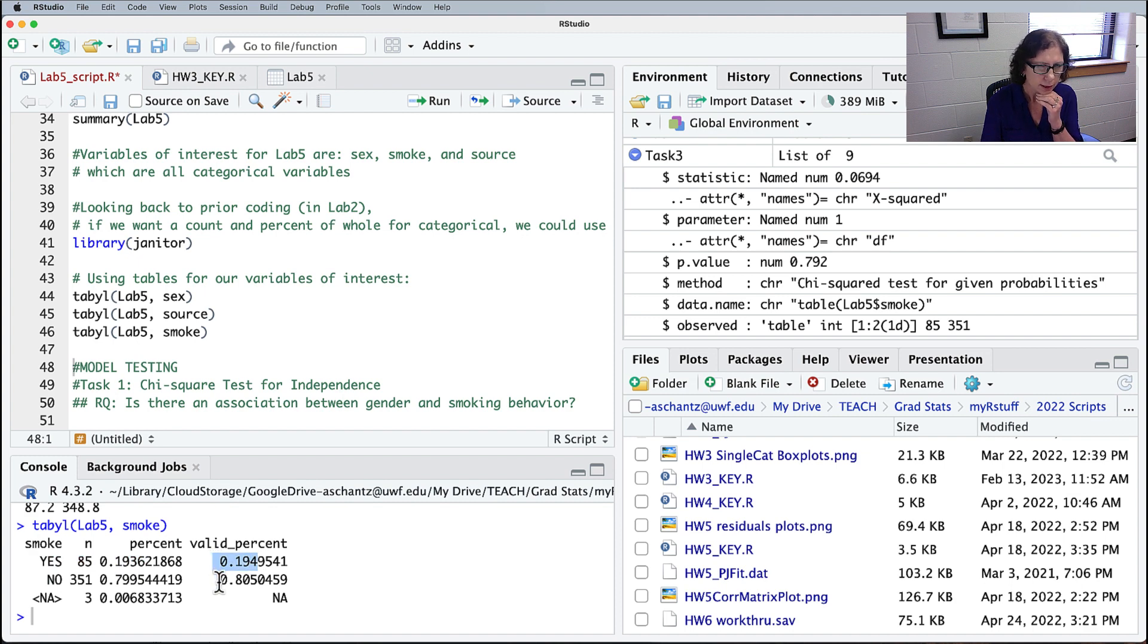
{"action": "left_click", "coordinate": [248, 561]}
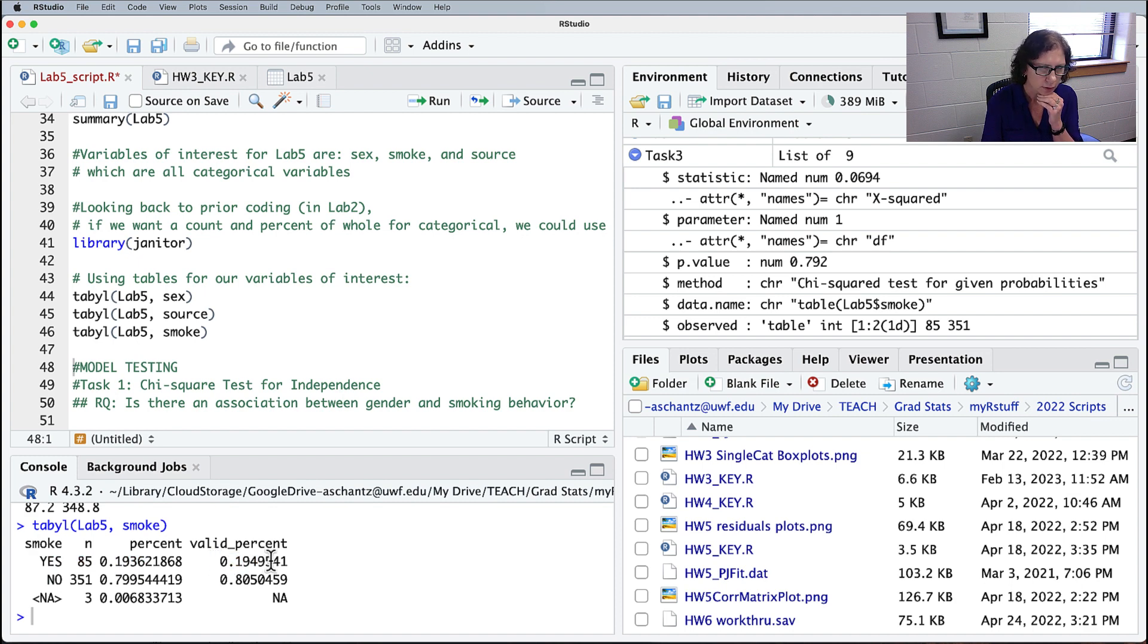
{"action": "left_click_drag", "start_coordinate": [271, 561], "coordinate": [220, 561]}
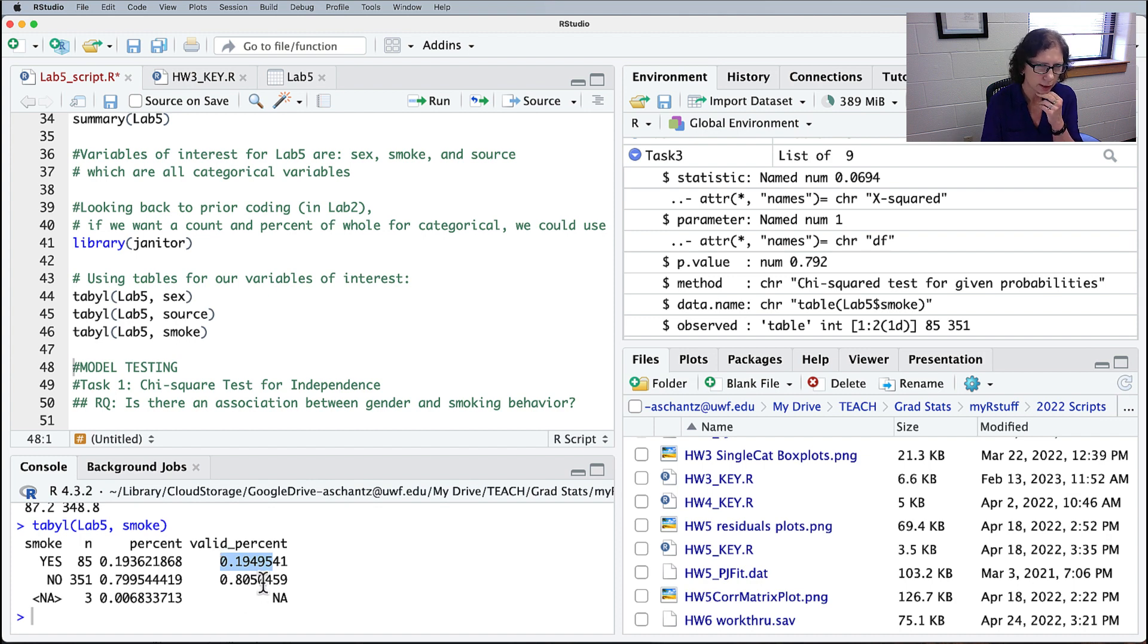
{"action": "left_click", "coordinate": [250, 563]}
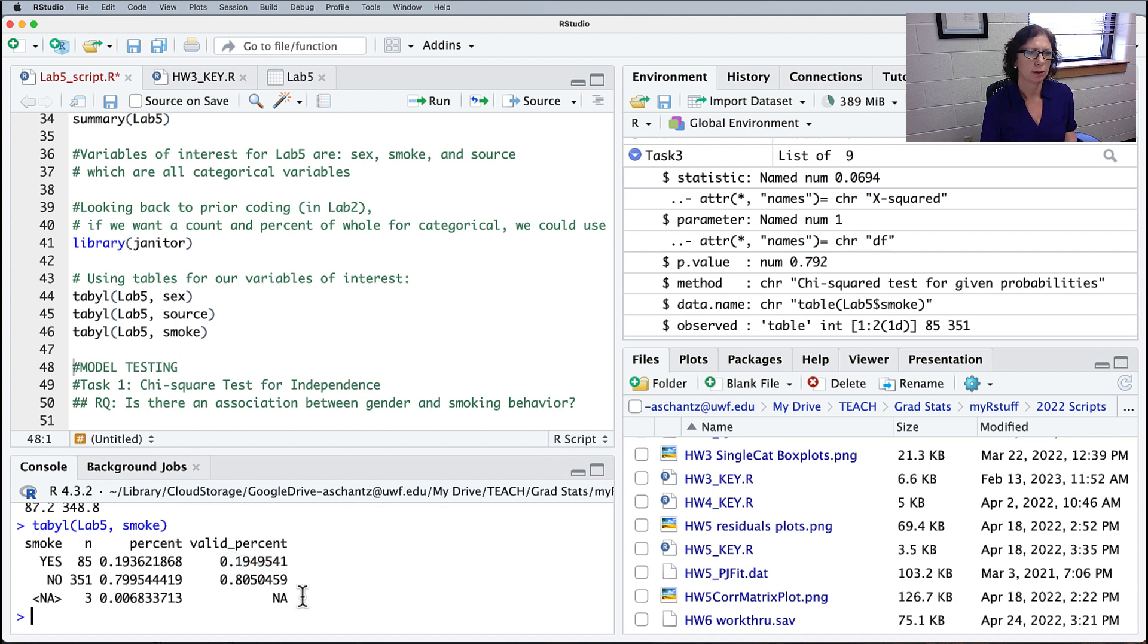
{"action": "left_click_drag", "start_coordinate": [302, 597], "coordinate": [39, 596]}
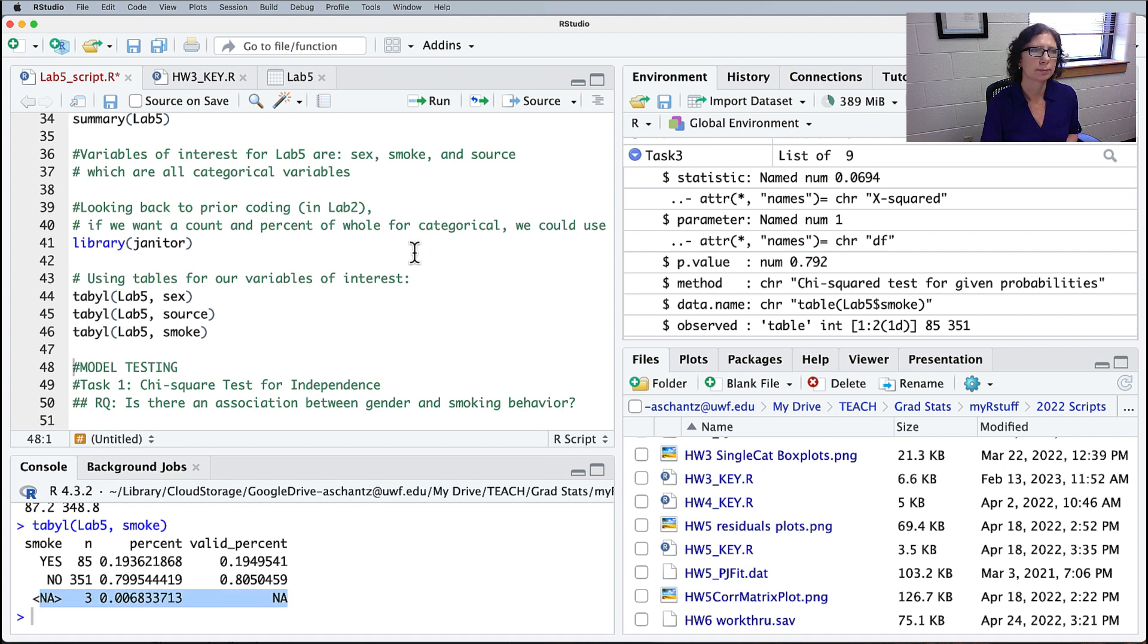
Step: Review the script from the tabyl lines through Tasks 1 and 2 to the end of the Task 3 goodness of fit section
{"action": "scroll", "coordinate": [415, 252], "scroll_direction": "down", "scroll_amount": 3}
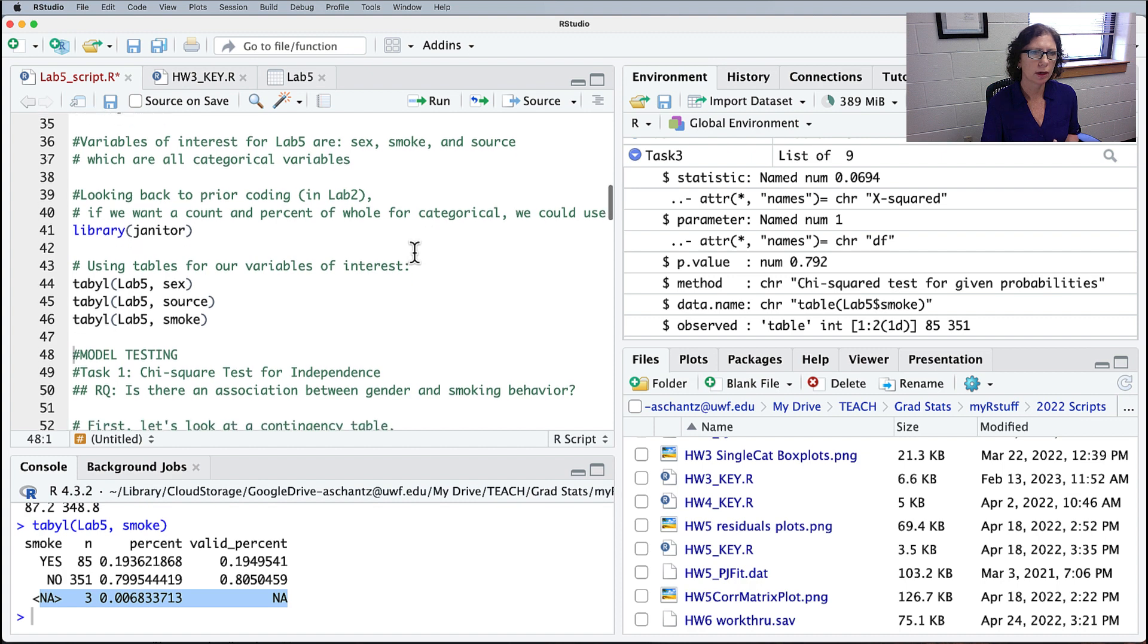
{"action": "scroll", "coordinate": [414, 251], "scroll_direction": "down", "scroll_amount": 4}
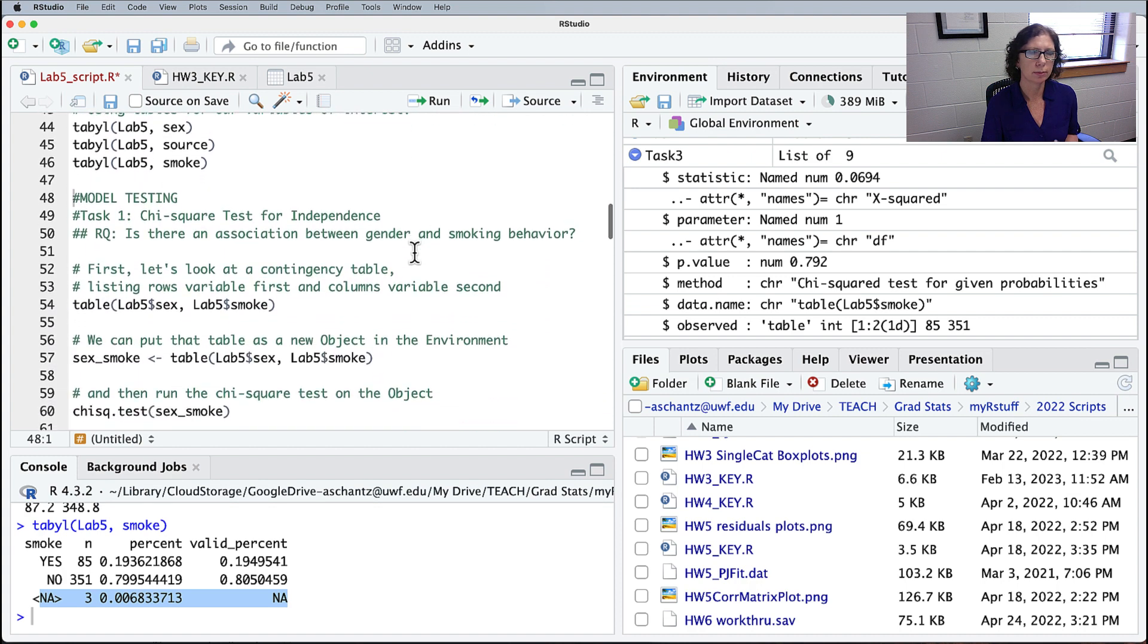
{"action": "scroll", "coordinate": [415, 252], "scroll_direction": "down", "scroll_amount": 5}
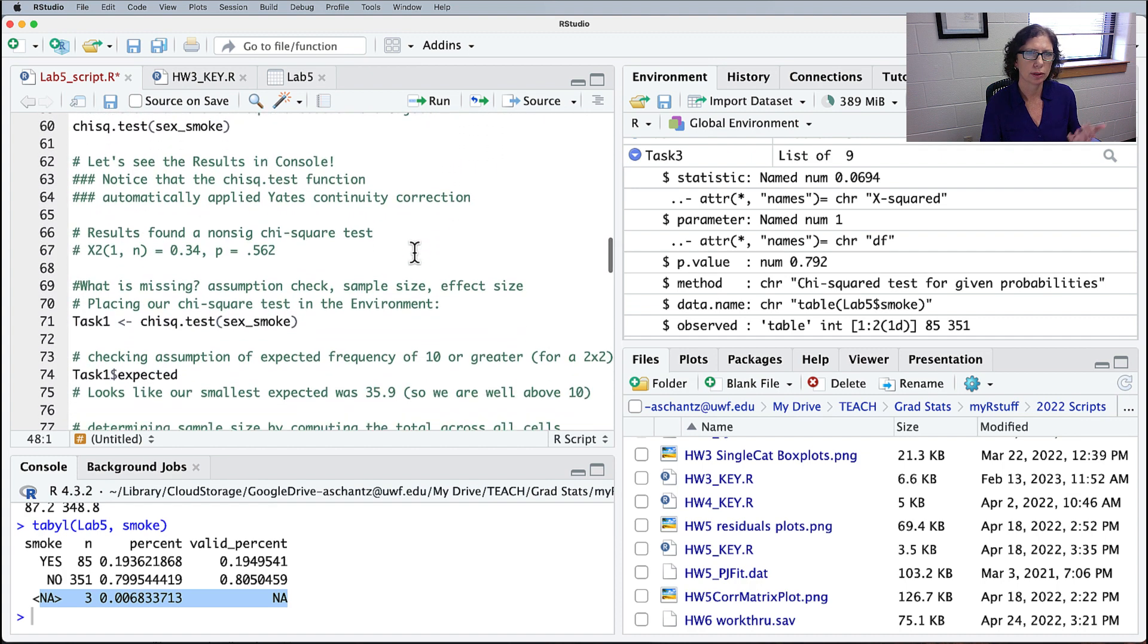
{"action": "scroll", "coordinate": [415, 252], "scroll_direction": "down", "scroll_amount": 7}
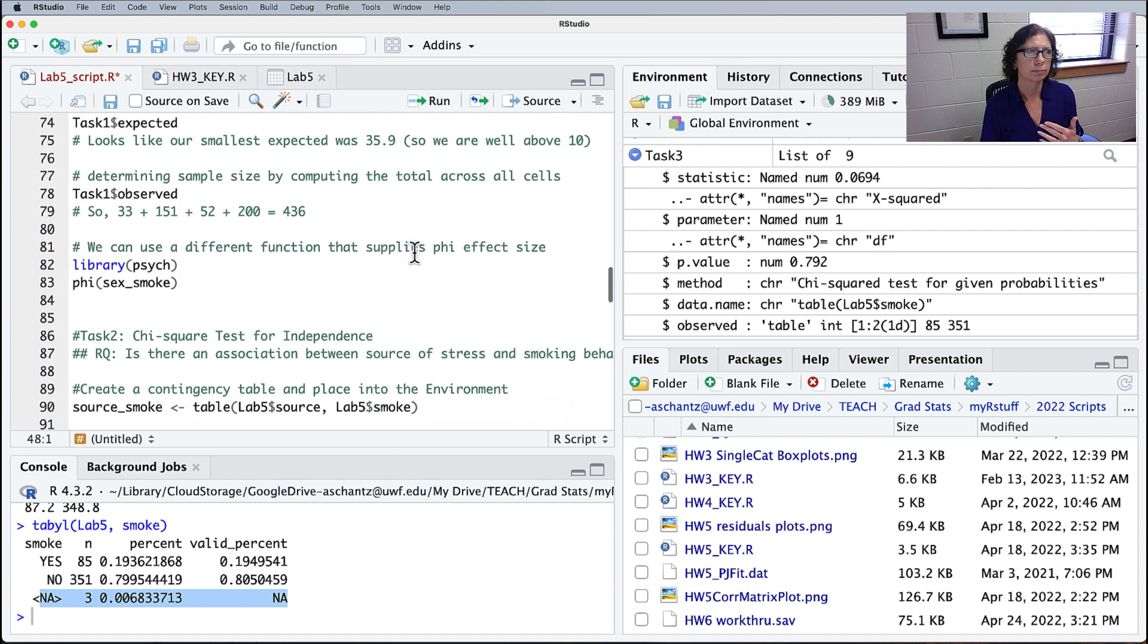
{"action": "scroll", "coordinate": [415, 252], "scroll_direction": "down", "scroll_amount": 6}
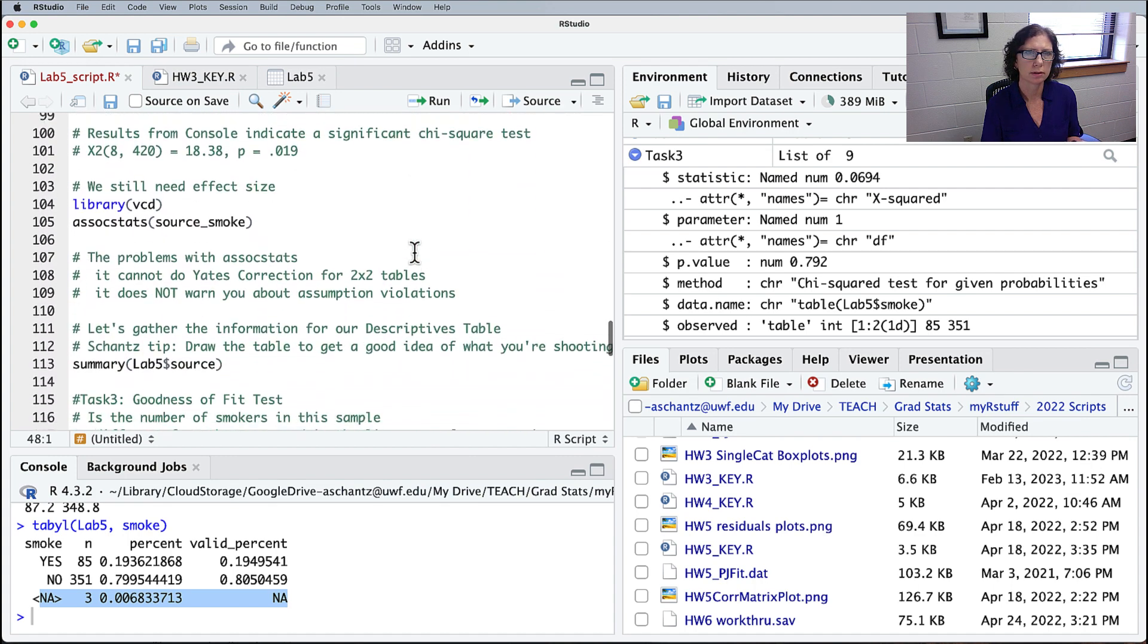
{"action": "scroll", "coordinate": [414, 252], "scroll_direction": "down", "scroll_amount": 6}
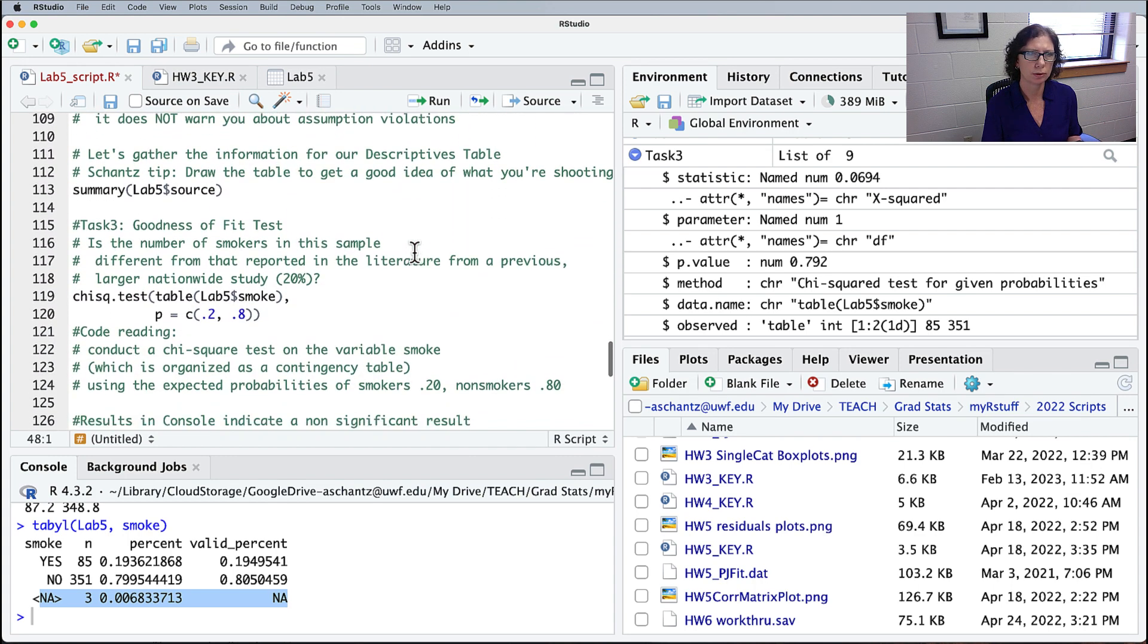
{"action": "scroll", "coordinate": [414, 252], "scroll_direction": "down", "scroll_amount": 3}
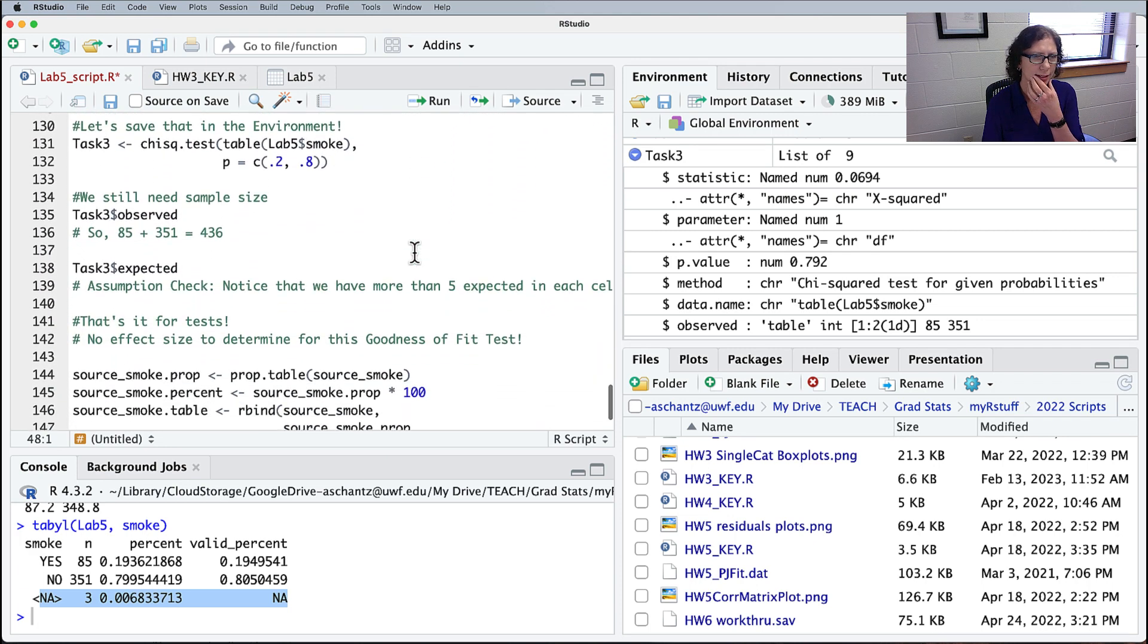
{"action": "scroll", "coordinate": [414, 252], "scroll_direction": "up", "scroll_amount": 2}
{"action": "scroll", "coordinate": [414, 251], "scroll_direction": "up", "scroll_amount": 1}
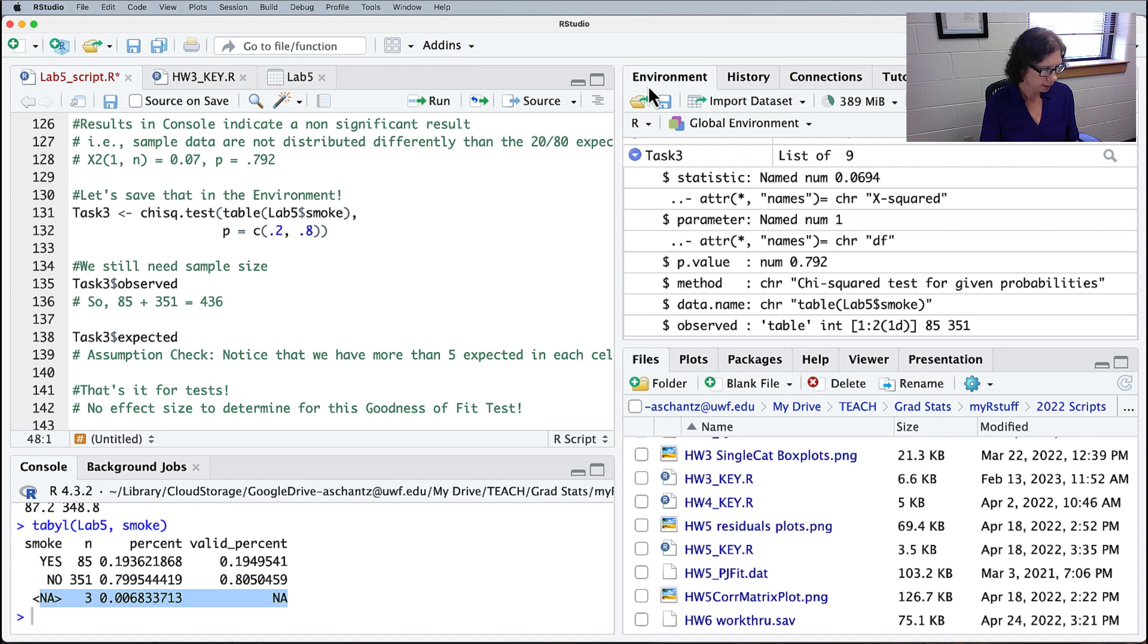
Step: Switch to Chrome, highlight the Google query on contingency tables with proportions in R, and examine the code in the open YouTube video
{"action": "key", "text": "super+Tab"}
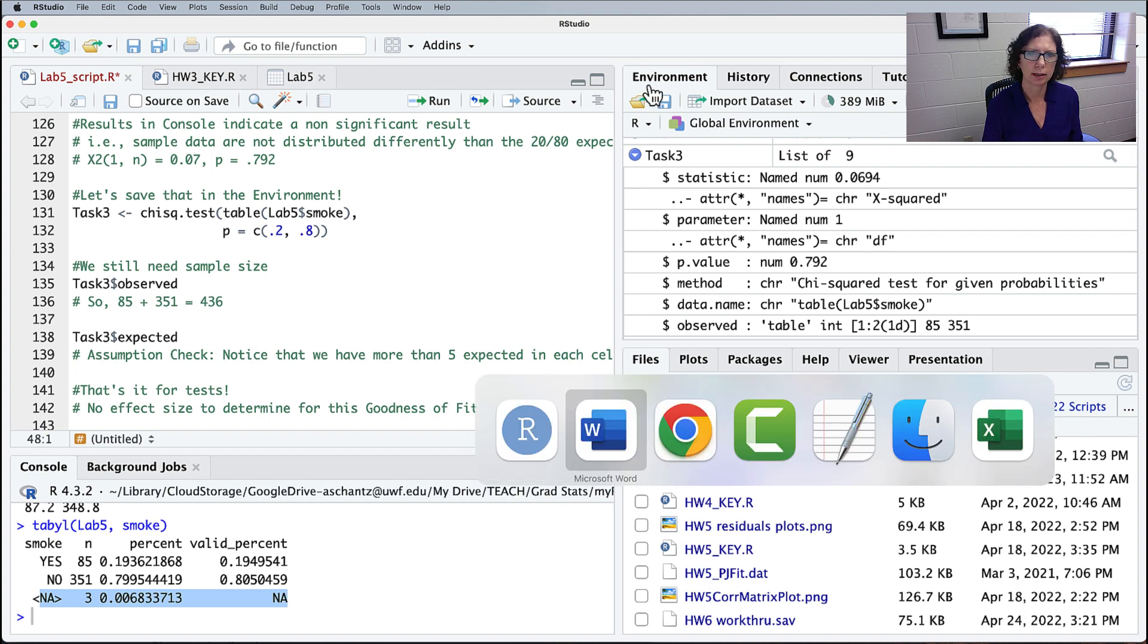
{"action": "key", "text": "super+Tab"}
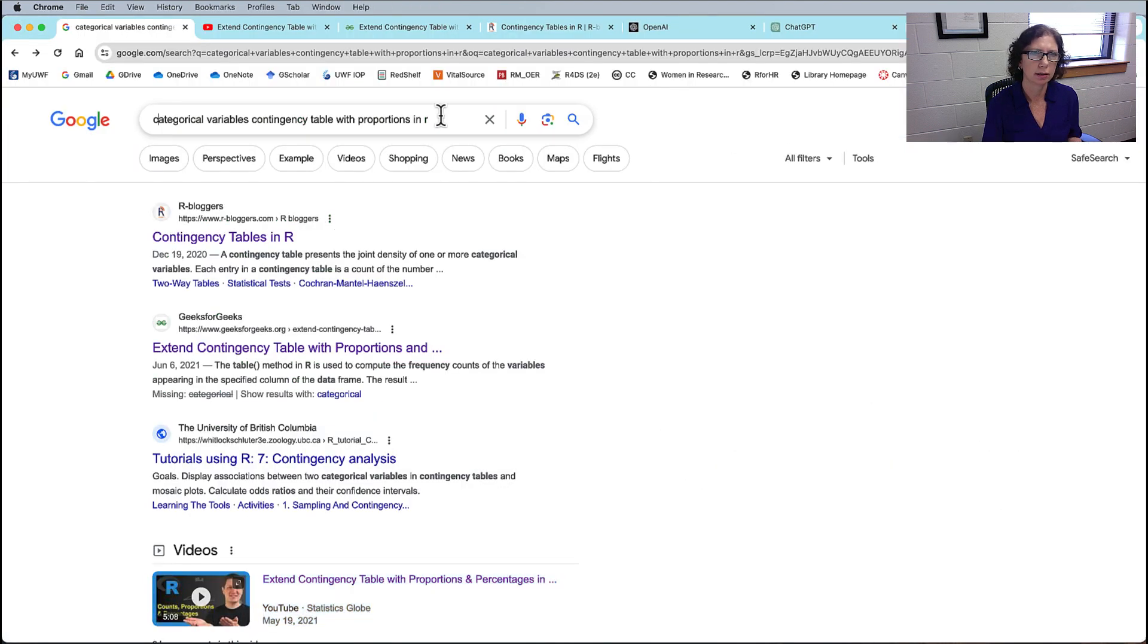
{"action": "triple_click", "coordinate": [441, 115]}
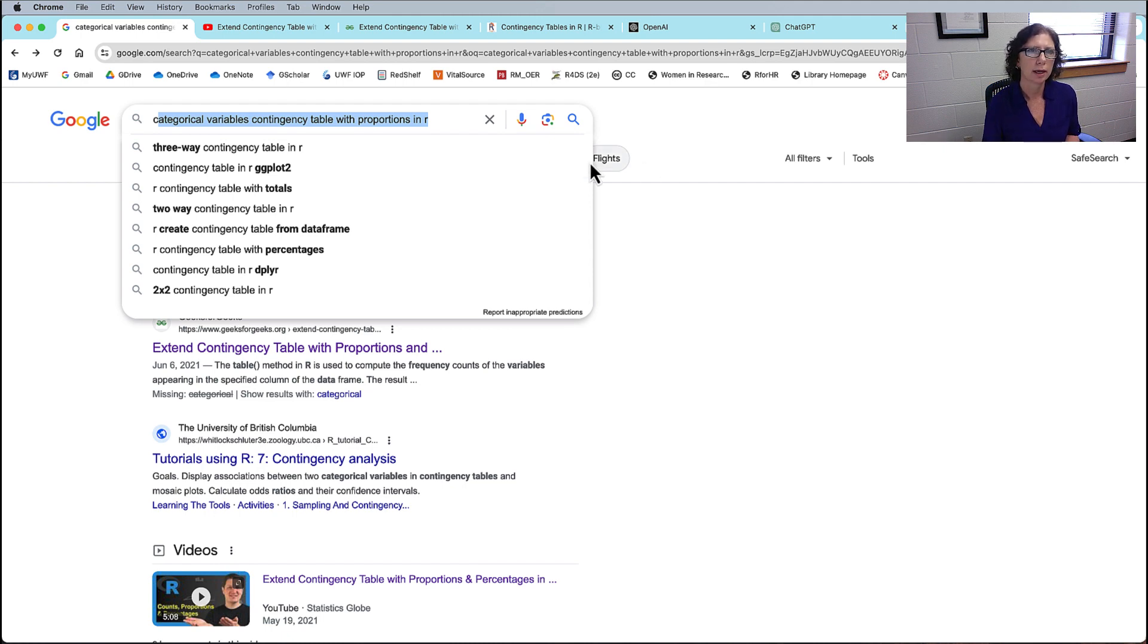
{"action": "left_click", "coordinate": [439, 118]}
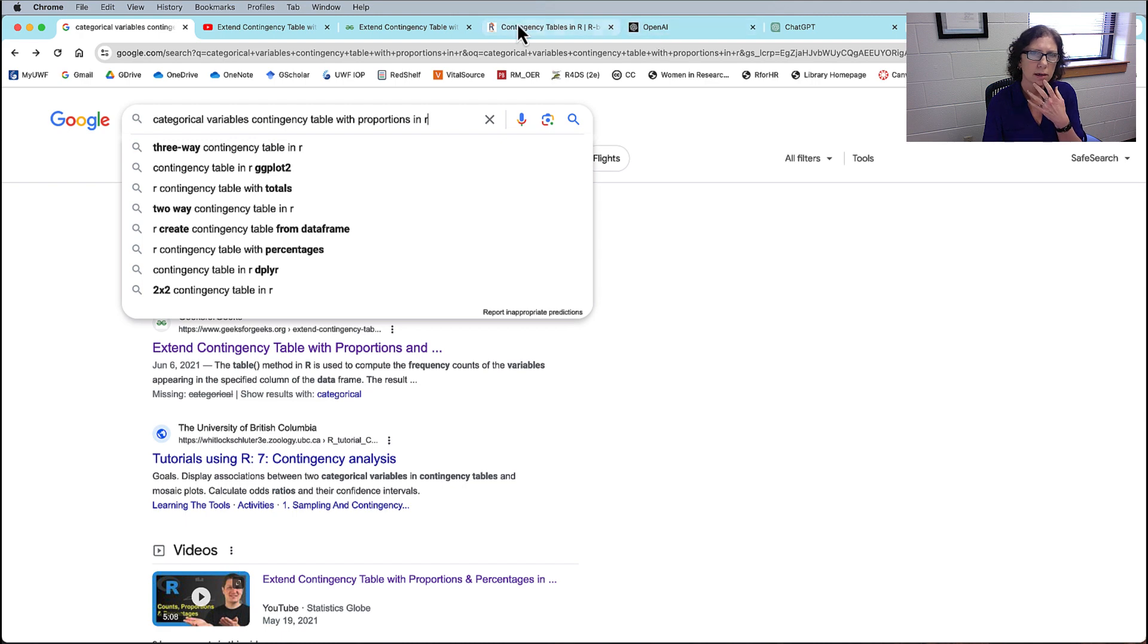
{"action": "left_click", "coordinate": [279, 27]}
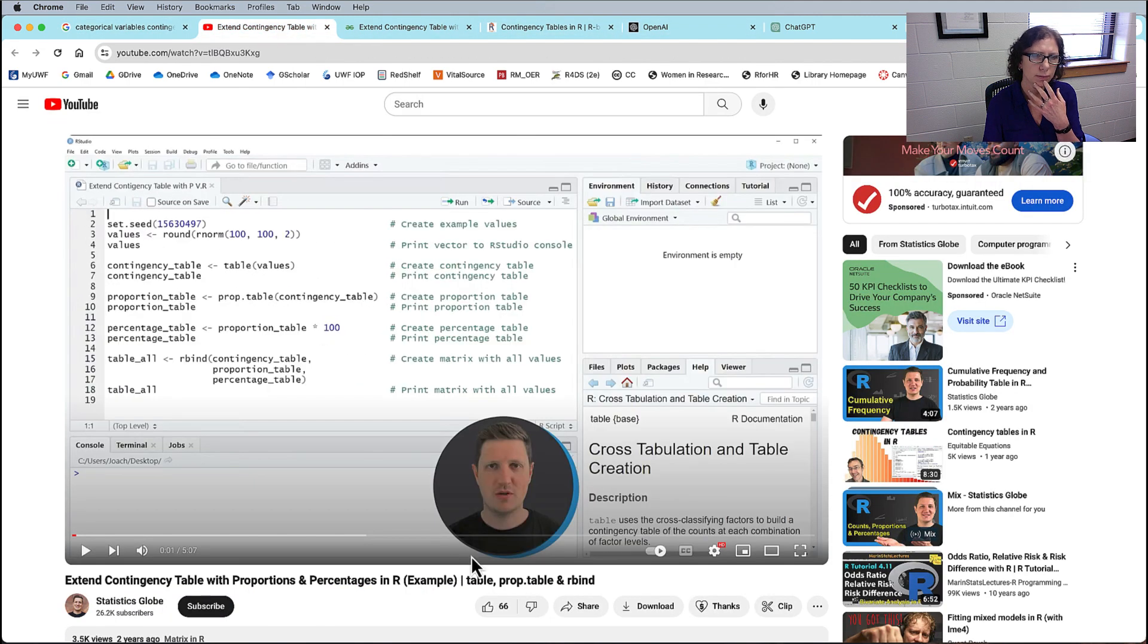
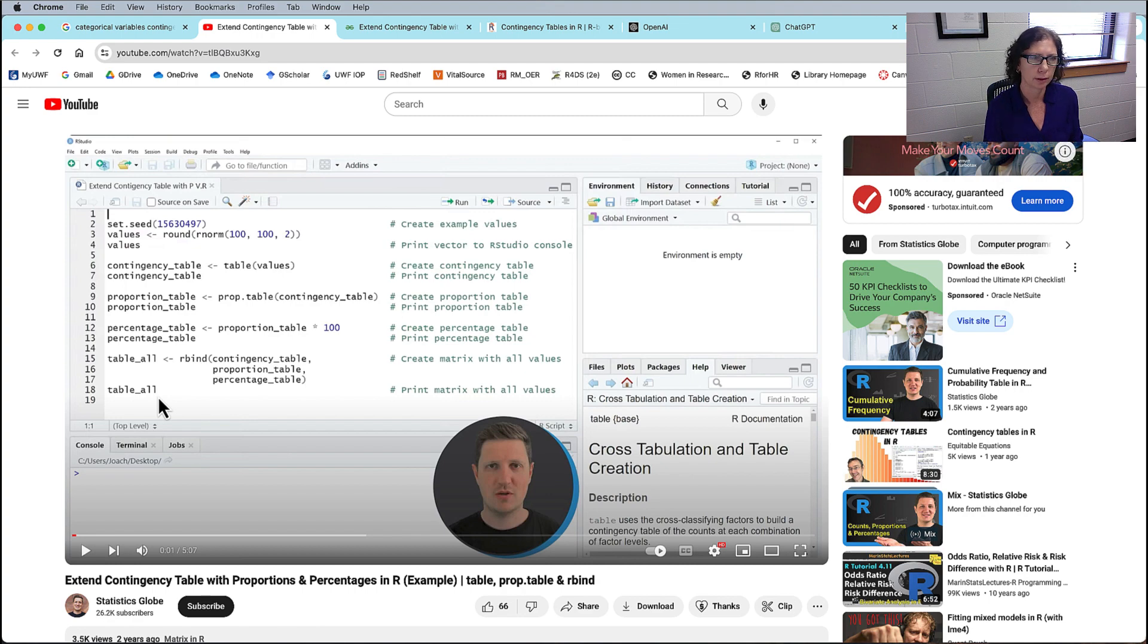
Step: Switch back to RStudio and run the line storing prop.table(source_smoke) as source_smoke.prop
{"action": "key", "text": "super+Tab"}
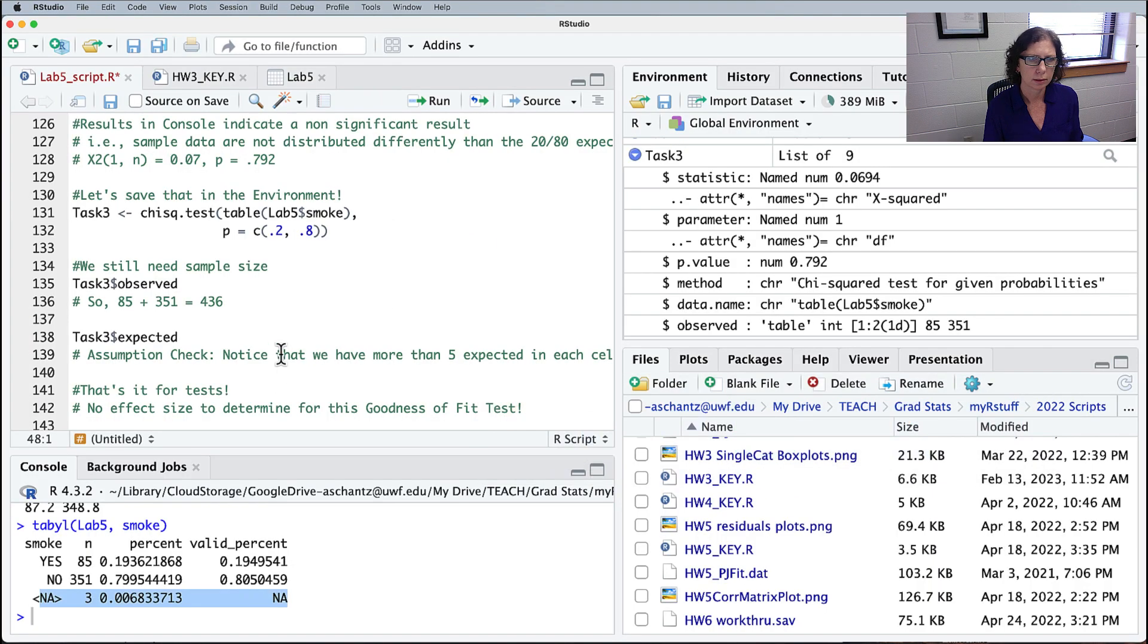
{"action": "scroll", "coordinate": [280, 353], "scroll_direction": "down", "scroll_amount": 2}
{"action": "scroll", "coordinate": [281, 353], "scroll_direction": "down", "scroll_amount": 4}
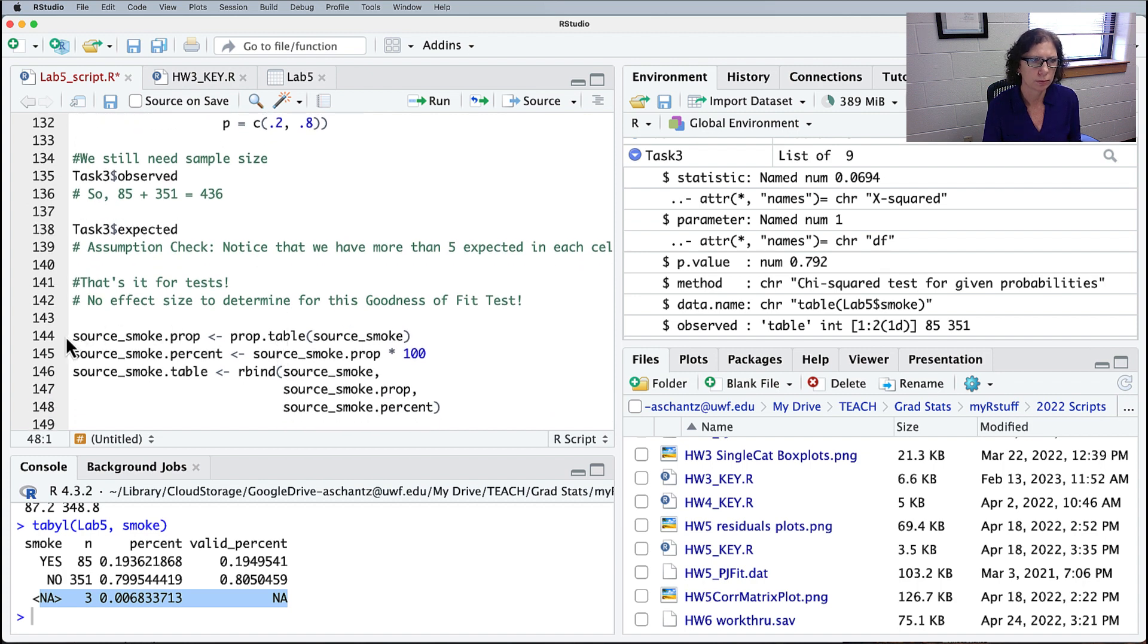
{"action": "left_click_drag", "start_coordinate": [314, 336], "coordinate": [404, 333]}
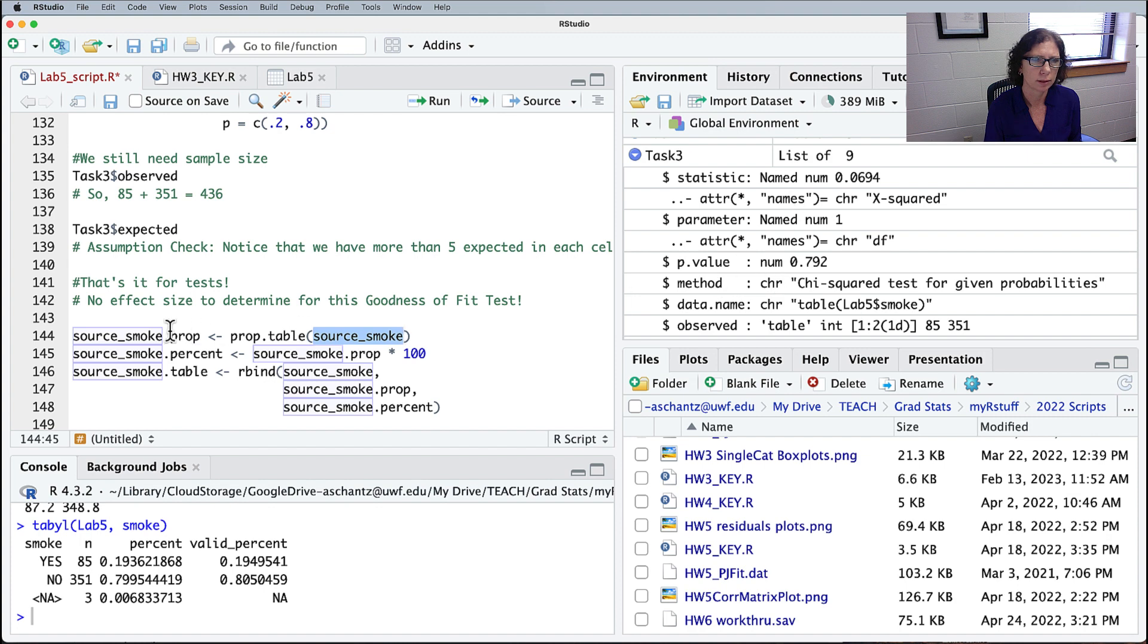
{"action": "left_click_drag", "start_coordinate": [74, 336], "coordinate": [199, 336]}
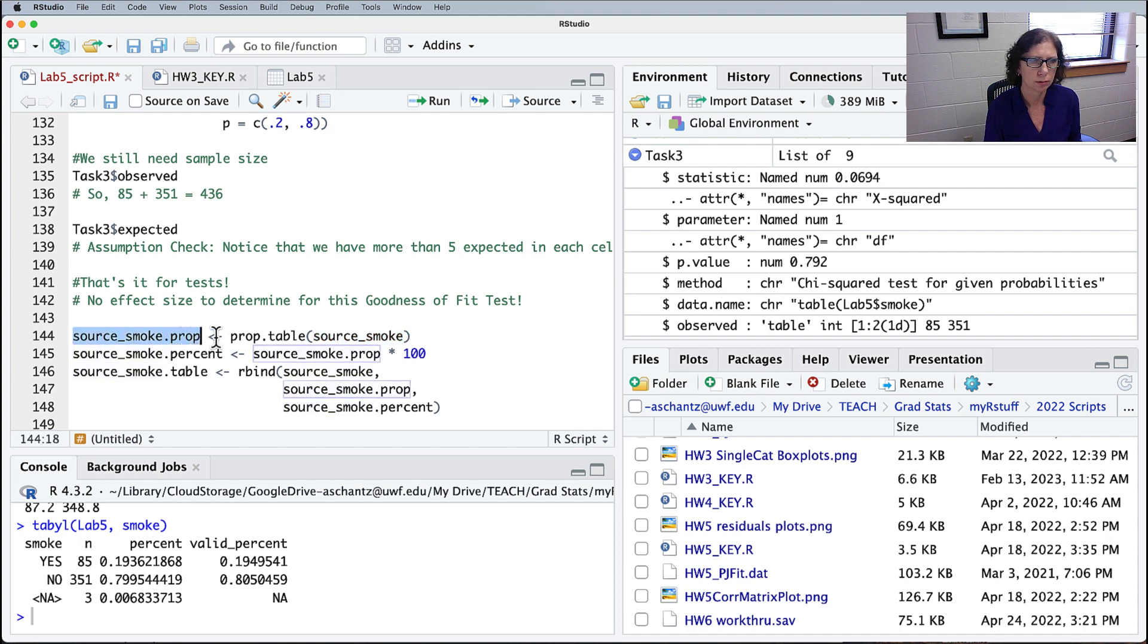
{"action": "left_click", "coordinate": [414, 335]}
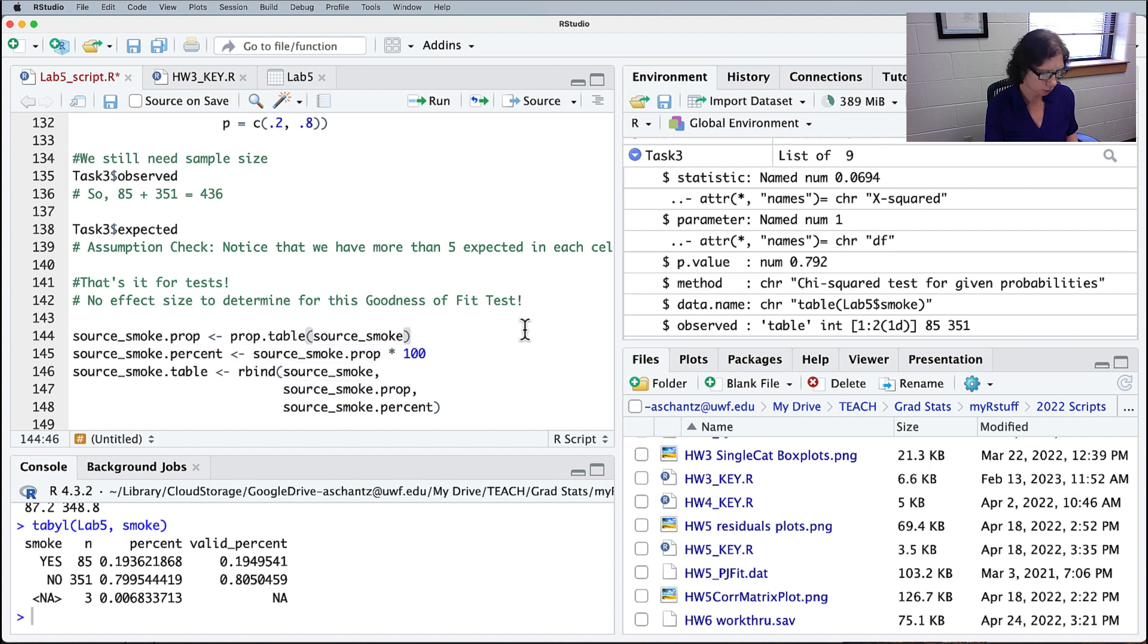
{"action": "key", "text": "super+Return"}
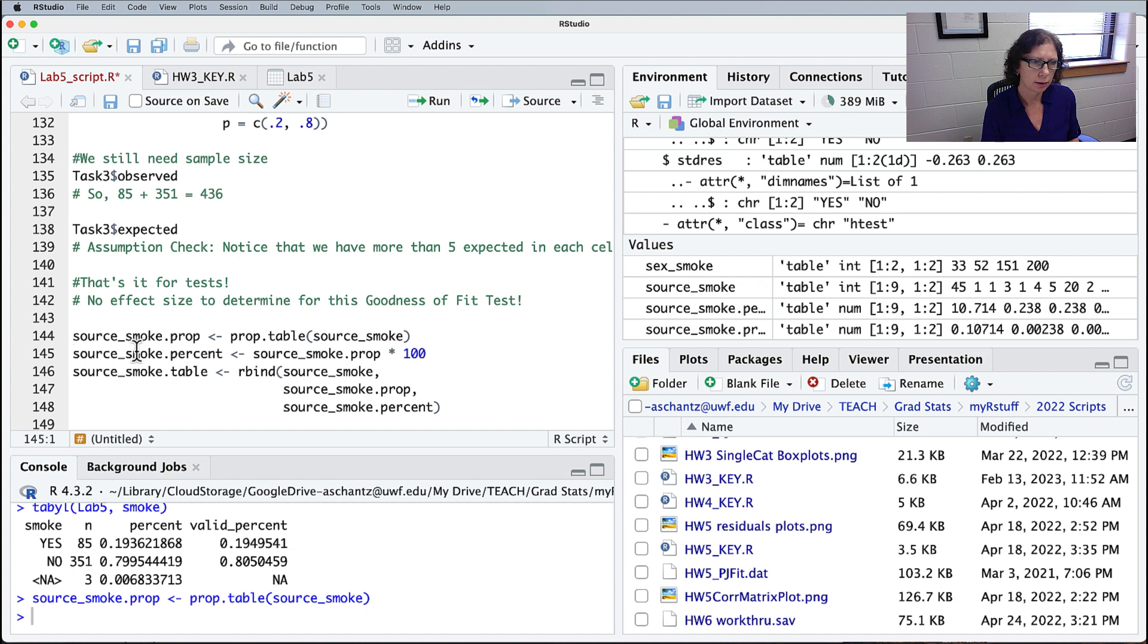
Step: Run the source_smoke.percent line and the rbind statement combining source_smoke, source_smoke.prop and source_smoke.percent into source_smoke.table
{"action": "left_click", "coordinate": [441, 353]}
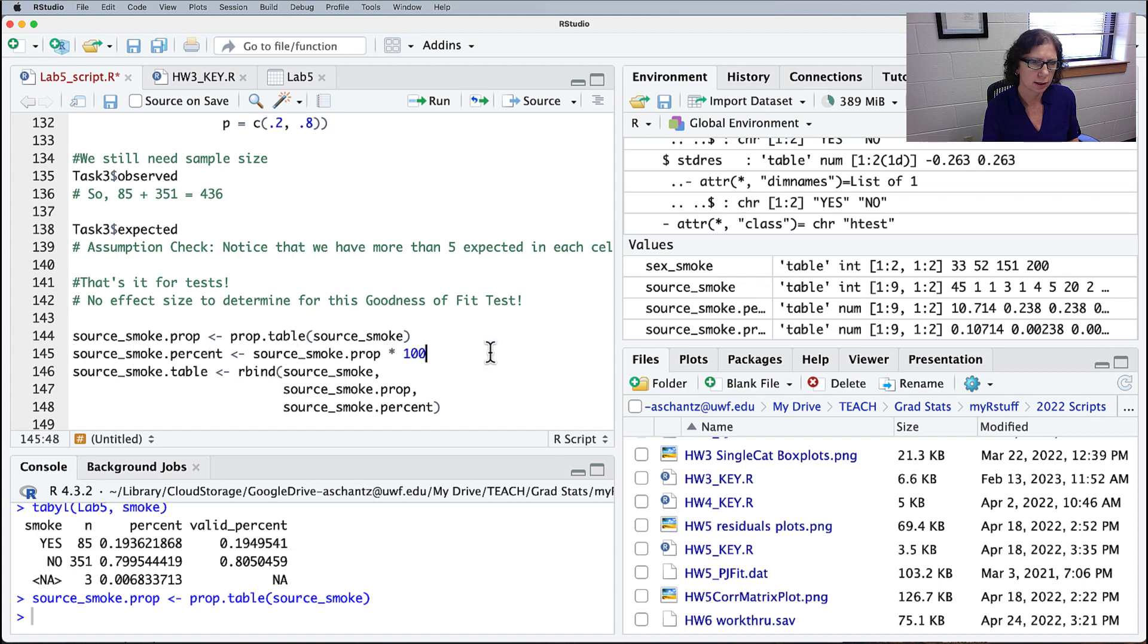
{"action": "key", "text": "super+Return"}
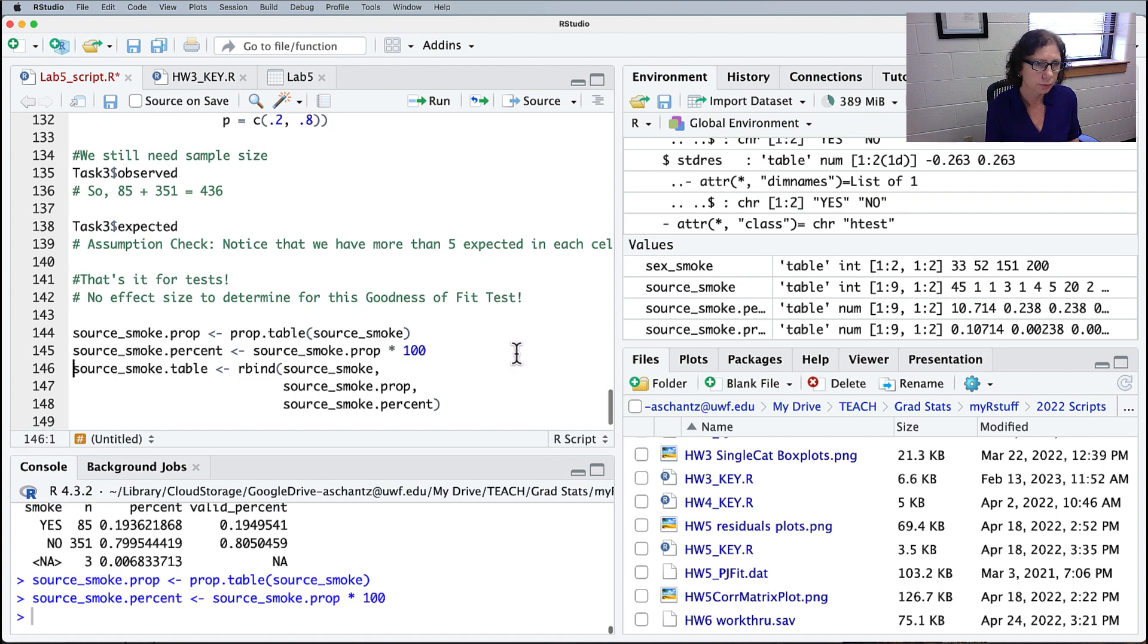
{"action": "left_click_drag", "start_coordinate": [95, 369], "coordinate": [445, 407]}
{"action": "left_click", "coordinate": [525, 399]}
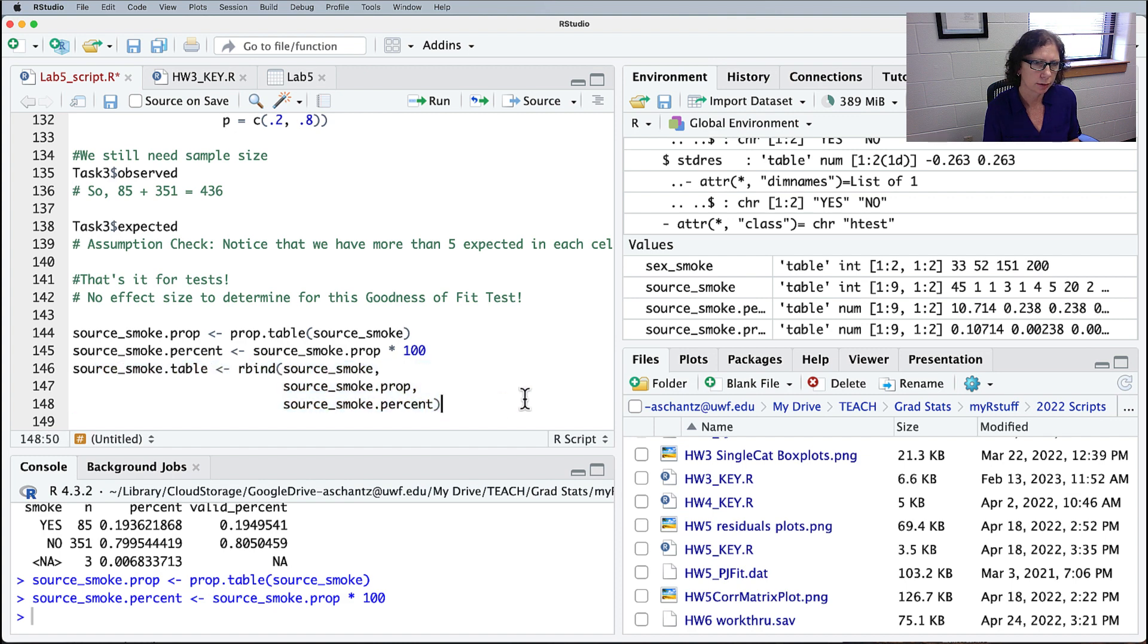
{"action": "key", "text": "ctrl+Return"}
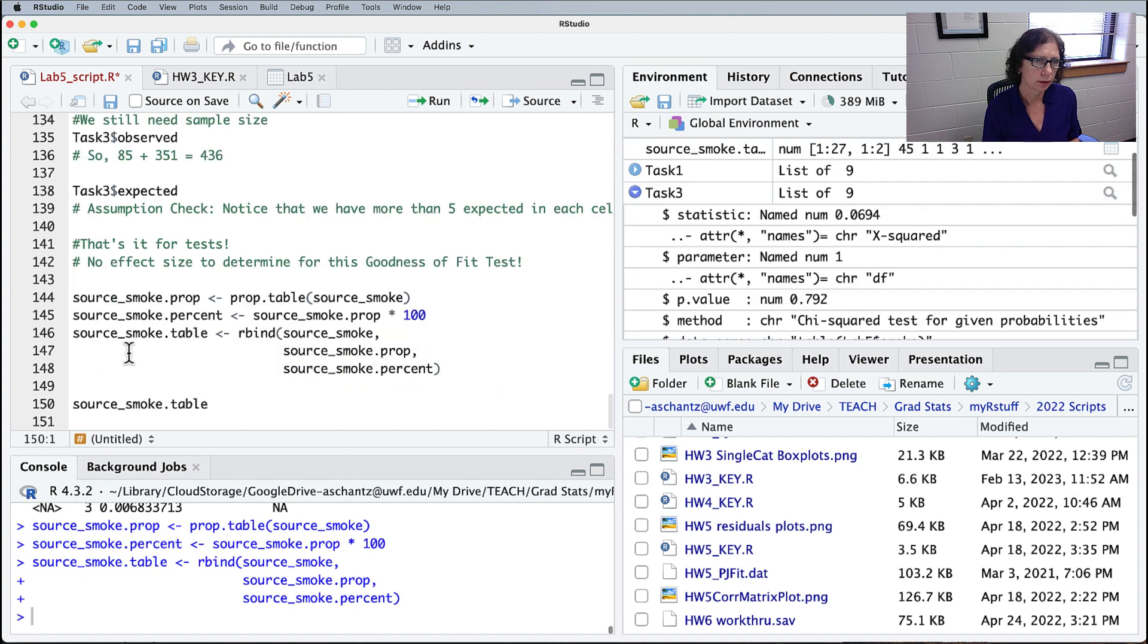
Step: Collapse Task3 in the Environment to check the new source_smoke objects, and run the source_smoke.table line to print the combined table
{"action": "scroll", "coordinate": [203, 341], "scroll_direction": "right", "scroll_amount": 1}
{"action": "scroll", "coordinate": [202, 341], "scroll_direction": "up", "scroll_amount": 1}
{"action": "scroll", "coordinate": [58, 292], "scroll_direction": "left", "scroll_amount": 2}
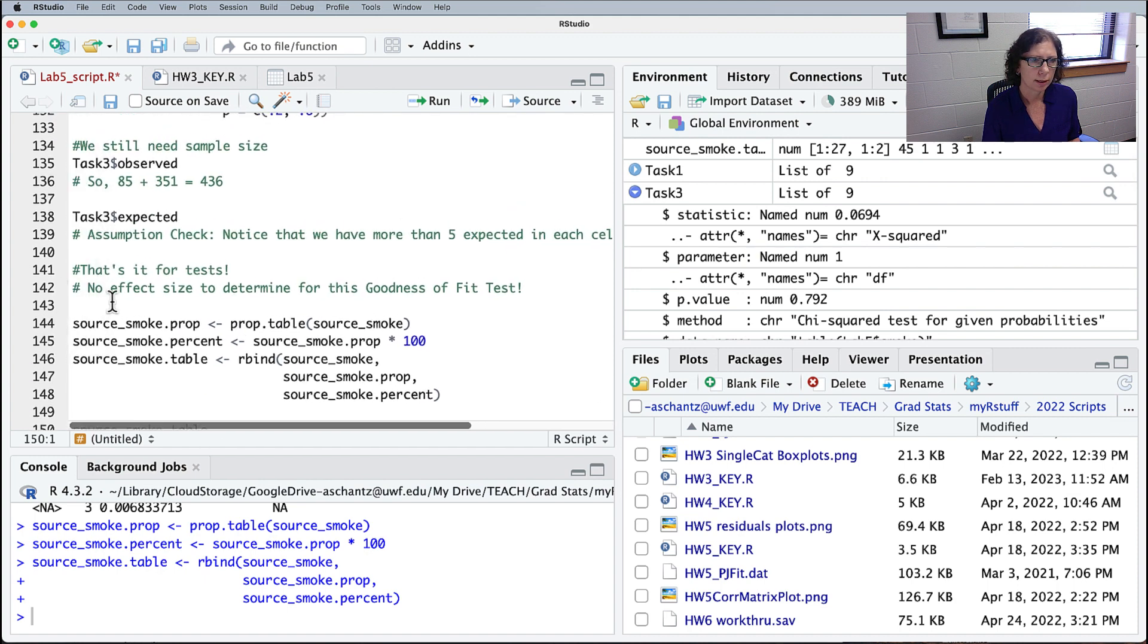
{"action": "scroll", "coordinate": [119, 299], "scroll_direction": "down", "scroll_amount": 1}
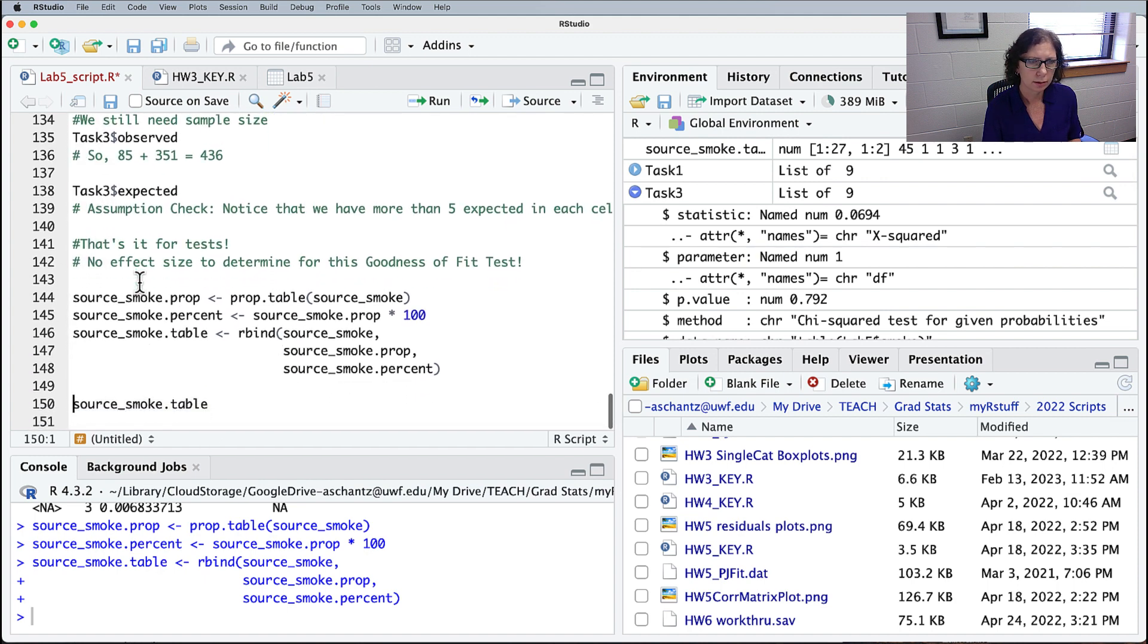
{"action": "left_click", "coordinate": [635, 193]}
{"action": "scroll", "coordinate": [716, 221], "scroll_direction": "up", "scroll_amount": 1}
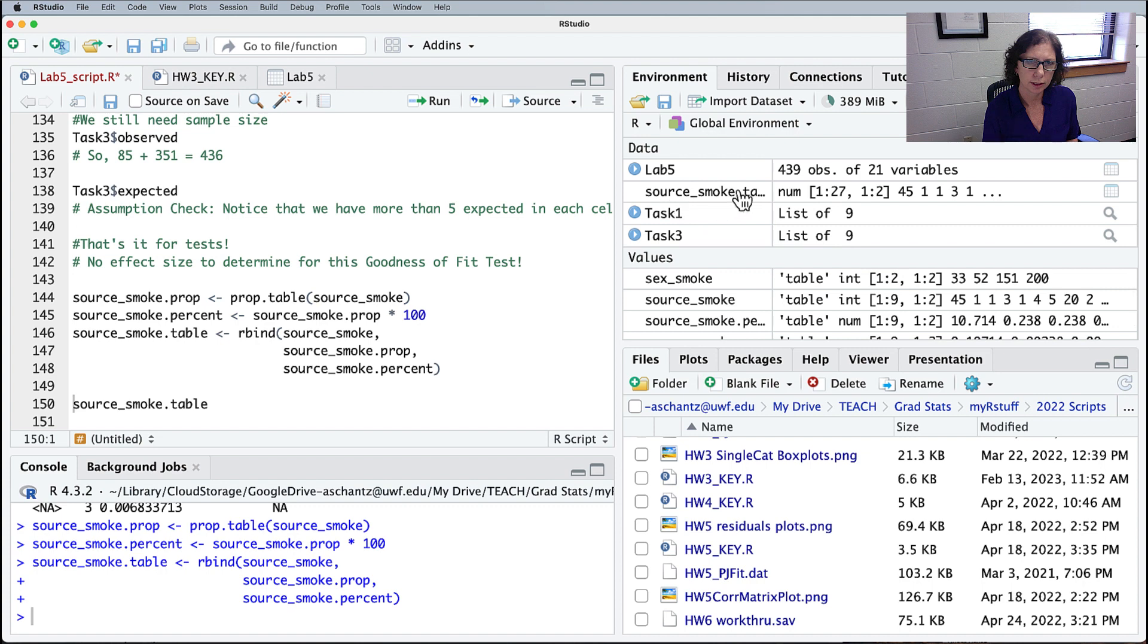
{"action": "scroll", "coordinate": [739, 229], "scroll_direction": "down", "scroll_amount": 1}
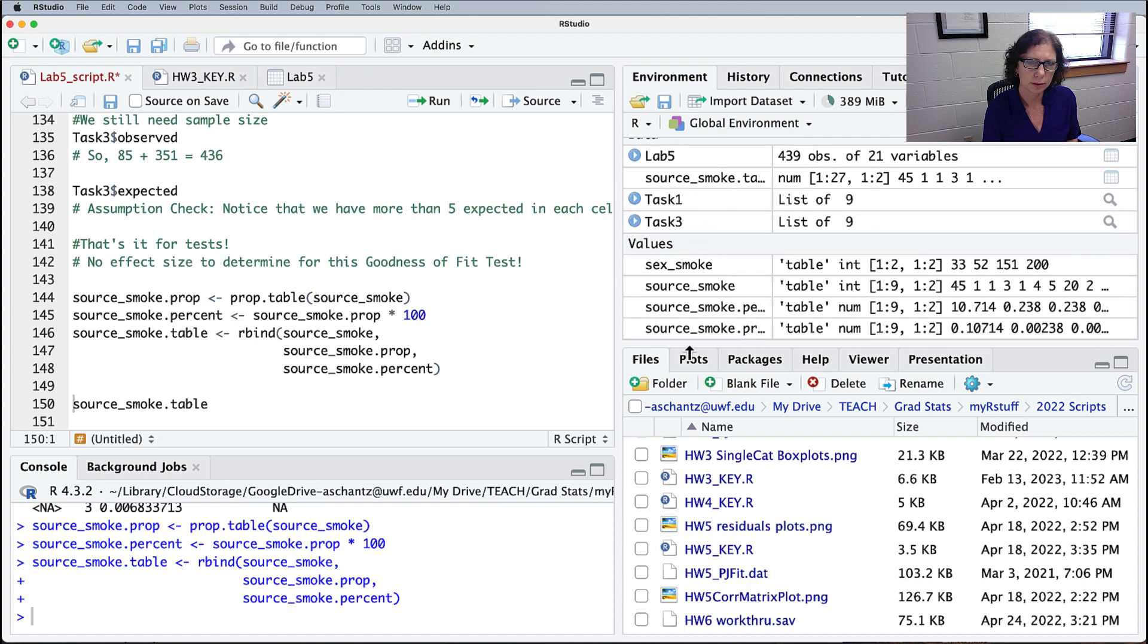
{"action": "left_click", "coordinate": [222, 403]}
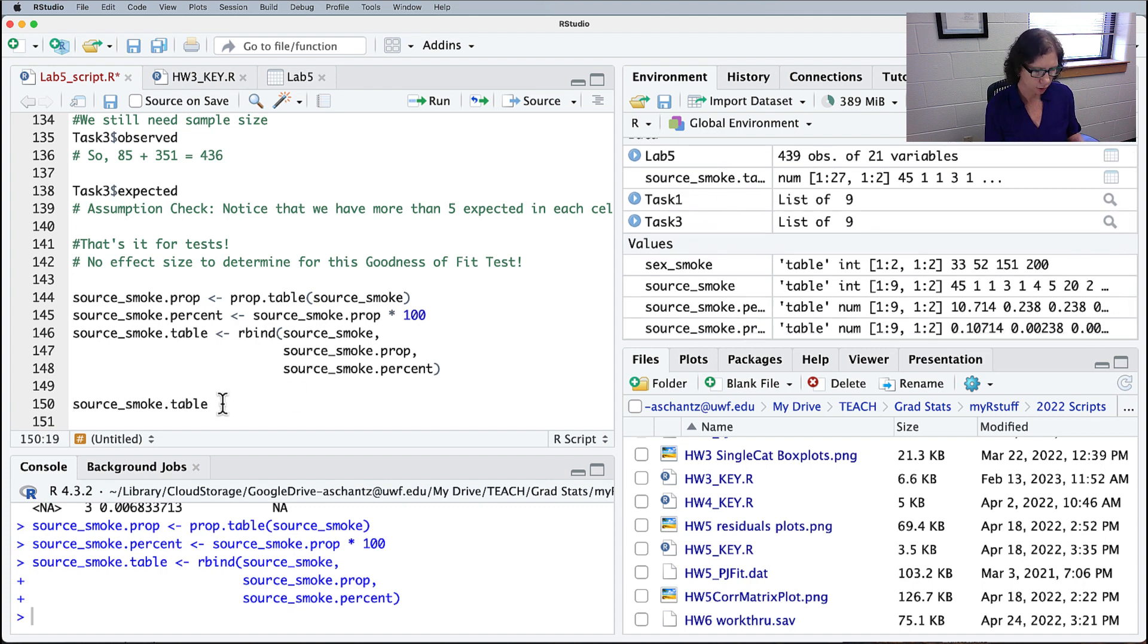
{"action": "key", "text": "super+Return"}
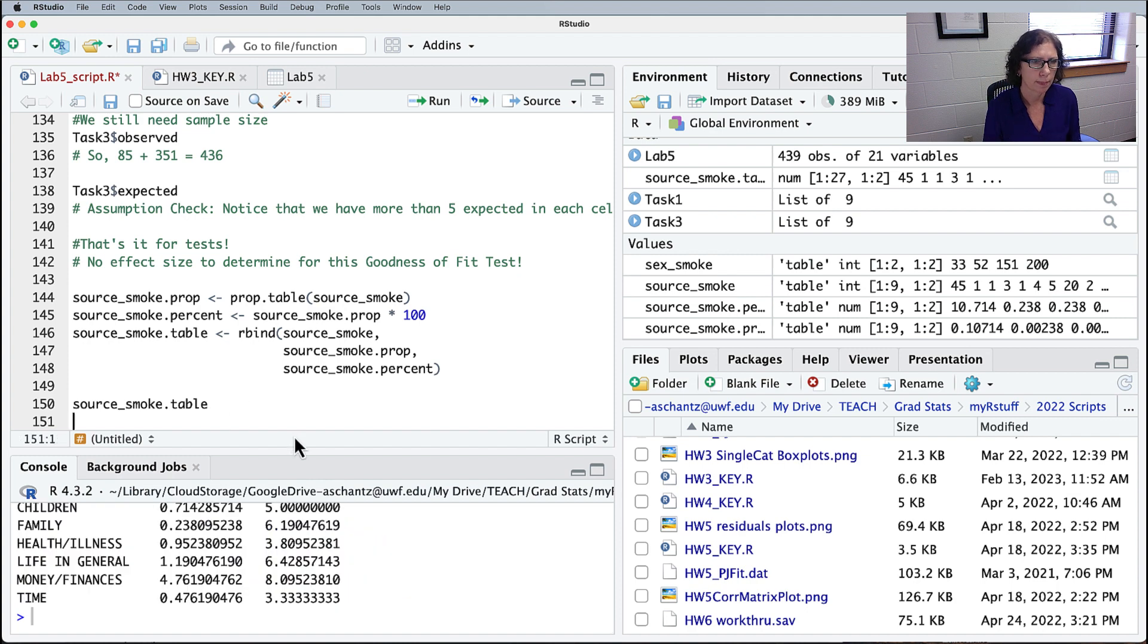
Step: Enlarge the console pane and examine the printed source_smoke.table from the counts down through the repeated stress-source rows
{"action": "left_click_drag", "start_coordinate": [305, 459], "coordinate": [328, 197]}
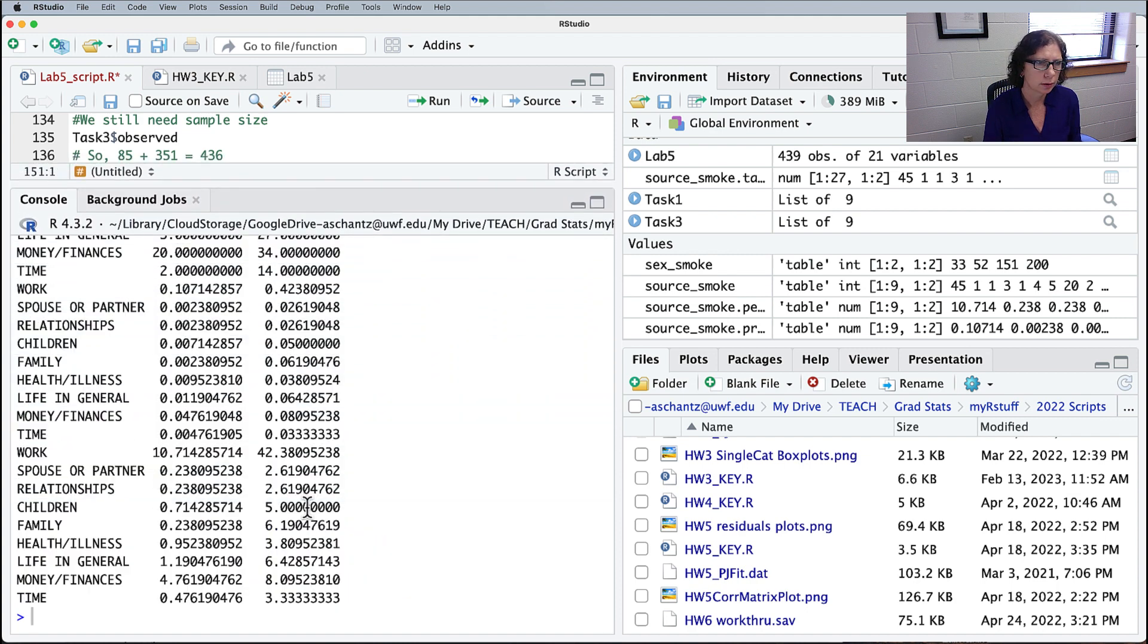
{"action": "scroll", "coordinate": [307, 507], "scroll_direction": "up", "scroll_amount": 3}
{"action": "scroll", "coordinate": [307, 508], "scroll_direction": "up", "scroll_amount": 3}
{"action": "scroll", "coordinate": [306, 508], "scroll_direction": "down", "scroll_amount": 2}
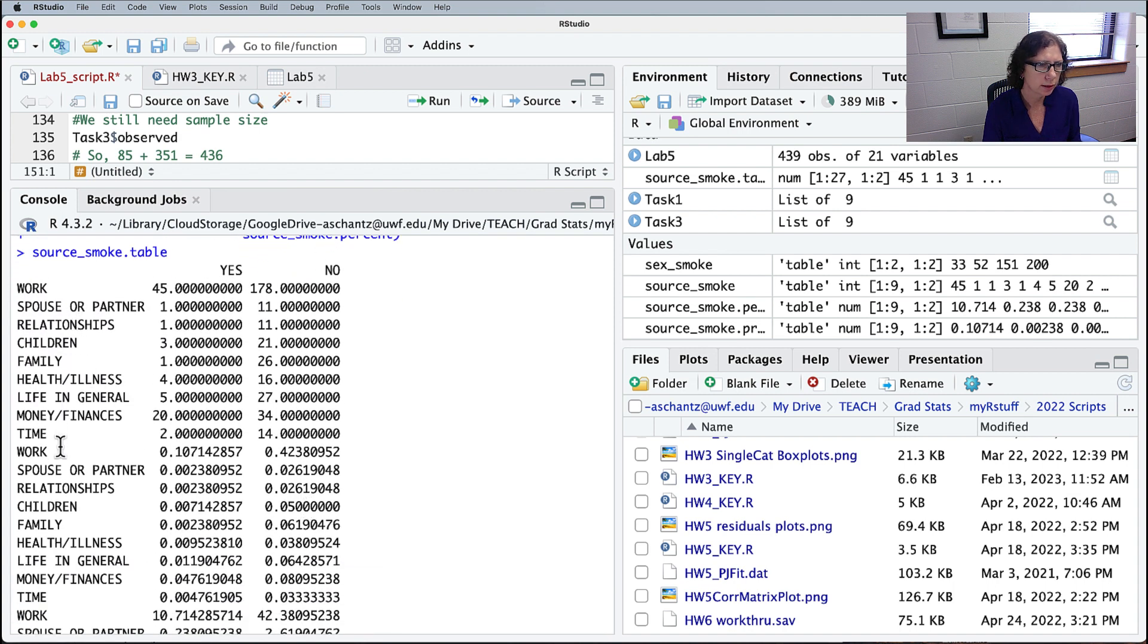
{"action": "scroll", "coordinate": [64, 479], "scroll_direction": "down", "scroll_amount": 5}
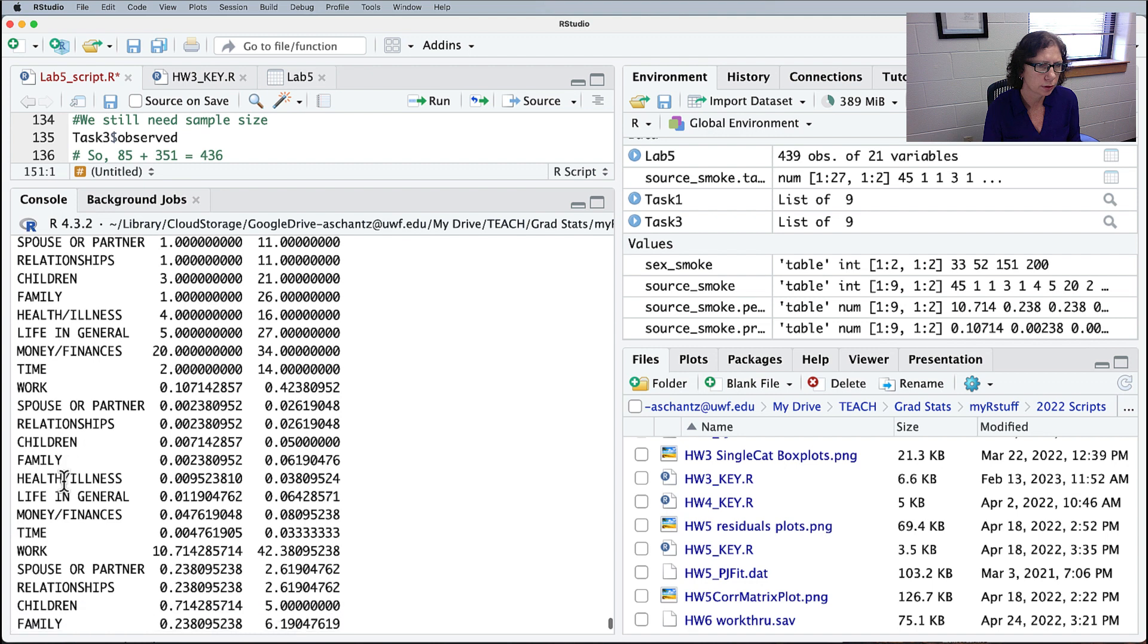
{"action": "mouse_move", "coordinate": [64, 382]}
{"action": "left_mouse_down"}
{"action": "mouse_move", "coordinate": [48, 437]}
{"action": "mouse_move", "coordinate": [57, 620]}
{"action": "left_mouse_up"}
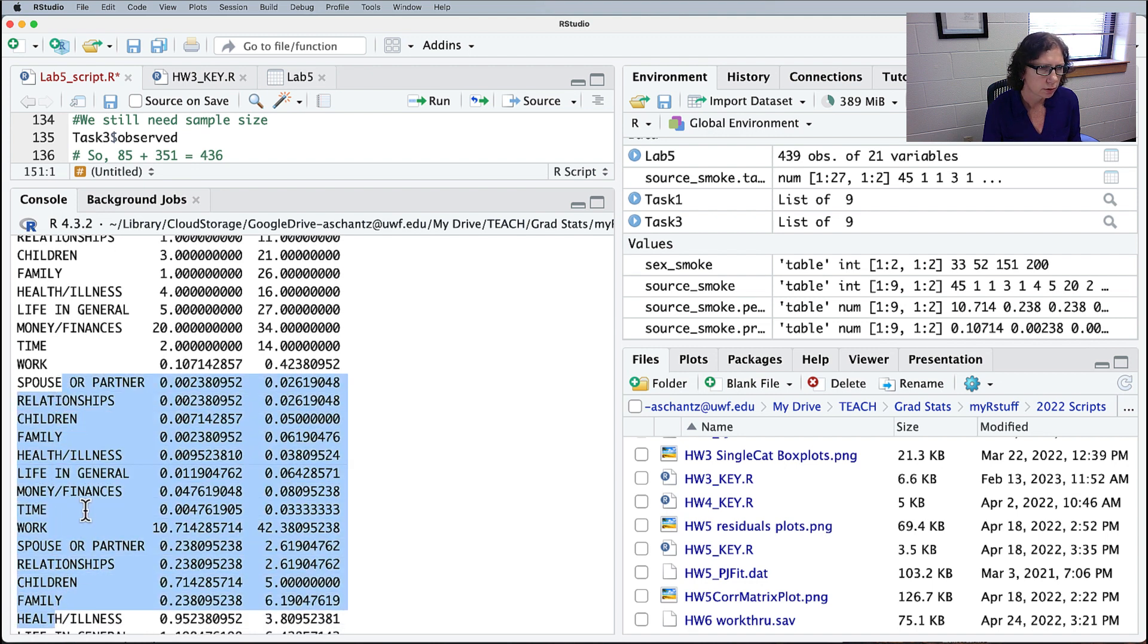
{"action": "scroll", "coordinate": [86, 508], "scroll_direction": "down", "scroll_amount": 4}
{"action": "scroll", "coordinate": [83, 509], "scroll_direction": "up", "scroll_amount": 12}
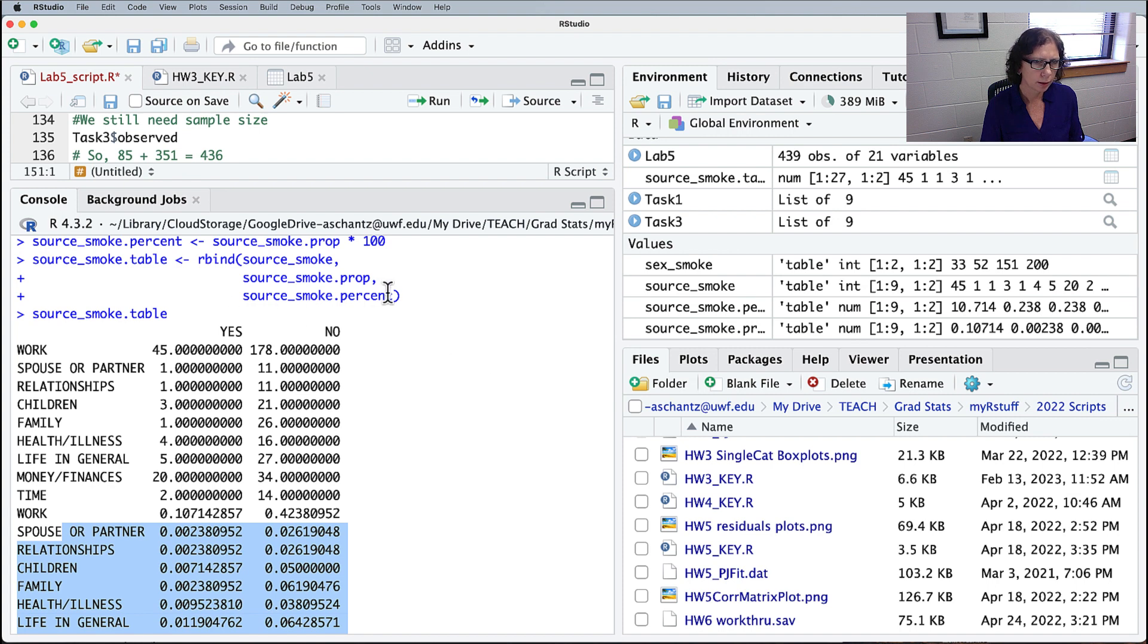
Step: Highlight source_smoke.percent in the echoed rbind statement and compare it with the rows at the end of the printed table
{"action": "left_click_drag", "start_coordinate": [393, 293], "coordinate": [244, 298]}
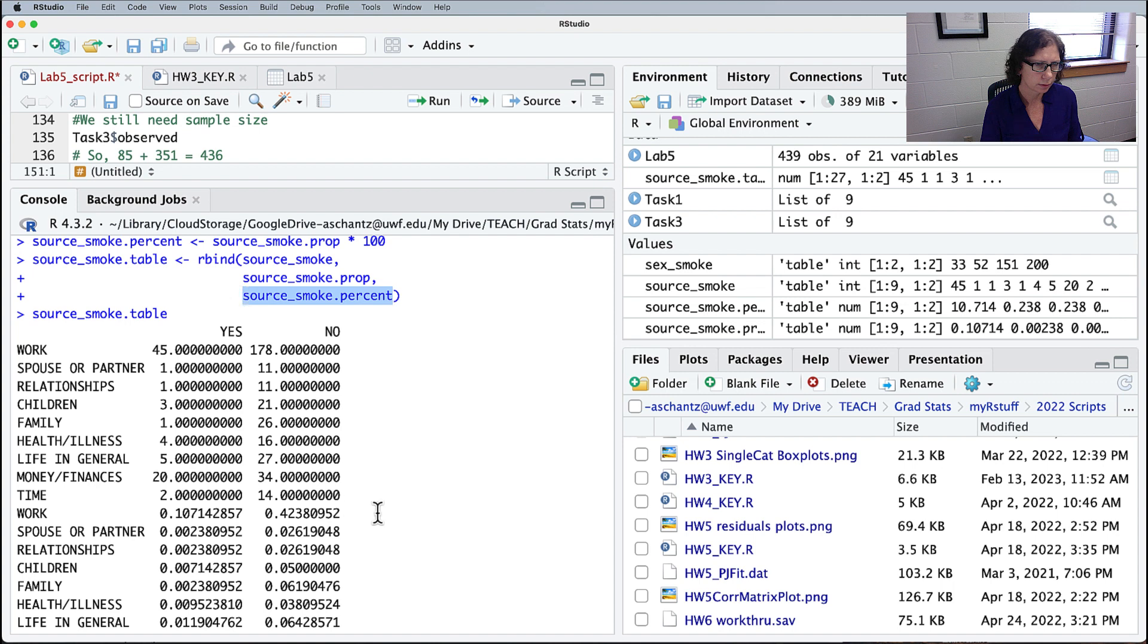
{"action": "scroll", "coordinate": [423, 467], "scroll_direction": "down", "scroll_amount": 5}
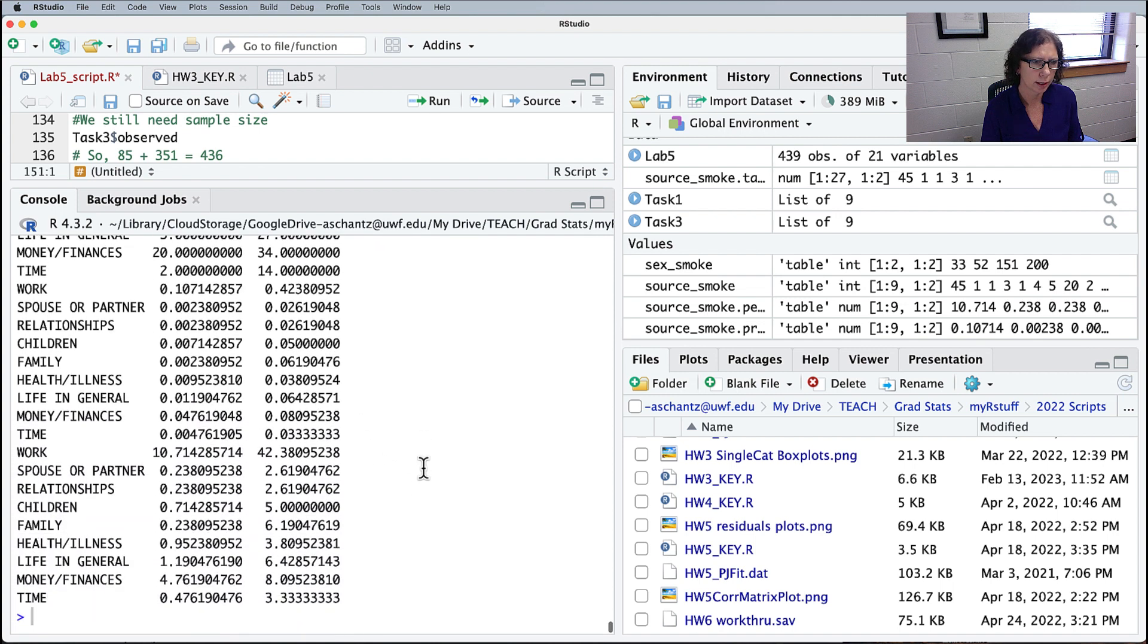
{"action": "scroll", "coordinate": [424, 467], "scroll_direction": "up", "scroll_amount": 8}
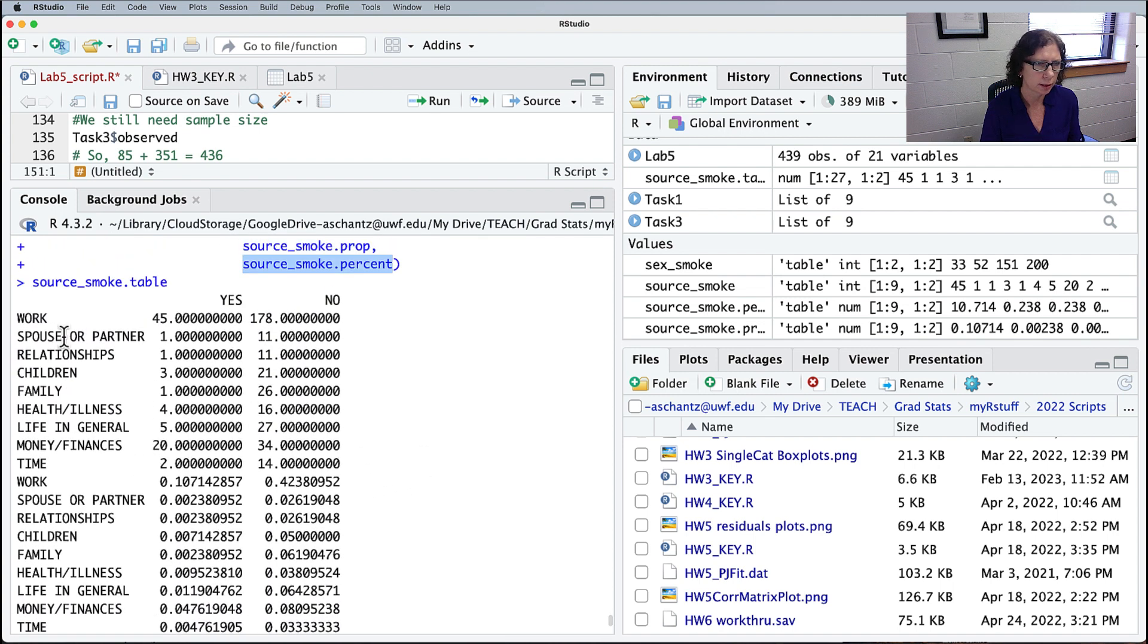
Step: Highlight the count, proportion and percentage blocks of the printed table in turn, then the proportion block again
{"action": "left_click_drag", "start_coordinate": [18, 316], "coordinate": [351, 465]}
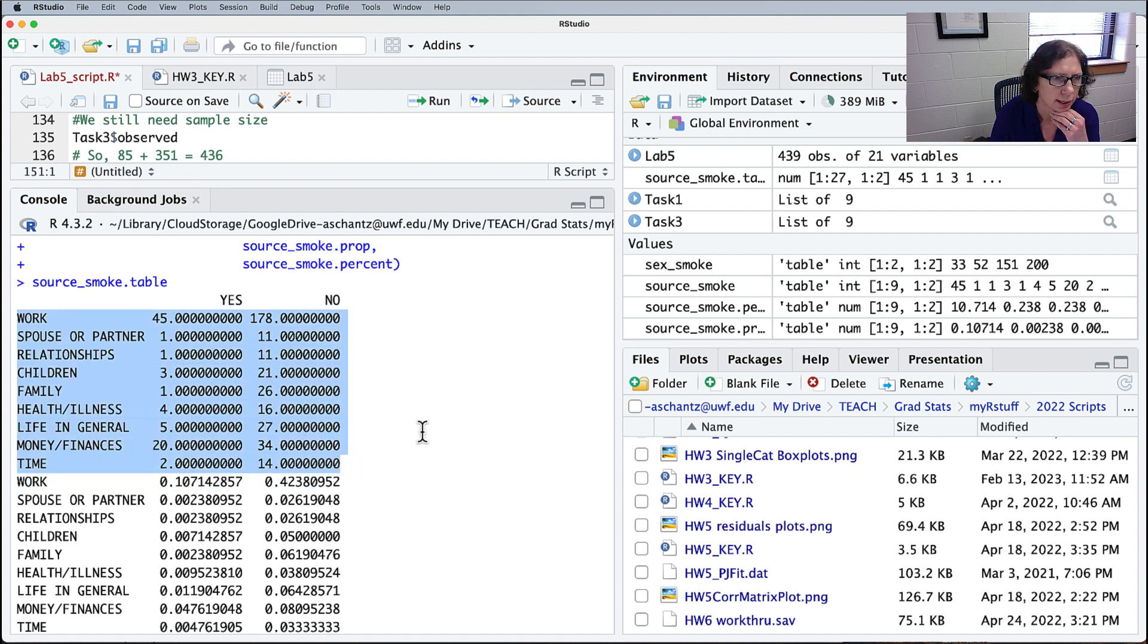
{"action": "scroll", "coordinate": [423, 428], "scroll_direction": "up", "scroll_amount": 3}
{"action": "scroll", "coordinate": [422, 431], "scroll_direction": "down", "scroll_amount": 1}
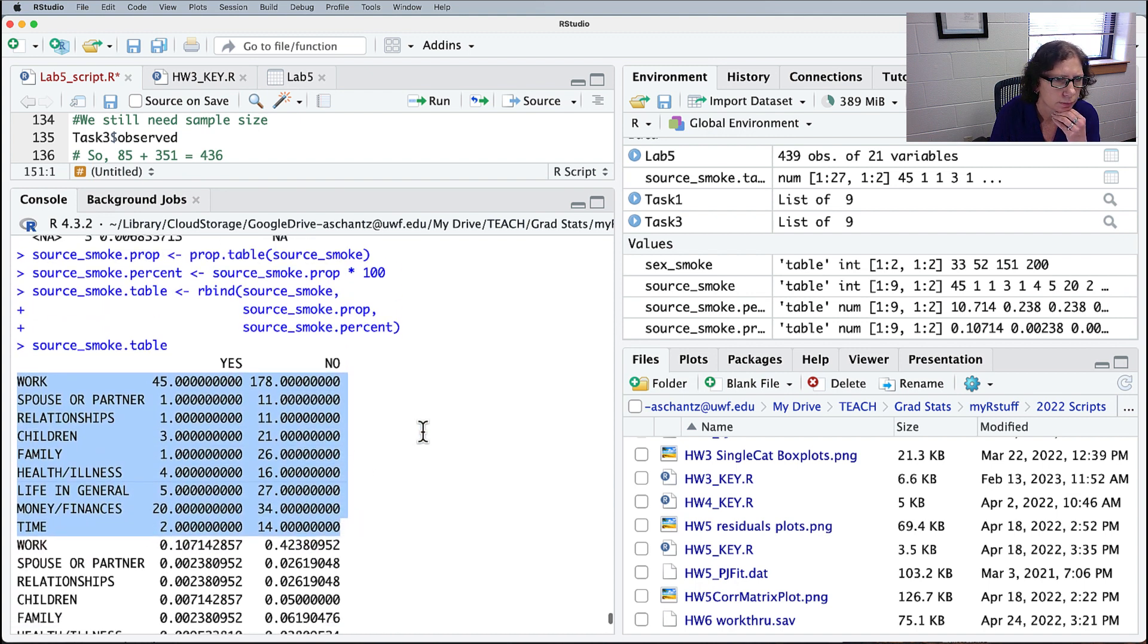
{"action": "scroll", "coordinate": [423, 429], "scroll_direction": "down", "scroll_amount": 4}
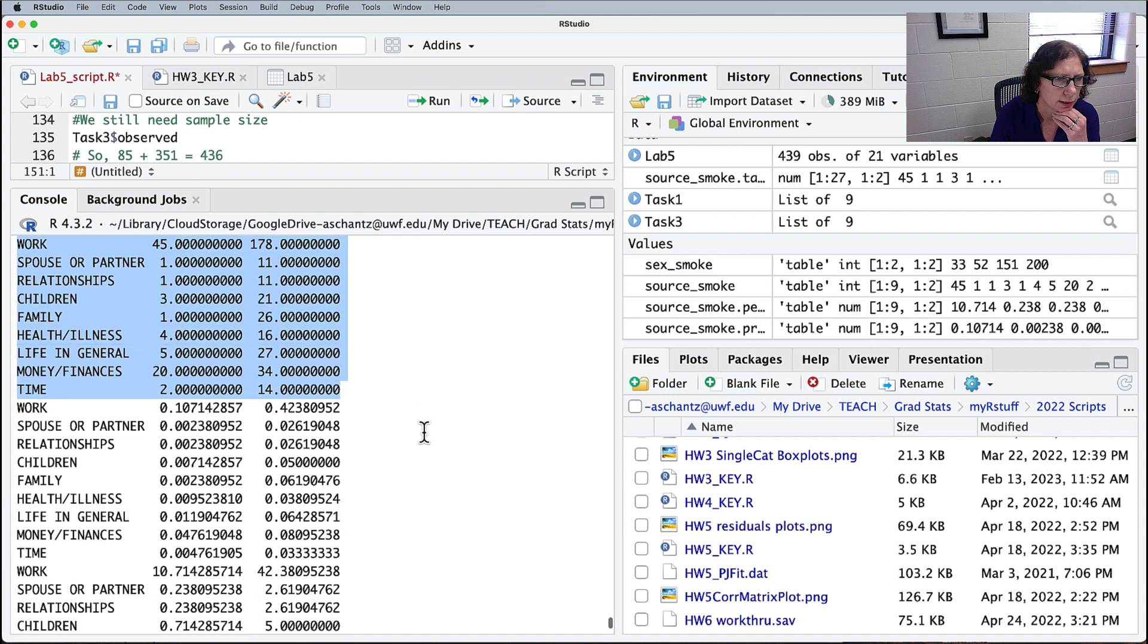
{"action": "left_click_drag", "start_coordinate": [27, 407], "coordinate": [366, 548]}
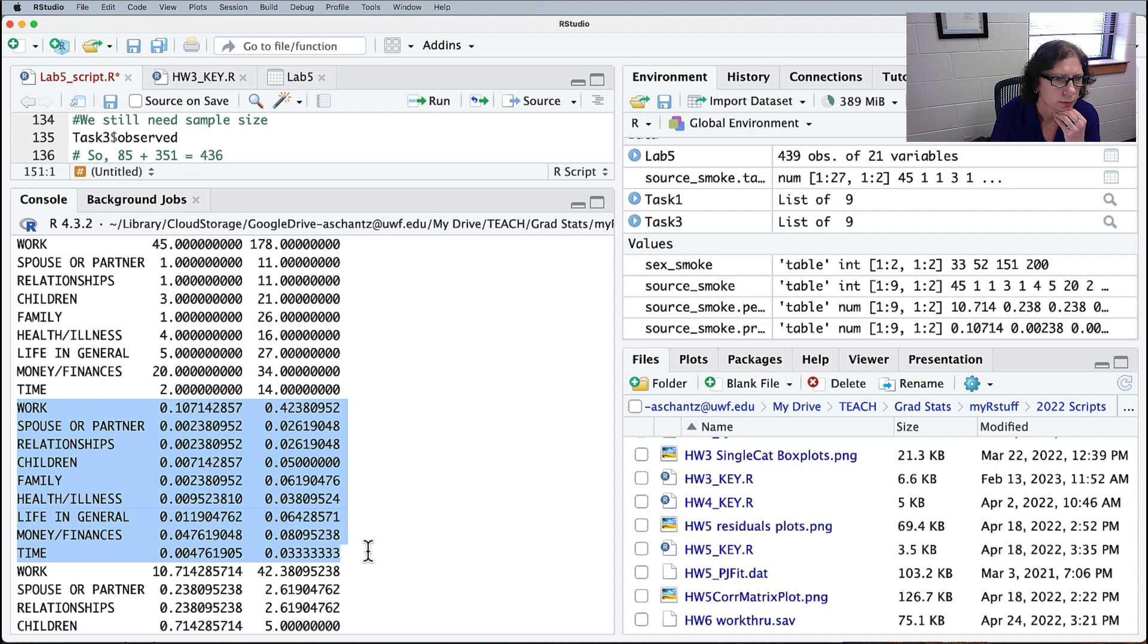
{"action": "scroll", "coordinate": [436, 421], "scroll_direction": "down", "scroll_amount": 3}
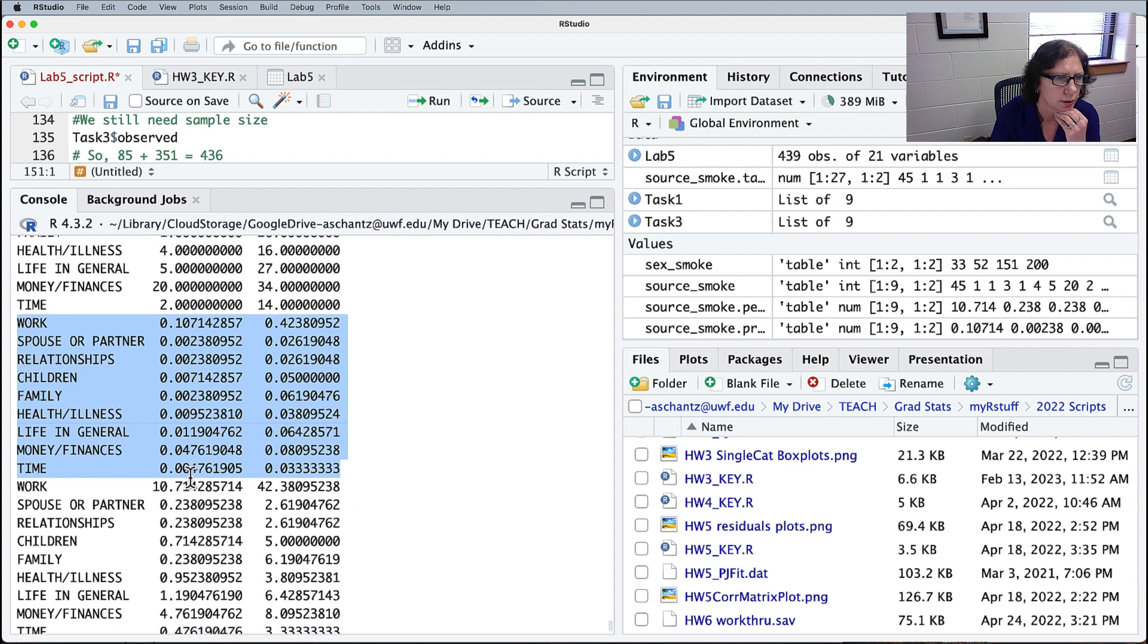
{"action": "scroll", "coordinate": [190, 477], "scroll_direction": "down", "scroll_amount": 1}
{"action": "left_click_drag", "start_coordinate": [18, 453], "coordinate": [356, 589]}
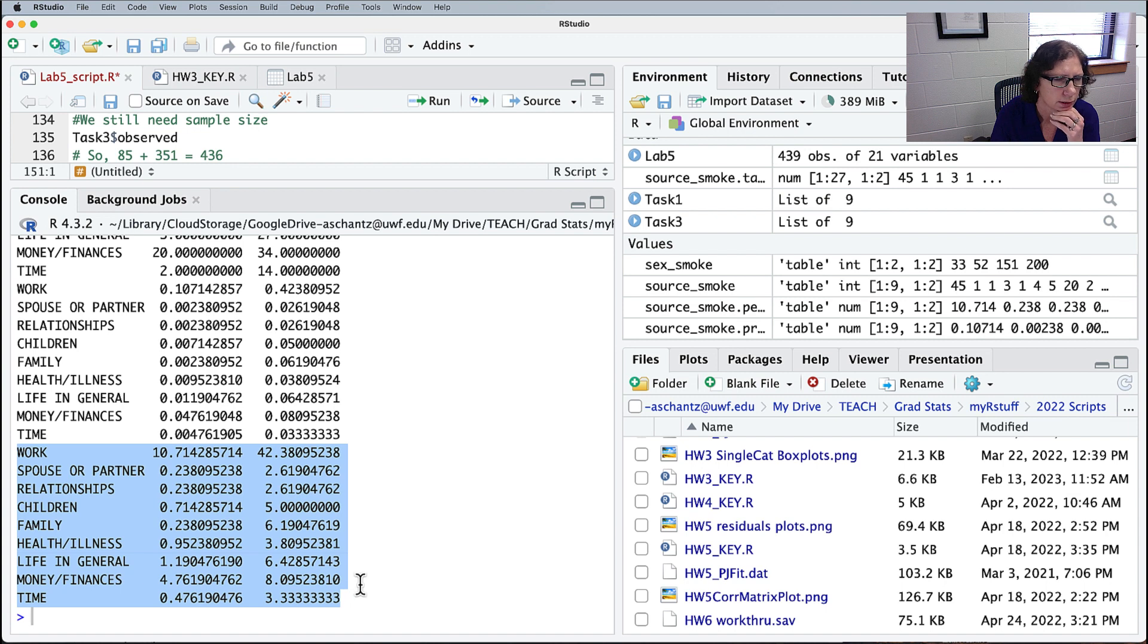
{"action": "scroll", "coordinate": [388, 549], "scroll_direction": "up", "scroll_amount": 6}
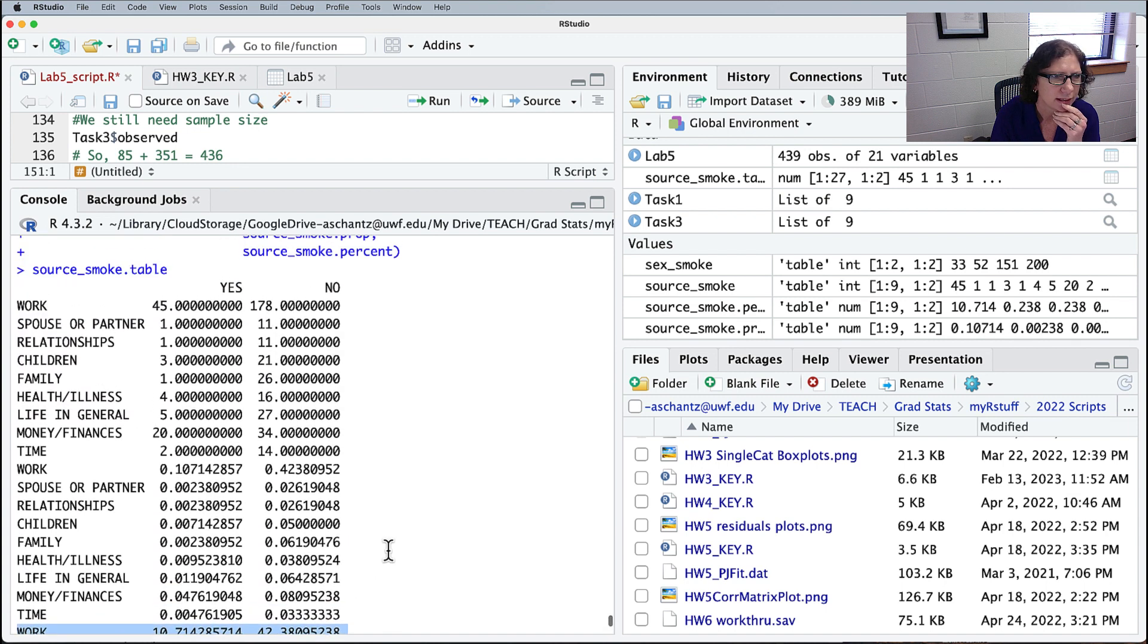
{"action": "scroll", "coordinate": [388, 549], "scroll_direction": "down", "scroll_amount": 6}
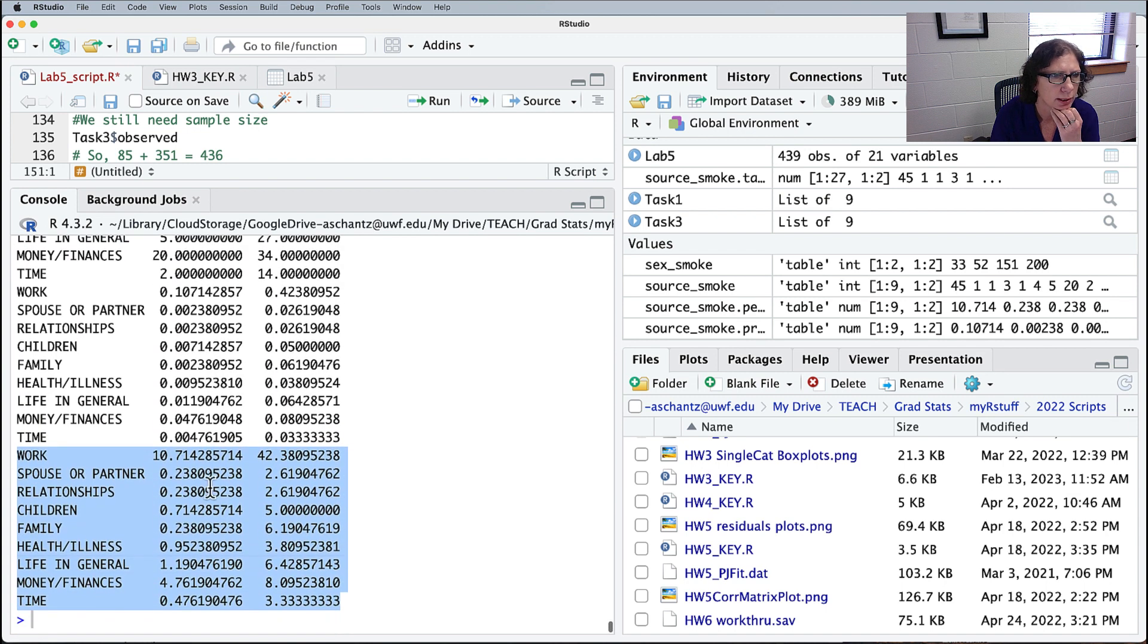
{"action": "scroll", "coordinate": [236, 547], "scroll_direction": "up", "scroll_amount": 3}
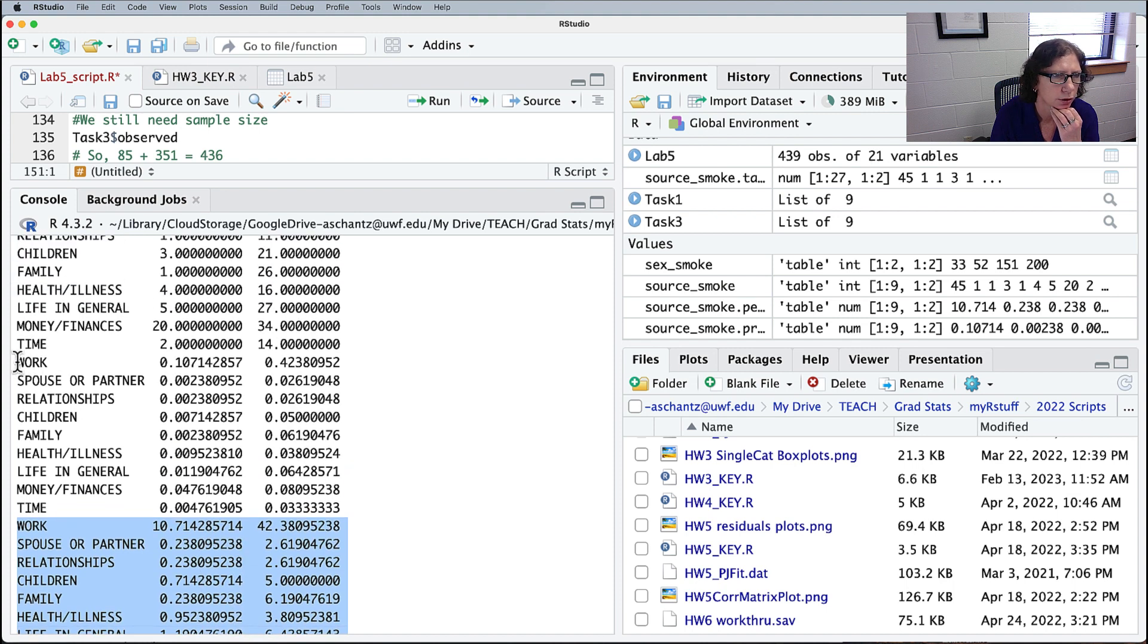
{"action": "left_click_drag", "start_coordinate": [18, 362], "coordinate": [351, 509]}
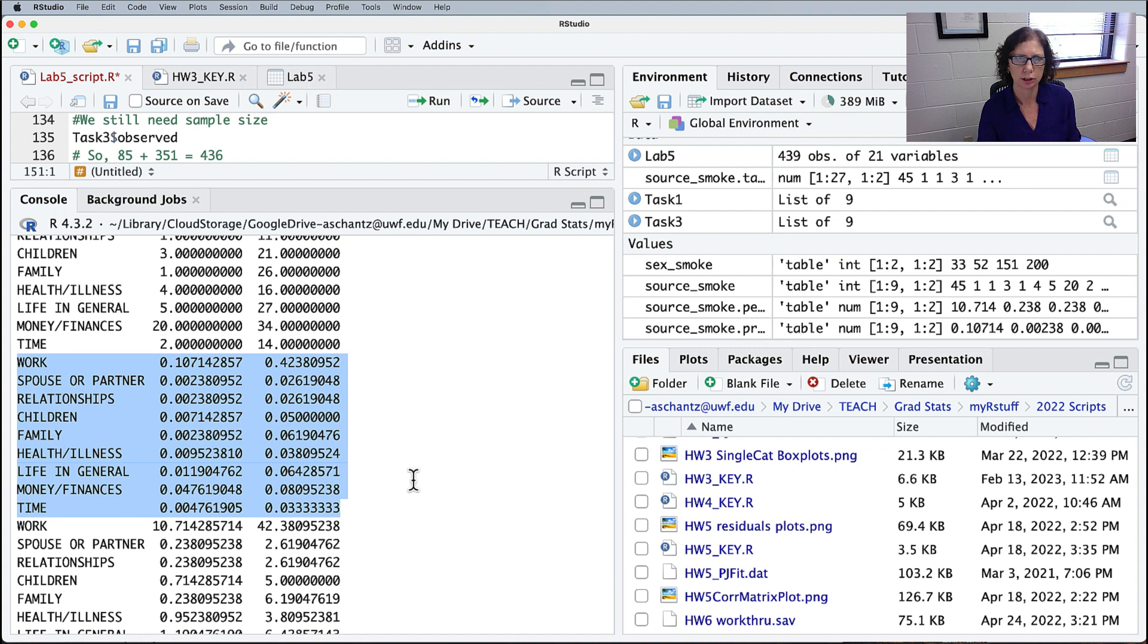
Step: Switch to Chrome, show the ChatGPT conversation enlarged, and highlight the source_smoke code in its first prompt
{"action": "key", "text": "super+Tab"}
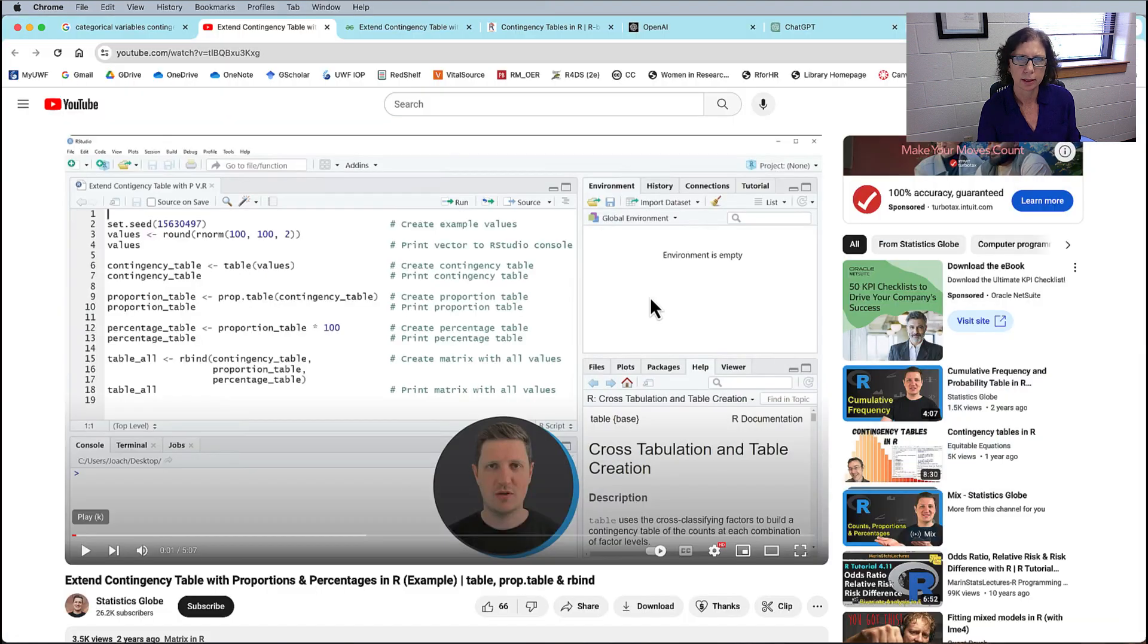
{"action": "left_click", "coordinate": [809, 30]}
{"action": "scroll", "coordinate": [743, 325], "scroll_direction": "up", "scroll_amount": 3}
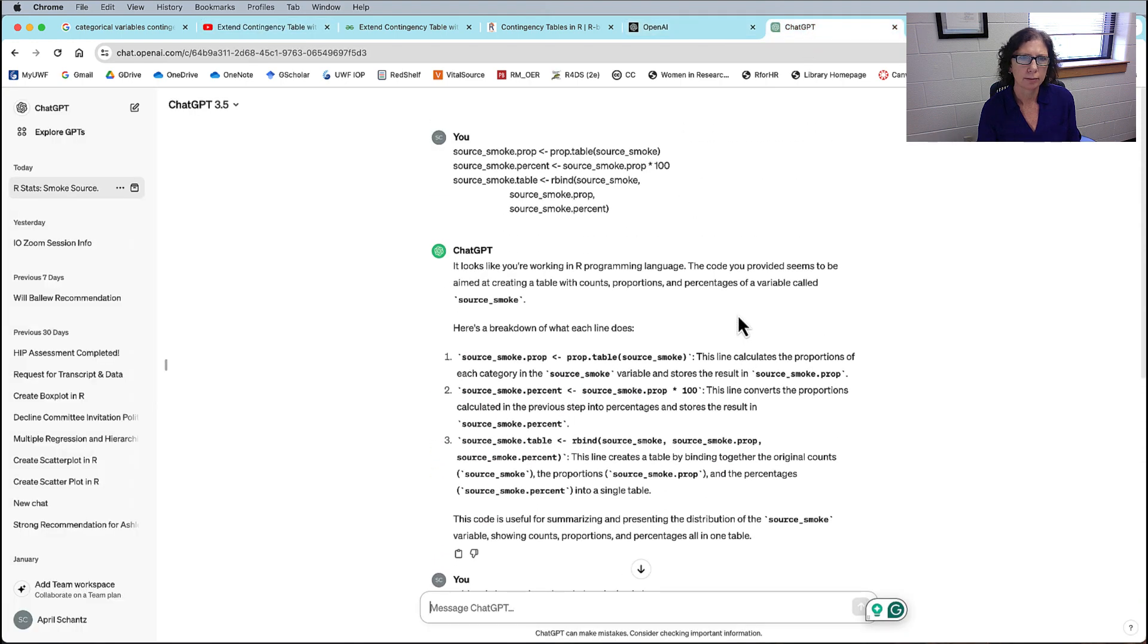
{"action": "key", "text": "super+equal"}
{"action": "key", "text": "super+equal"}
{"action": "key", "text": "super+equal"}
{"action": "triple_click", "coordinate": [687, 216]}
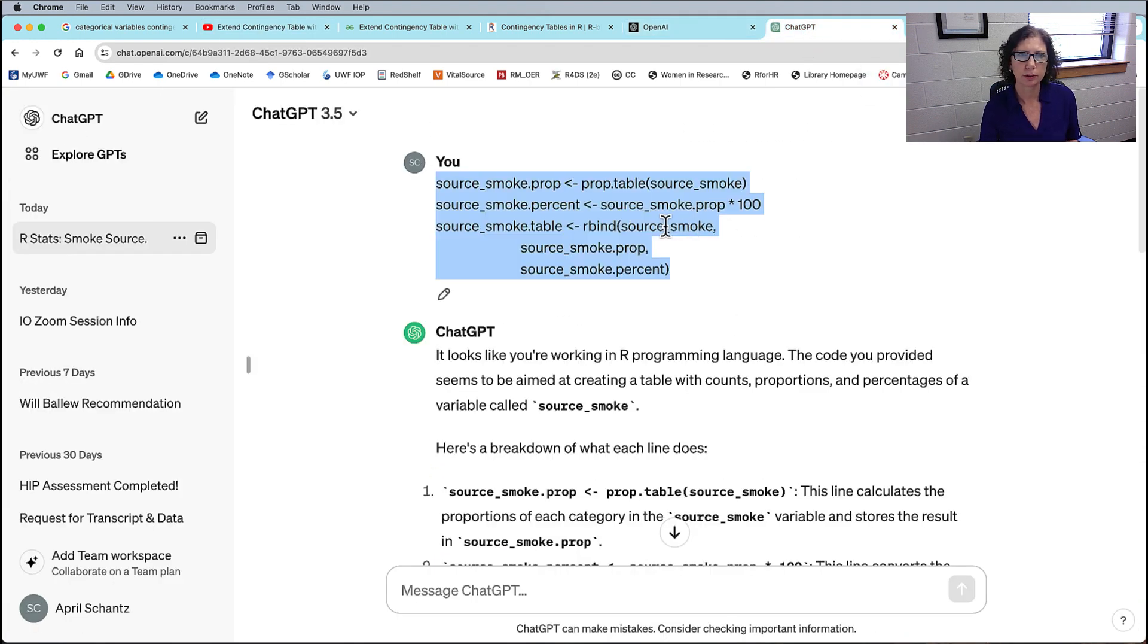
Step: Read ChatGPT's line-by-line explanation of the source_smoke code through to the follow-up prompt about rounding to two decimal places
{"action": "scroll", "coordinate": [772, 223], "scroll_direction": "down", "scroll_amount": 2}
{"action": "scroll", "coordinate": [772, 214], "scroll_direction": "down", "scroll_amount": 1}
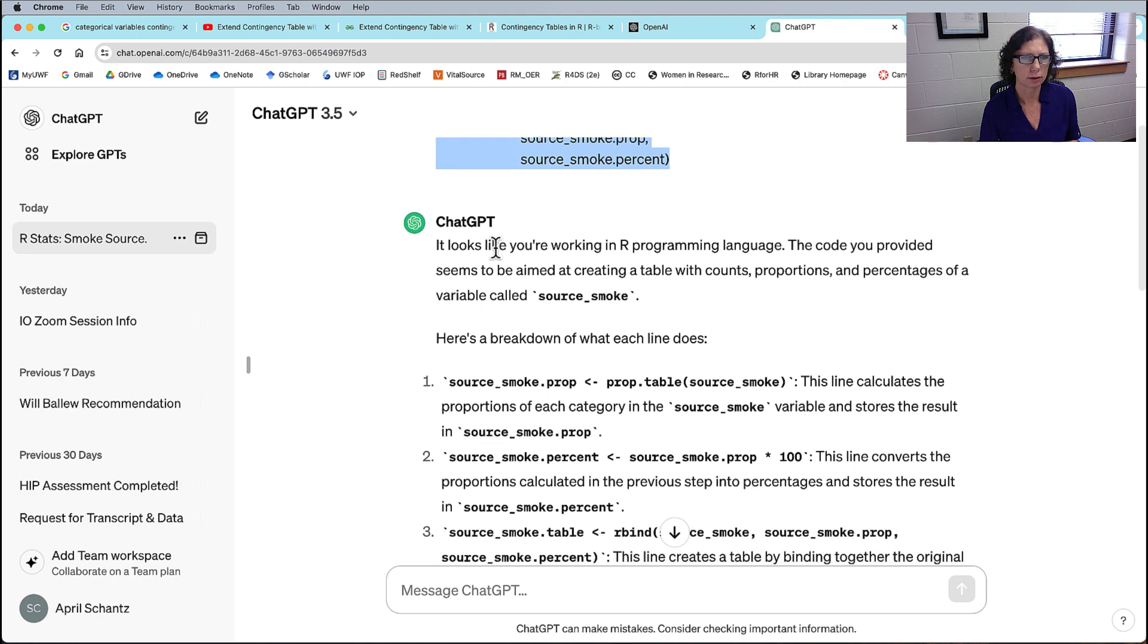
{"action": "scroll", "coordinate": [823, 244], "scroll_direction": "down", "scroll_amount": 2}
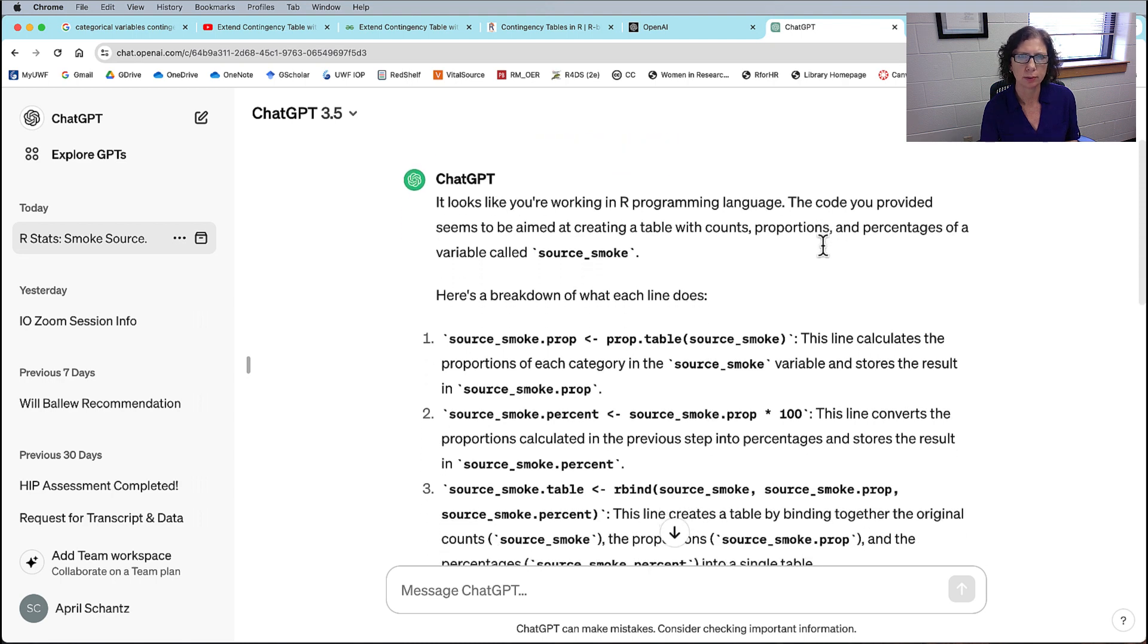
{"action": "scroll", "coordinate": [824, 250], "scroll_direction": "down", "scroll_amount": 3}
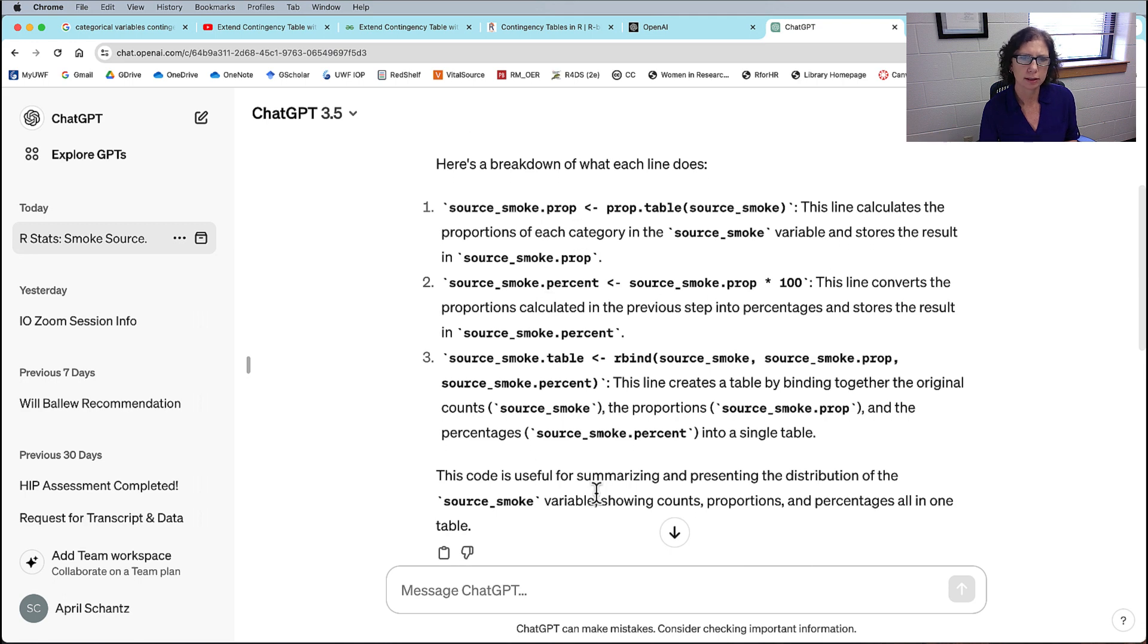
{"action": "scroll", "coordinate": [669, 374], "scroll_direction": "down", "scroll_amount": 2}
{"action": "scroll", "coordinate": [670, 374], "scroll_direction": "up", "scroll_amount": 1}
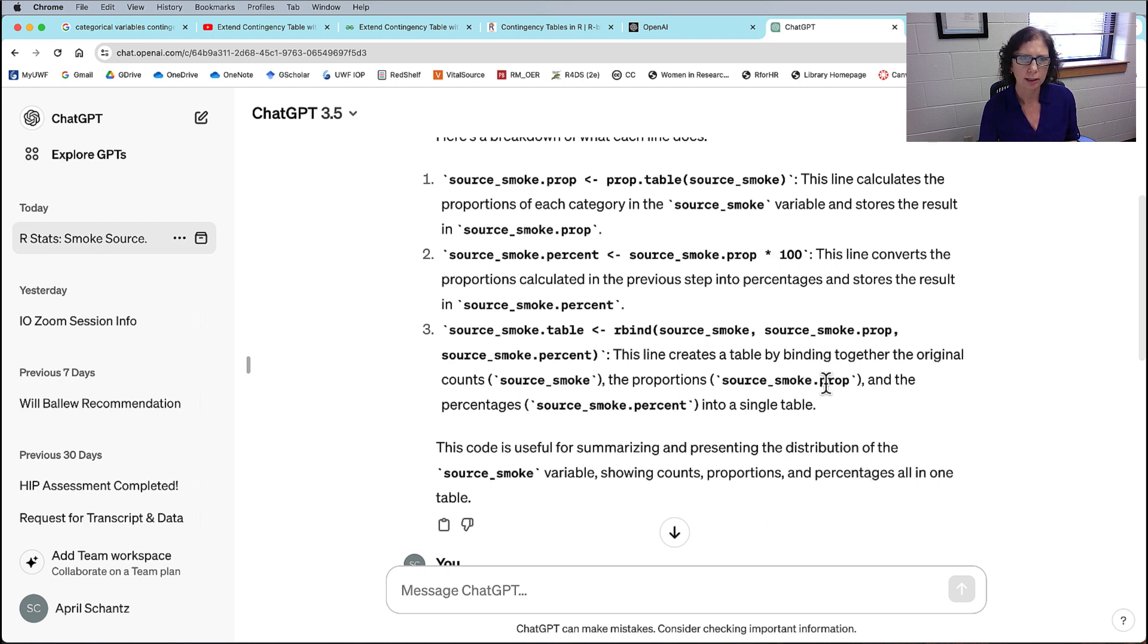
{"action": "scroll", "coordinate": [826, 382], "scroll_direction": "down", "scroll_amount": 3}
{"action": "scroll", "coordinate": [826, 382], "scroll_direction": "up", "scroll_amount": 1}
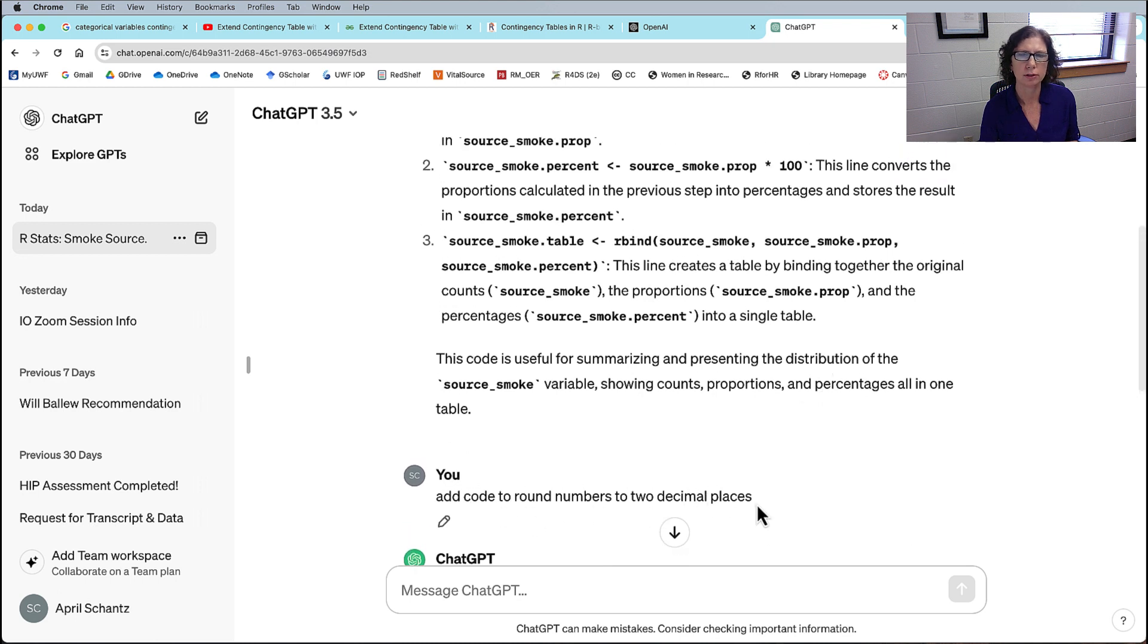
Step: Examine ChatGPT's reply on rounding to two decimal places, highlighting its integration sentence and the first round function in the code
{"action": "scroll", "coordinate": [789, 462], "scroll_direction": "down", "scroll_amount": 5}
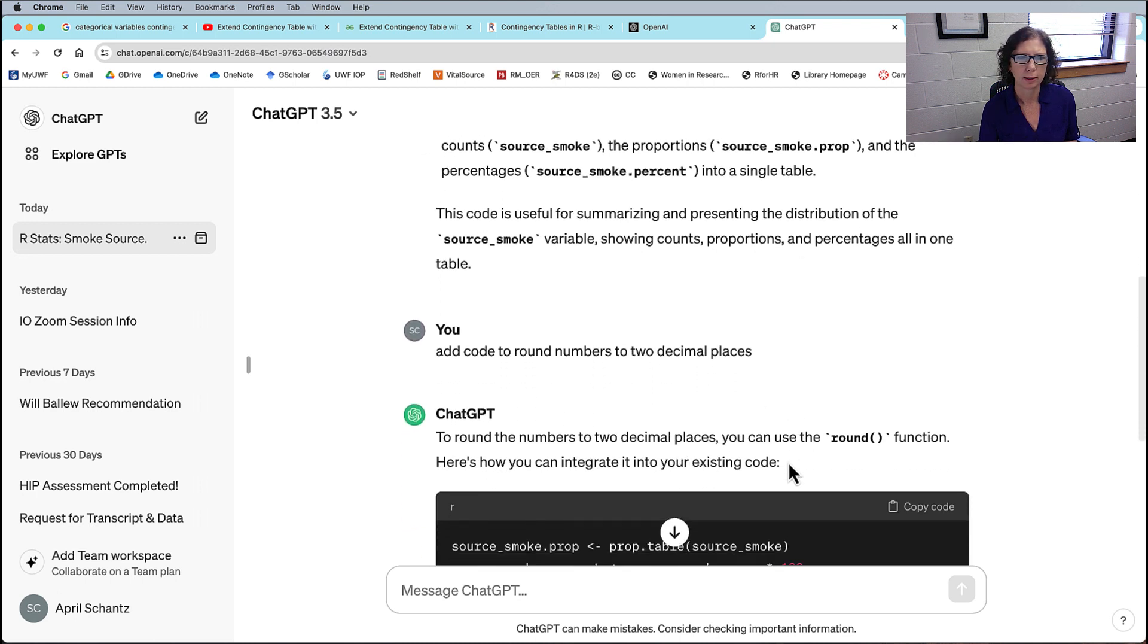
{"action": "scroll", "coordinate": [788, 461], "scroll_direction": "down", "scroll_amount": 4}
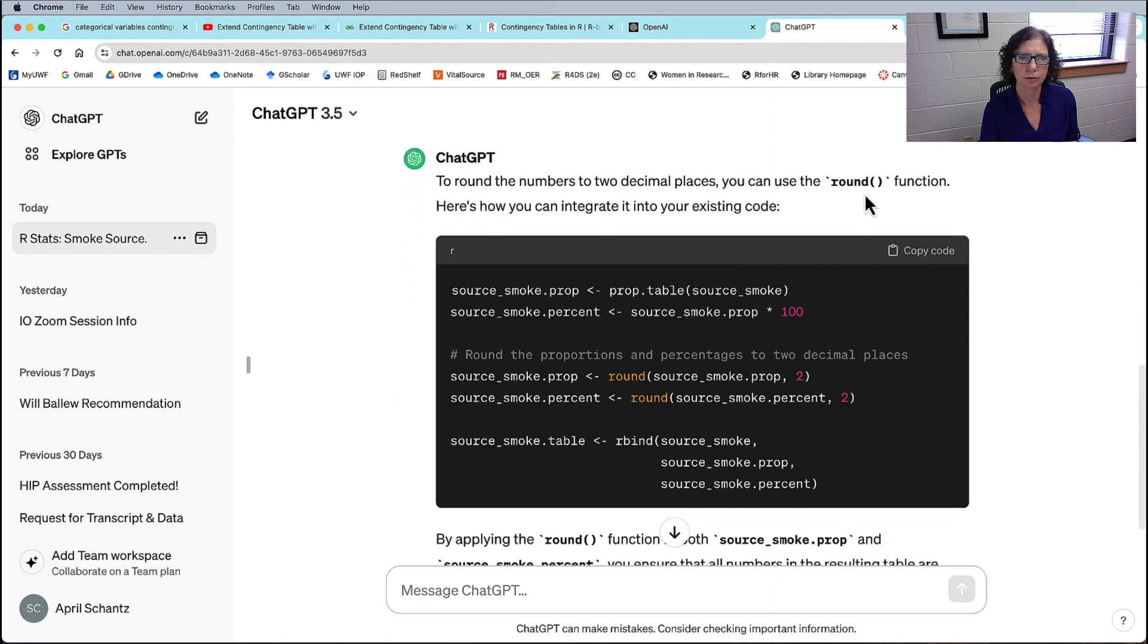
{"action": "left_click_drag", "start_coordinate": [446, 205], "coordinate": [802, 206]}
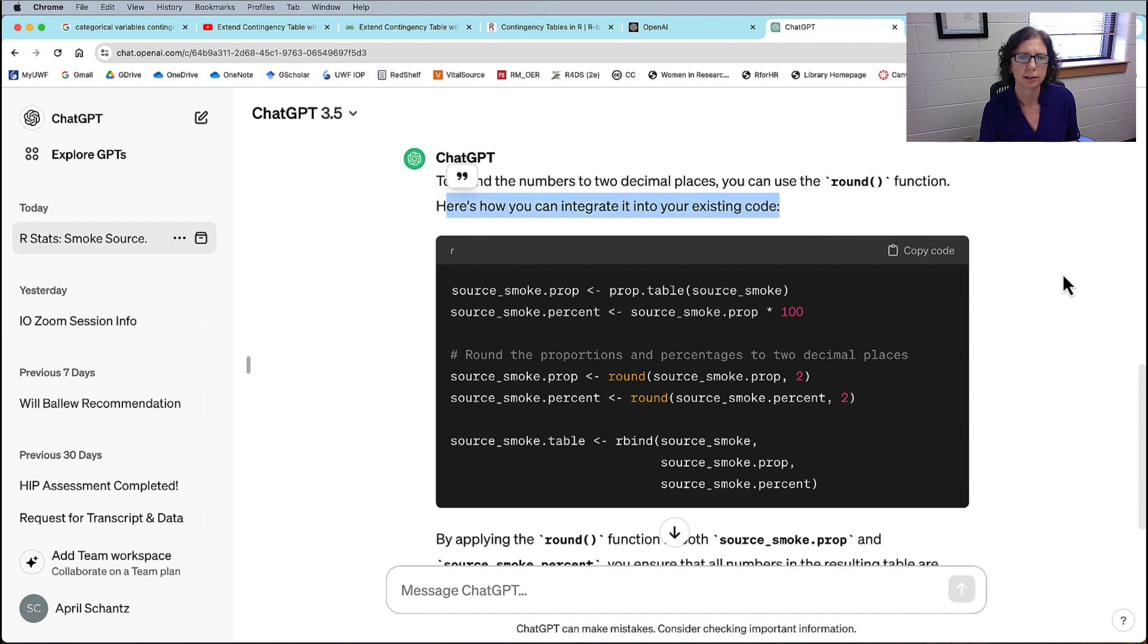
{"action": "scroll", "coordinate": [1064, 274], "scroll_direction": "down", "scroll_amount": 2}
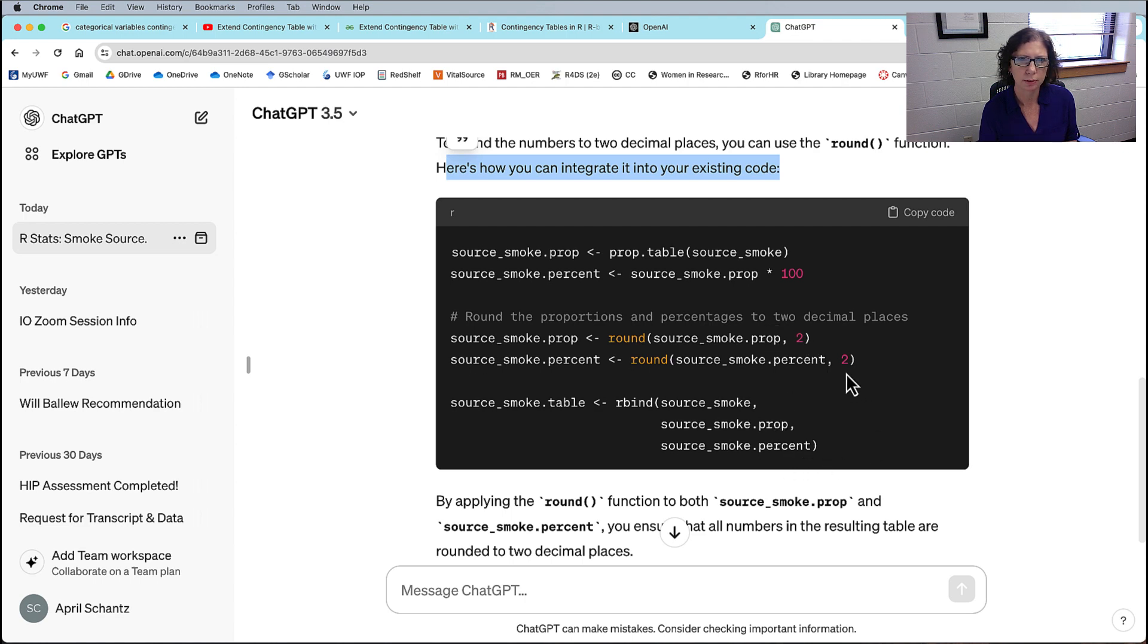
{"action": "double_click", "coordinate": [625, 338]}
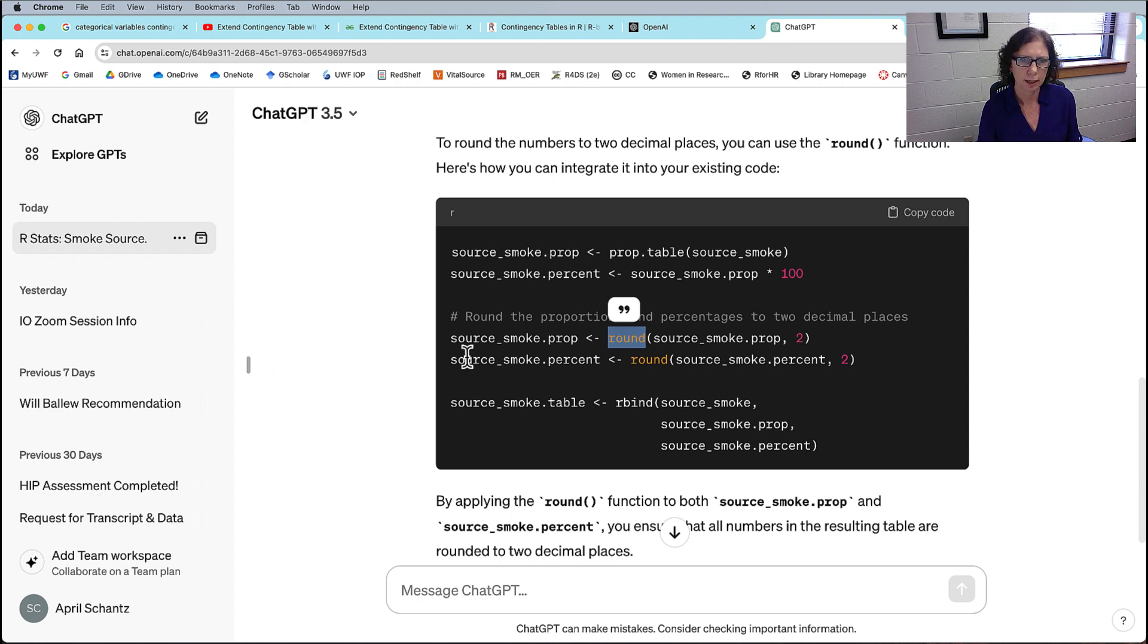
Step: Return to RStudio, enlarge the script editor around the source_smoke lines, and recheck ChatGPT's rounding code before coming back to the script
{"action": "key", "text": "super+Tab"}
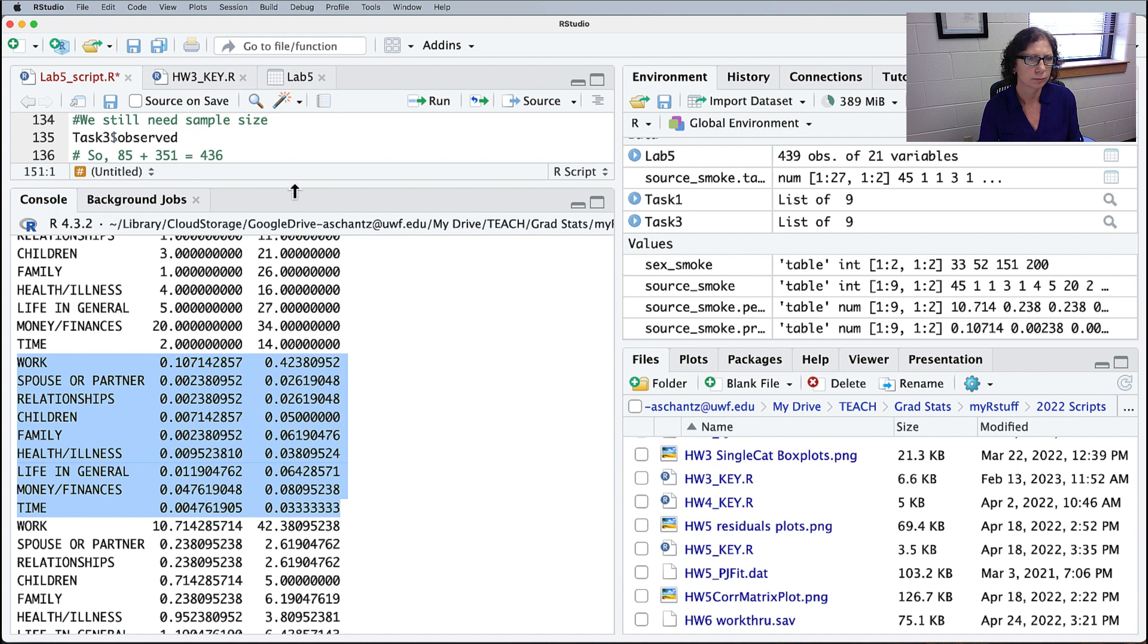
{"action": "left_click_drag", "start_coordinate": [295, 191], "coordinate": [325, 450]}
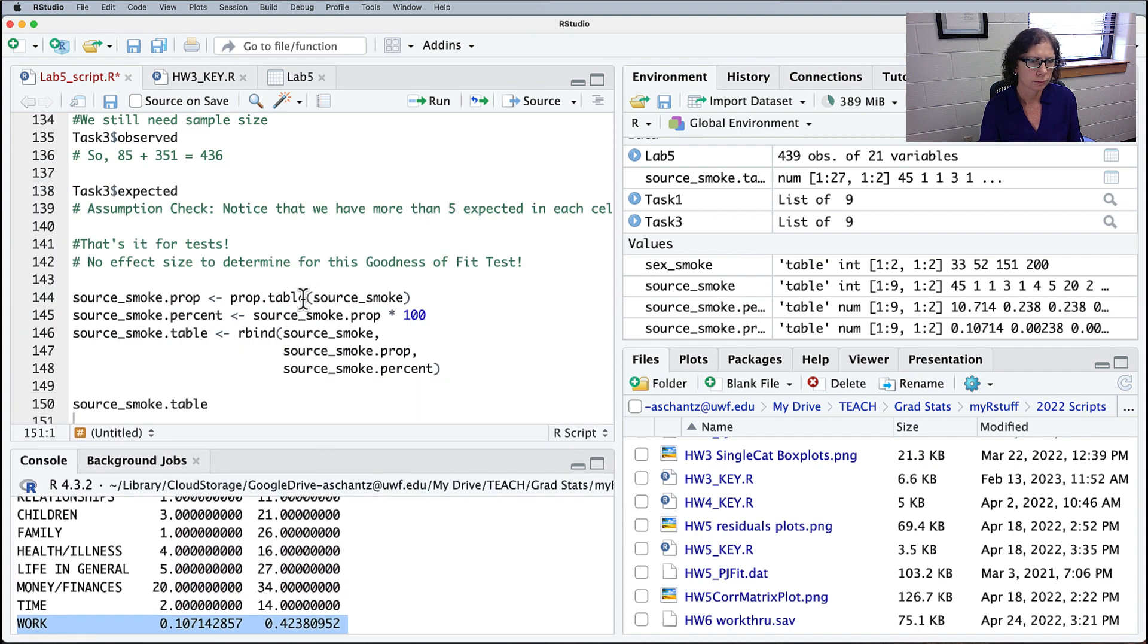
{"action": "key", "text": "super+Tab"}
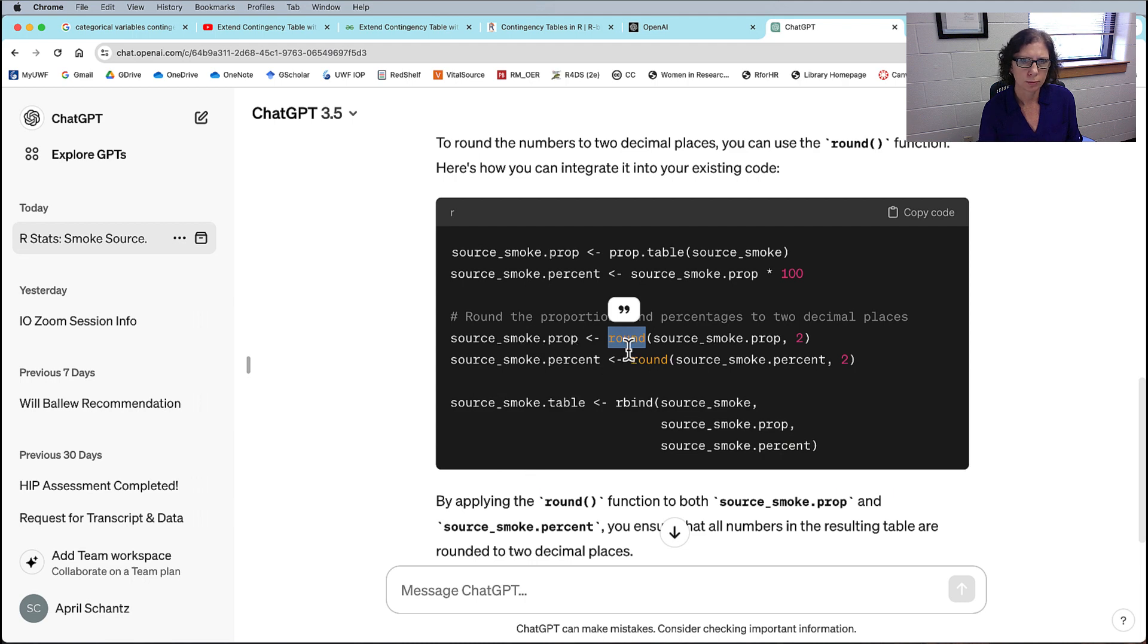
{"action": "key", "text": "super+Tab"}
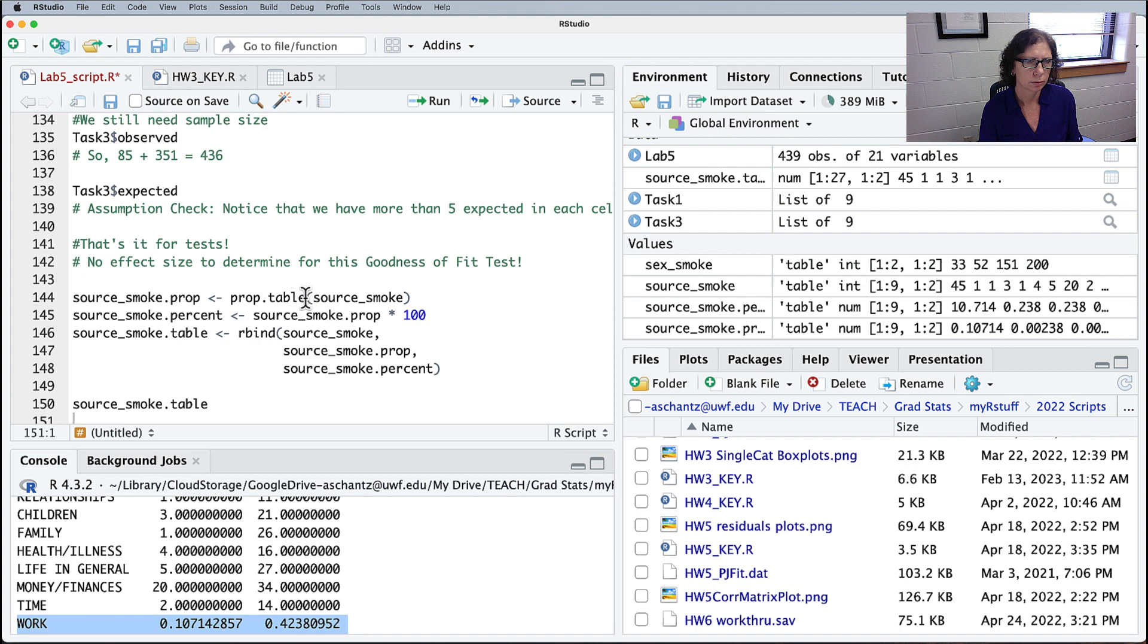
Step: Copy ChatGPT's source_smoke.prop <- round(source_smoke.prop, 2) line into the RStudio script directly below the prop.table line, followed by a blank line
{"action": "key", "text": "super+Tab"}
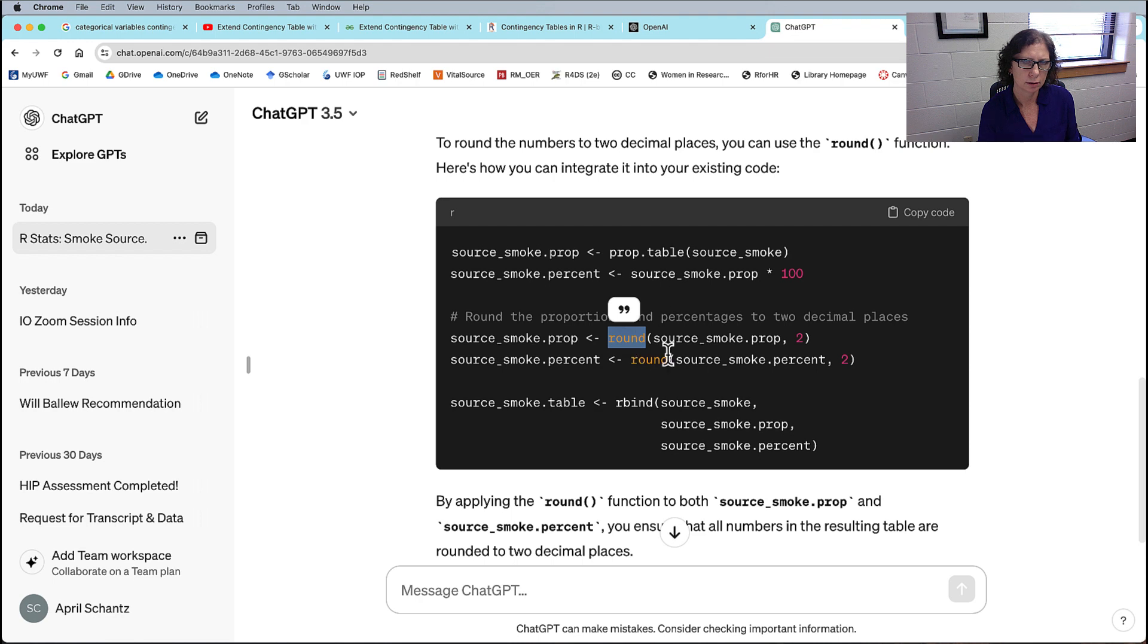
{"action": "key", "text": "super+Tab"}
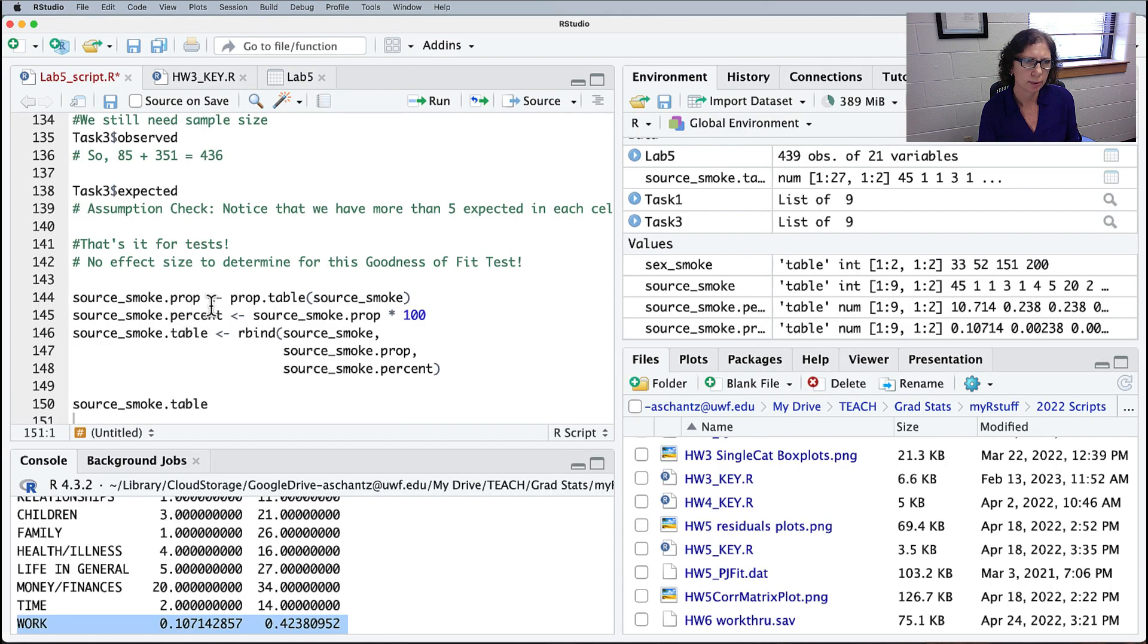
{"action": "left_click_drag", "start_coordinate": [202, 297], "coordinate": [72, 297]}
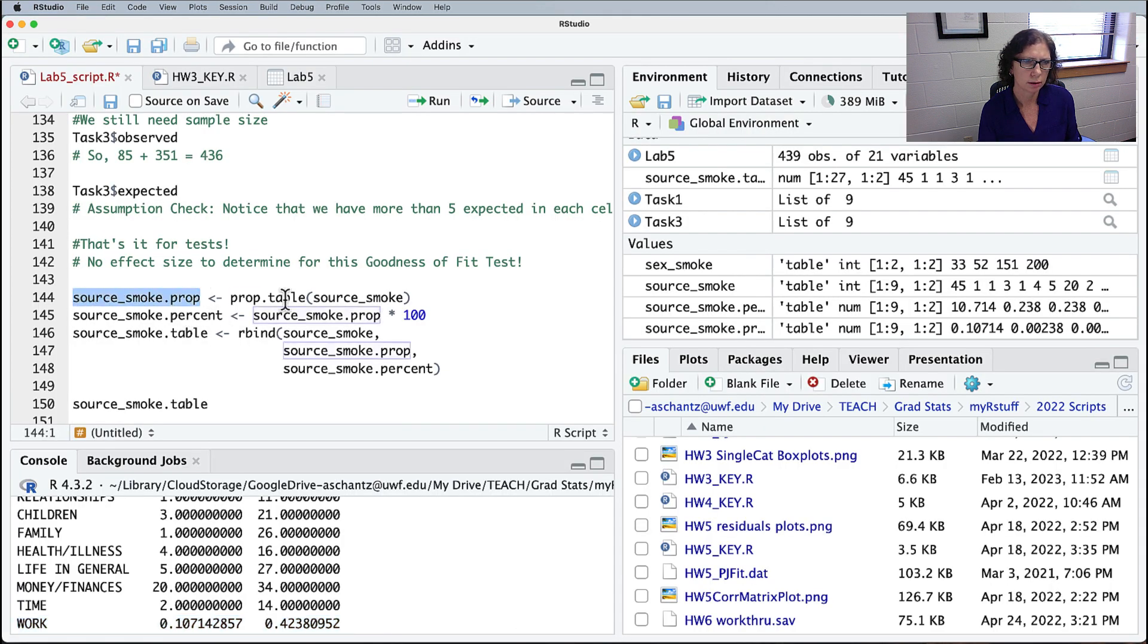
{"action": "left_click", "coordinate": [441, 297]}
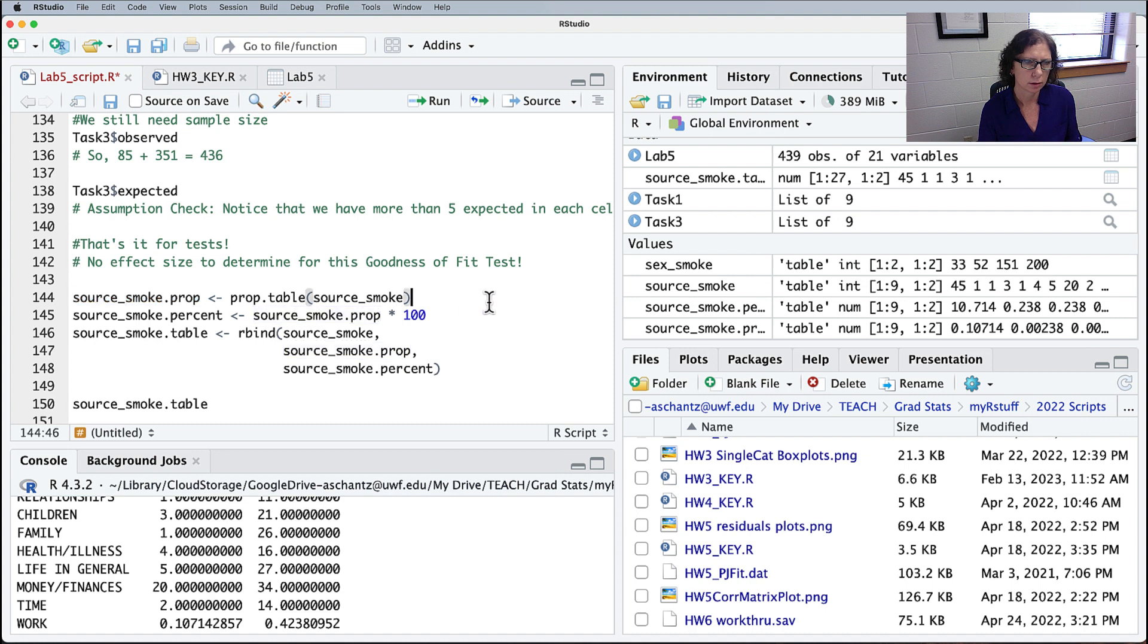
{"action": "key", "text": "Return"}
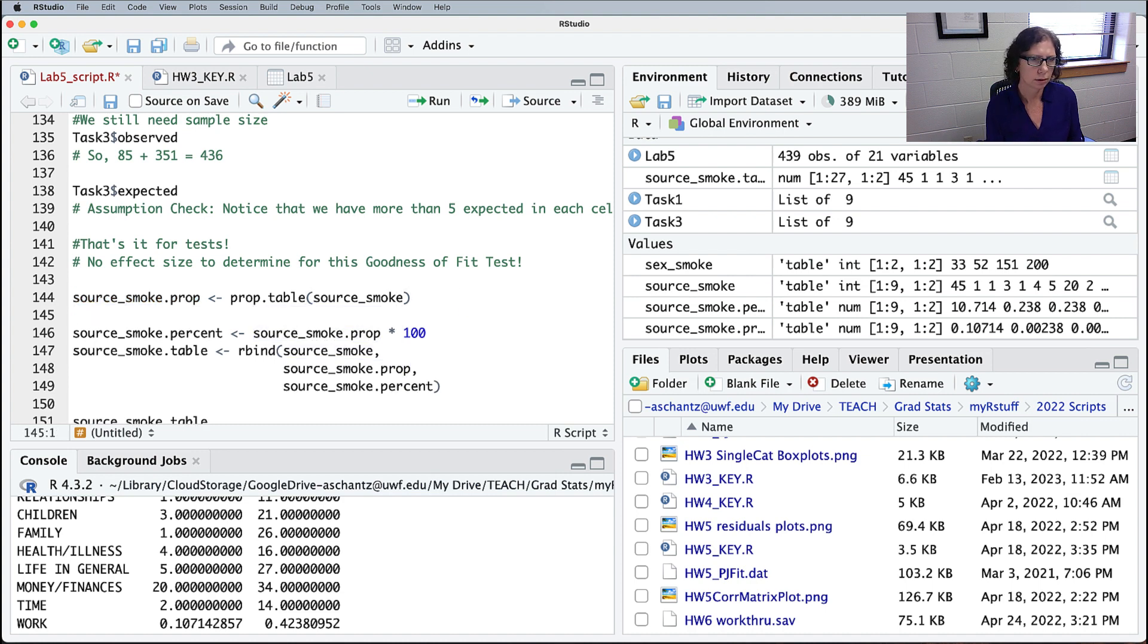
{"action": "key", "text": "super+Tab"}
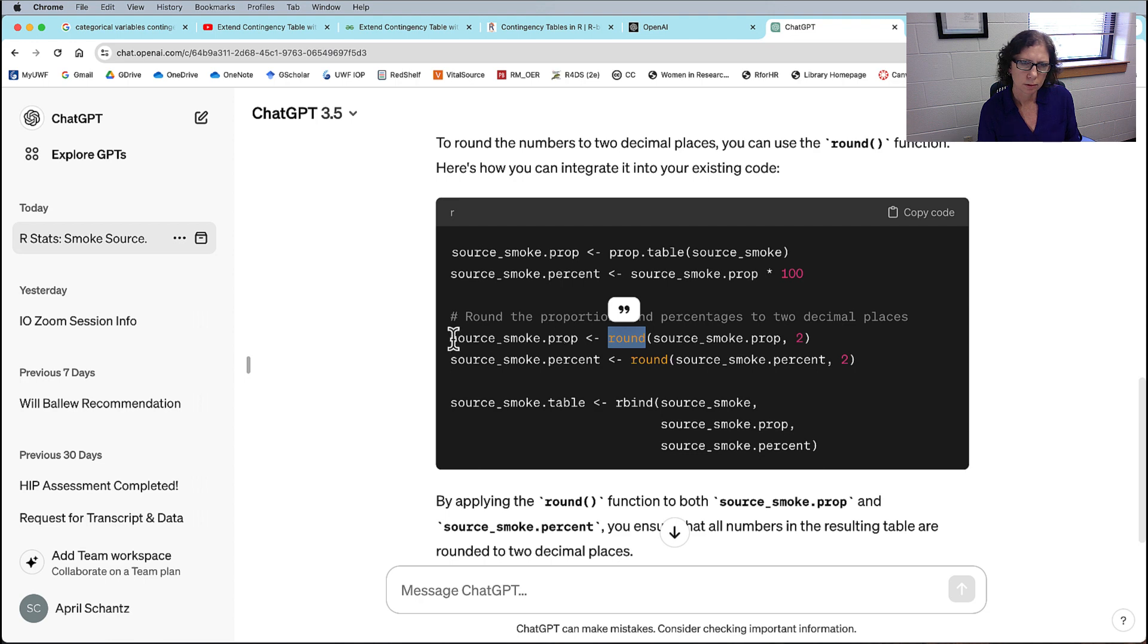
{"action": "left_click_drag", "start_coordinate": [454, 338], "coordinate": [815, 348]}
{"action": "key", "text": "super+c"}
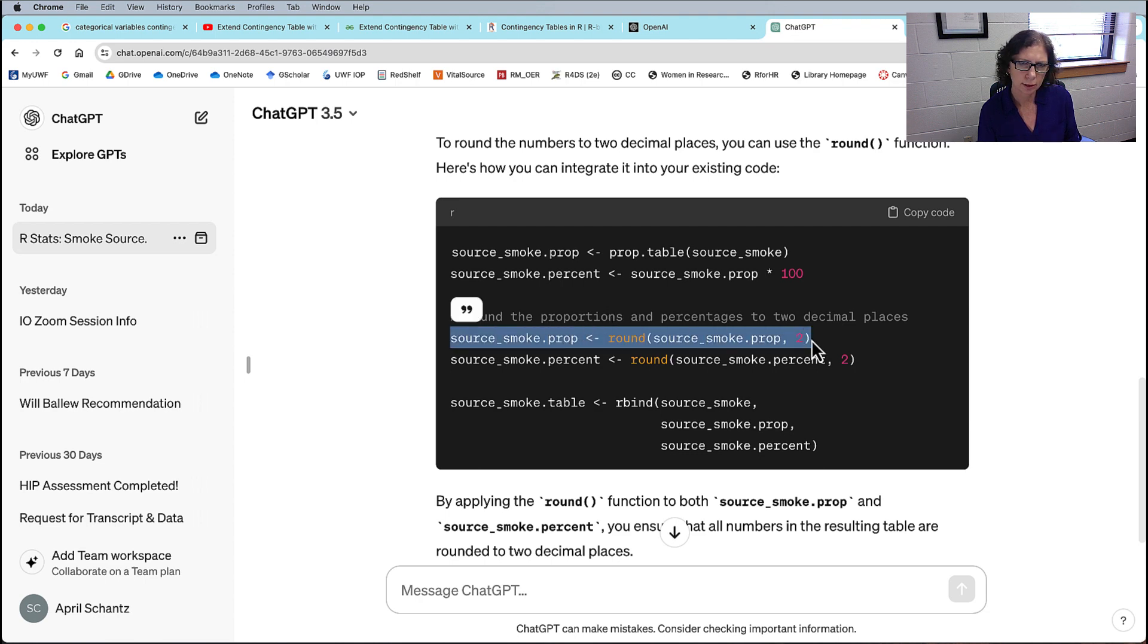
{"action": "key", "text": "super+Tab"}
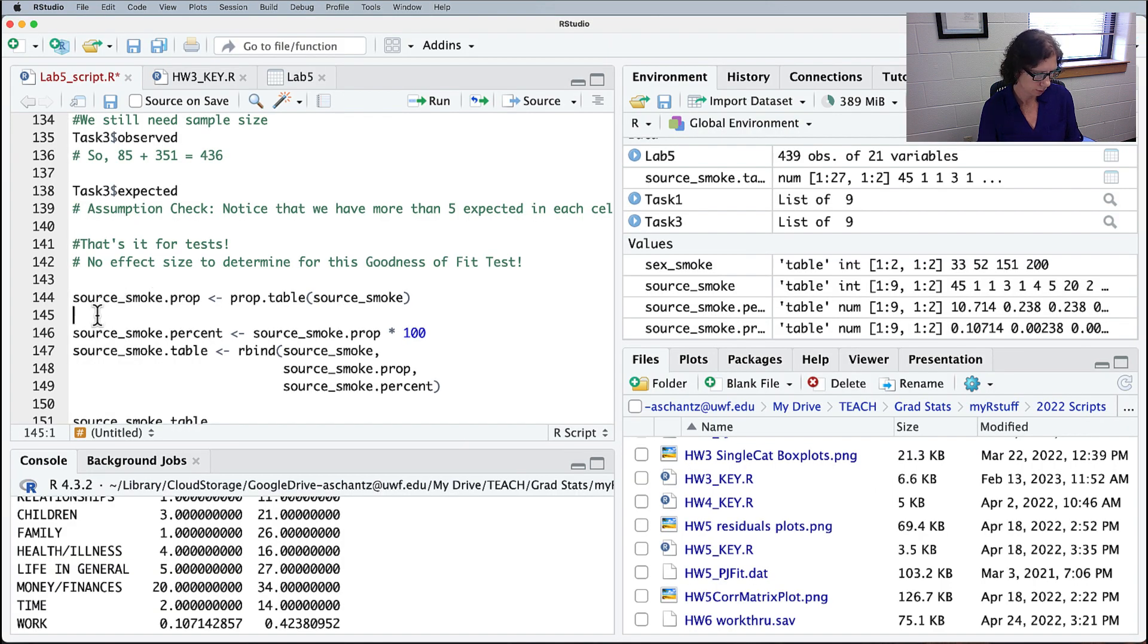
{"action": "key", "text": "super+v"}
{"action": "key", "text": "Return"}
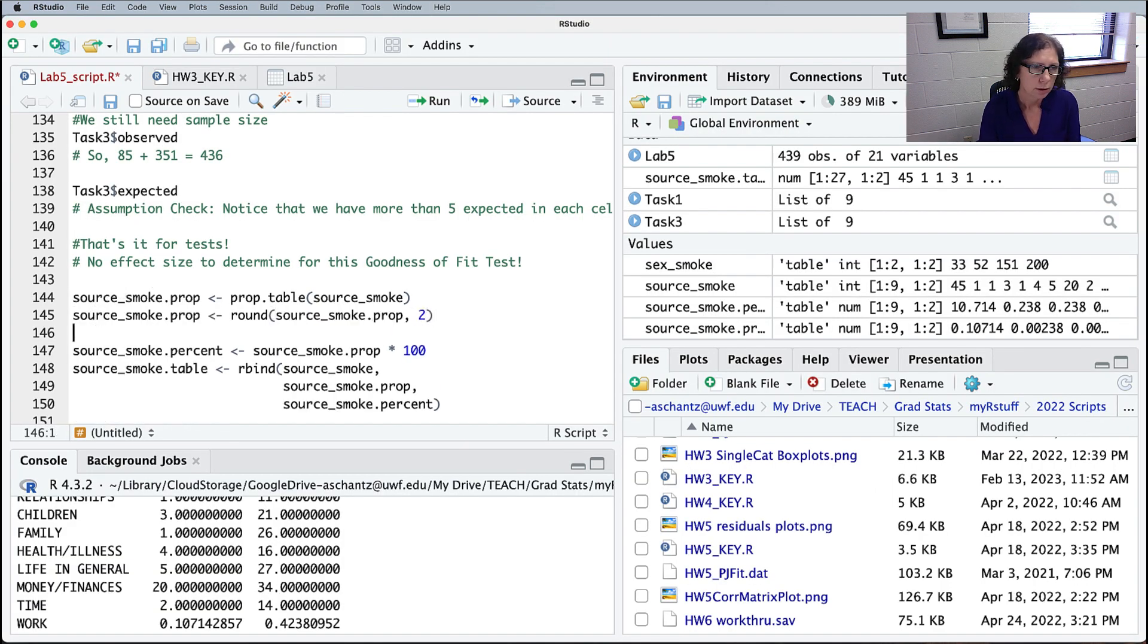
Step: Highlight the prop.table line and the round line for source_smoke.prop in turn to compare them
{"action": "left_click", "coordinate": [87, 297]}
{"action": "left_click_drag", "start_coordinate": [73, 297], "coordinate": [320, 297]}
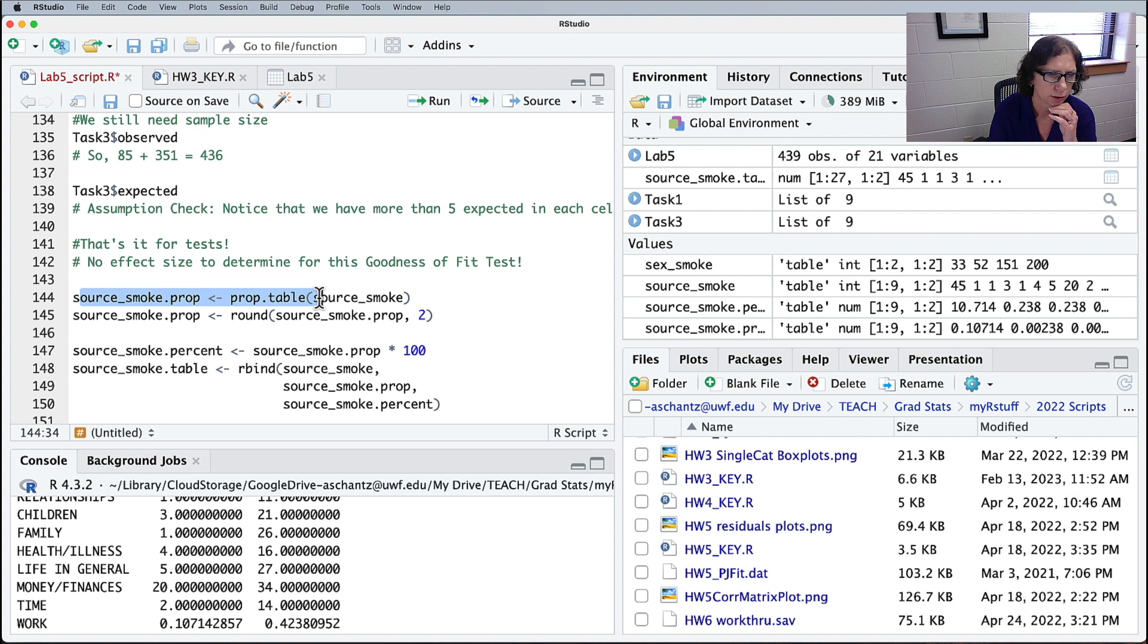
{"action": "left_click_drag", "start_coordinate": [118, 316], "coordinate": [433, 316]}
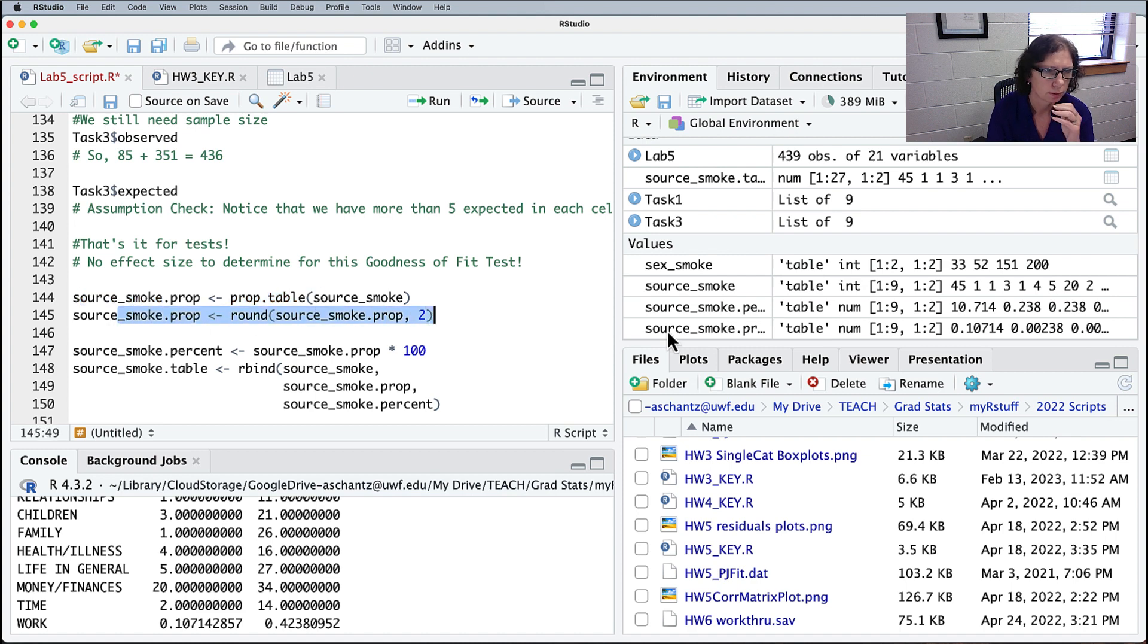
Step: Copy source_smoke.percent <- round(source_smoke.percent, 2) from ChatGPT in Chrome to below the script's percent calculation in RStudio, followed by a blank line
{"action": "key", "text": "super+Tab"}
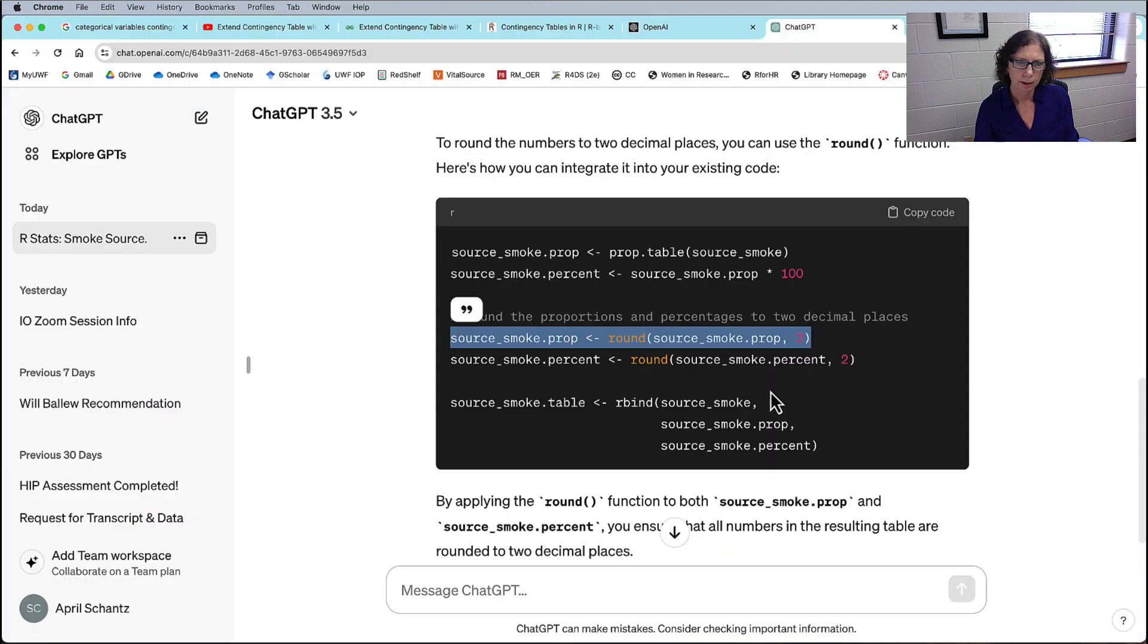
{"action": "left_click", "coordinate": [533, 368]}
{"action": "left_click_drag", "start_coordinate": [450, 361], "coordinate": [864, 364]}
{"action": "key", "text": "super+c"}
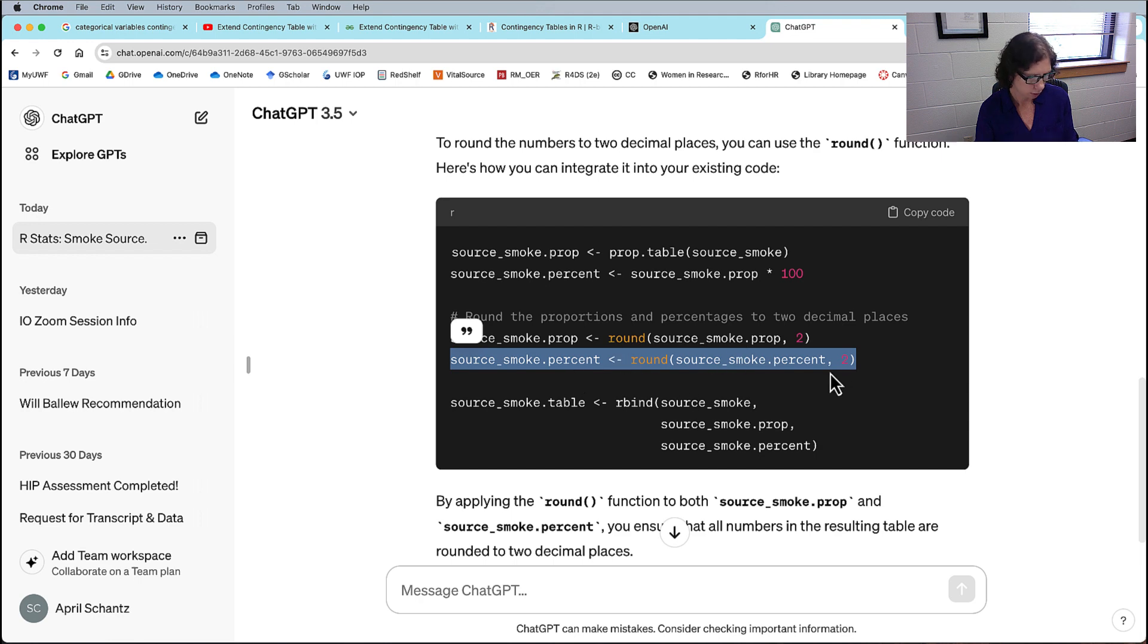
{"action": "key", "text": "super+Tab"}
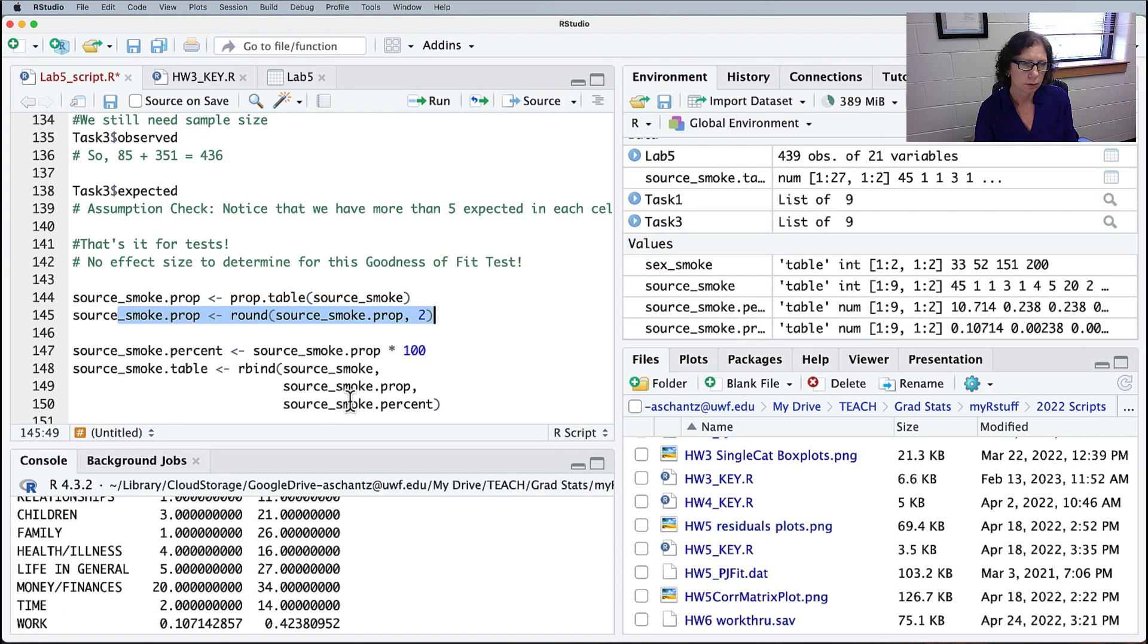
{"action": "left_click", "coordinate": [456, 352]}
{"action": "key", "text": "Return"}
{"action": "key", "text": "super+v"}
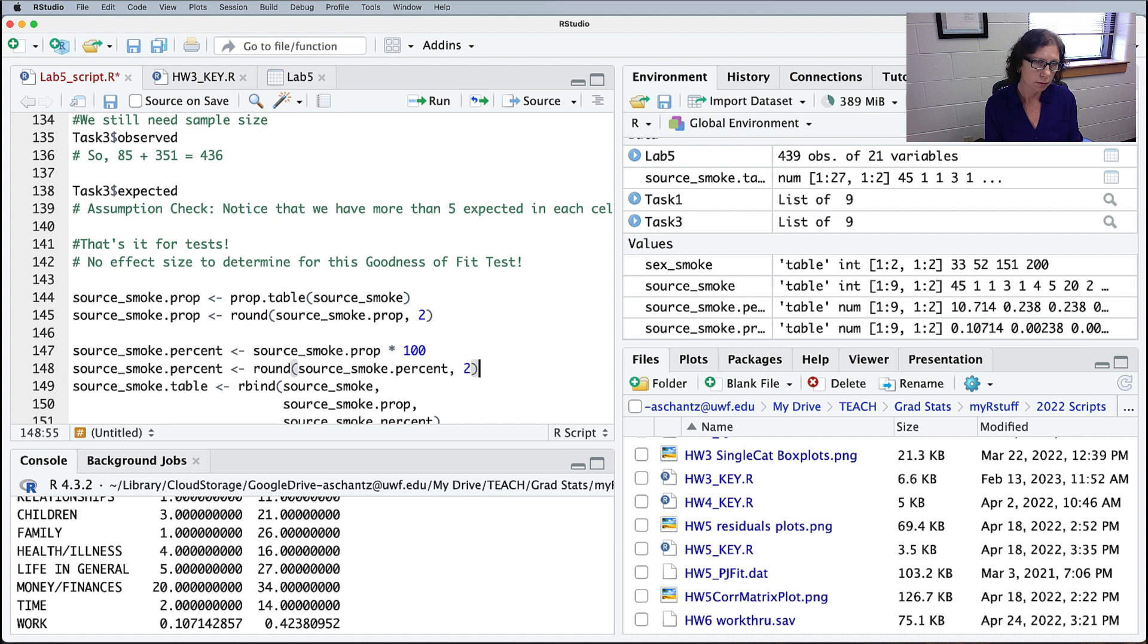
{"action": "key", "text": "Return"}
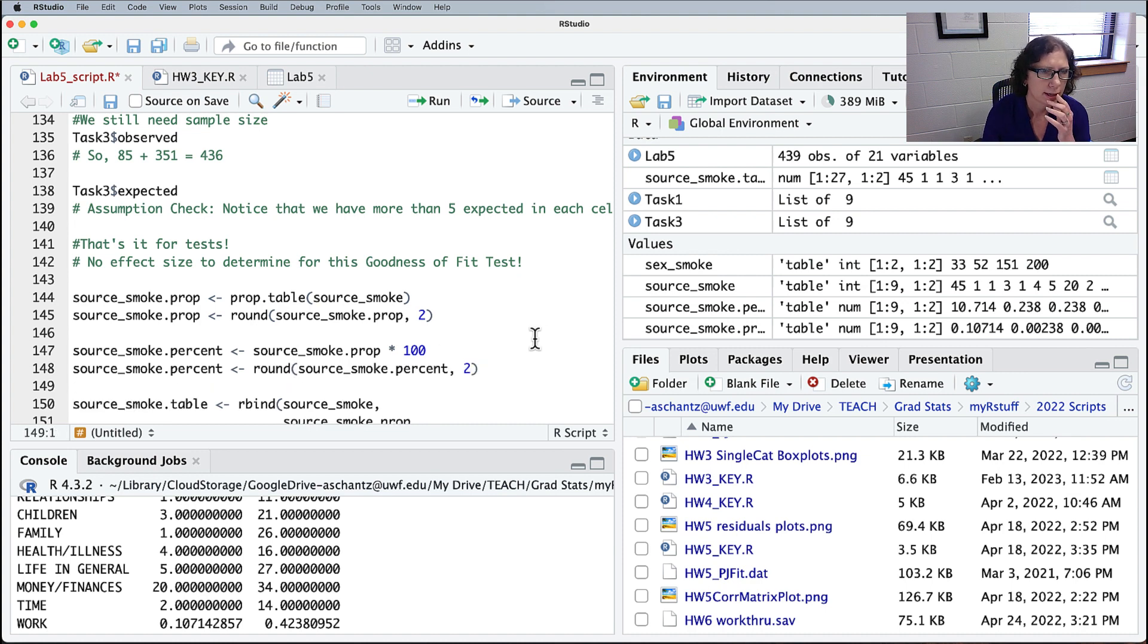
Step: Remove the source_smoke.prop argument and its emptied line from the rbind call, leaving source_smoke and source_smoke.percent
{"action": "scroll", "coordinate": [530, 337], "scroll_direction": "down", "scroll_amount": 3}
{"action": "scroll", "coordinate": [530, 337], "scroll_direction": "down", "scroll_amount": 1}
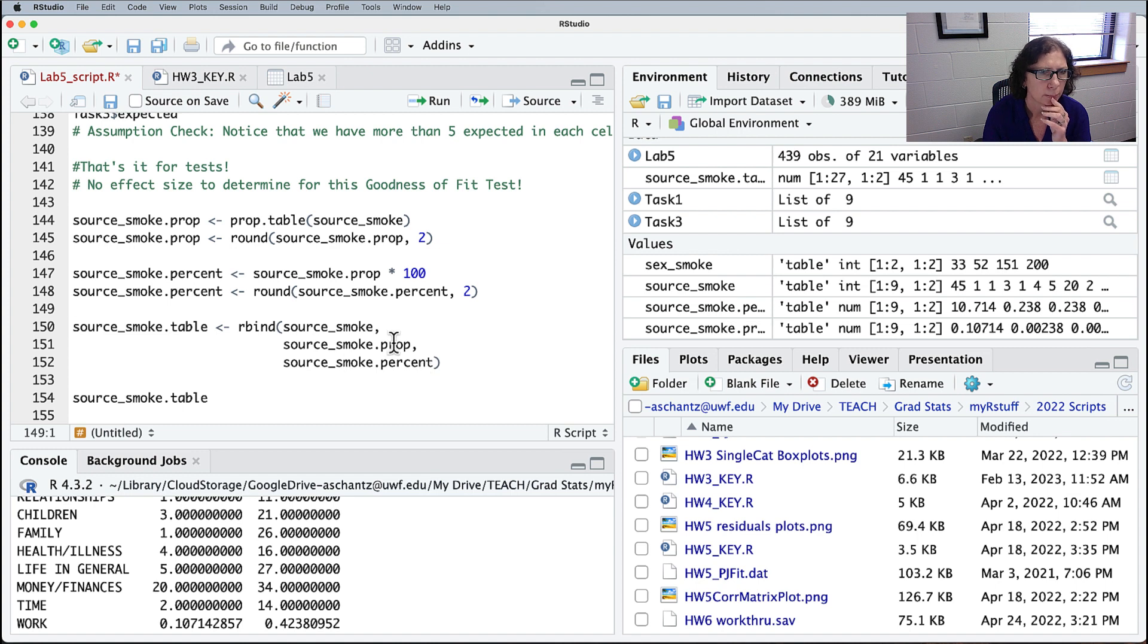
{"action": "left_click_drag", "start_coordinate": [421, 344], "coordinate": [282, 344]}
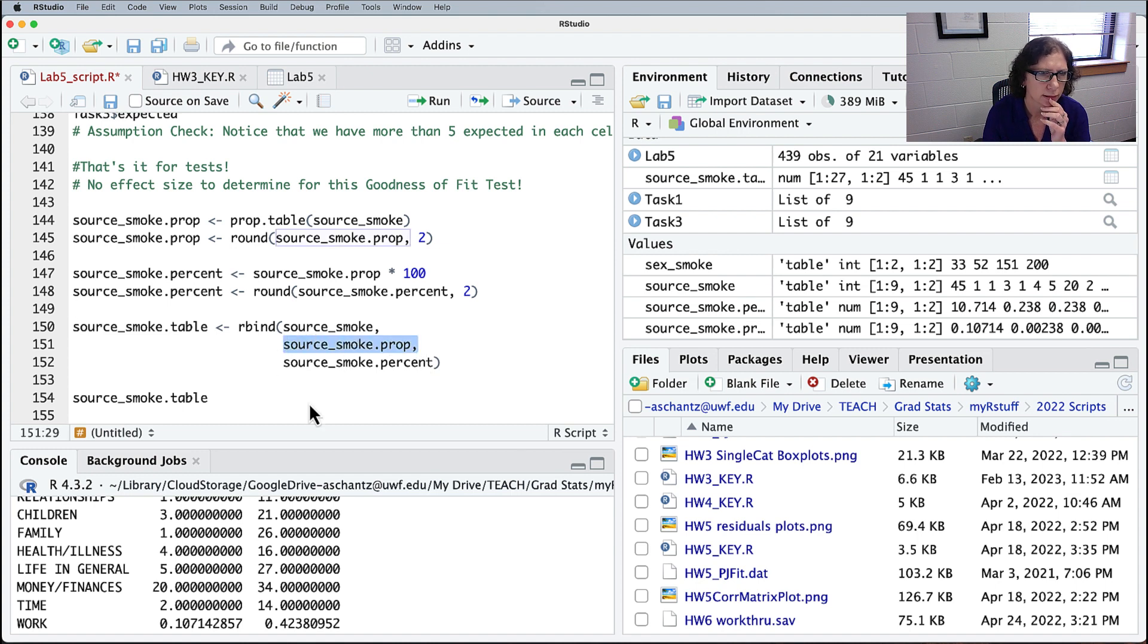
{"action": "key", "text": "BackSpace"}
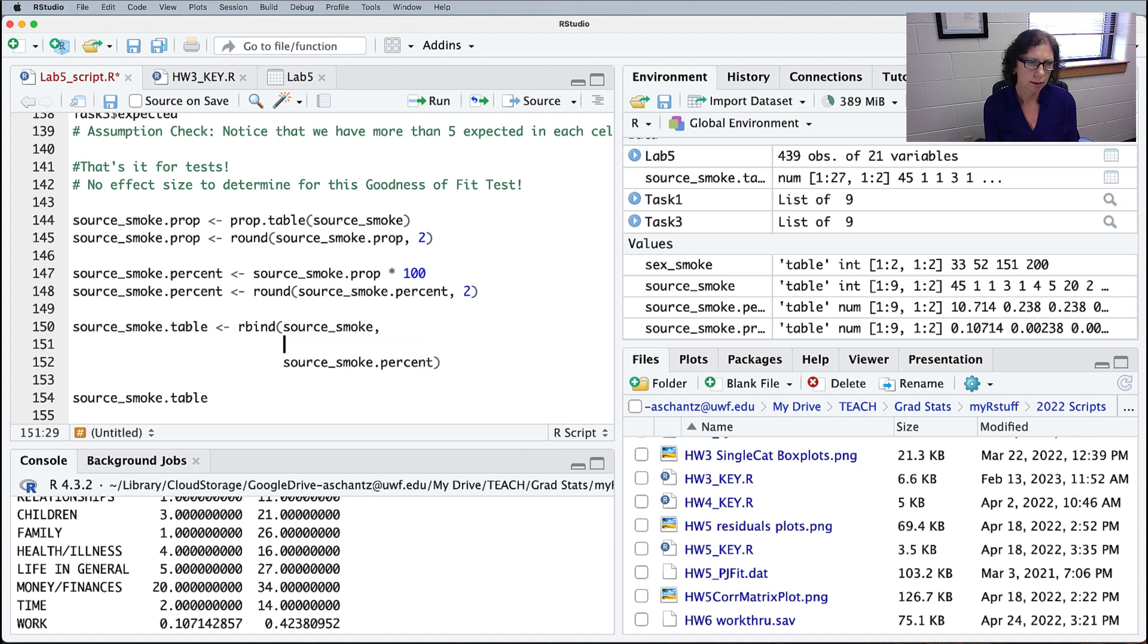
{"action": "key", "text": "BackSpace"}
{"action": "key", "text": "BackSpace"}
{"action": "key", "text": "BackSpace"}
{"action": "key", "text": "BackSpace"}
{"action": "key", "text": "BackSpace"}
{"action": "key", "text": "BackSpace"}
{"action": "key", "text": "BackSpace"}
{"action": "key", "text": "BackSpace"}
{"action": "key", "text": "BackSpace"}
{"action": "key", "text": "BackSpace"}
{"action": "key", "text": "BackSpace"}
{"action": "key", "text": "BackSpace"}
{"action": "key", "text": "BackSpace"}
{"action": "key", "text": "BackSpace"}
{"action": "key", "text": "BackSpace"}
{"action": "key", "text": "BackSpace"}
{"action": "key", "text": "BackSpace"}
{"action": "key", "text": "BackSpace"}
{"action": "key", "text": "BackSpace"}
{"action": "key", "text": "BackSpace"}
{"action": "key", "text": "BackSpace"}
{"action": "key", "text": "BackSpace"}
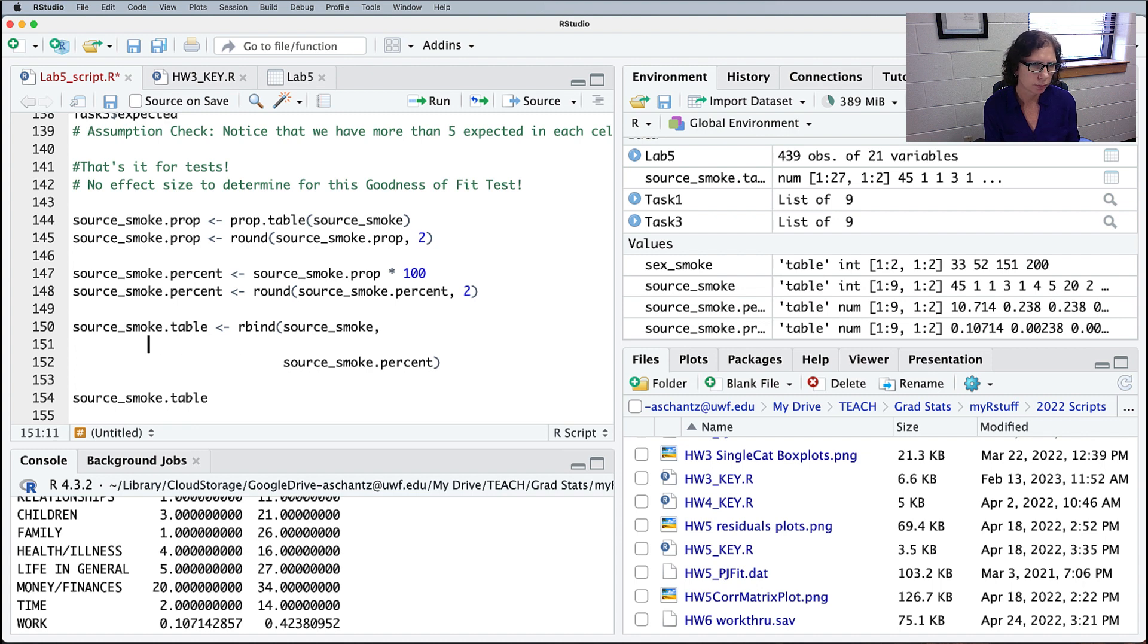
{"action": "key", "text": "BackSpace"}
{"action": "key", "text": "BackSpace"}
{"action": "key", "text": "BackSpace"}
{"action": "key", "text": "BackSpace"}
{"action": "key", "text": "BackSpace"}
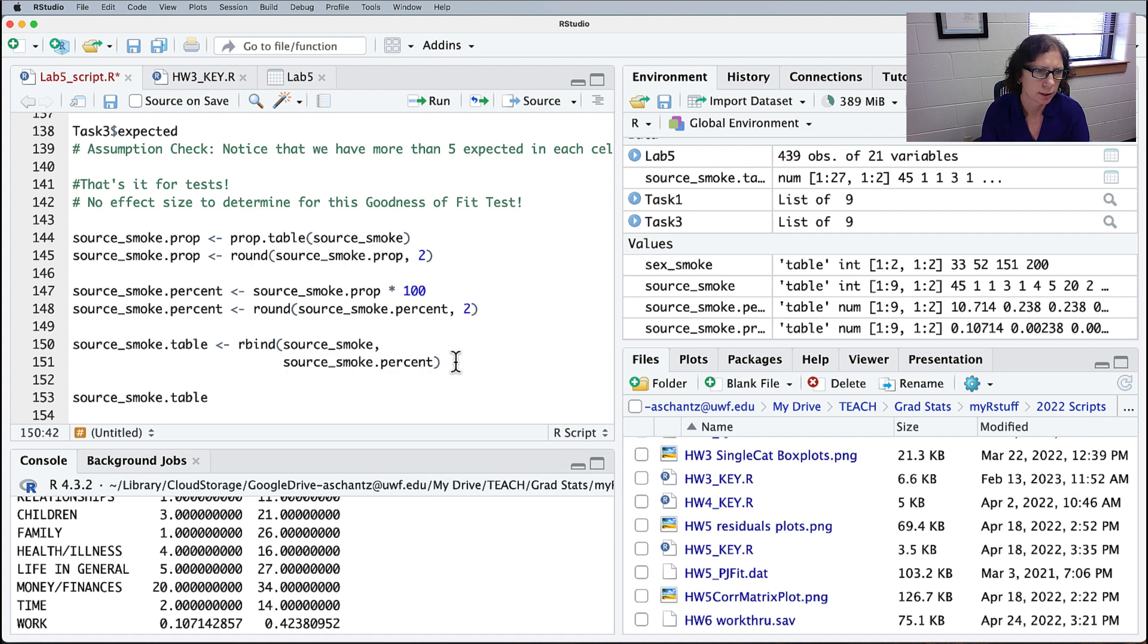
Step: Run the two round lines for source_smoke.prop and source_smoke.percent
{"action": "left_click", "coordinate": [451, 255]}
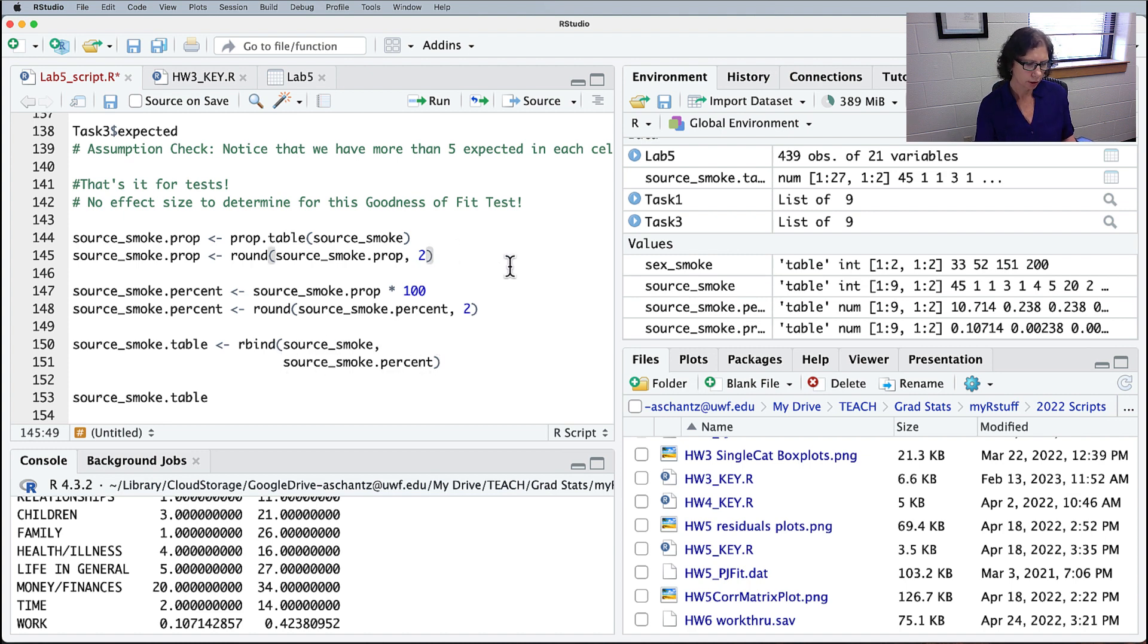
{"action": "key", "text": "super+Return"}
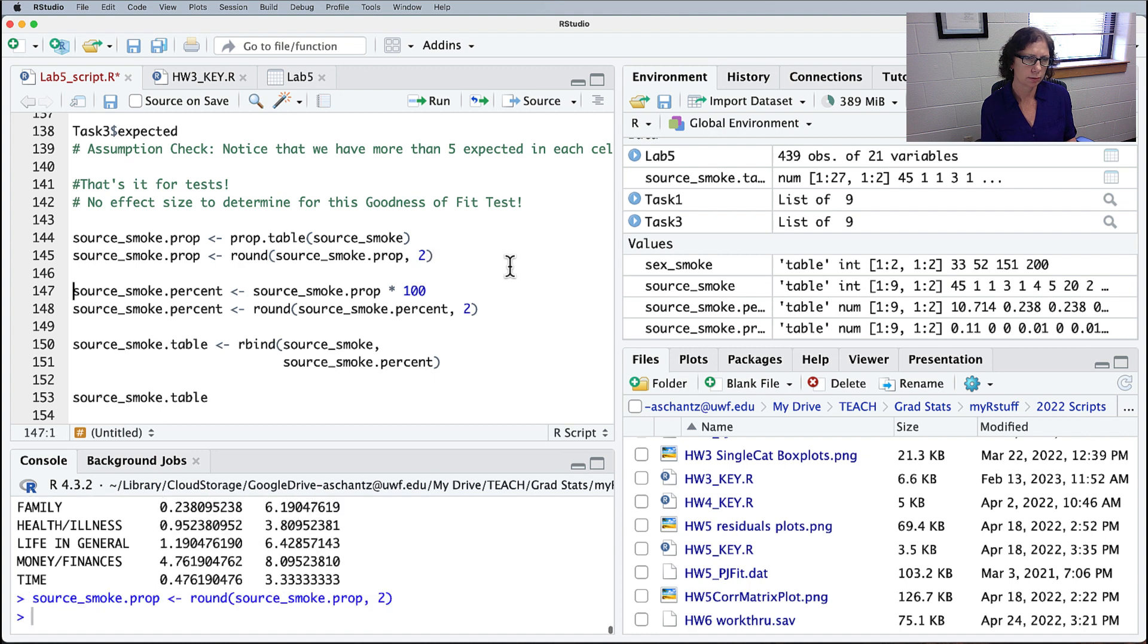
{"action": "left_click", "coordinate": [499, 310]}
{"action": "key", "text": "super+Return"}
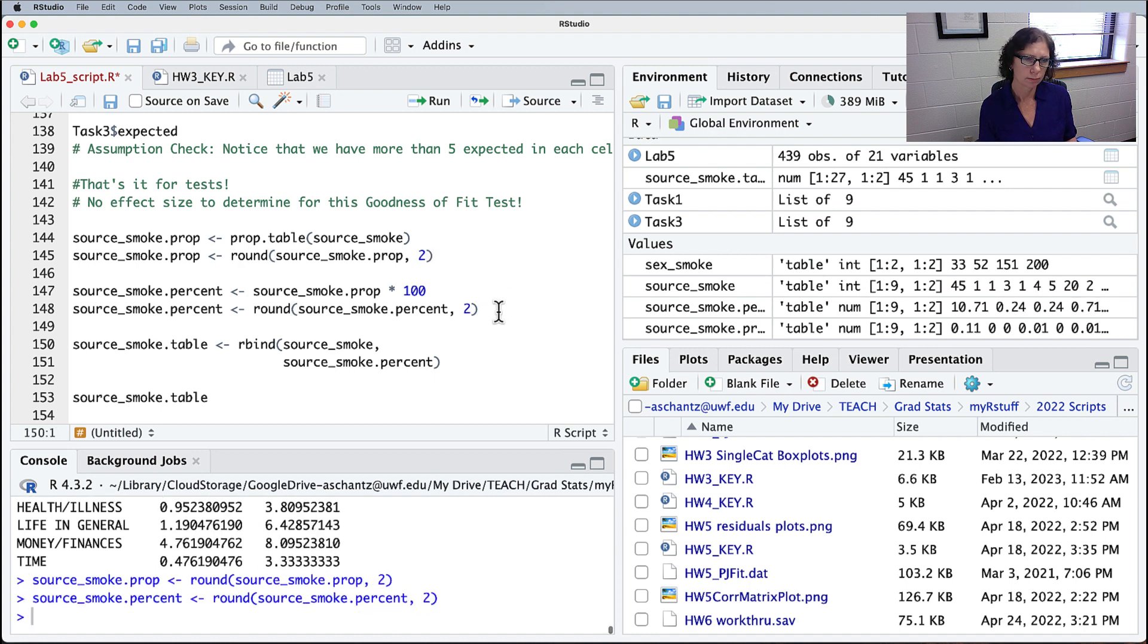
Step: Rerun the shortened rbind call to rebuild source_smoke.table, and print the table
{"action": "left_click", "coordinate": [451, 362]}
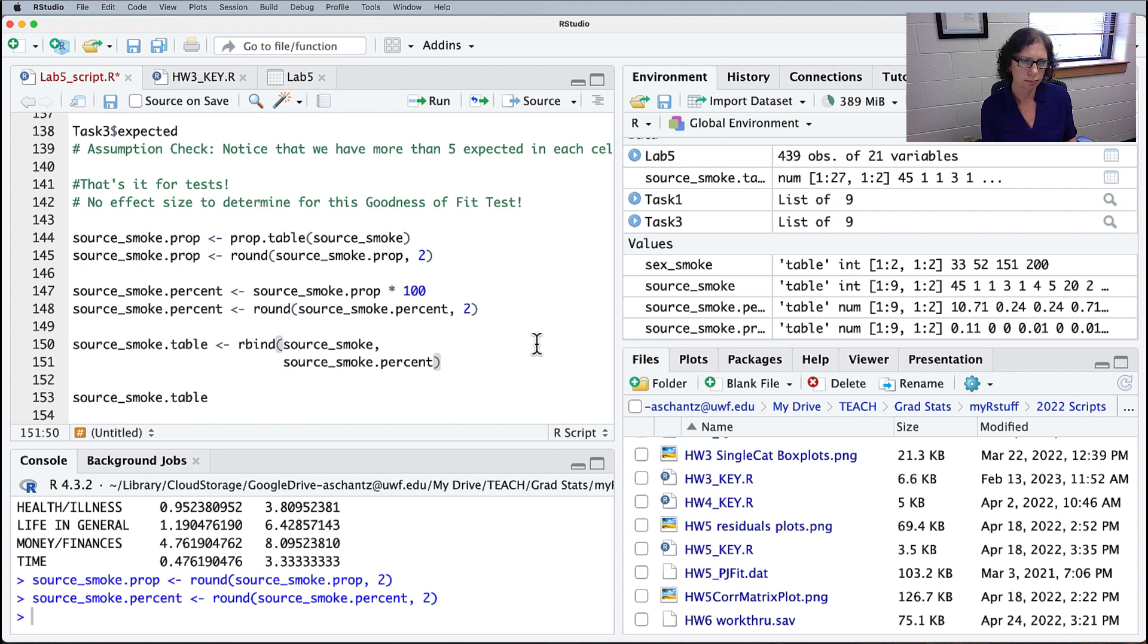
{"action": "key", "text": "super+Return"}
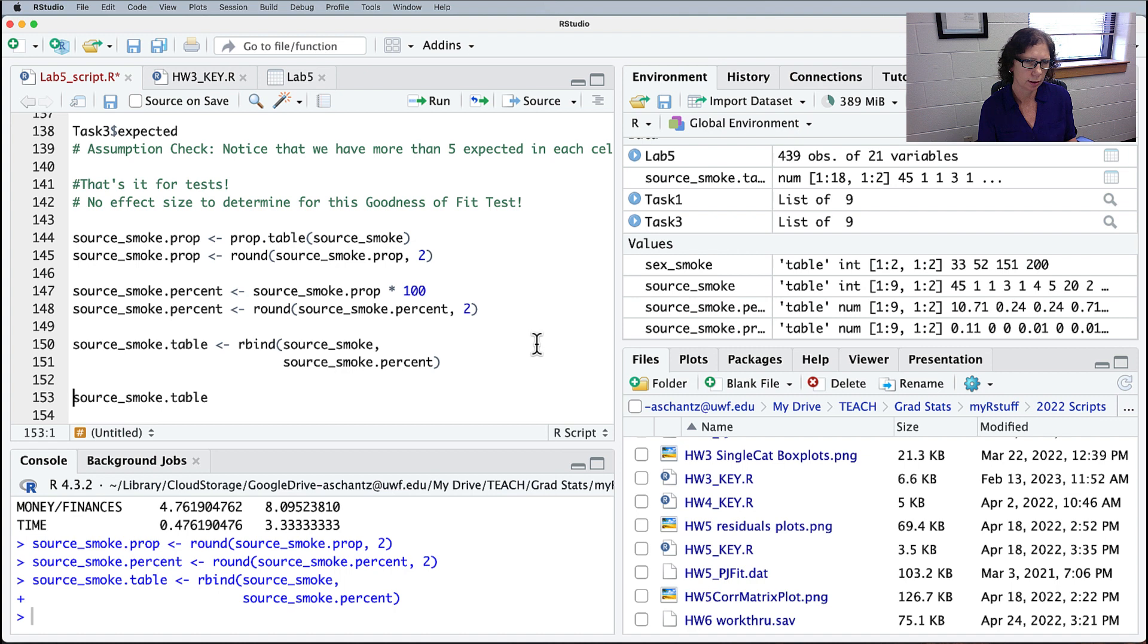
{"action": "key", "text": "super+Return"}
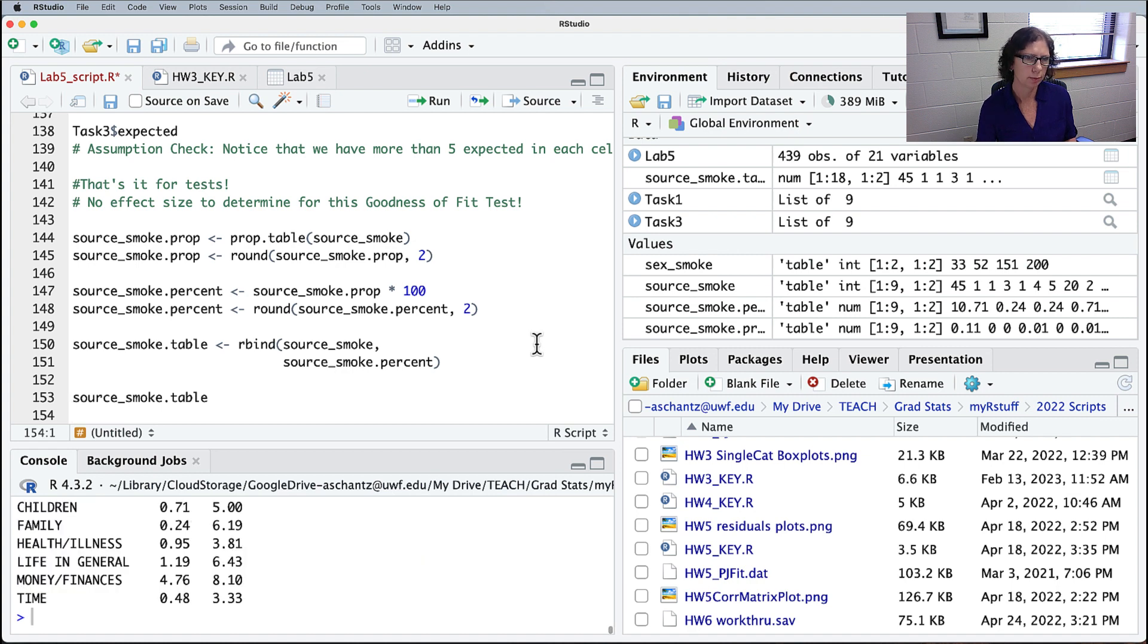
Step: Enlarge the console to show the whole source_smoke.table, and highlight its block of counts and its block of percentages
{"action": "left_click_drag", "start_coordinate": [444, 443], "coordinate": [460, 189]}
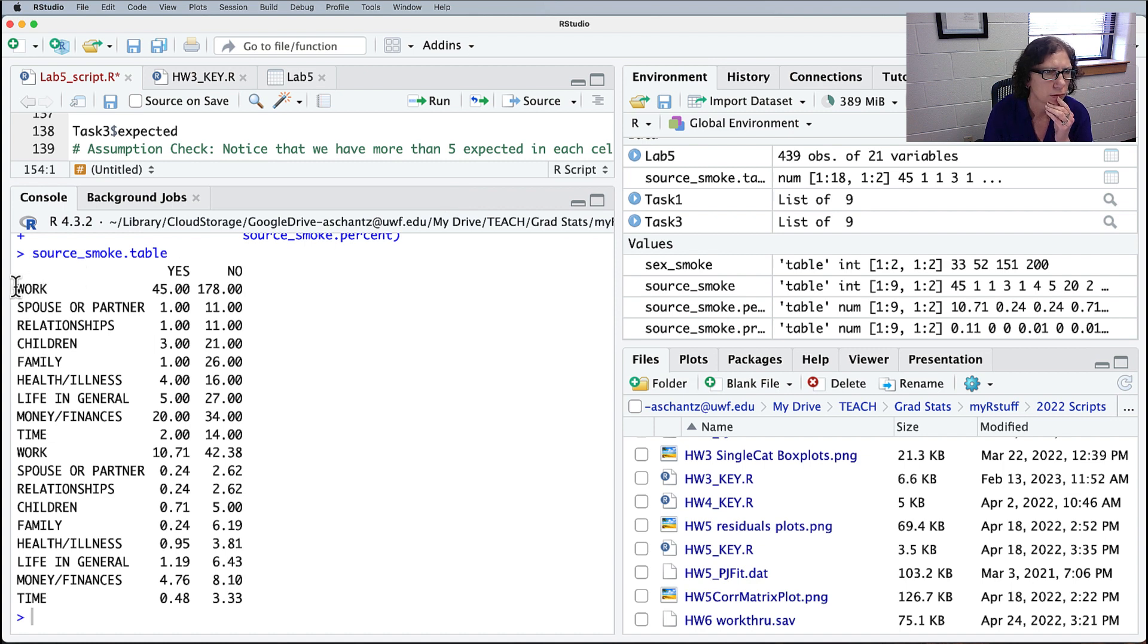
{"action": "left_click_drag", "start_coordinate": [17, 288], "coordinate": [253, 430]}
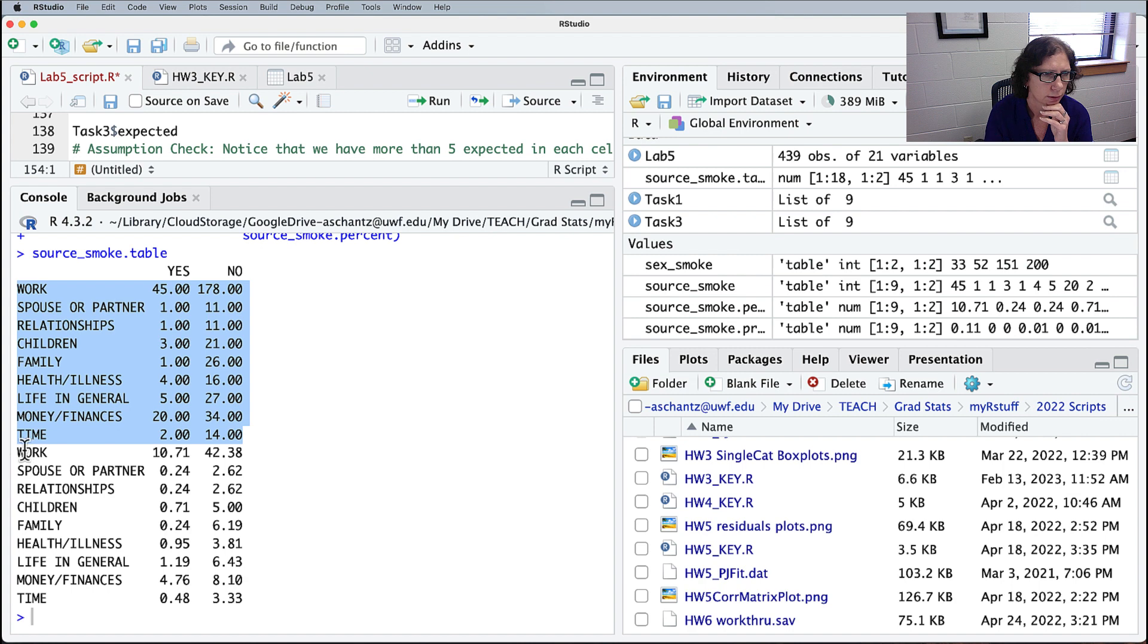
{"action": "left_click_drag", "start_coordinate": [19, 450], "coordinate": [261, 597]}
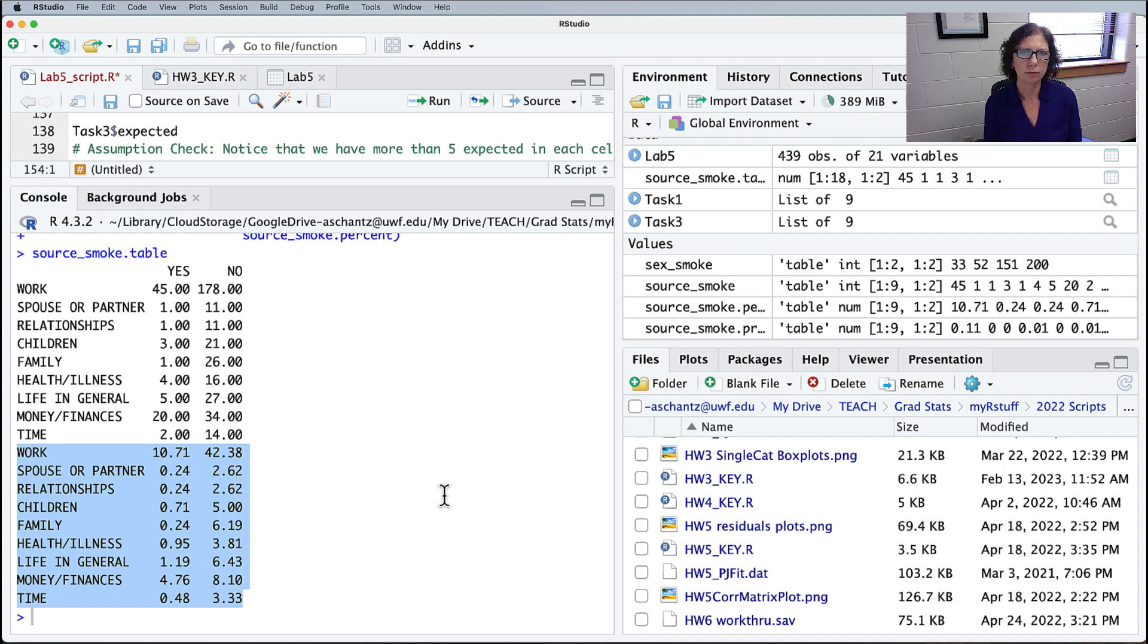
Step: Switch to Chrome, show the Google results on contingency tables, and read the GeeksforGeeks article on proportions and percentages down to its first R example
{"action": "key", "text": "super+Tab"}
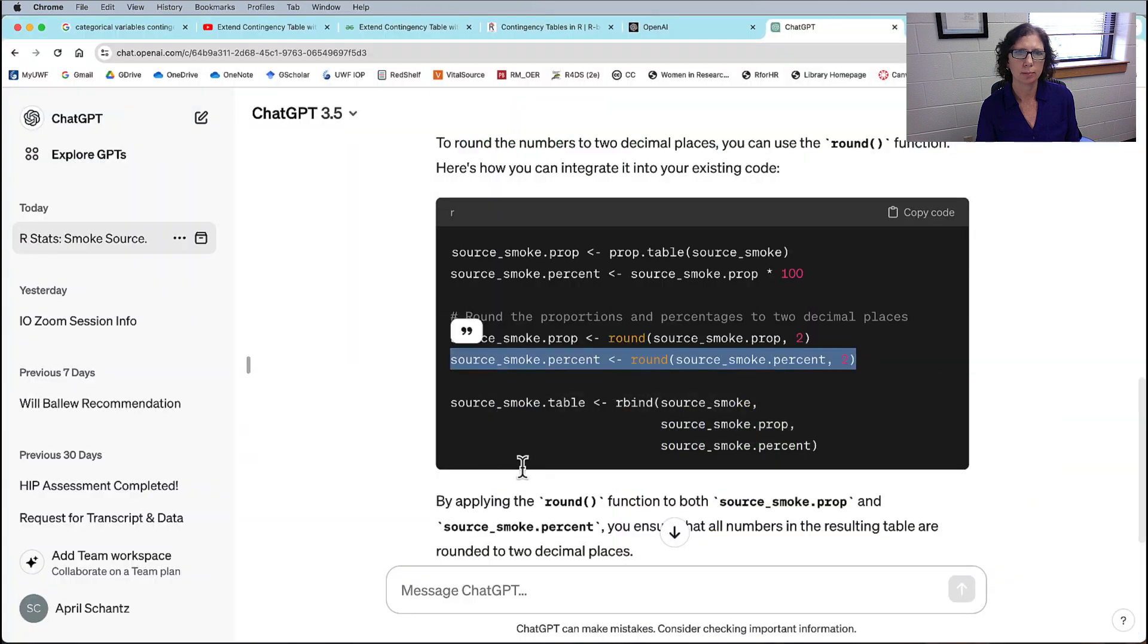
{"action": "left_click", "coordinate": [123, 27]}
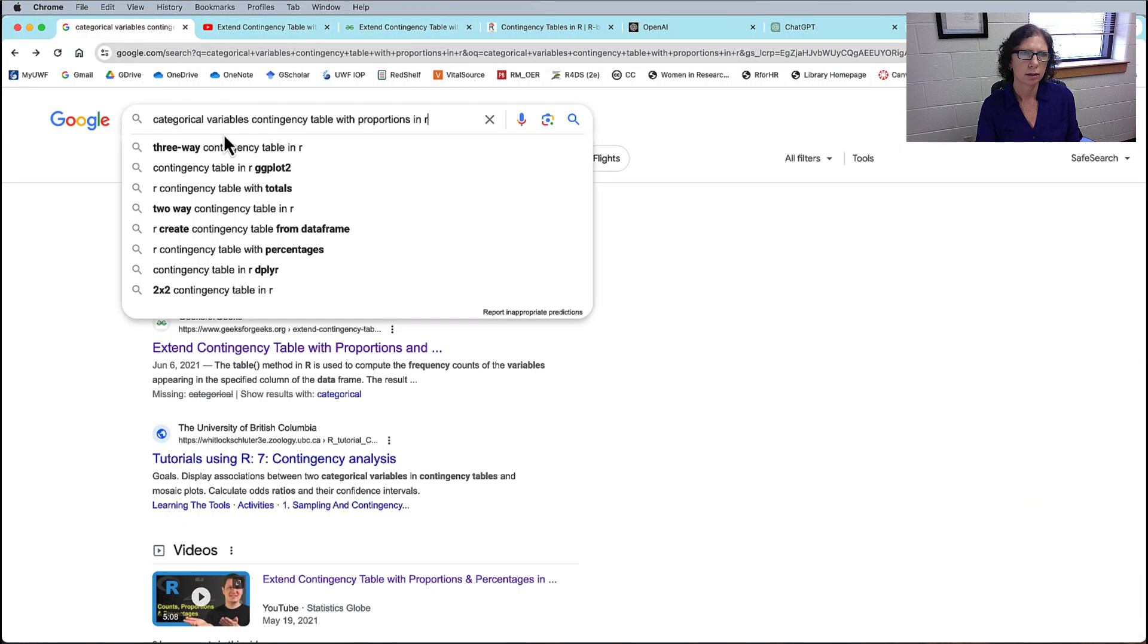
{"action": "left_click", "coordinate": [738, 302]}
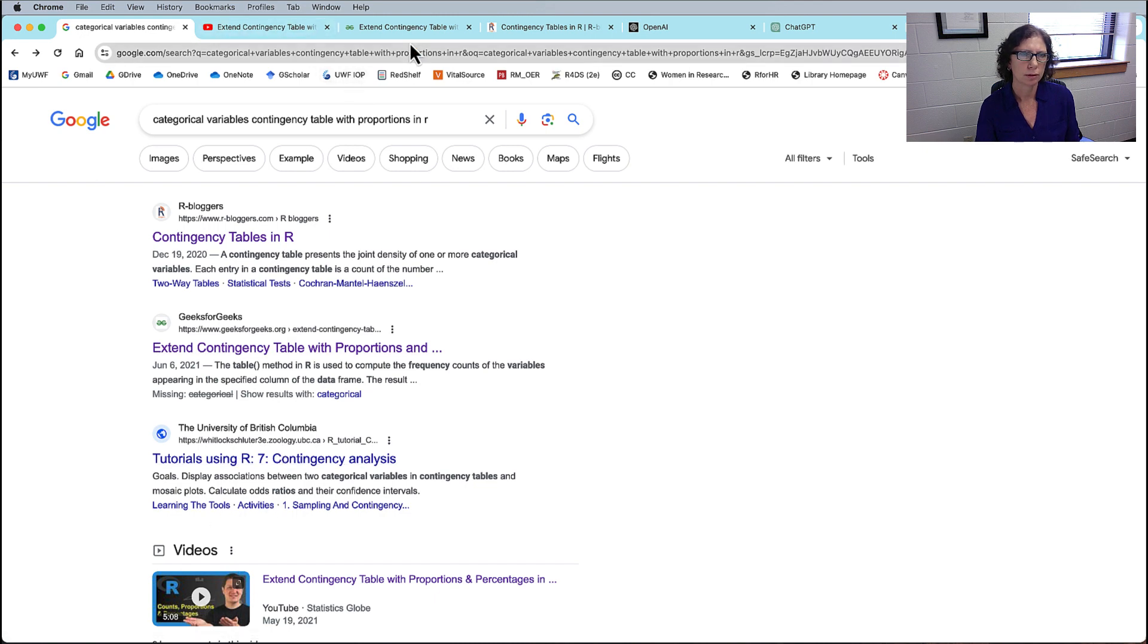
{"action": "left_click", "coordinate": [401, 28]}
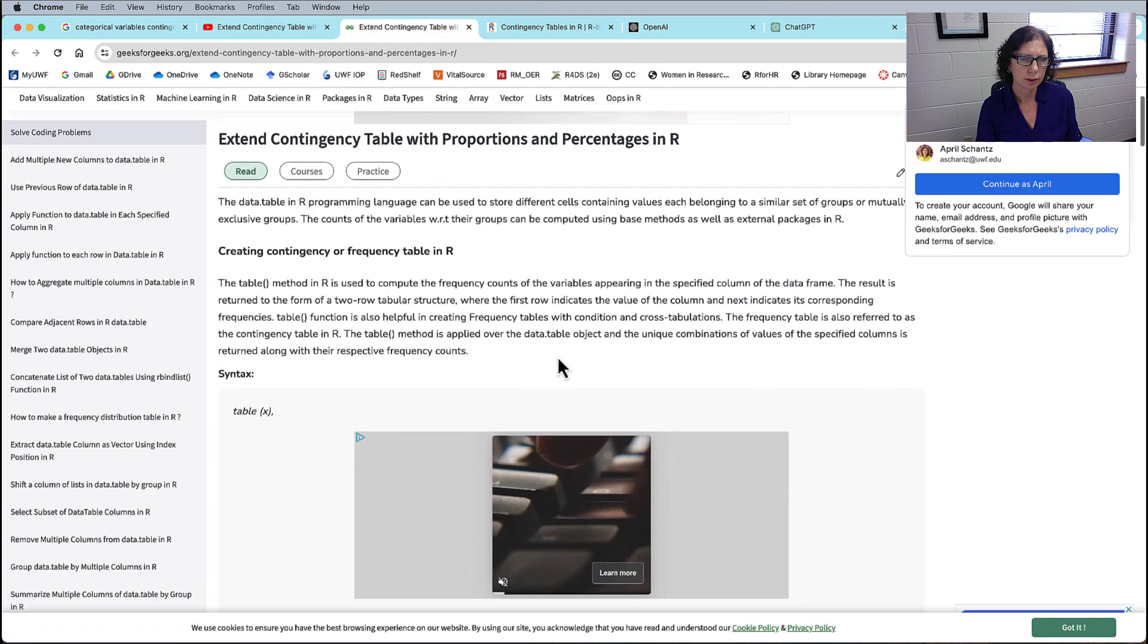
{"action": "scroll", "coordinate": [559, 357], "scroll_direction": "down", "scroll_amount": 10}
{"action": "scroll", "coordinate": [559, 357], "scroll_direction": "down", "scroll_amount": 3}
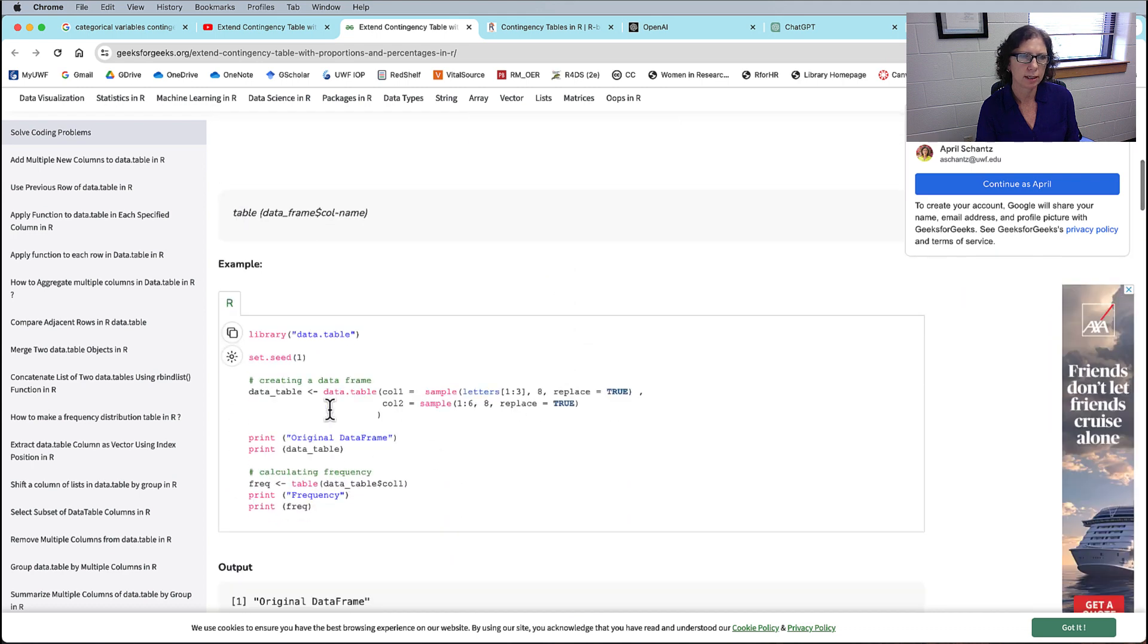
Step: Show the R-bloggers article on contingency tables, dismiss its ad, and skim down to the Two-Way Tables section
{"action": "left_click", "coordinate": [552, 30]}
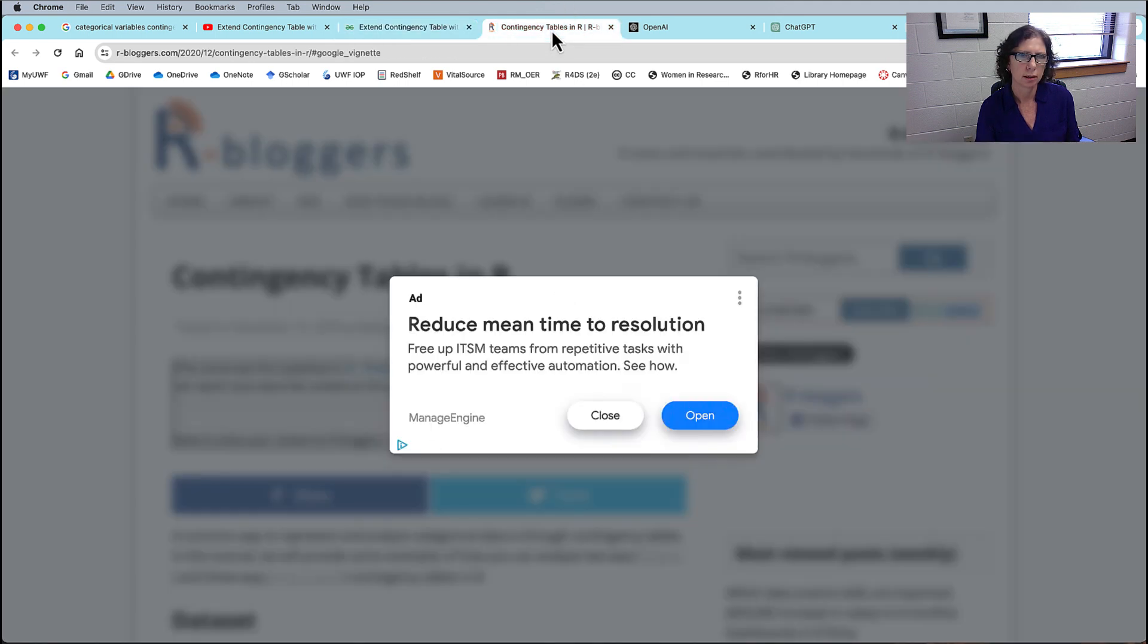
{"action": "left_click", "coordinate": [625, 419]}
{"action": "scroll", "coordinate": [462, 400], "scroll_direction": "down", "scroll_amount": 5}
{"action": "scroll", "coordinate": [462, 400], "scroll_direction": "down", "scroll_amount": 8}
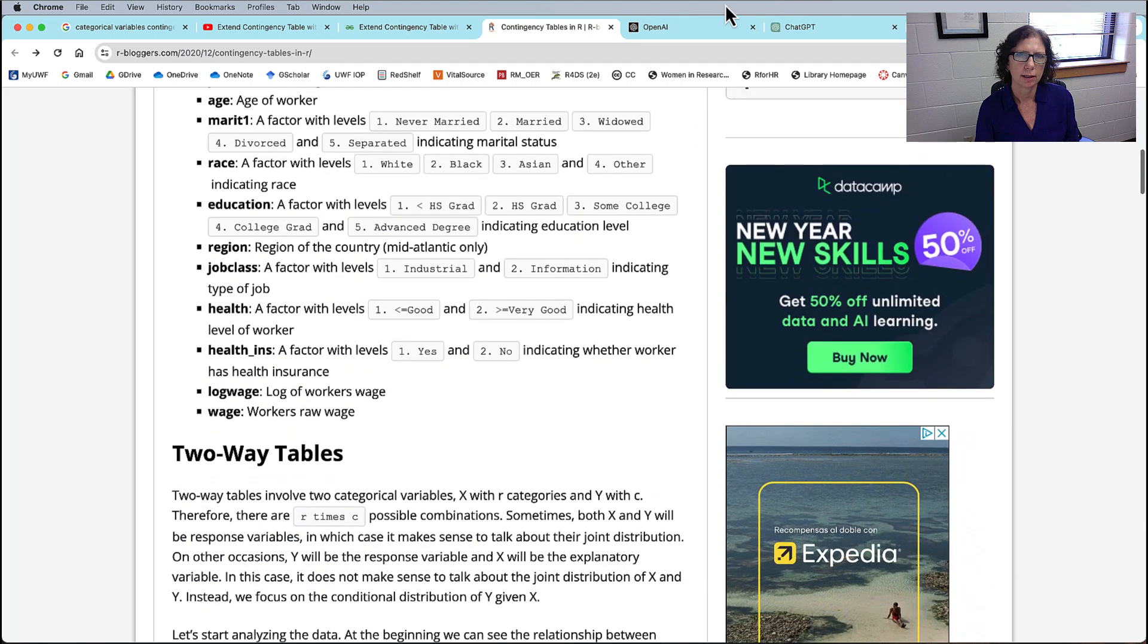
Step: Show the OpenAI home page, open the ChatGPT conversation on source_smoke, and highlight its full code block with the rounding lines
{"action": "left_click", "coordinate": [688, 33]}
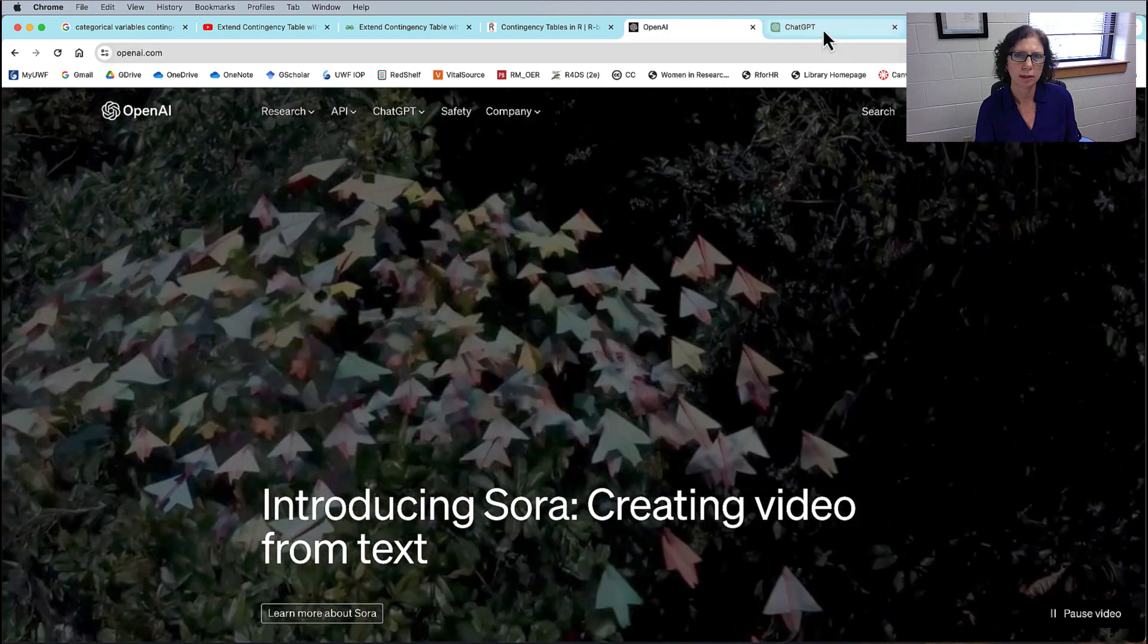
{"action": "left_click", "coordinate": [823, 30]}
{"action": "scroll", "coordinate": [942, 433], "scroll_direction": "down", "scroll_amount": 2}
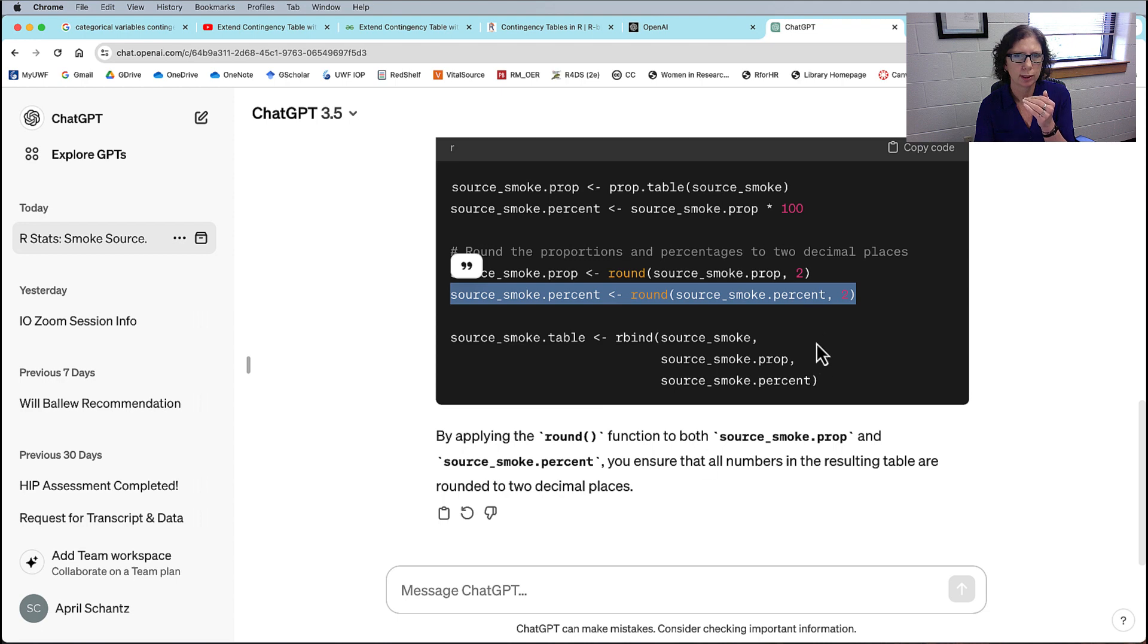
{"action": "left_click_drag", "start_coordinate": [823, 367], "coordinate": [451, 181]}
{"action": "scroll", "coordinate": [624, 458], "scroll_direction": "up", "scroll_amount": 5}
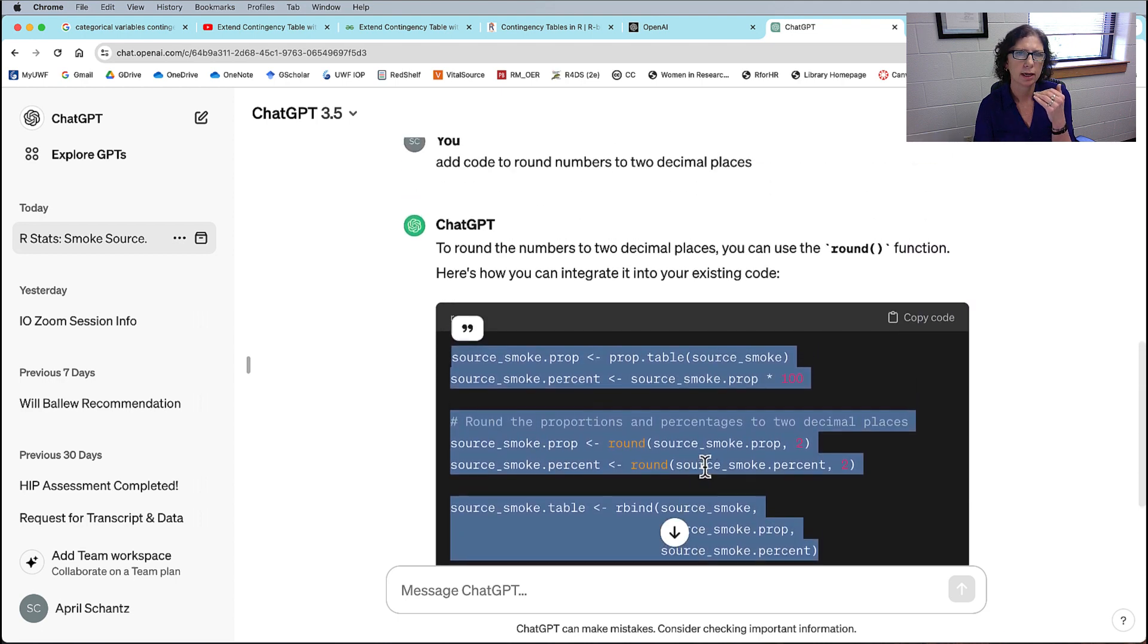
Step: Highlight the prompt asking to round numbers to two decimal places and ChatGPT's sentence on the round() function, and clear the highlight
{"action": "left_click_drag", "start_coordinate": [563, 229], "coordinate": [777, 240]}
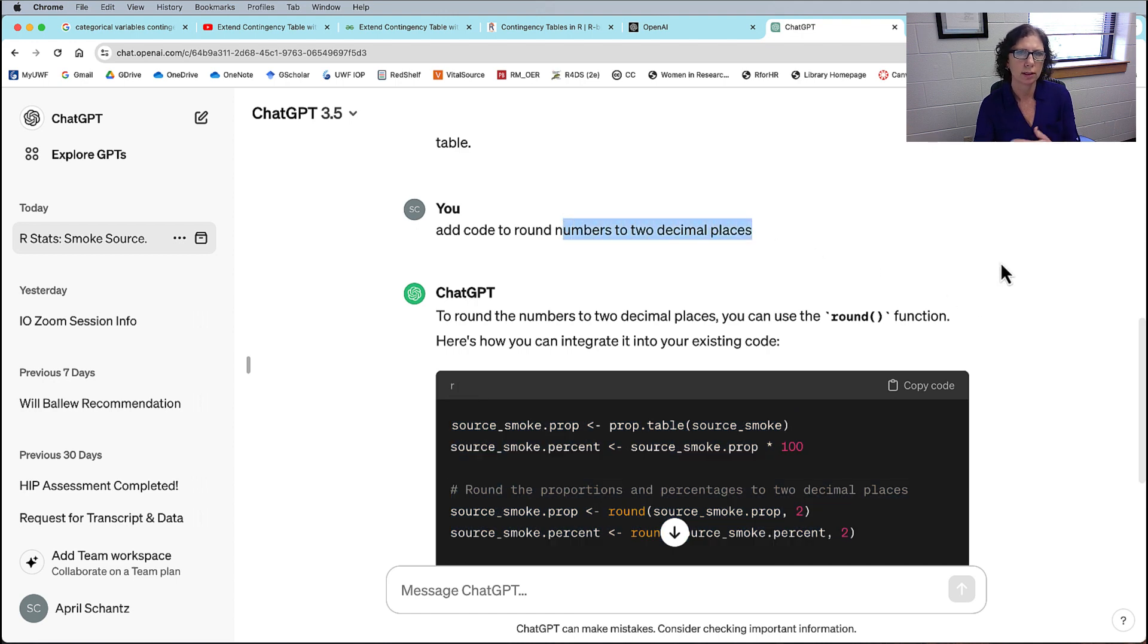
{"action": "scroll", "coordinate": [1002, 264], "scroll_direction": "down", "scroll_amount": 2}
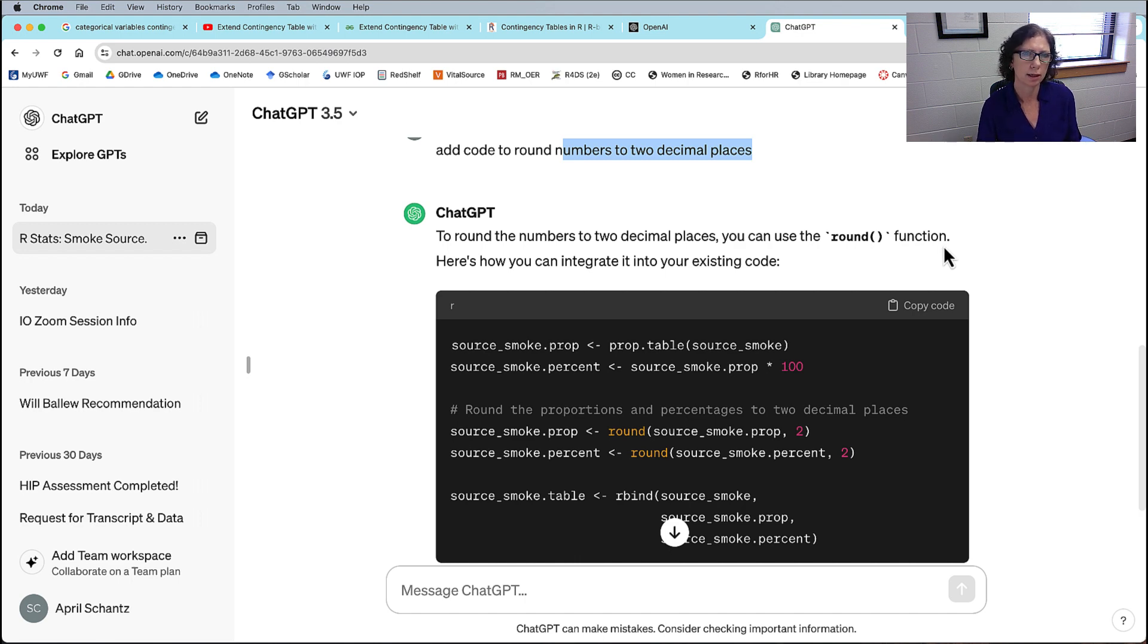
{"action": "left_click_drag", "start_coordinate": [923, 236], "coordinate": [649, 235]}
{"action": "left_click", "coordinate": [666, 149]}
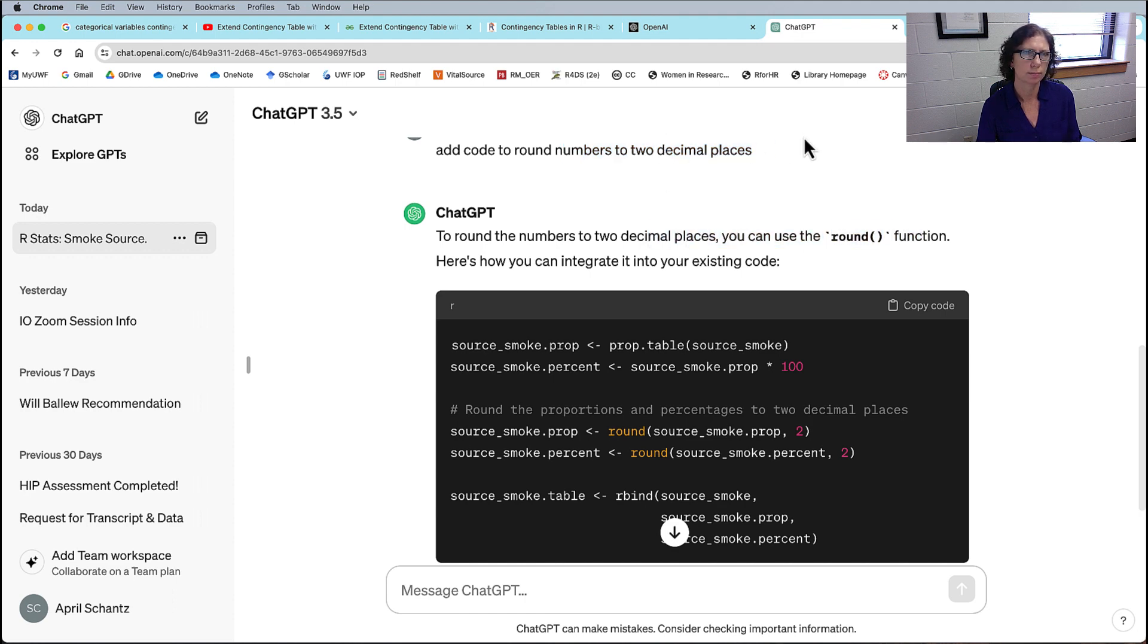
Step: Revisit the Google results on contingency tables with proportions, and return to ChatGPT's complete rounding code
{"action": "left_click", "coordinate": [128, 29]}
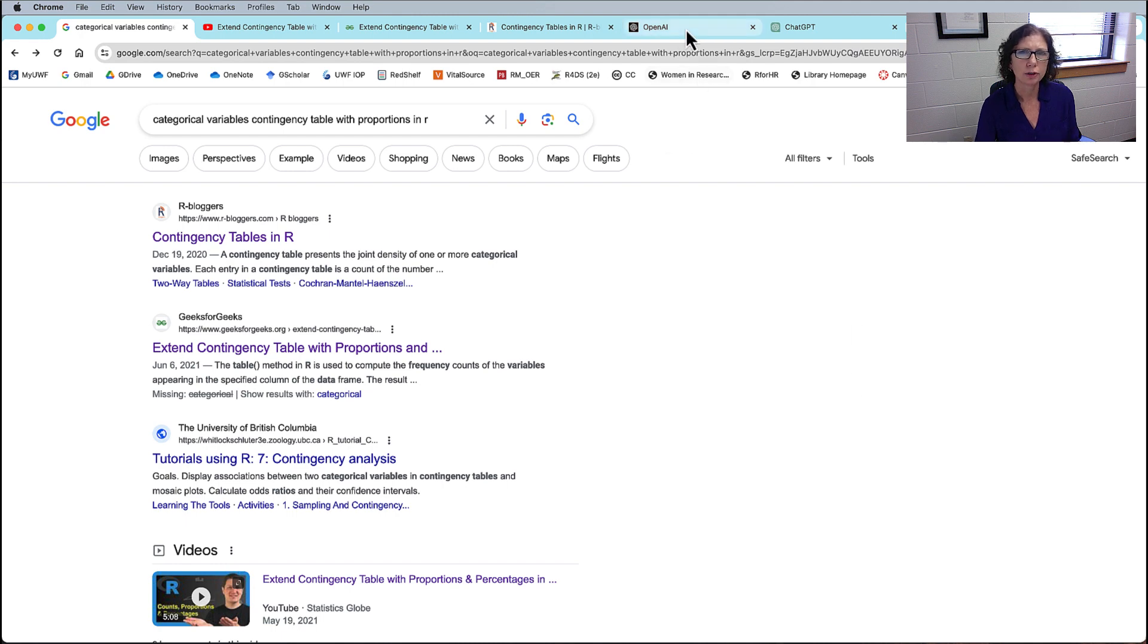
{"action": "left_click", "coordinate": [829, 28]}
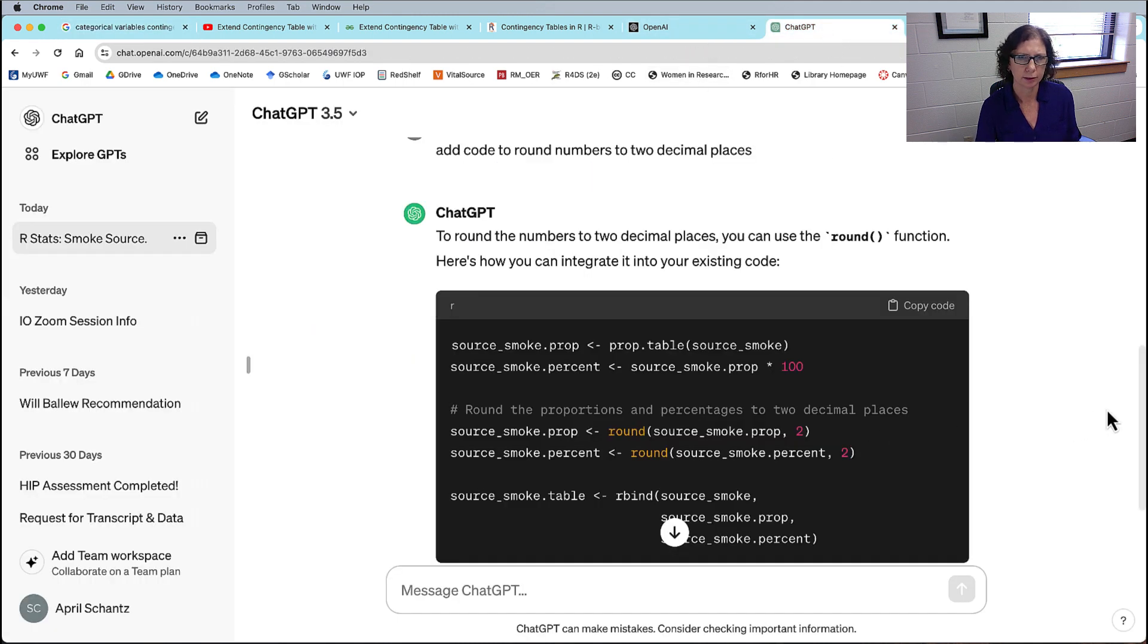
{"action": "scroll", "coordinate": [1107, 410], "scroll_direction": "down", "scroll_amount": 2}
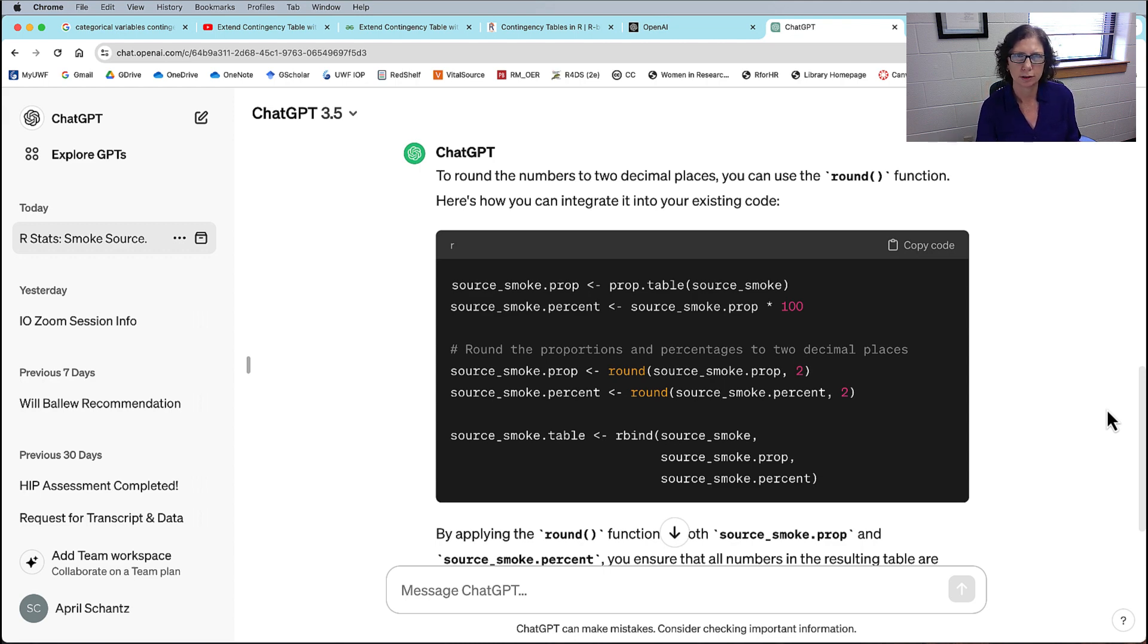
Step: Switch to RStudio, enlarge the script editor over the console, and review the Task3 and source_smoke code in Lab5_script.R
{"action": "key", "text": "super+Tab"}
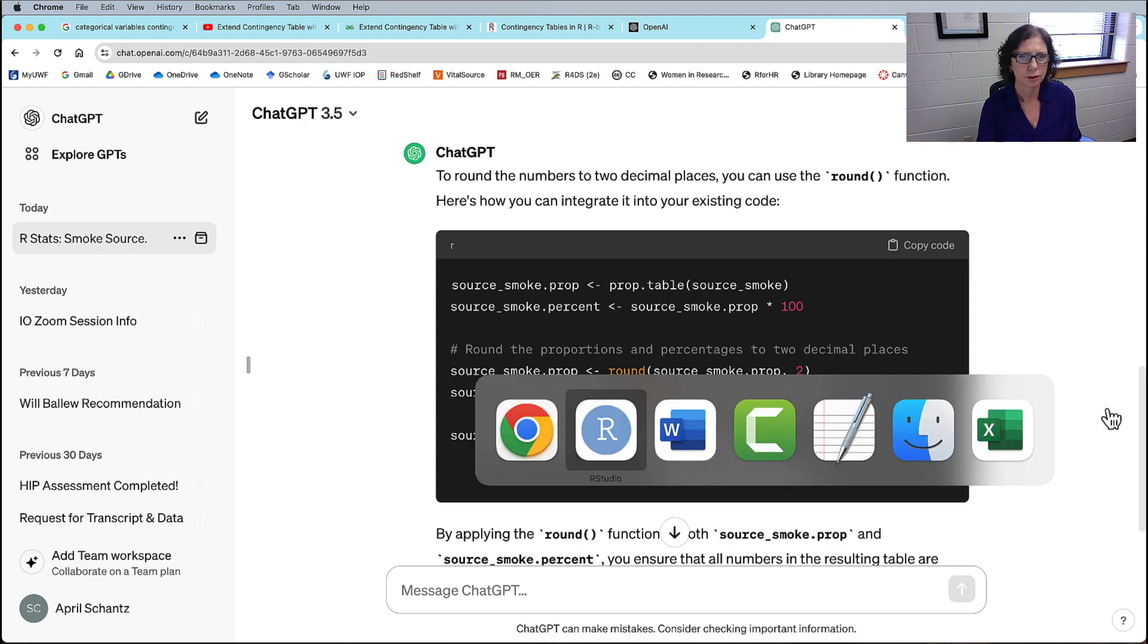
{"action": "scroll", "coordinate": [607, 469], "scroll_direction": "up", "scroll_amount": 3}
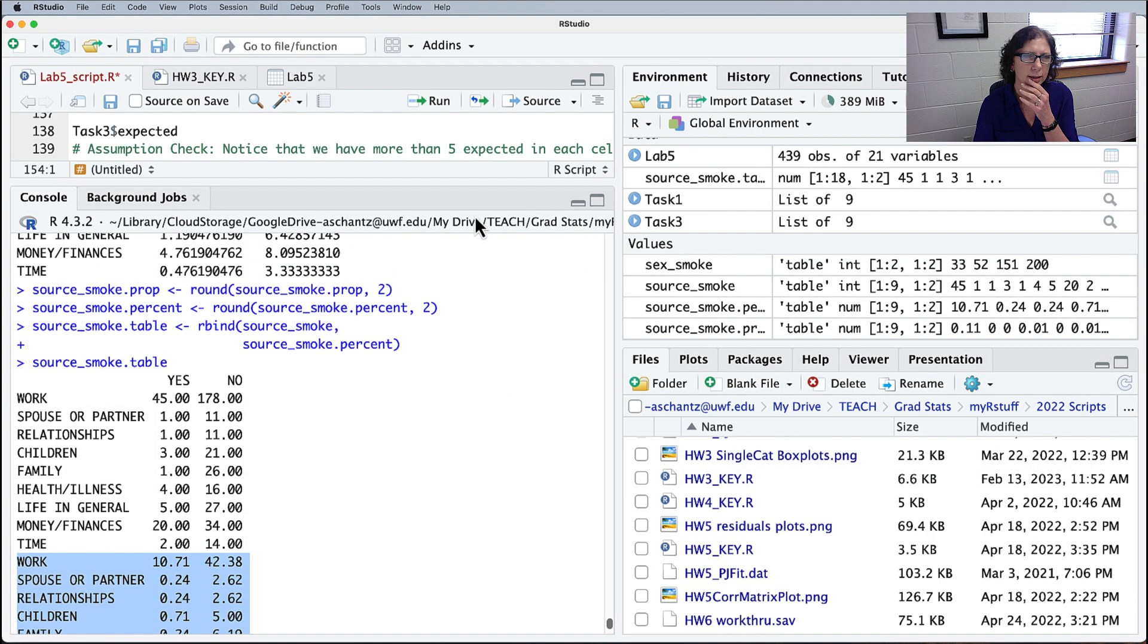
{"action": "left_click_drag", "start_coordinate": [456, 185], "coordinate": [427, 482]}
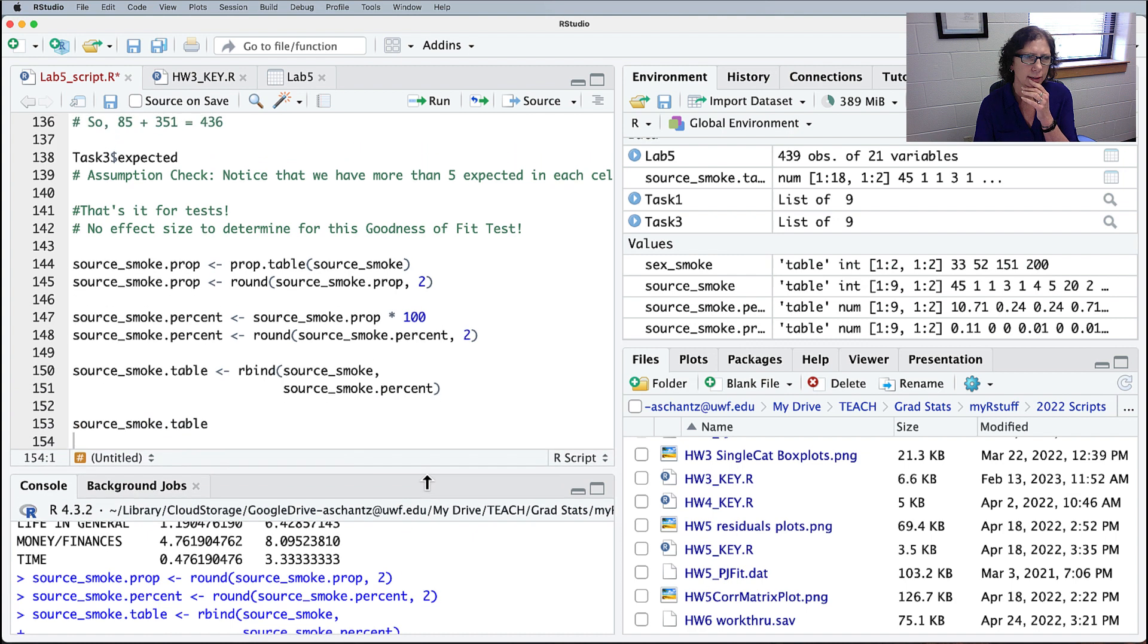
{"action": "scroll", "coordinate": [434, 376], "scroll_direction": "up", "scroll_amount": 3}
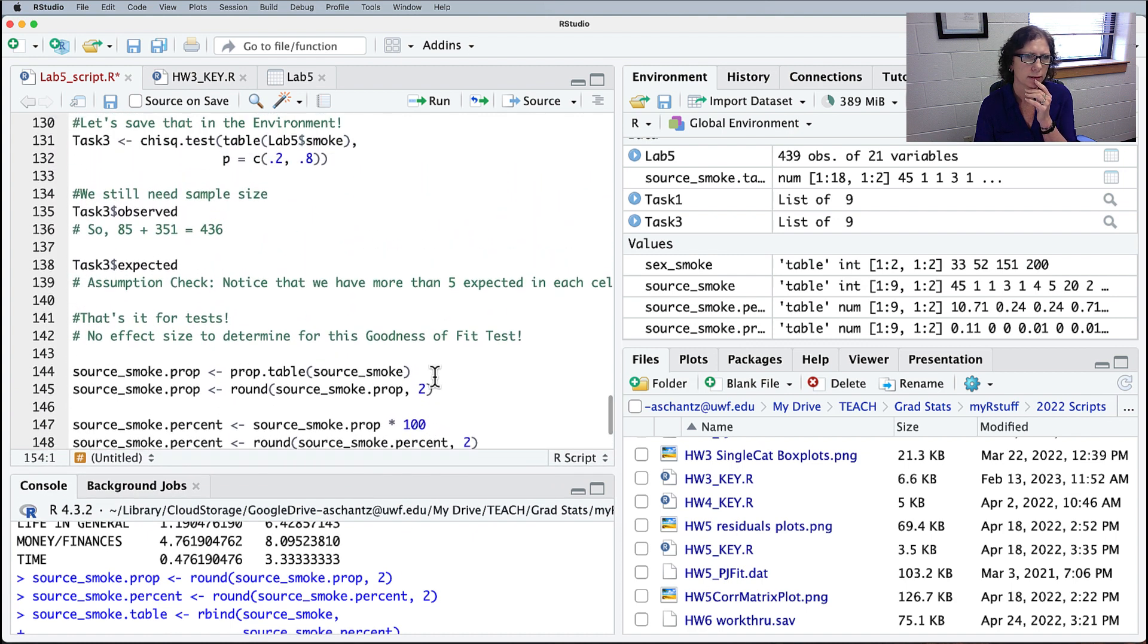
{"action": "scroll", "coordinate": [435, 375], "scroll_direction": "down", "scroll_amount": 1}
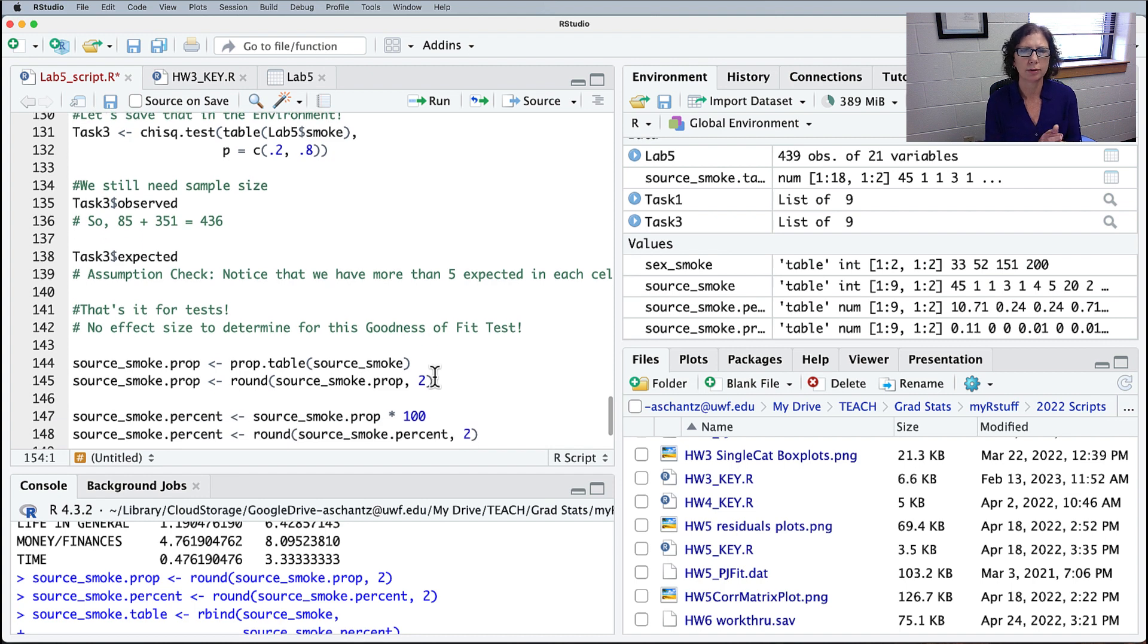